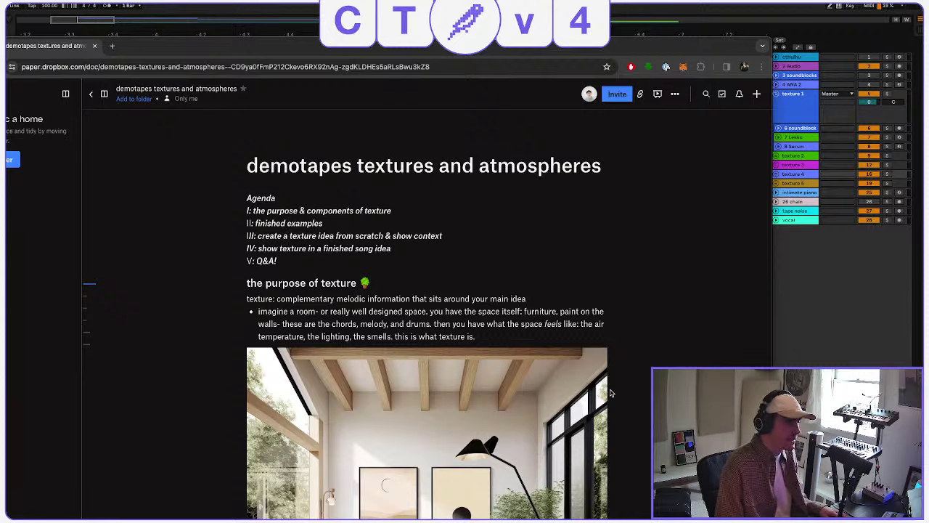
Read the textures document from the agenda and the purpose of texture through both example images to the components section.
scroll(592, 390, "down", 1)
scroll(592, 390, "down", 2)
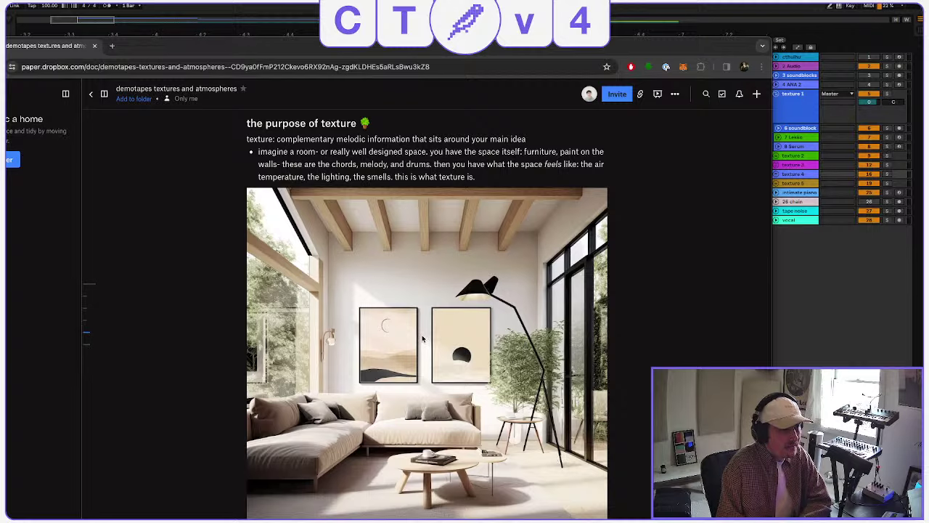
scroll(425, 338, "down", 3)
scroll(426, 336, "down", 2)
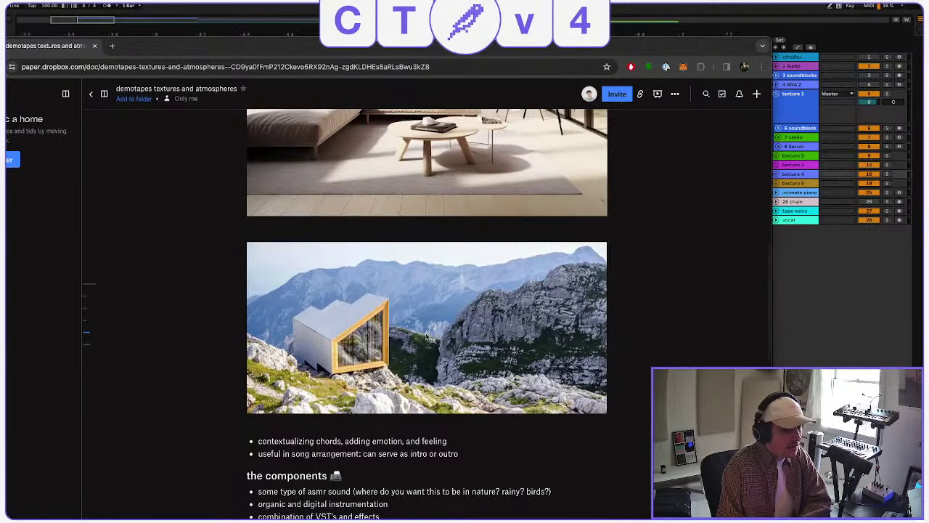
scroll(424, 333, "up", 1)
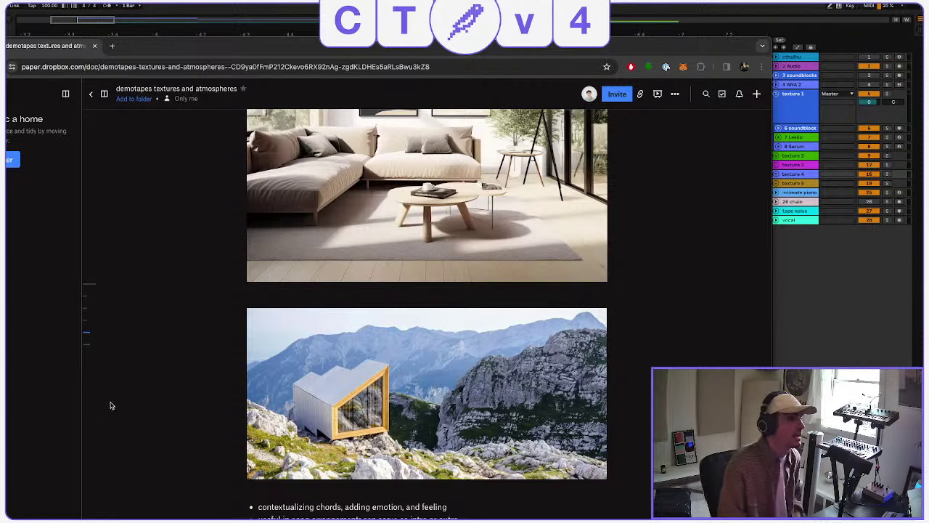
scroll(404, 381, "up", 5)
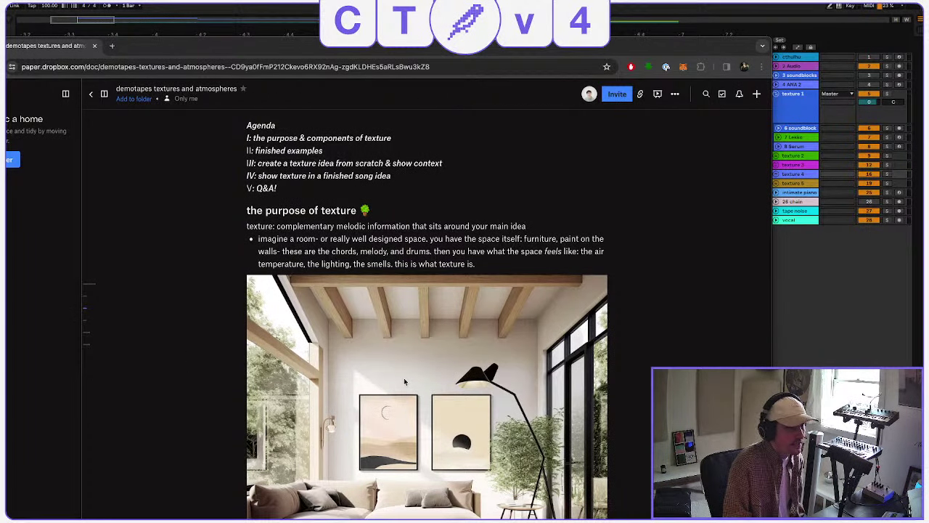
scroll(405, 381, "down", 8)
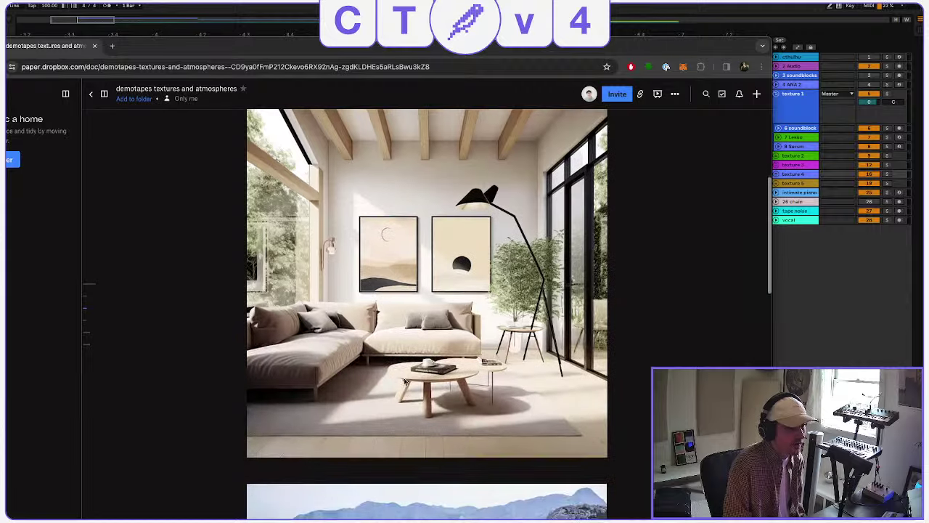
scroll(404, 381, "down", 2)
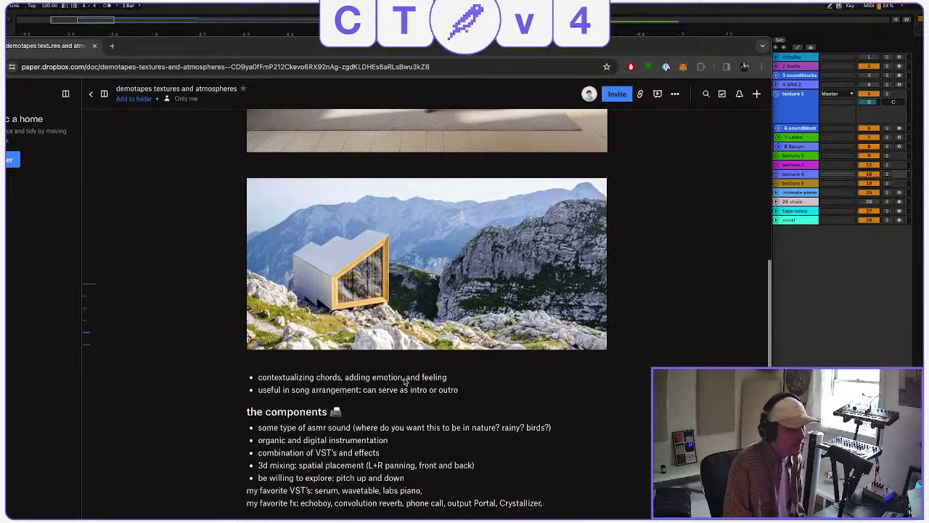
Compare the living room and mountain cabin images, review the texture components list, and return to the agenda.
scroll(404, 381, "up", 1)
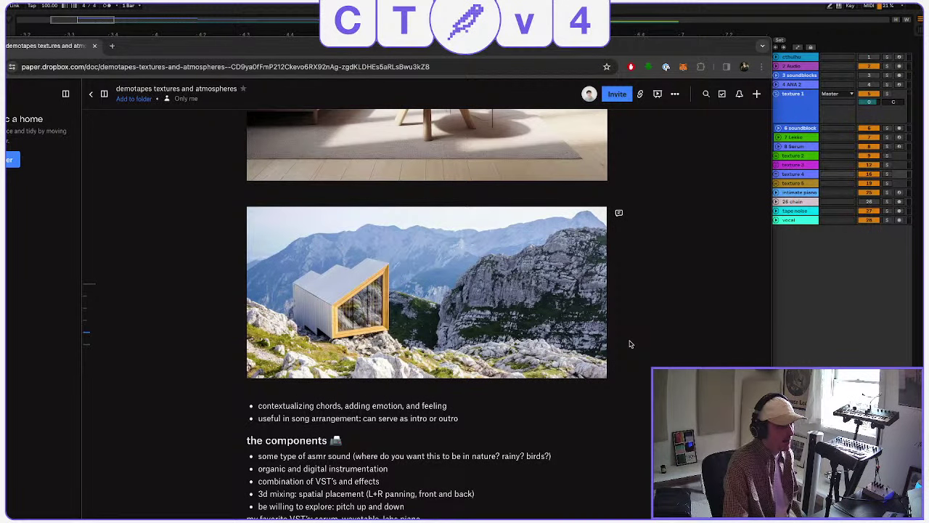
scroll(554, 353, "up", 5)
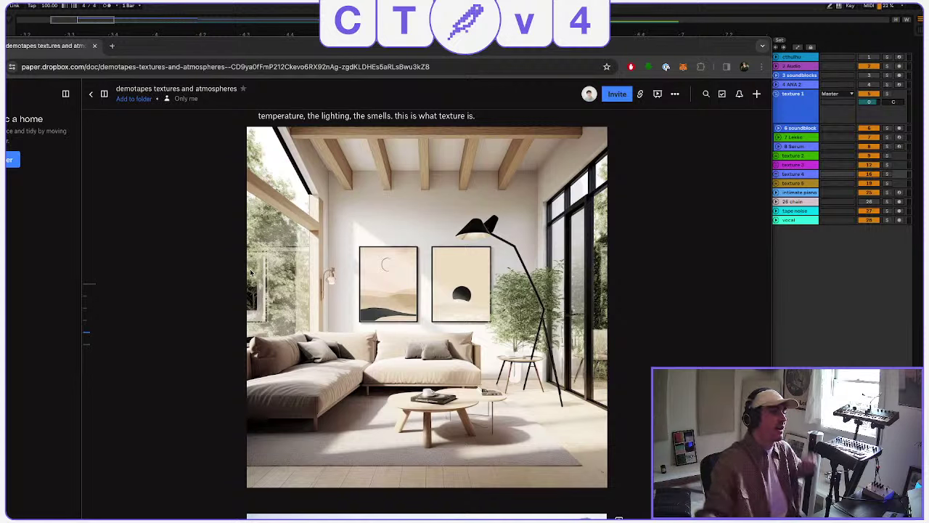
scroll(477, 341, "down", 1)
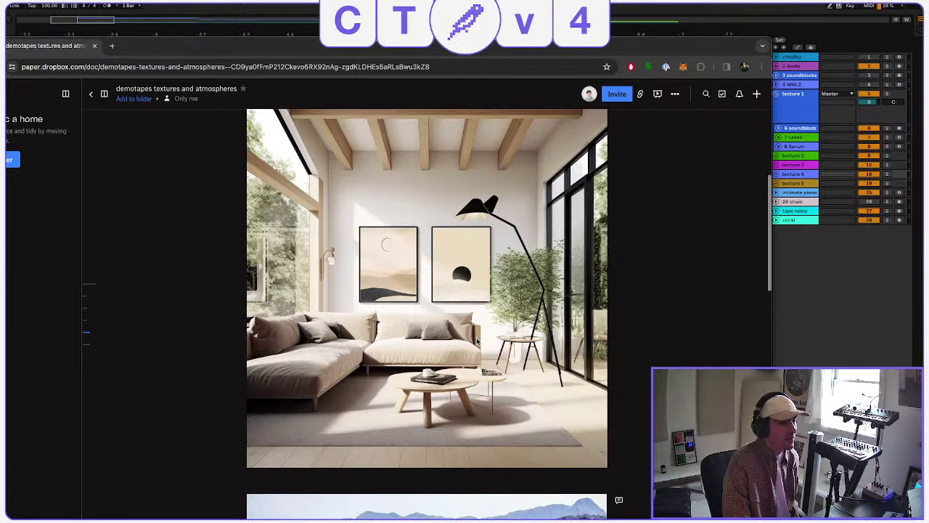
scroll(304, 341, "down", 1)
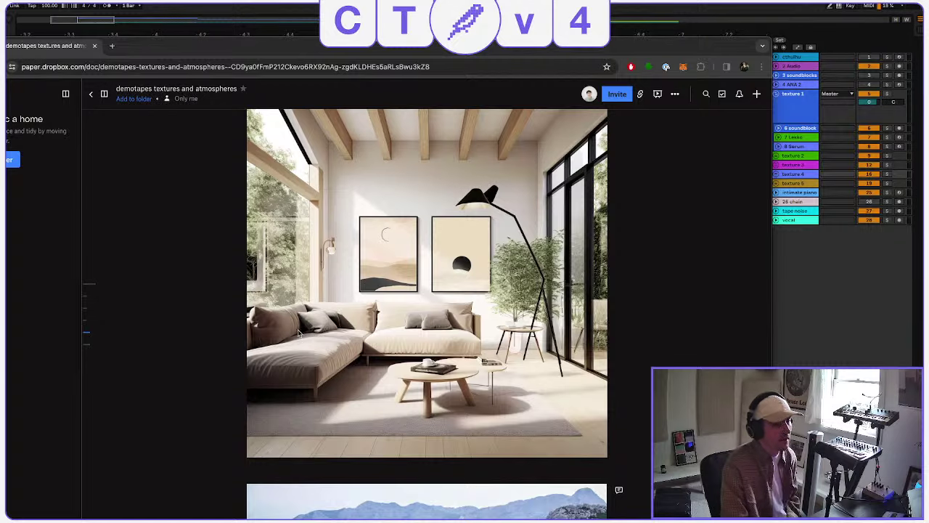
scroll(345, 349, "down", 5)
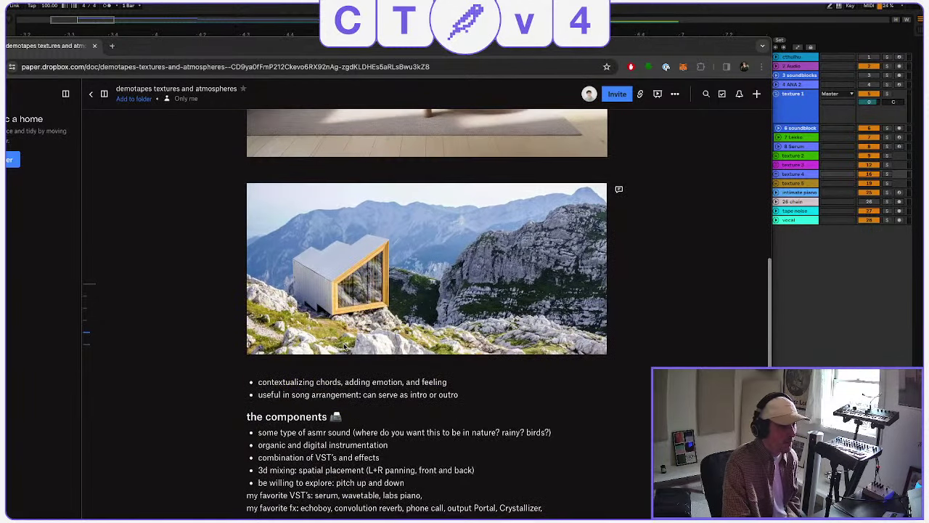
scroll(346, 348, "down", 1)
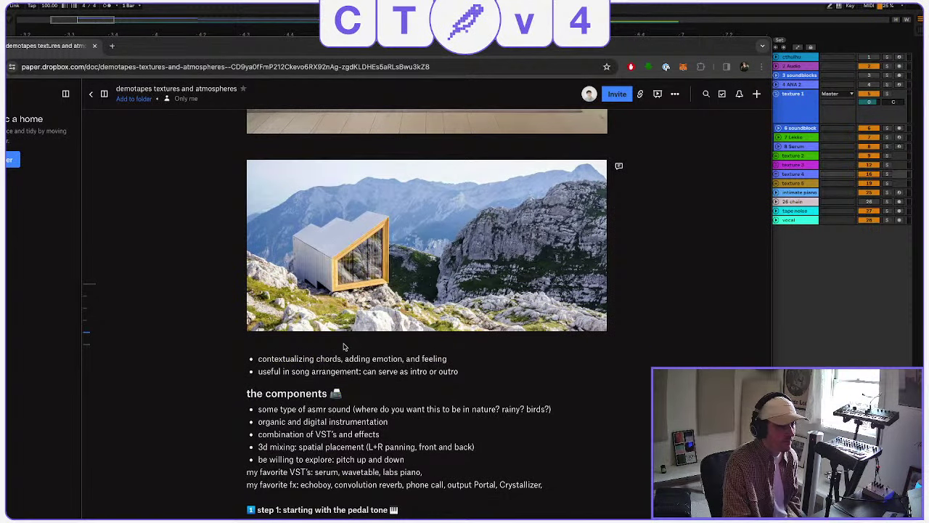
scroll(344, 347, "down", 1)
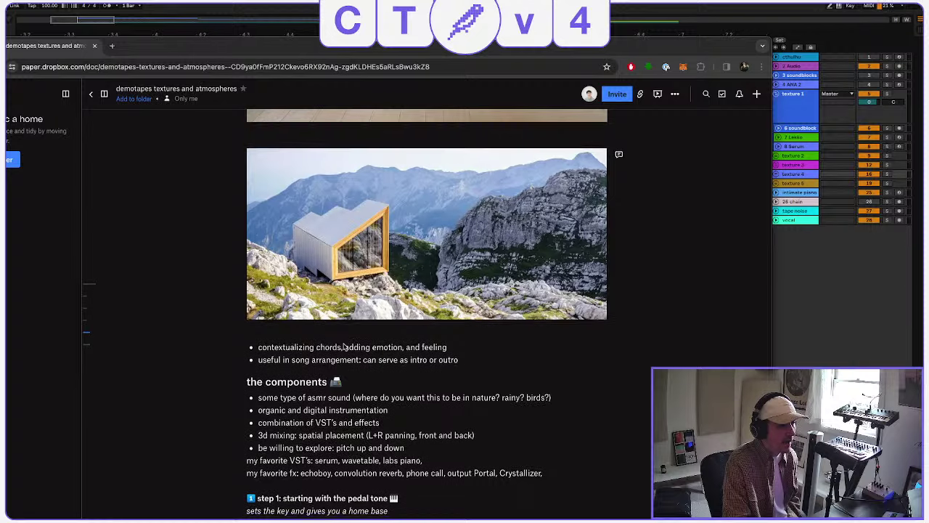
scroll(344, 347, "down", 1)
scroll(344, 347, "up", 1)
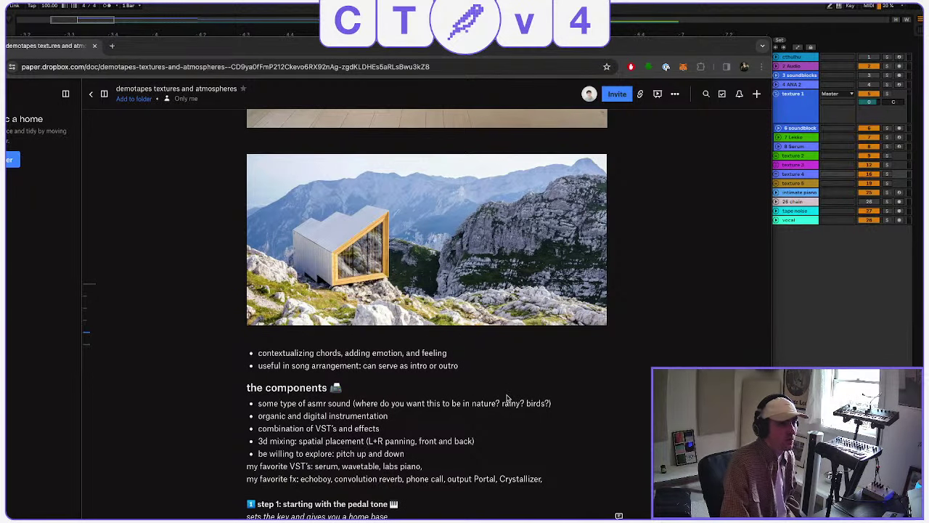
scroll(508, 398, "up", 3)
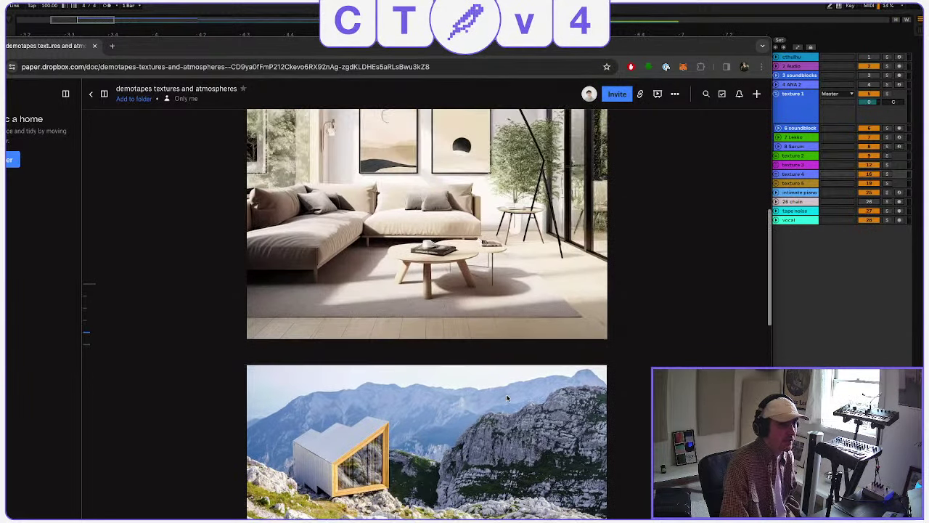
scroll(507, 397, "up", 5)
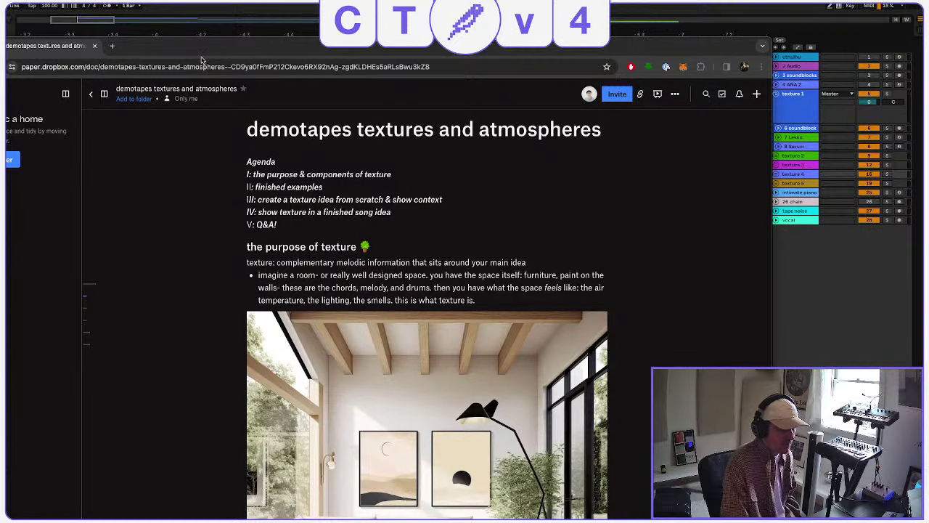
Minimize the browser window to switch to Ableton Live and show the full arrangement from bar 1 through the texture 5 section.
left_click_drag(42, 46, 88, 24)
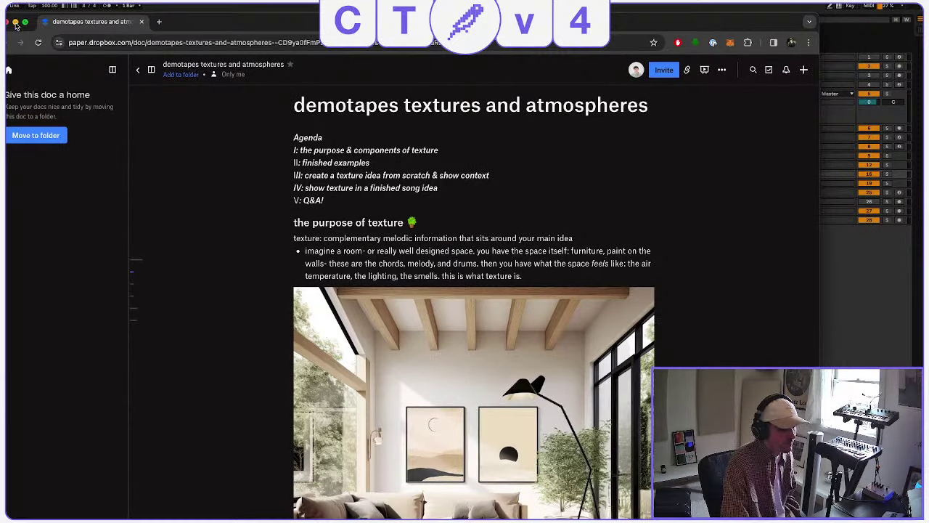
left_click(16, 22)
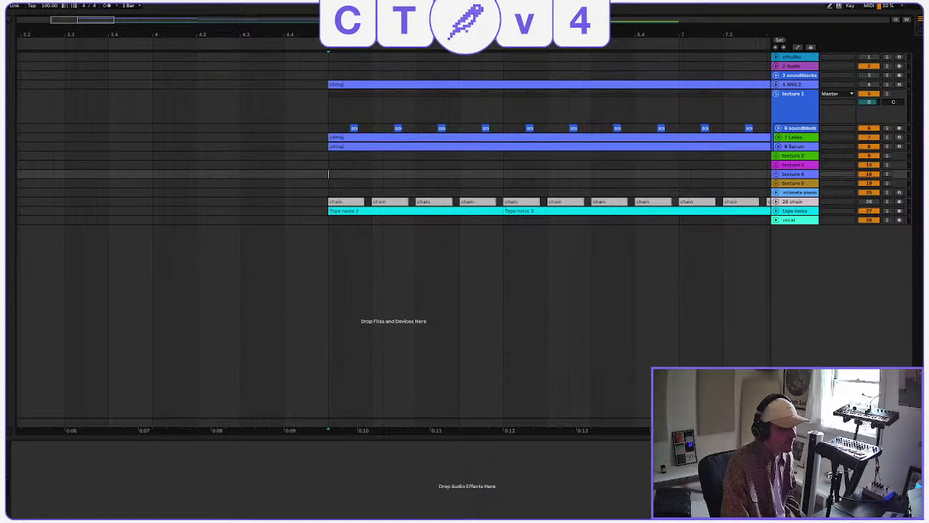
scroll(70, 137, "left", 1)
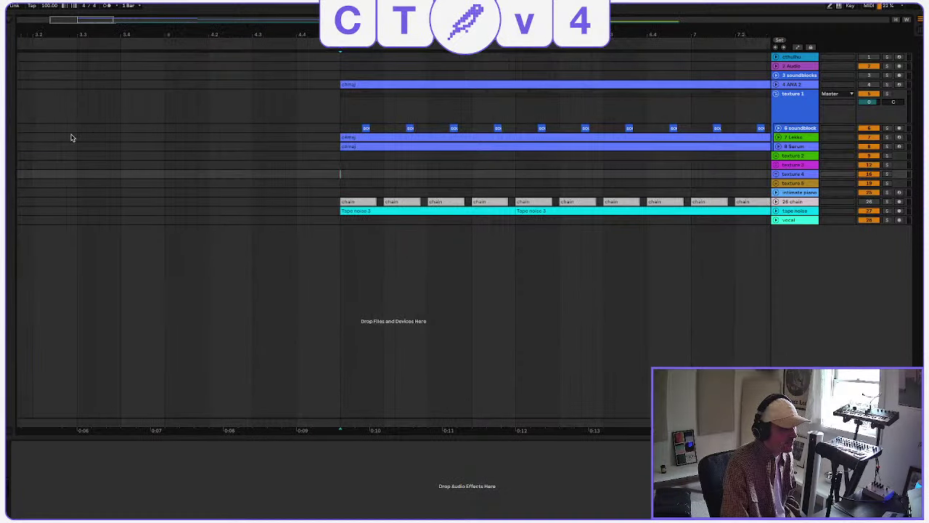
left_click(339, 156)
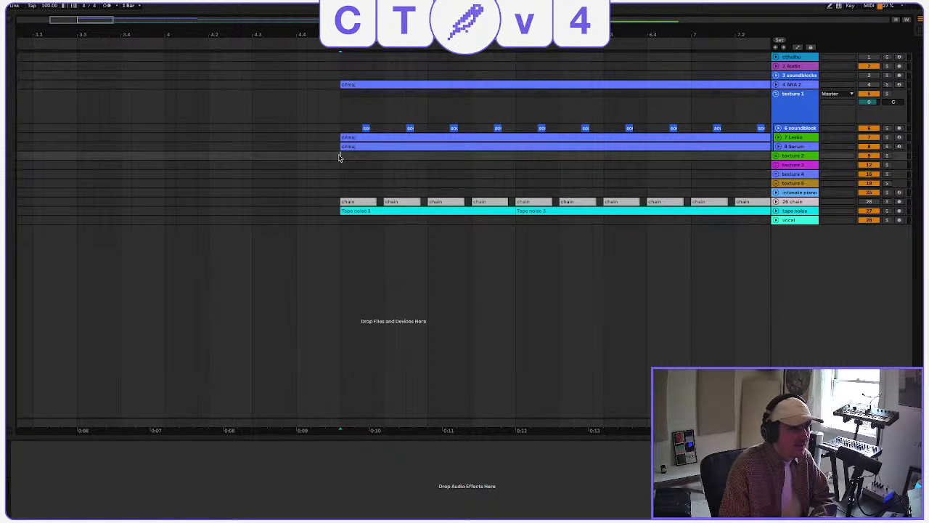
left_click_drag(94, 24, 287, 24)
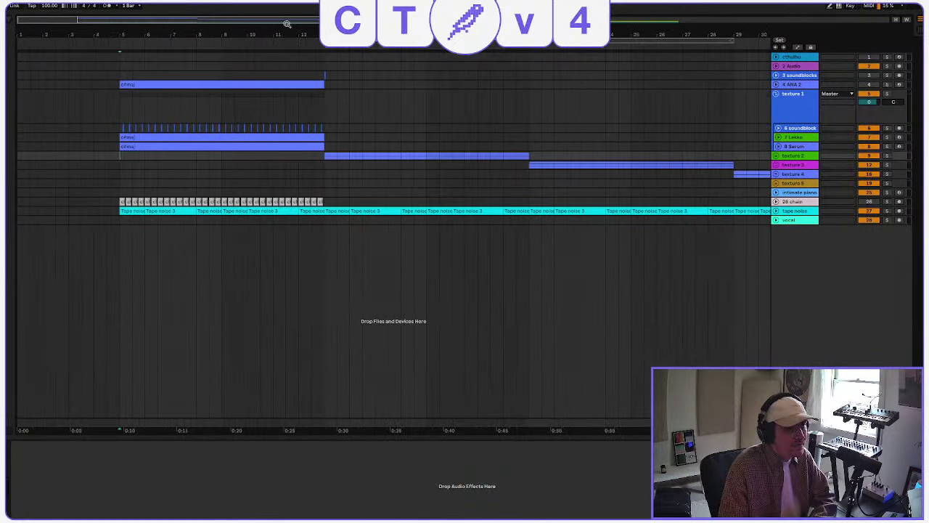
left_click(125, 116)
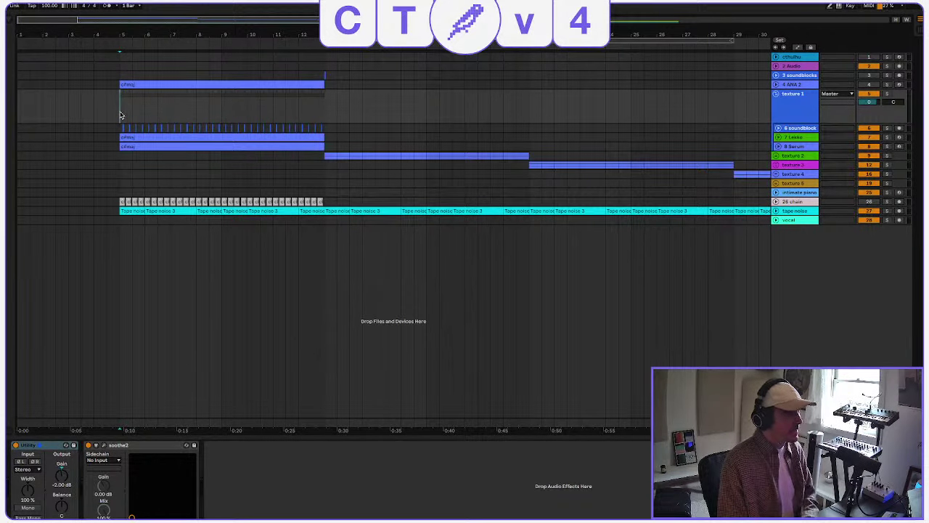
left_click_drag(90, 22, 133, 22)
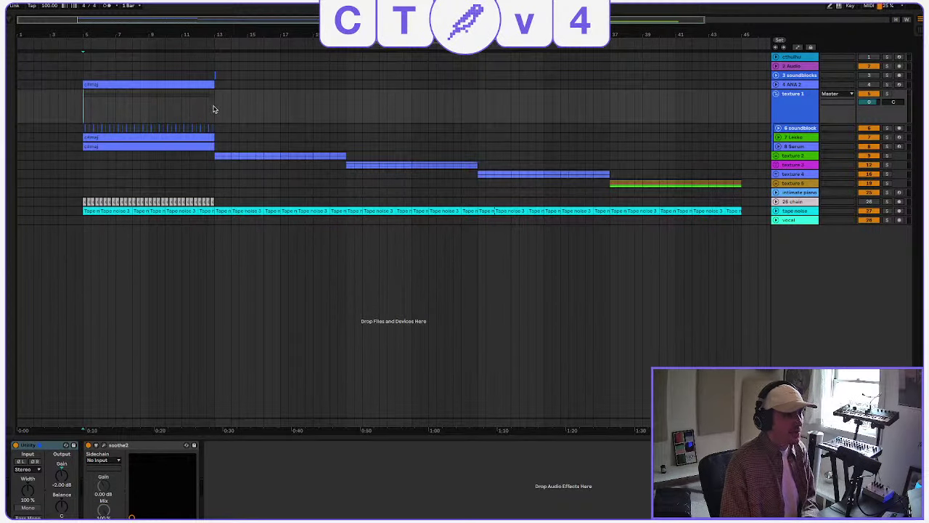
Loop the texture 1 section from bar 5 to bar 13 and start playback within it.
left_click_drag(214, 109, 344, 238)
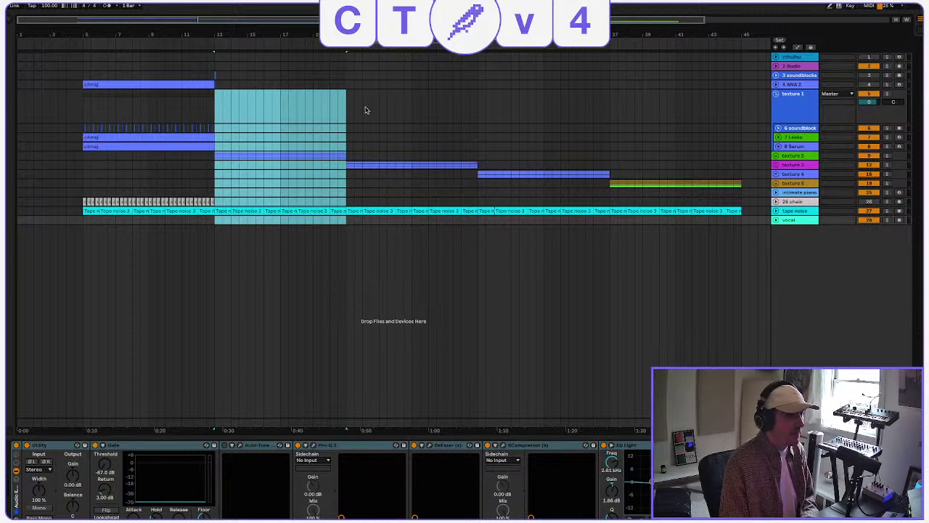
left_click(83, 167)
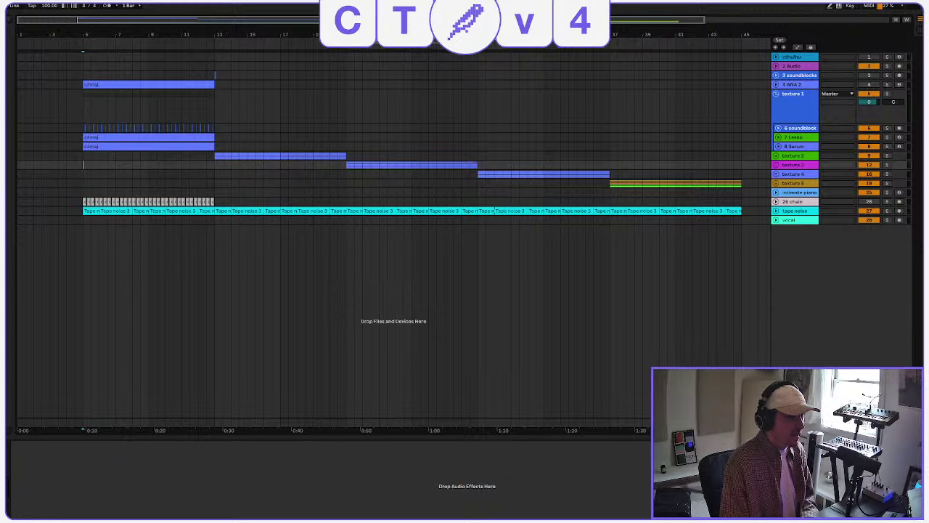
left_click(82, 109)
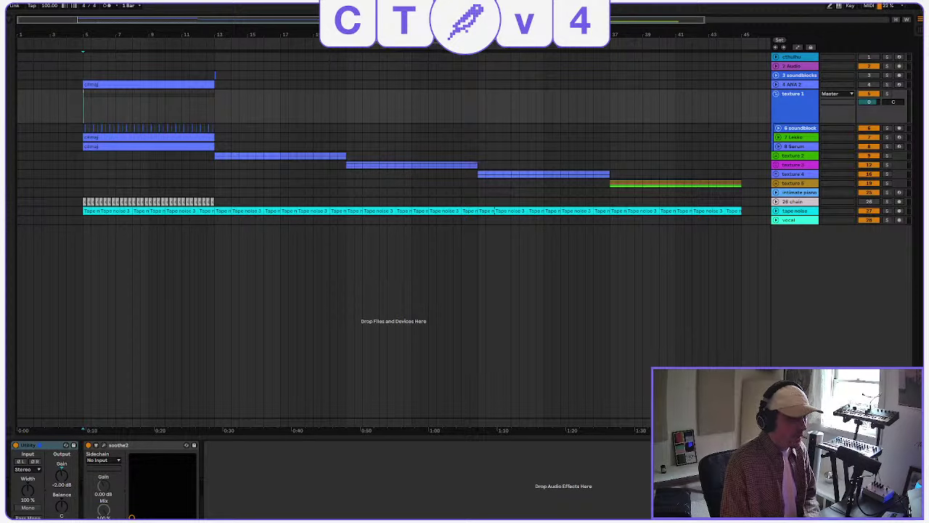
left_click_drag(439, 41, 180, 48)
left_click(181, 49)
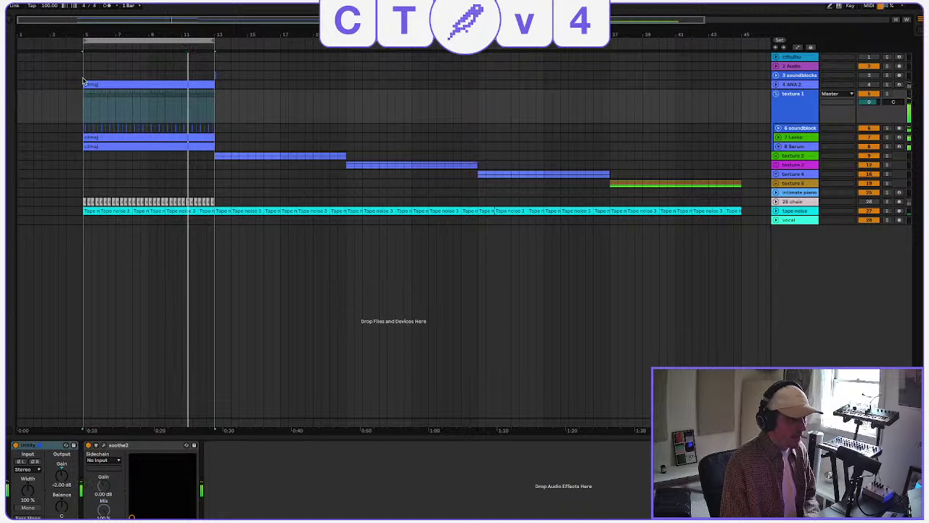
Restart playback from bar 5 and extend the loop to bar 45 so it spans all five texture sections.
left_click(97, 78)
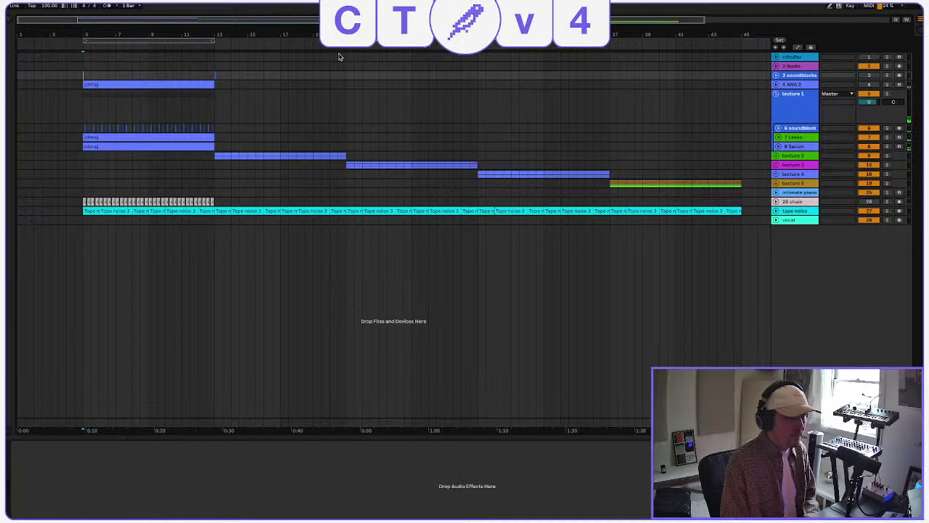
key("space")
left_click_drag(214, 40, 737, 63)
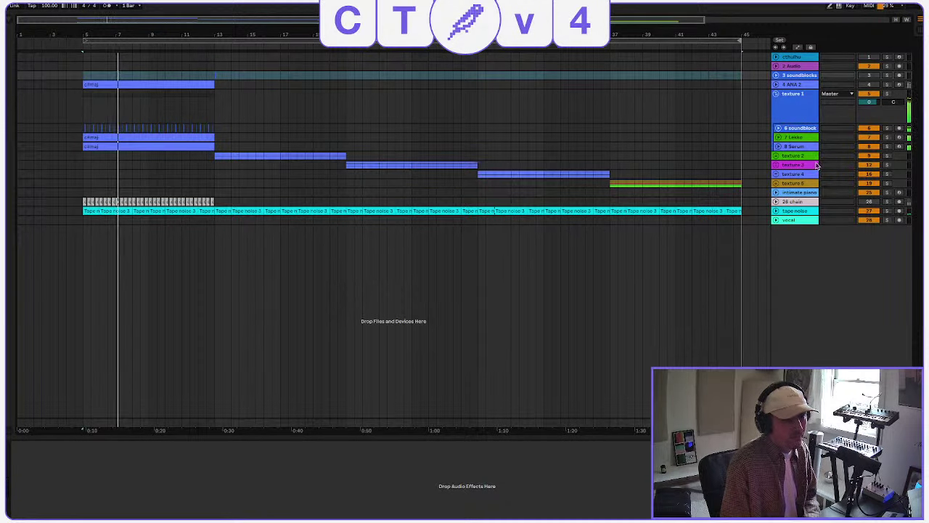
Unfold the Serum and Lekko tracks in the texture 1 group to show their MIDI notes during playback.
left_click(778, 146)
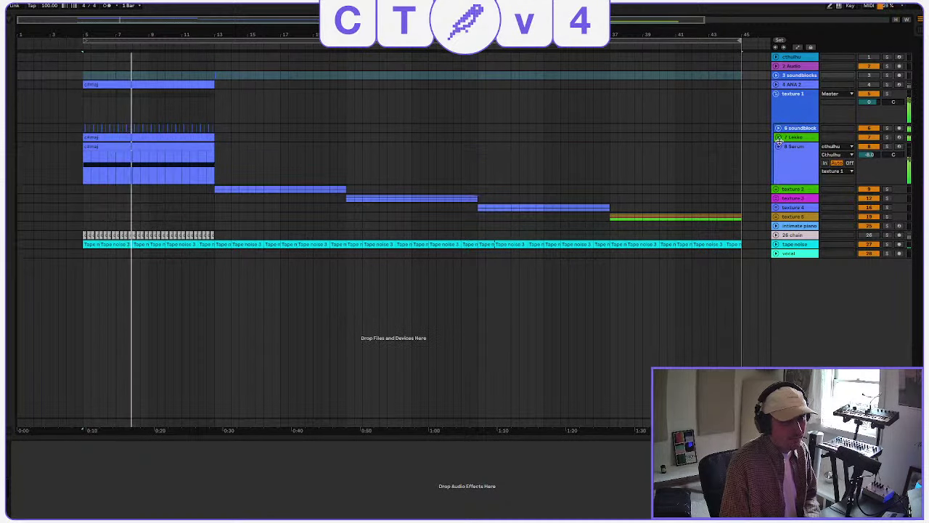
left_click(778, 137)
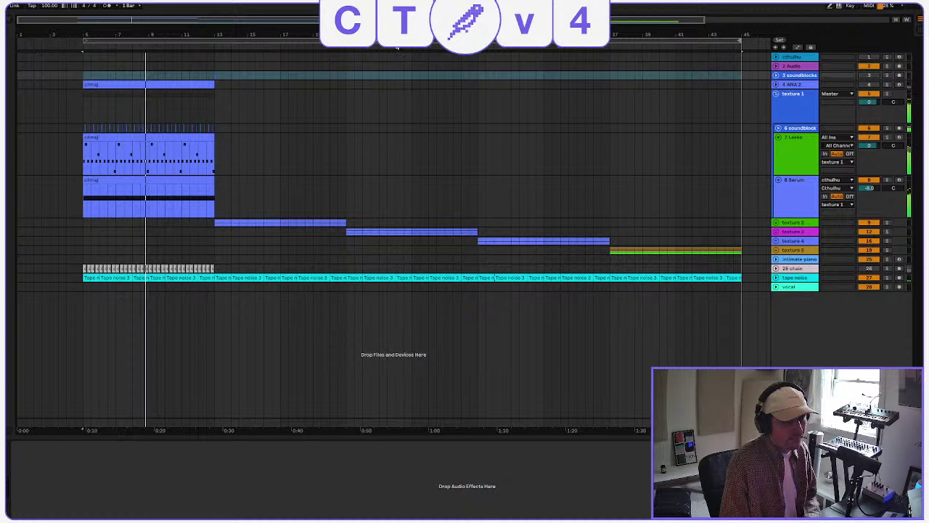
left_click_drag(141, 30, 141, 71)
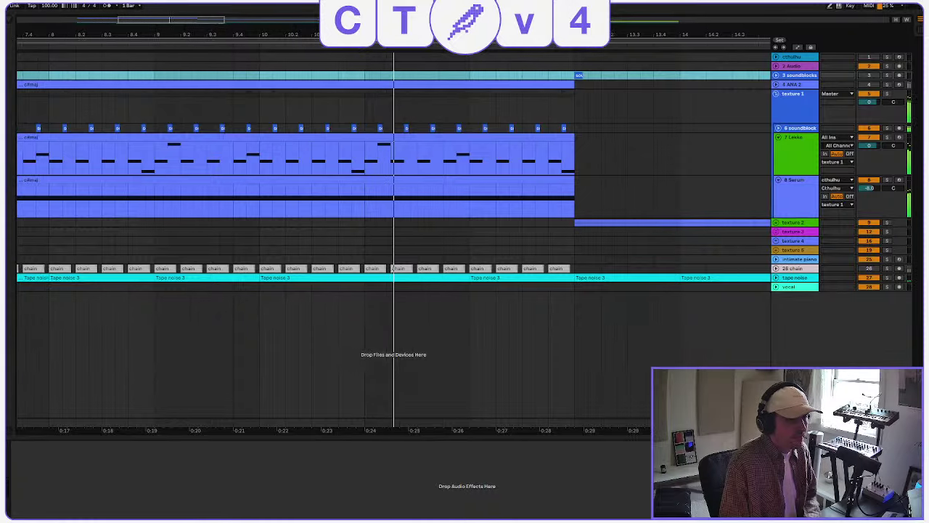
left_click_drag(185, 29, 185, 38)
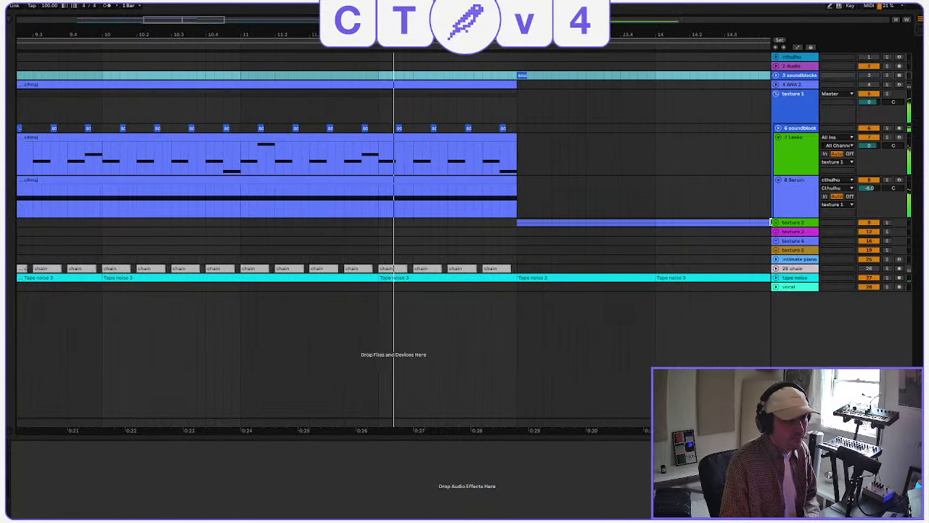
Expand the texture 2 and texture 3 groups to show their individual tracks and clips as they play.
left_click(775, 223)
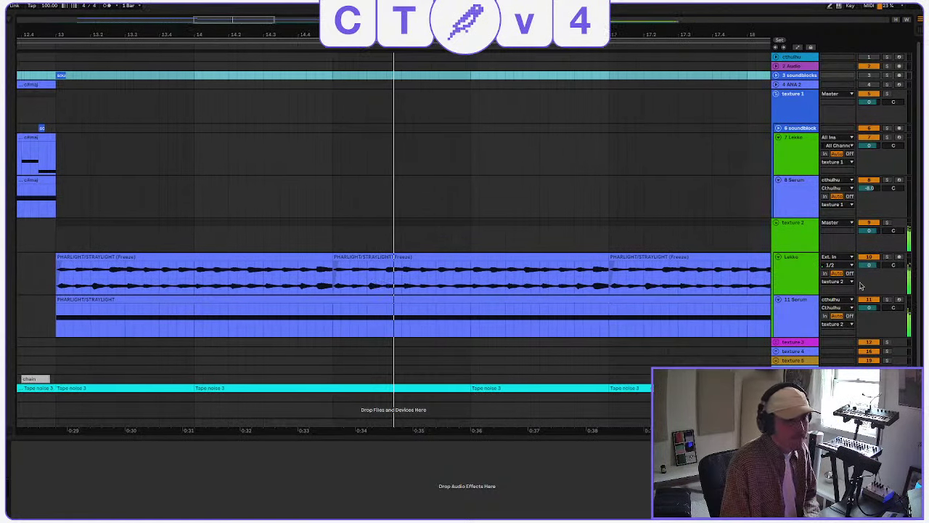
left_click(776, 343)
scroll(777, 341, "down", 3)
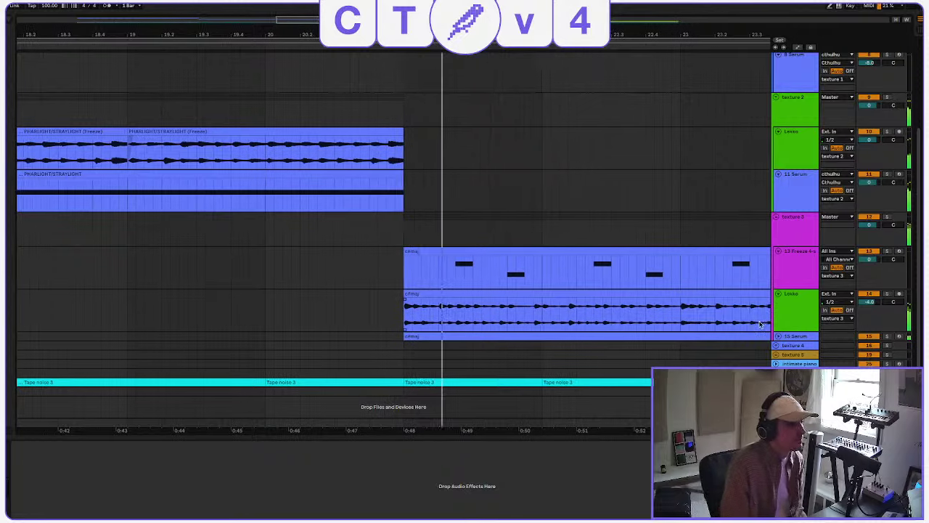
Restart playback from the start of the texture 3 clips.
left_click(404, 279)
key("space")
key("space")
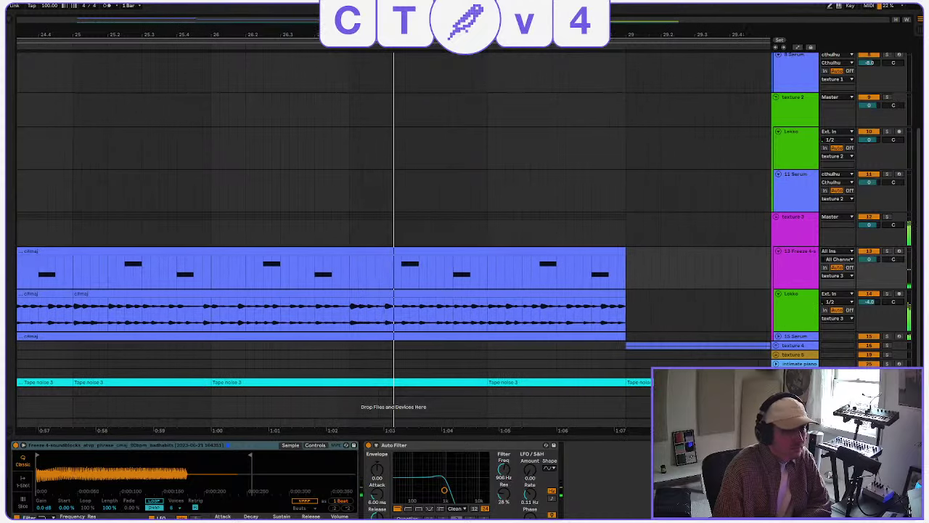
Expand the texture 4 and texture 5 groups to show their individual tracks and clips during playback.
left_click(777, 346)
scroll(778, 348, "down", 3)
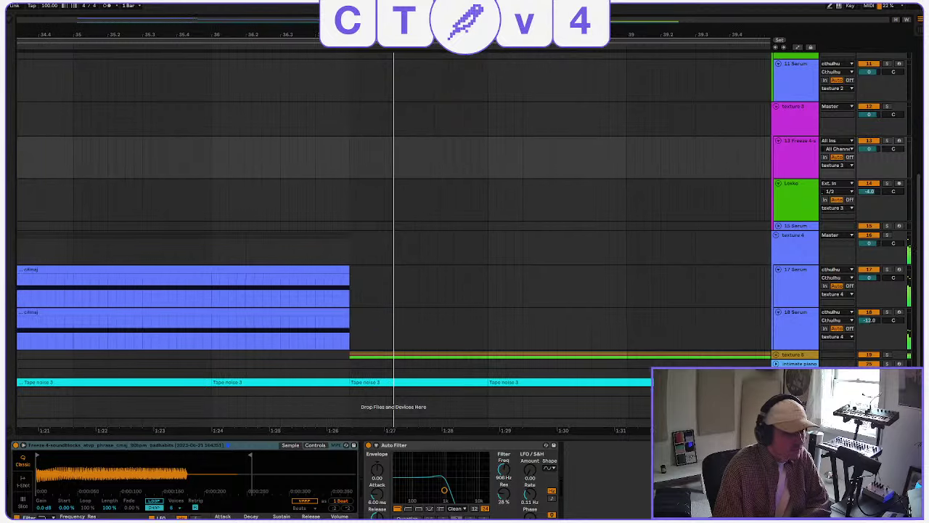
left_click(776, 355)
scroll(728, 323, "down", 5)
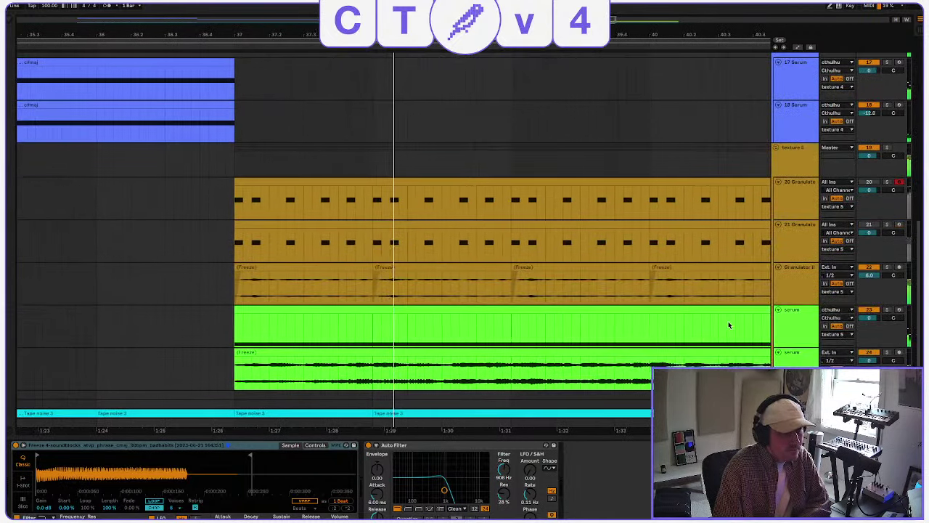
scroll(728, 321, "down", 2)
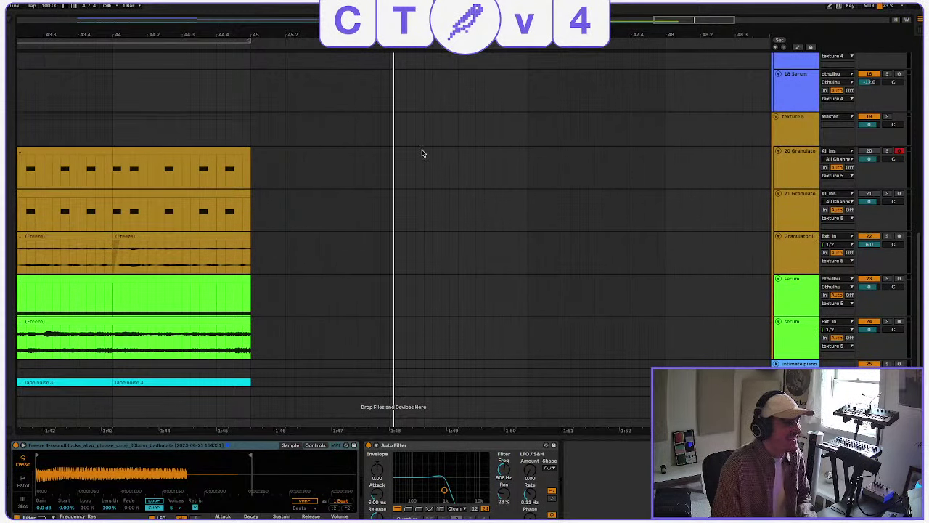
Return the playback position to bar 5 and focus the arrangement on the texture 1 clips.
scroll(554, 191, "down", 5)
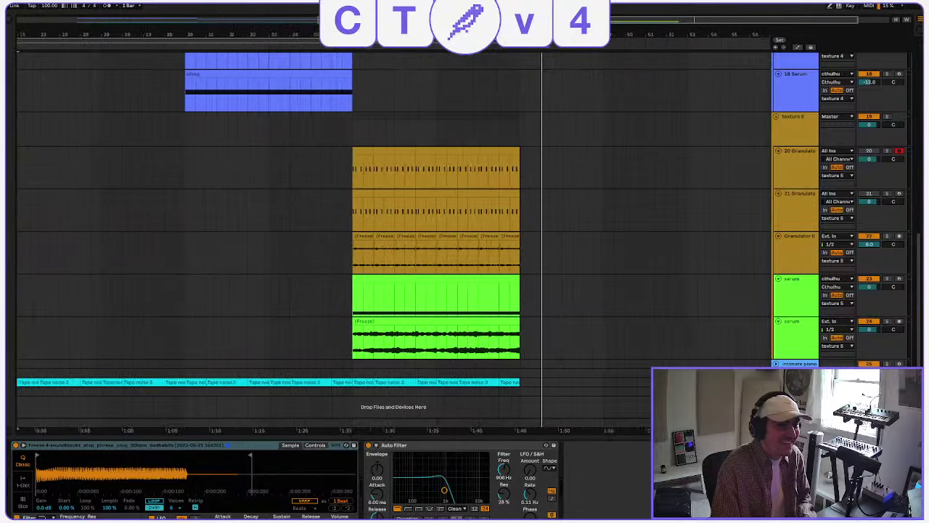
scroll(475, 228, "up", 5)
scroll(475, 229, "up", 5)
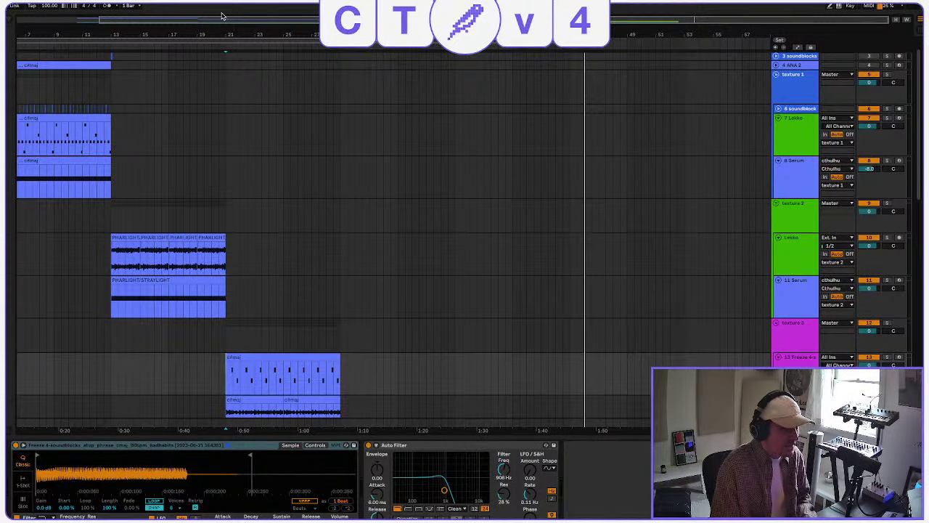
left_click_drag(212, 18, 131, 18)
left_click(74, 112)
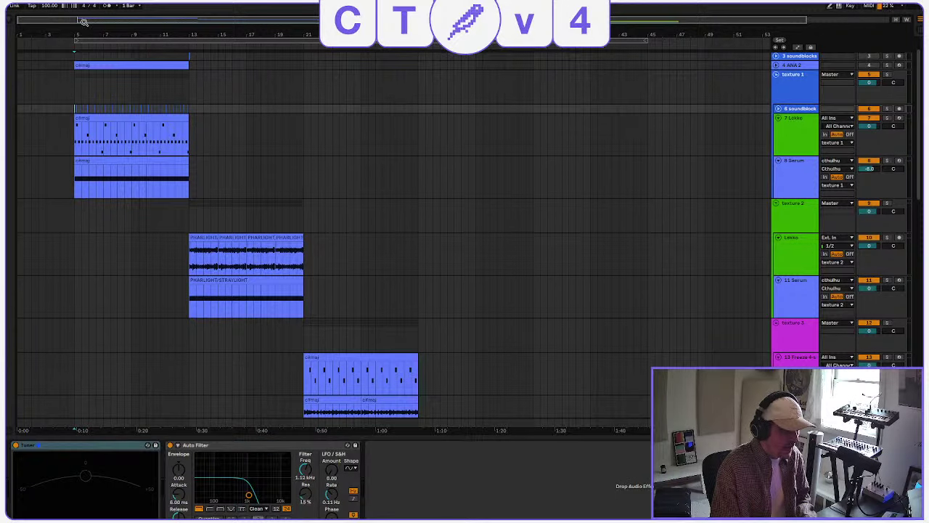
left_click_drag(82, 18, 82, 87)
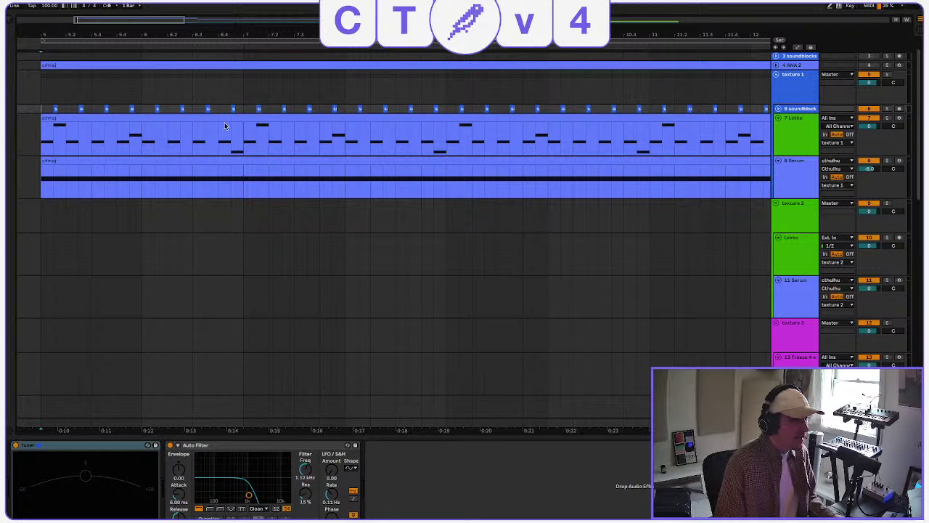
Open the Lekko instrument window from the texture 1 Lekko clip, solo that track and start playback.
left_click(109, 120)
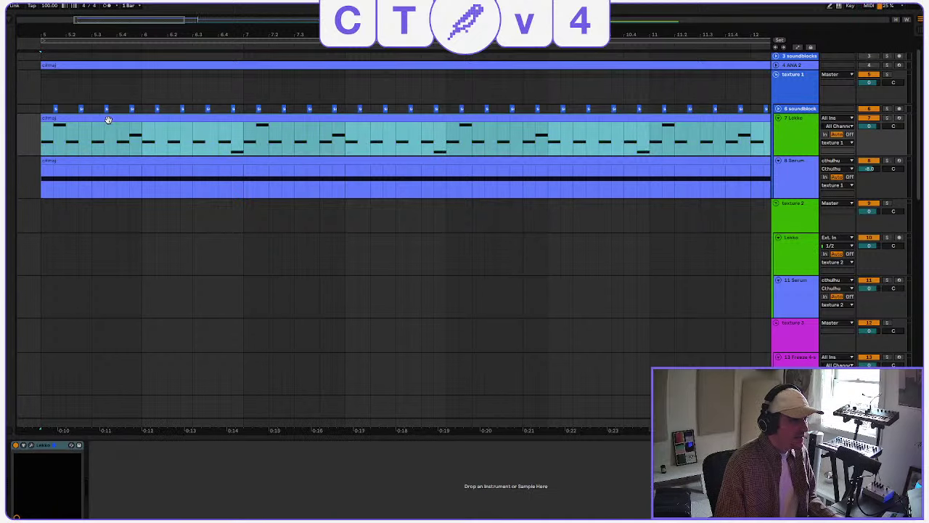
left_click(32, 447)
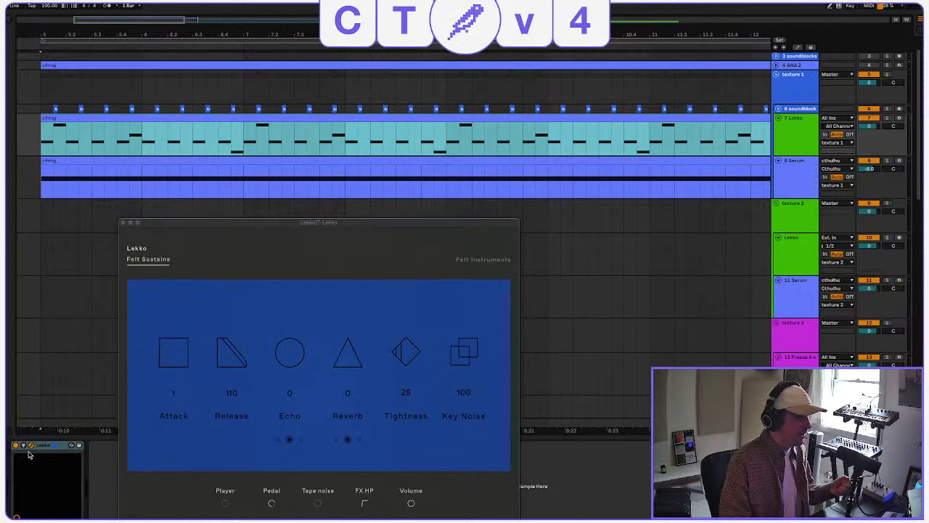
left_click(890, 119)
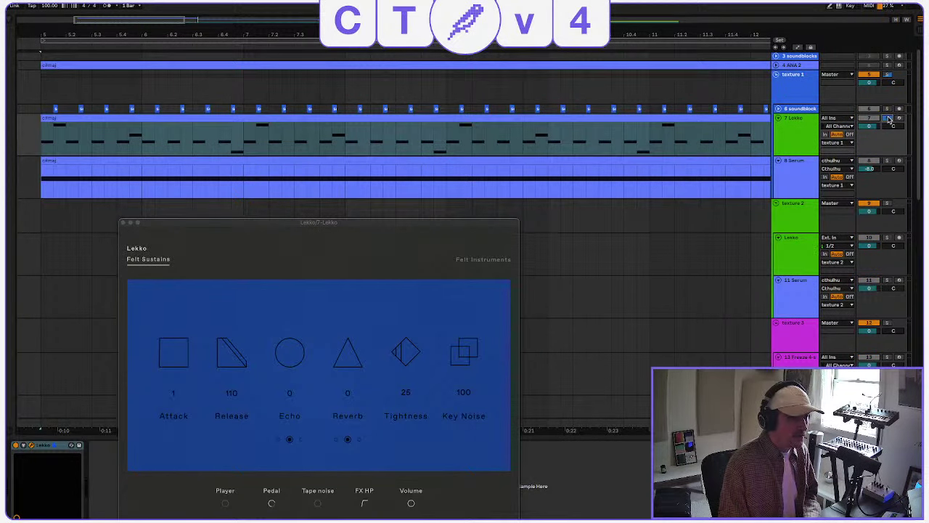
key("space")
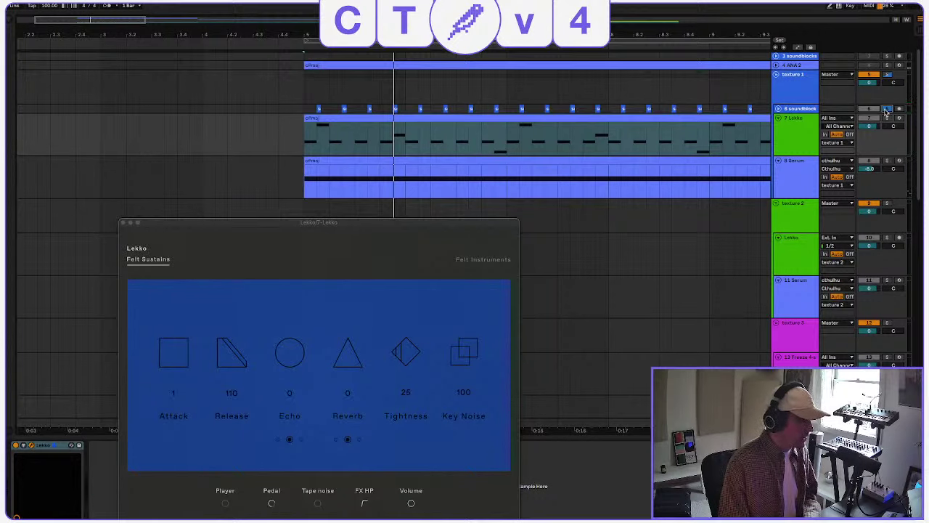
Solo the texture 1 Serum track, play it alone and open its Serum plug-in window.
left_click(888, 160)
scroll(890, 162, "up", 1)
key("space")
left_click(794, 175)
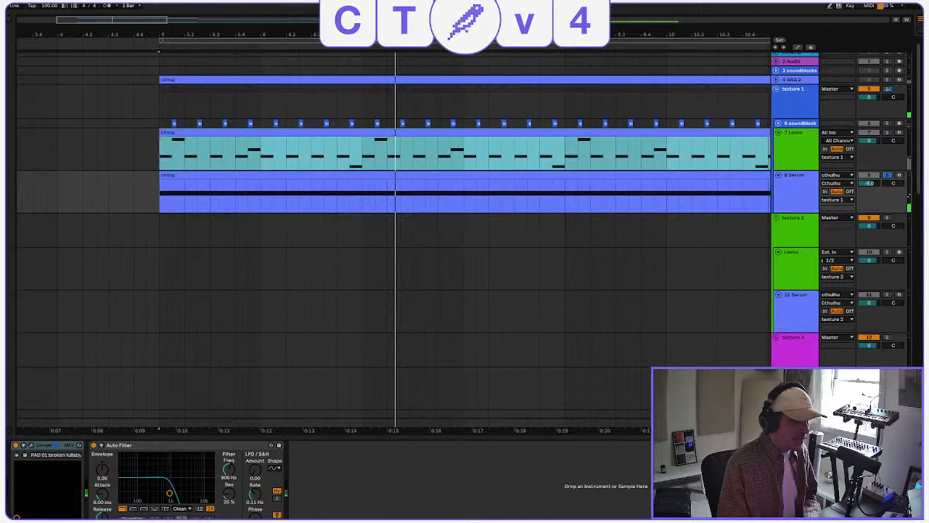
left_click(31, 446)
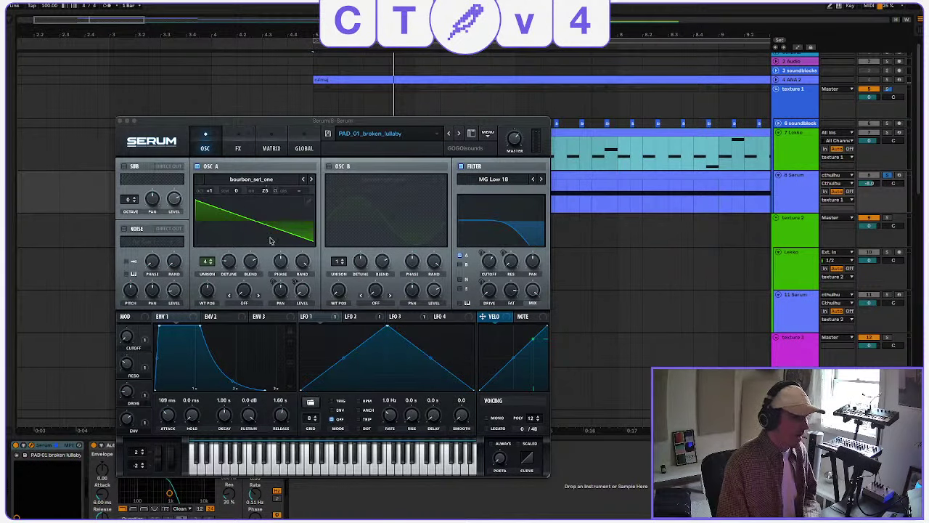
Select the texture 1 Serum clip, close the plug-in window and show the clip's MIDI notes.
left_click(601, 174)
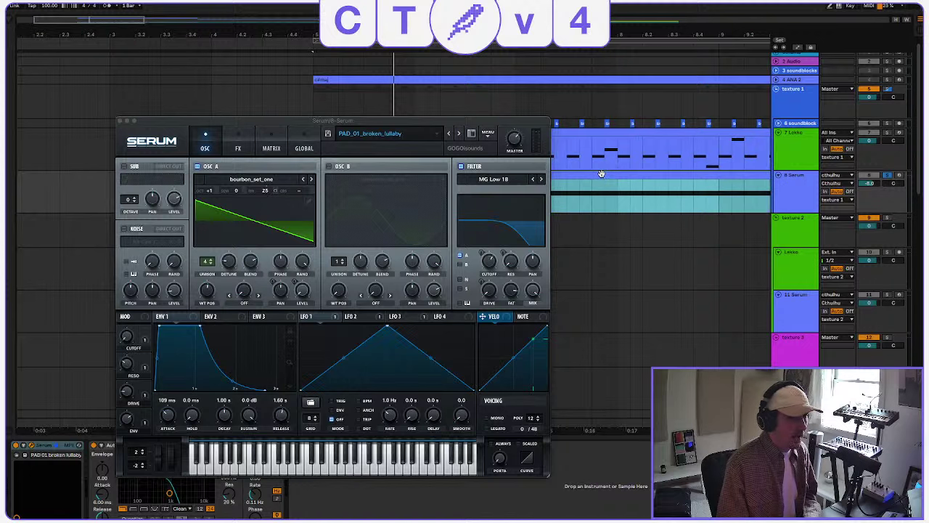
scroll(601, 174, "right", 1)
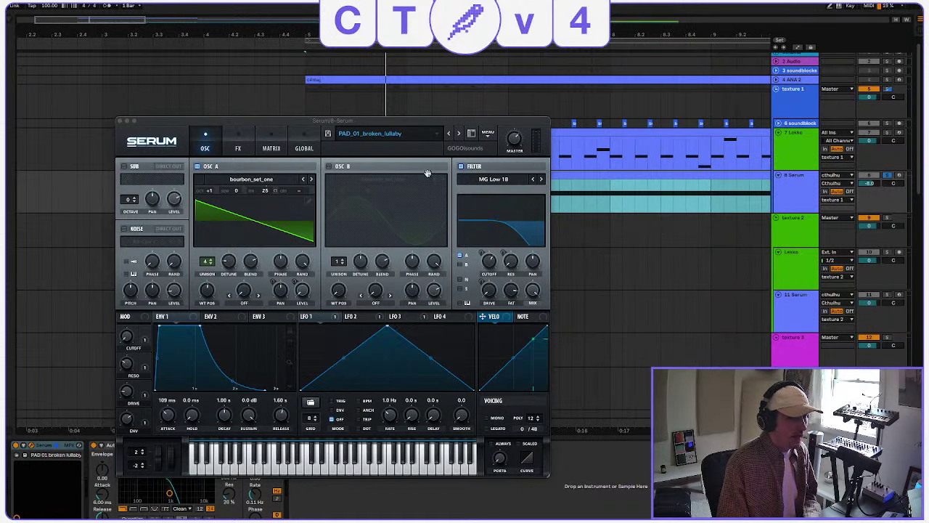
left_click(120, 121)
scroll(538, 298, "left", 5)
key("shift+Tab")
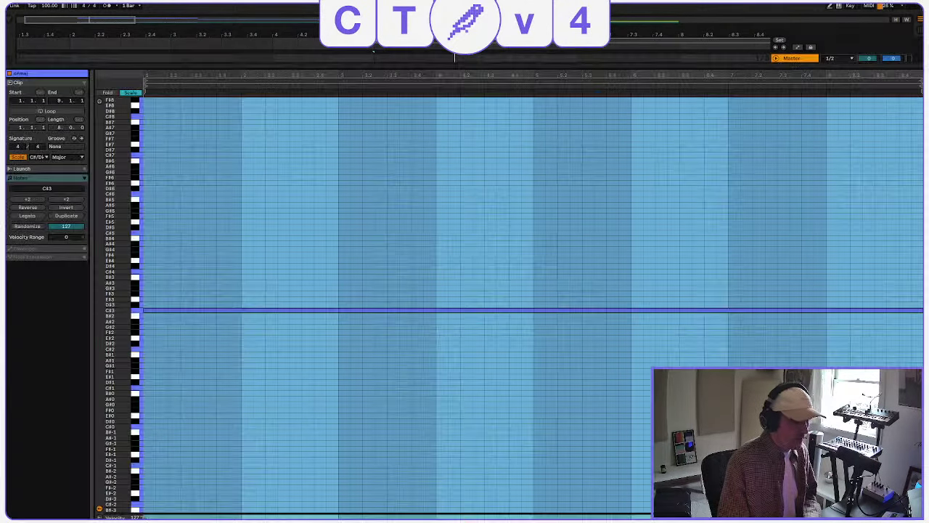
Select the sustained C#3 note in the Serum clip and examine it up close in the piano roll.
left_click(206, 271)
left_click_drag(181, 239, 268, 418)
left_click(265, 435)
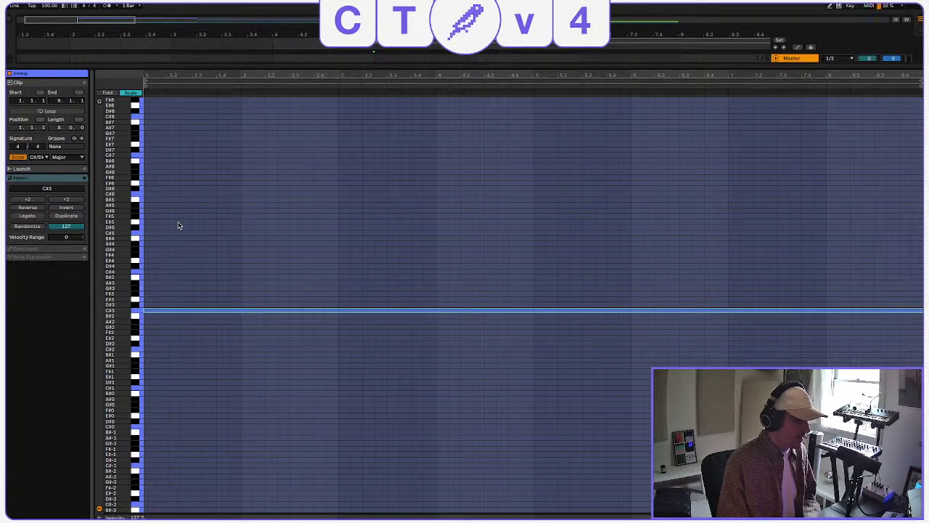
left_click_drag(177, 223, 236, 359)
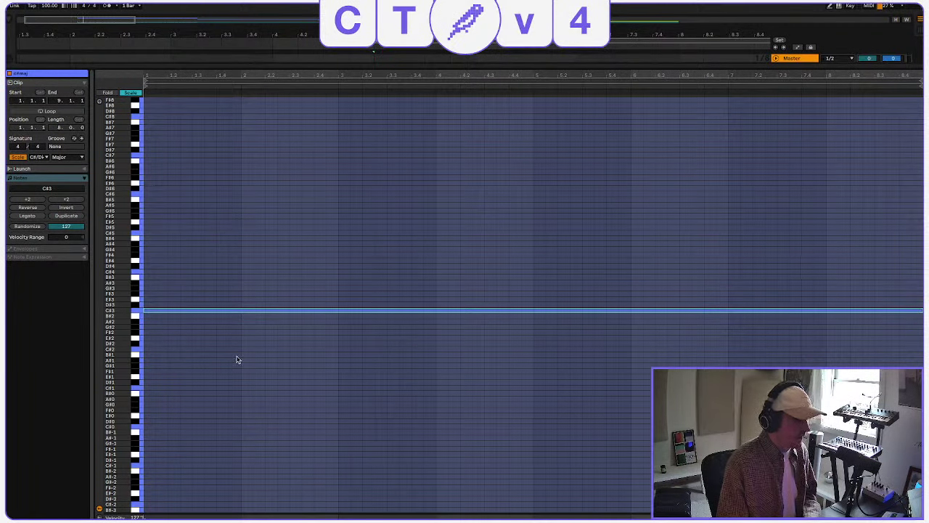
scroll(120, 322, "up", 3)
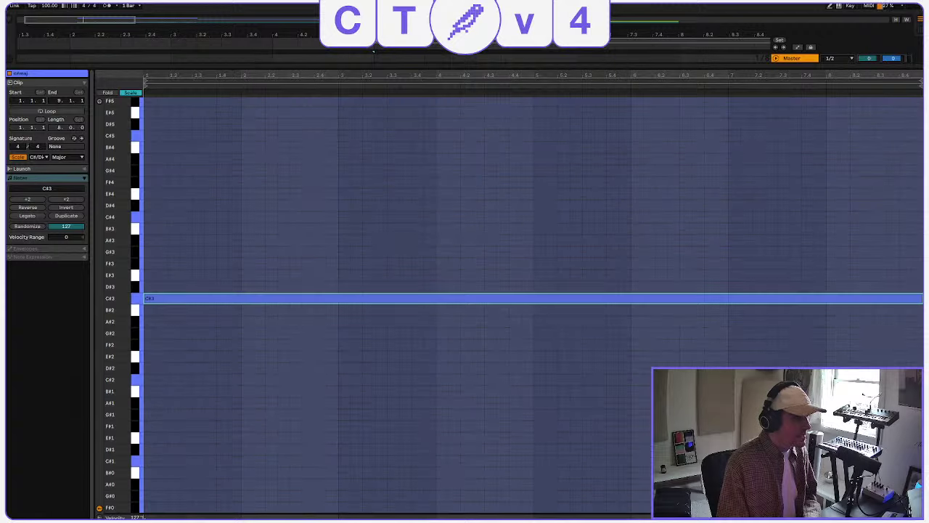
left_click(276, 278)
left_click(223, 302)
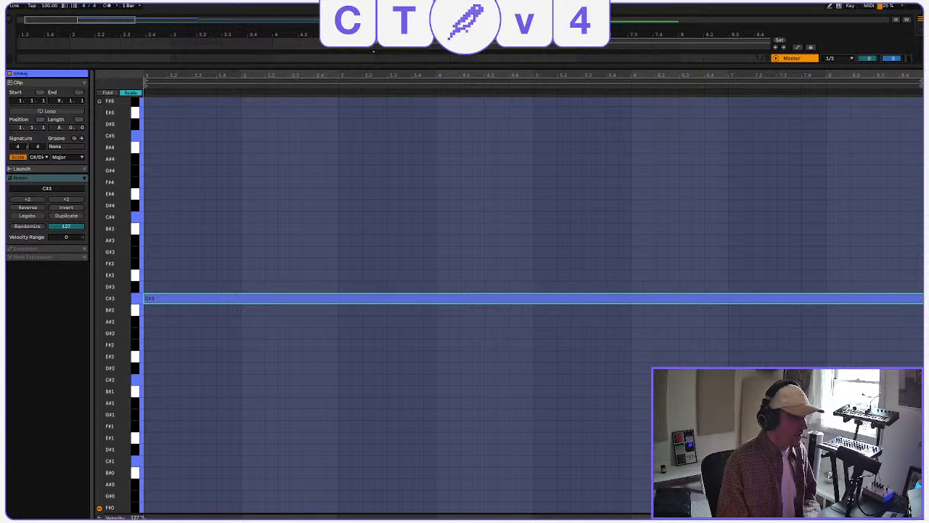
scroll(194, 317, "down", 1)
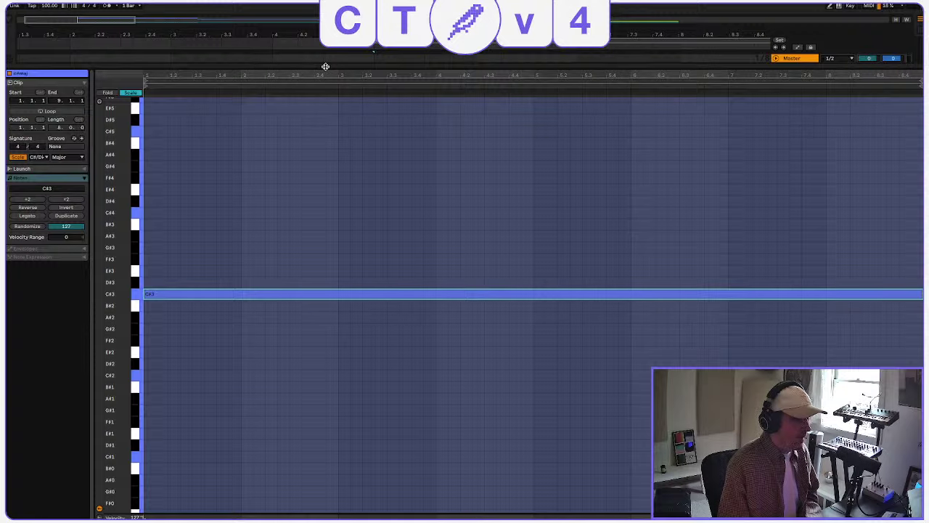
Shrink the clip editor, unsolo the Serum track and play all texture 1 layers together from bar 5.
left_click_drag(325, 66, 355, 335)
scroll(513, 276, "up", 3)
key("space")
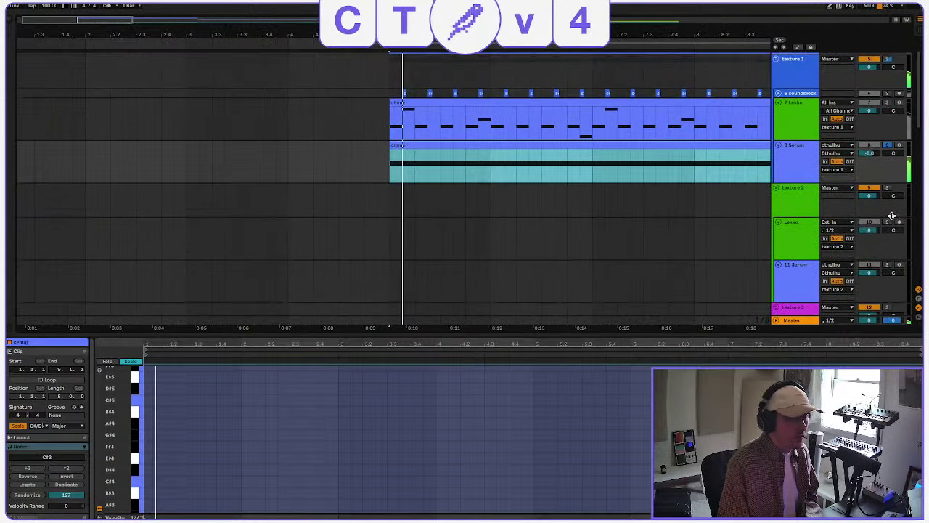
scroll(891, 181, "down", 1)
left_click(887, 143)
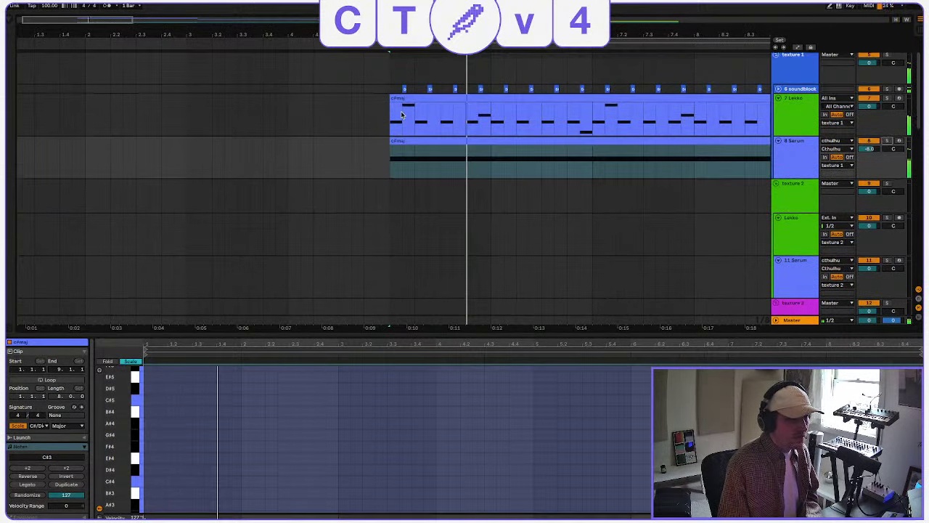
left_click(387, 89)
key("space")
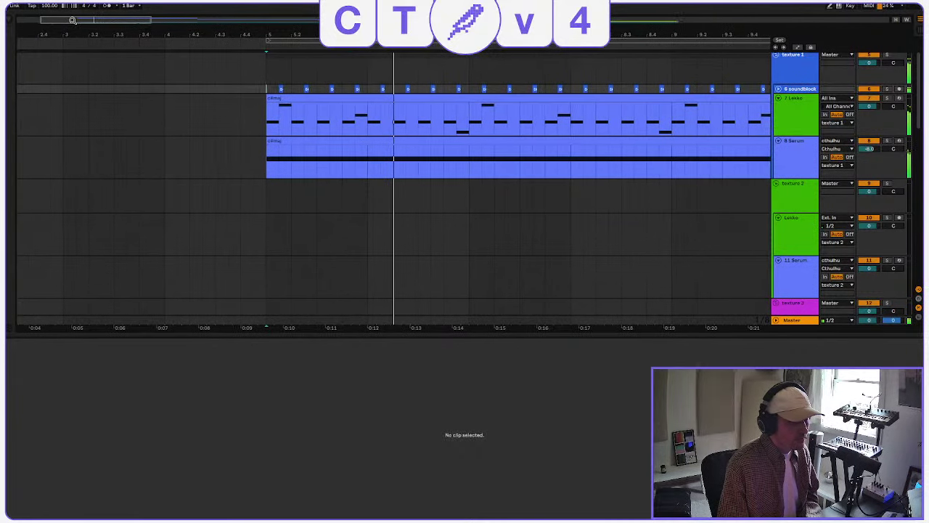
Place the playback position at the start of texture 4, followed by a spot just before the texture 2 clips.
left_click_drag(140, 36, 139, 6)
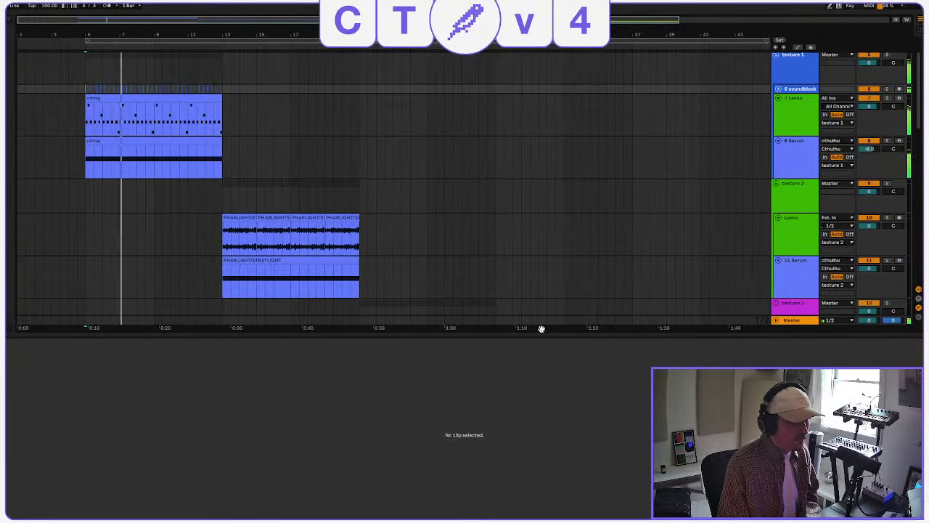
scroll(516, 303, "down", 10)
left_click(497, 191)
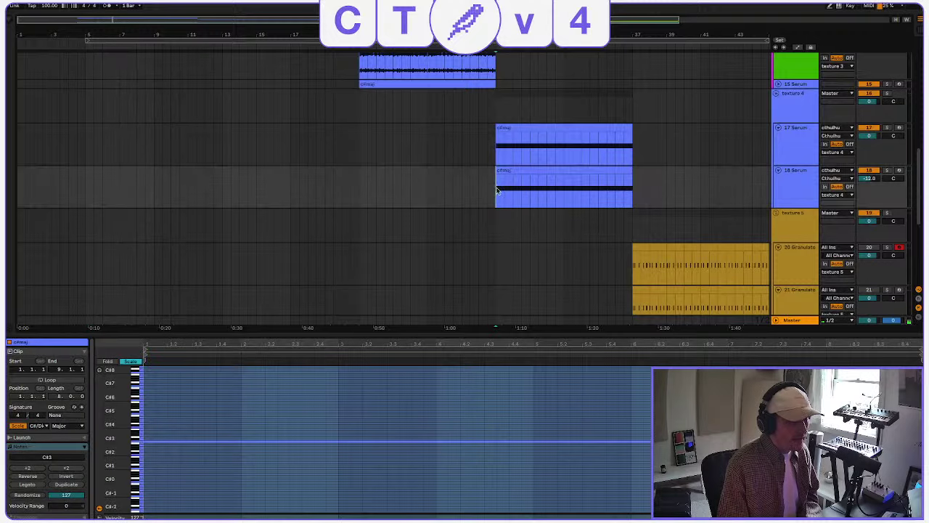
scroll(492, 265, "up", 6)
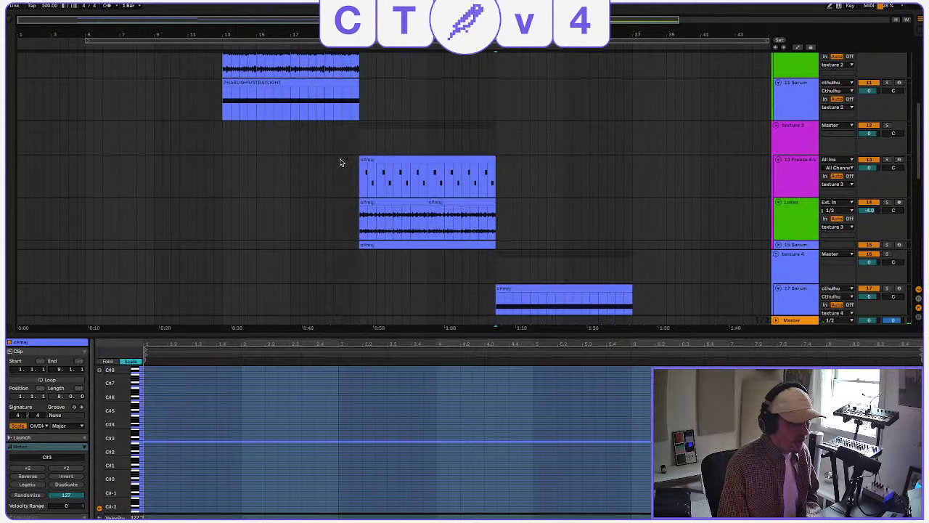
scroll(341, 167, "up", 3)
left_click(214, 125)
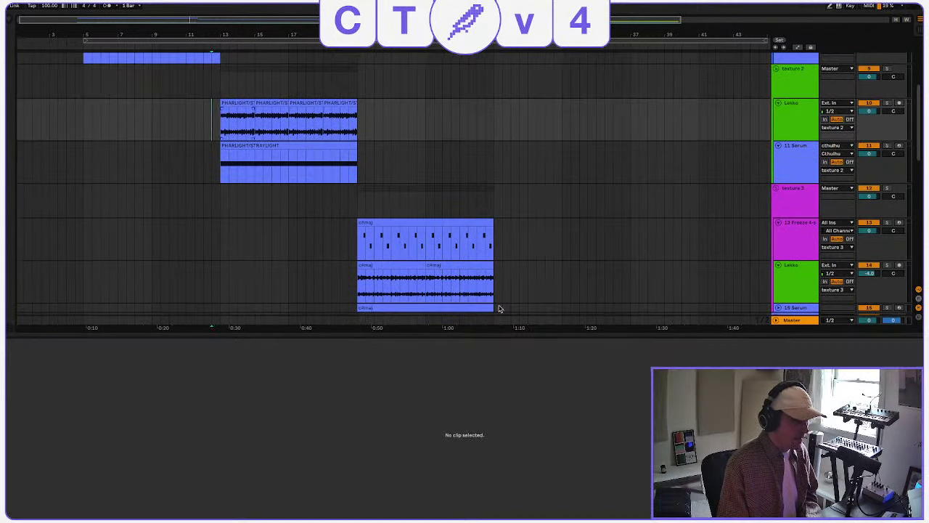
Play the texture 5 section from bar 37 and bring its clips into close view.
scroll(527, 253, "down", 8)
scroll(527, 253, "right", 5)
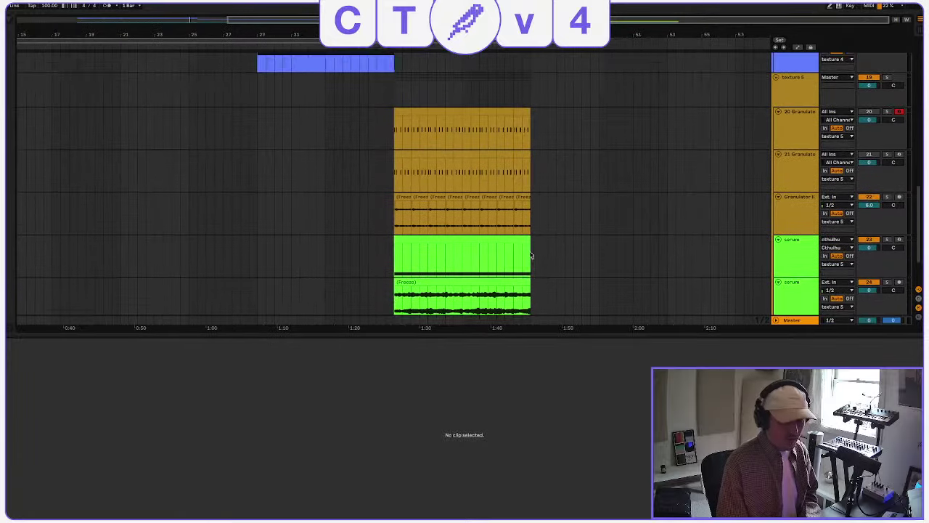
scroll(531, 255, "down", 1)
left_click(395, 164)
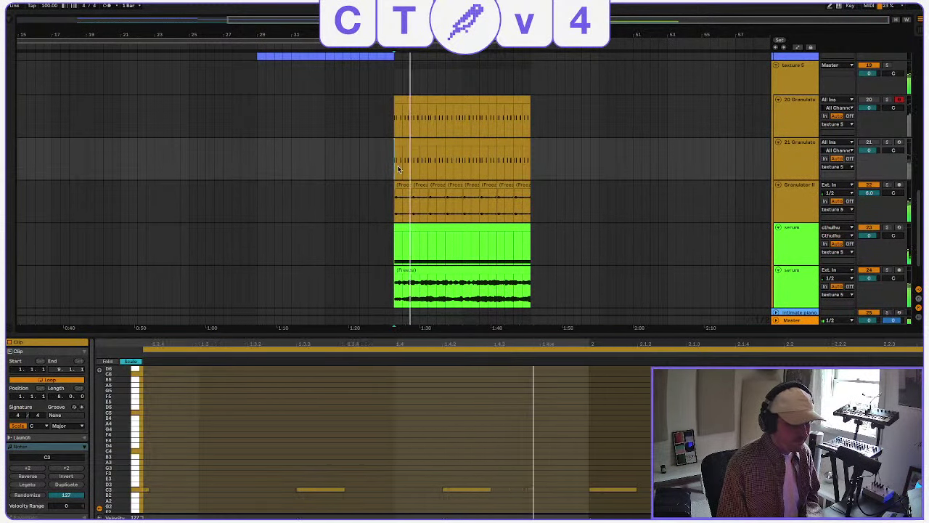
left_click_drag(421, 34, 399, 101)
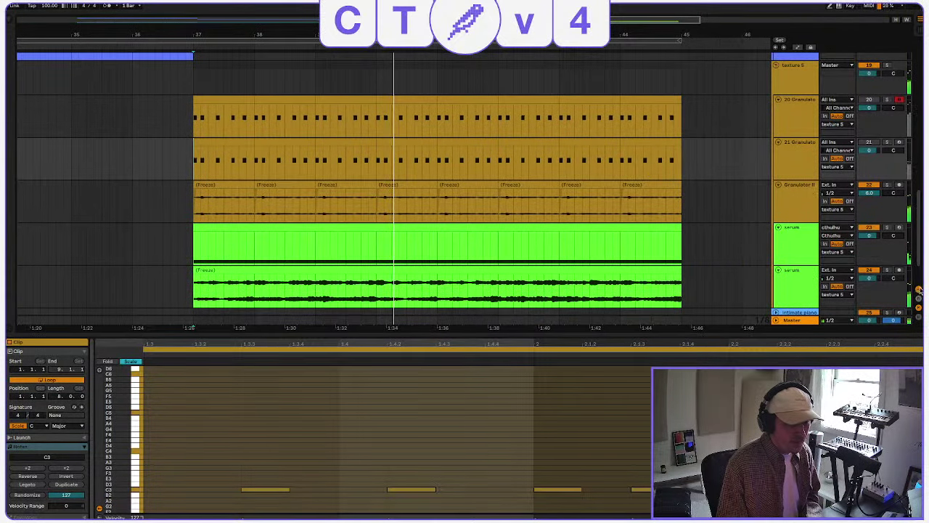
Inspect the frozen serum audio clip and the first clip on track 21, and show that track's Granulator II device.
left_click(290, 269)
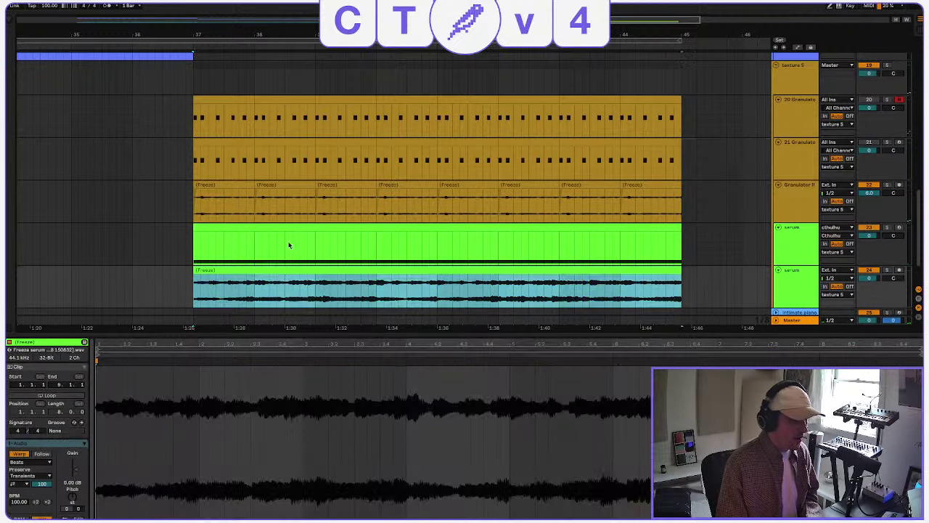
left_click(276, 151)
left_click(231, 141)
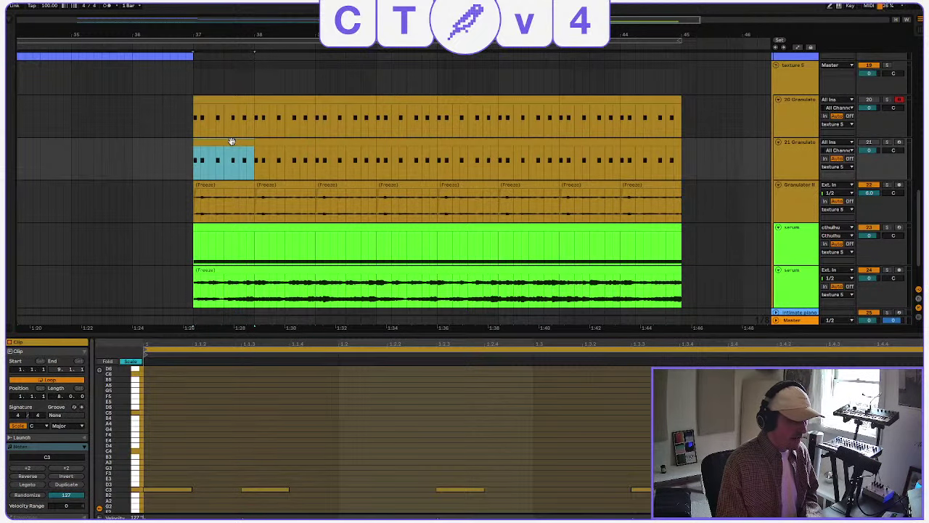
key("shift+Tab")
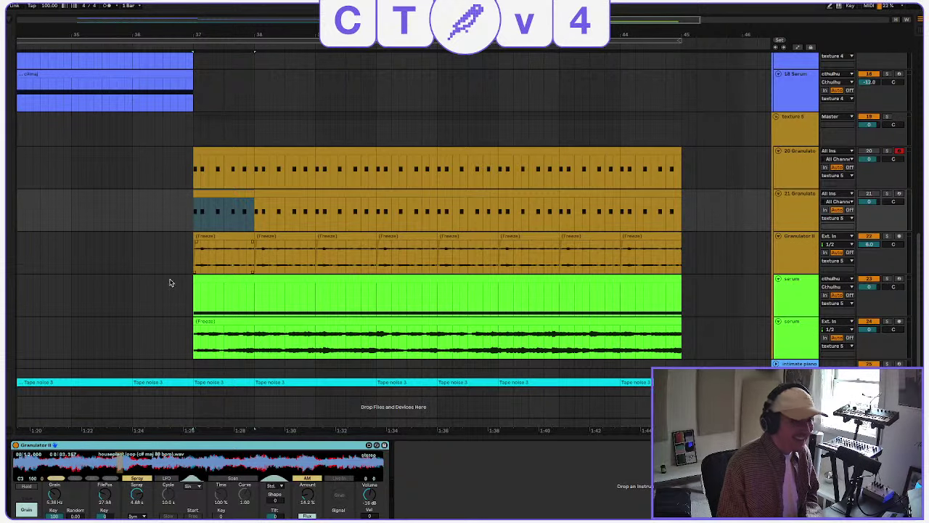
Solo the 21 Granulator track and play its first texture 5 clip while showing the Granulator II file position control.
left_click(887, 193)
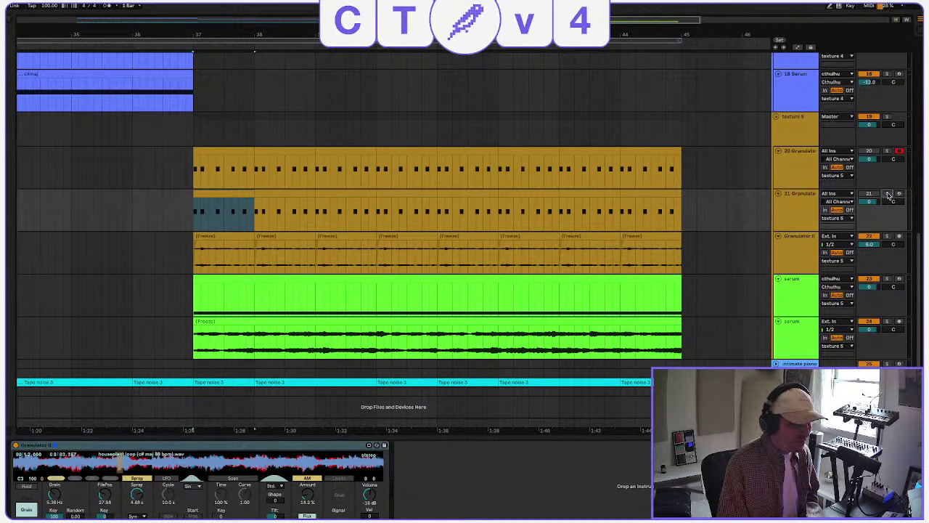
left_click(231, 195)
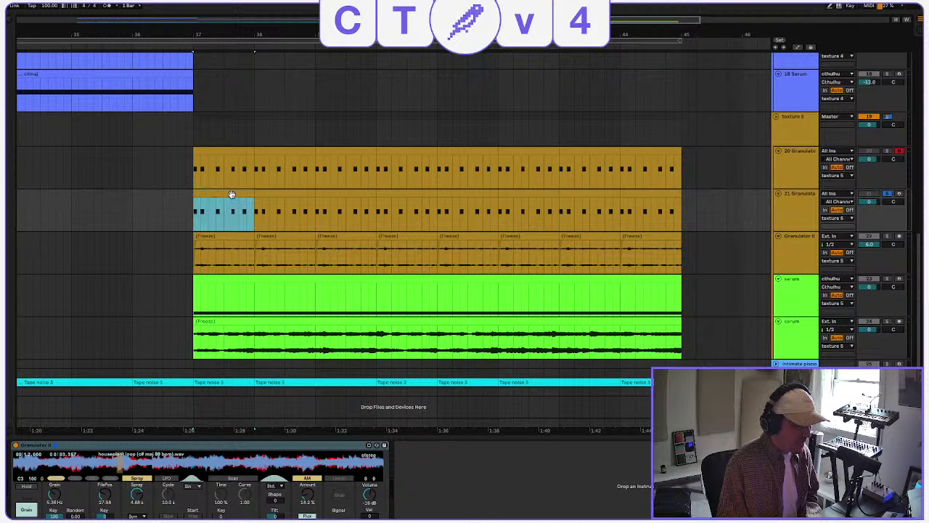
key("space")
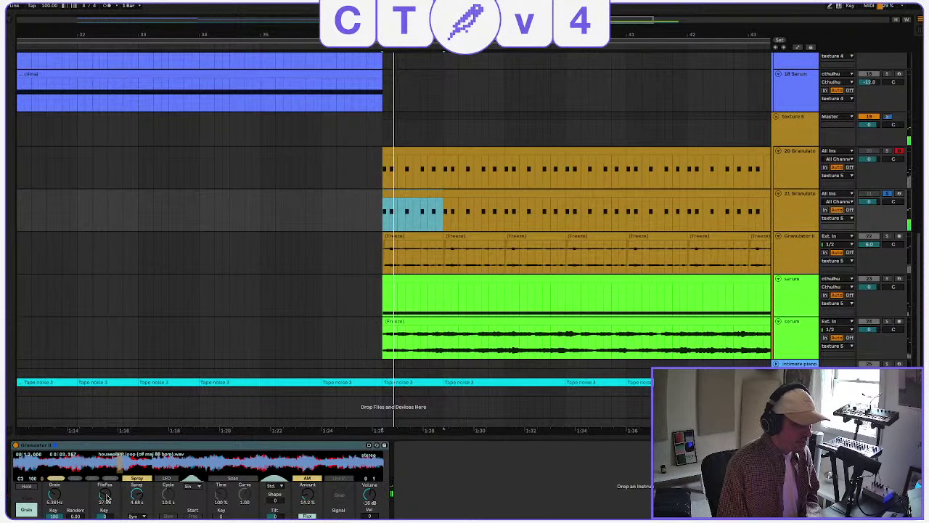
left_click_drag(106, 496, 106, 496)
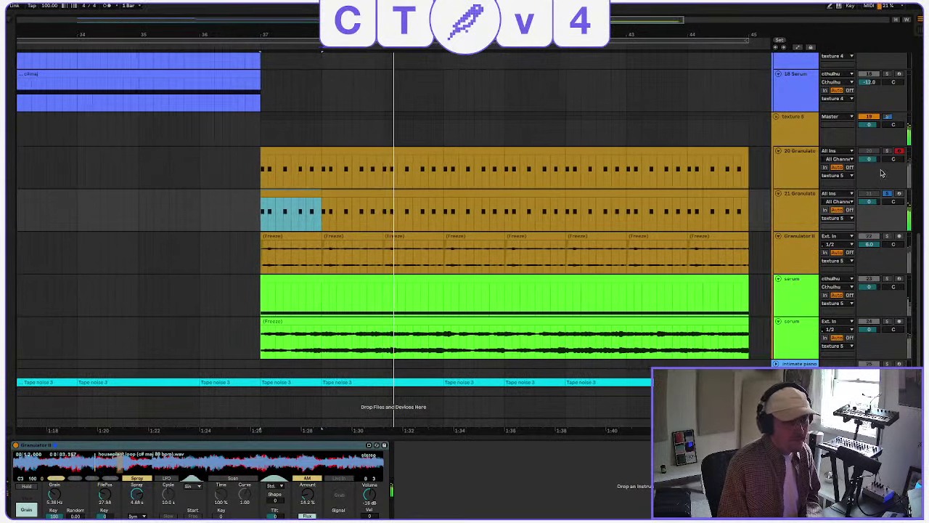
Solo the frozen Granulator II audio track, view its EchoBoy Jr plug-in and play from its third clip.
left_click(888, 236)
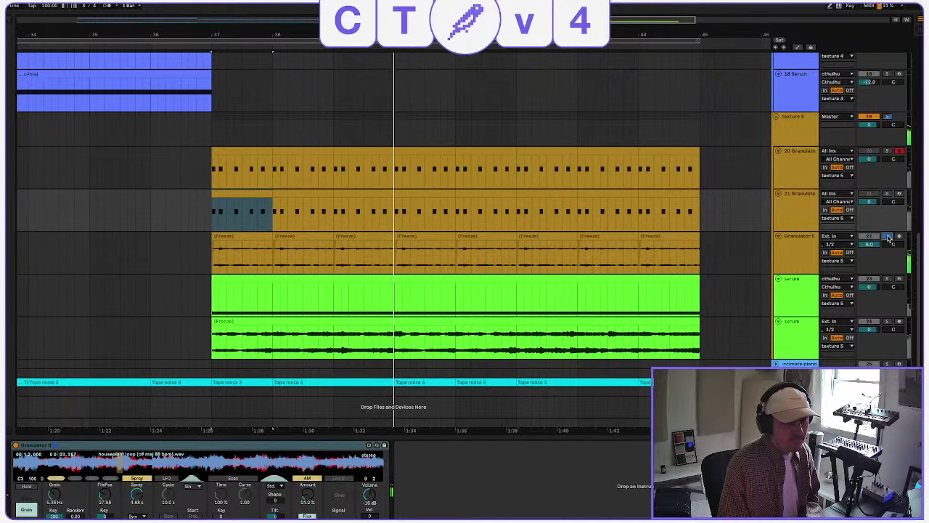
key("space")
key("space")
left_click(404, 234)
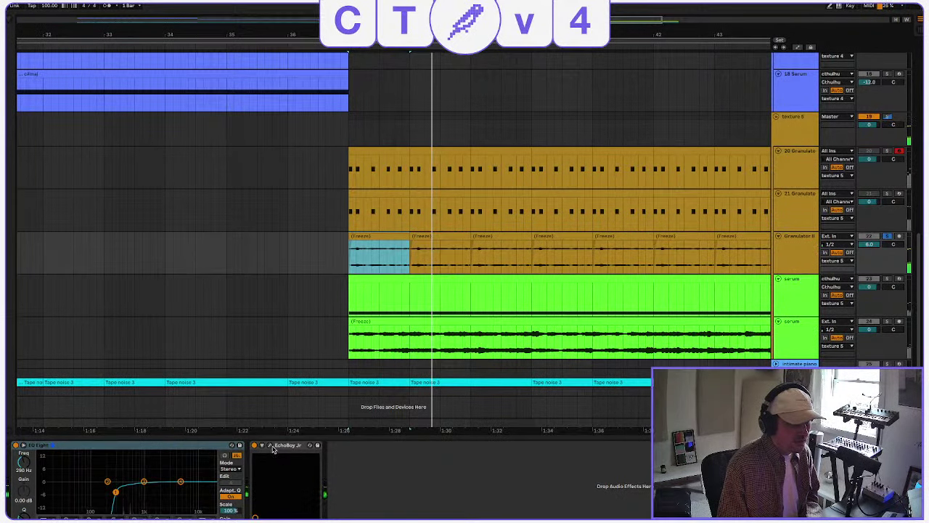
left_click(270, 445)
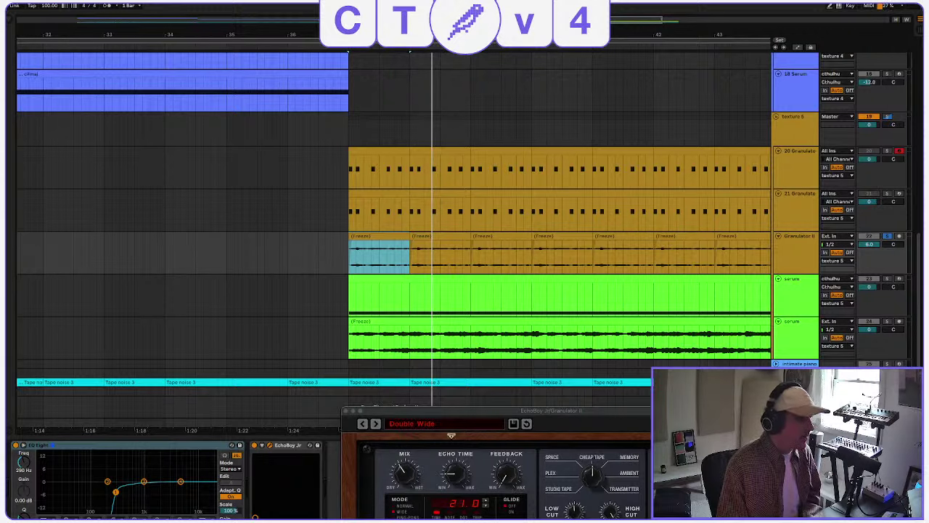
left_click(507, 238)
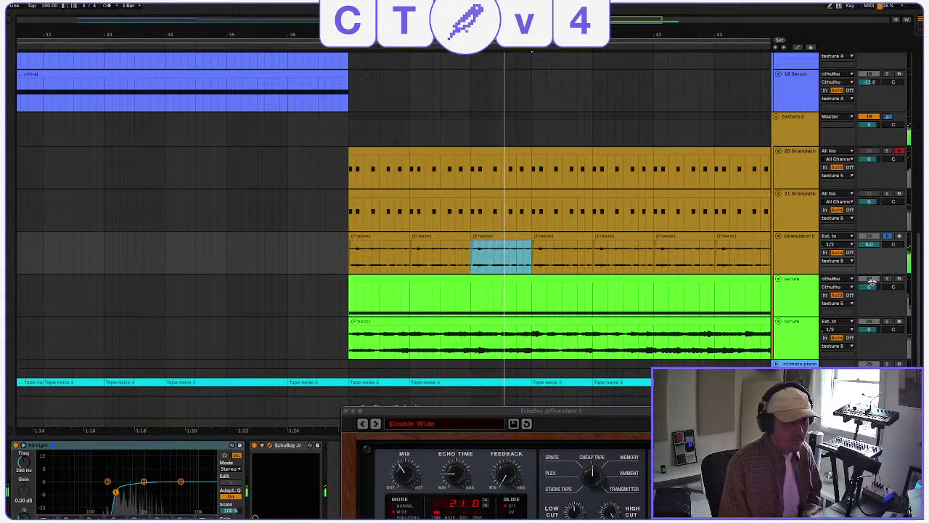
Solo the texture 5 serum MIDI track, open its Serum plug-in and play it while examining the detune and filter cutoff.
left_click(400, 281)
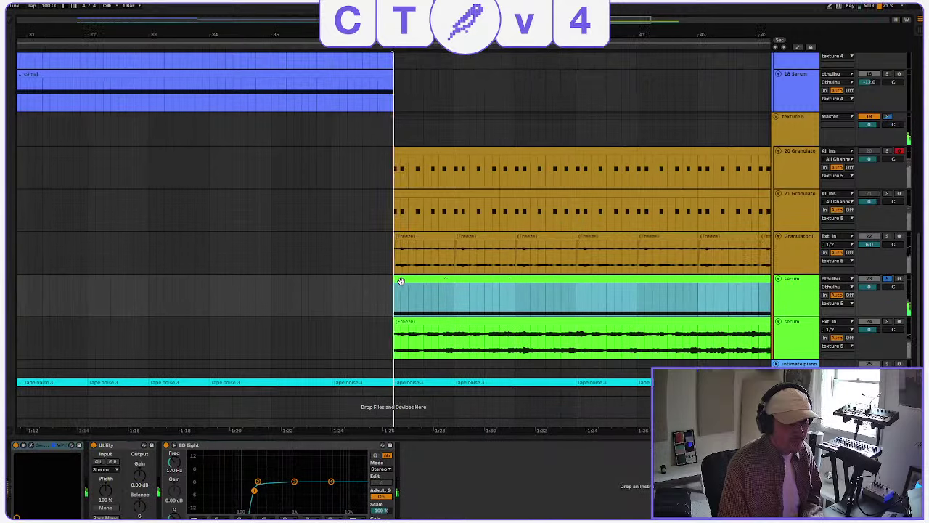
left_click(32, 447)
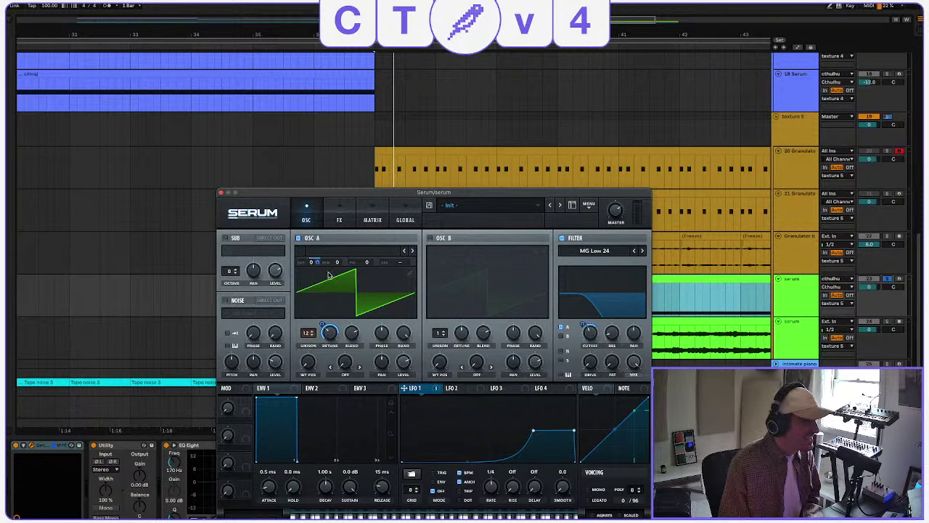
left_click(801, 312)
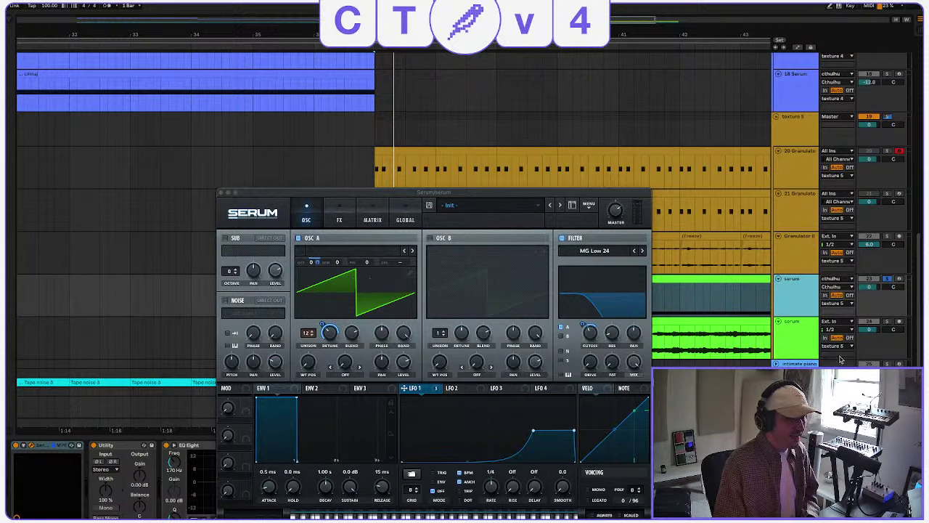
key("space")
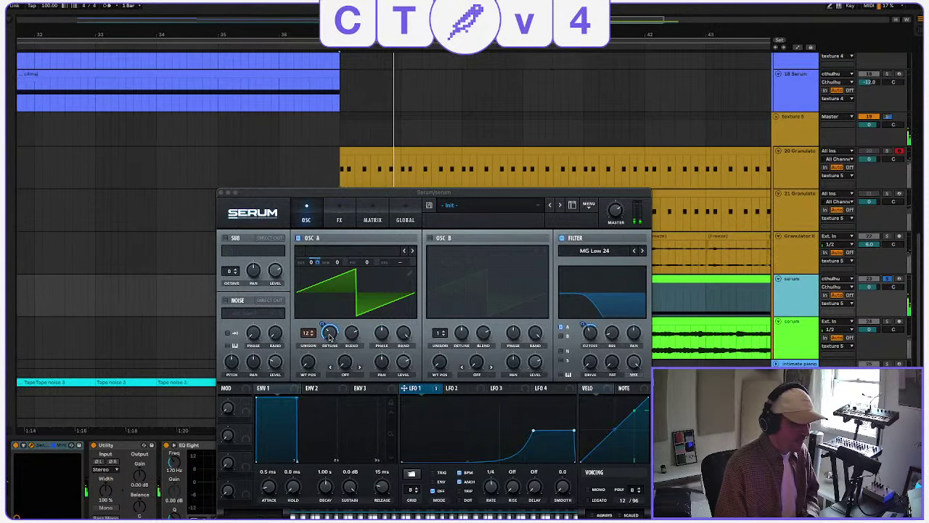
mouse_move(589, 333)
left_mouse_down()
mouse_move(593, 282)
mouse_move(585, 331)
left_mouse_up()
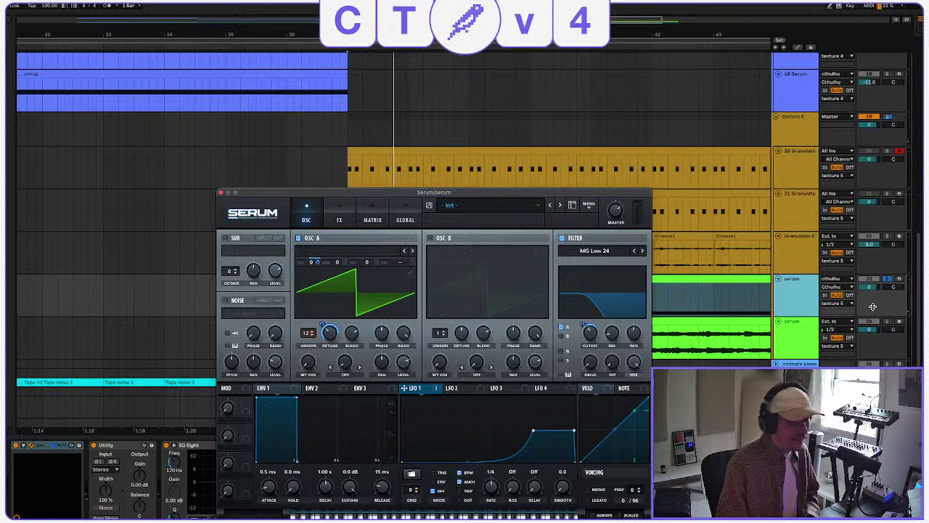
Solo the frozen serum audio track instead of the MIDI one, show its two EQ Eight devices and play it.
key("space")
left_click(887, 279)
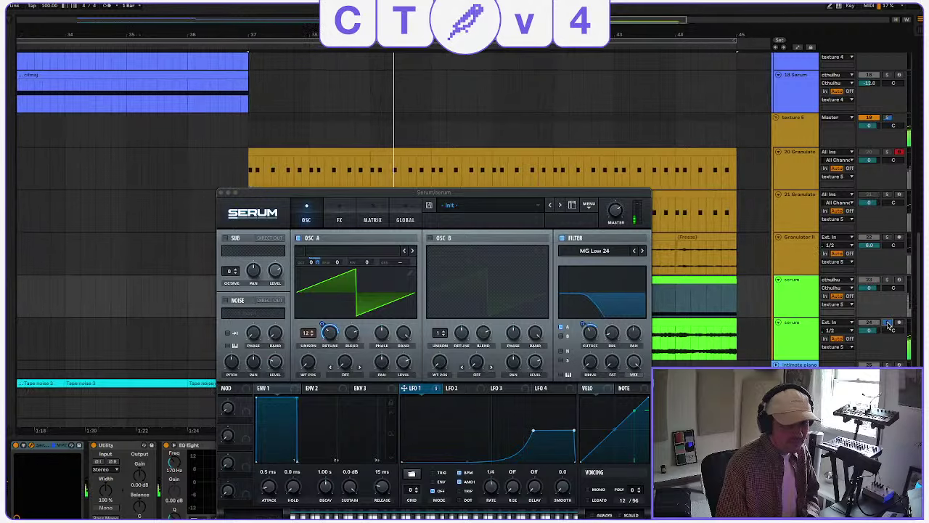
left_click(887, 321)
left_click(323, 325)
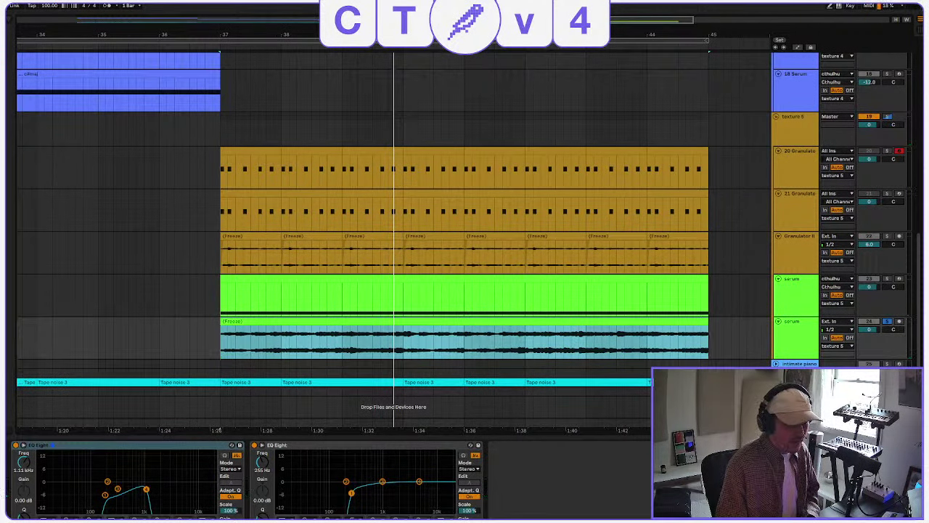
key("space")
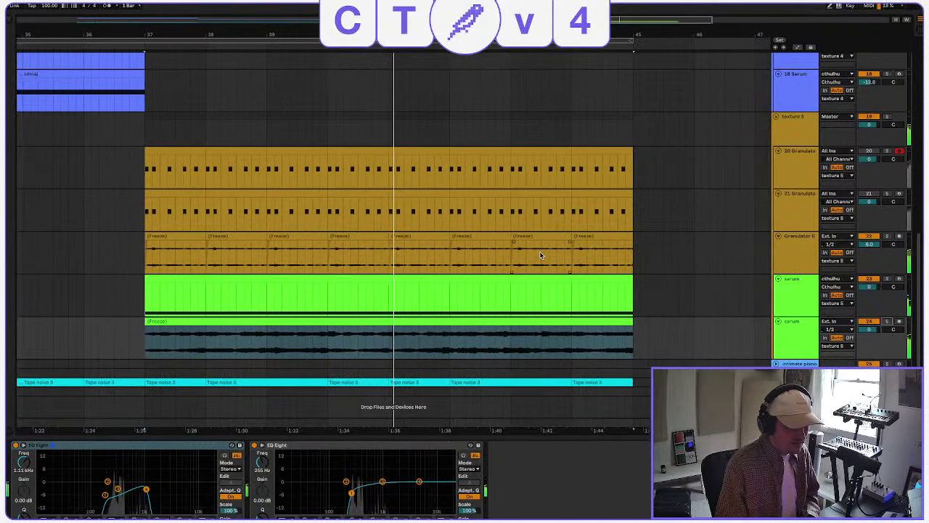
Compare the texture 5 layers by muting both serum tracks, soloing Granulator II, and bringing the layers back in.
left_click(868, 279)
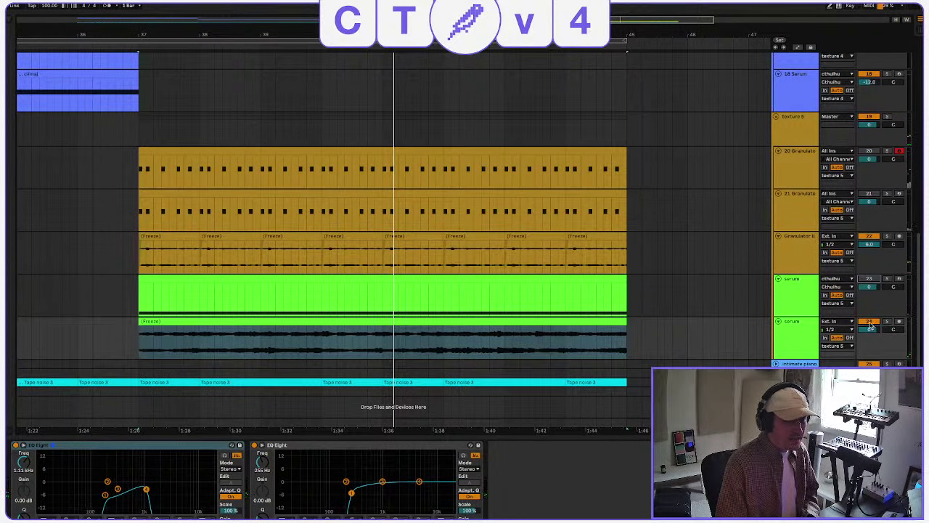
left_click(869, 322)
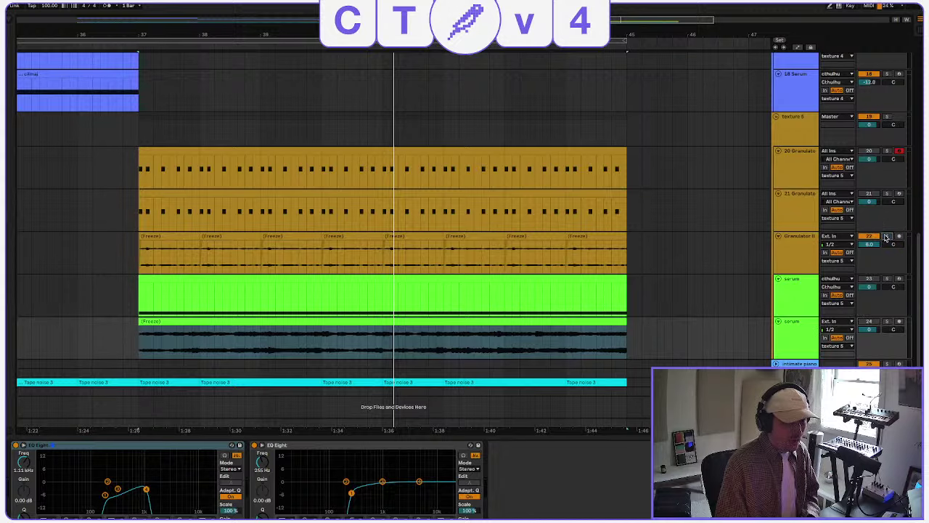
left_click(885, 237)
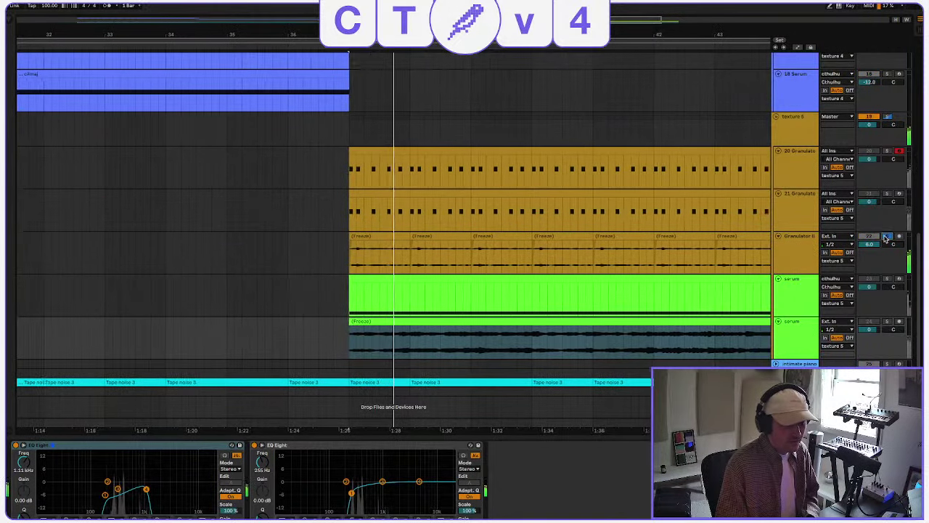
left_click(886, 238)
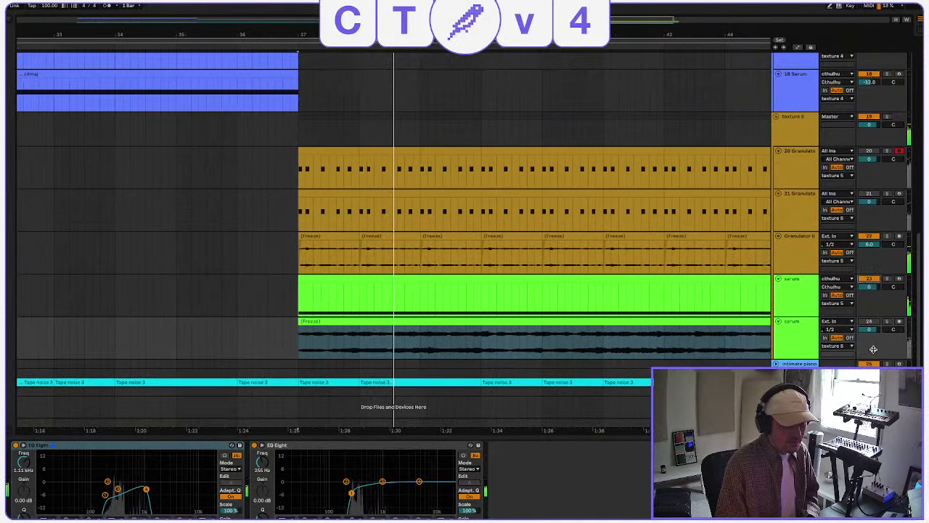
left_click(869, 321)
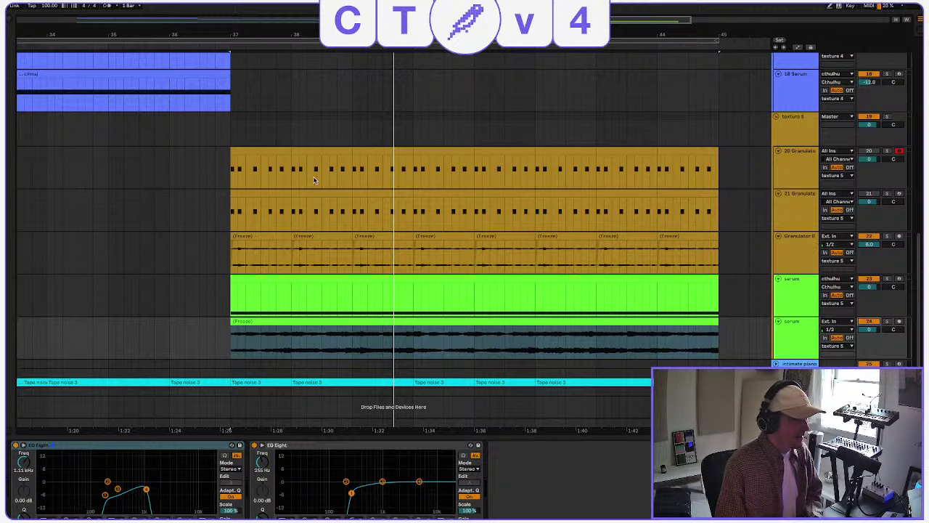
Return to the start of texture 5 at bar 37 and open a recent Live Set, discarding the current set's changes.
left_click(227, 175)
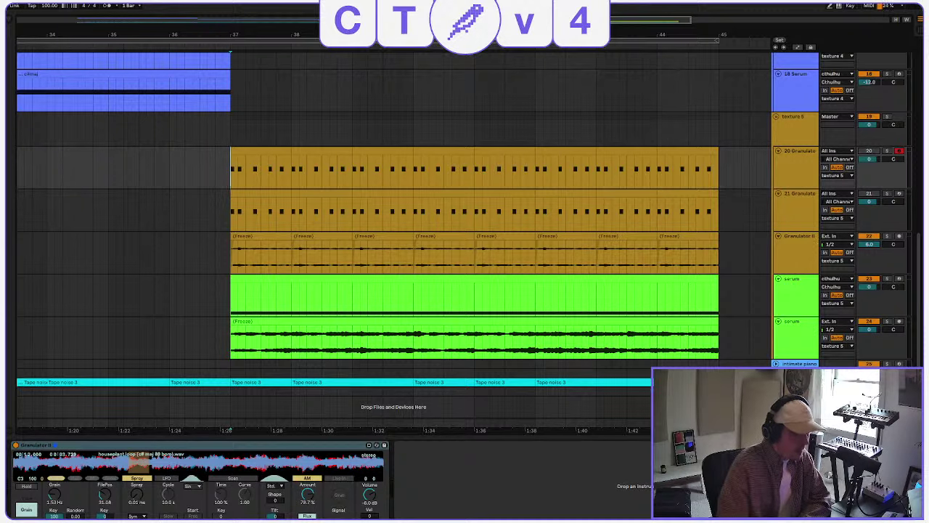
left_click(56, 2)
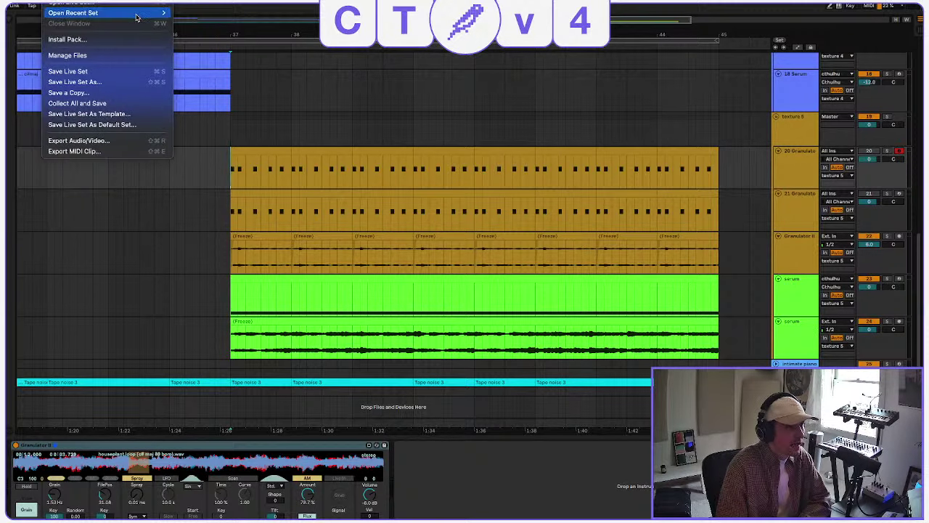
mouse_move(138, 14)
left_click(258, 24)
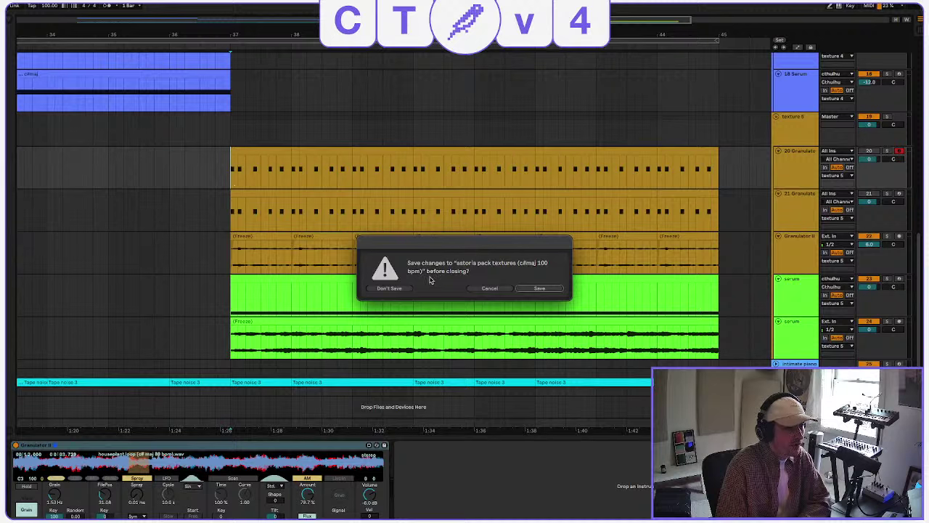
left_click(399, 289)
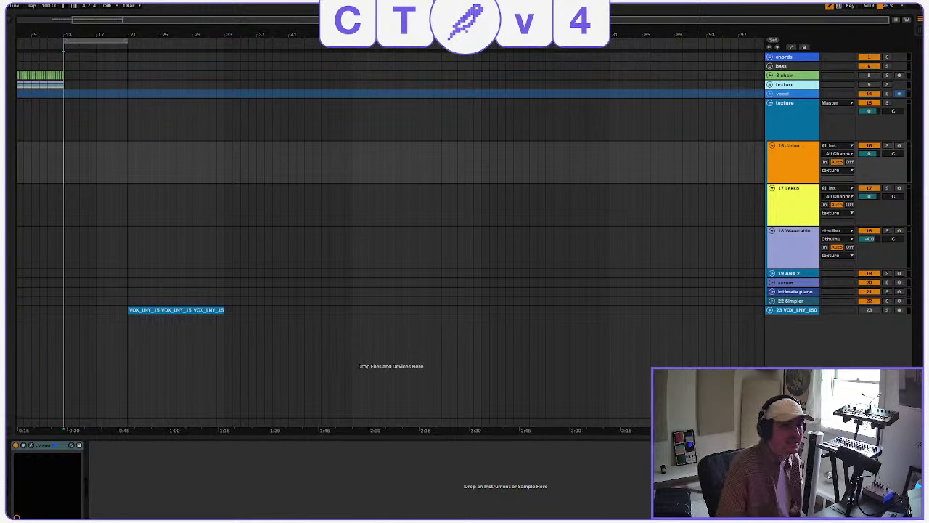
left_click(771, 311)
left_click(771, 310)
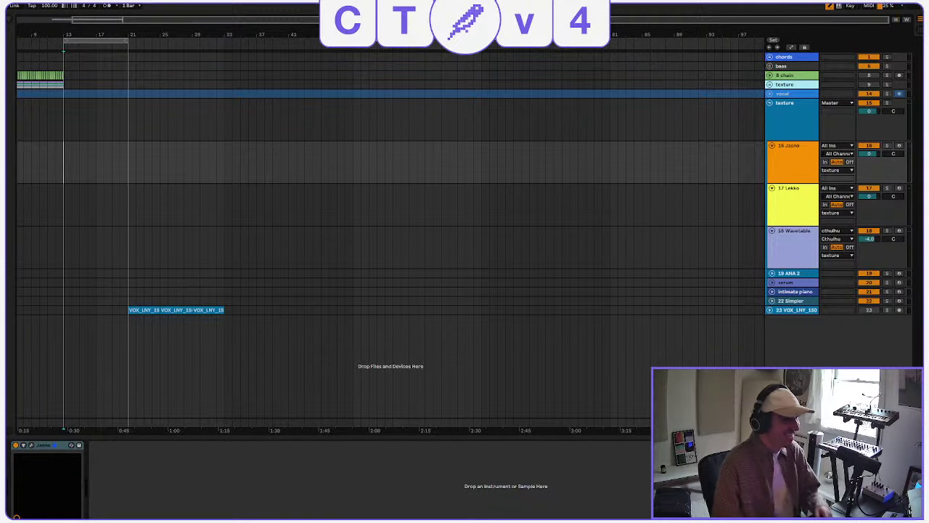
right_click(801, 312)
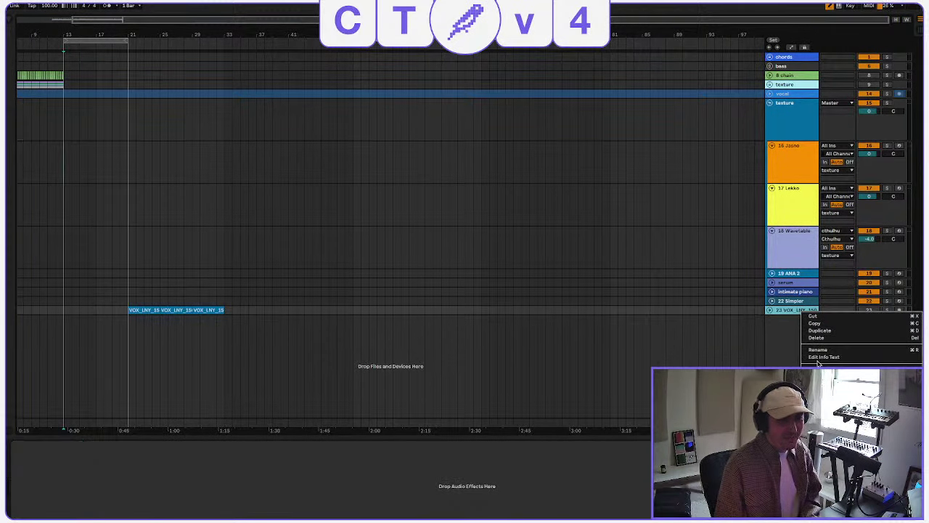
key("Escape")
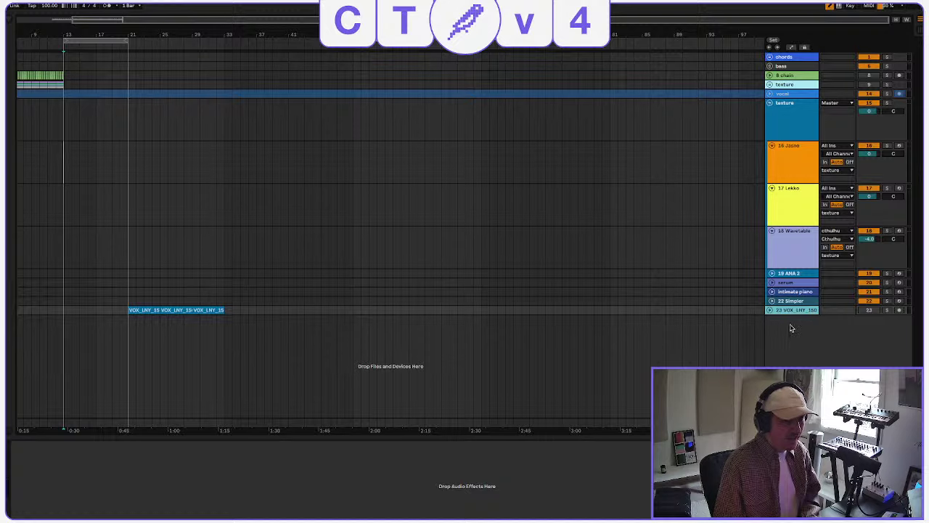
right_click(792, 311)
left_click(820, 379)
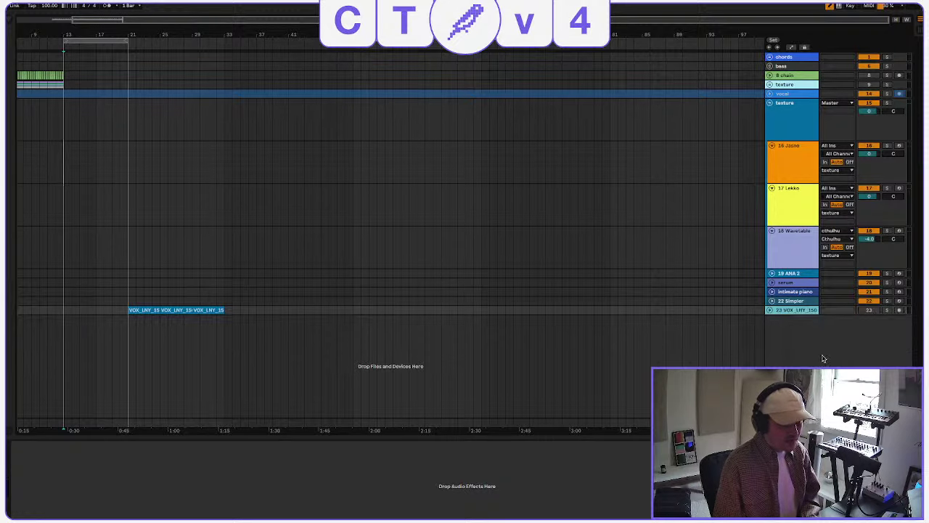
Group the VOX_LNY audio track below 22 Simpler and name the group "vocals".
right_click(796, 316)
left_click(821, 353)
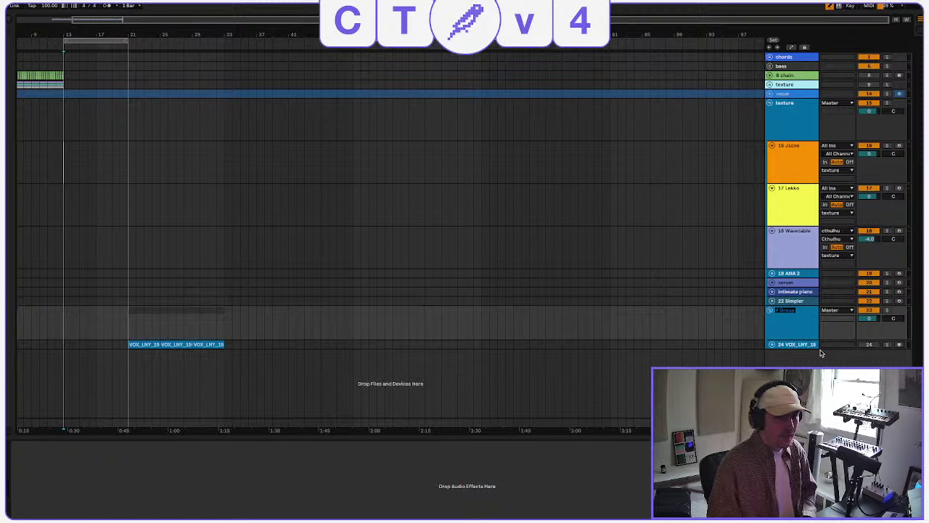
type("vocal")
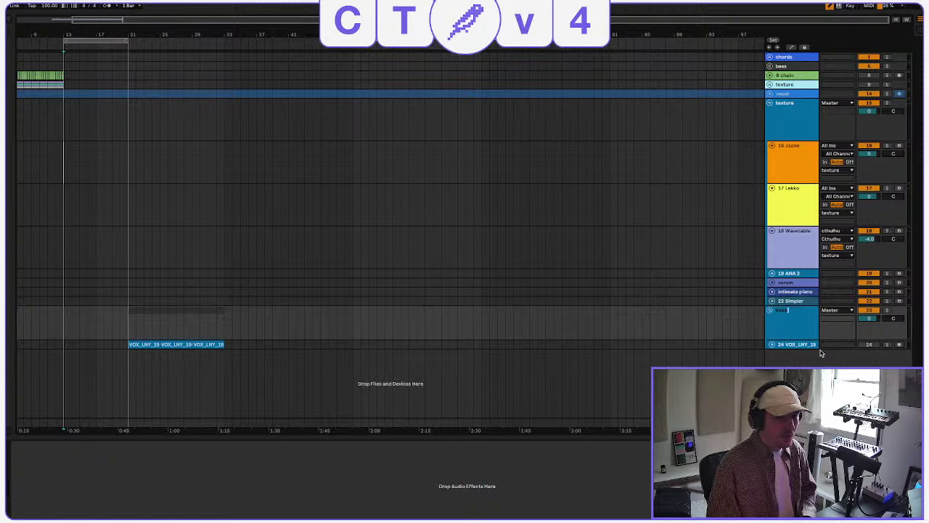
type("s")
key("Return")
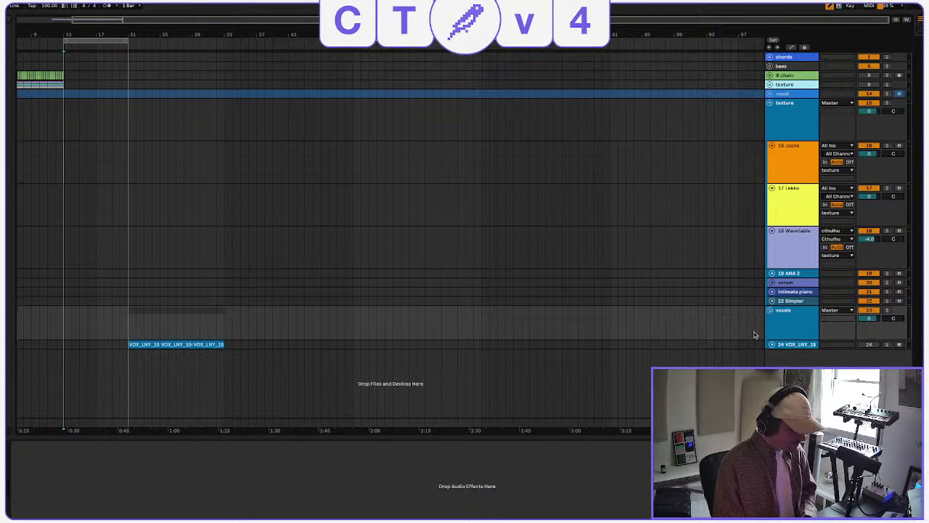
Create an empty eight-bar MIDI clip on the Jasno track from bar 13 to bar 21.
left_click(65, 207)
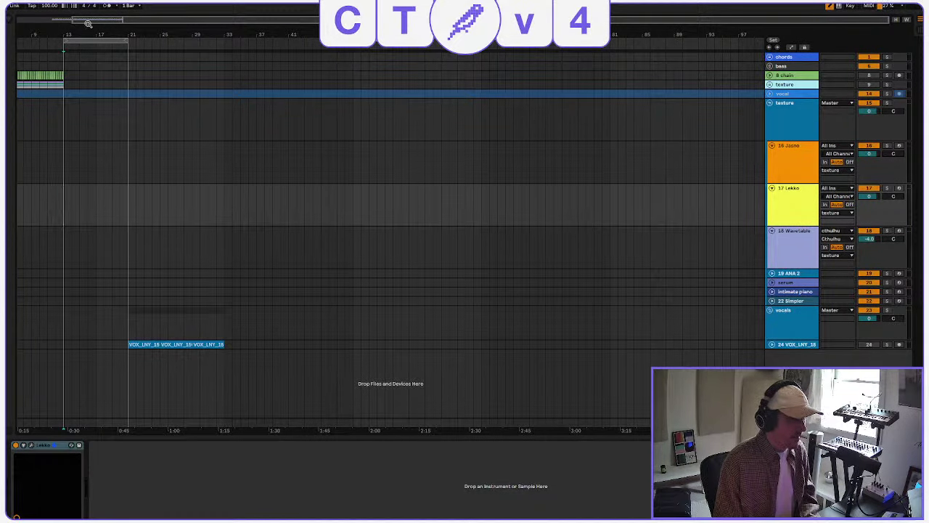
left_click_drag(87, 21, 359, 134)
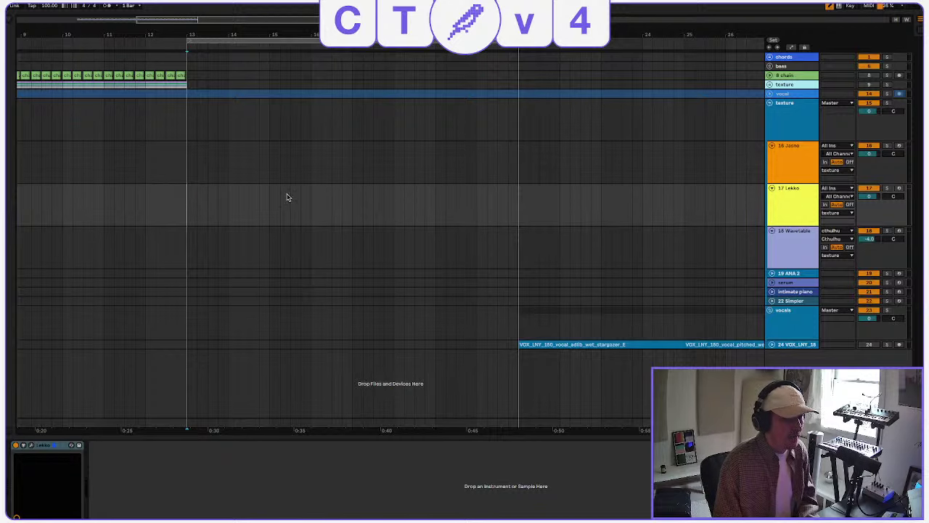
mouse_move(189, 164)
left_mouse_down()
mouse_move(293, 183)
mouse_move(303, 173)
mouse_move(437, 179)
left_mouse_up()
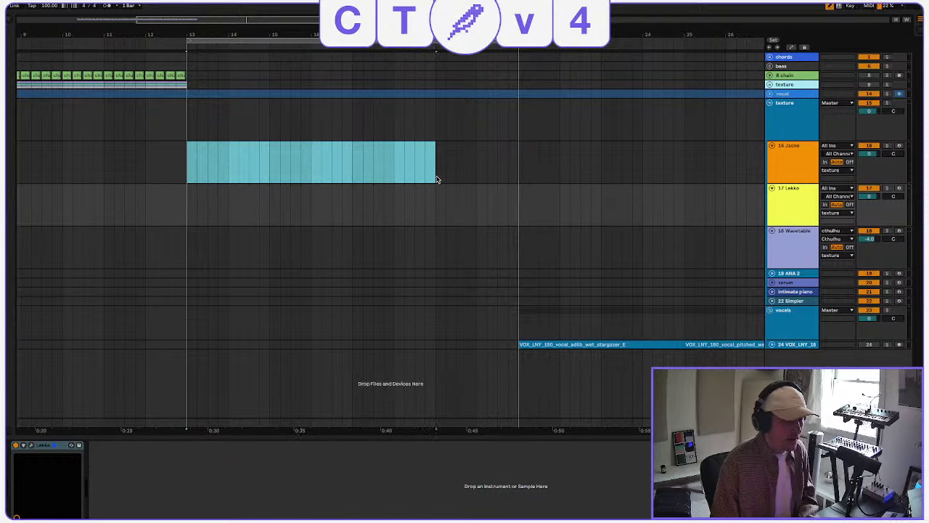
scroll(479, 176, "left", 1)
left_click(521, 170)
left_click_drag(525, 169, 202, 173)
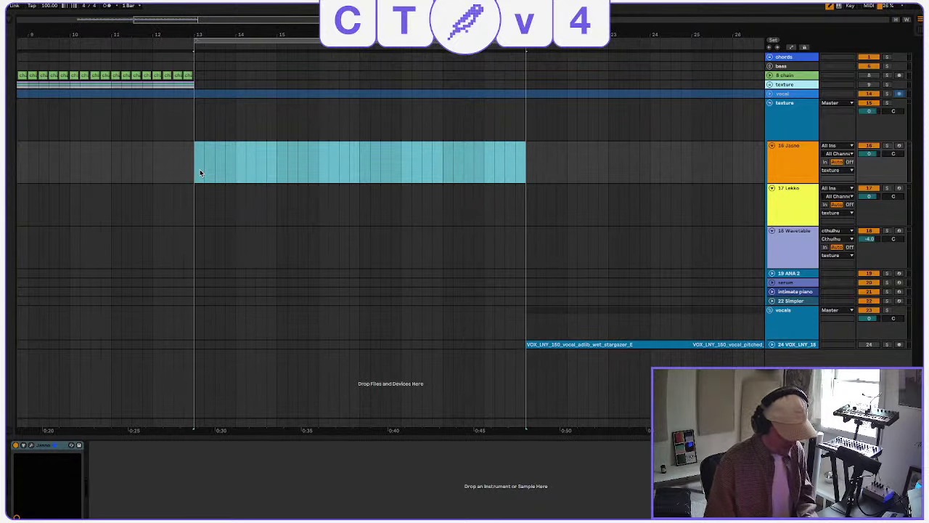
key("ctrl+shift+m")
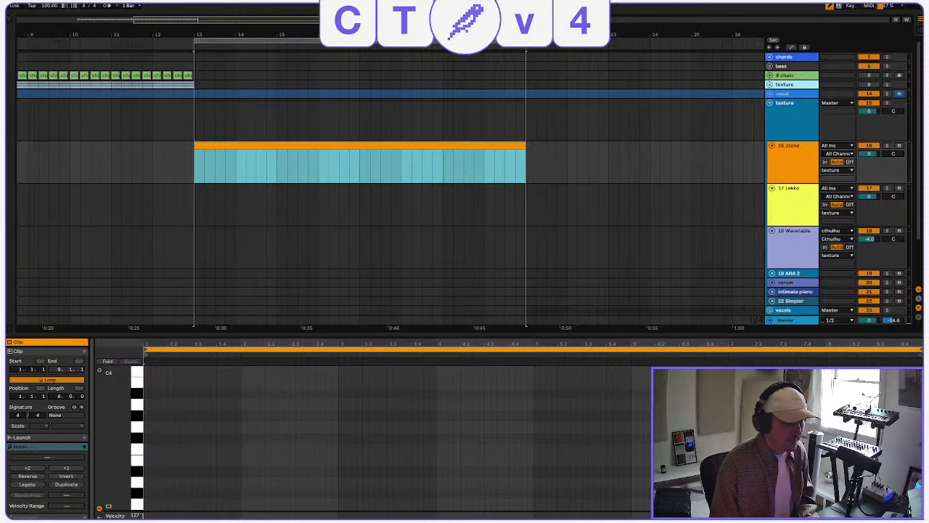
Open the Jasno instrument's window, look over its Plucks settings and close it.
key("shift+Tab")
left_click(31, 445)
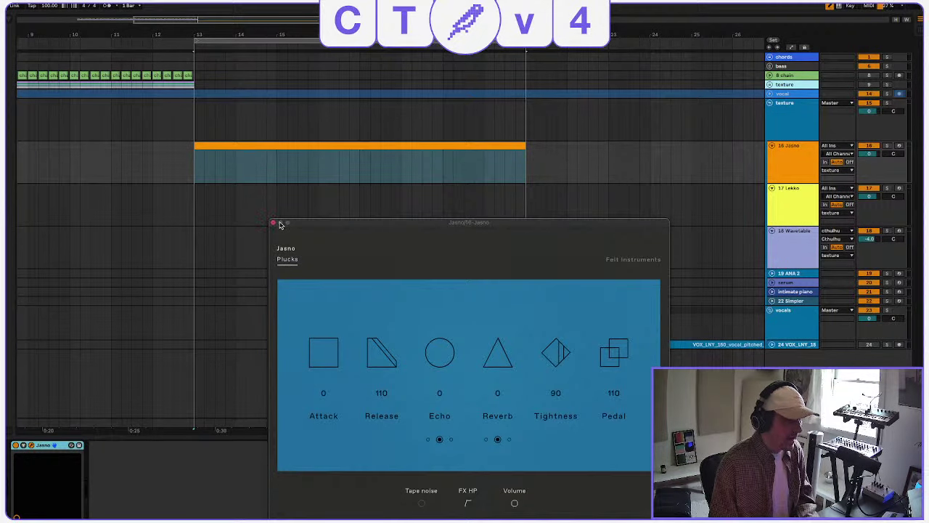
left_click_drag(309, 226, 274, 179)
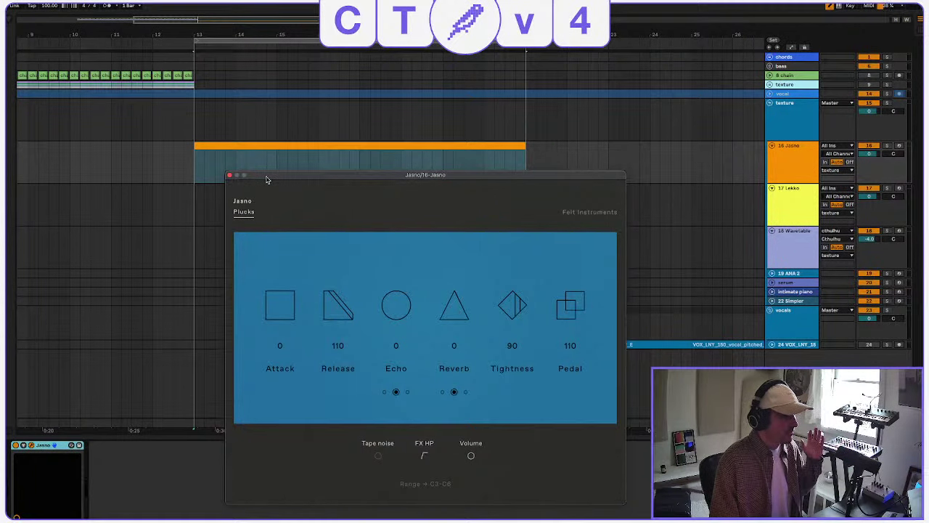
left_click(229, 176)
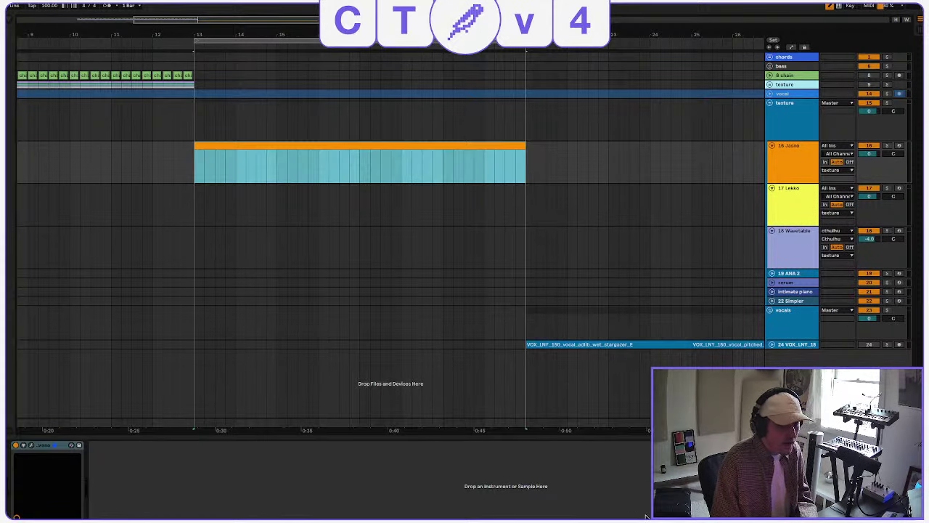
Set the Jasno clip's scale to A Major, limit the piano roll to scale notes and enlarge the note editor.
double_click(348, 146)
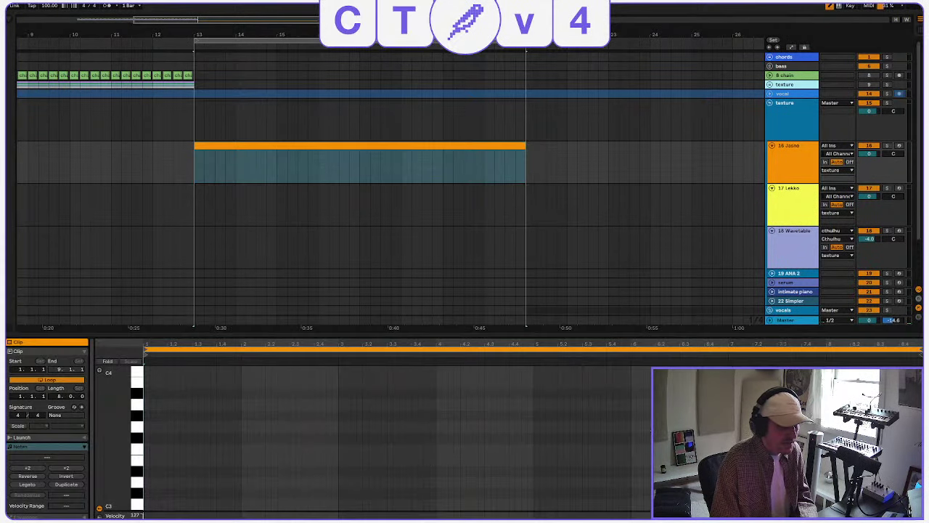
left_click(20, 426)
left_click(38, 427)
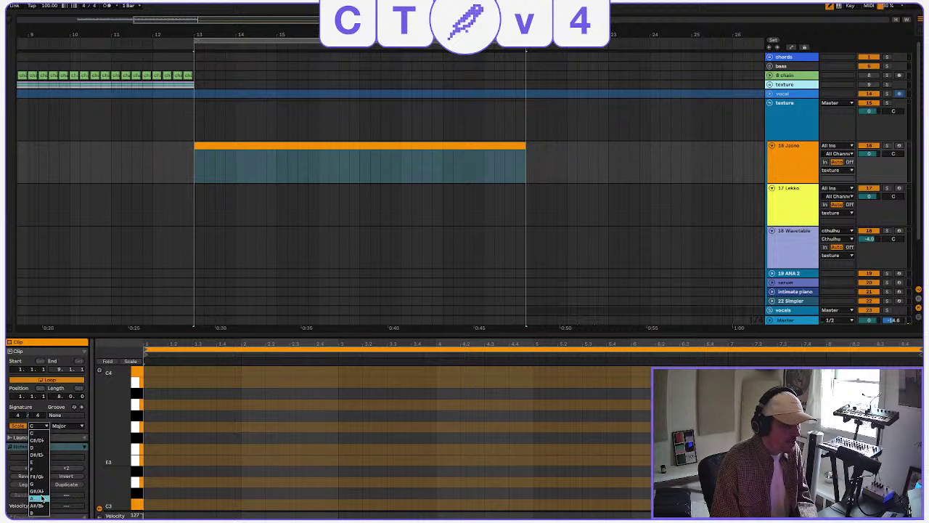
left_click(42, 498)
left_click(130, 360)
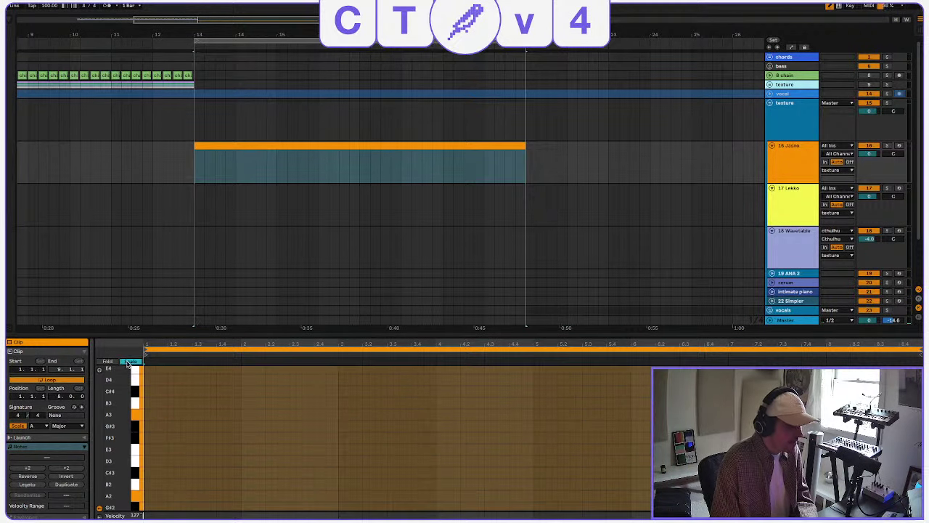
left_click_drag(191, 336, 163, 227)
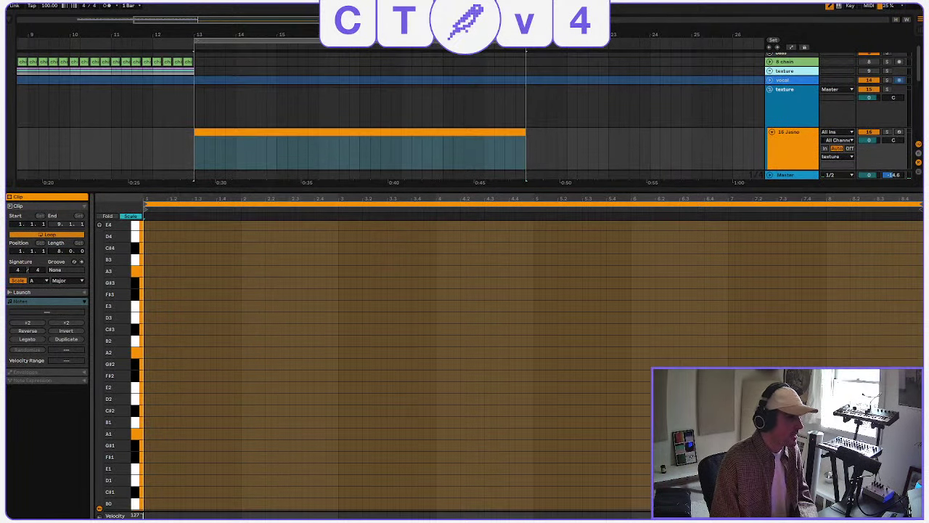
Toggle the clip's scale off and back on, and look through the available root notes and scale types.
left_click(16, 281)
left_click(17, 281)
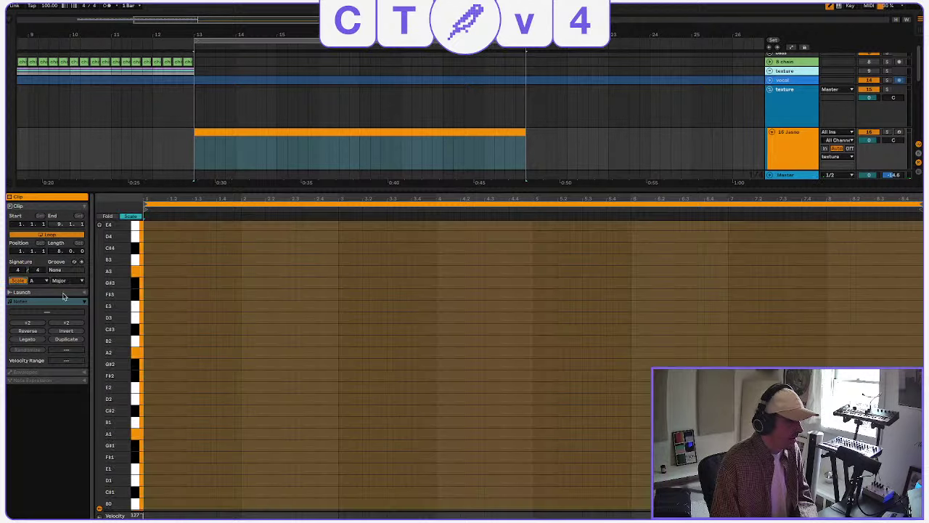
left_click(38, 281)
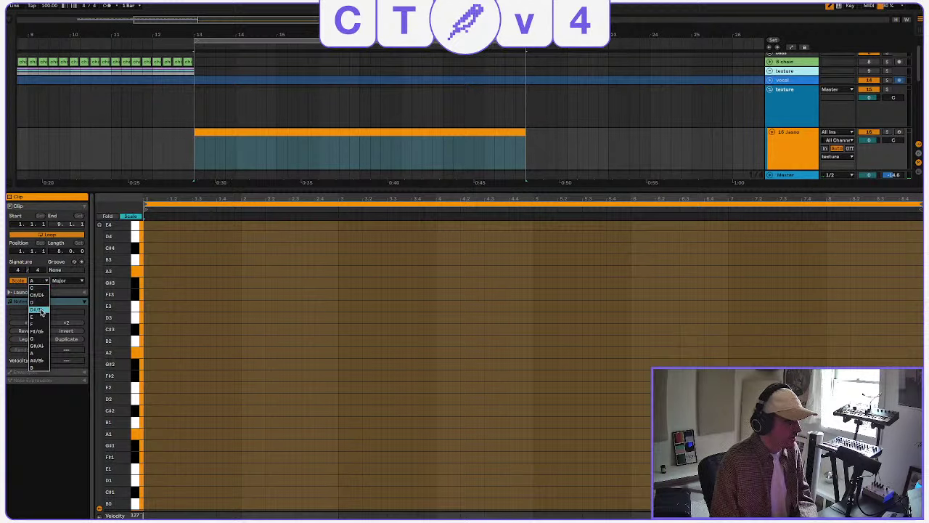
left_click(67, 279)
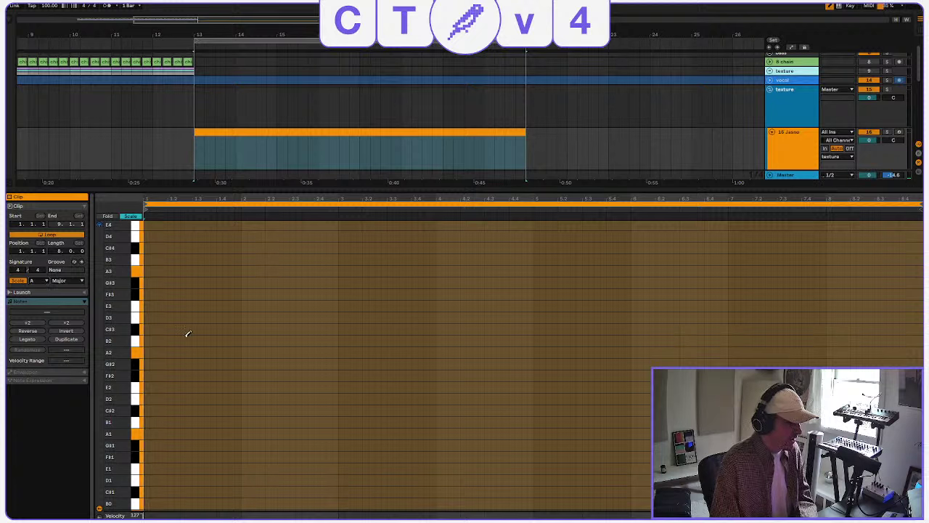
Draw a short note in the Jasno clip, move it to A4 at the clip's start and repeat it on every beat.
left_click(159, 317)
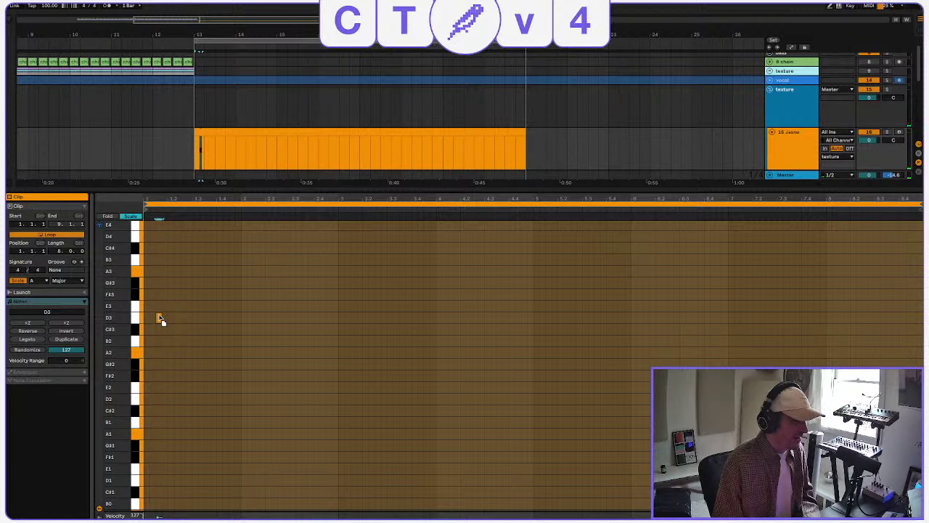
left_click_drag(160, 317, 246, 337)
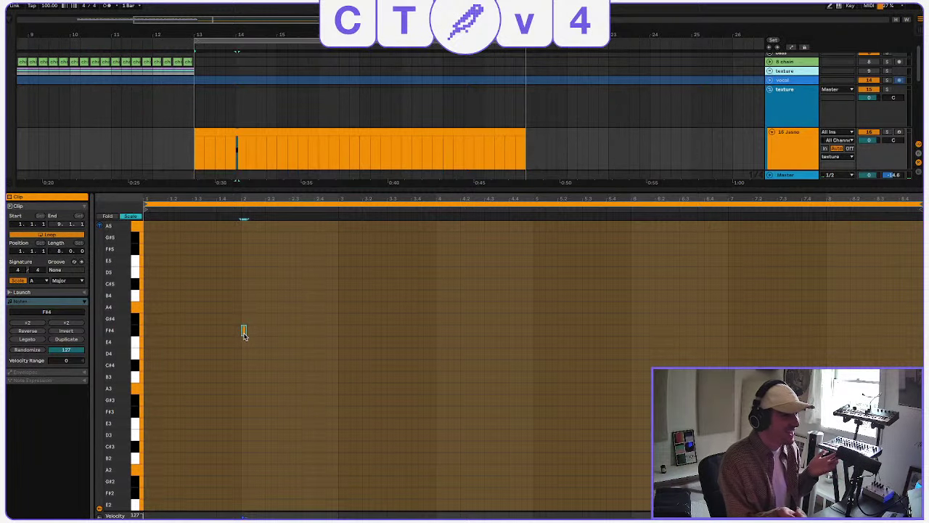
scroll(244, 335, "up", 1)
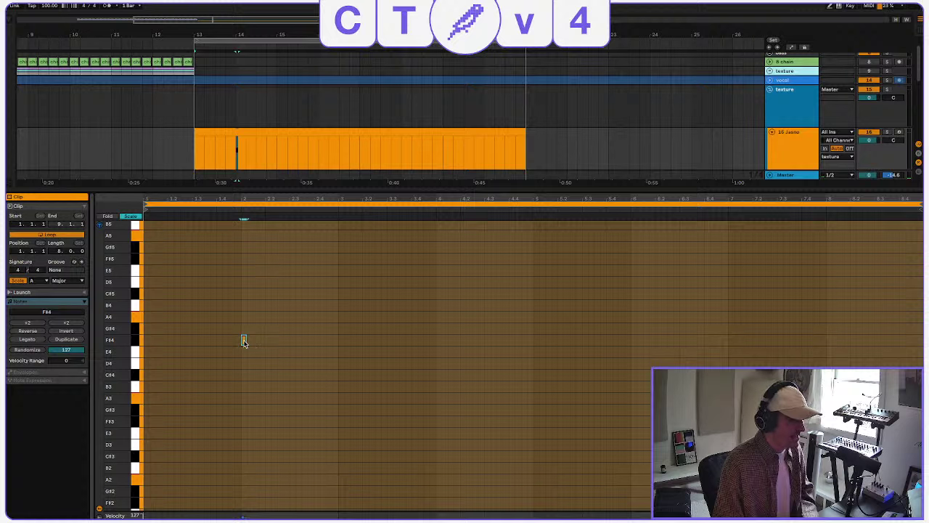
left_click_drag(244, 343, 145, 321)
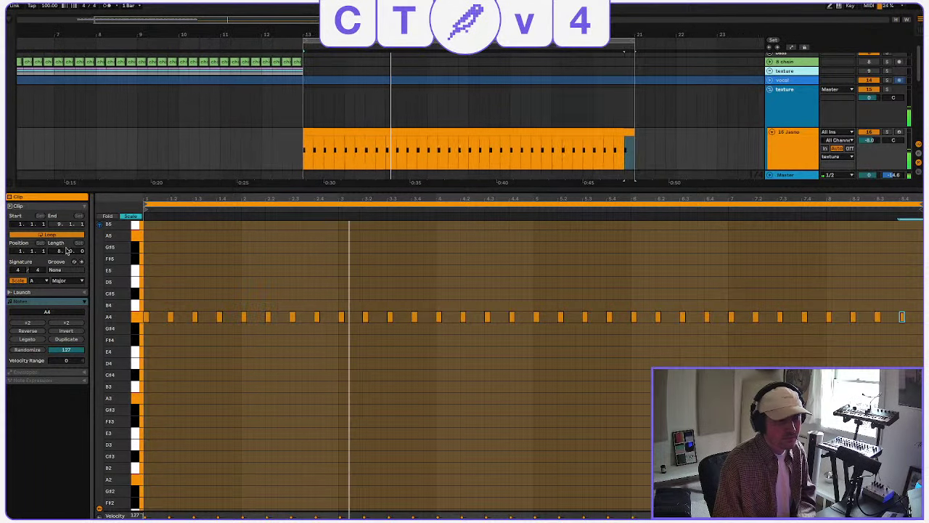
Search the texture collection for "echo", add EchoBoy Jr to the Jasno track and play the clip.
left_click(454, 133)
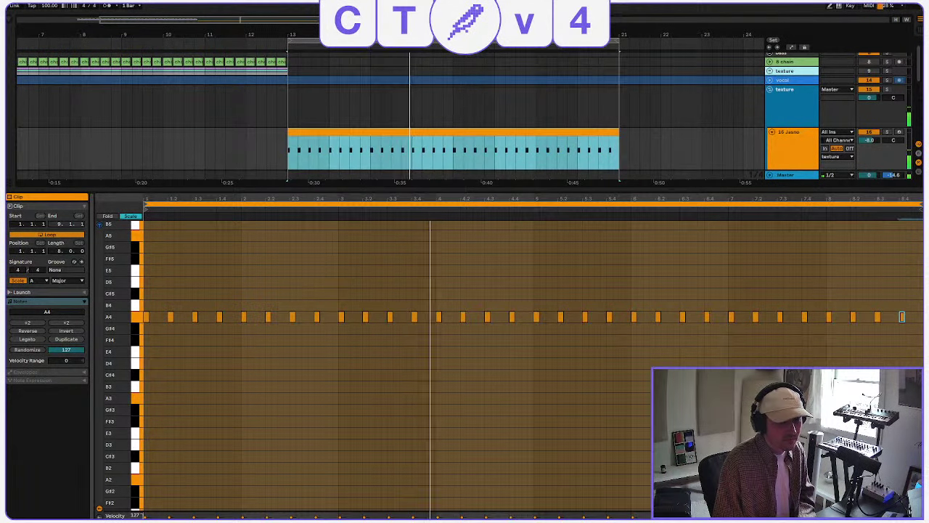
key("shift+Tab")
left_click(10, 21)
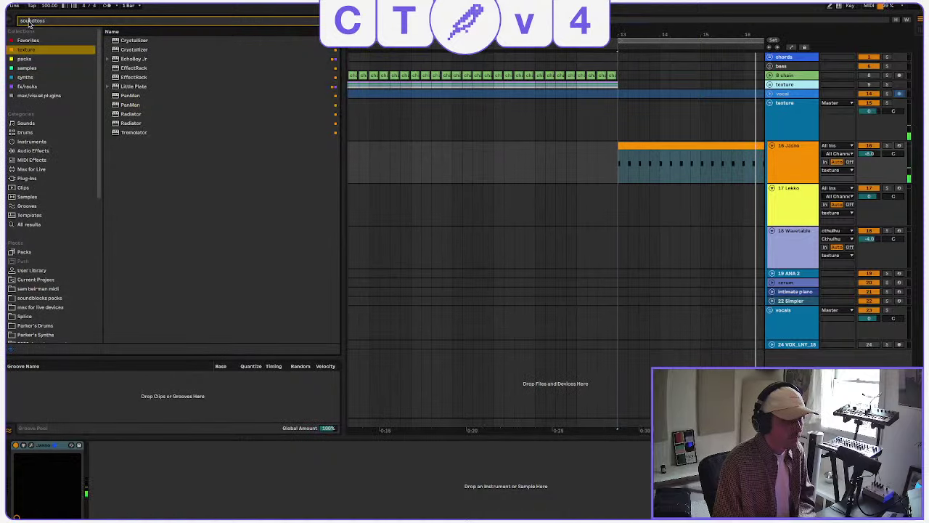
left_click(29, 22)
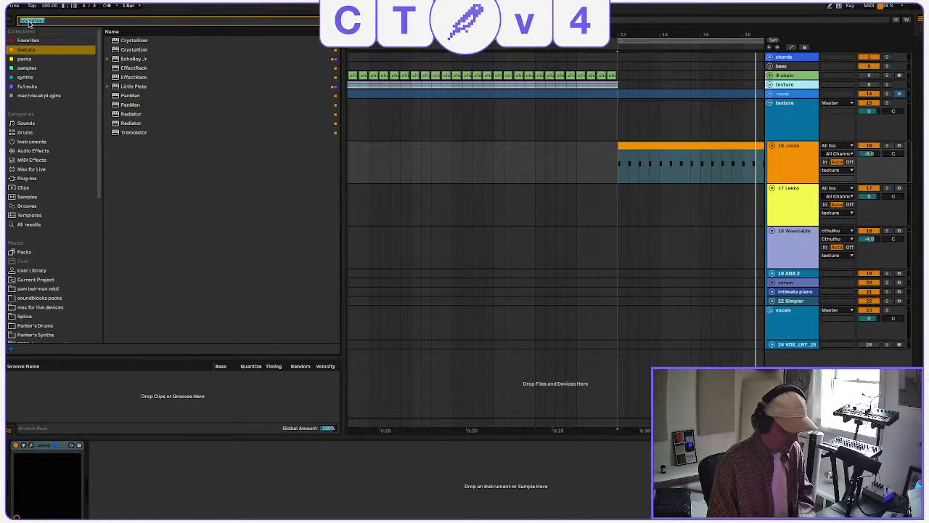
type("echo")
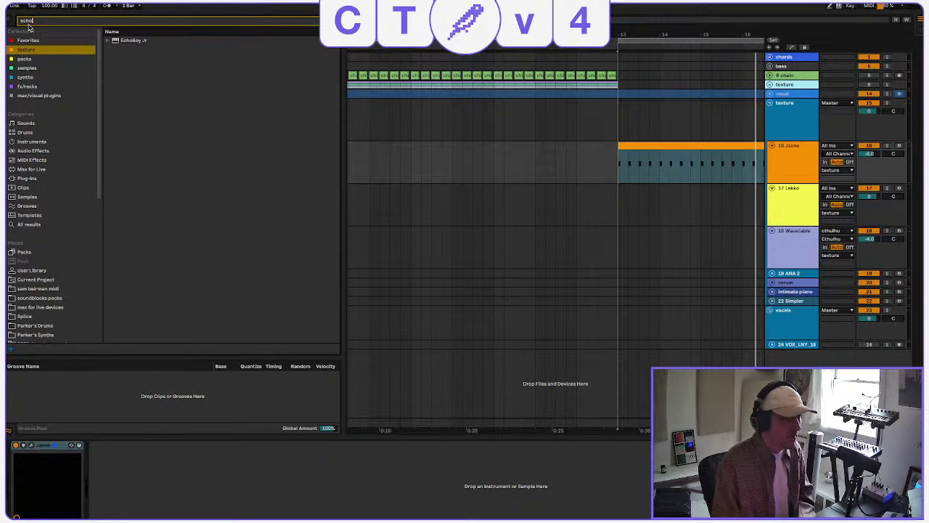
left_click(144, 40)
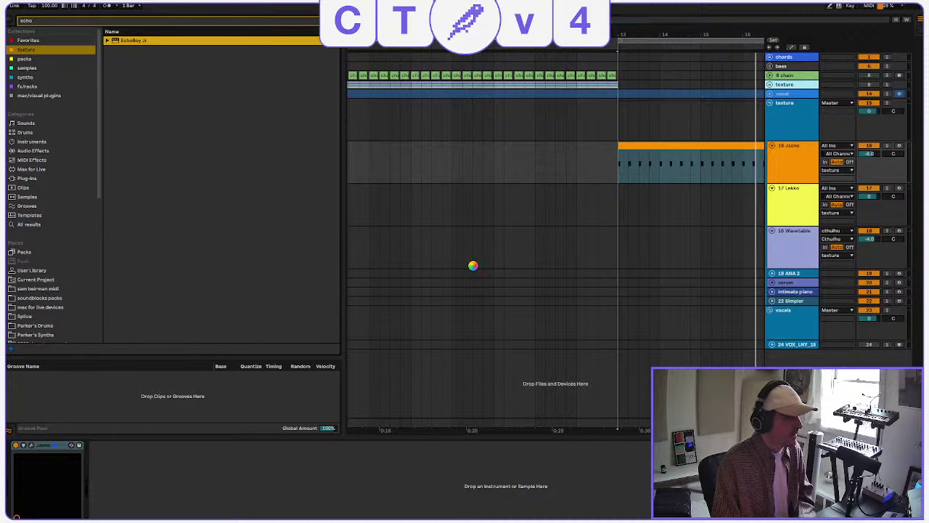
key("space")
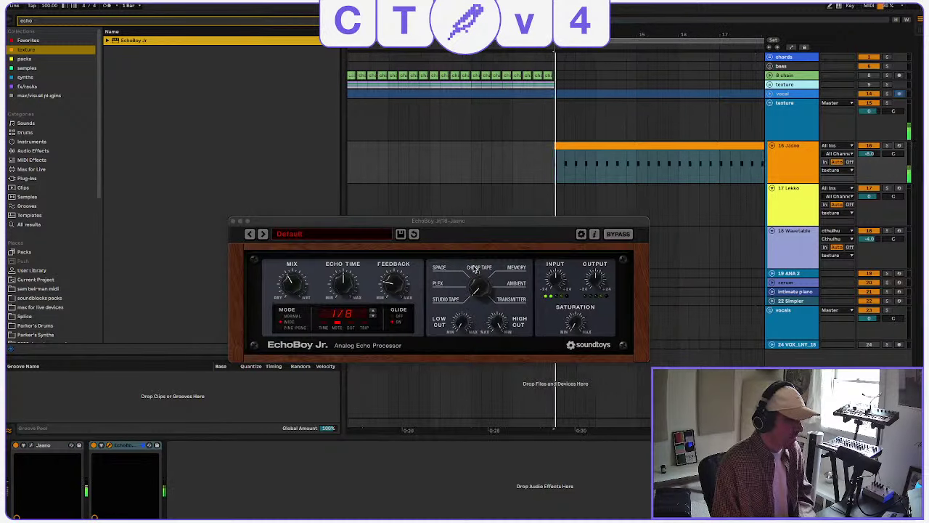
Lower EchoBoy Jr's feedback and mix slightly, and close its window.
left_click_drag(394, 284, 394, 292)
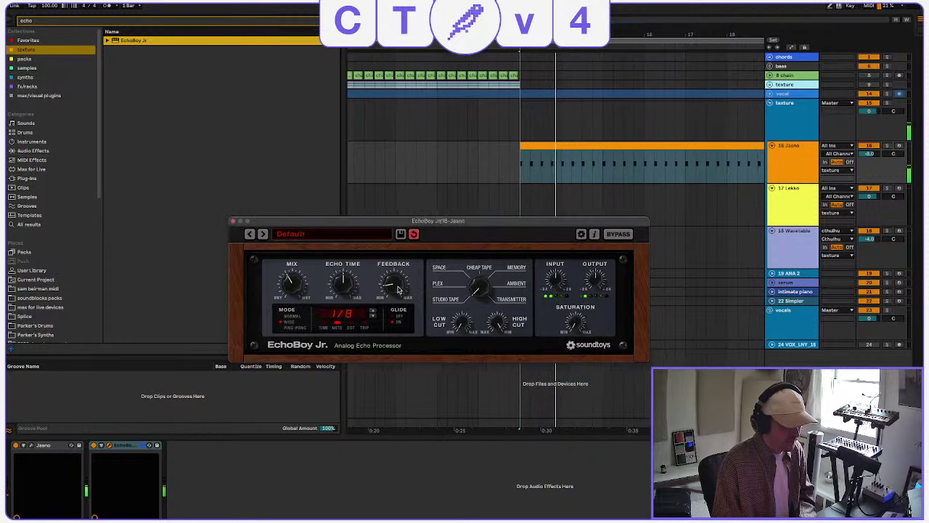
left_click_drag(289, 285, 286, 299)
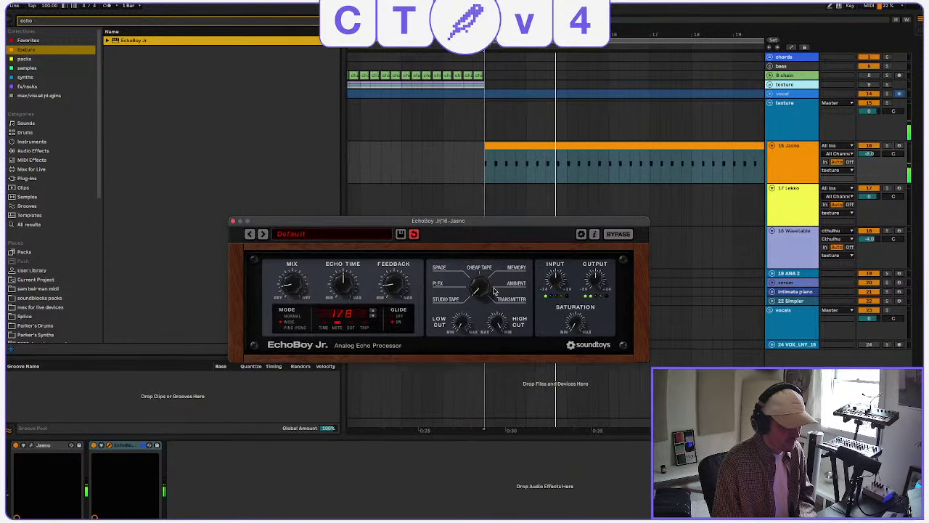
left_click(232, 222)
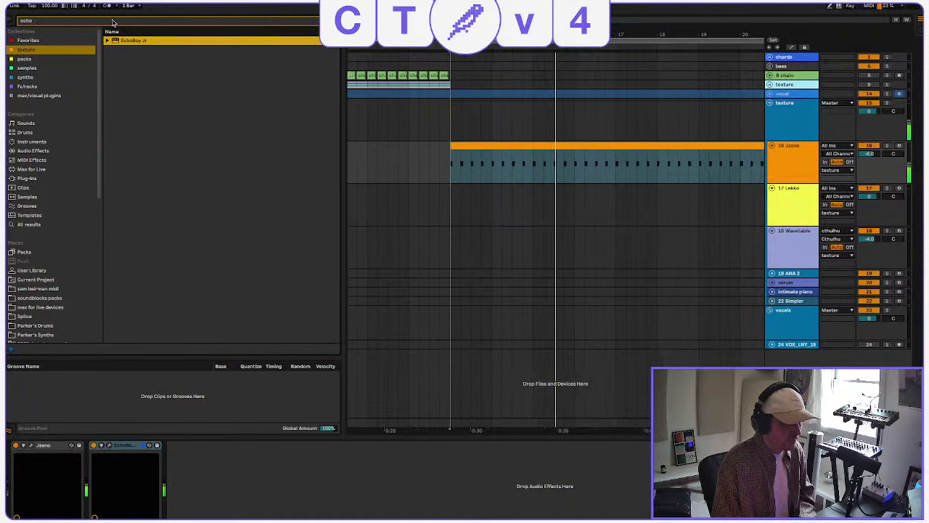
Search all results for "eq" and add EQ Eight after EchoBoy Jr on the Jasno track.
key("super+f")
type("eq")
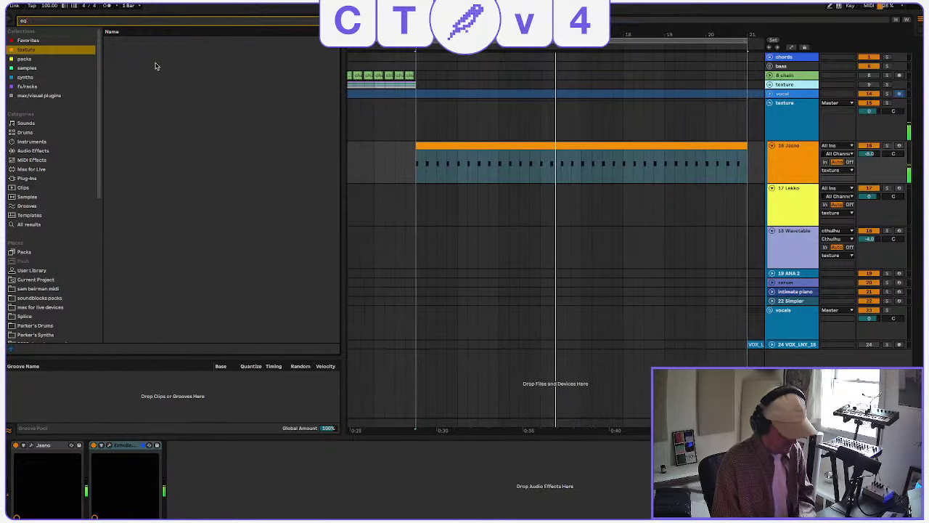
left_click(29, 224)
scroll(158, 209, "up", 5)
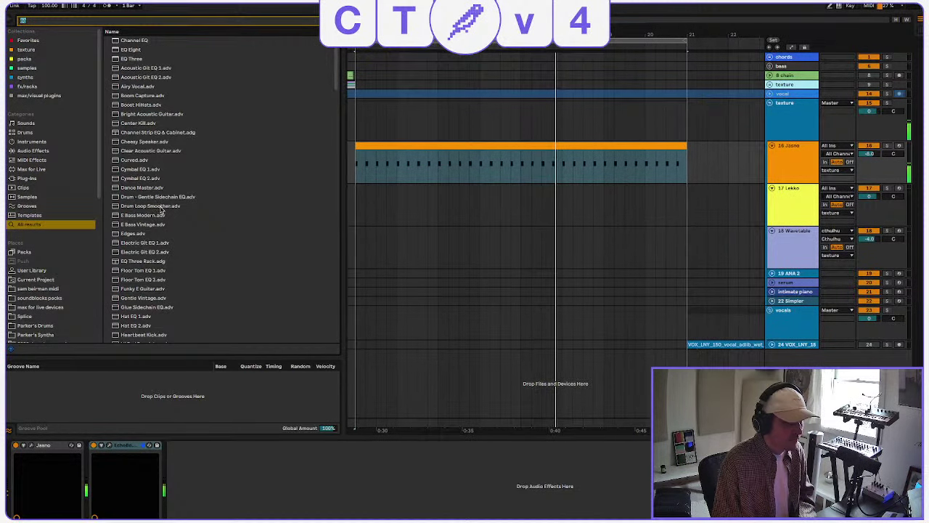
double_click(130, 50)
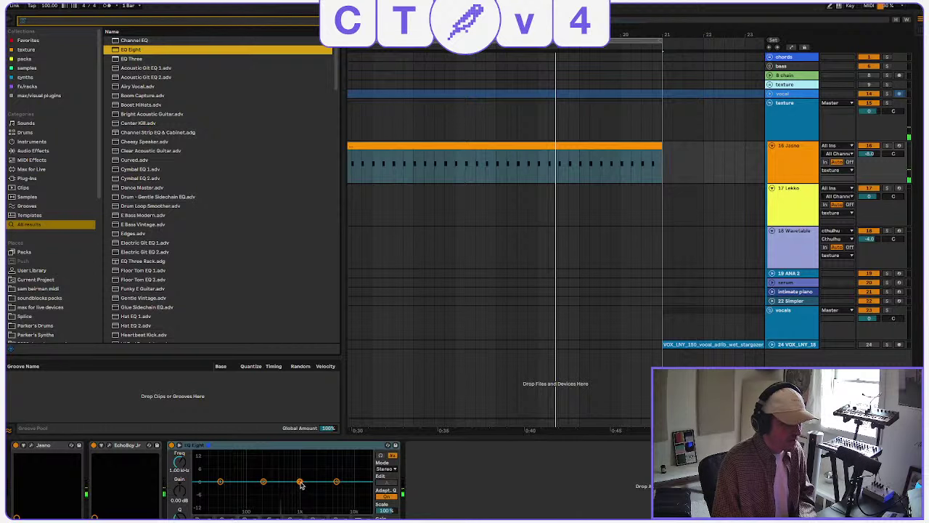
In EQ Eight, cut band 3 by about 3.35 dB near 406 Hz and move band 4 to about 2.11 kHz.
left_click_drag(300, 482, 279, 487)
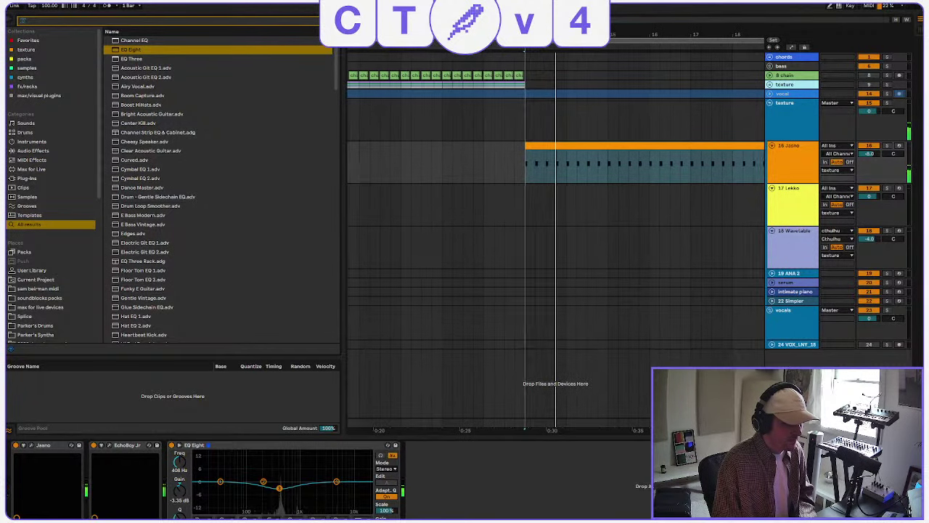
left_click(269, 517)
left_click(270, 508)
left_click_drag(337, 488, 317, 489)
Open the Jasno instrument's preset selection and switch its sound from Plucks to Mallets.
left_click(30, 445)
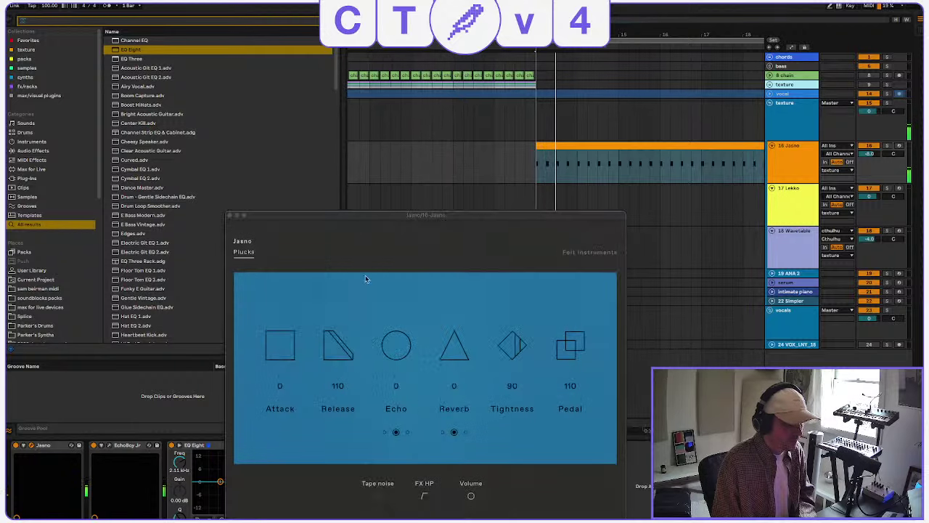
left_click(258, 260)
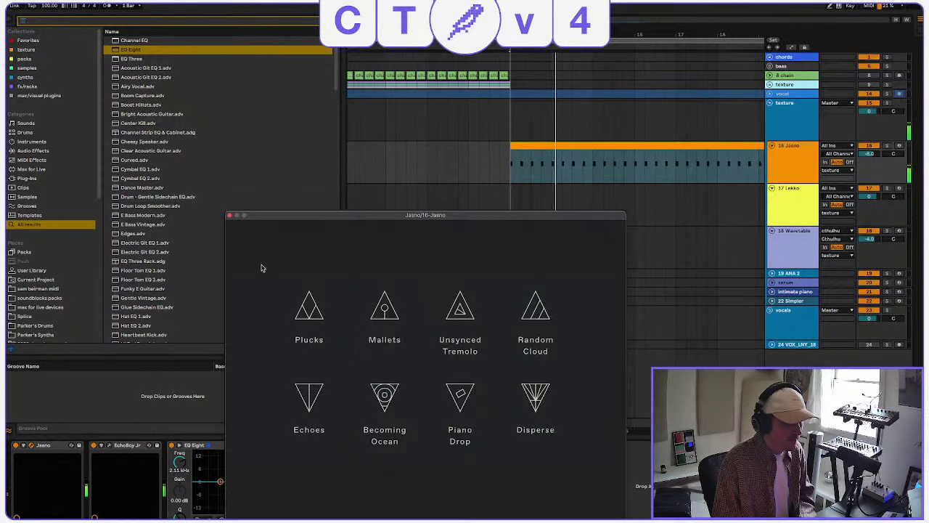
left_click(392, 324)
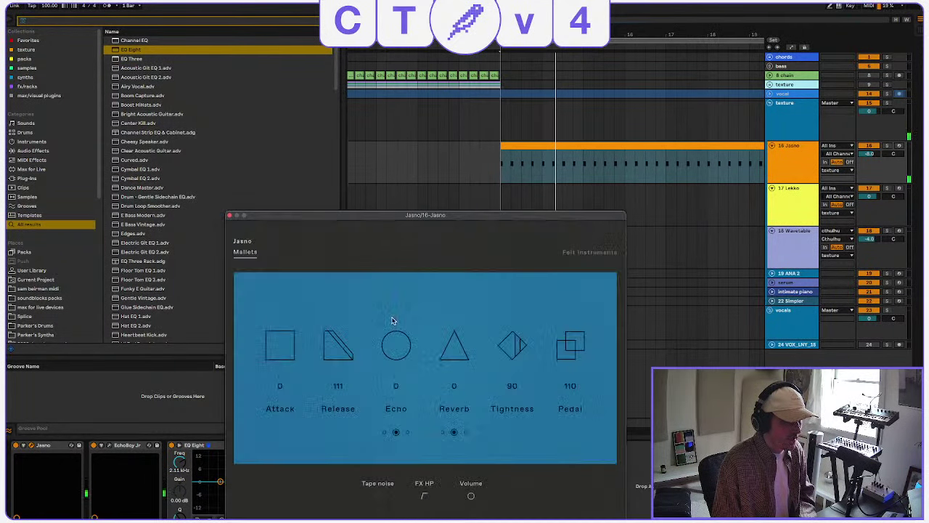
Try Jasno's Unsynced Tremolo, Becoming Ocean and Echoes presets, return to Plucks, and close the instrument window.
left_click(241, 261)
left_click(458, 331)
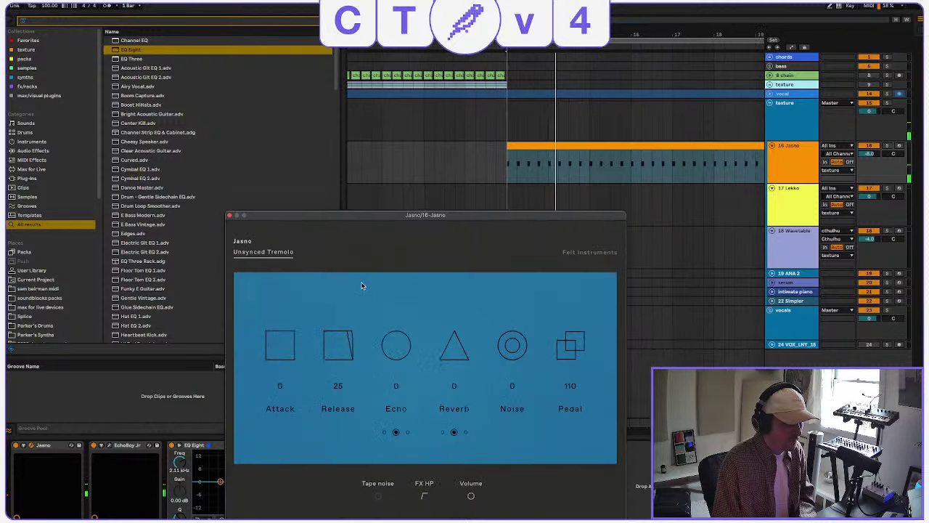
left_click(296, 259)
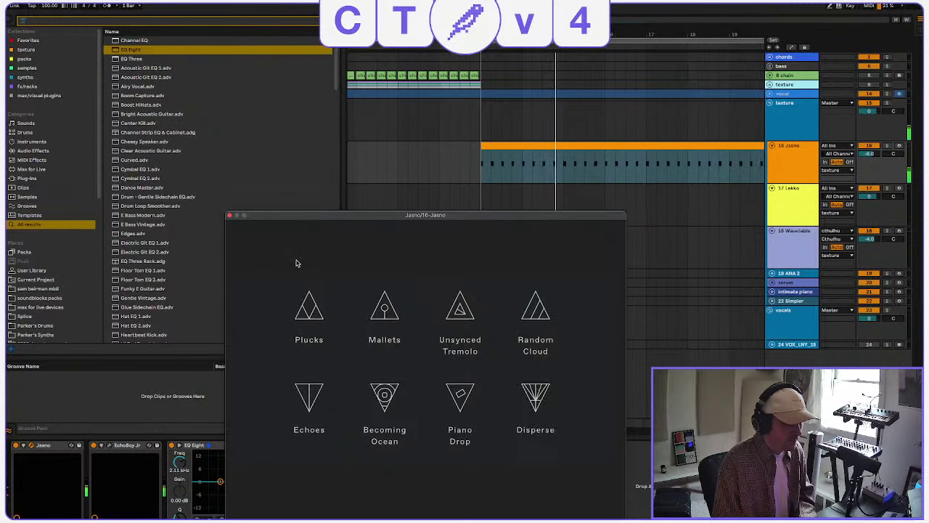
left_click(403, 410)
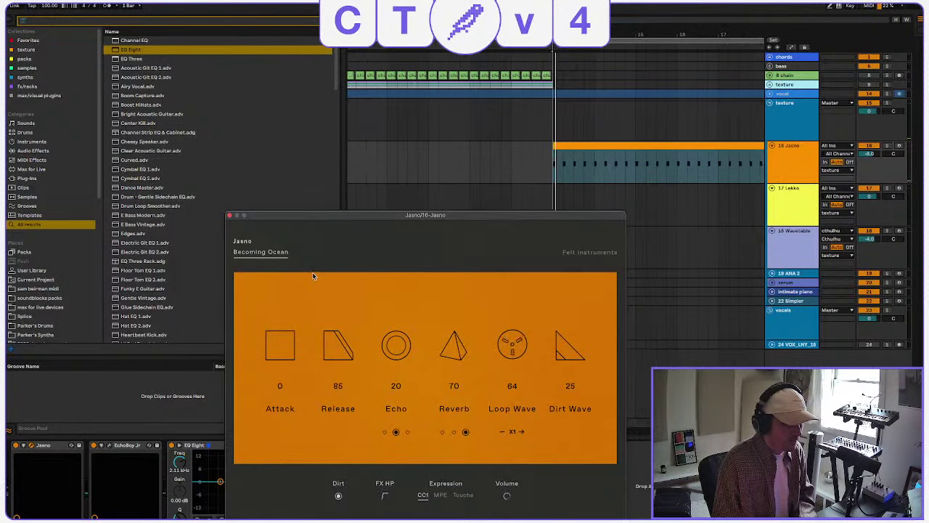
left_click(309, 394)
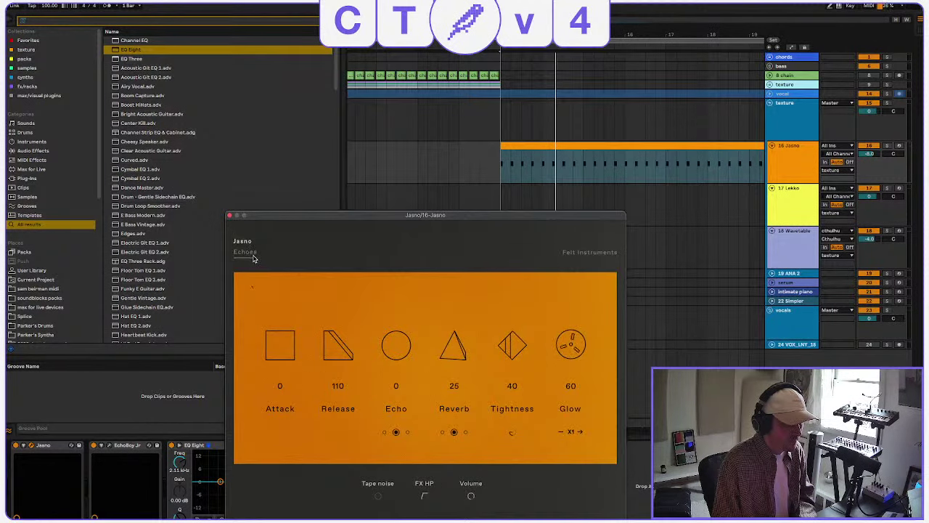
left_click(253, 256)
left_click(311, 317)
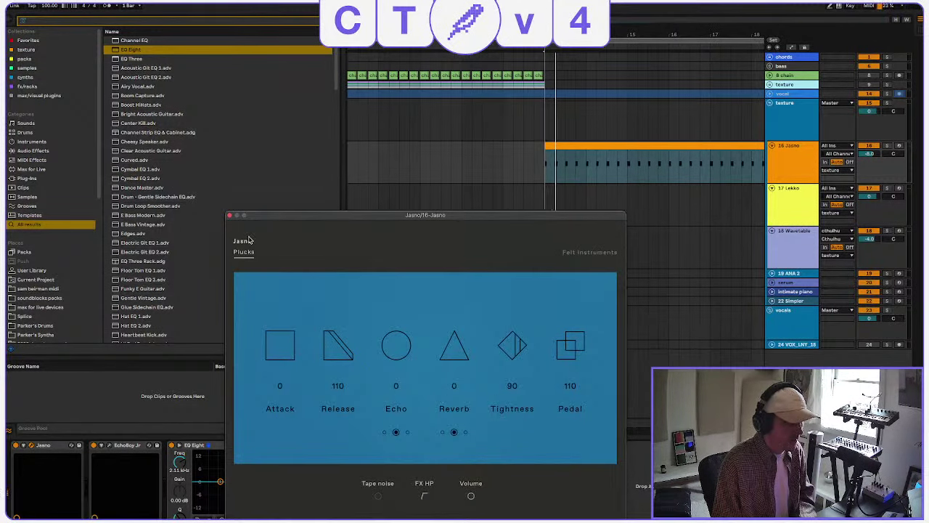
left_click(229, 215)
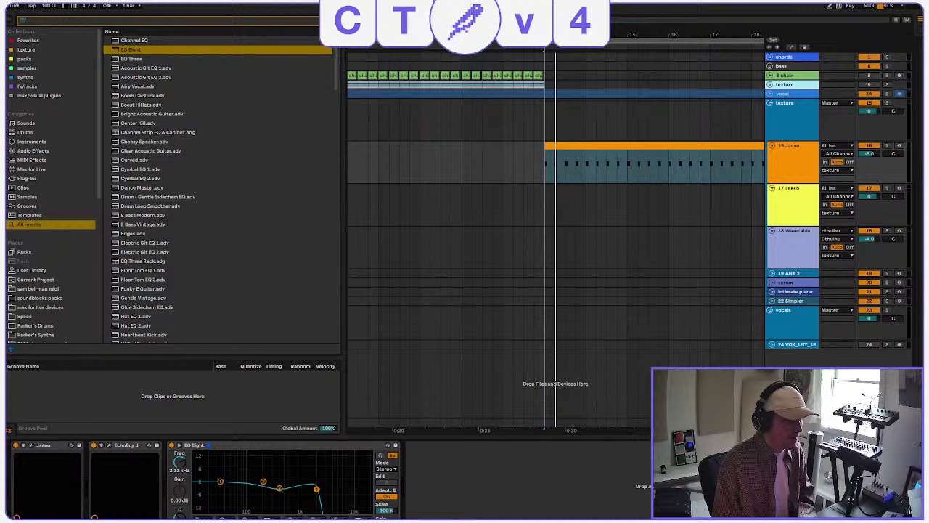
Search the browser for "jasno", delete the existing Jasno device from its track, and load a fresh instance in its place.
left_click(43, 24)
type("jasno")
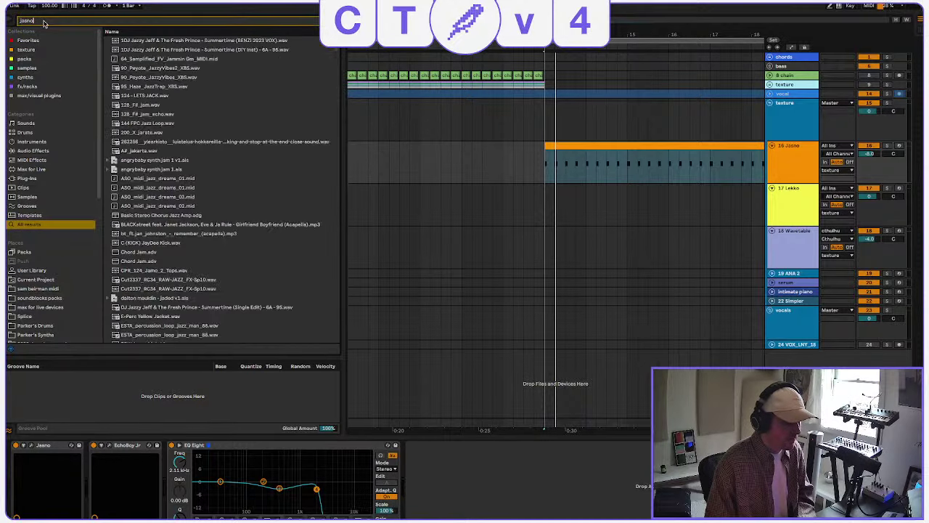
left_click(44, 446)
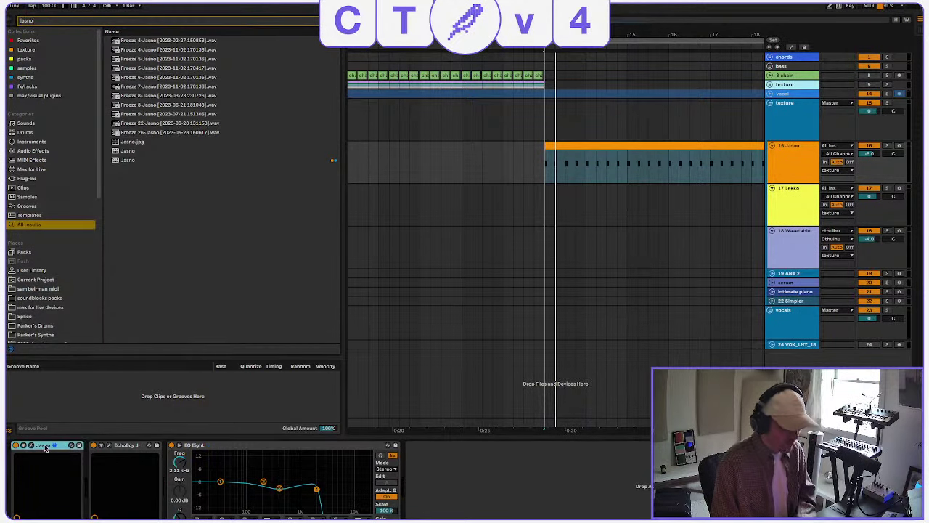
key("Delete")
left_click(159, 152)
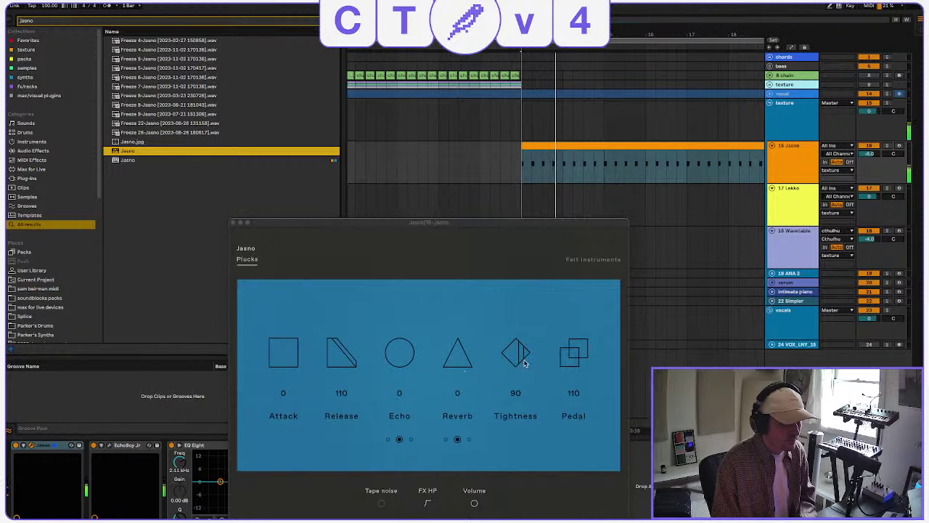
In Jasno's Plucks preset, raise Tightness to 125, lower Pedal to about 25, and close the instrument window.
left_click_drag(519, 354, 516, 319)
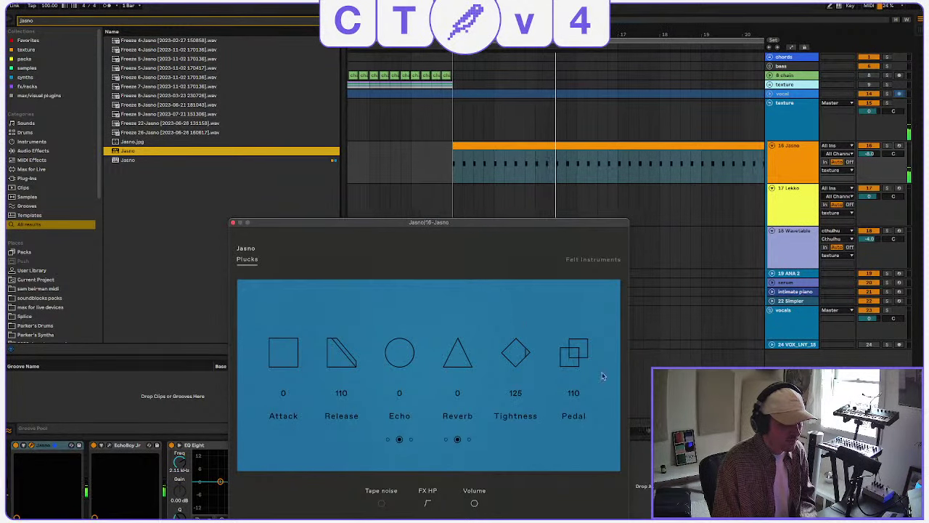
left_click_drag(575, 356, 577, 431)
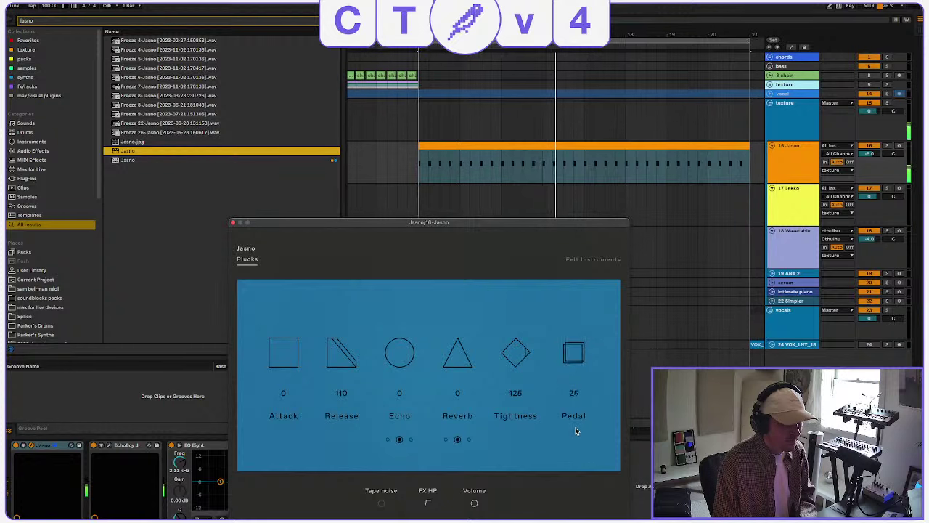
left_click(233, 222)
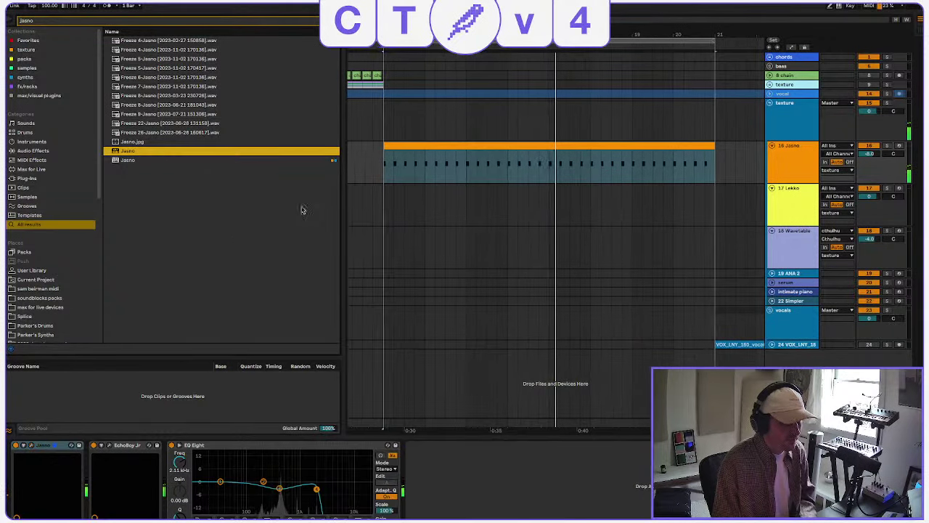
Stop playback and copy the Jasno MIDI clip to the same position on the Lekko track.
left_click(535, 149)
key("space")
left_click(426, 208)
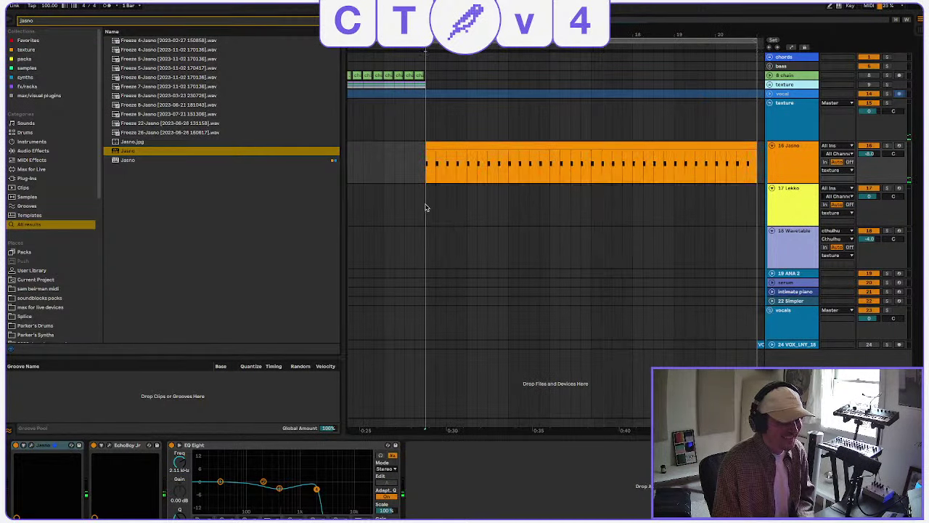
key("super+v")
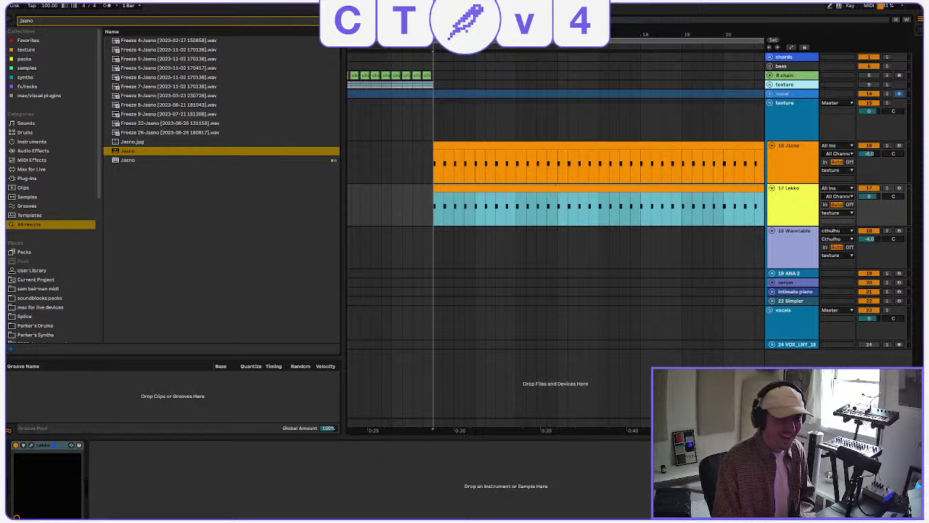
Open the Lekko clip's notes and lengthen the first A4 note to two beats.
double_click(555, 187)
left_click(170, 335)
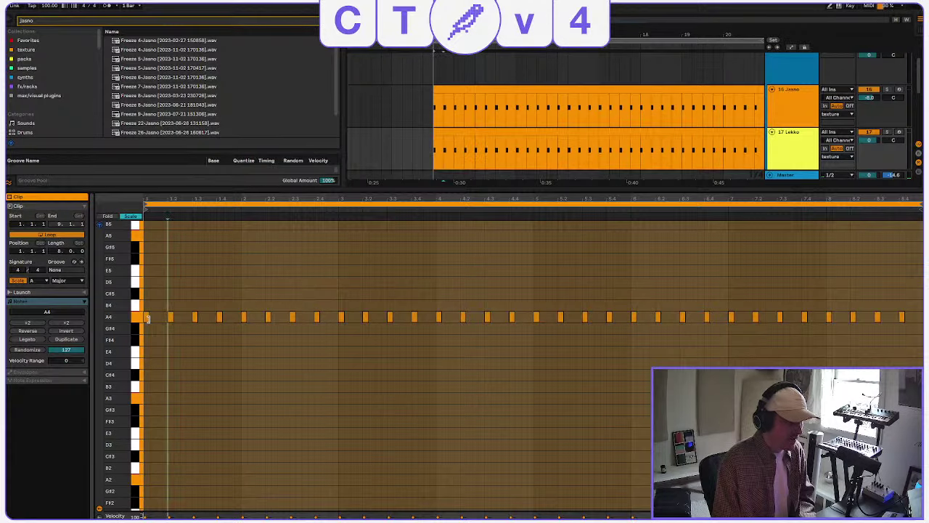
left_click_drag(148, 317, 190, 319)
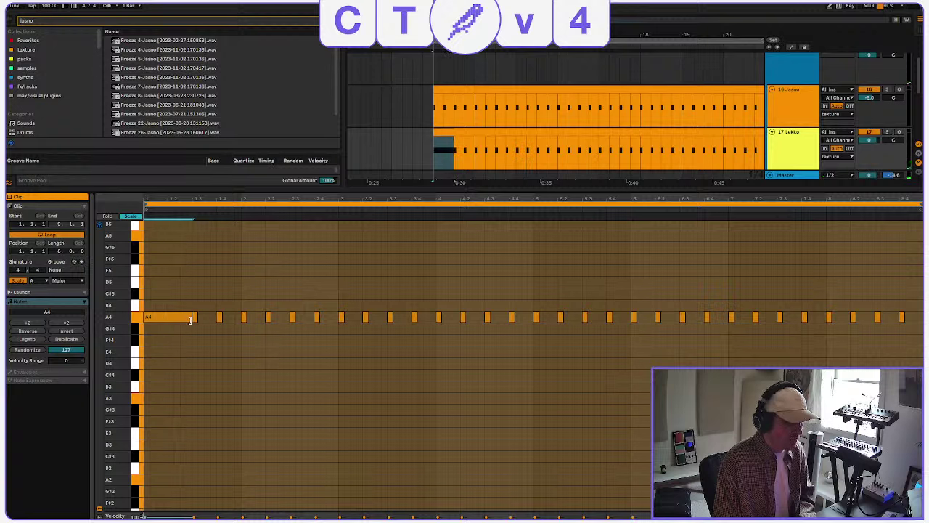
left_click_drag(168, 360, 146, 239)
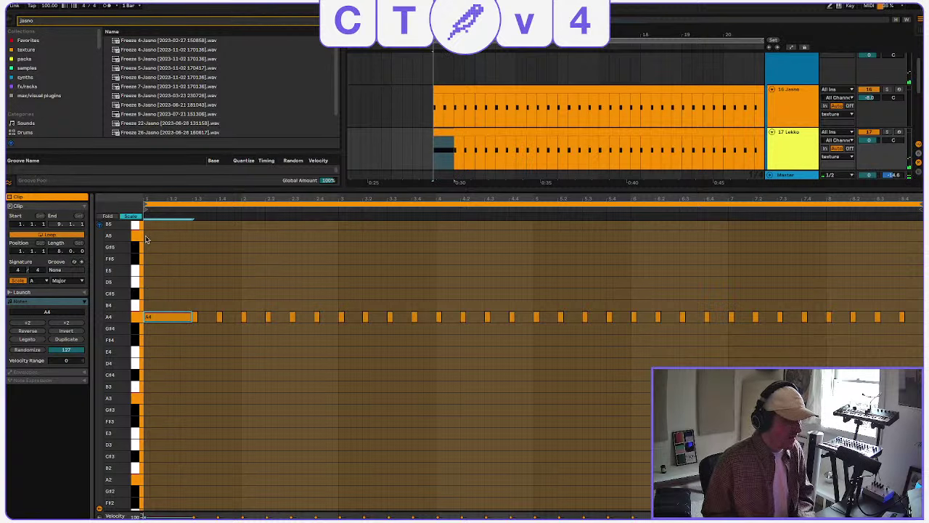
Duplicate the two-beat A4 note repeatedly until it fills the eight-bar Lekko clip, and close the note editor.
key("space")
key("ctrl+d")
key("ctrl+d")
key("ctrl+d")
key("ctrl+d")
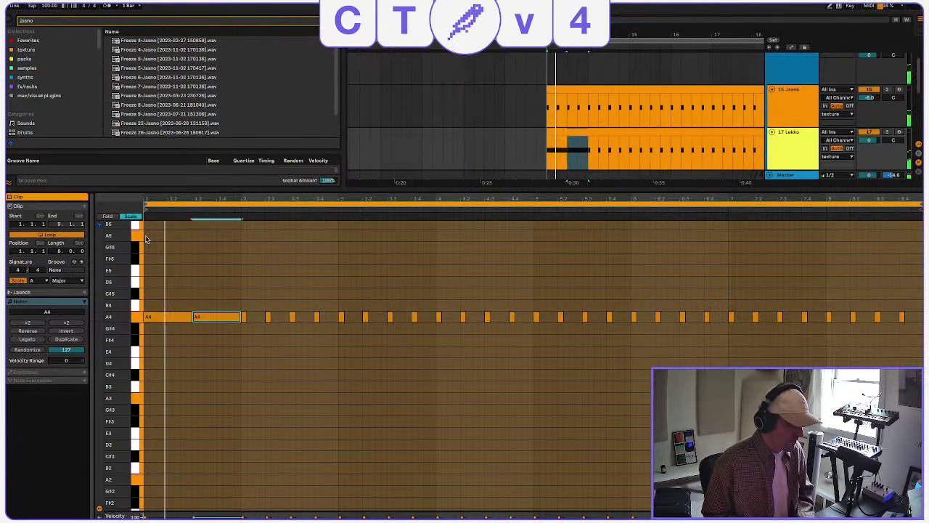
key("ctrl+d")
key("ctrl+d")
key("ctrl+d")
key("ctrl+d")
key("ctrl+d")
key("ctrl+d")
key("ctrl+d")
key("ctrl+d")
key("ctrl+d")
key("ctrl+d")
key("ctrl+d")
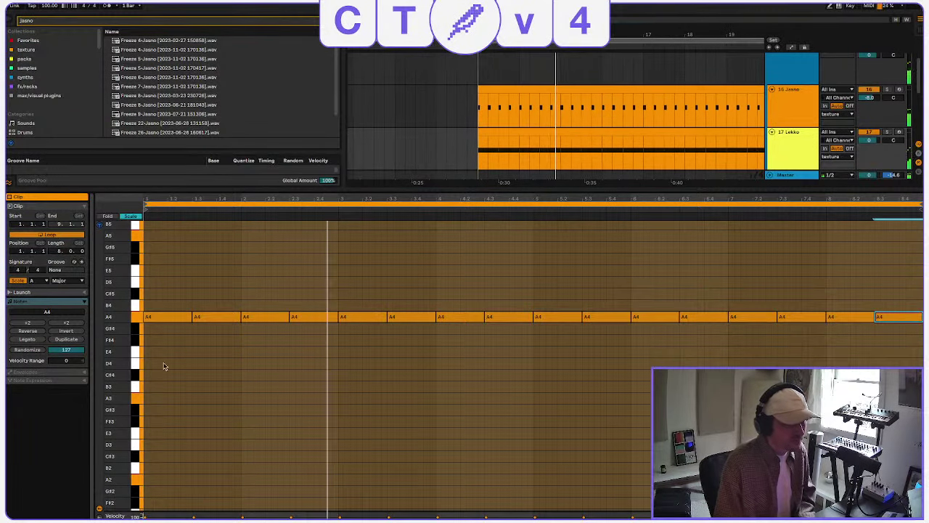
key("space")
key("ctrl+a")
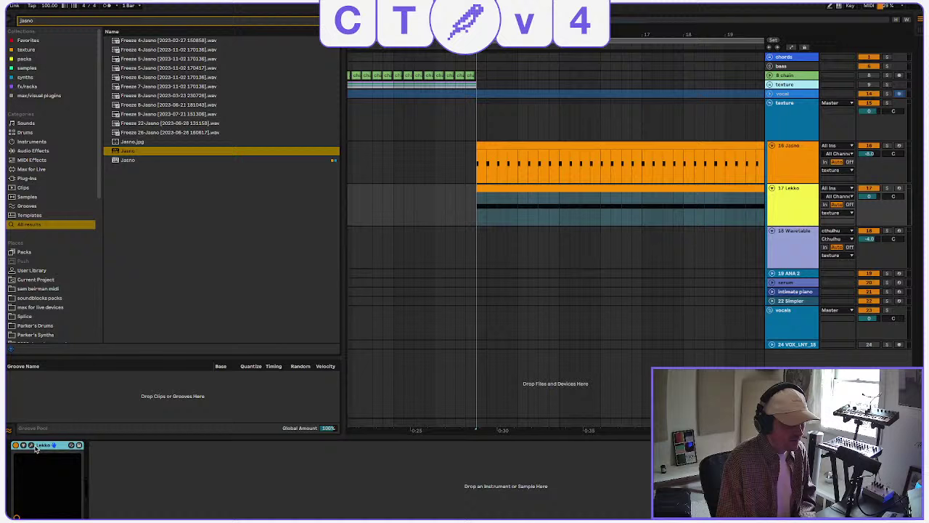
In Lekko's Felt Sustains preset, lower Key Noise to 0, raise Tightness to 113, and close the instrument window.
left_click(32, 447)
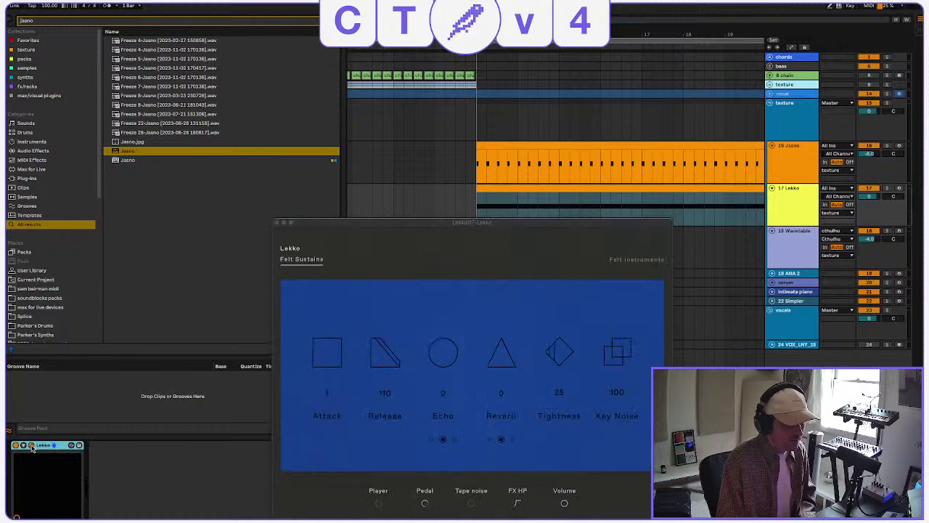
key("space")
left_click_drag(618, 362, 598, 431)
left_click_drag(559, 356, 639, 352)
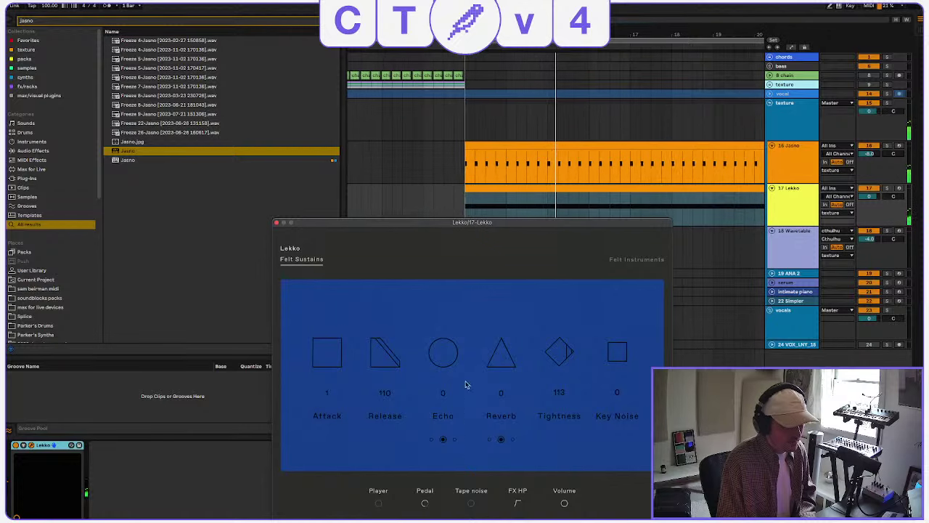
left_click(276, 222)
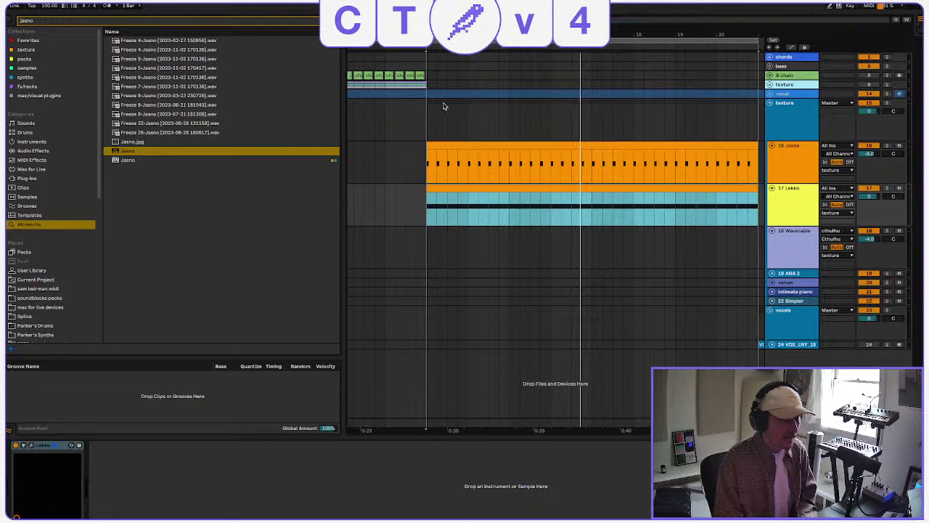
Unfold the upper texture group and duplicate its Tape noise 3, creekside camping and rainy clips over the Jasno and Lekko section.
scroll(478, 97, "down", 6)
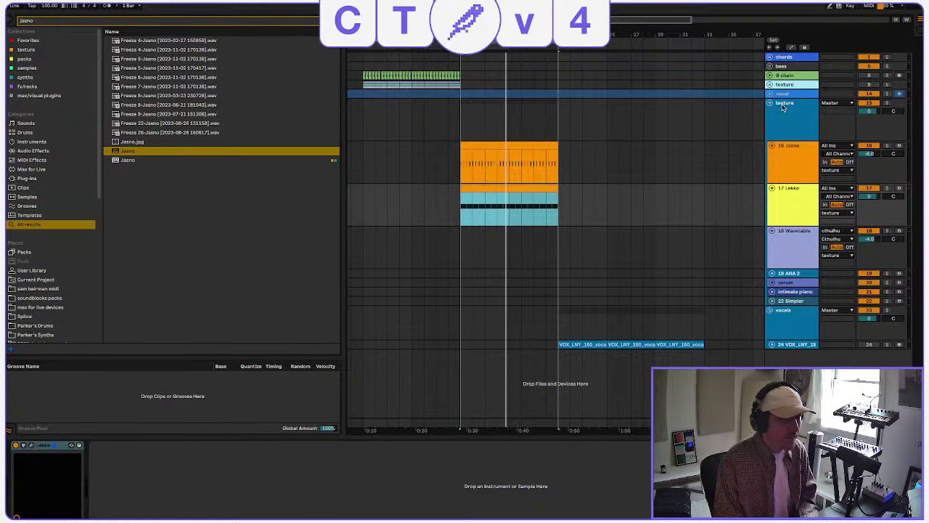
left_click(770, 85)
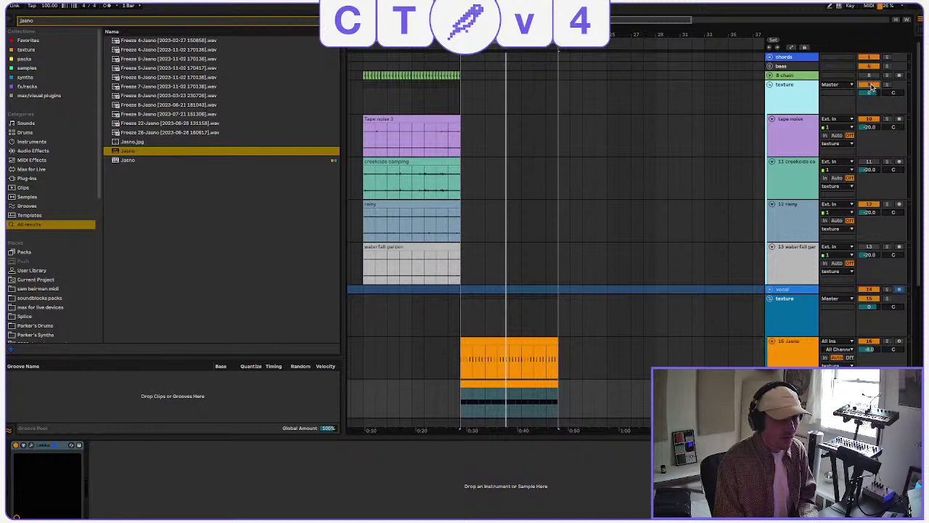
left_click(437, 206)
left_click(436, 206)
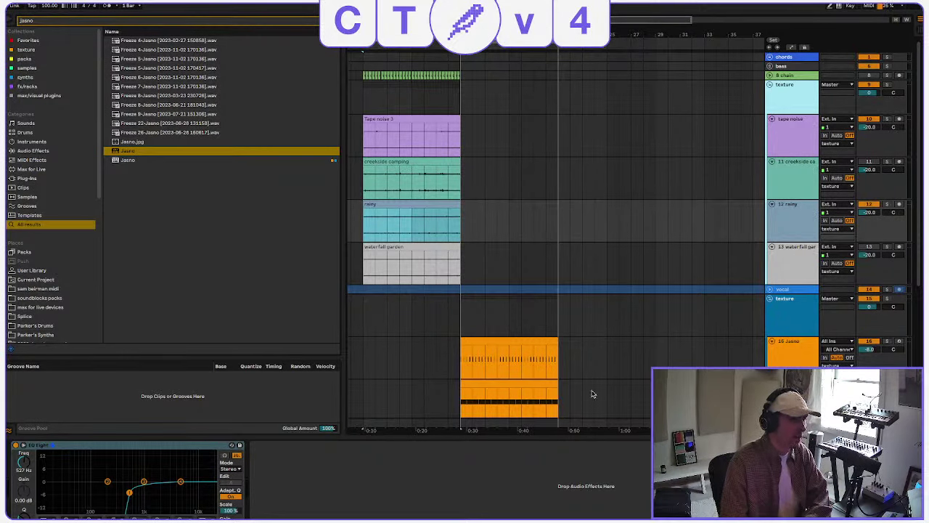
left_click(443, 247)
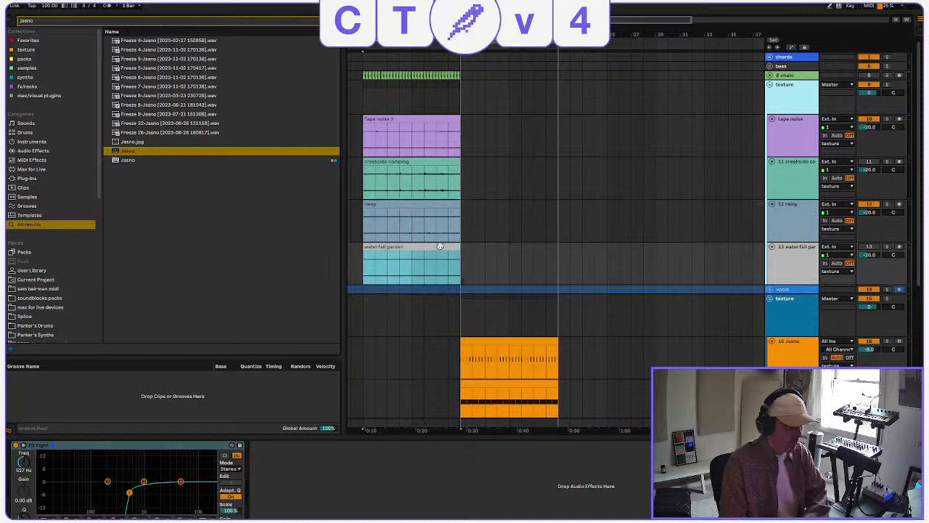
left_click(419, 204)
left_click(418, 119, "shift")
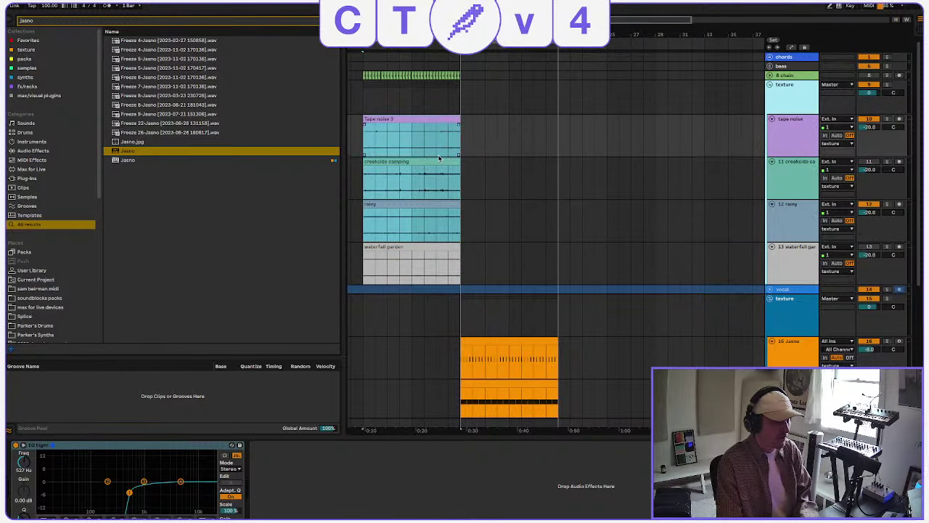
key("ctrl+d")
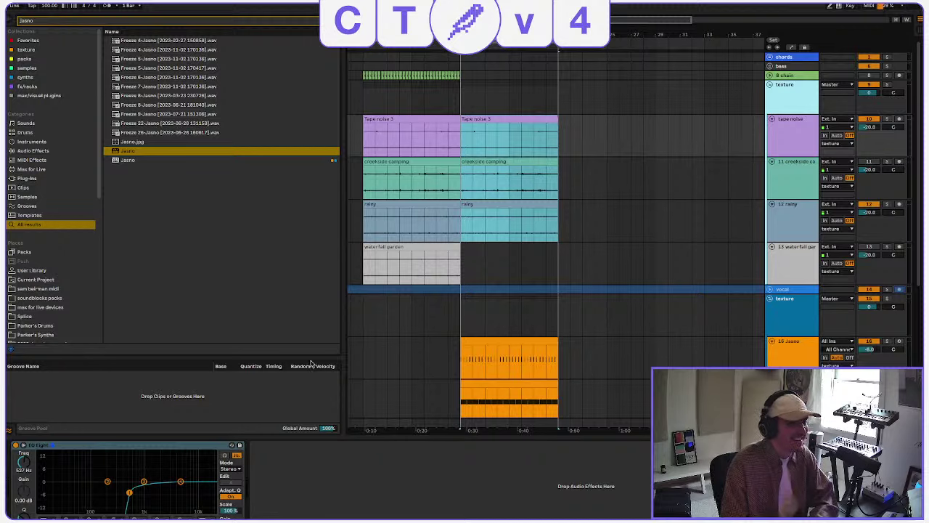
Play the new section to audition the duplicated tape noise and rainy clips together with the Jasno and Lekko layers.
left_click(483, 206)
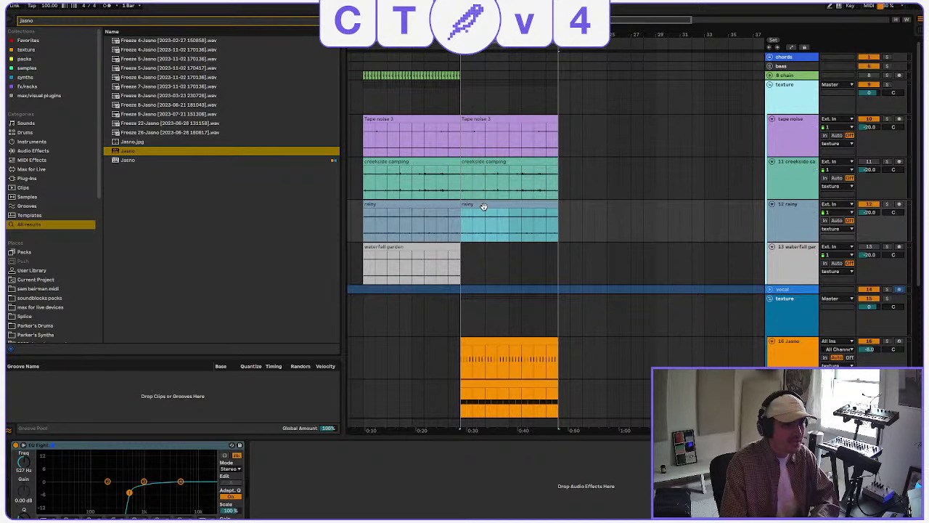
left_click(492, 121)
scroll(507, 138, "left", 2)
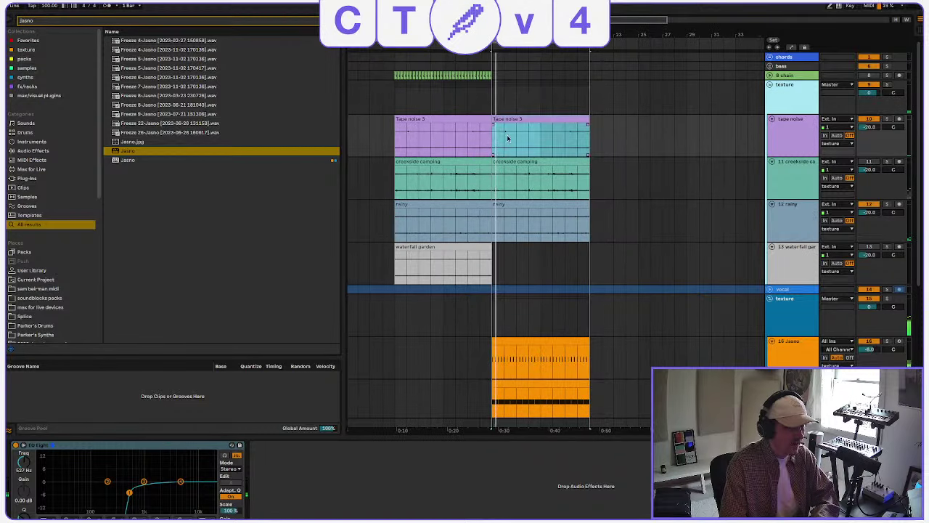
left_click(506, 138)
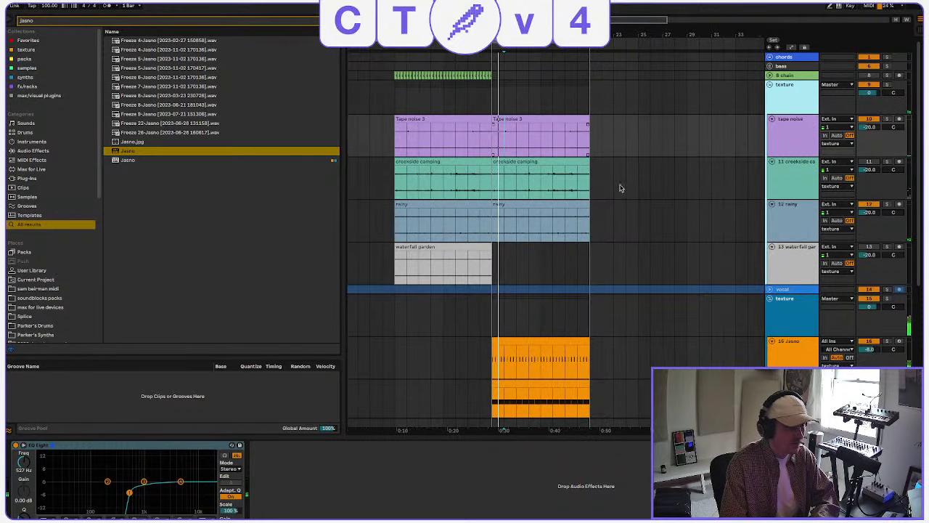
left_click(528, 217)
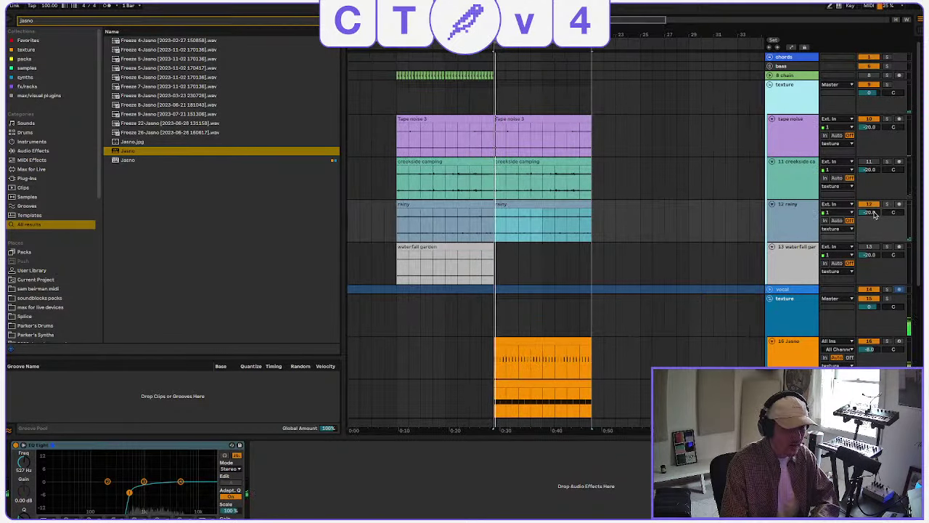
key("Tab")
key("Tab")
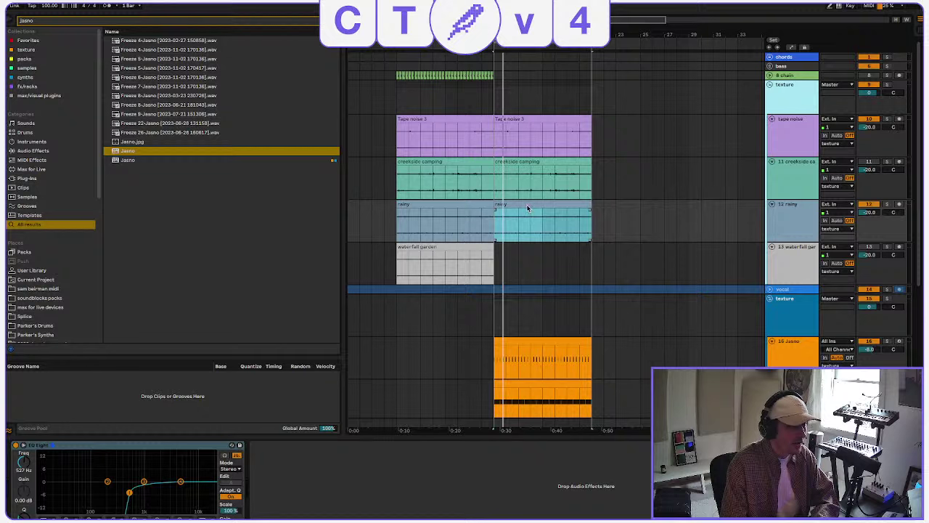
key("space")
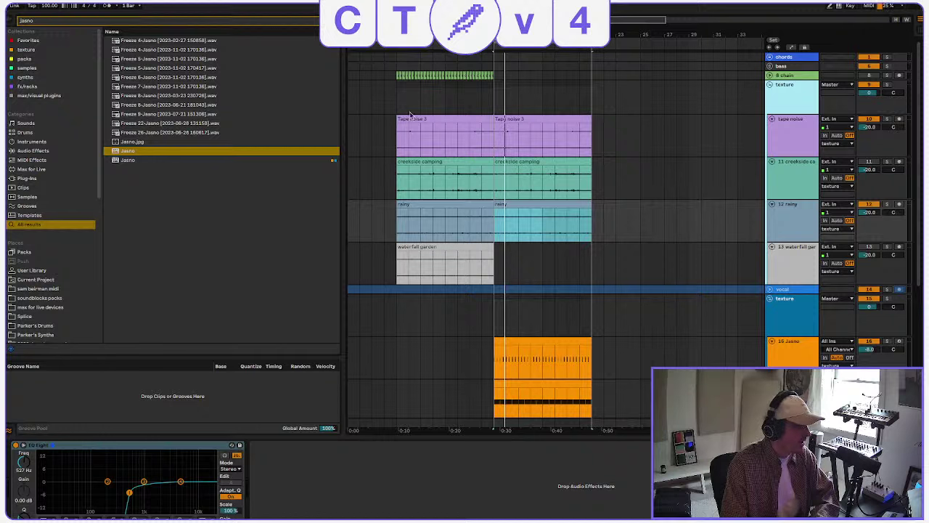
Audition the new section, set the rainy track's volume to -26 dB, and play the section again.
key("space")
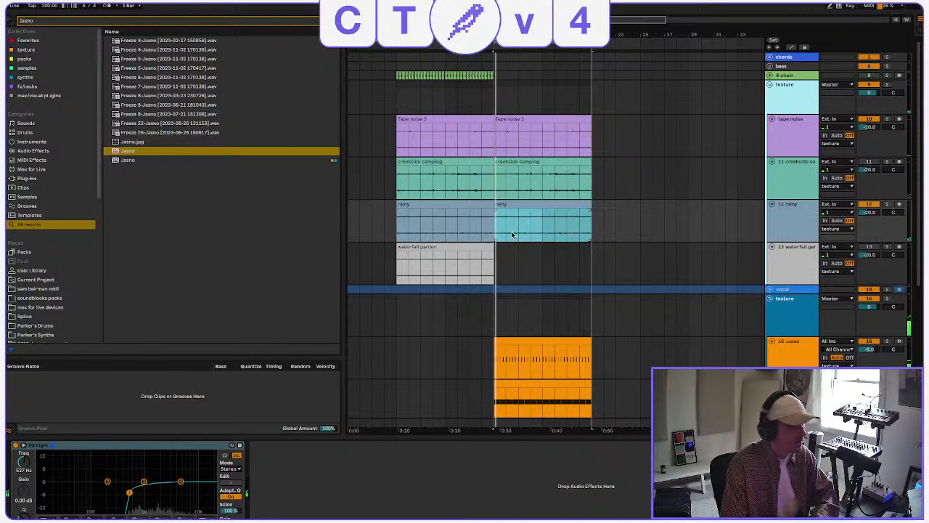
key("space")
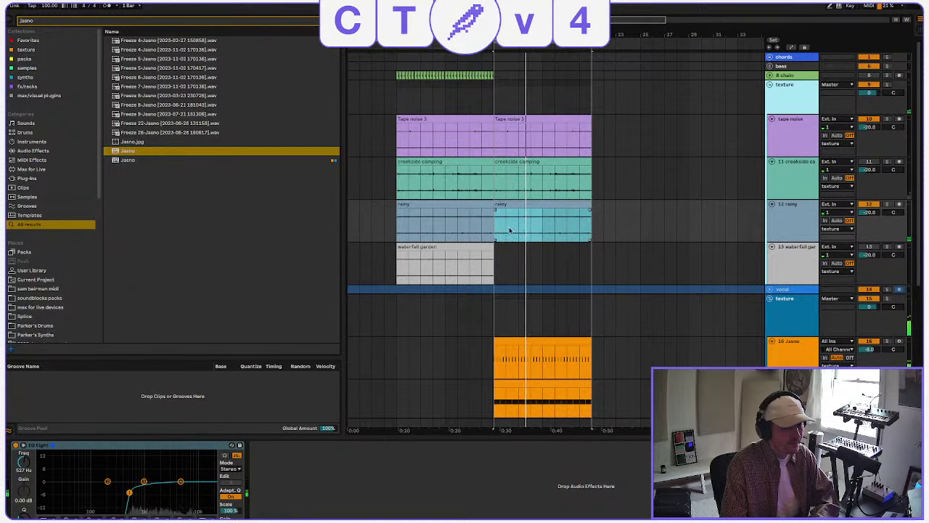
key("space")
left_click(874, 214)
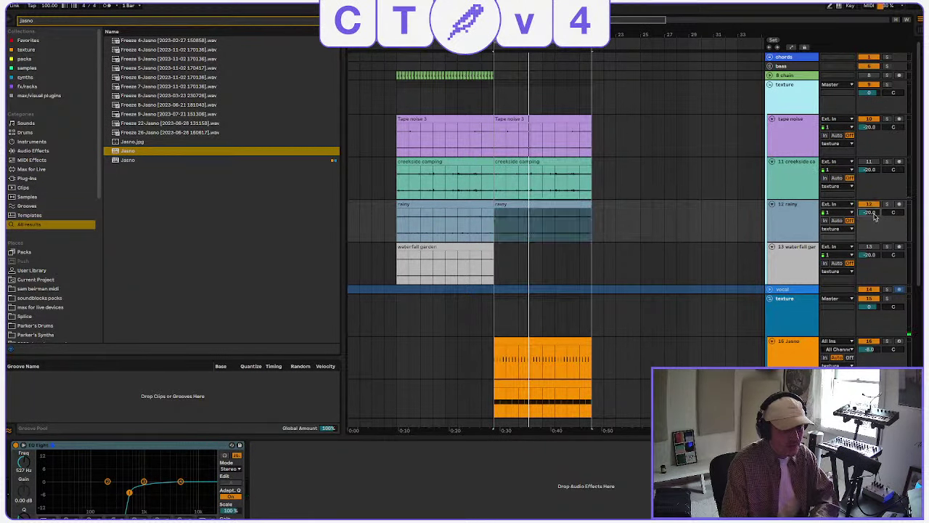
type("-26")
key("Return")
key("space")
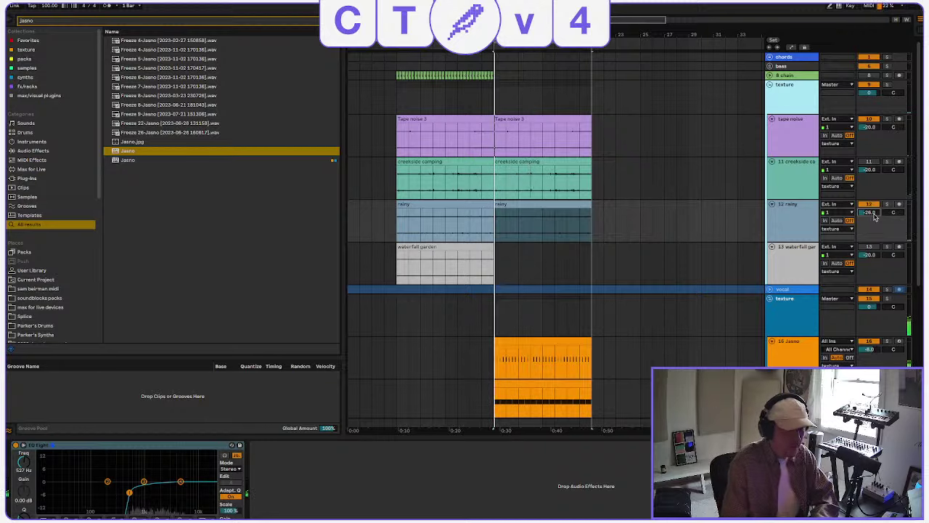
Fold the upper texture group and copy the eight-bar Lekko clip to the same position on the Wavetable track.
left_click(796, 131)
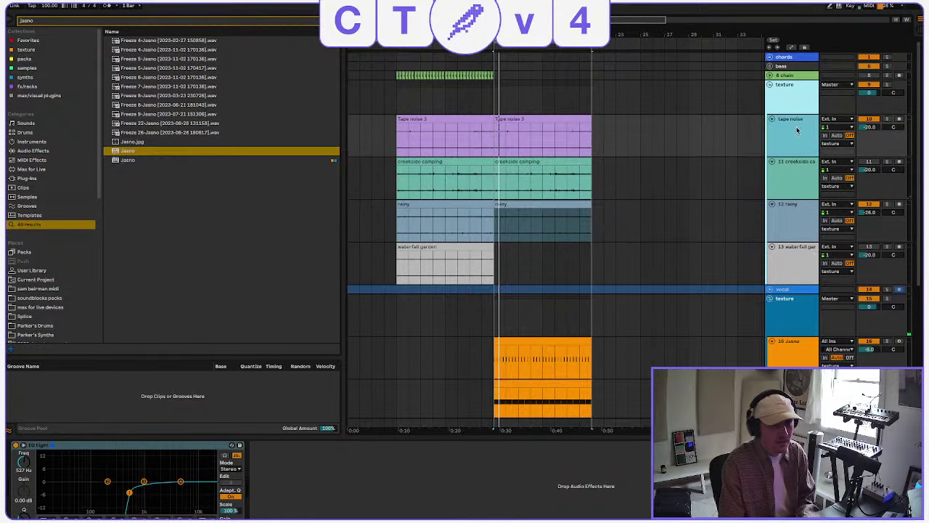
left_click(770, 85)
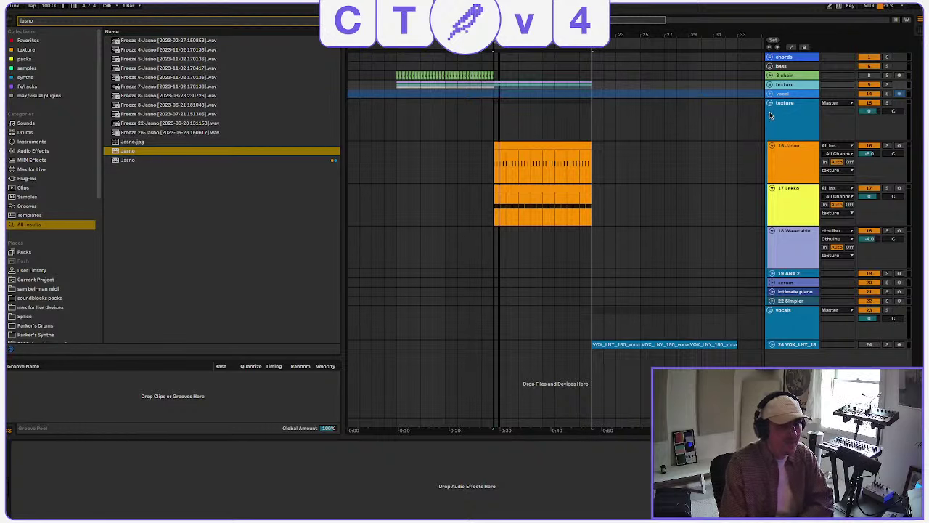
left_click(793, 231)
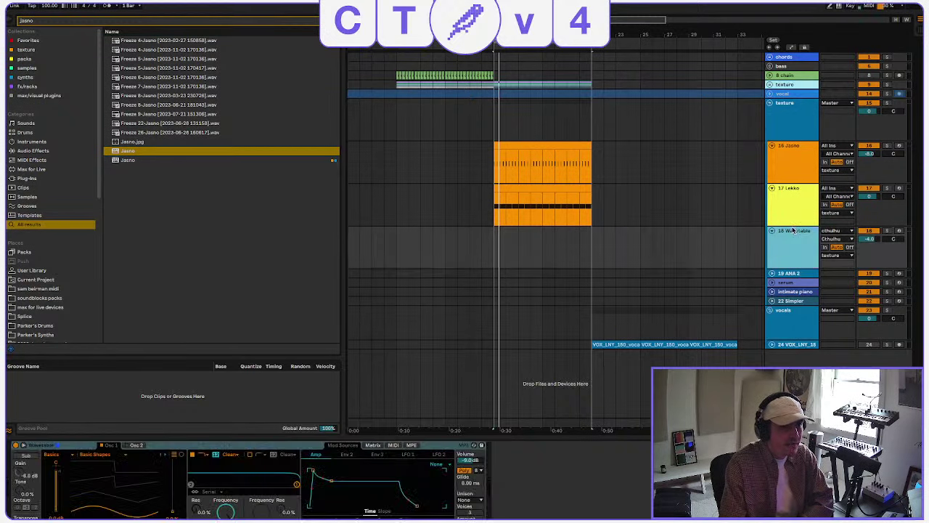
left_click(519, 190)
left_click(496, 252)
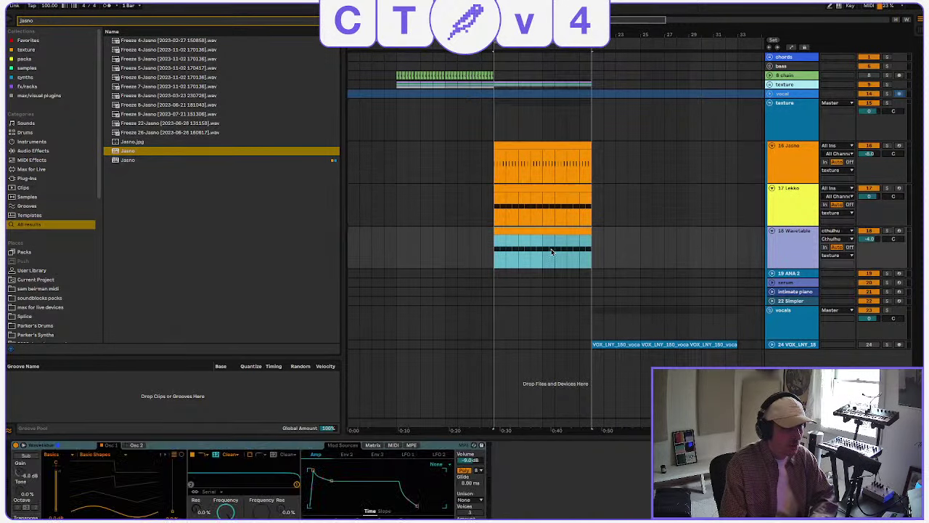
Recolour the Lekko clip blue to distinguish it from the neighbouring orange clips.
right_click(540, 148)
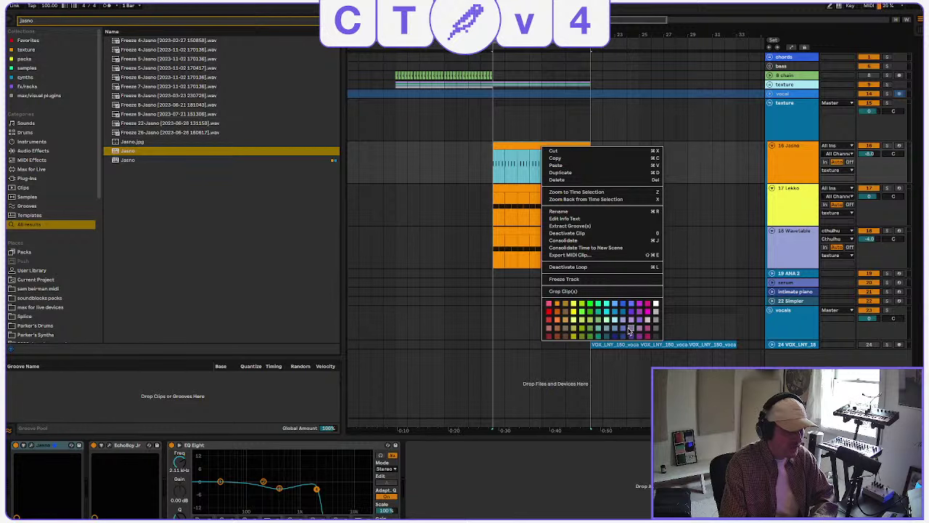
left_click(493, 220)
right_click(512, 189)
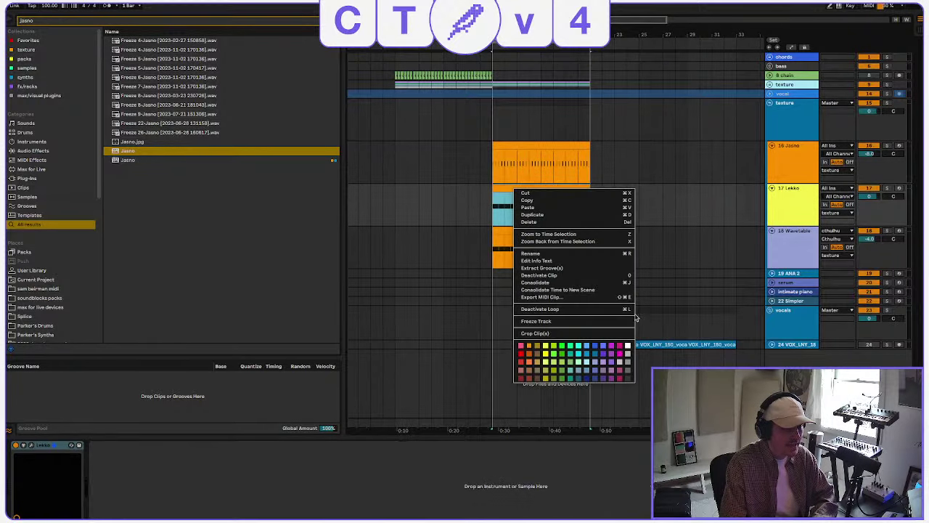
left_click(597, 350)
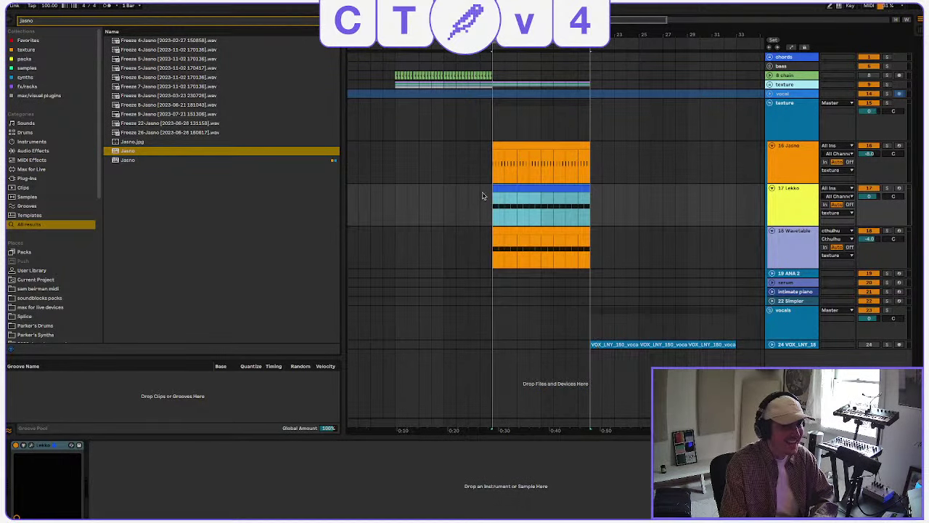
Delete all the A4 notes from the copied Wavetable clip, look at the Wavetable device, and return to the note editor.
left_click(528, 229)
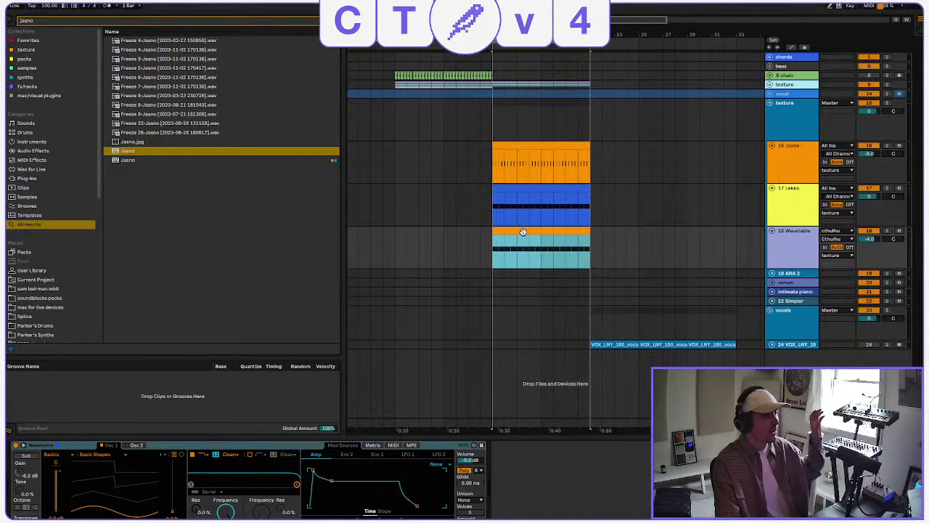
double_click(528, 230)
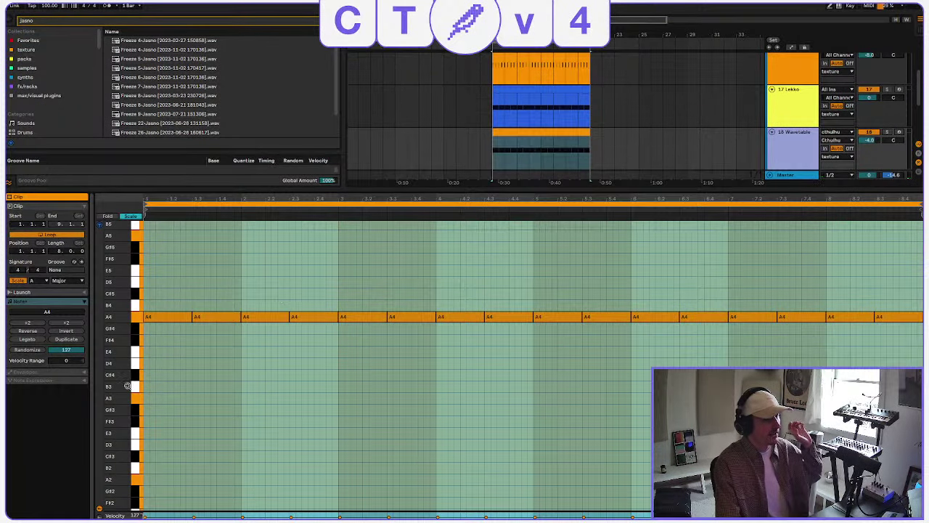
left_click_drag(153, 400, 897, 260)
key("Delete")
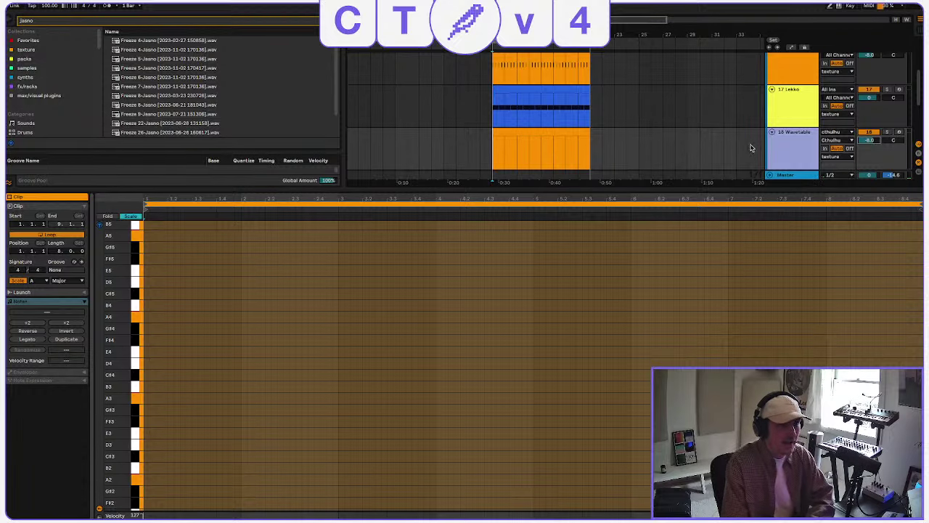
left_click(534, 134)
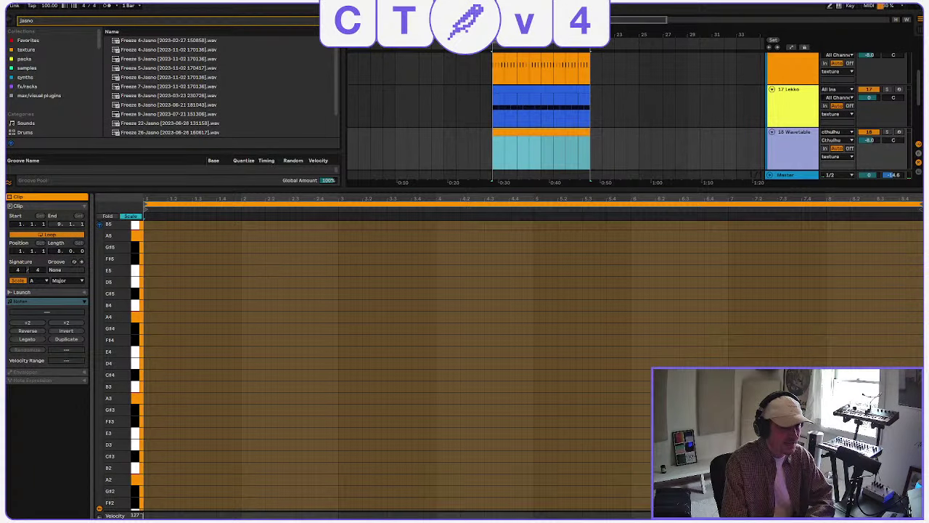
key("shift+Tab")
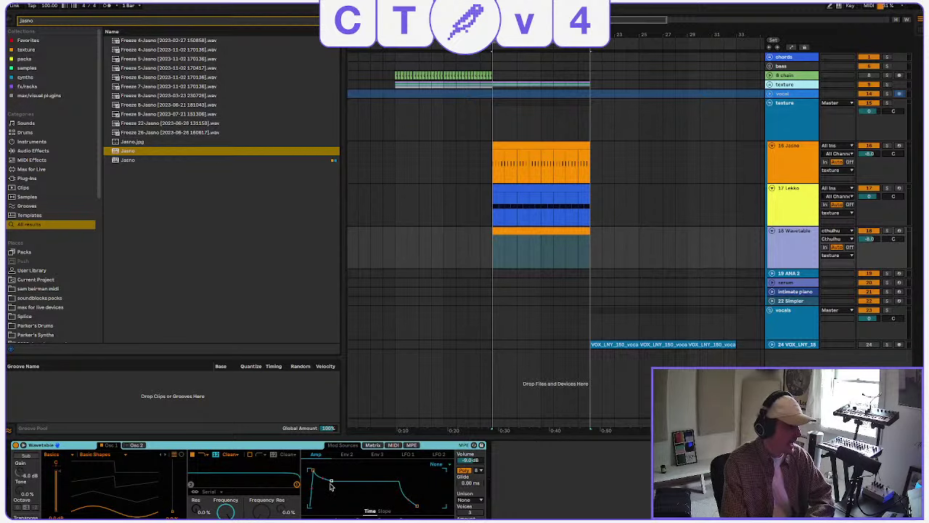
left_click(534, 230)
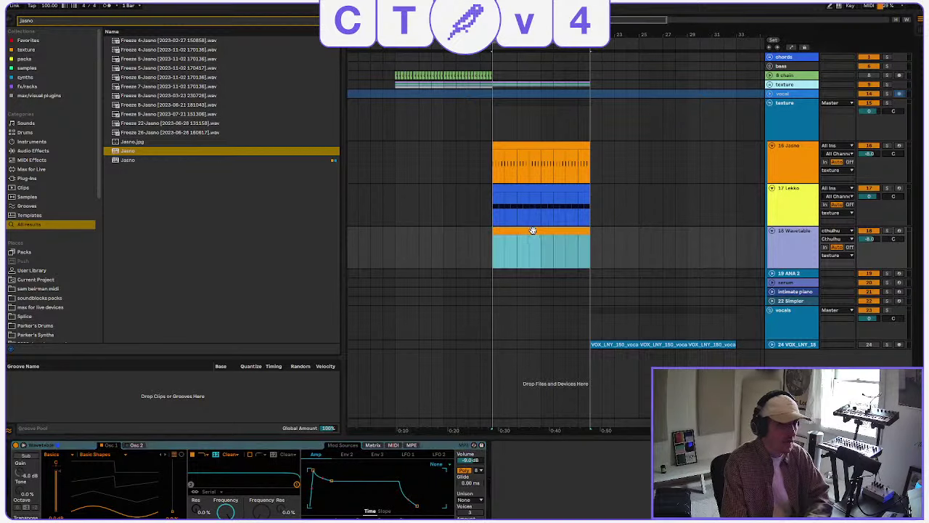
scroll(533, 230, "right", 1)
key("shift+Tab")
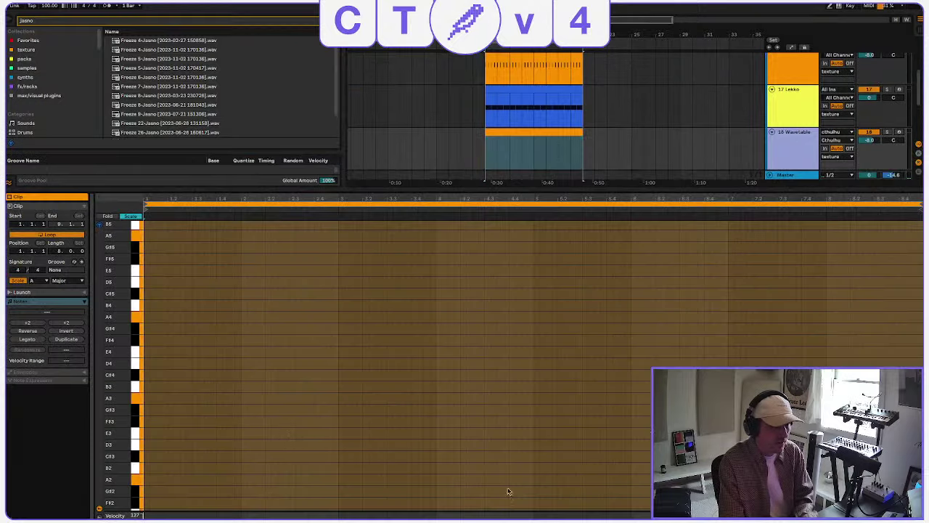
With the section playing, draw a single short B4 note between beats 1.3 and 1.4 of the Wavetable clip.
key("space")
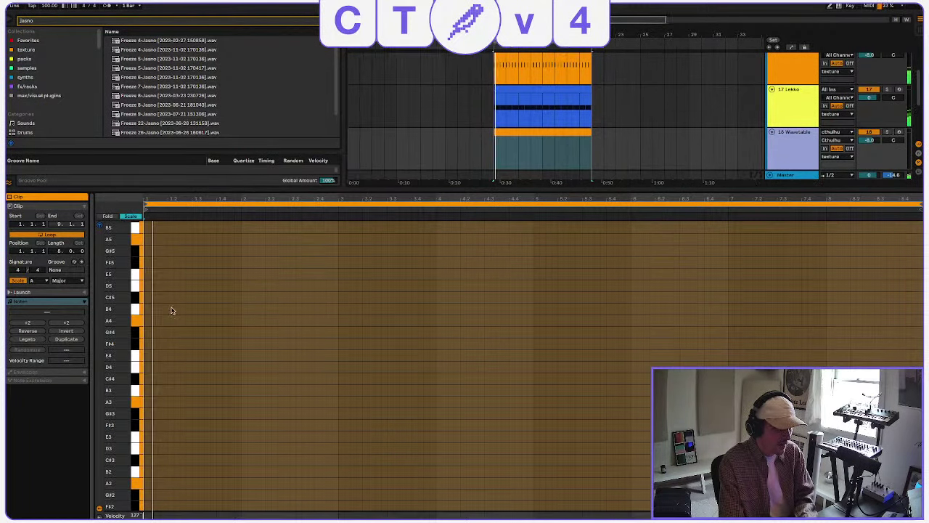
left_click(189, 289)
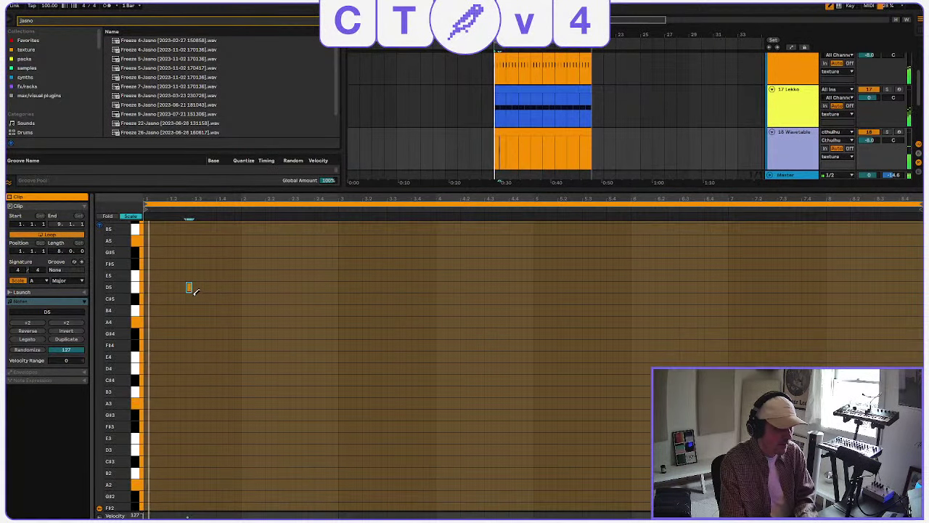
left_click(188, 288)
left_click(188, 298)
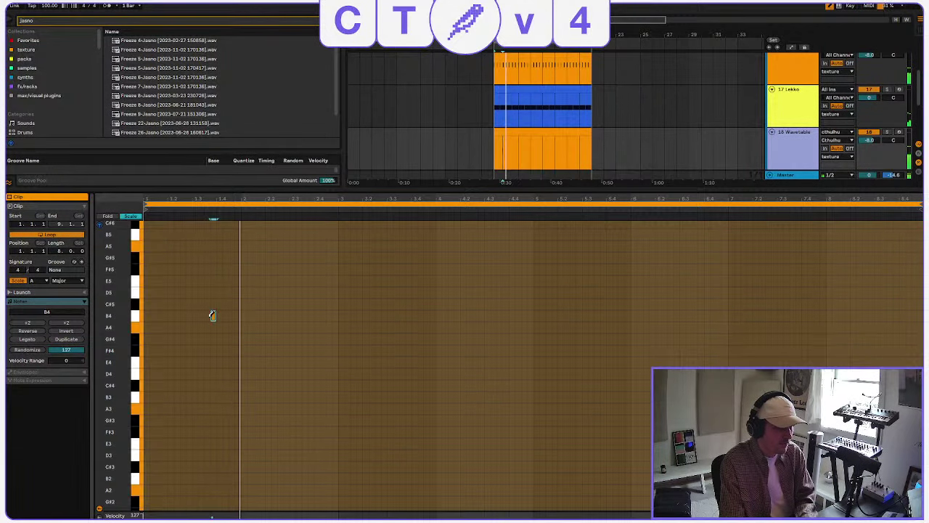
left_click(208, 314)
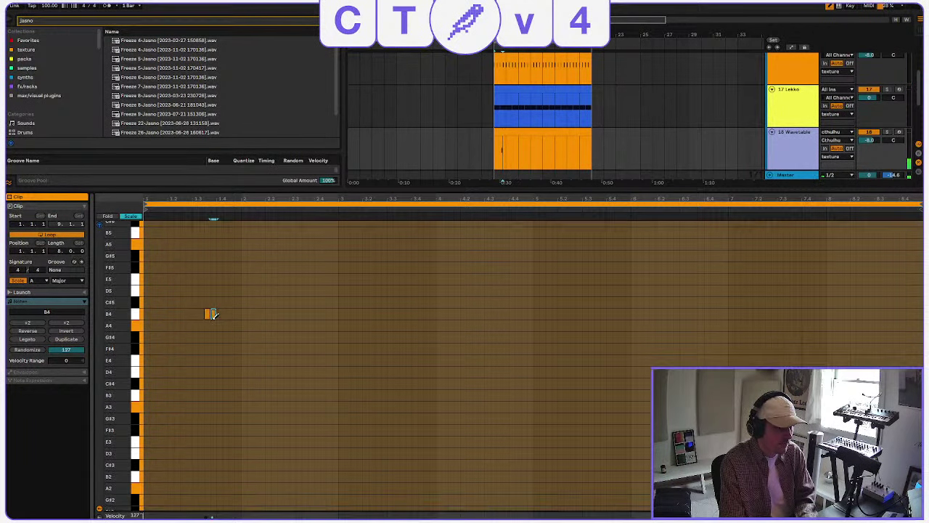
left_click(213, 314)
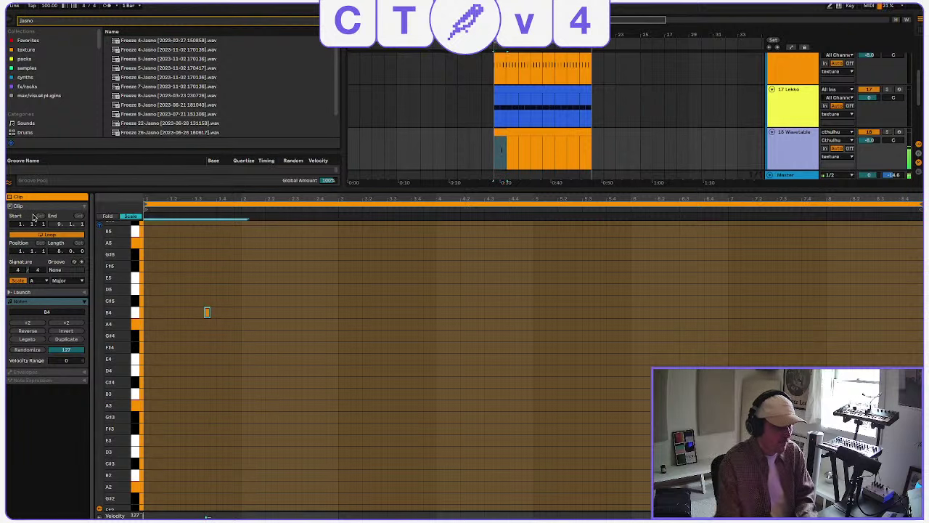
Transpose the short note down an octave, raise it two scale steps to D4, and replay the section.
key("shift+Down")
scroll(334, 443, "down", 3)
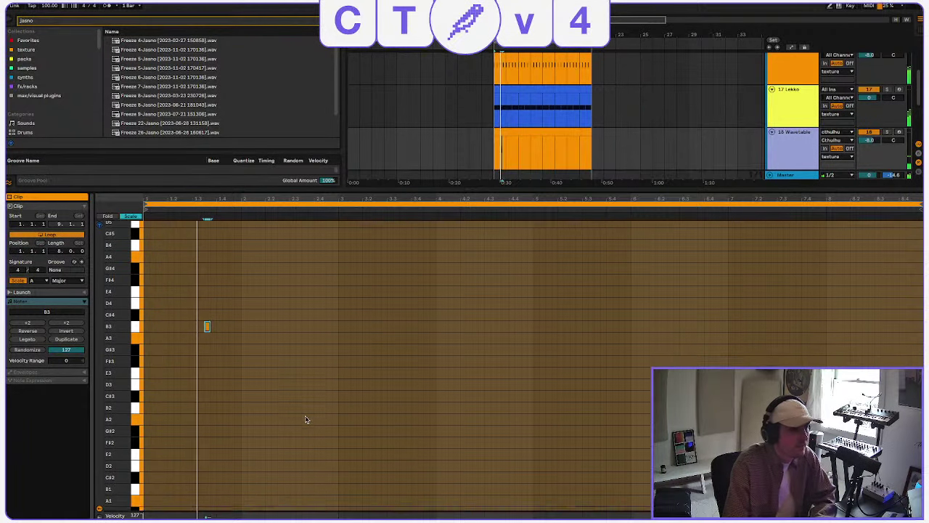
left_click_drag(240, 343, 155, 284)
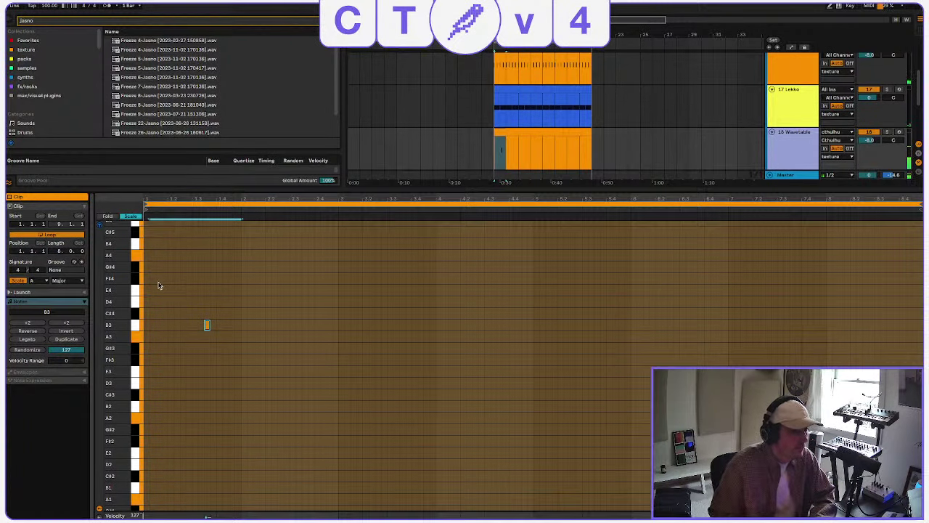
key("Up")
key("Up")
key("space")
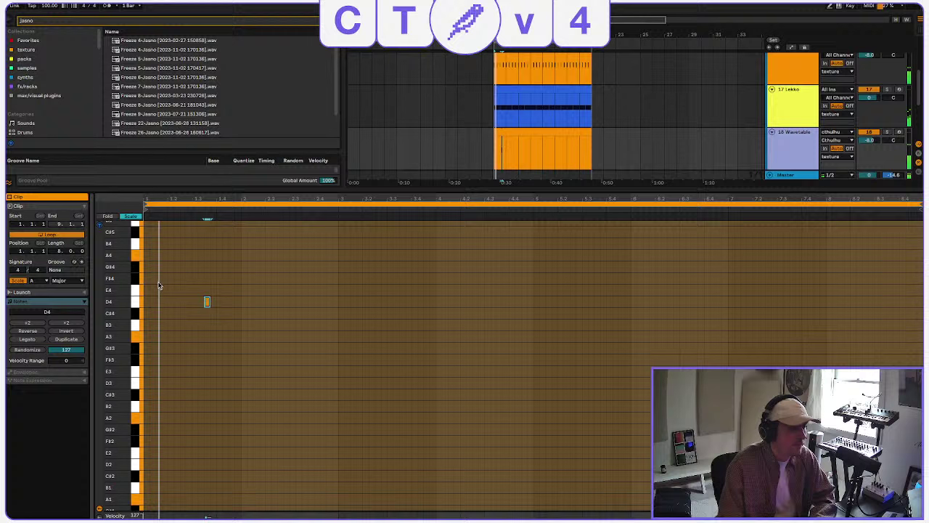
Add short notes at C#4 late in bar 1 and E3 at beat 2.4, and duplicate the phrase into bars 3 and 4.
left_click(231, 313)
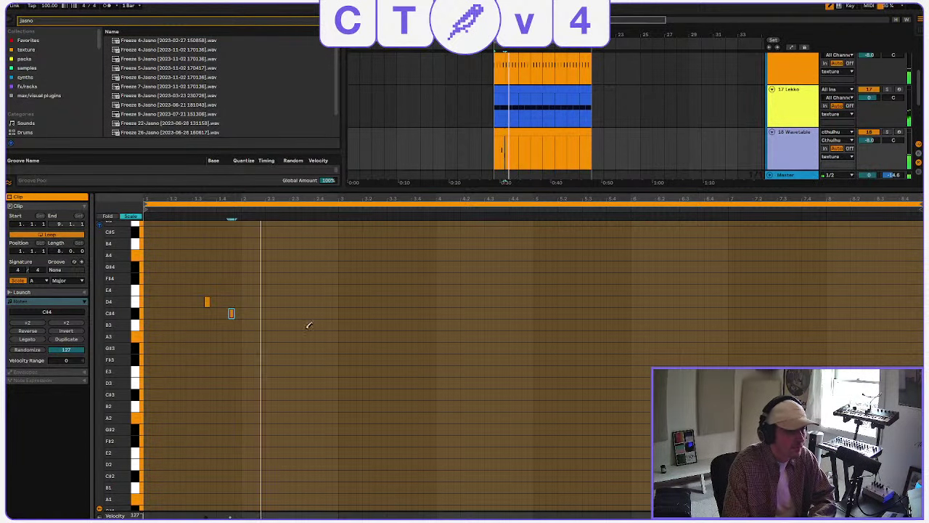
left_click(316, 371)
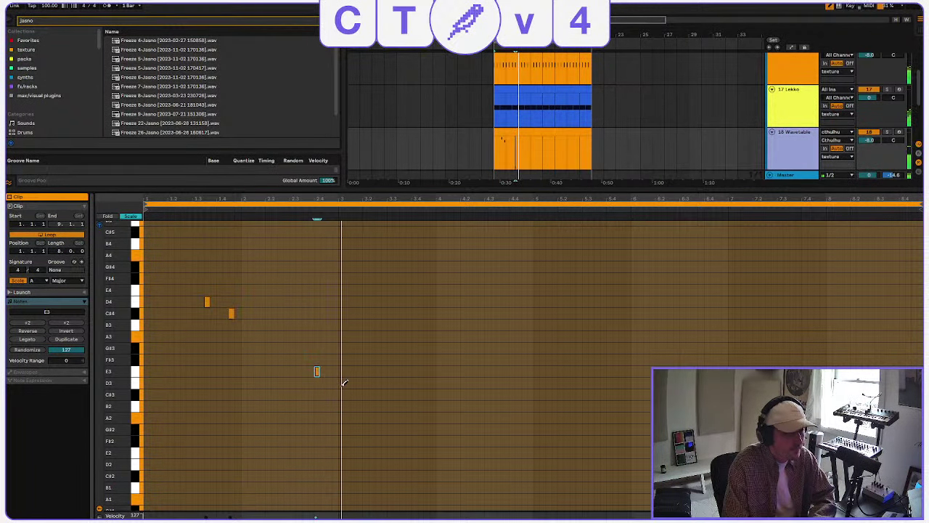
left_click(338, 386)
left_click_drag(338, 387, 138, 240)
key("ctrl+d")
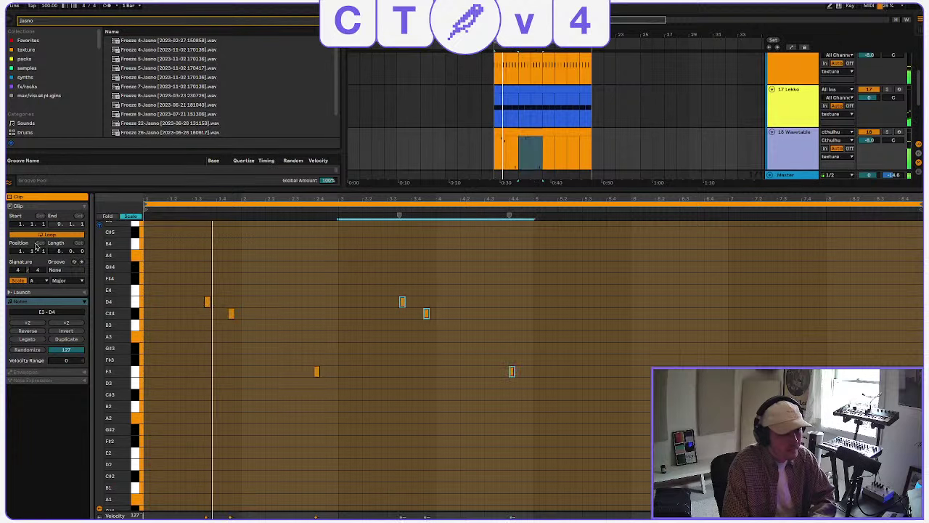
Vary the duplicated phrase by moving its first note to A3 and its last note to E4.
left_click(406, 326)
left_click_drag(402, 305, 402, 335)
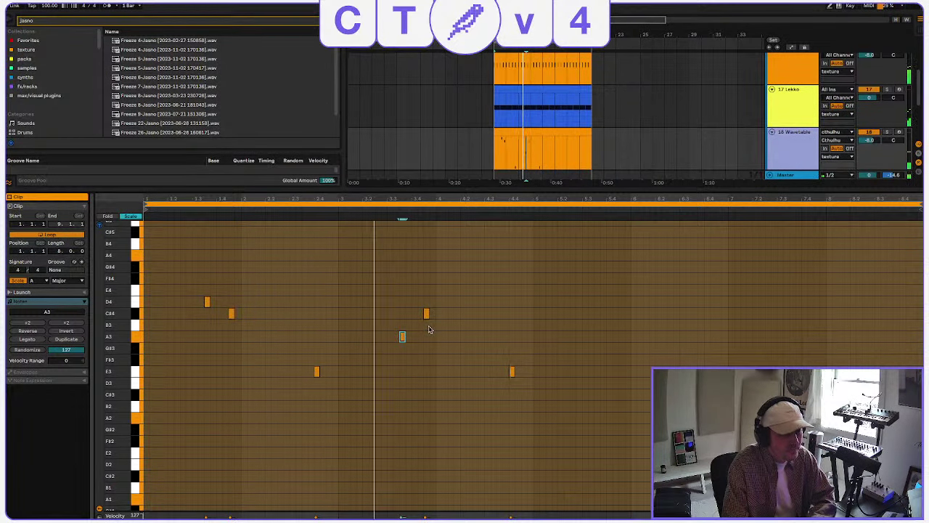
left_click(512, 371)
left_click_drag(512, 372, 512, 347)
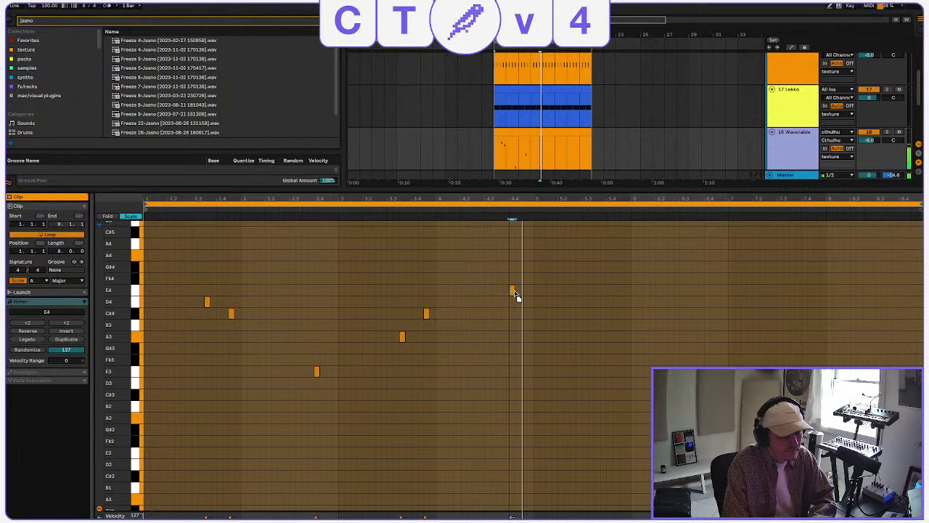
Duplicate the four-bar phrase into bars 5 to 8 of the Wavetable clip and select the Wavetable track.
key("ctrl+a")
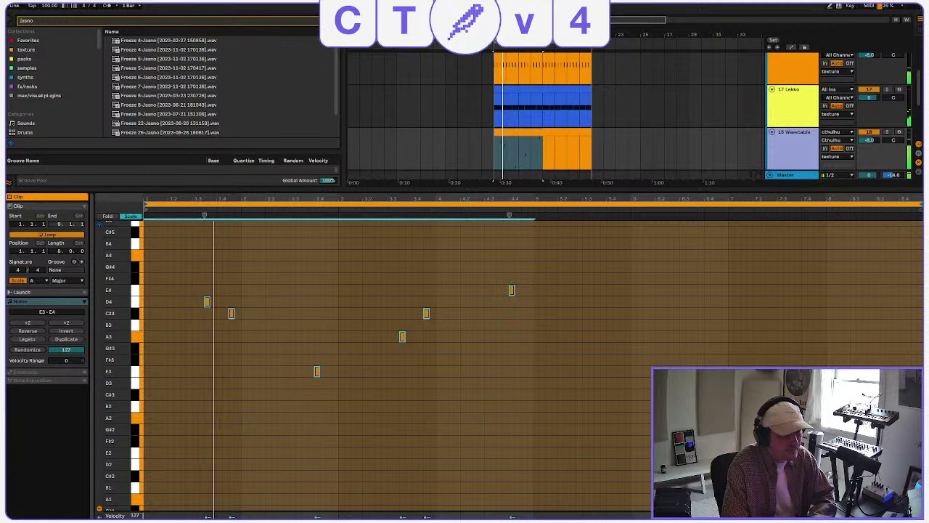
key("ctrl+d")
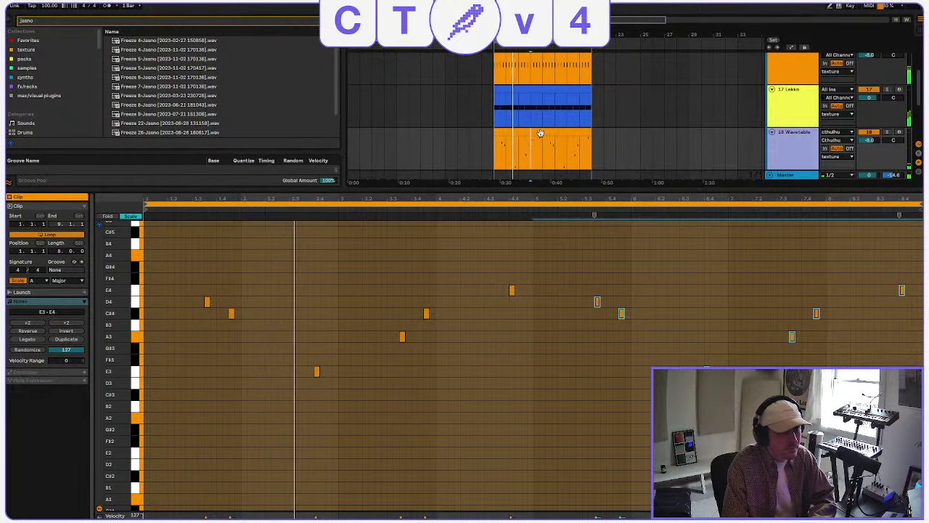
left_click(540, 133)
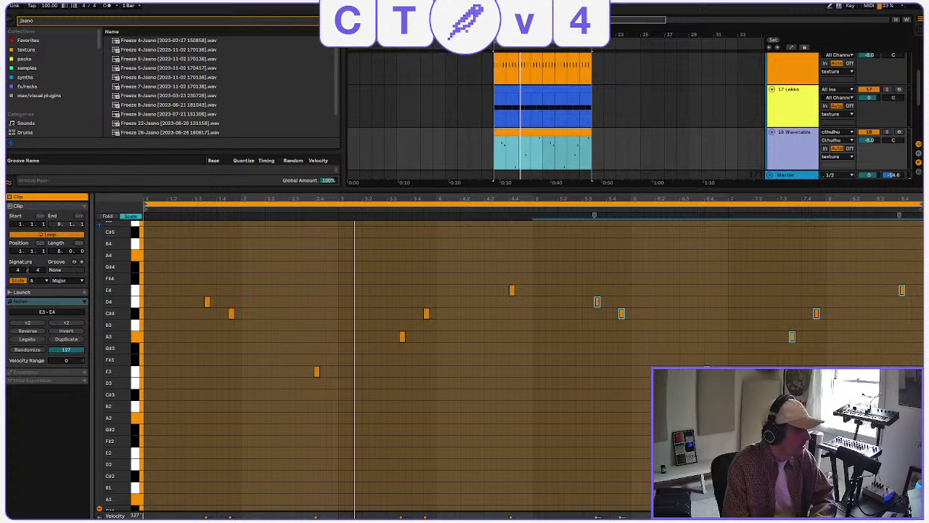
left_click(793, 156)
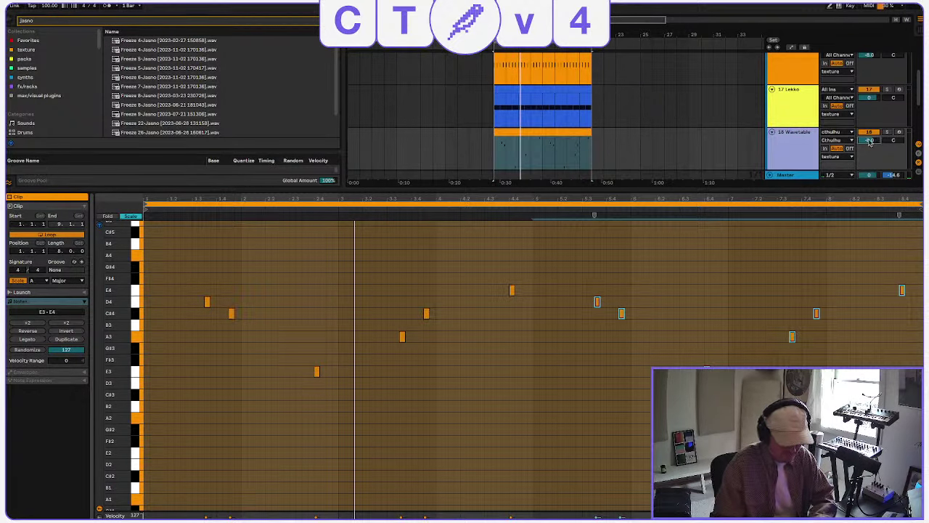
Search the browser for Utility and add the device to the Master track's effects chain.
left_click(811, 178)
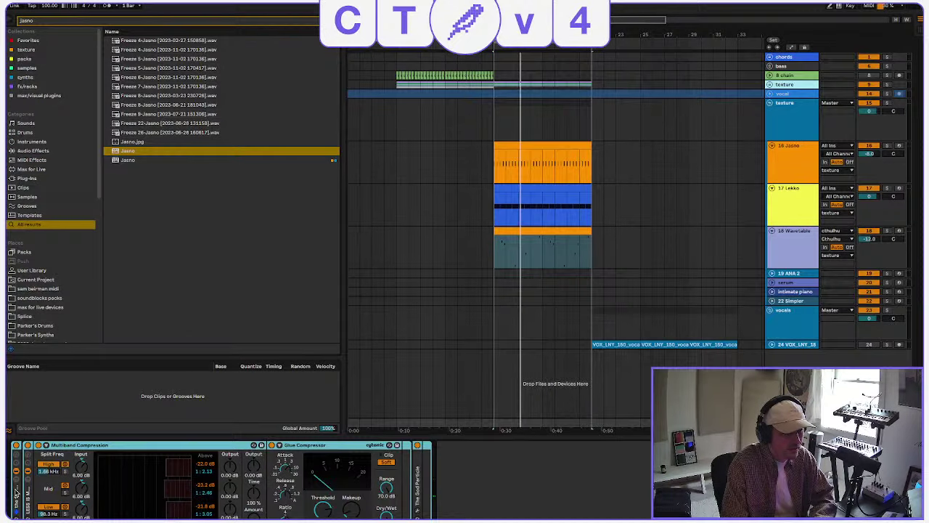
left_click(16, 492)
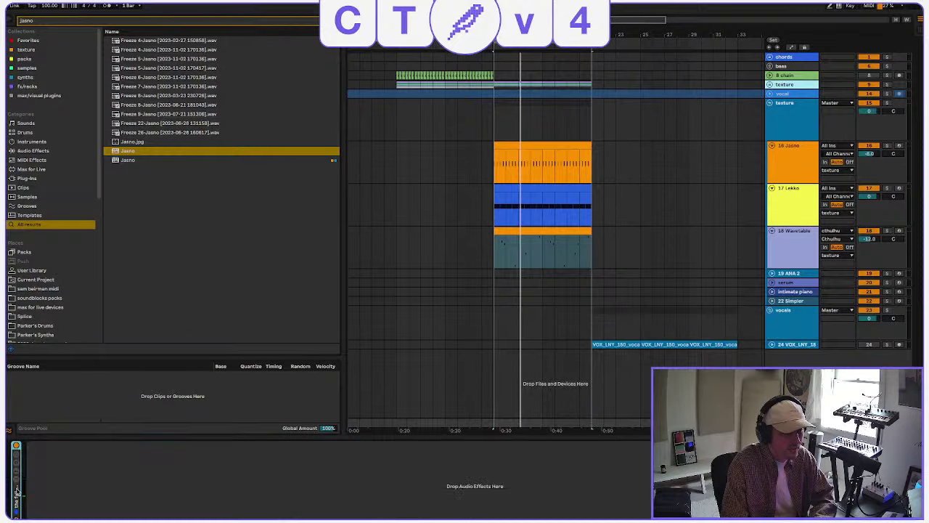
left_click(82, 21)
type("utilit")
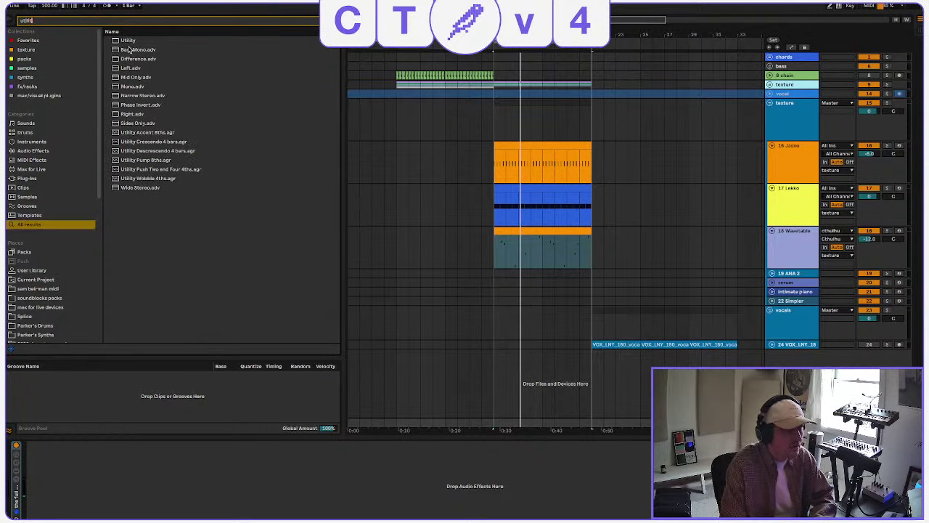
key("Down")
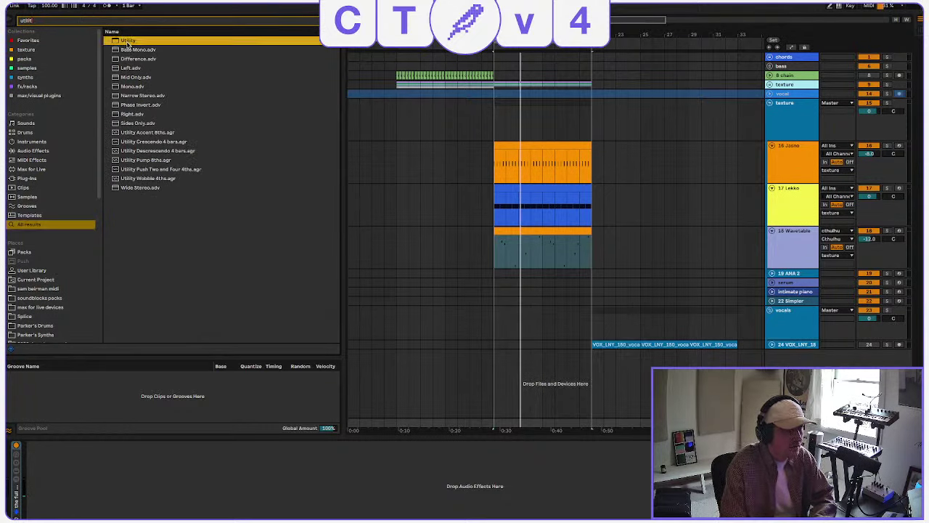
key("Return")
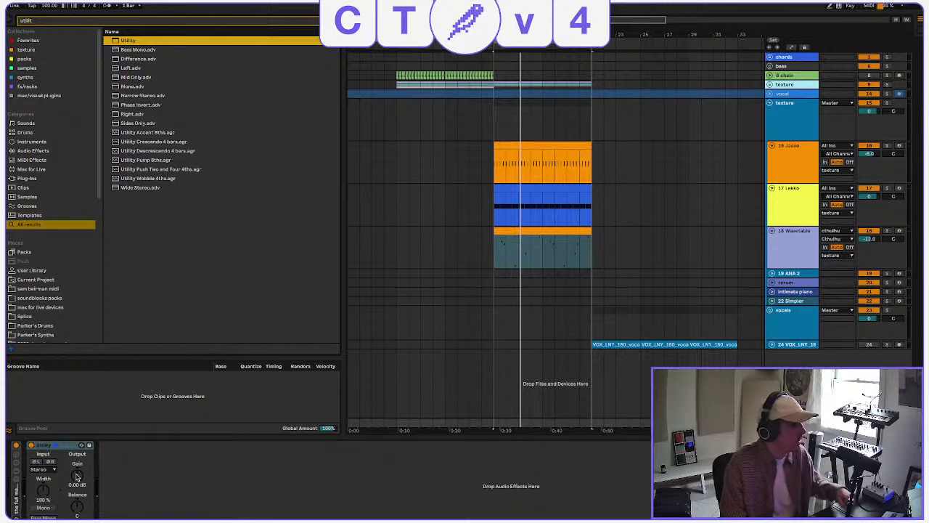
Audition the Wavetable track soloed and in the mix, and set its volume to -10 dB.
left_click(510, 232)
key("space")
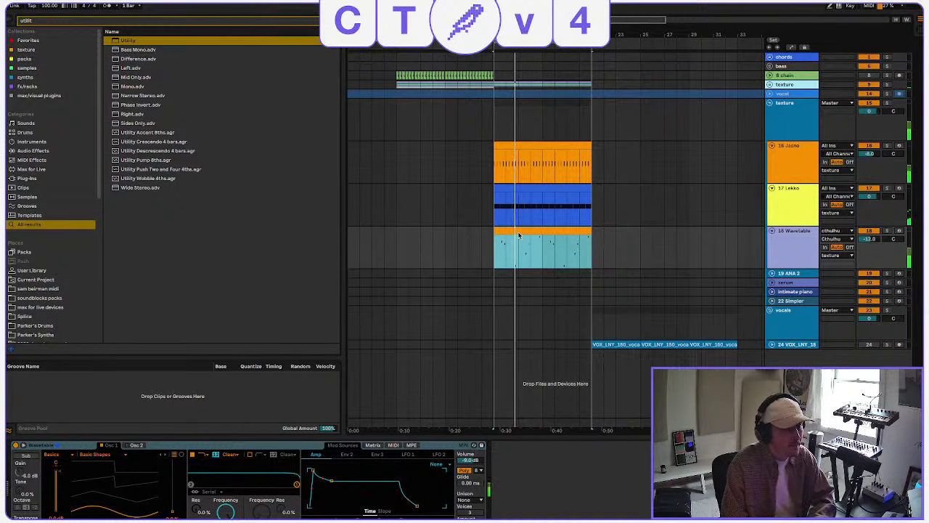
left_click(884, 232)
left_click(535, 233)
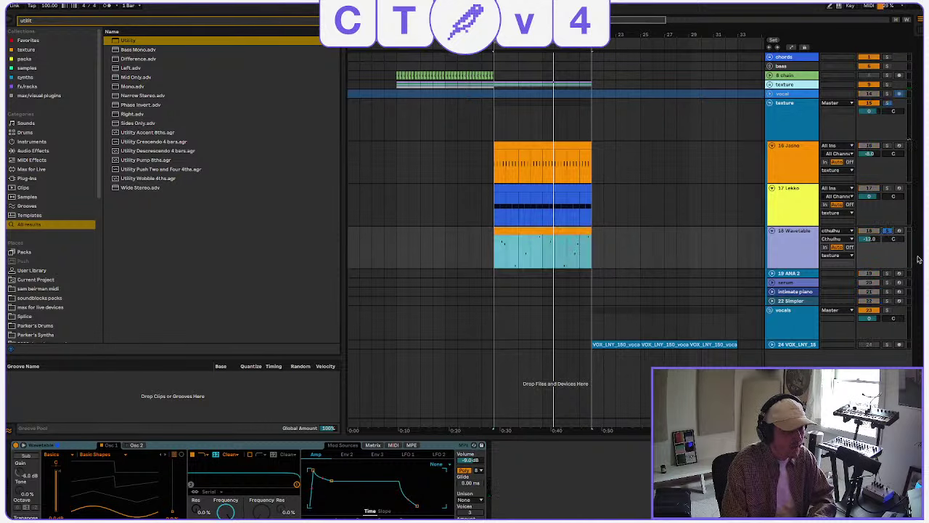
left_click(876, 242)
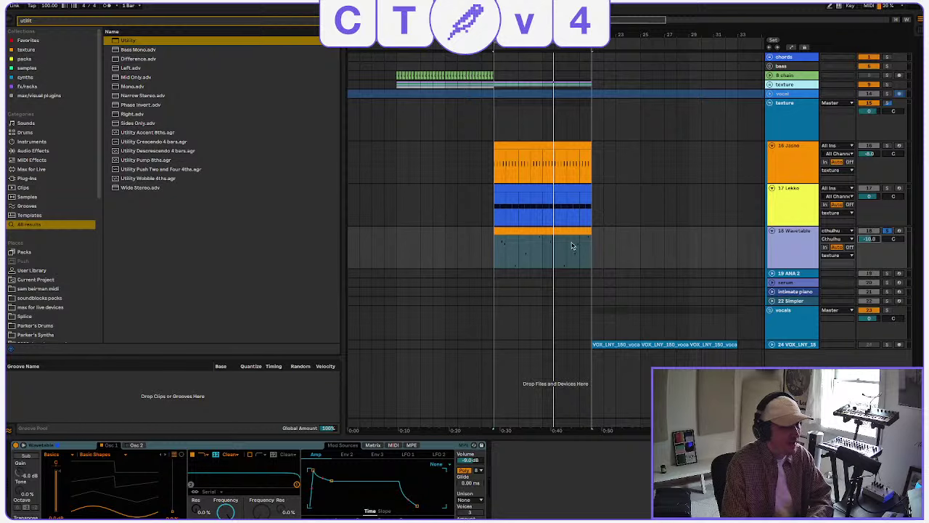
key("space")
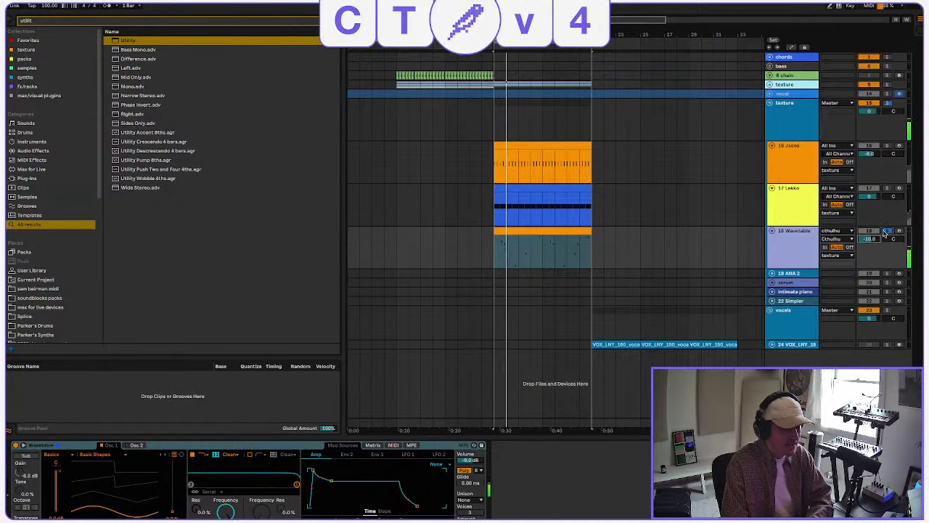
left_click(569, 231)
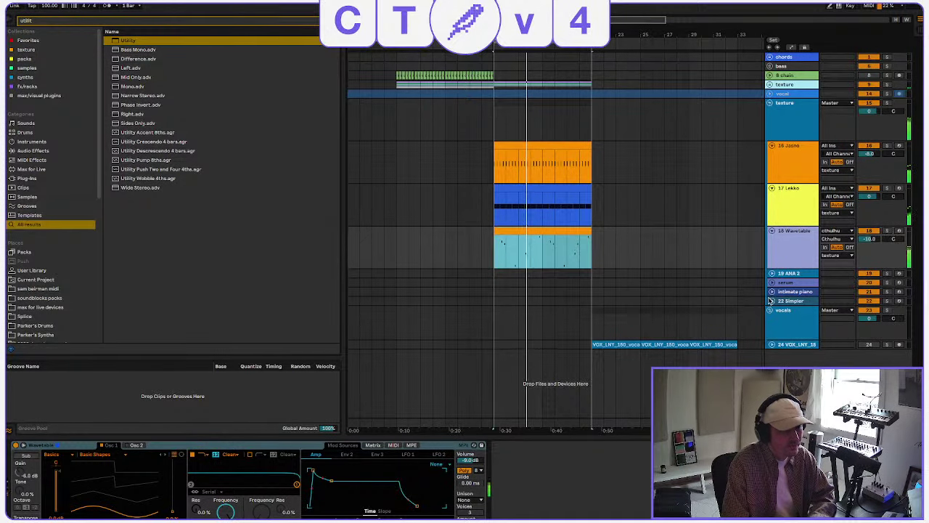
Copy the Wavetable clip to the intimate piano track and move that track directly below Wavetable.
left_click(499, 296)
left_click(501, 296)
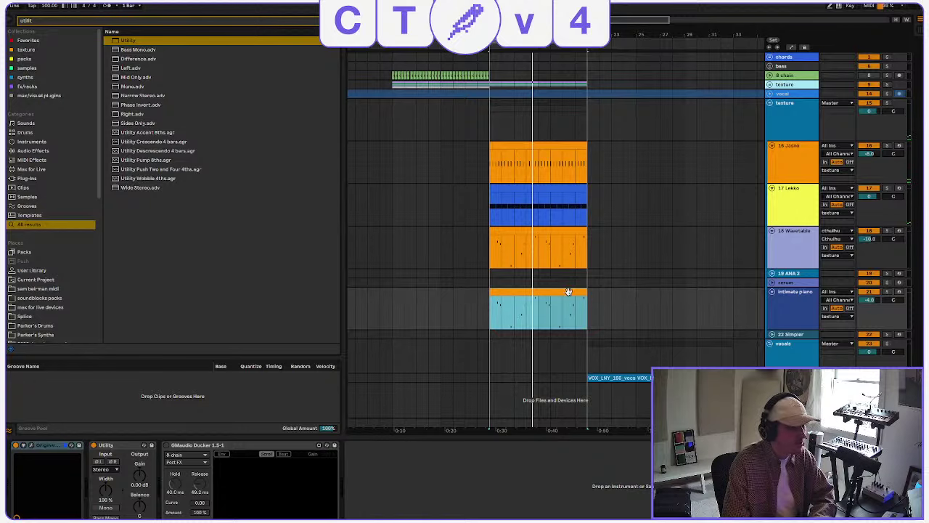
left_click_drag(797, 317, 797, 274)
left_click(796, 295)
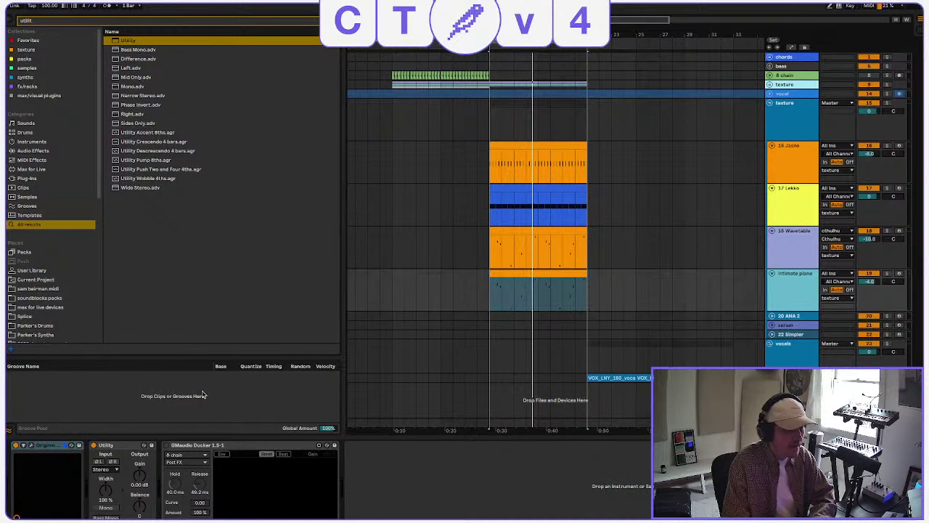
Check the Intimate Grand Piano instrument and delete all notes from the piano track's copied clip.
left_click(31, 453)
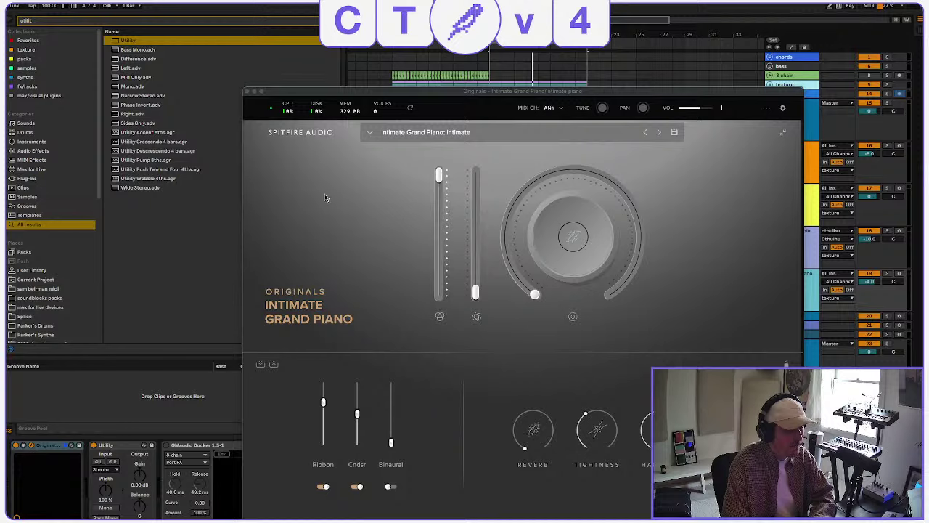
left_click(246, 92)
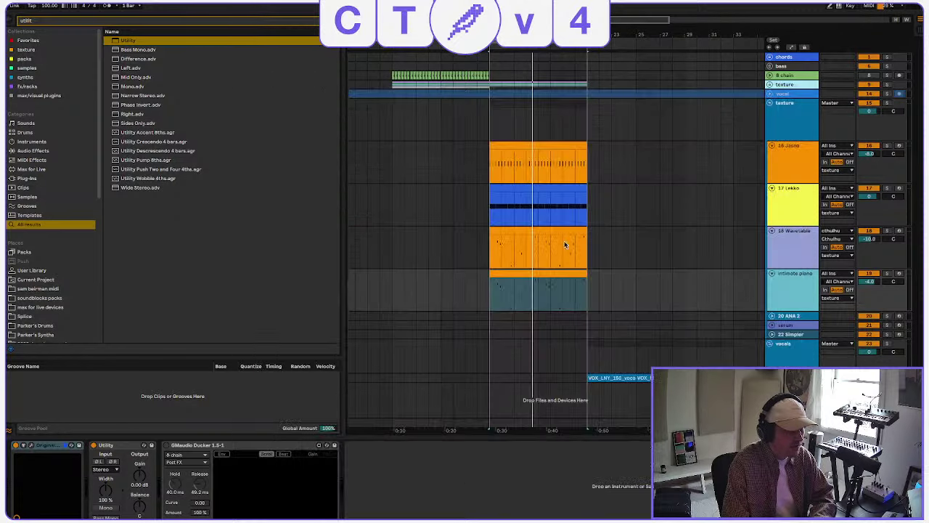
left_click(546, 271)
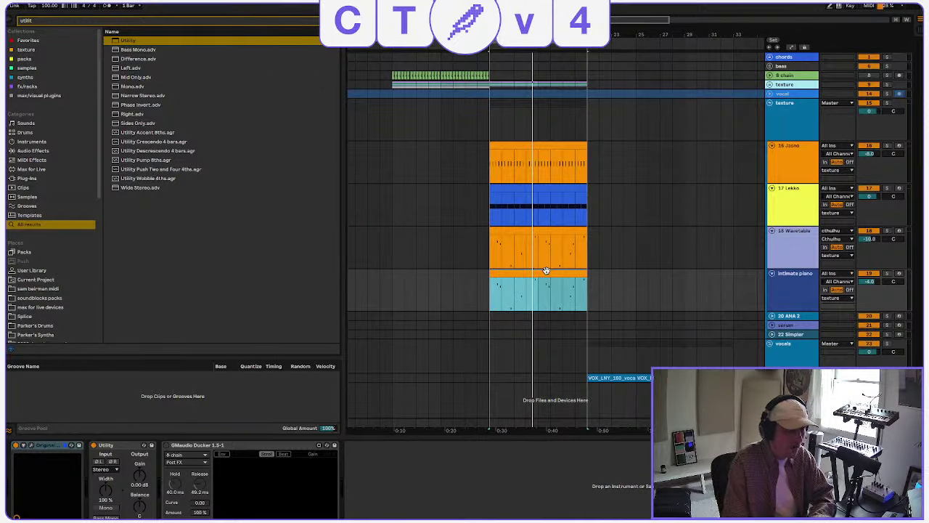
double_click(546, 273)
left_click_drag(154, 470, 866, 266)
key("Delete")
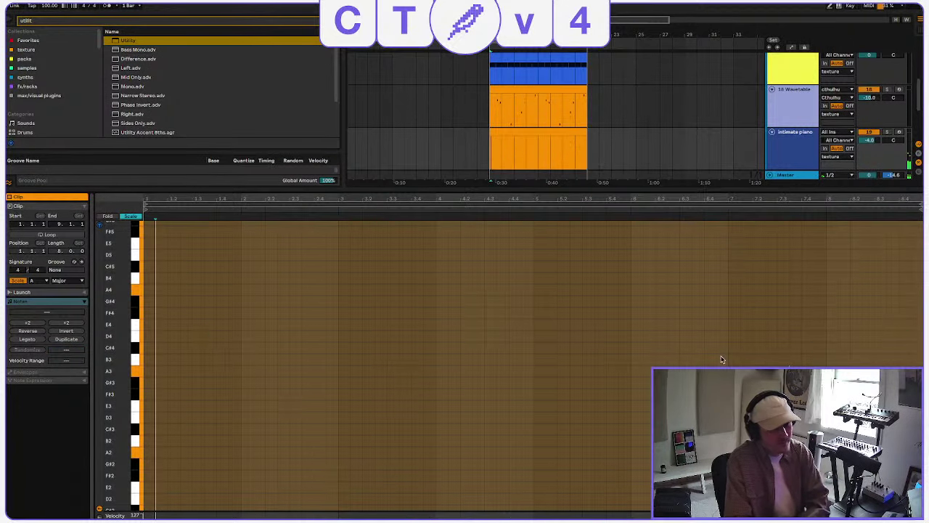
With the section playing, add short piano notes at A3 on beat 1 and E4 one eighth note after it.
key("space")
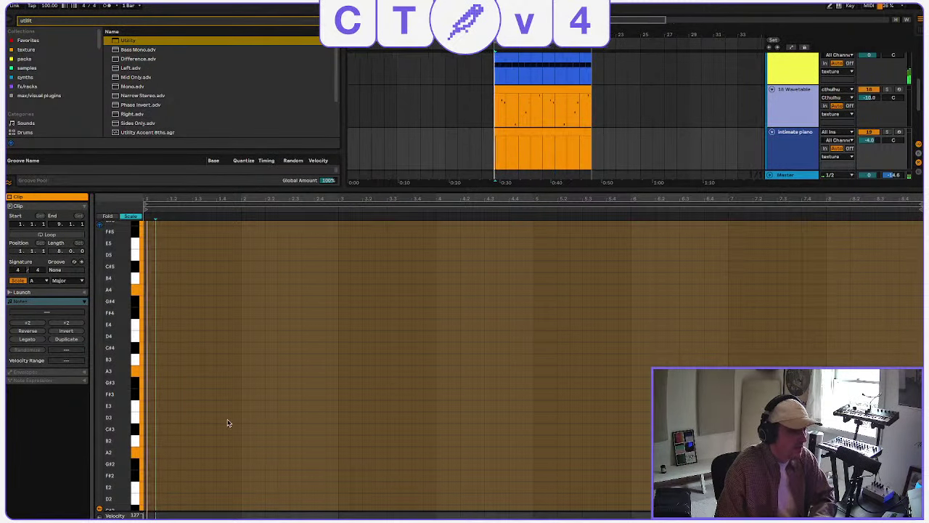
left_click(149, 383)
left_click(160, 359)
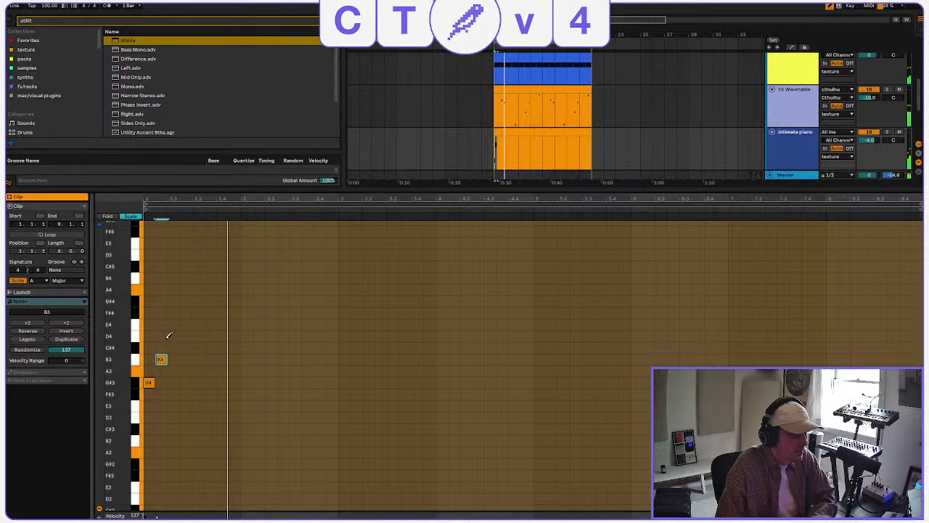
left_click(161, 335)
left_click(160, 359)
left_click(161, 324)
left_click(161, 335)
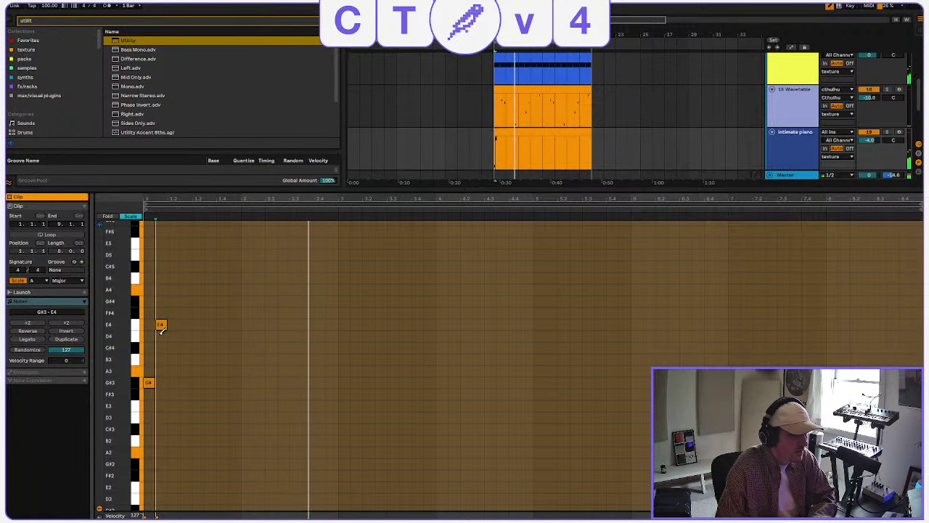
left_click(149, 383)
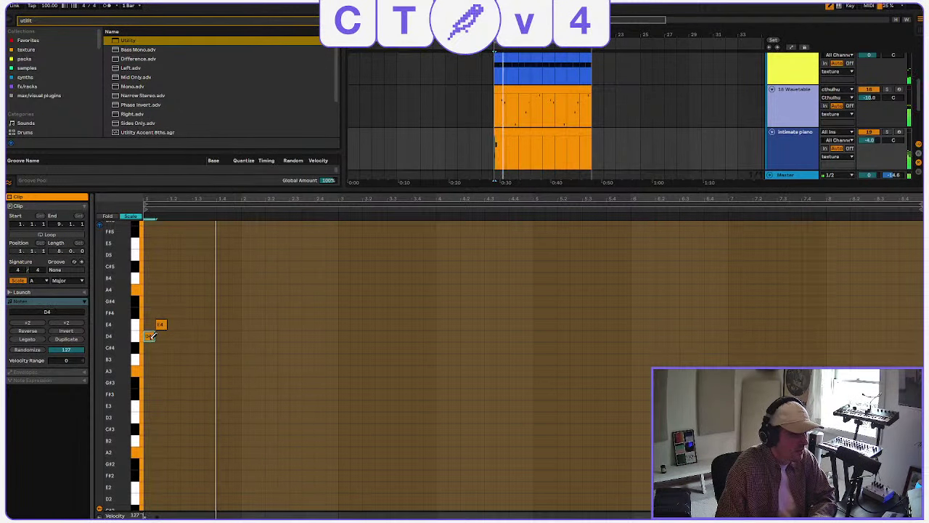
left_click(149, 370)
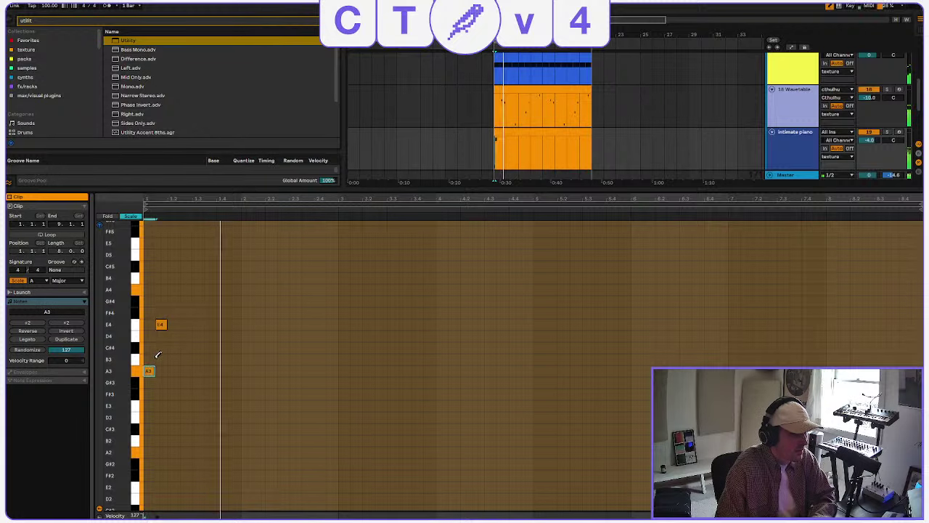
Add short piano notes at B4 on 1.3.3 and C#5 on 2.3.3.
left_click(209, 279)
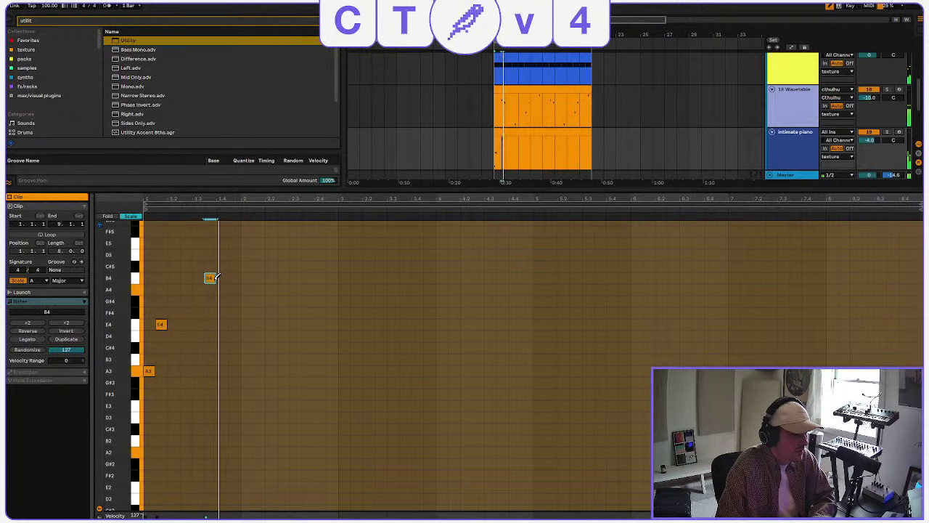
left_click(308, 304)
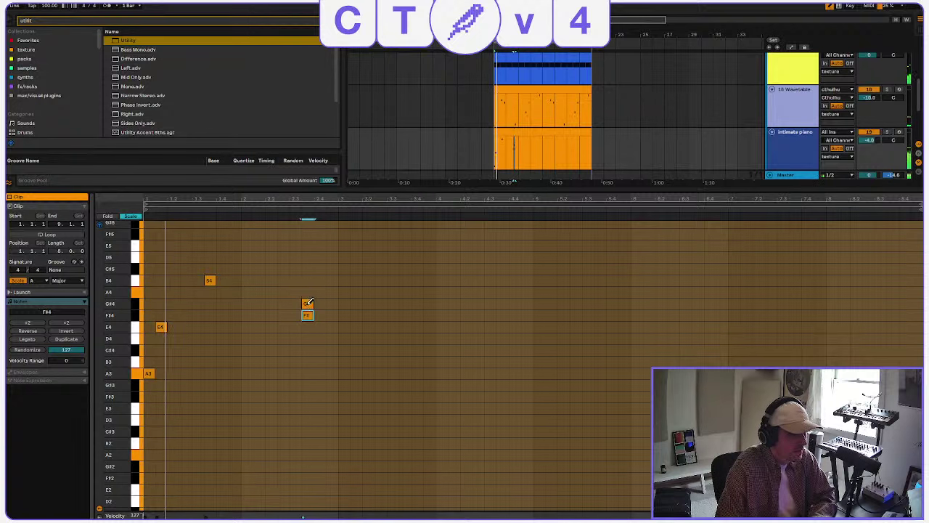
left_click_drag(307, 304, 307, 315)
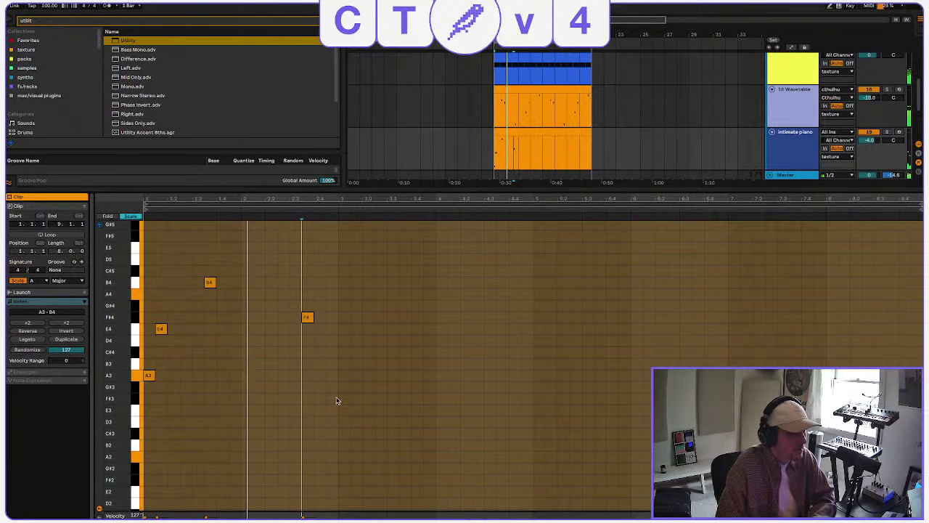
scroll(339, 400, "down", 1)
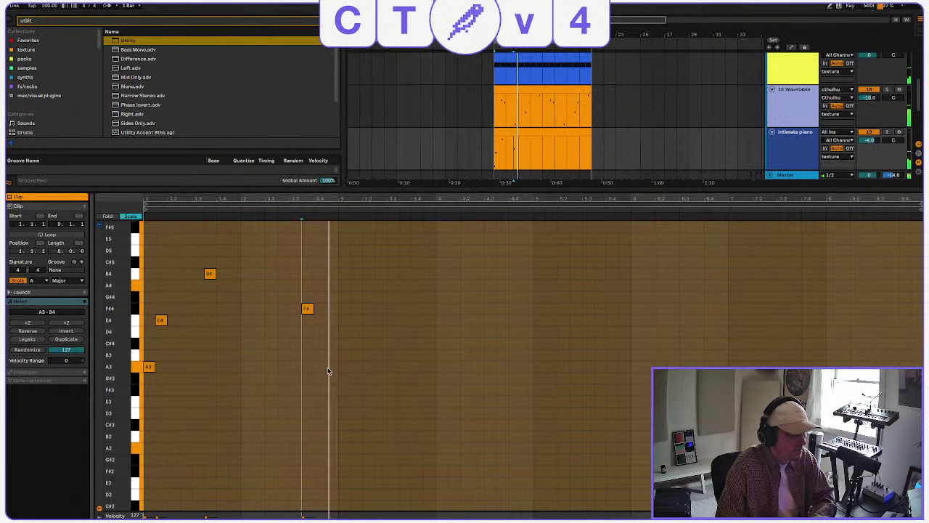
left_click_drag(308, 310, 308, 345)
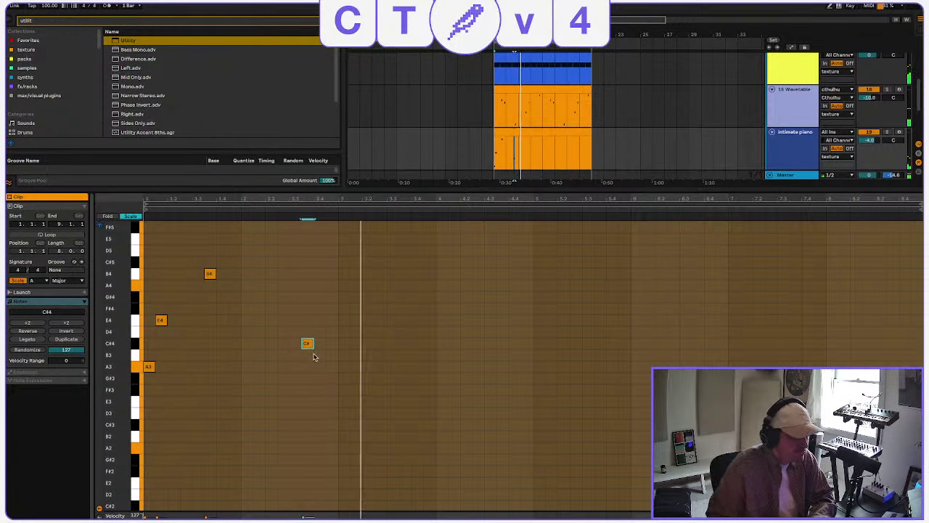
key("shift+Up")
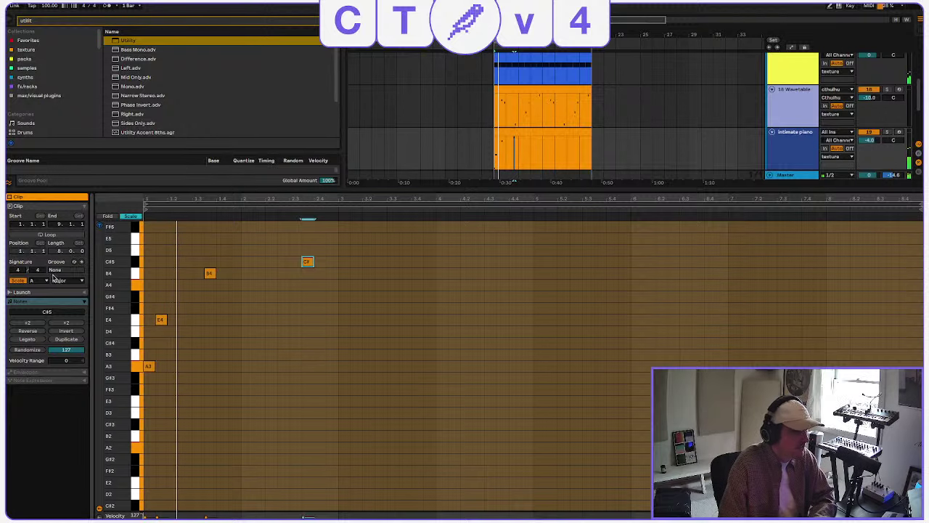
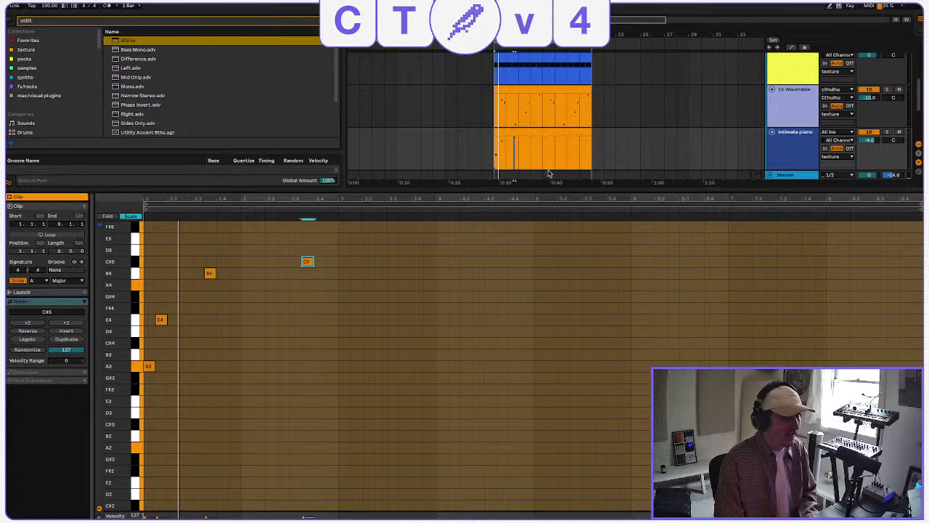
Play the section, set the piano track's volume to -12 dB, and duplicate the two-bar phrase into bars 3 and 4.
left_click(542, 134)
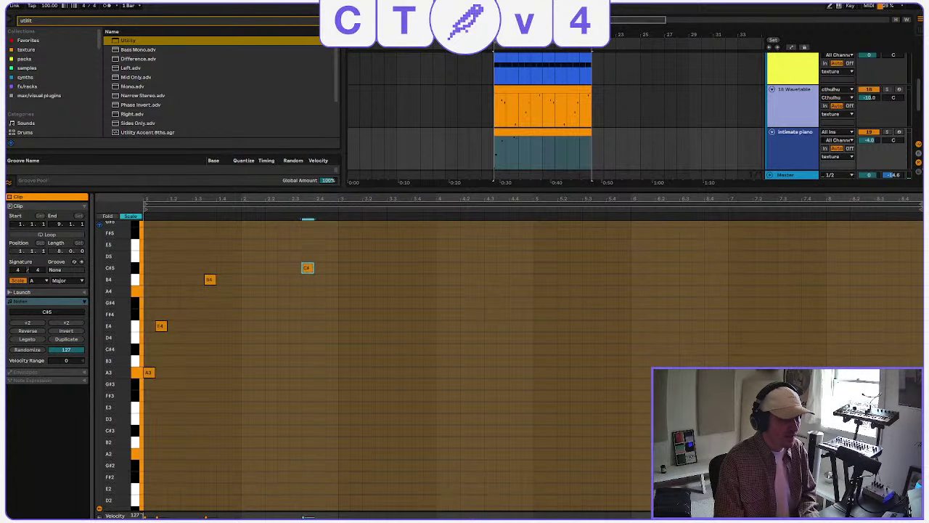
key("space")
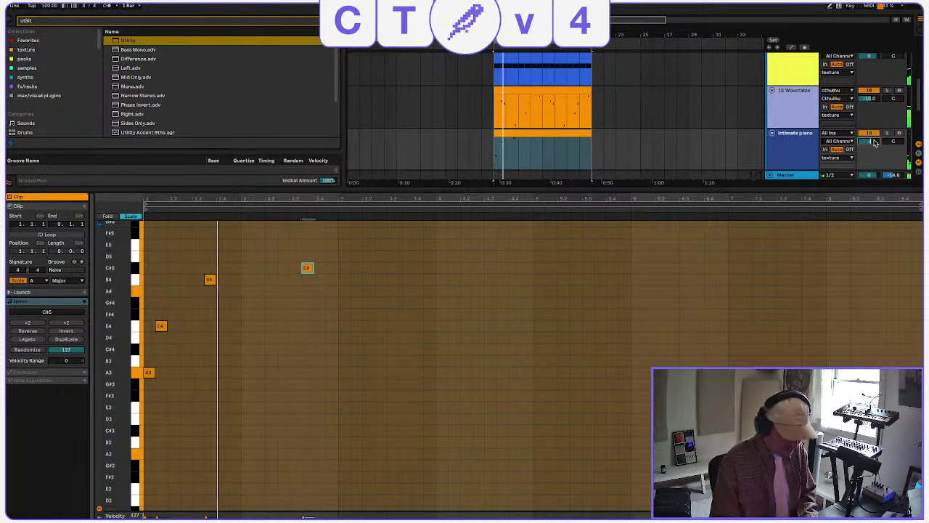
left_click(322, 404)
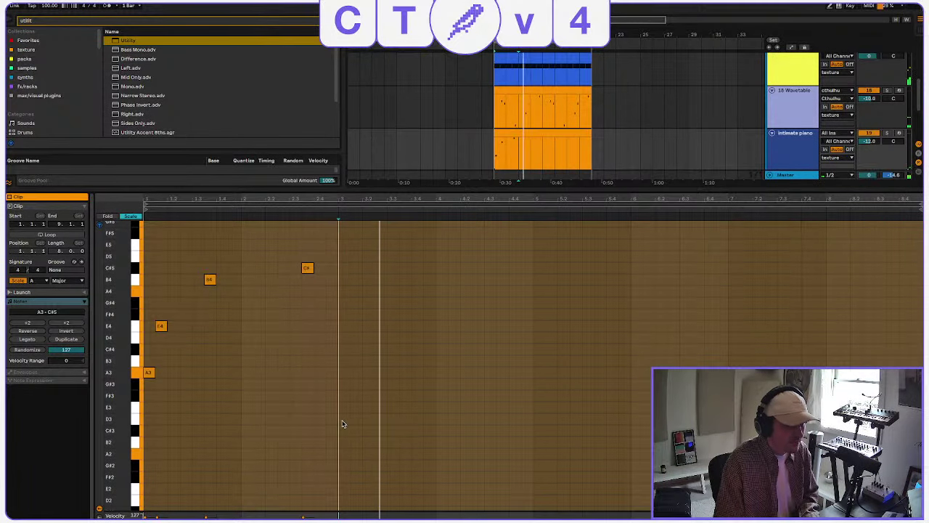
left_click_drag(338, 422, 145, 255)
key("ctrl+d")
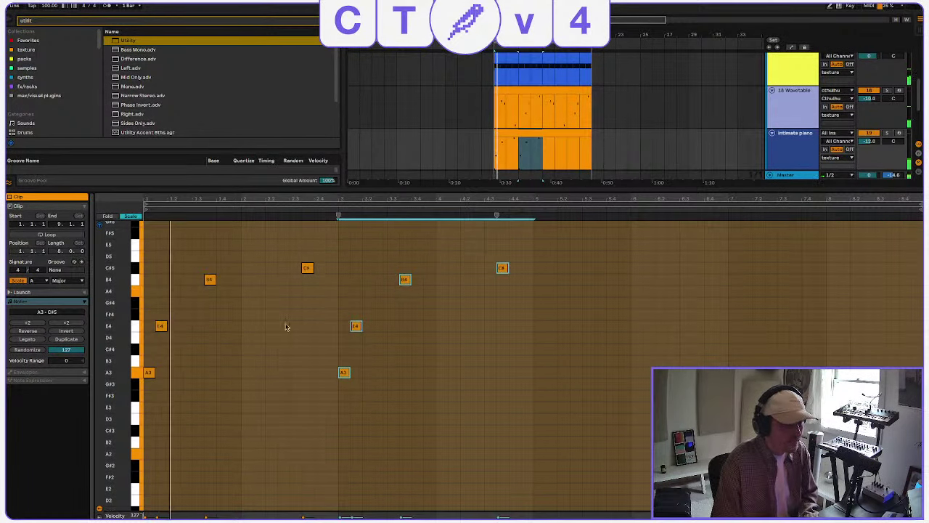
Move the duplicated piano phrase's first note to B4, and try its second note at A4 before undoing that move.
left_click(344, 373)
left_click_drag(343, 373, 344, 280)
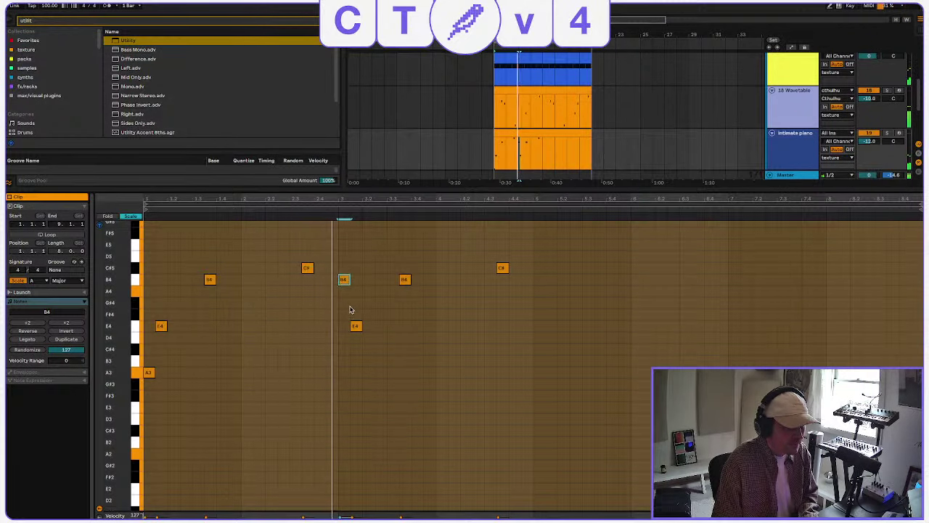
left_click_drag(356, 326, 356, 291)
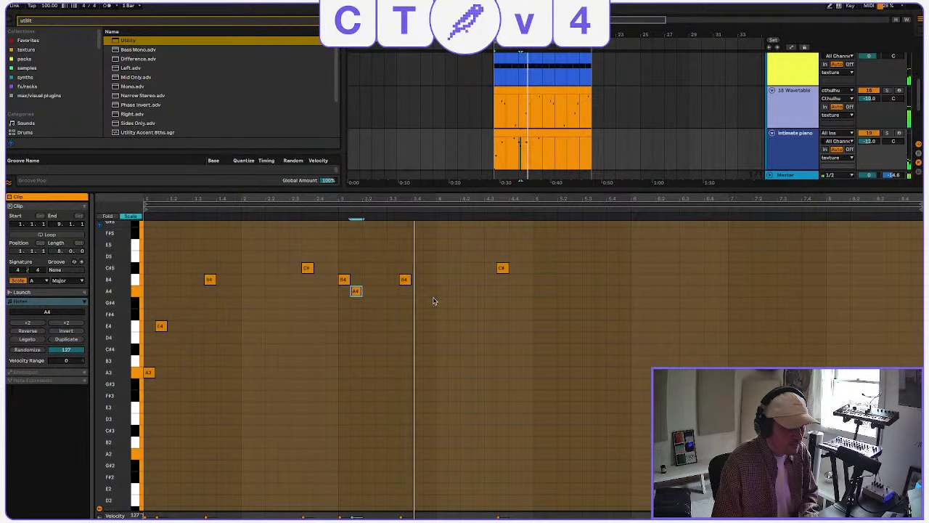
key("ctrl+z")
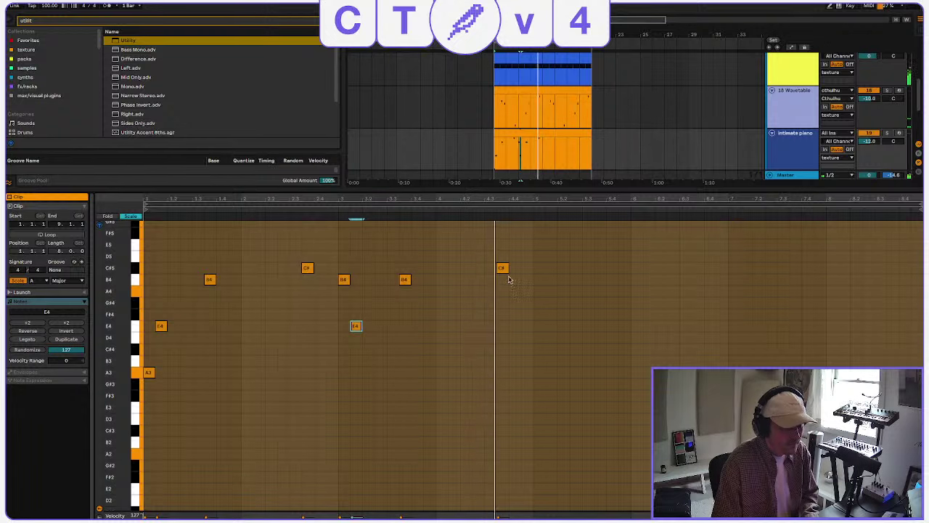
Lower the piano note in bar 4 to G#4 and duplicate the clip's first four bars over the rest of the section.
left_click_drag(500, 285, 502, 305)
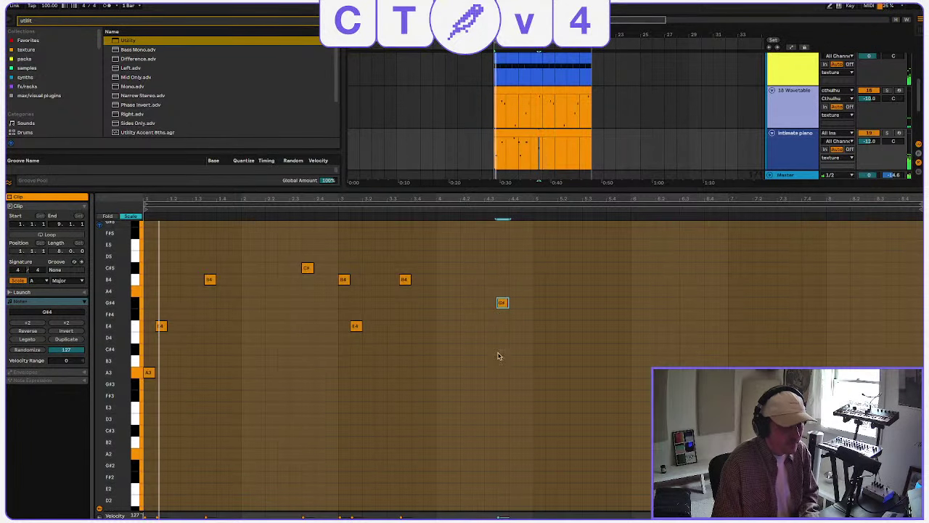
left_click_drag(544, 153, 495, 156)
key("ctrl+d")
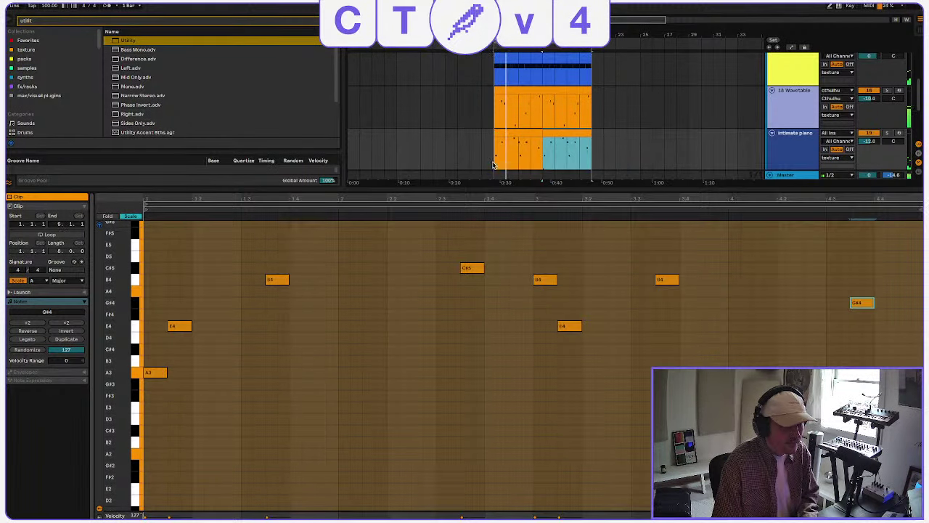
left_click_drag(568, 190, 556, 500)
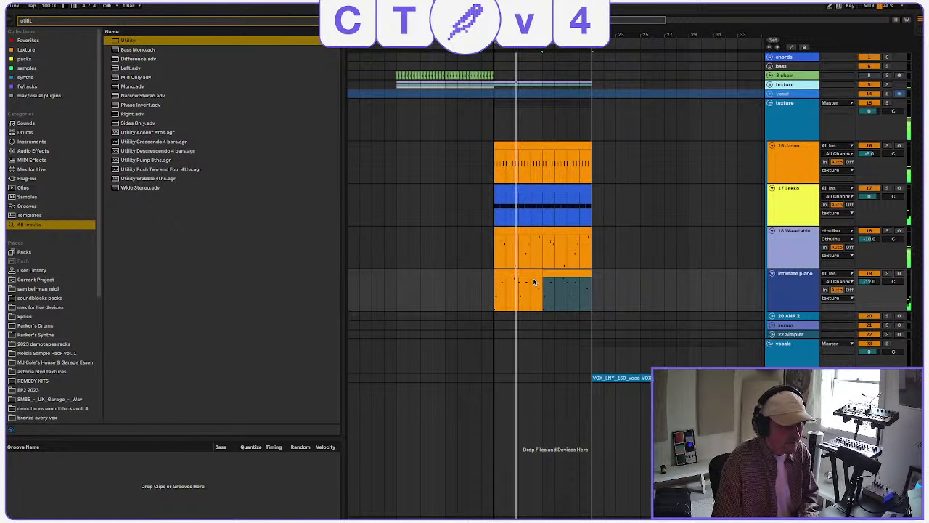
left_click_drag(539, 272, 554, 269)
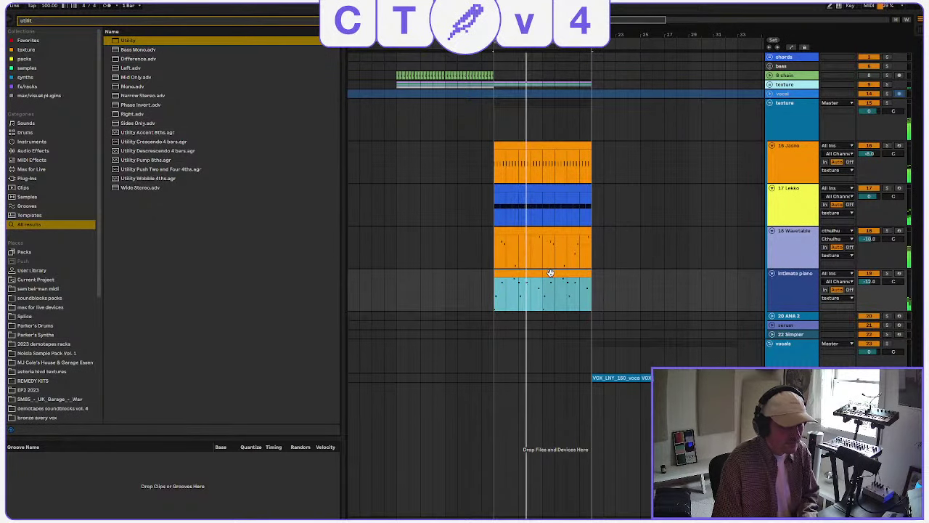
Listen through the layered section while selecting the Wavetable, piano and vocal clips, and unfold the Simpler track.
left_click(637, 378)
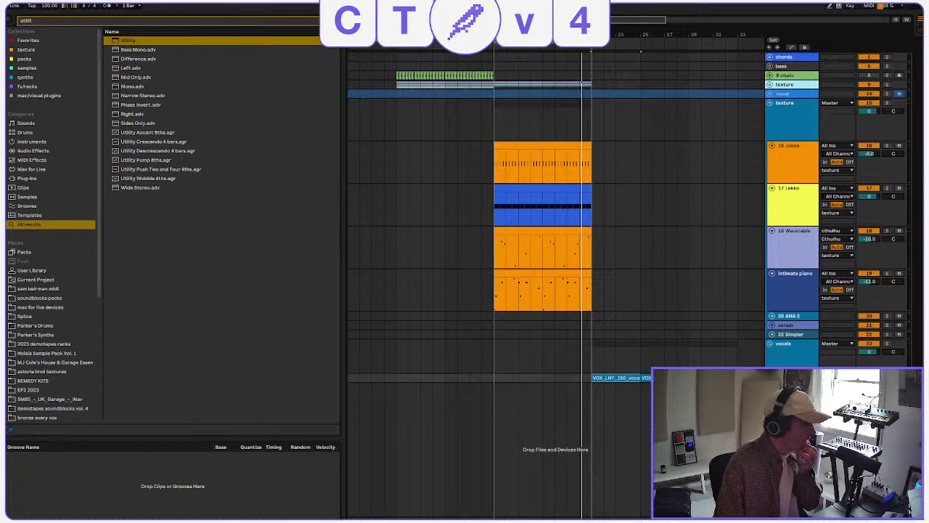
left_click(498, 250)
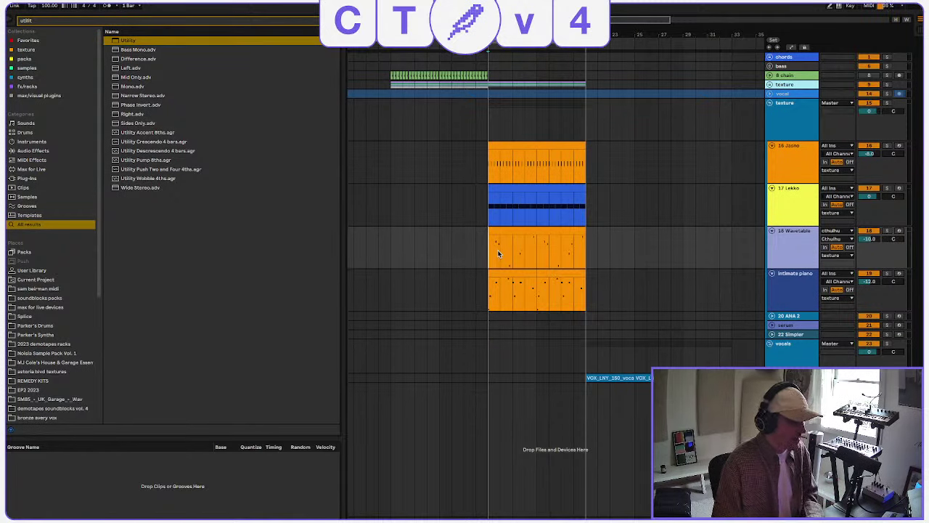
left_click(504, 232)
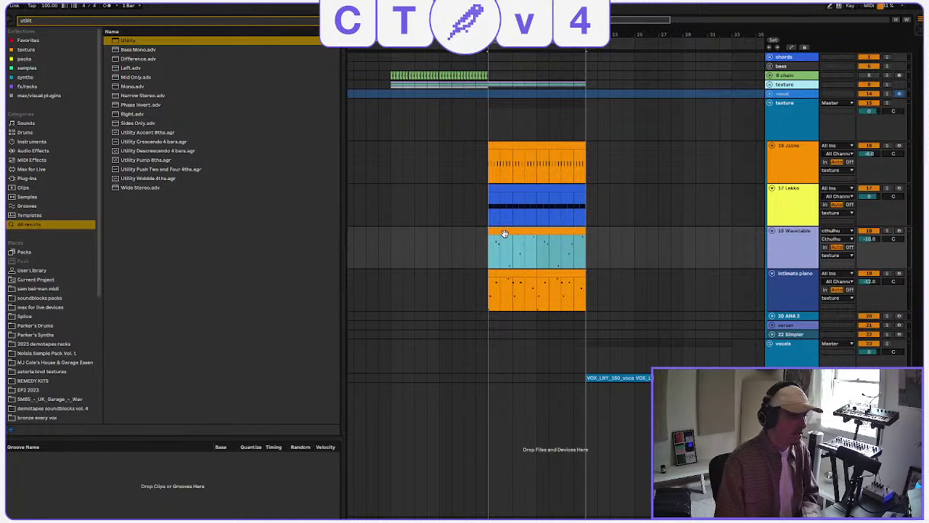
left_click(563, 273)
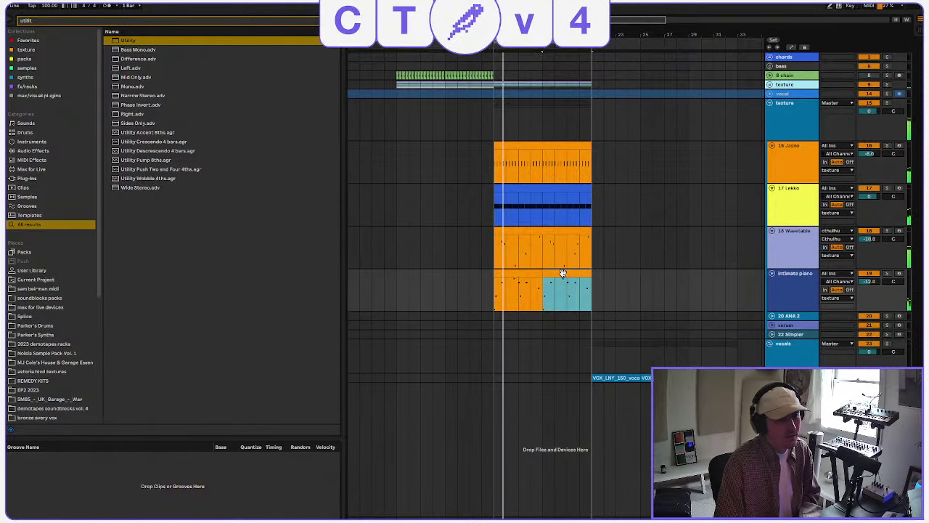
left_click(772, 335)
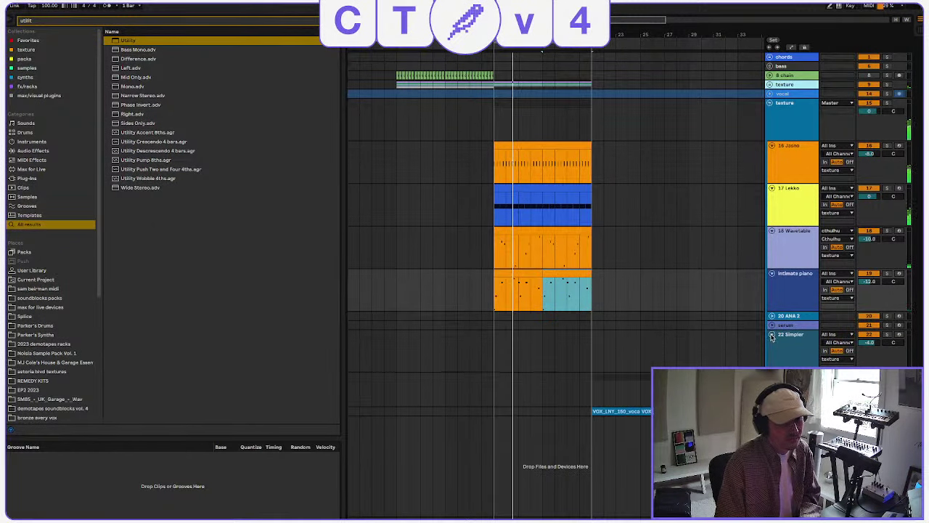
left_click(536, 272)
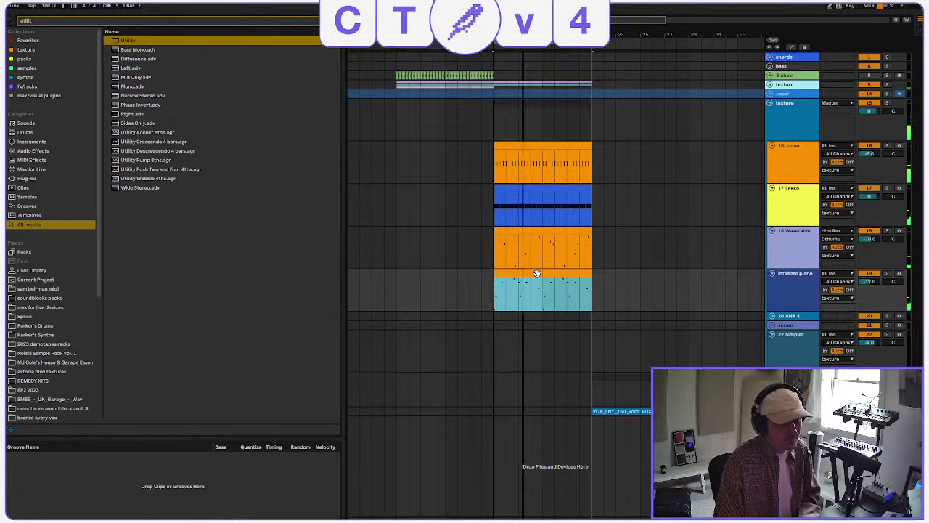
left_click(531, 231)
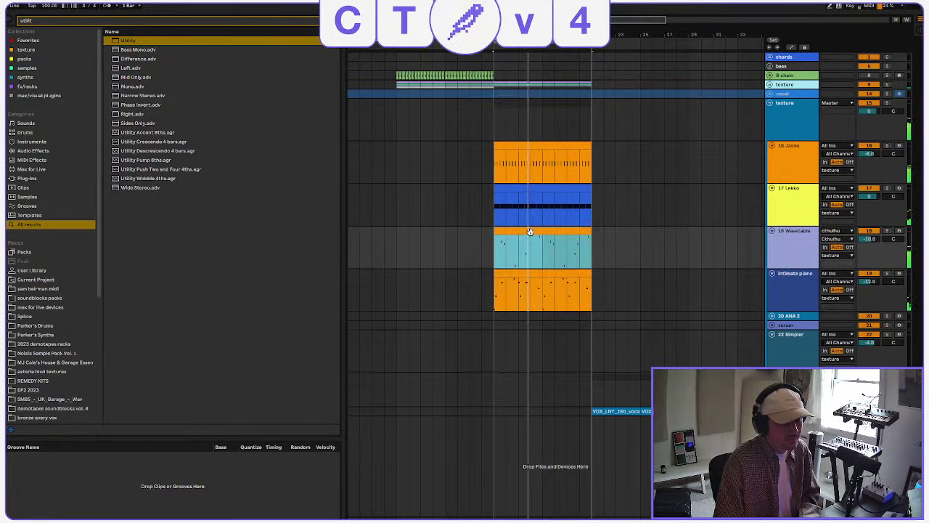
left_click(621, 411)
key("space")
Search the browser for "vox a" and audition the frozen start_again vocal hook files numbered 47 to 49.
left_click(41, 22)
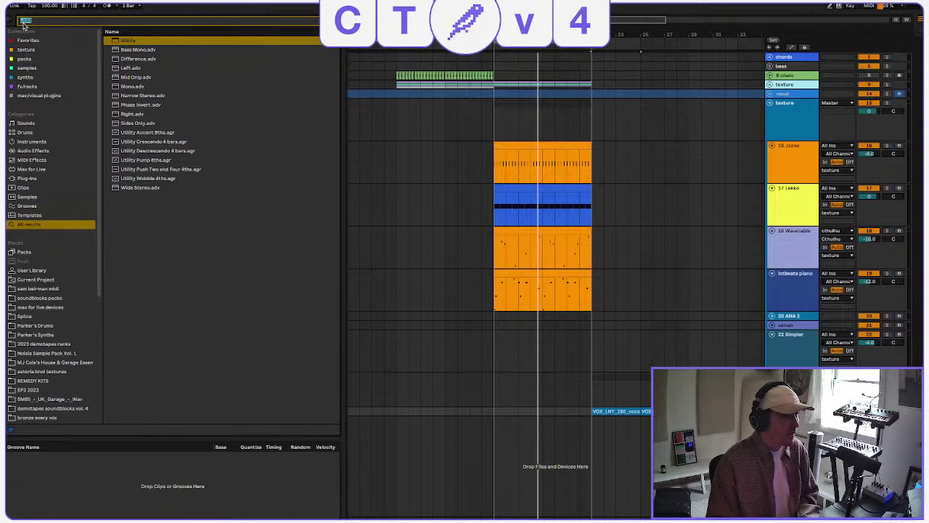
type("x a")
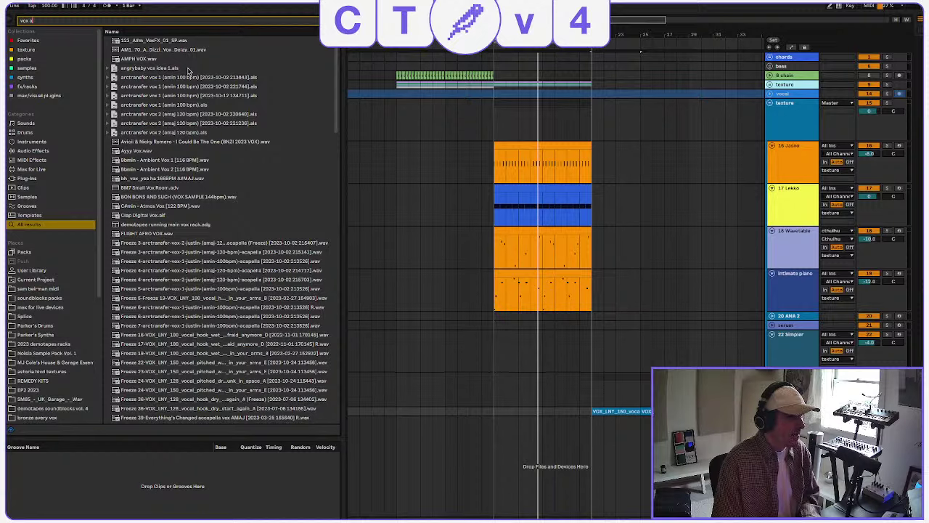
scroll(197, 246, "down", 10)
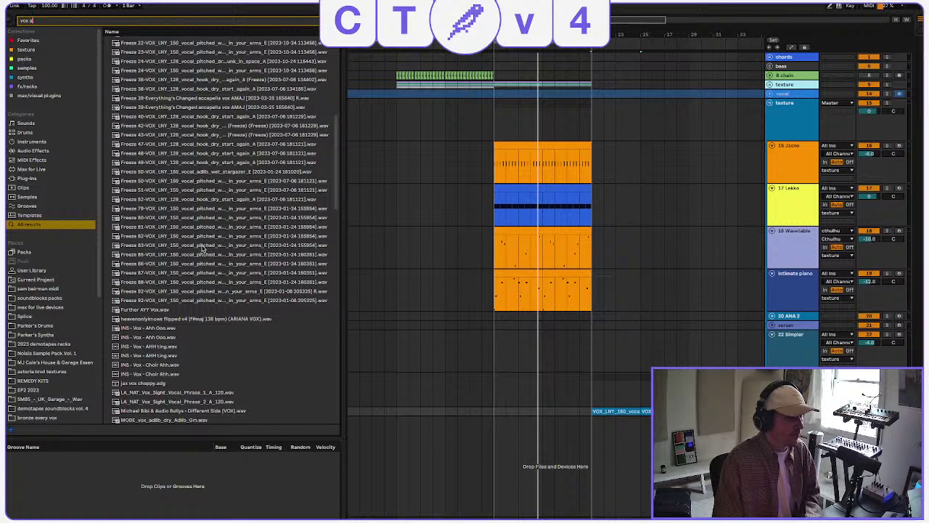
left_click(193, 146)
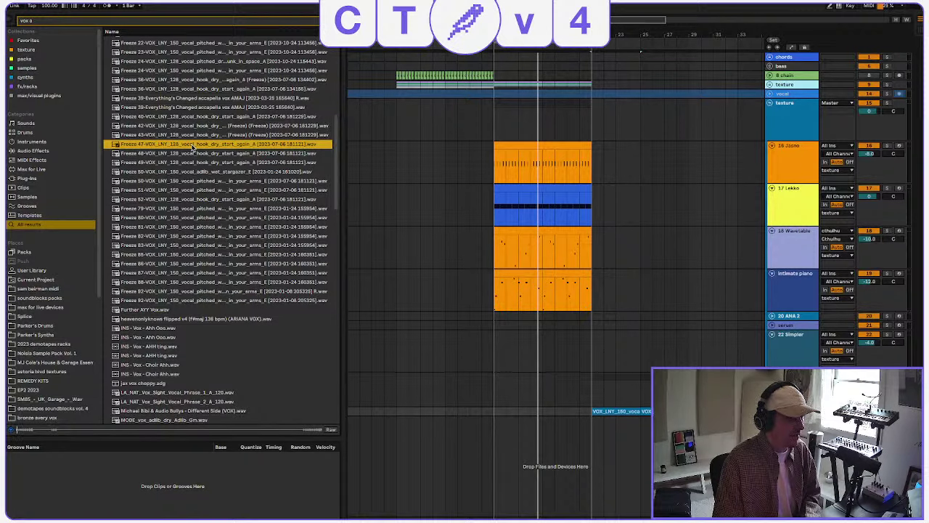
left_click(190, 154)
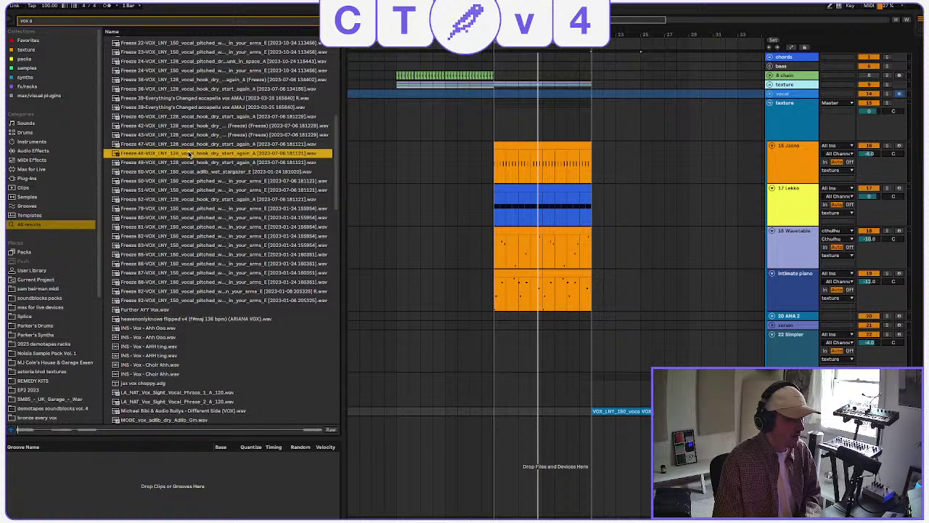
left_click(187, 162)
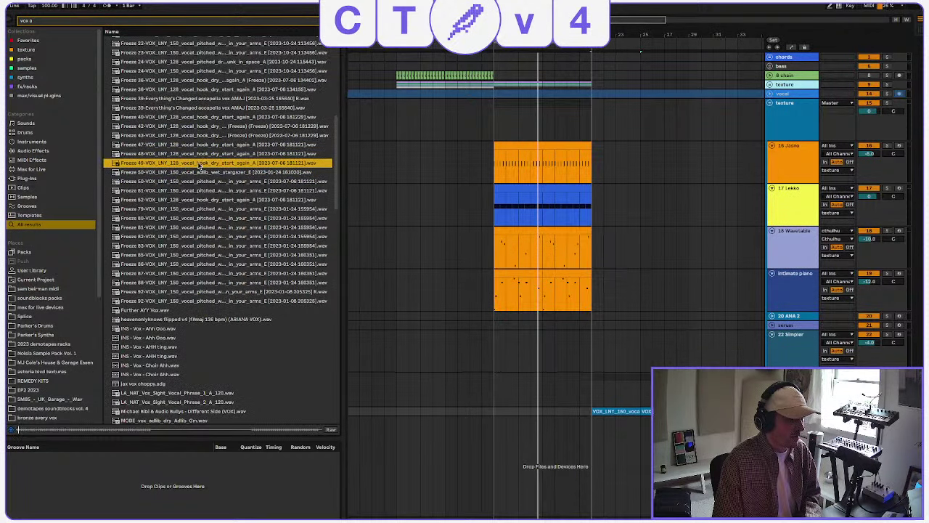
Audition VOX_LNY_100_vocal_adlib_wet_ahh_elwood_A.wav and place it at bar 21 on the audio track holding the vocal clips.
scroll(194, 227, "down", 5)
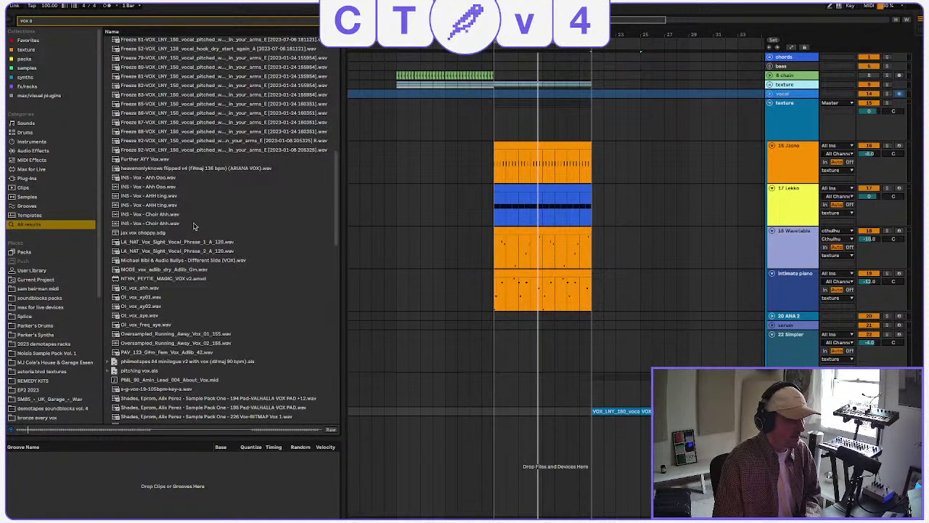
scroll(201, 268, "down", 10)
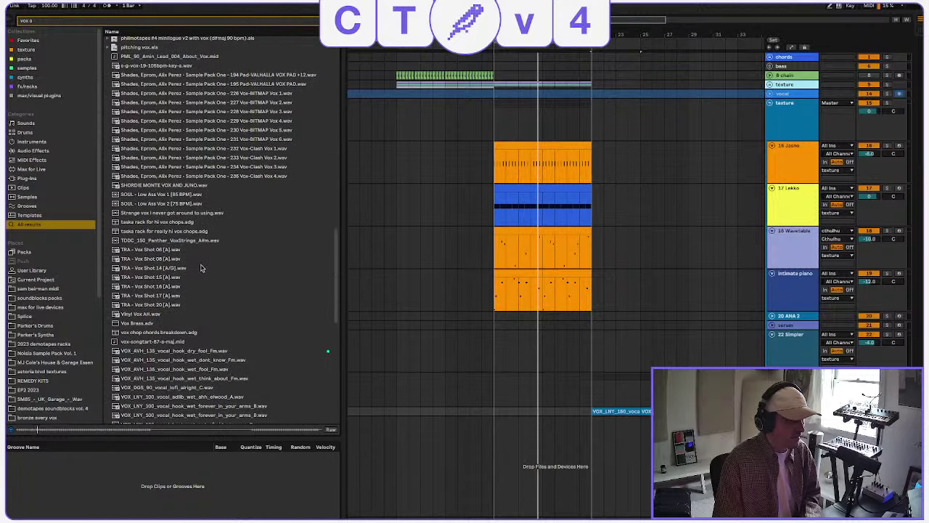
scroll(201, 268, "down", 5)
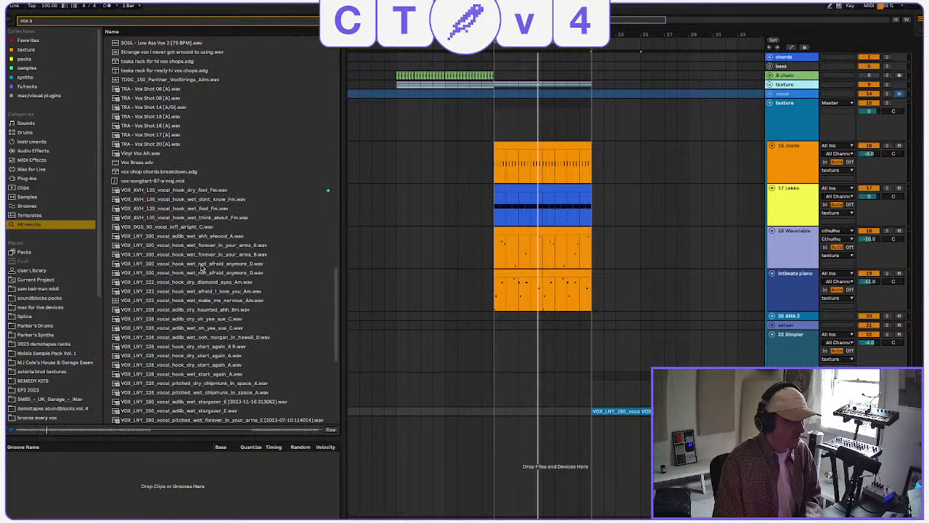
left_click(198, 237)
left_click_drag(194, 240, 592, 412)
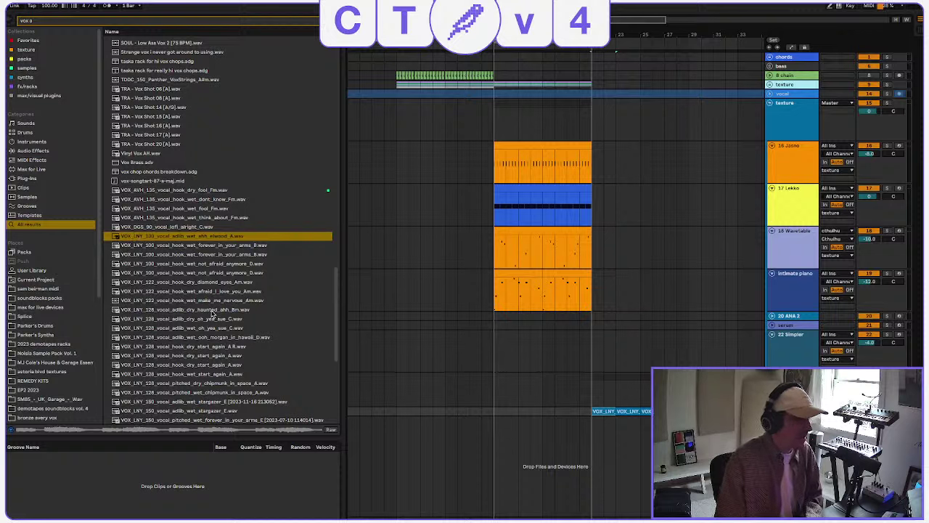
Place VOX_LNY_128_vocal_hook_dry_start_again_A.wav at bar 25 on the vocal audio track and unfold that track.
left_click(206, 357)
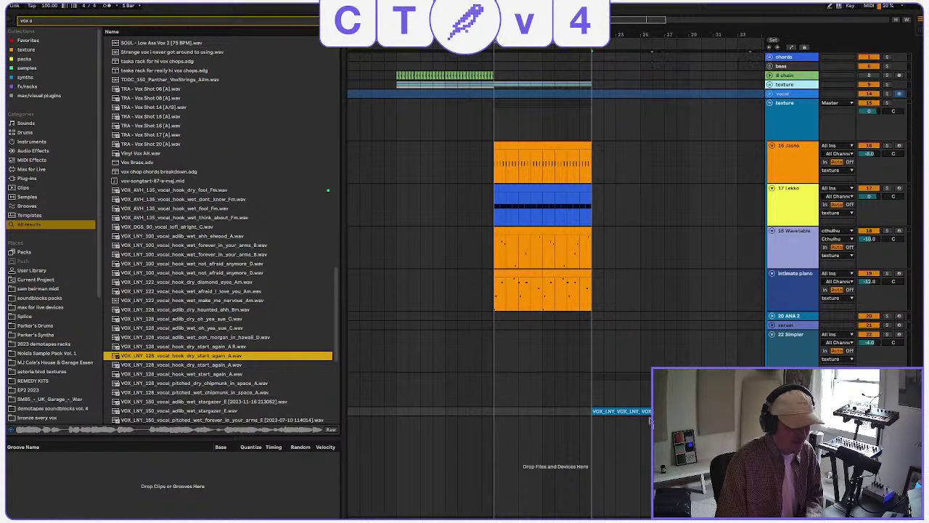
left_click(633, 411)
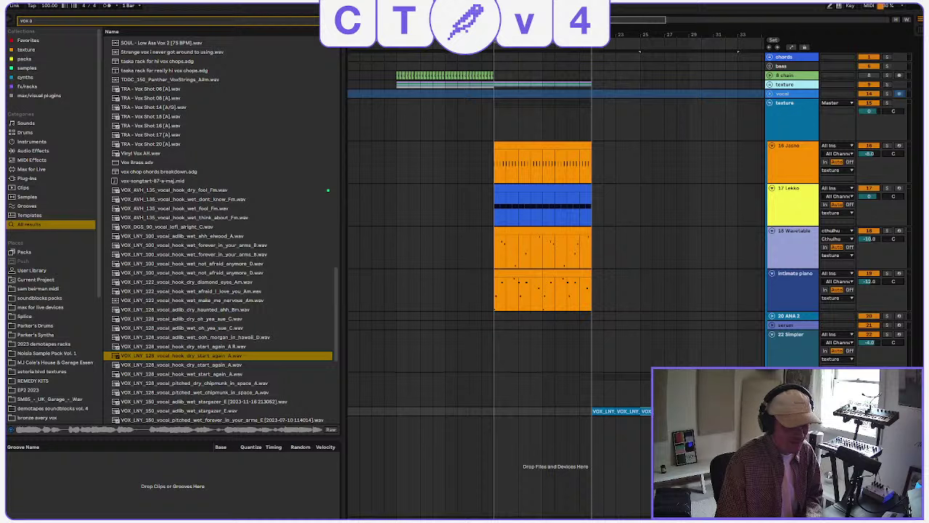
key("u")
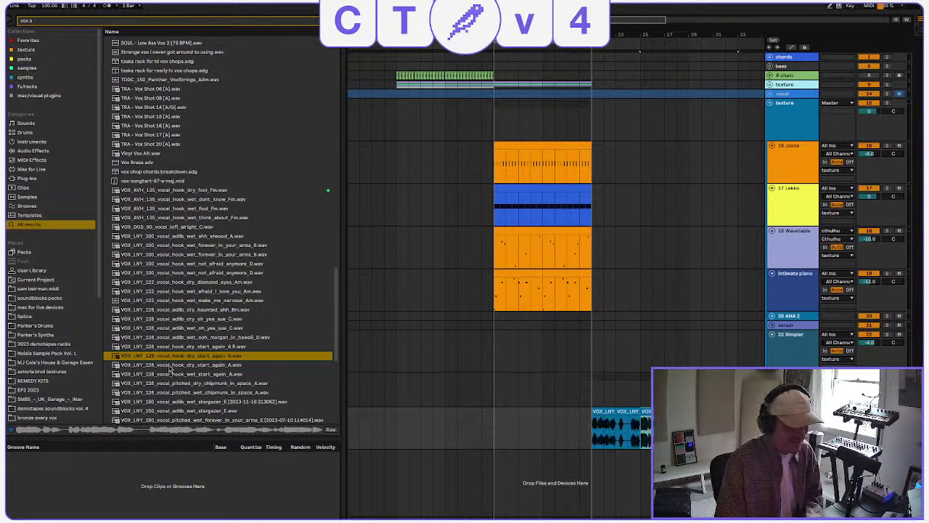
Audition the start_again and chipmunk vocals, and place VOX_LNY_128_vocal_pitched_dry_chipmunk_in_space_A.wav at bar 33 on the vocal audio track.
left_click(164, 357)
scroll(171, 363, "down", 1)
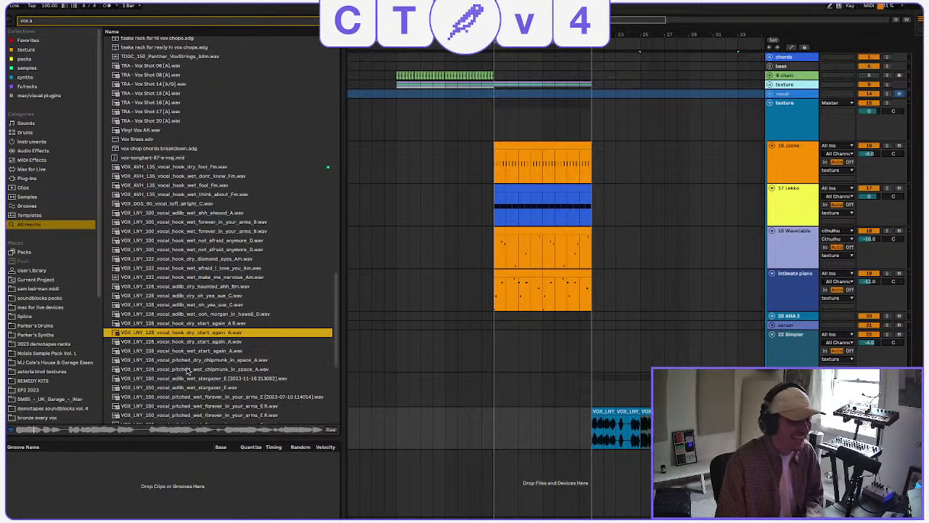
left_click(187, 351)
scroll(190, 352, "down", 5)
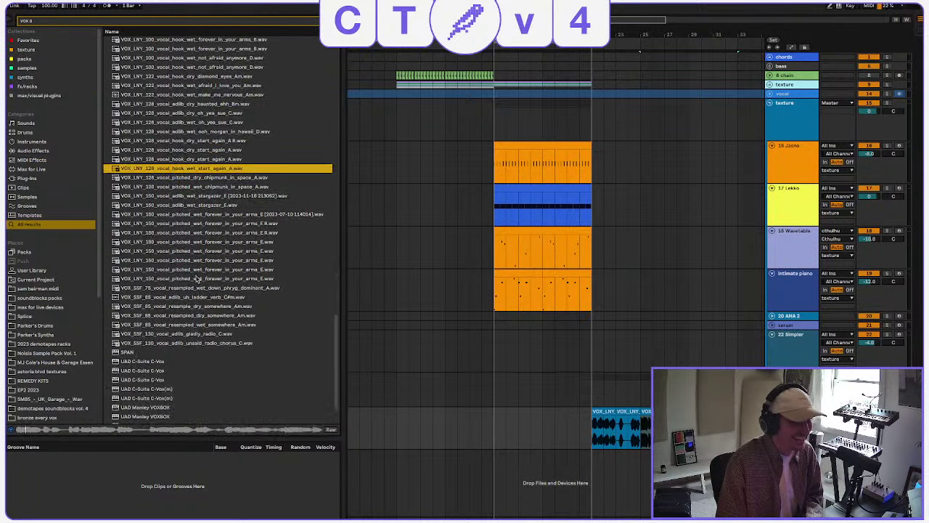
left_click(191, 187)
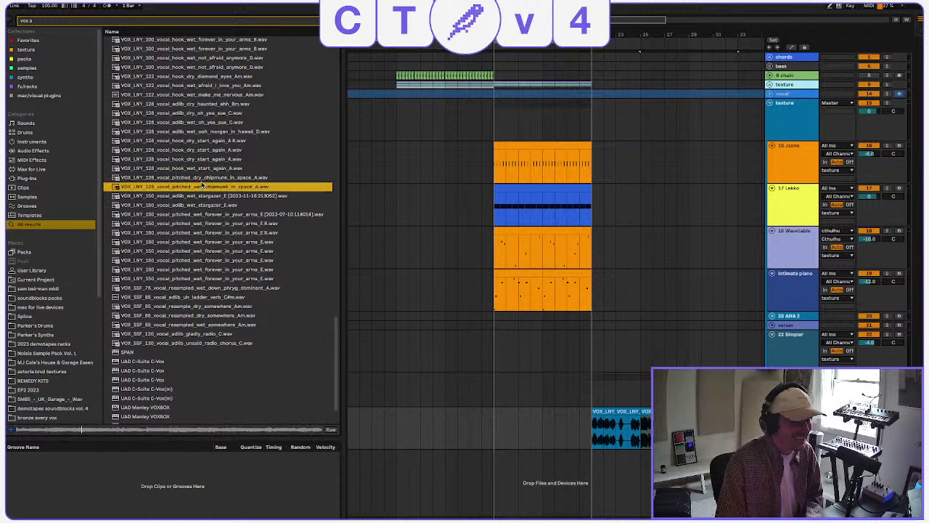
left_click_drag(202, 178, 755, 429)
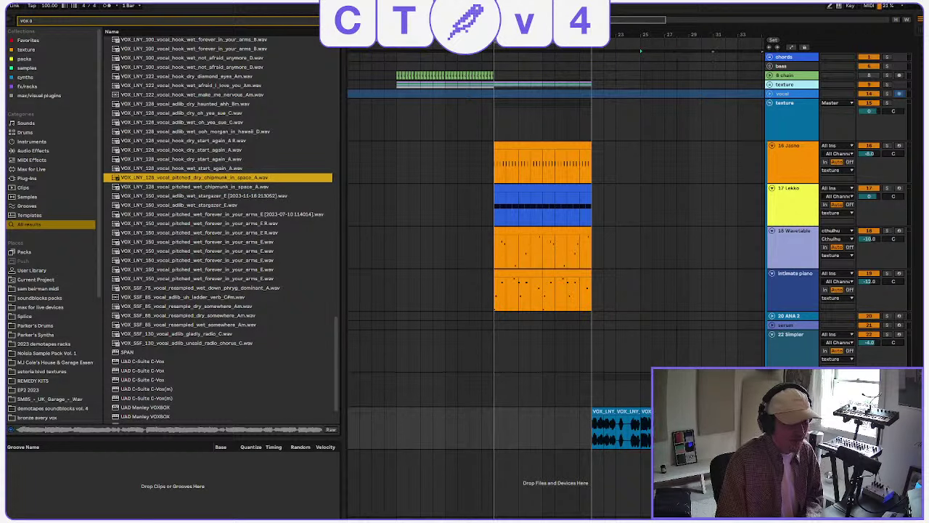
left_click_drag(657, 428, 643, 428)
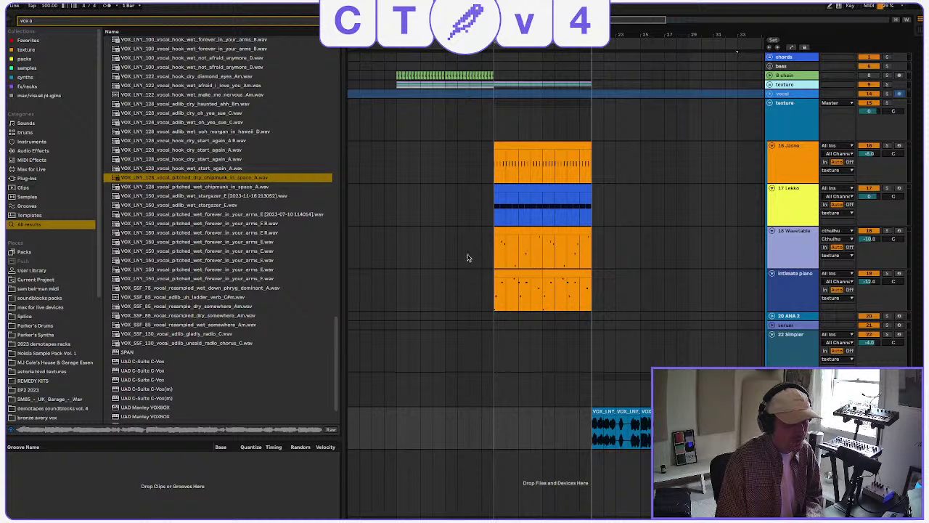
Audition VOX_SSF_75_vocal_resampled_wet_down_phryg_dominant_A.wav and hide the browser.
left_click(199, 288)
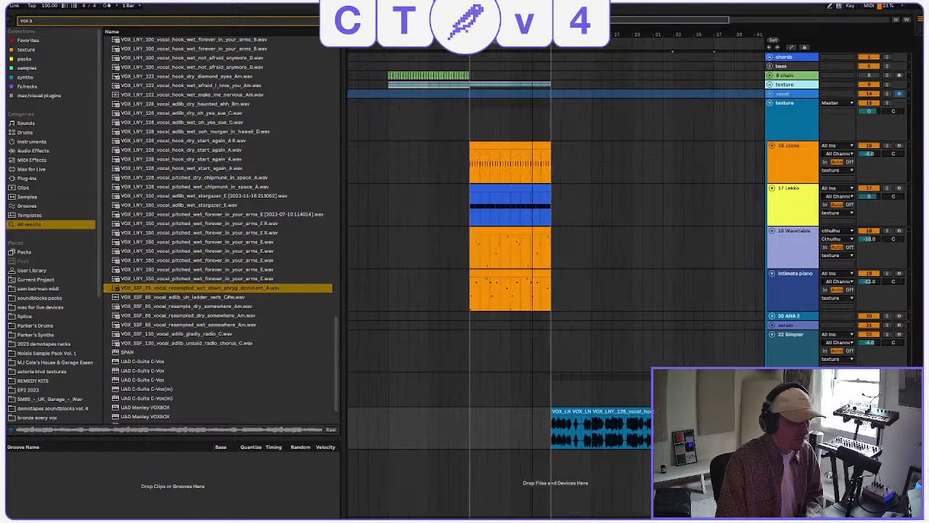
scroll(184, 376, "down", 3)
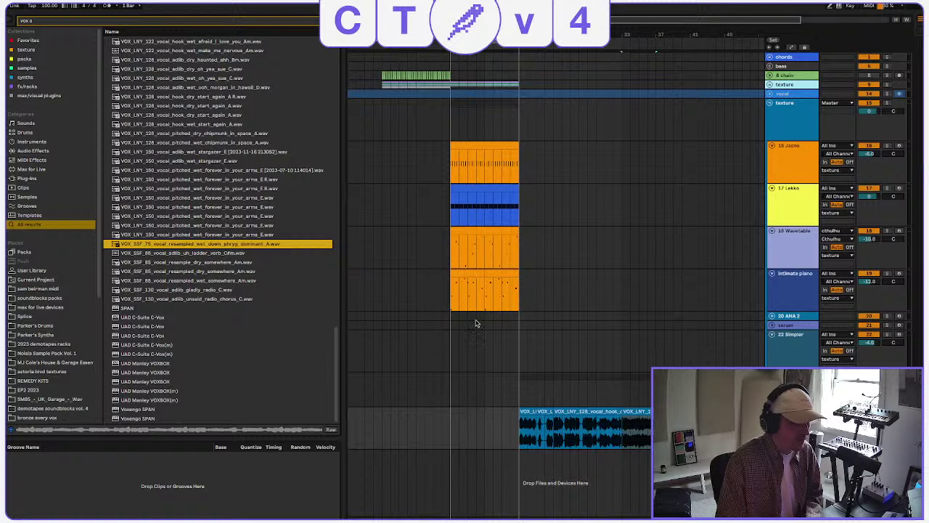
left_click(13, 21)
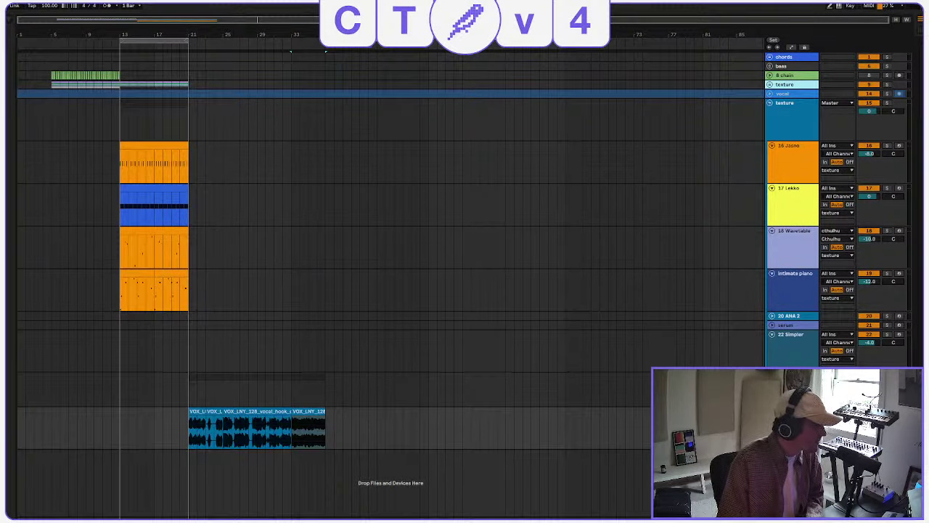
Audition the pitched chipmunk vocal clip at bar 33 on the vocal audio track.
left_click(318, 412)
key("0")
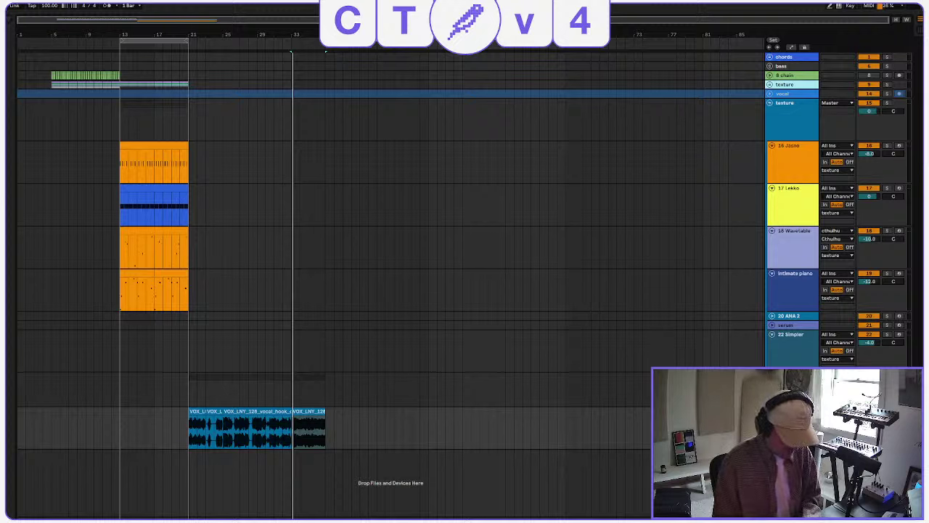
key("space")
key("space")
left_click(213, 411)
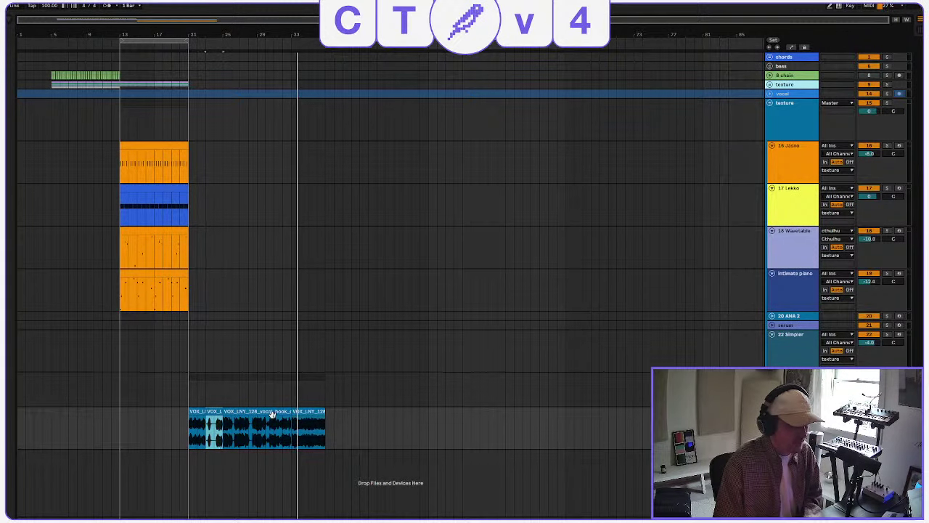
left_click(301, 412, "shift")
left_click(218, 410)
Copy the first vocal clip, VOX_LNY_100_vocal_adlib_wet_ahh_elwood_A, from bar 21 to bar 13 on a new audio track.
left_click(200, 411)
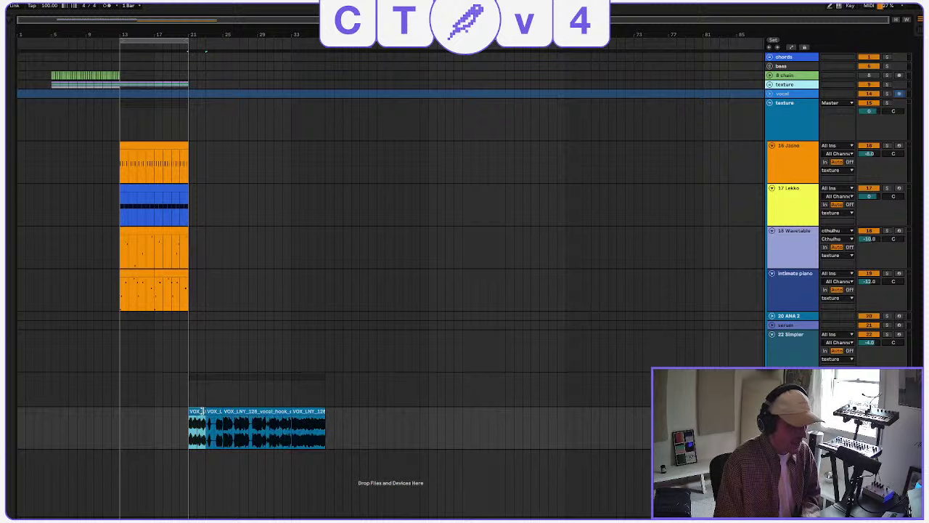
left_click(125, 429)
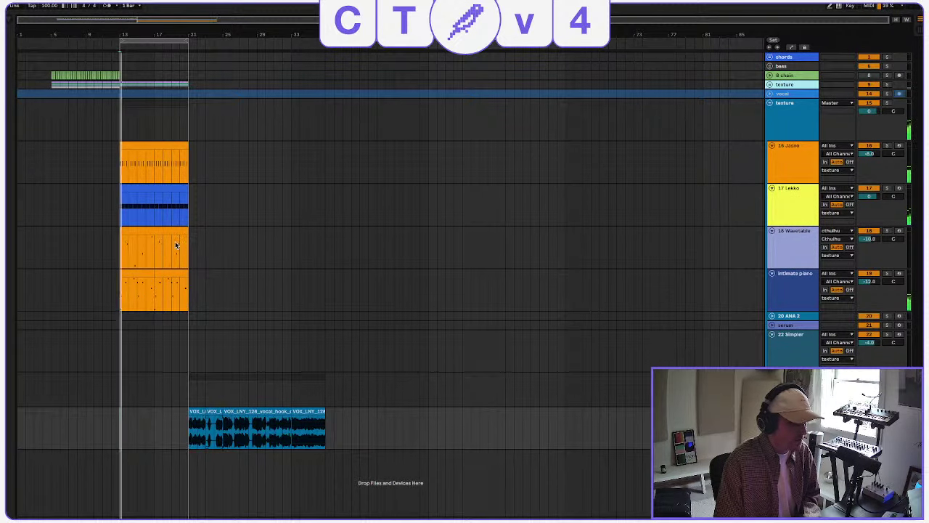
left_click_drag(145, 17, 146, 94)
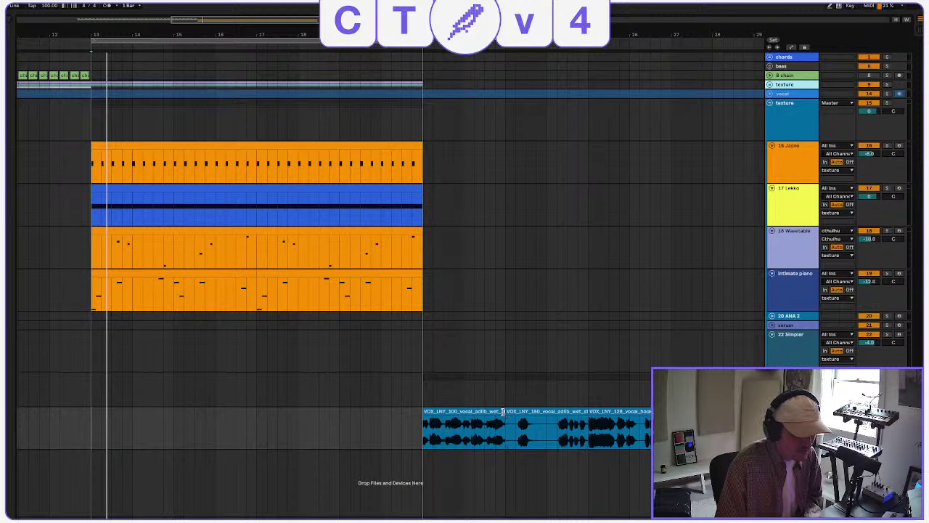
left_click_drag(505, 411, 661, 411)
key("ctrl+z")
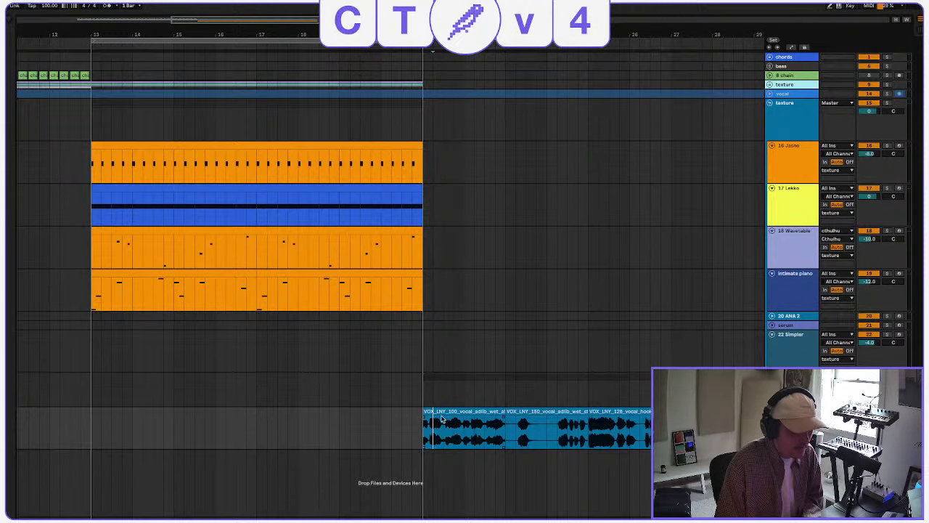
left_click(90, 437)
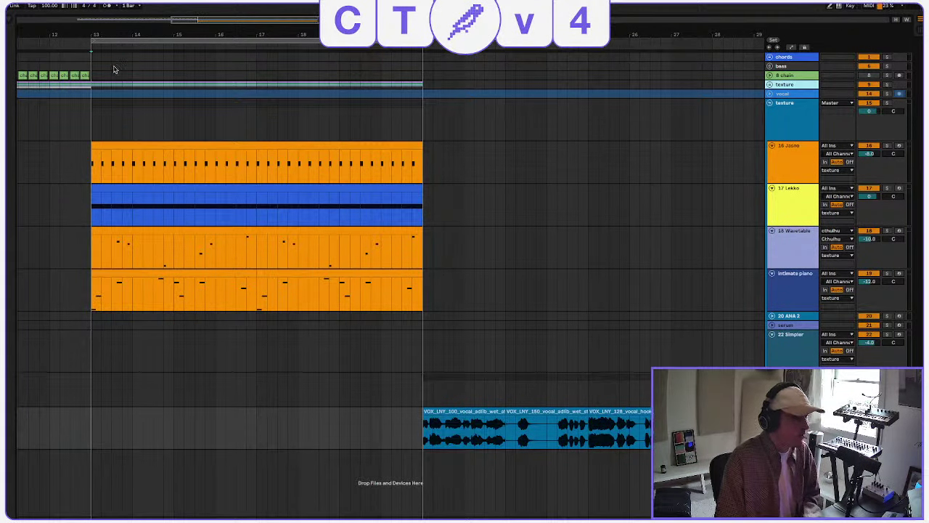
left_click(93, 2)
left_click(114, 3)
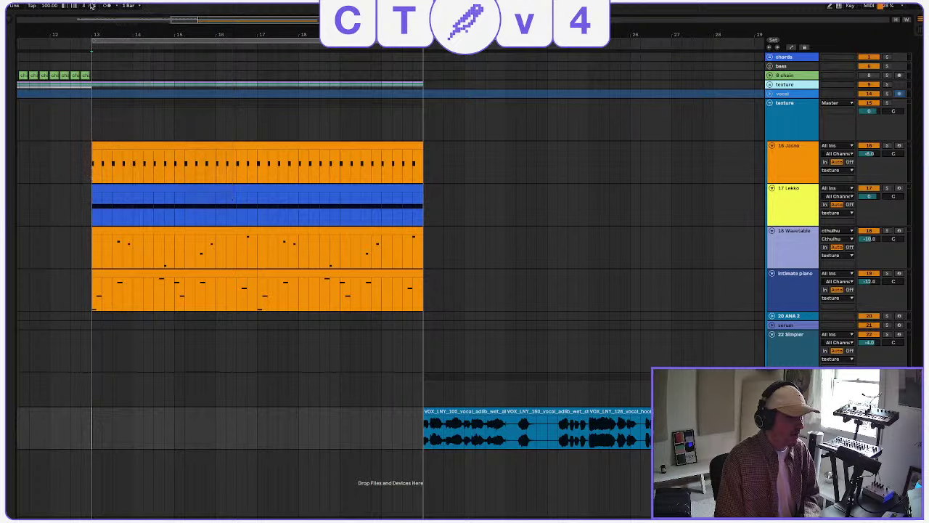
left_click_drag(101, 474, 91, 473)
key("ctrl+v")
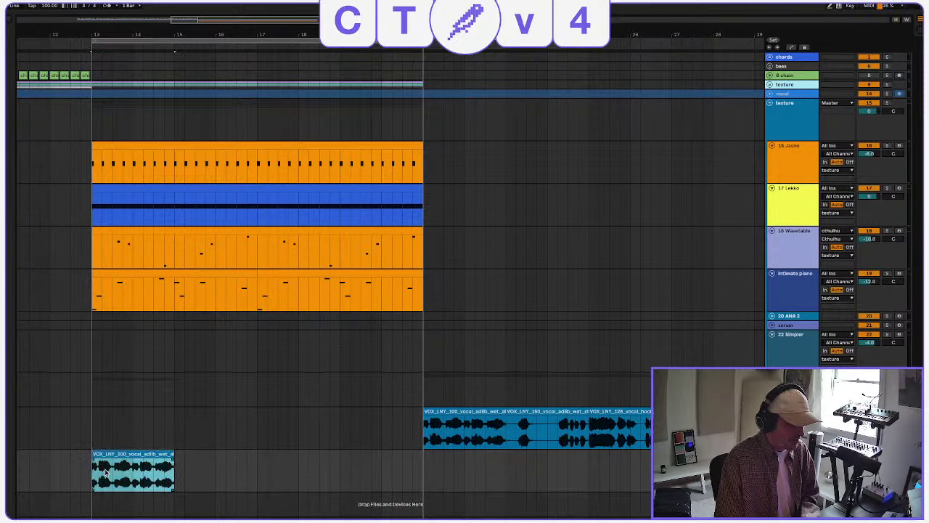
Open the copied vocal clip's details, enlarge its waveform view and turn off Warp.
scroll(121, 452, "left", 5)
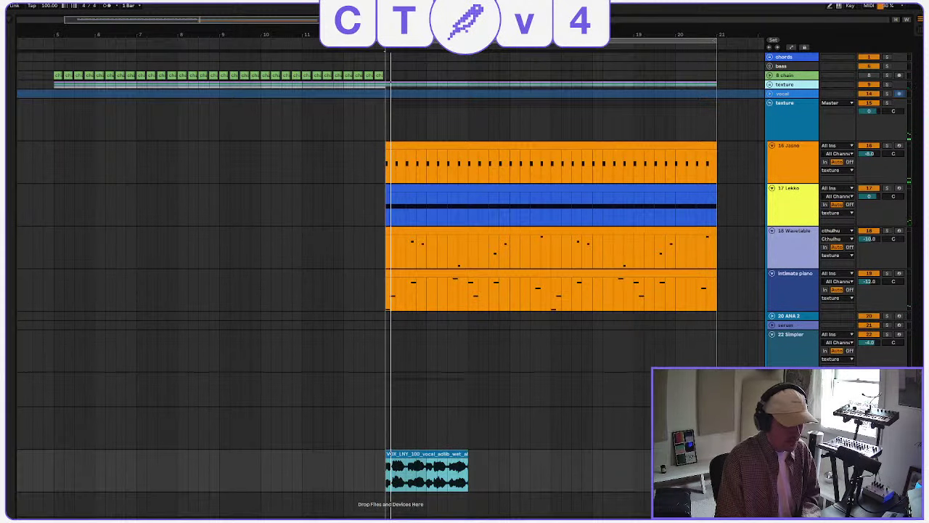
key("Escape")
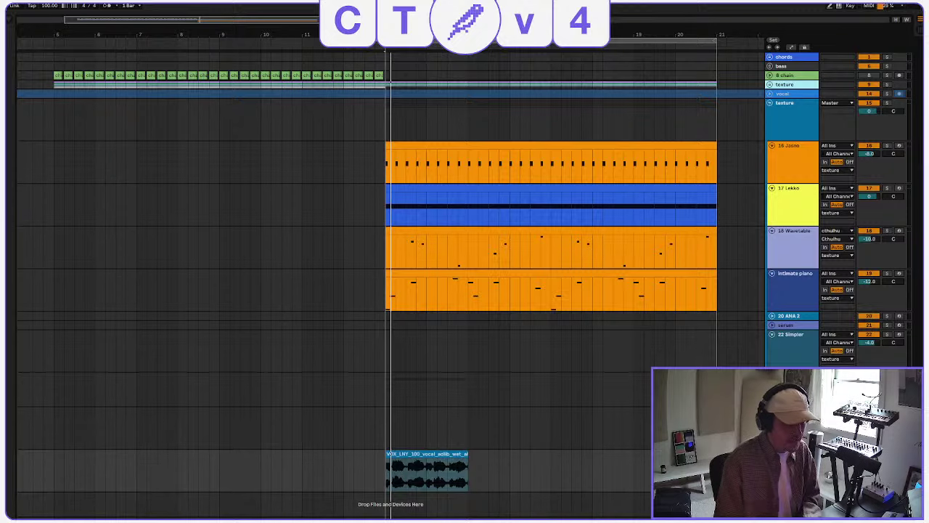
key("shift+Tab")
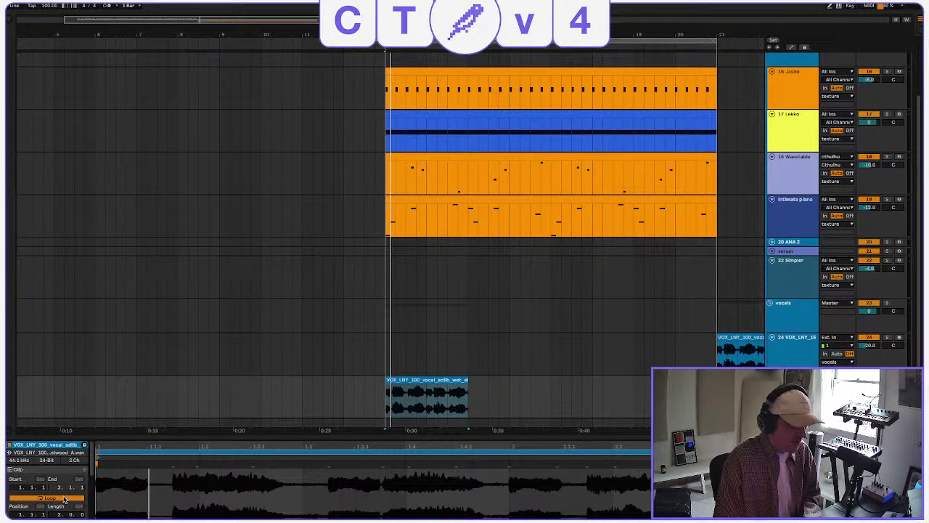
left_click_drag(122, 439, 123, 300)
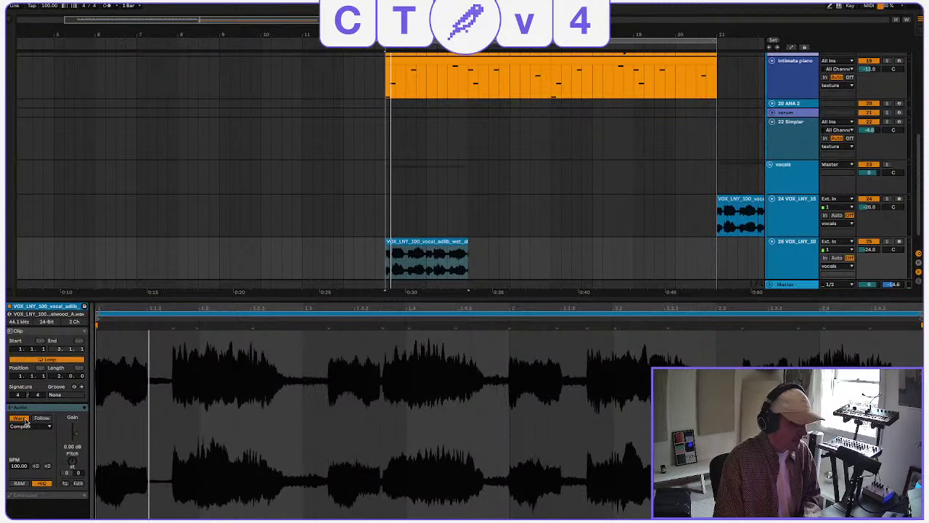
left_click(24, 419)
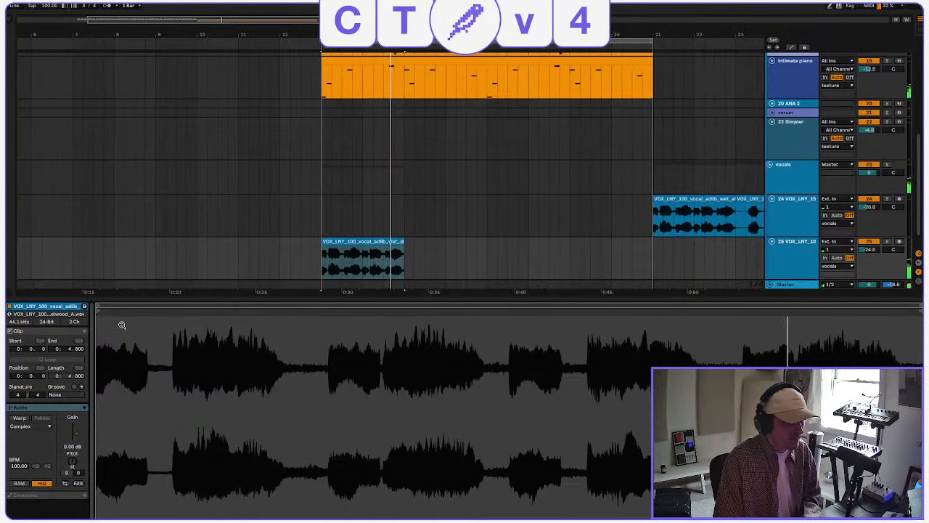
Trim the copied vocal clip to its opening 0.157 s slice and cut that slice from bar 13.
key("space")
key("space")
key("space")
left_click_drag(919, 310, 122, 334)
left_click_drag(387, 254, 398, 258)
key("Delete")
key("space")
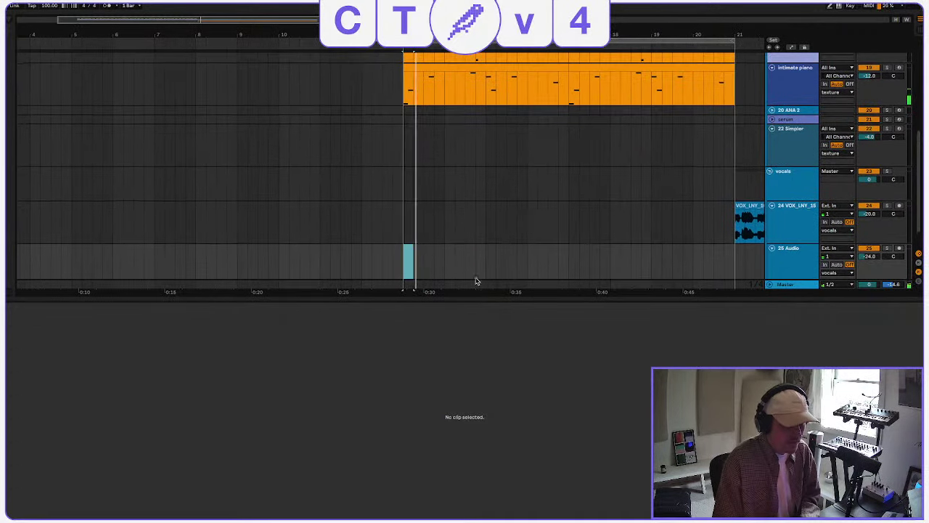
Paste the short vocal slice on beat two of bar 13 on its track and play it with the texture layers.
scroll(409, 261, "down", 2)
scroll(388, 238, "right", 1)
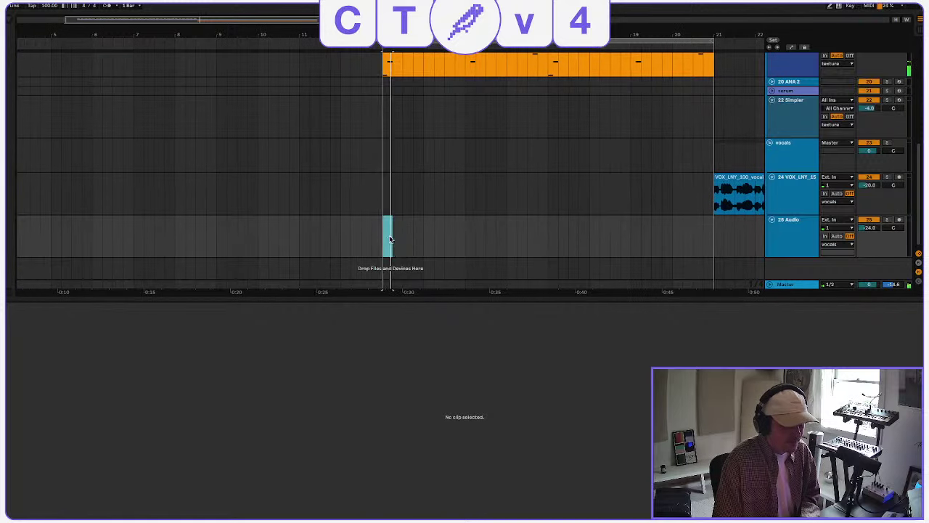
left_click(392, 239)
key("ctrl+v")
left_click(384, 240)
key("space")
Duplicate the first two beats of the vocal slice track repeatedly up to bar 21 and set the track volume to -30.0 dB.
left_click(402, 241)
left_click(395, 240)
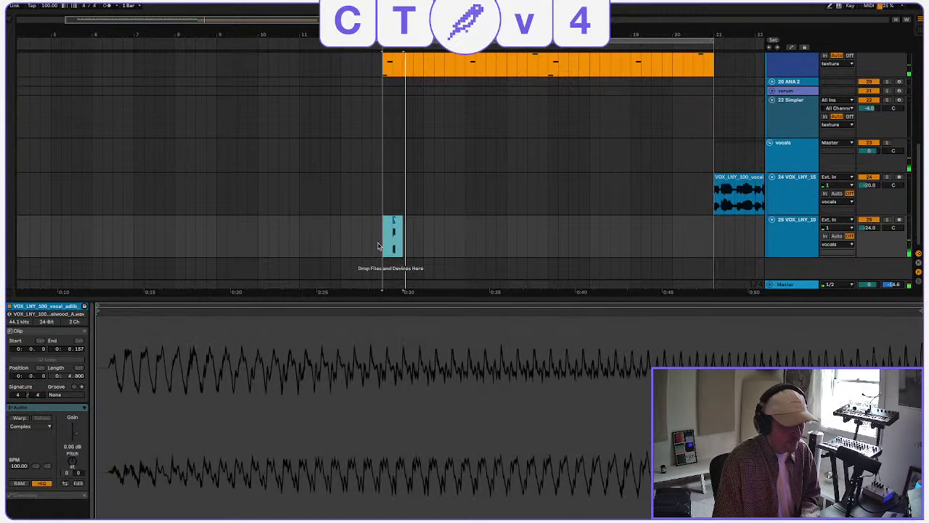
key("ctrl+d")
key("ctrl+d")
key("ctrl+d")
key("ctrl+d")
key("ctrl+d")
key("ctrl+d")
key("ctrl+d")
key("ctrl+d")
key("ctrl+d")
key("ctrl+d")
key("ctrl+d")
key("ctrl+d")
key("ctrl+d")
key("ctrl+d")
key("ctrl+d")
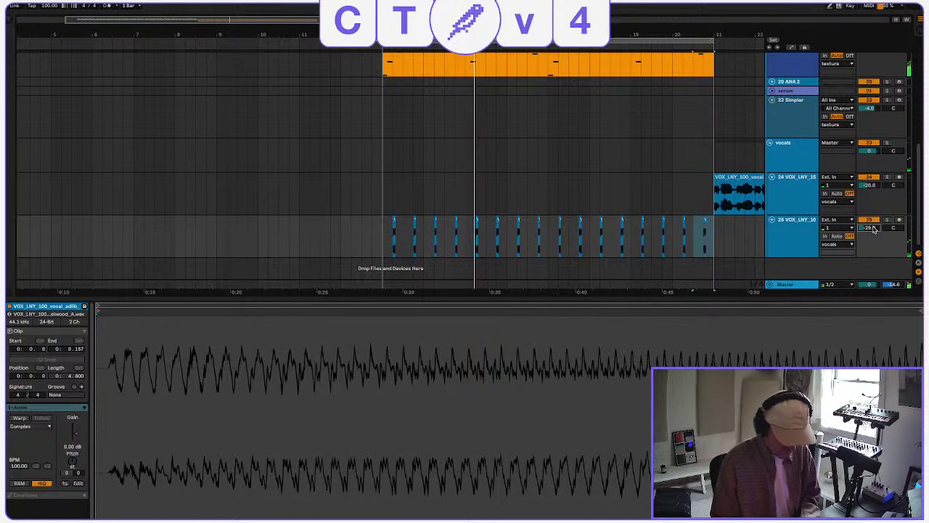
left_click_drag(873, 230, 873, 232)
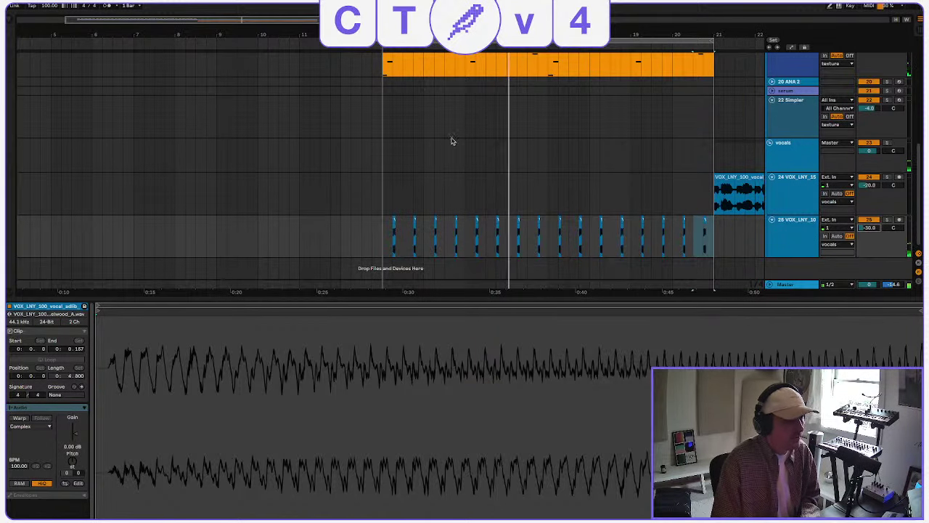
Search the browser for eq and add EQ Eight to the vocal slice track.
left_click(14, 19)
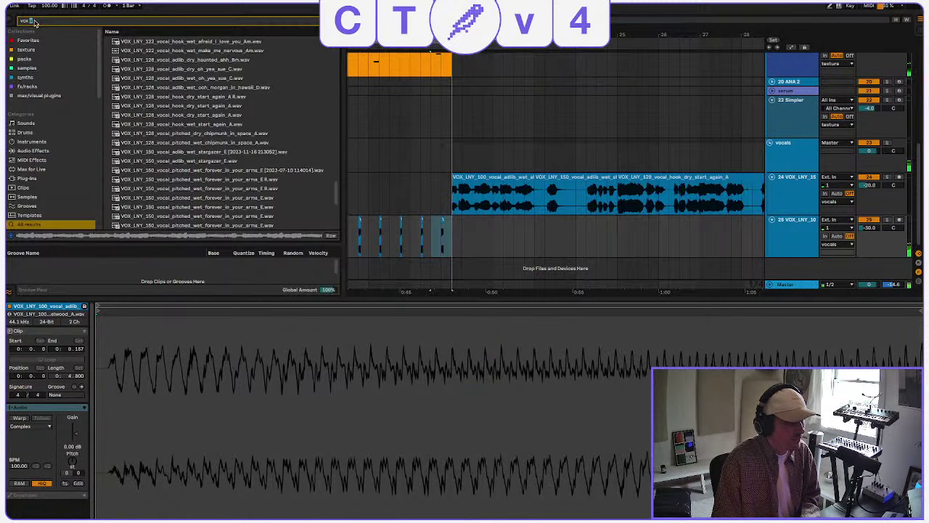
key("ctrl+a")
type("eq")
left_click(133, 50)
double_click(134, 50)
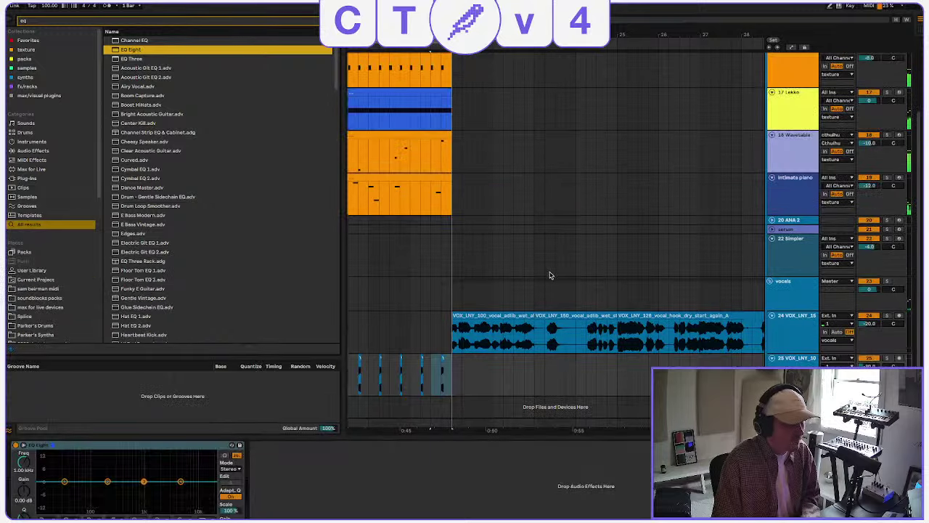
Shape the vocal slices in EQ Eight with a low cut and a high cut at 2.55 kHz, and hide the browser.
left_click_drag(180, 481, 161, 494)
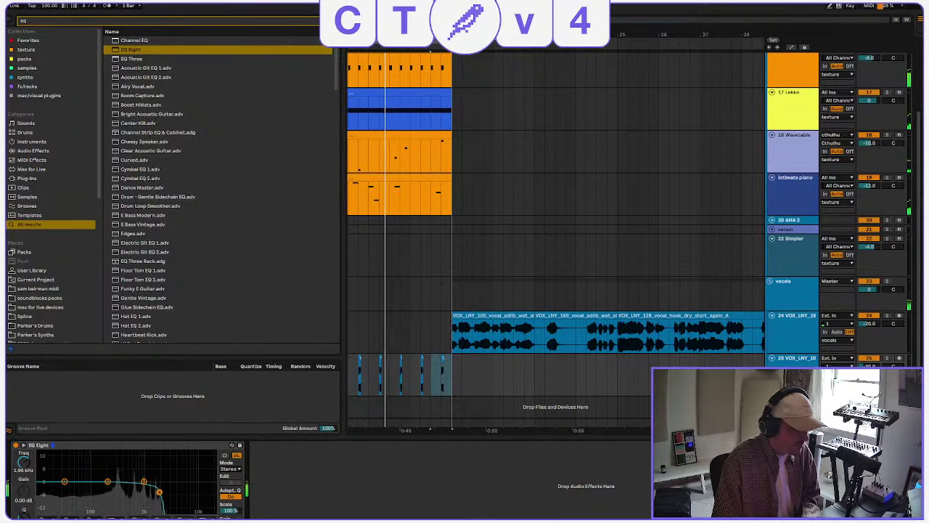
left_click_drag(64, 481, 166, 490)
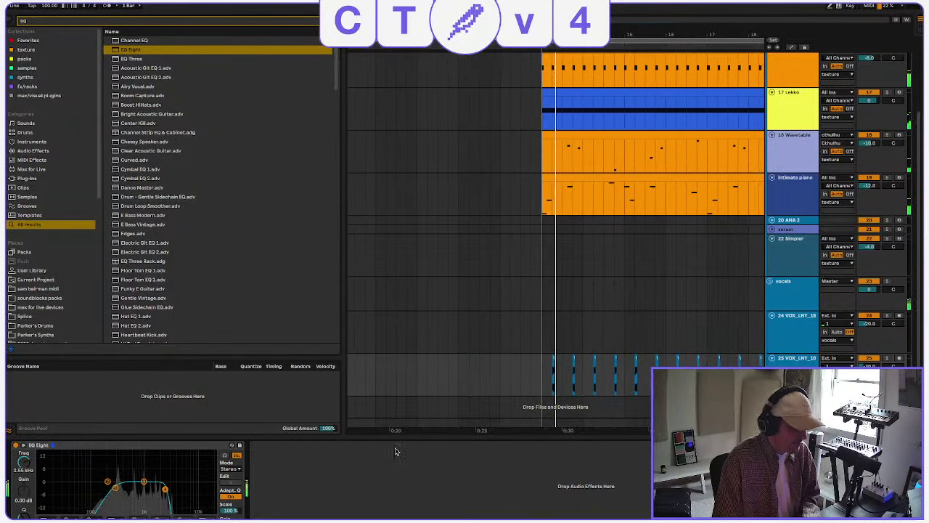
scroll(569, 265, "up", 1)
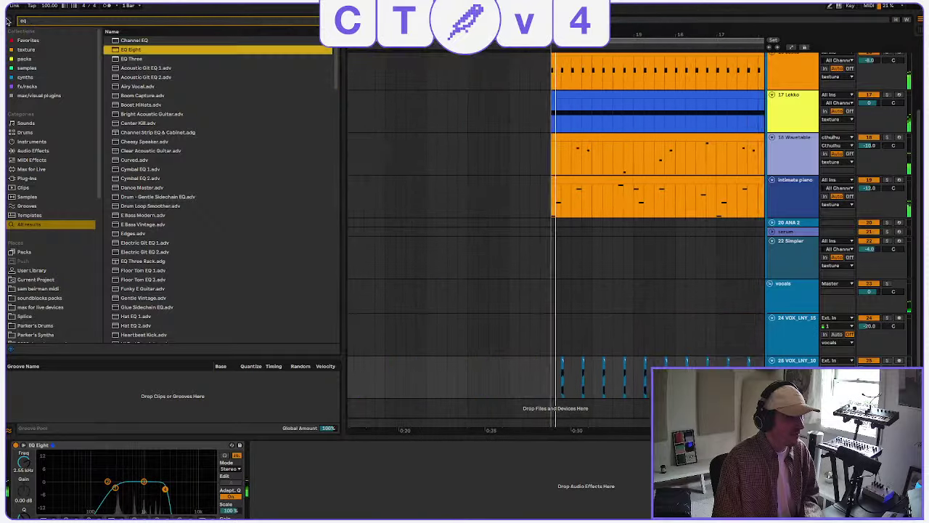
key("ctrl+alt+b")
scroll(479, 374, "down", 1)
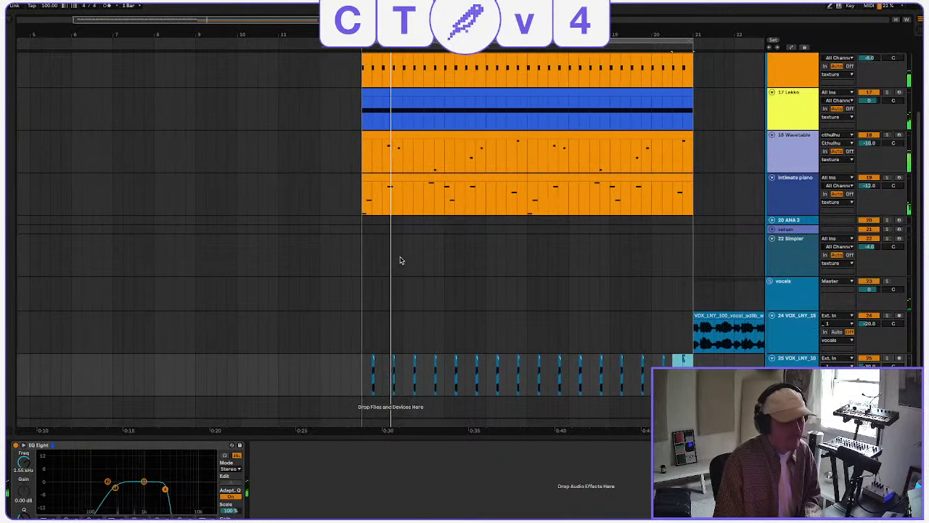
Examine the device chains of the intimate piano, Wavetable, Lekko and Jasno tracks, briefly soloing Jasno.
left_click(433, 180)
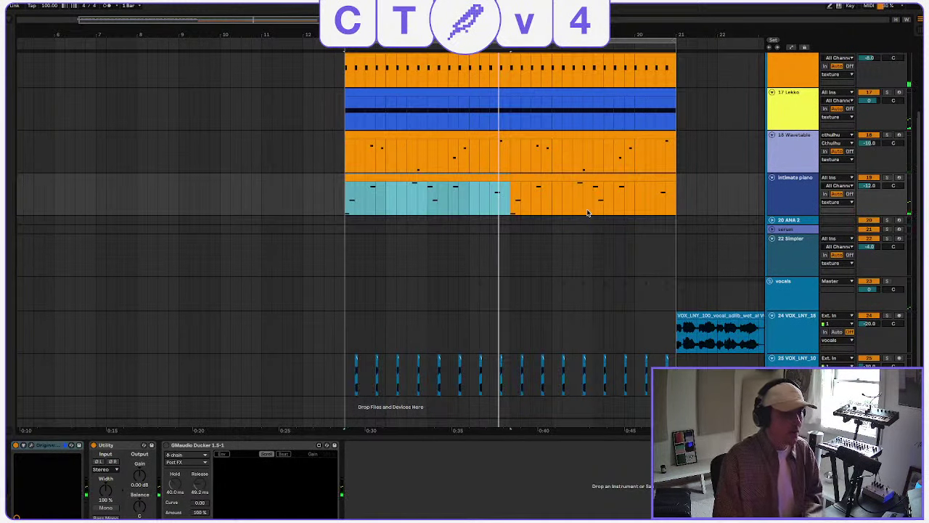
left_click(779, 203)
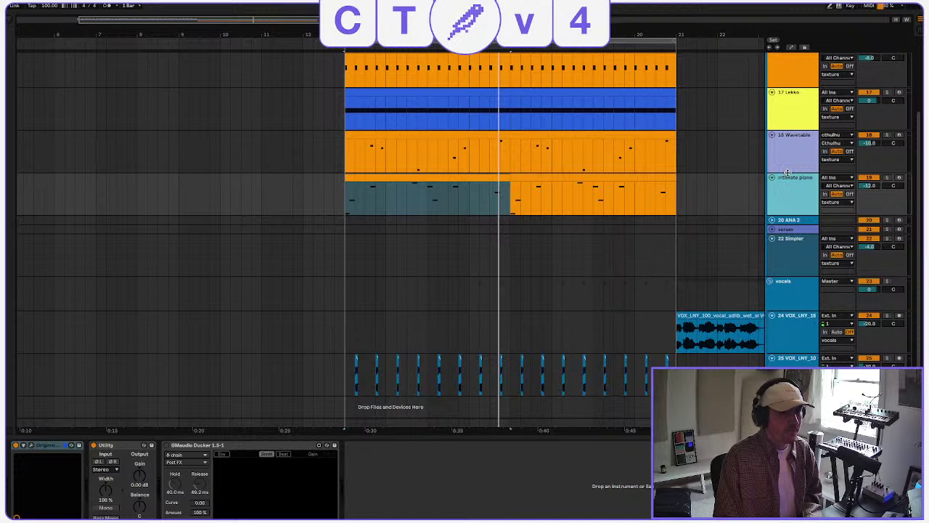
left_click(788, 171)
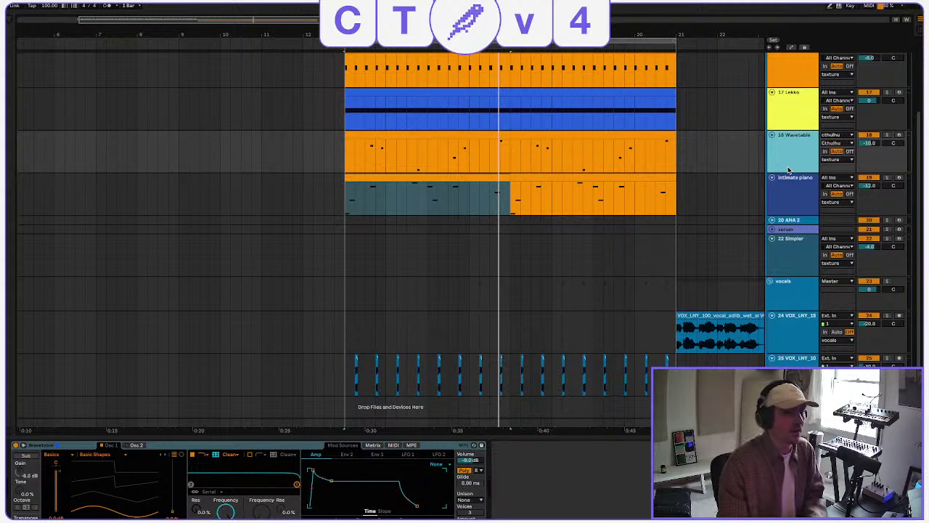
left_click(787, 117)
scroll(788, 136, "up", 3)
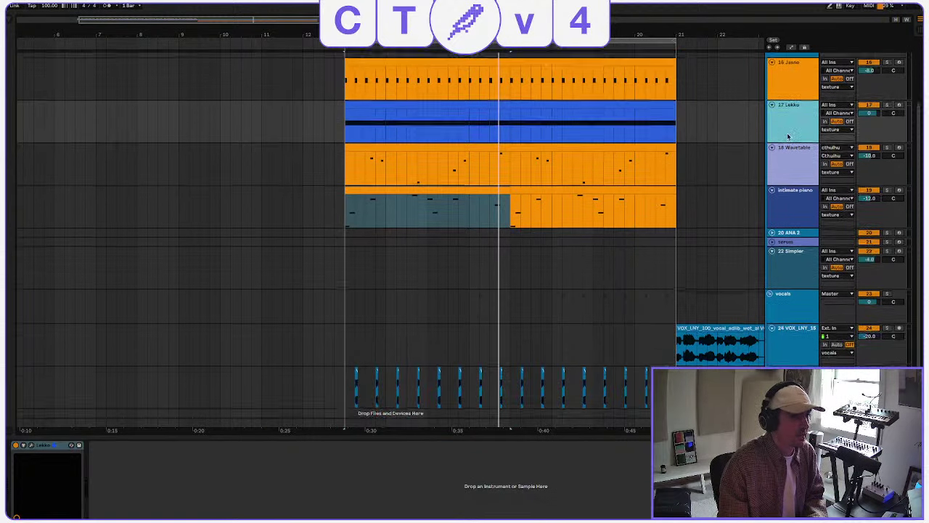
left_click(906, 130)
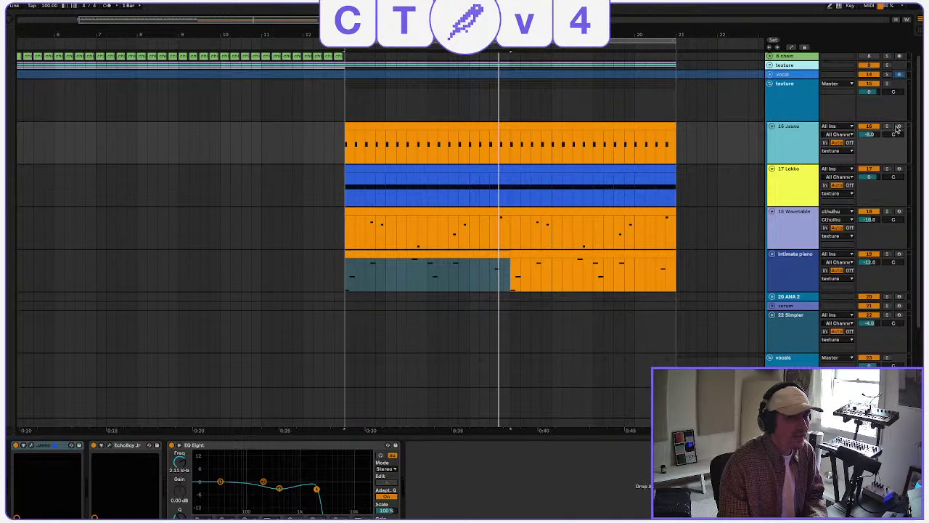
left_click(886, 128)
left_click(887, 128)
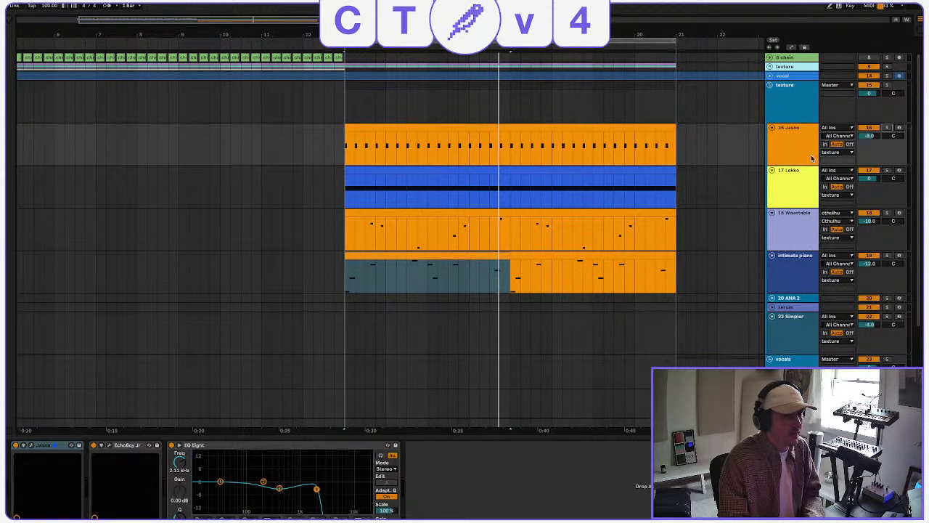
Search the browser for airrev, add AIRReverb to the Jasno track after EQ Eight, and hide the browser.
left_click(812, 158)
scroll(244, 56, "down", 1)
left_click(16, 32)
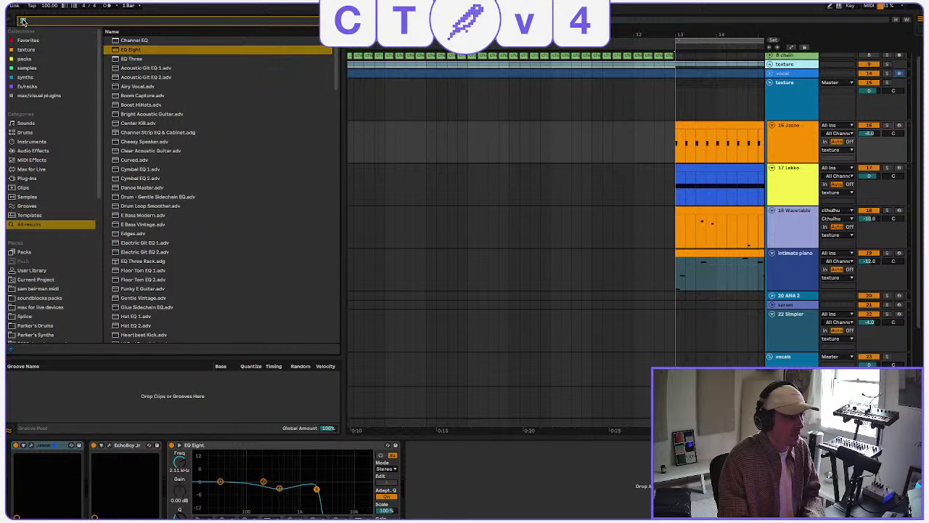
left_click(22, 21)
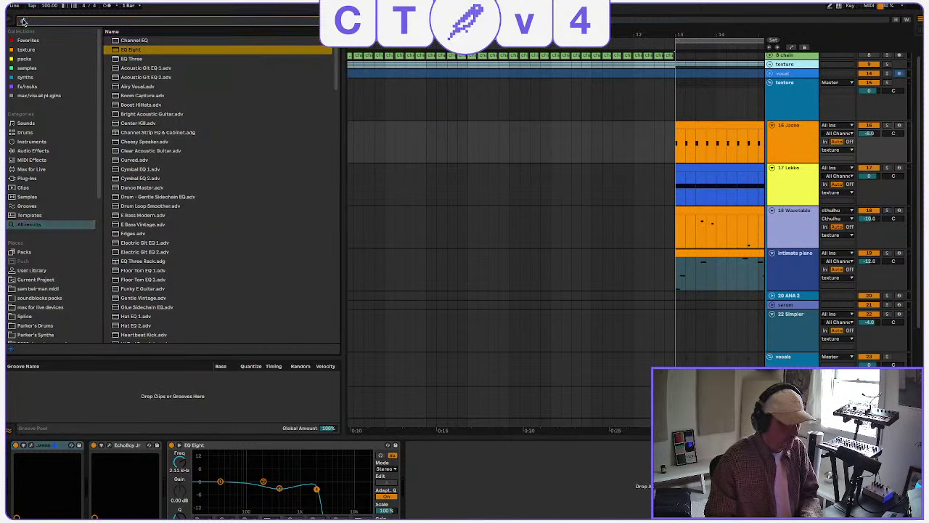
type("airrev")
left_click(145, 49)
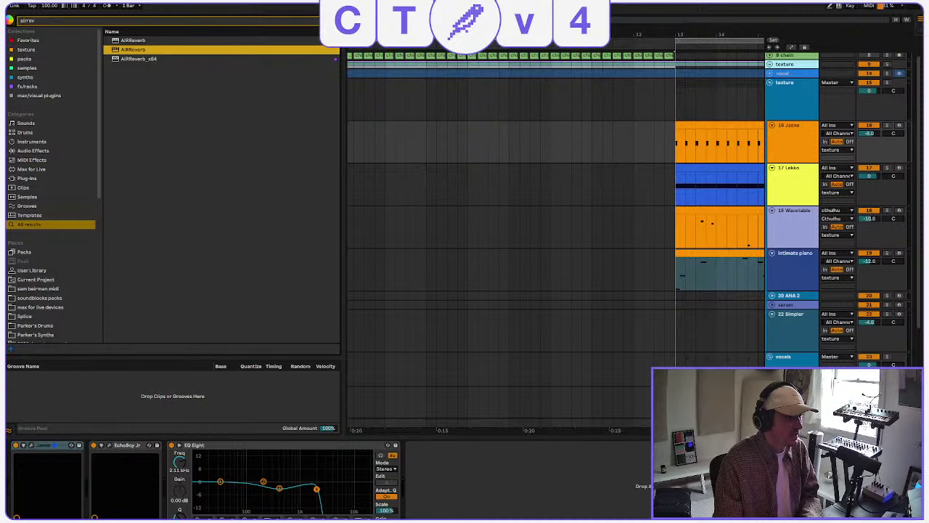
key("Return")
left_click(9, 21)
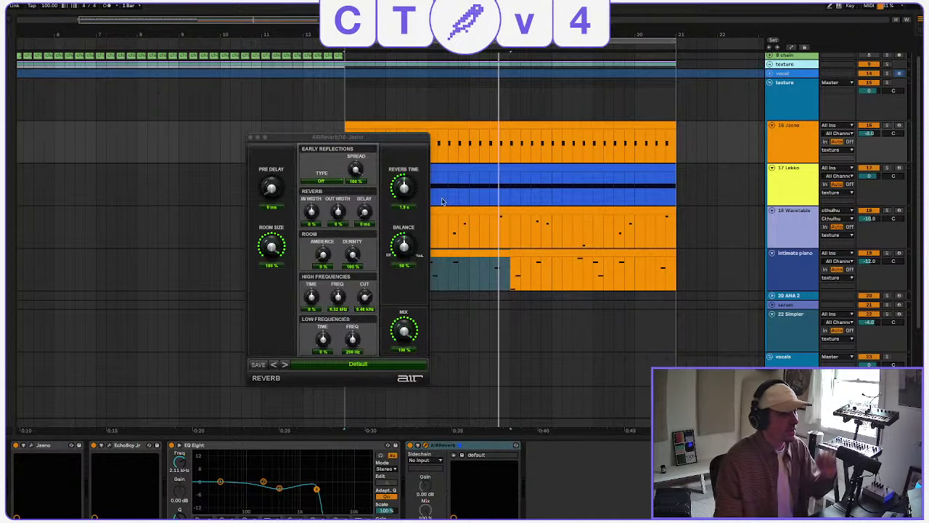
Lower the AIRReverb reverb time on Jasno to 0.4 s and audition the track soloed.
left_click_drag(414, 187, 415, 218)
key("space")
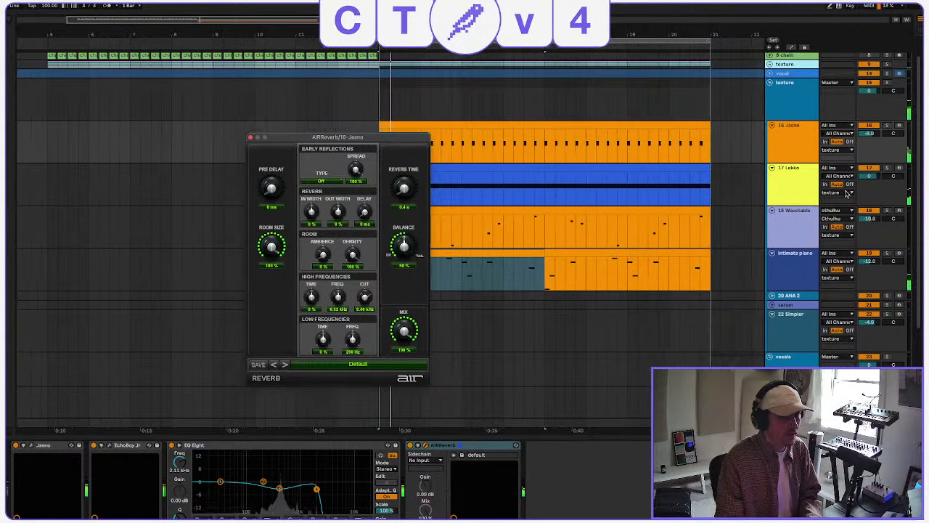
left_click(887, 125)
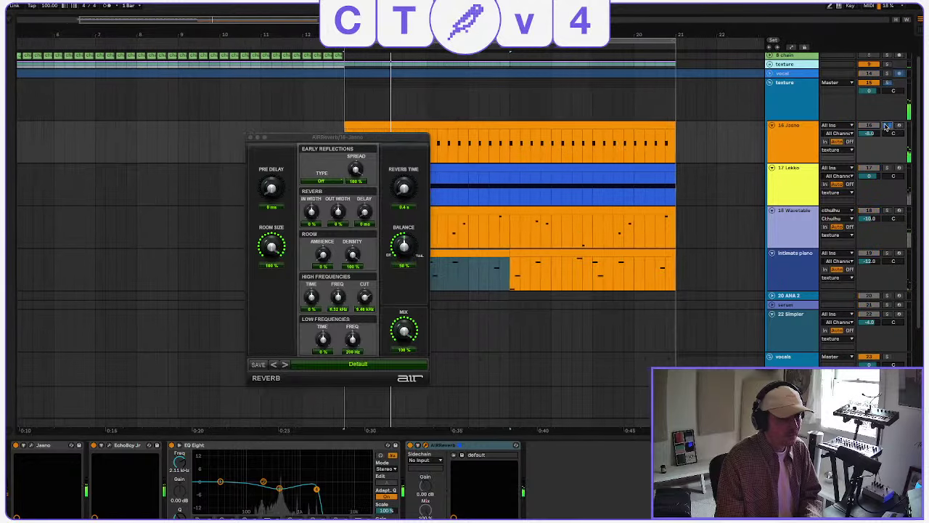
left_click(408, 448)
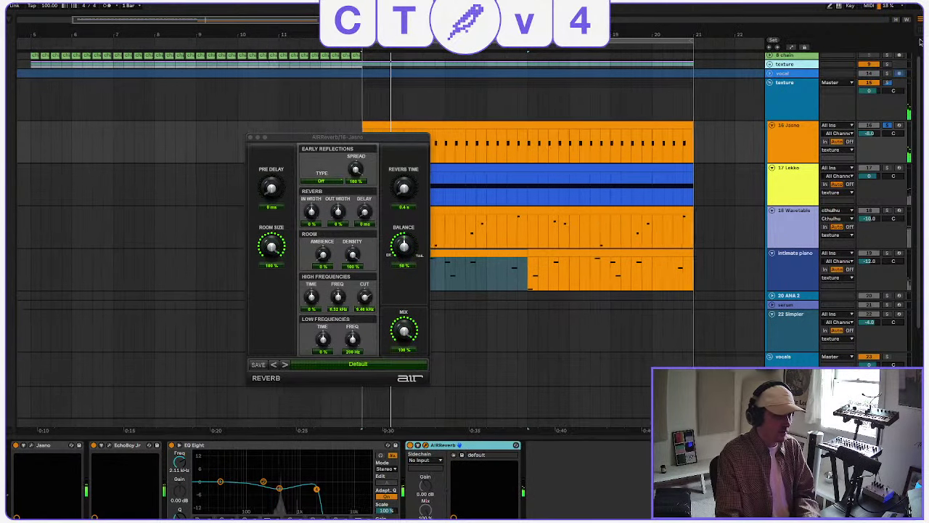
left_click(887, 125)
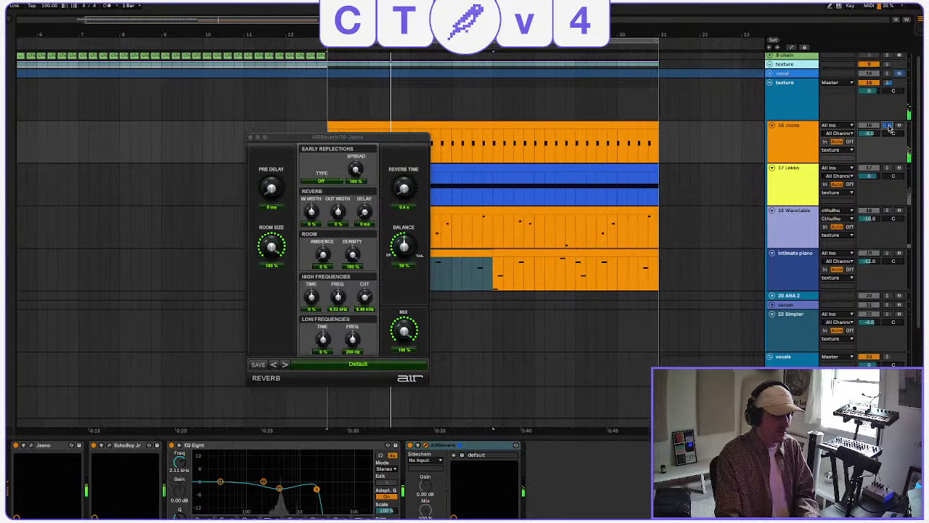
left_click(888, 125)
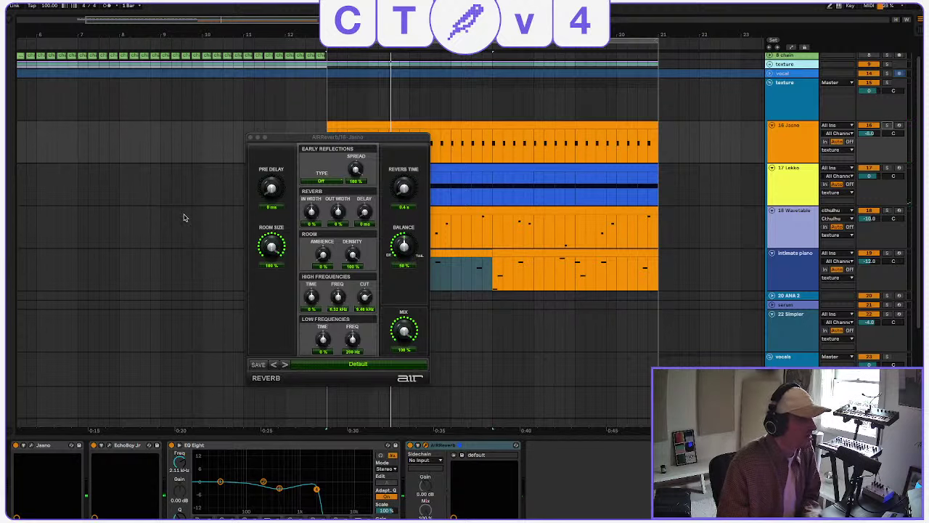
Play the Jasno clip together with the other texture layers and close the AIRReverb window.
left_click(450, 127)
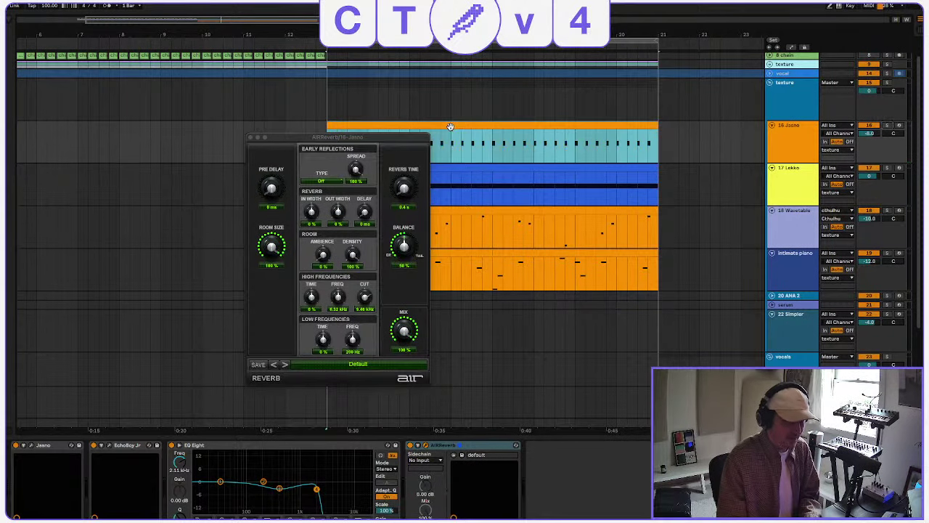
key("space")
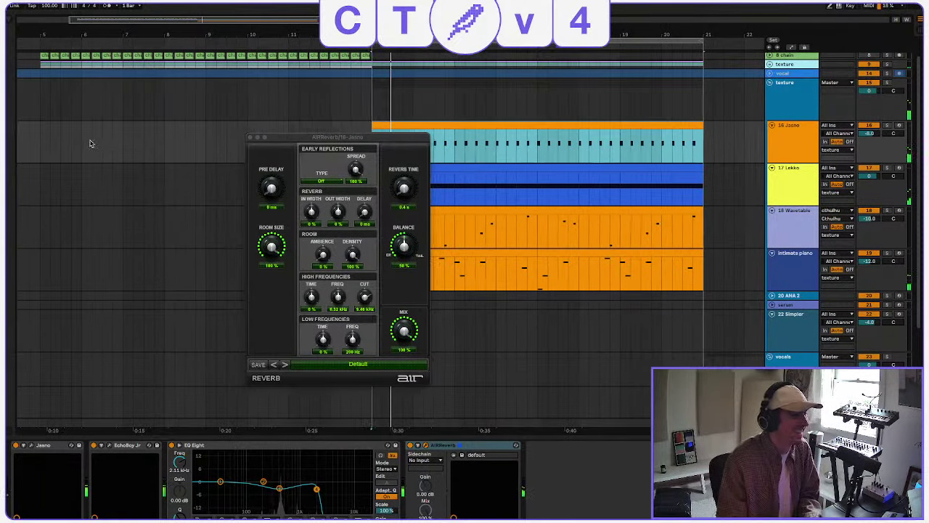
left_click(250, 137)
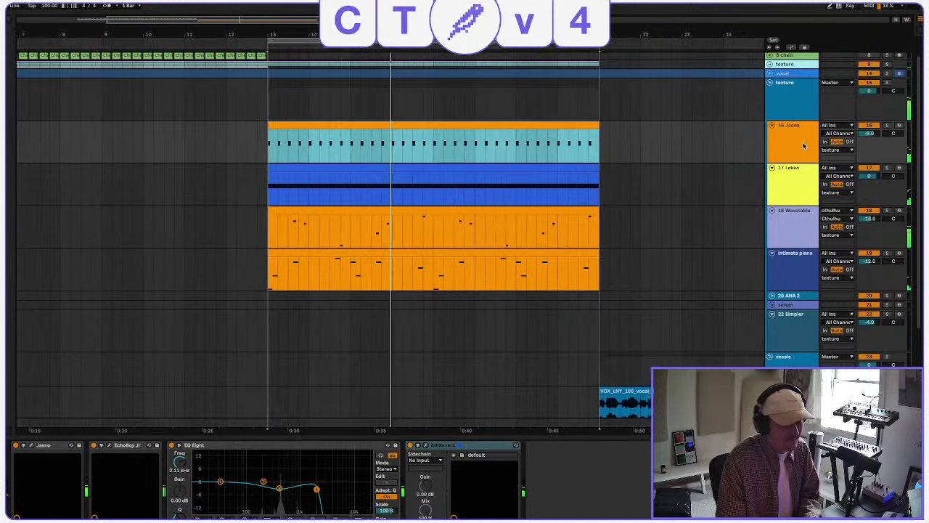
left_click(792, 267)
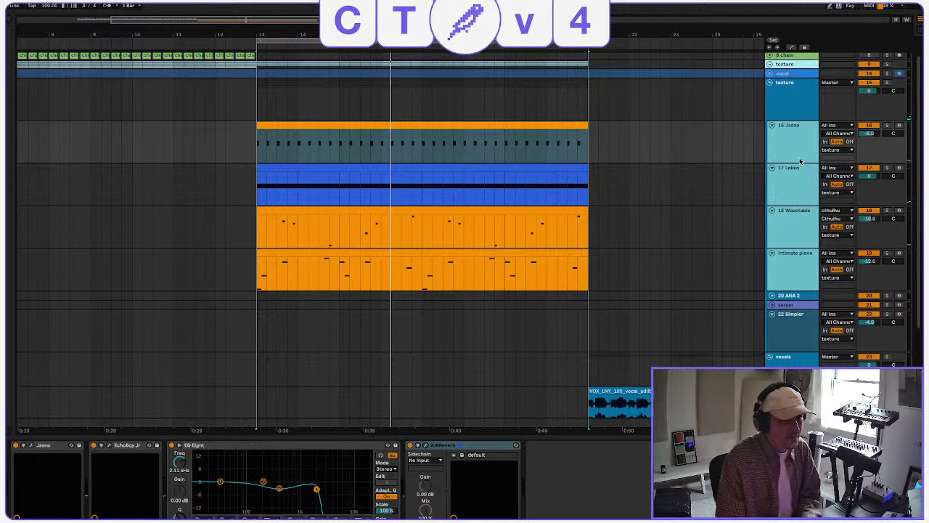
scroll(419, 274, "down", 3)
scroll(429, 256, "up", 4)
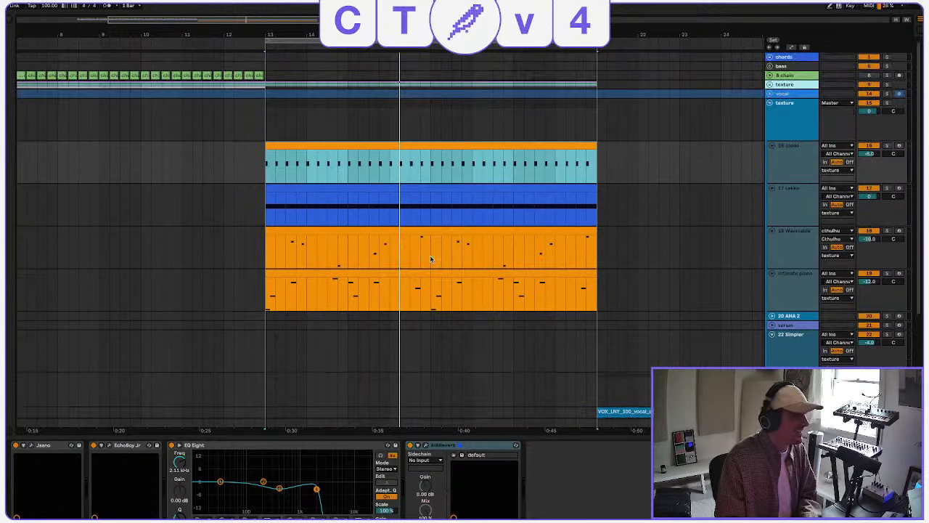
scroll(430, 259, "down", 1)
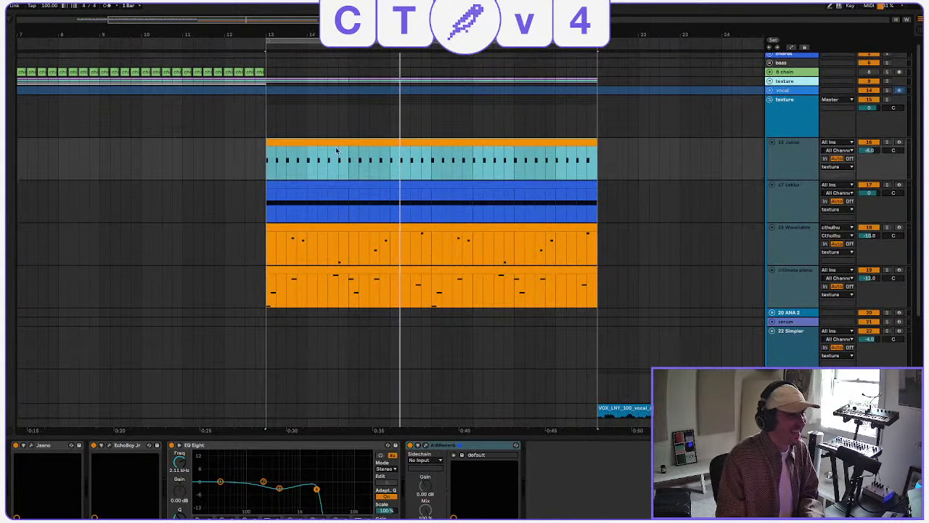
left_click(269, 170)
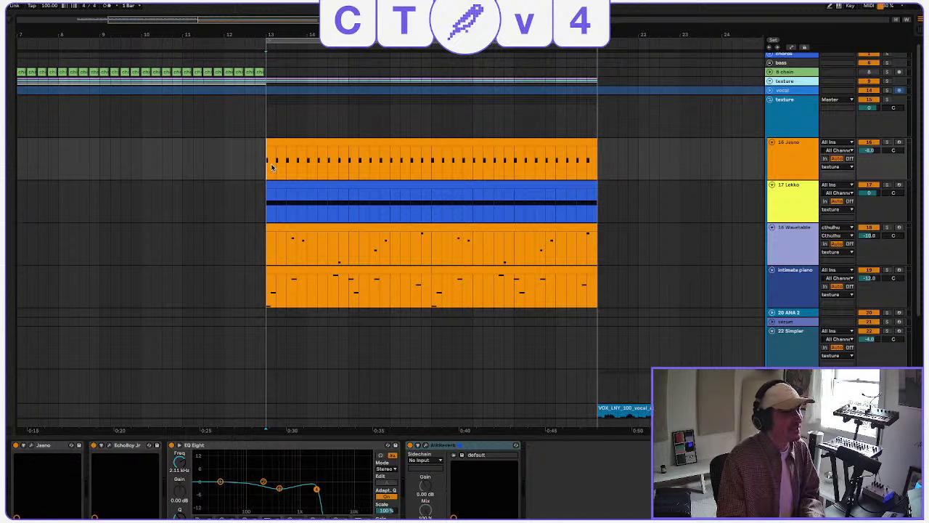
left_click(796, 167)
scroll(797, 161, "up", 1)
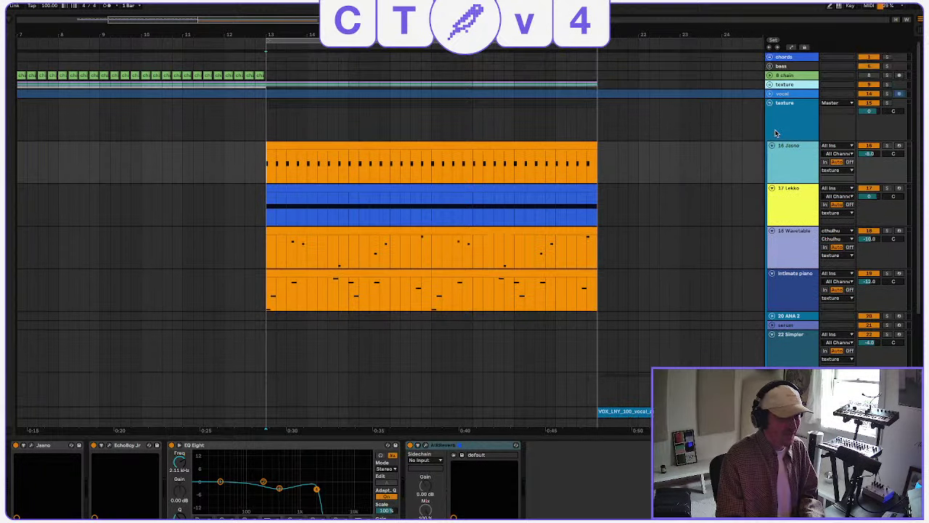
left_click(800, 130)
left_click(788, 168)
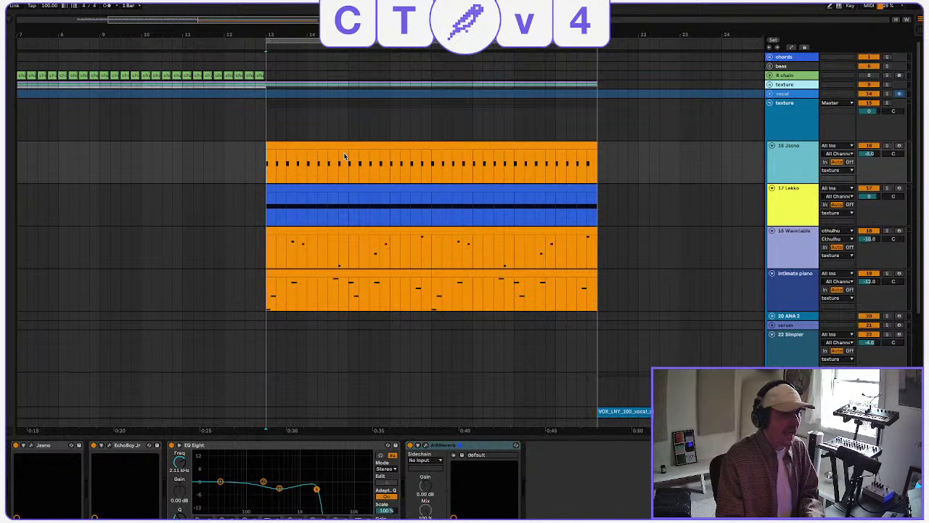
Duplicate the Jasno track inside the texture group and solo the copy.
left_click(302, 147)
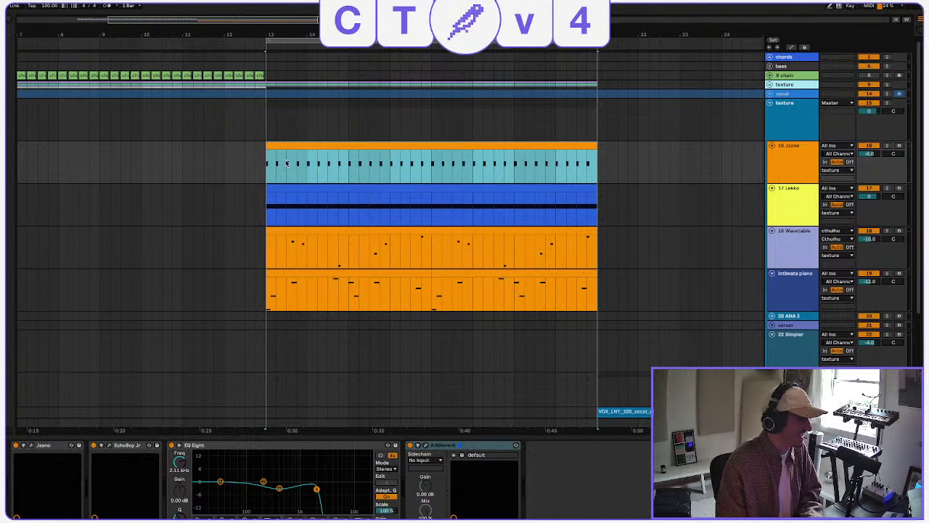
scroll(344, 200, "left", 5)
right_click(791, 161)
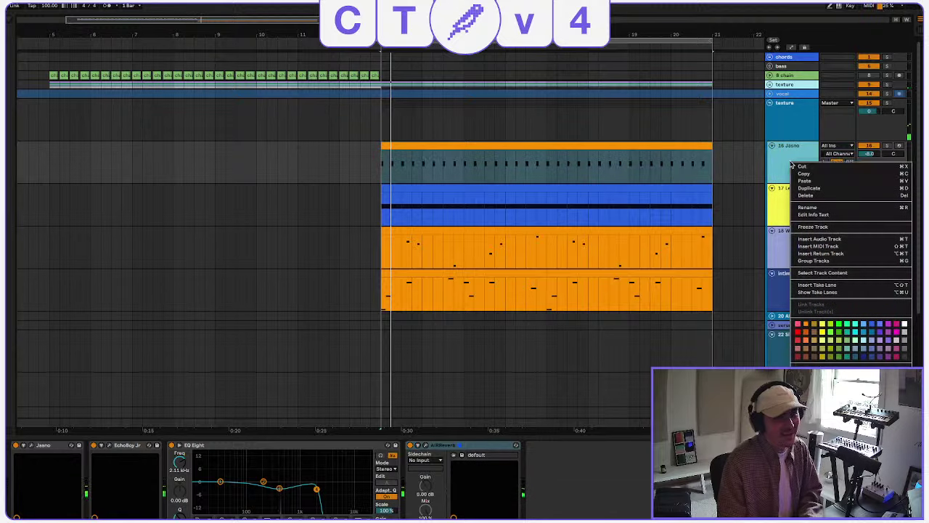
left_click(880, 189)
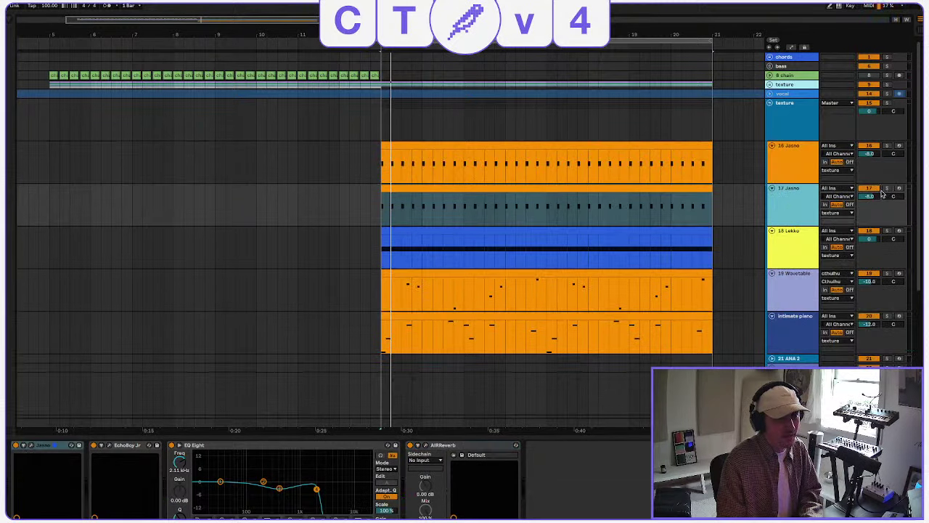
scroll(356, 116, "left", 2)
scroll(356, 116, "right", 2)
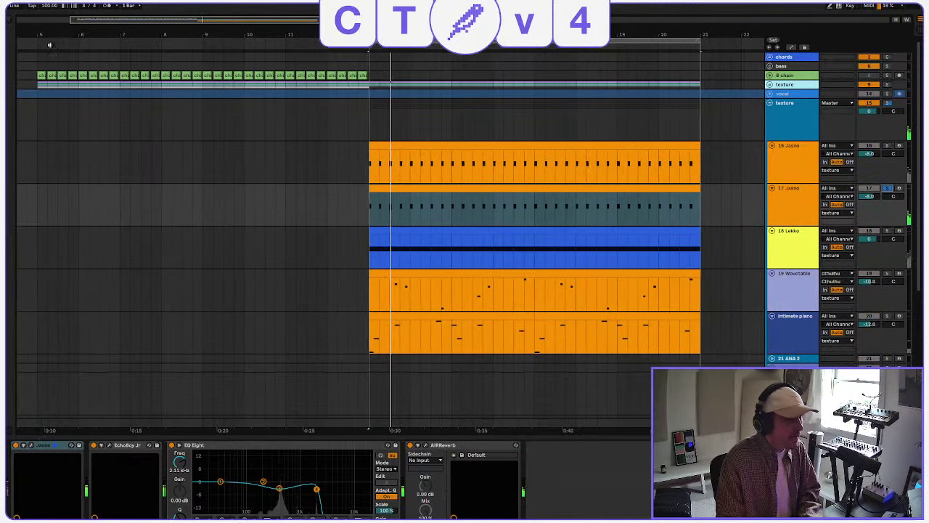
Search the browser for portal and add the Portal plug-in to the duplicated Jasno track.
key("super+f")
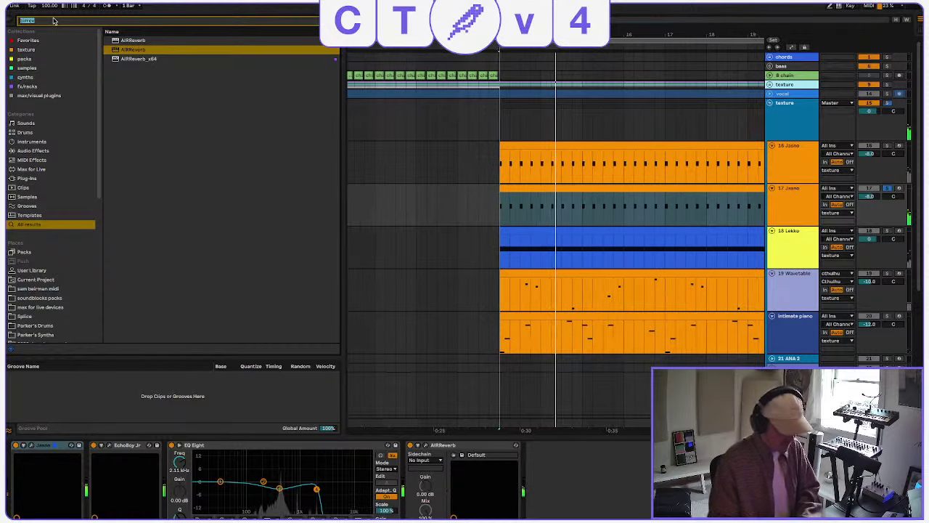
type("portal")
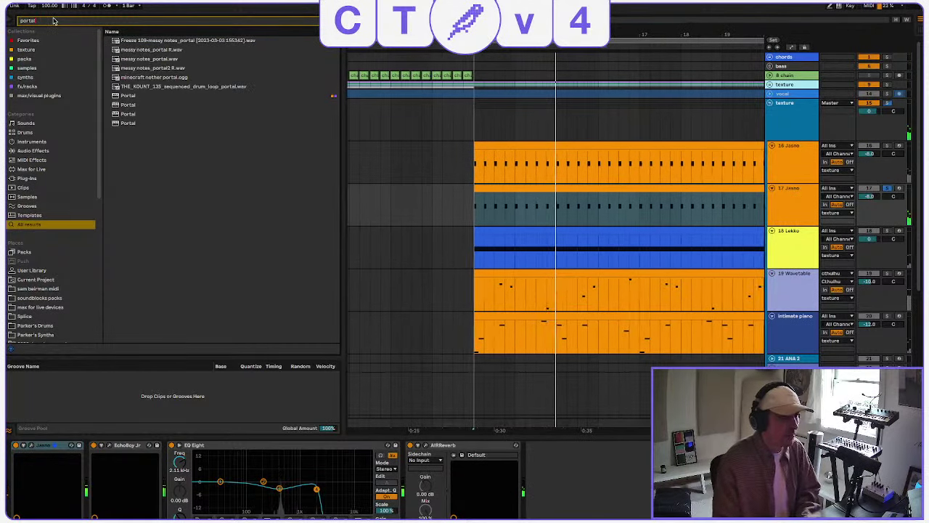
double_click(149, 96)
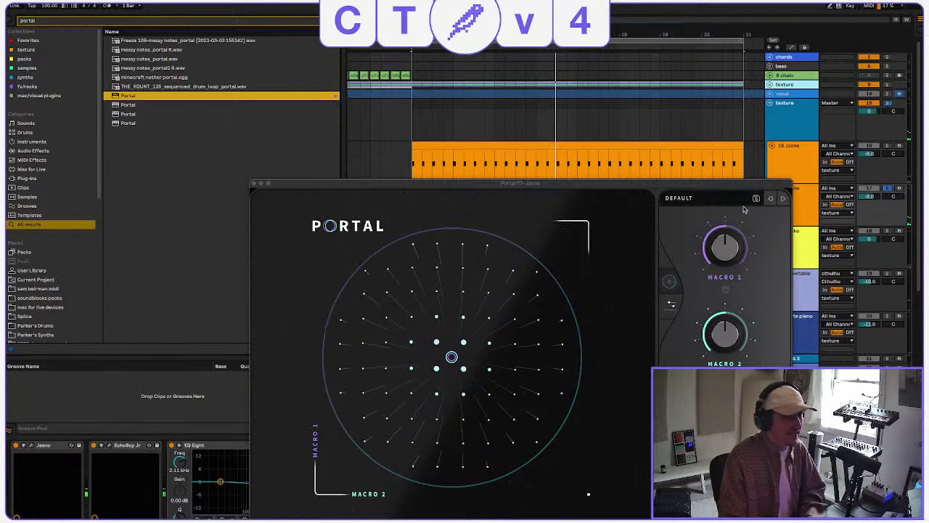
Load the Sifter Delay preset in Portal, then close the plug-in window and hide the browser.
left_click(715, 200)
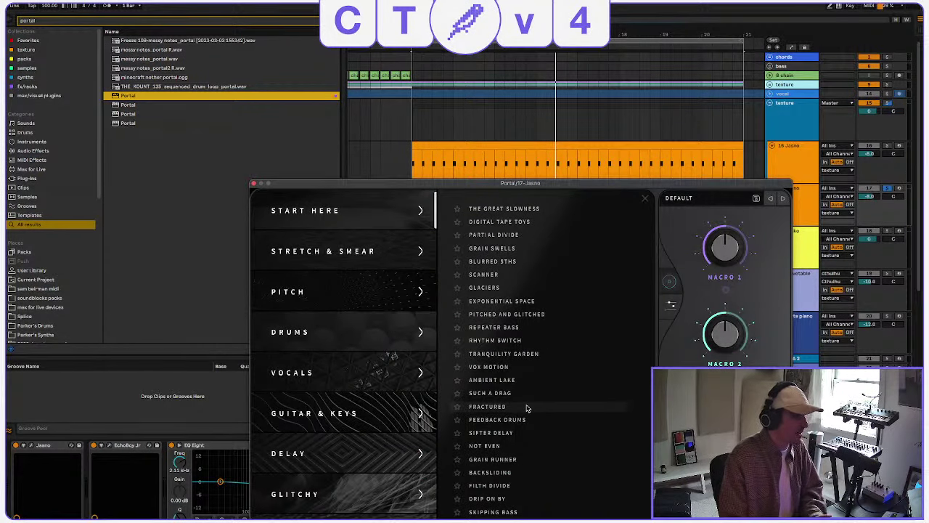
left_click(499, 433)
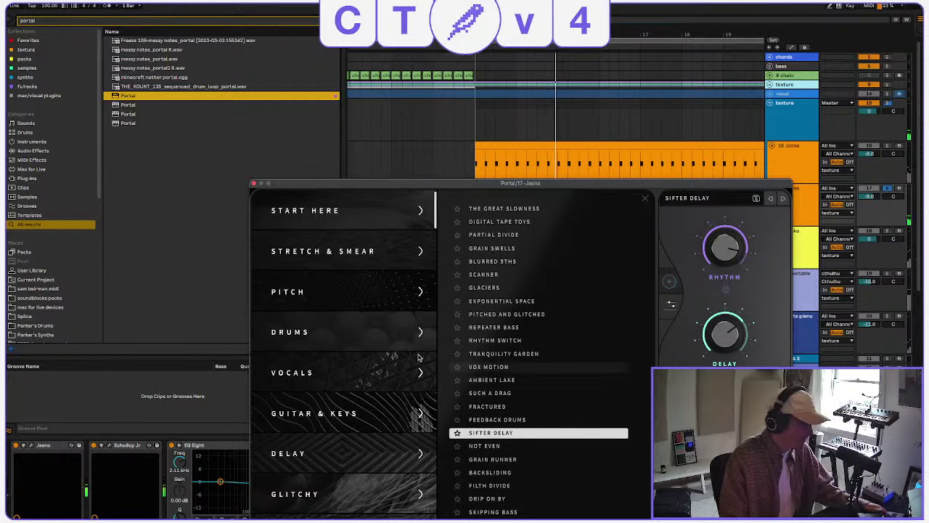
left_click(254, 182)
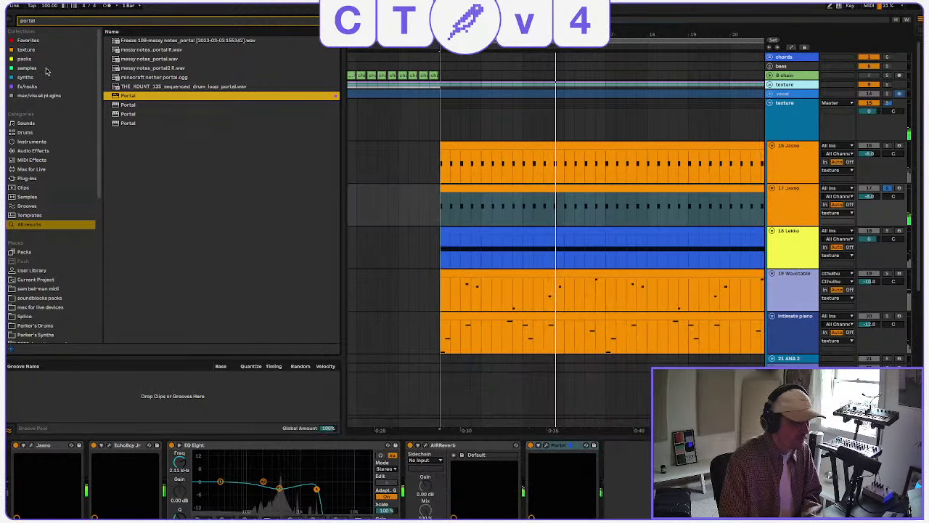
left_click(8, 19)
Freeze the duplicated Jasno track and flatten it to audio.
right_click(803, 204)
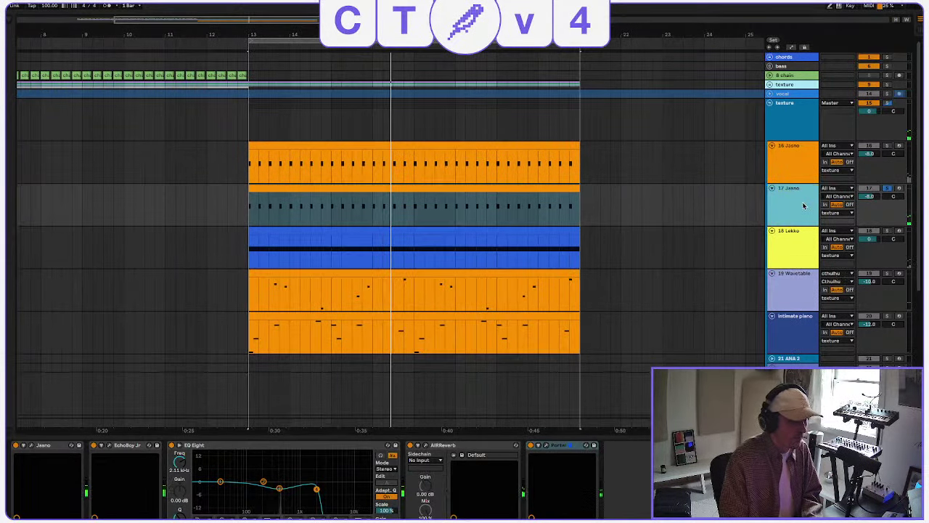
left_click(799, 236)
right_click(799, 236)
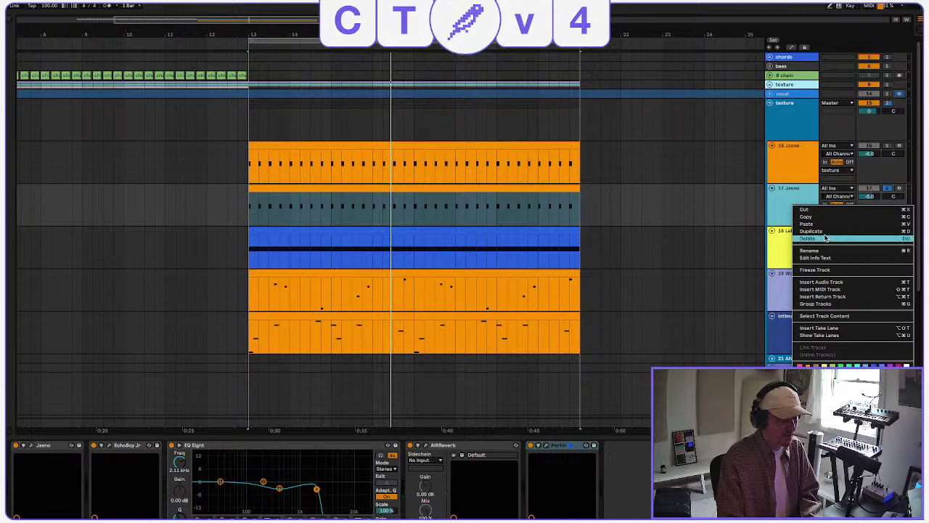
right_click(782, 213)
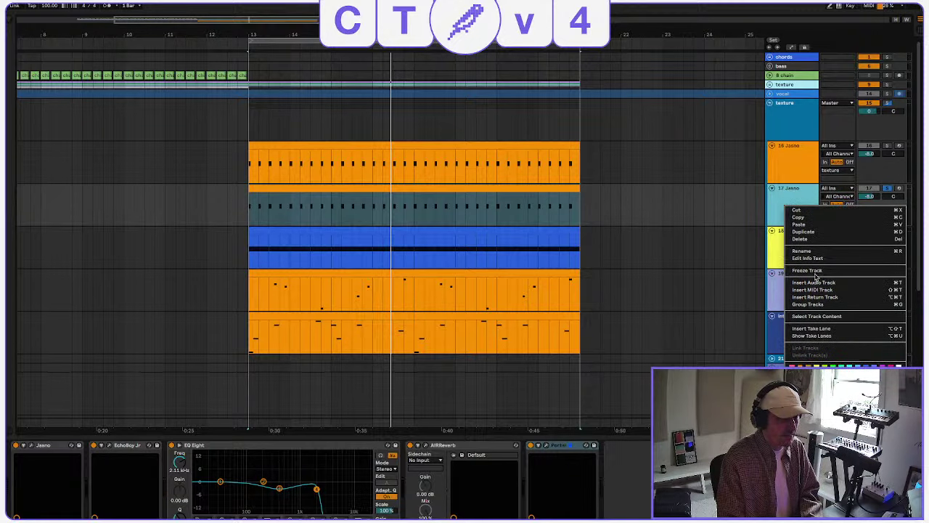
left_click(813, 276)
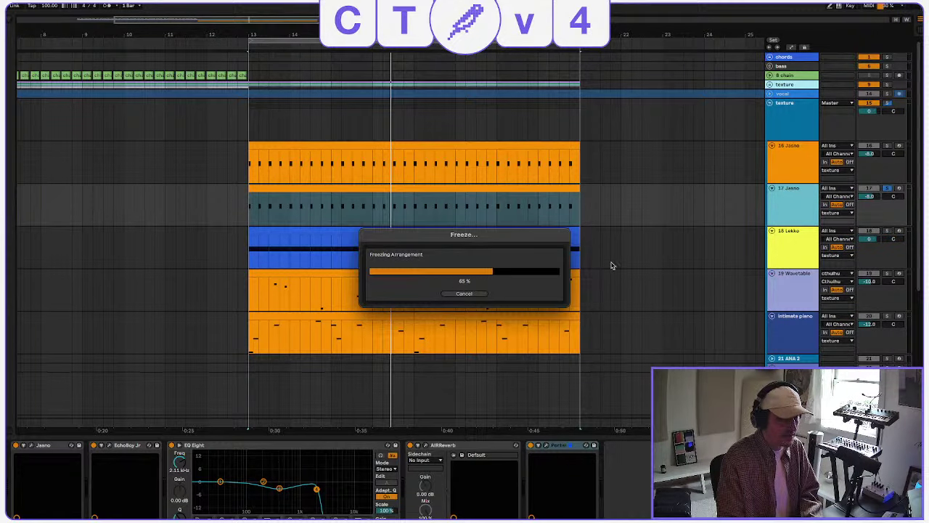
right_click(790, 204)
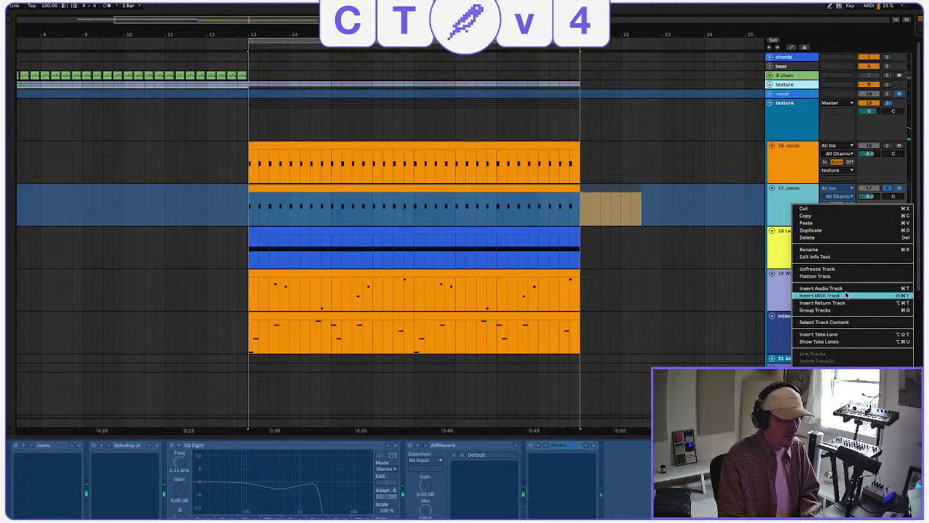
left_click(816, 277)
Solo the flattened Jasno audio track and play it back from the start of its clip.
left_click(470, 189)
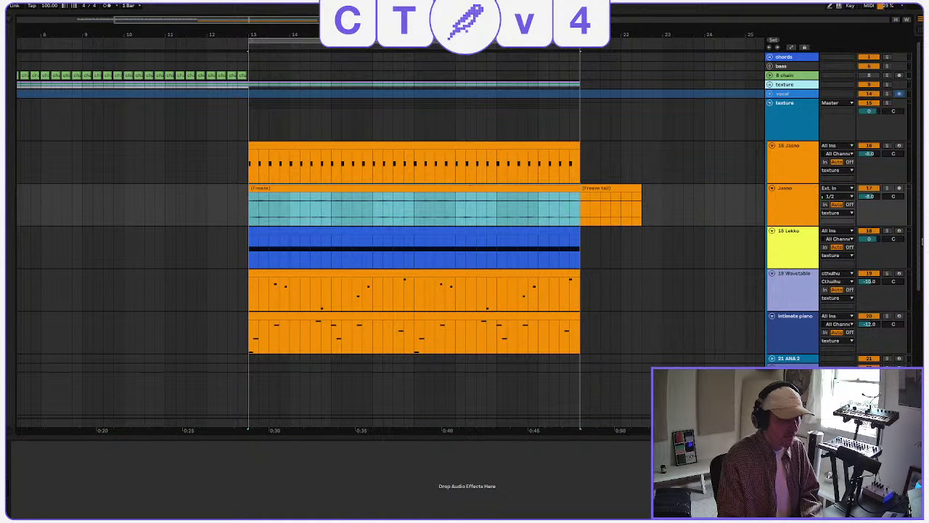
left_click(887, 188)
key("space")
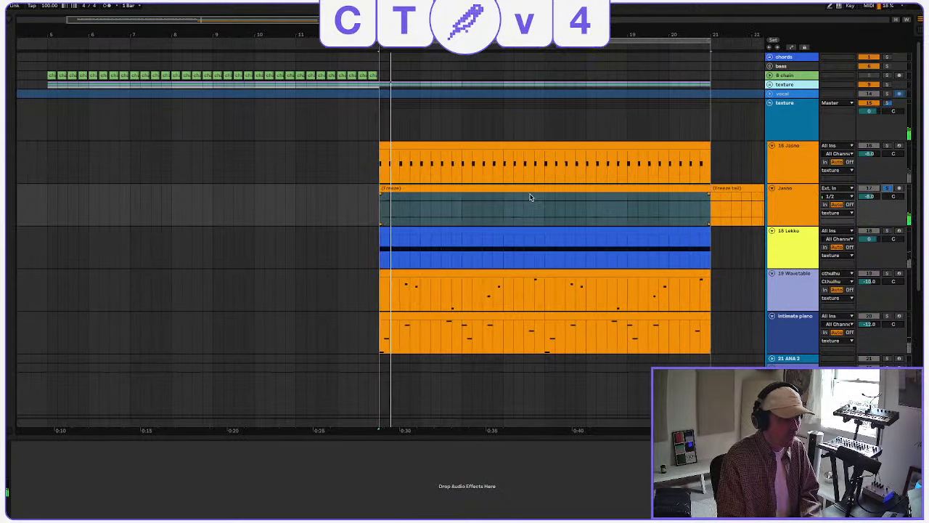
Raise the flattened Jasno clip's gain to 8.00 dB, then unsolo its track and mute the original Jasno track.
left_click(530, 188)
key("shift+Tab")
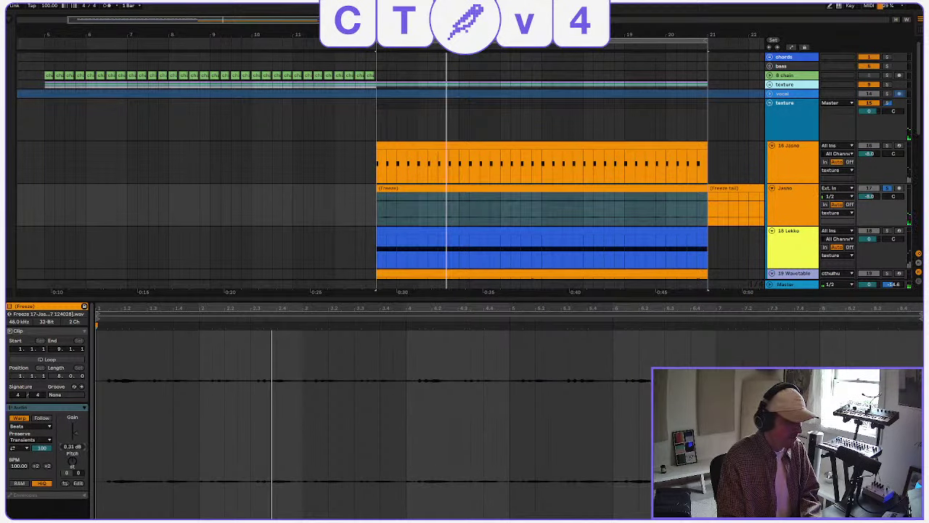
key("space")
key("space")
left_click_drag(73, 433, 72, 428)
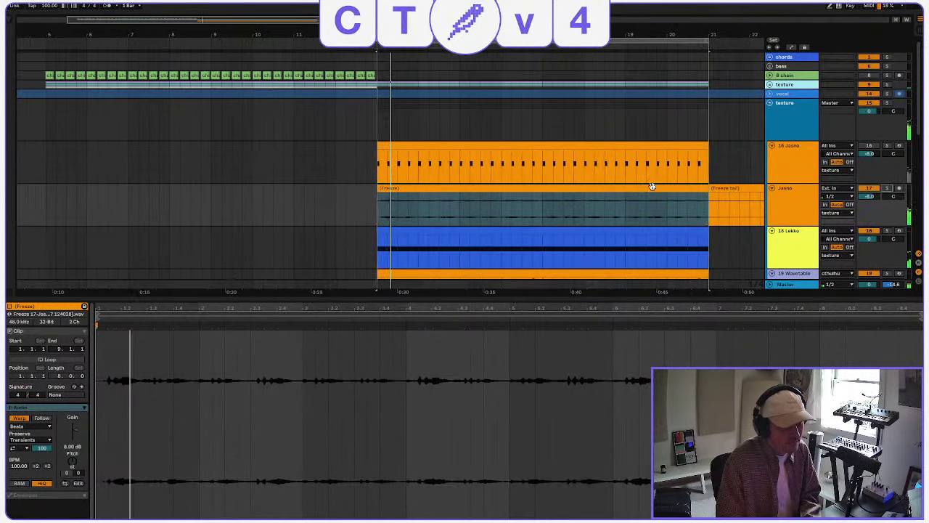
Delete the freeze tail clip at the end of the flattened Jasno track and reselect the main frozen clip.
left_click(652, 186)
left_click(749, 188)
key("Delete")
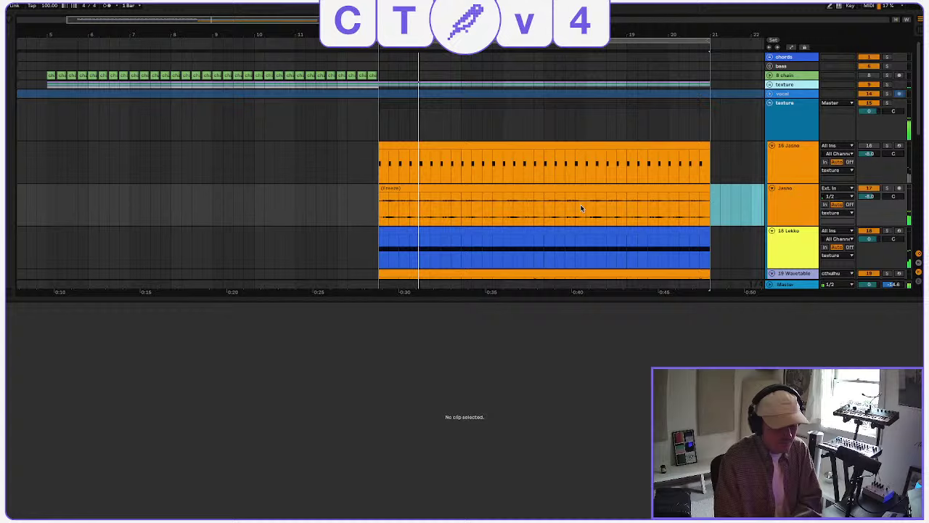
left_click(527, 186)
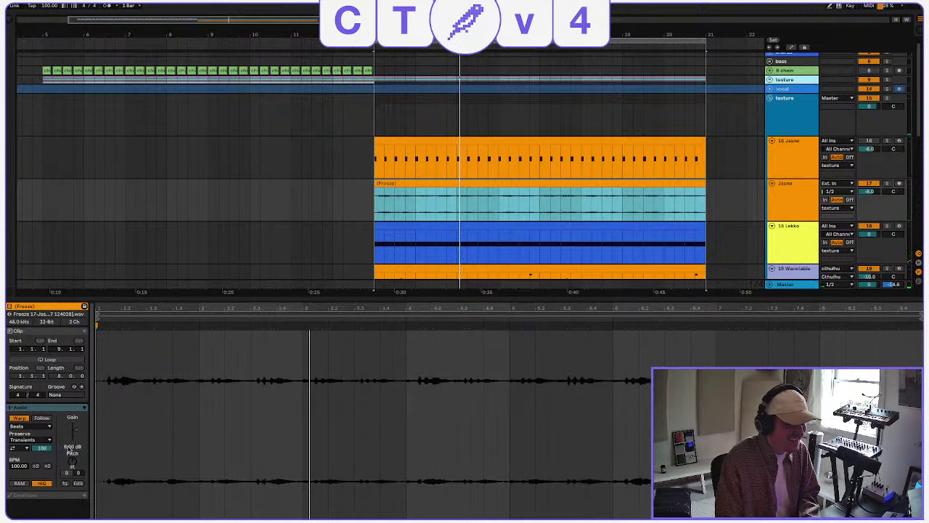
Play back the arrangement and adjust the flattened Jasno clip's gain by ear, settling on 11.4 dB.
left_click_drag(71, 446, 72, 407)
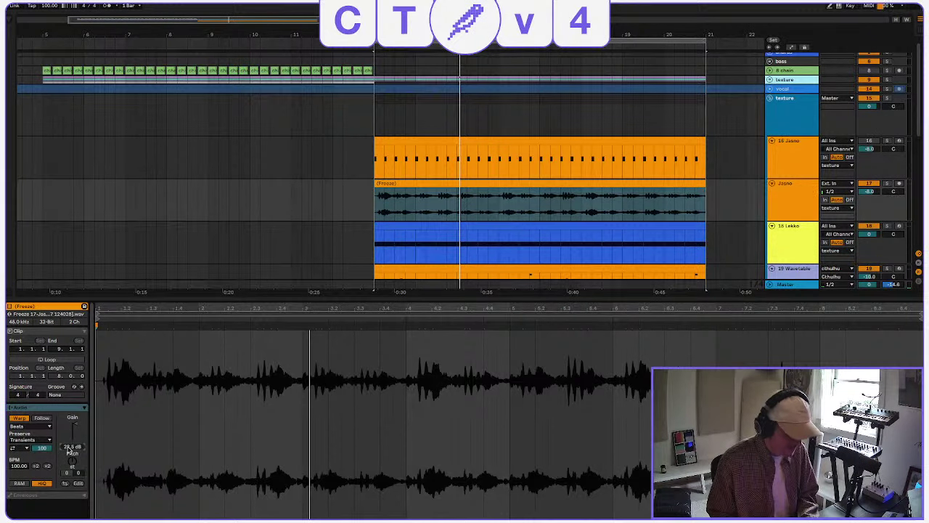
key("space")
left_click_drag(70, 449, 71, 486)
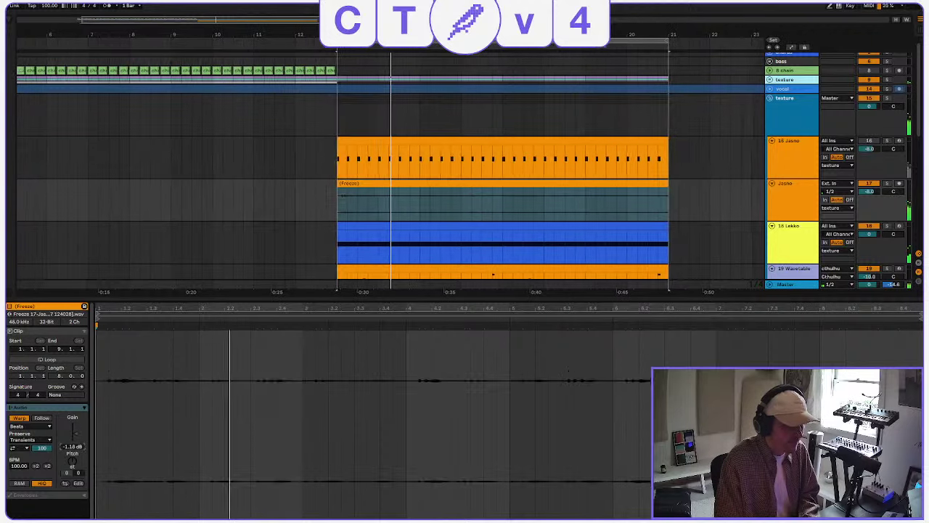
mouse_move(72, 446)
left_mouse_down()
mouse_move(72, 426)
mouse_move(72, 455)
left_mouse_up()
Lower the Wavetable track's volume to -16.0 and play the layers back.
scroll(413, 223, "down", 5)
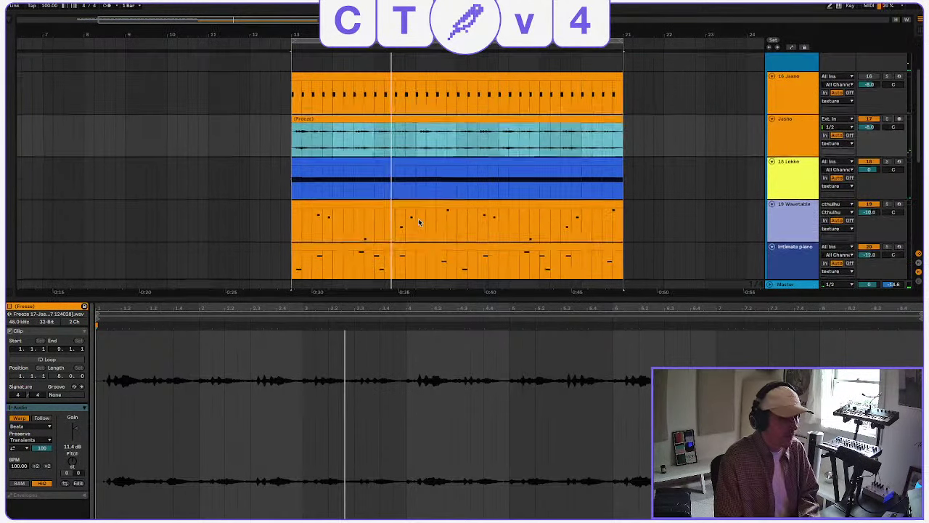
left_click(812, 157)
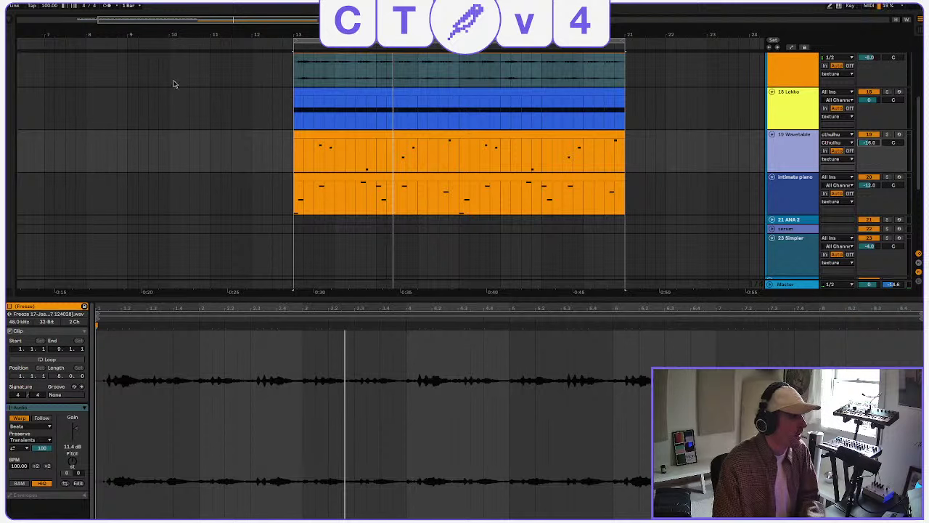
key("space")
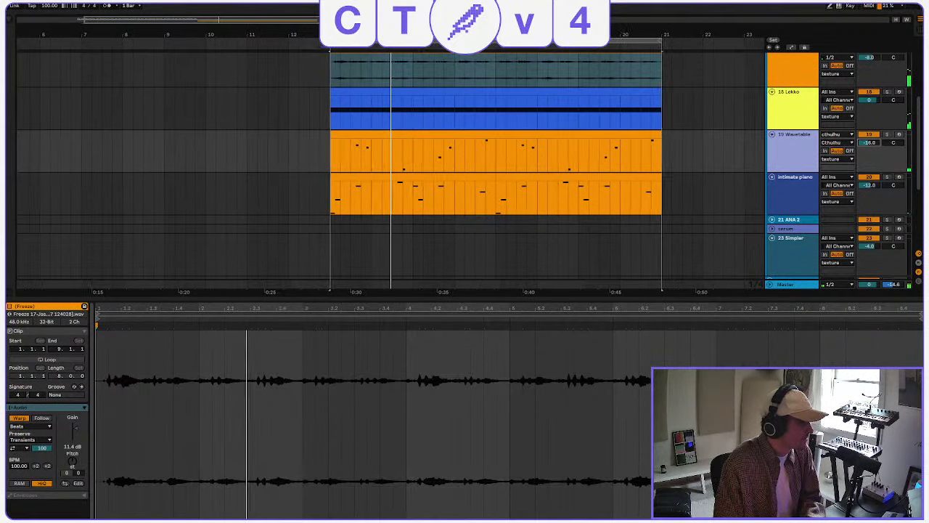
Duplicate the Wavetable track, mute the original and solo the copy.
left_click(298, 161)
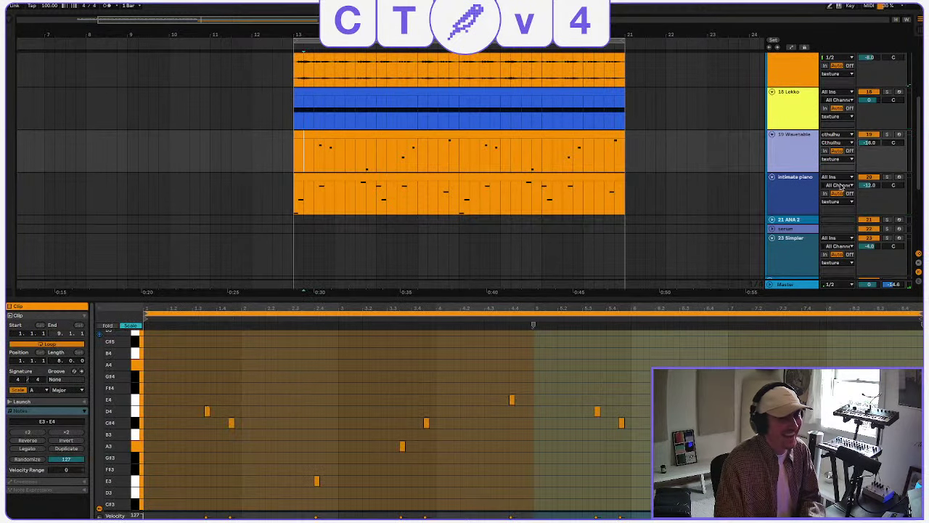
right_click(800, 158)
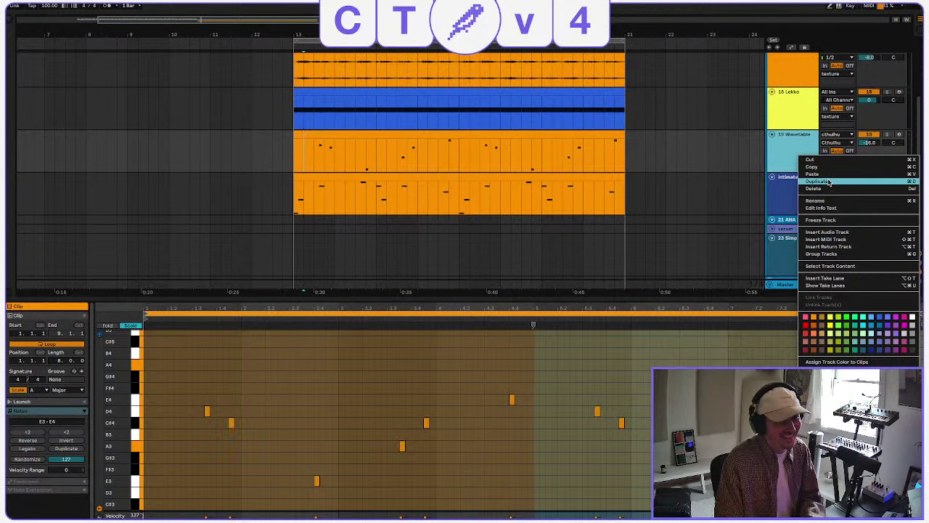
left_click(820, 169)
left_click(827, 151)
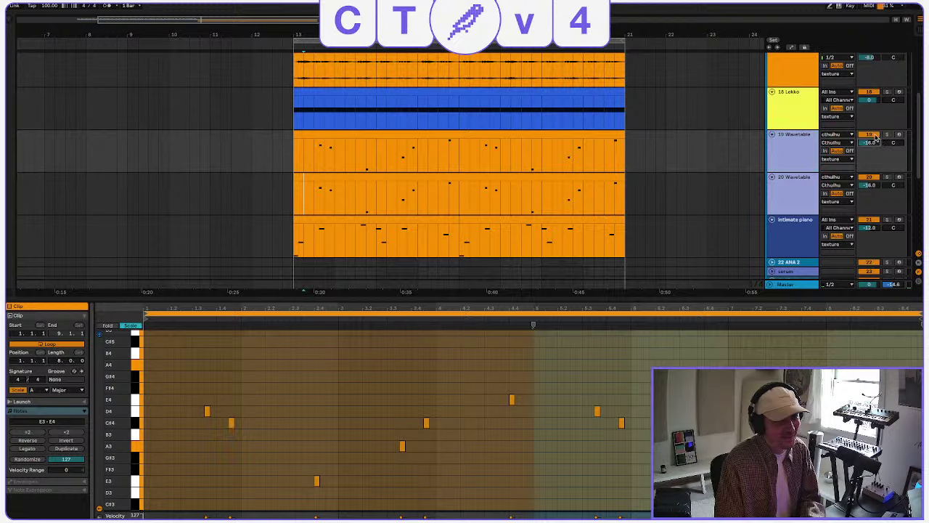
left_click(809, 188)
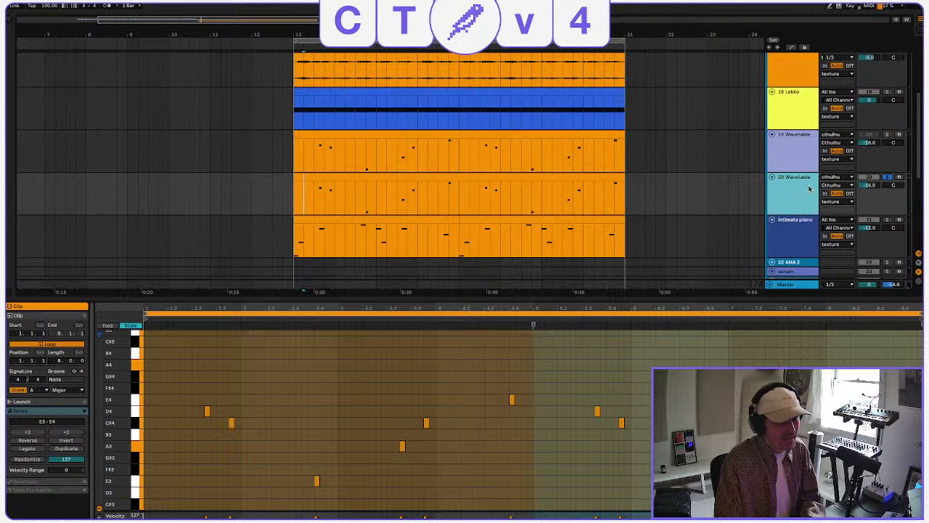
Search the browser for "soundtoy", load Crystallizer on the duplicated Wavetable track and move it to the Lekko track.
left_click(13, 23)
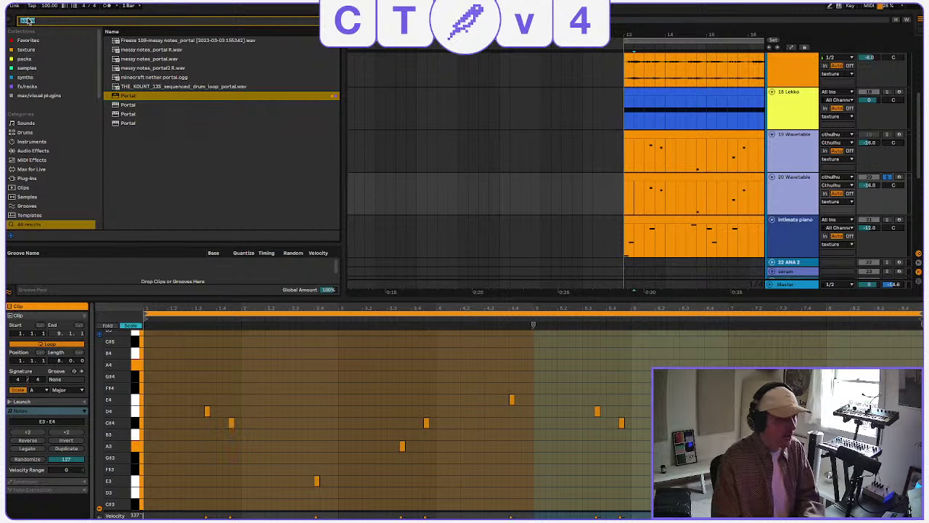
type("soundtoy")
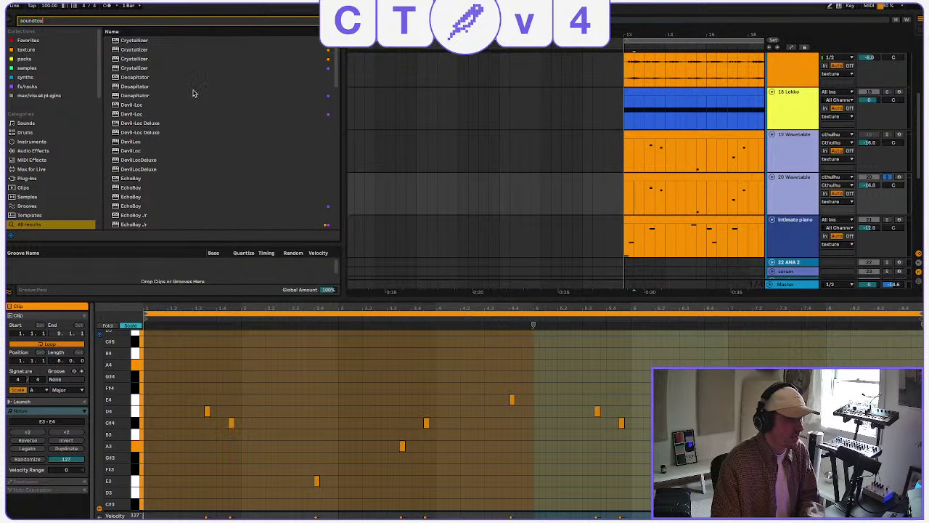
left_click(156, 51)
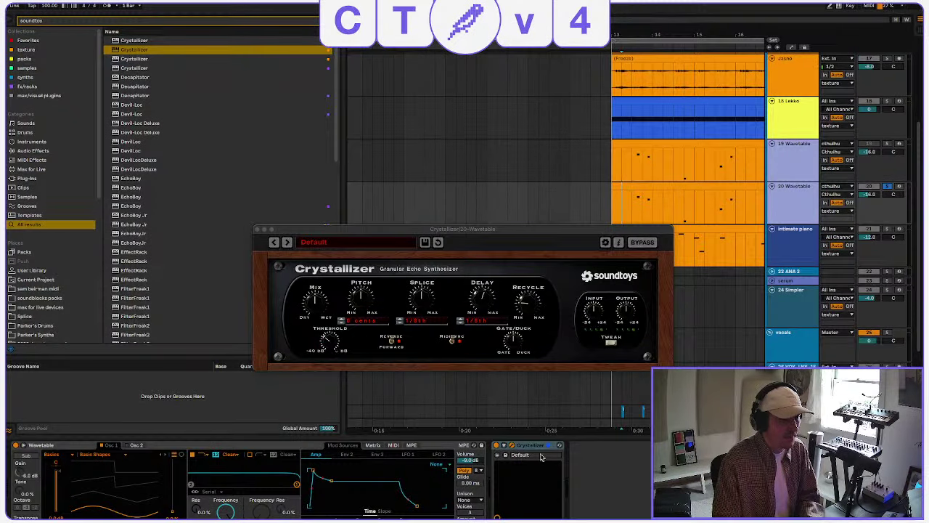
left_click_drag(533, 449, 696, 349)
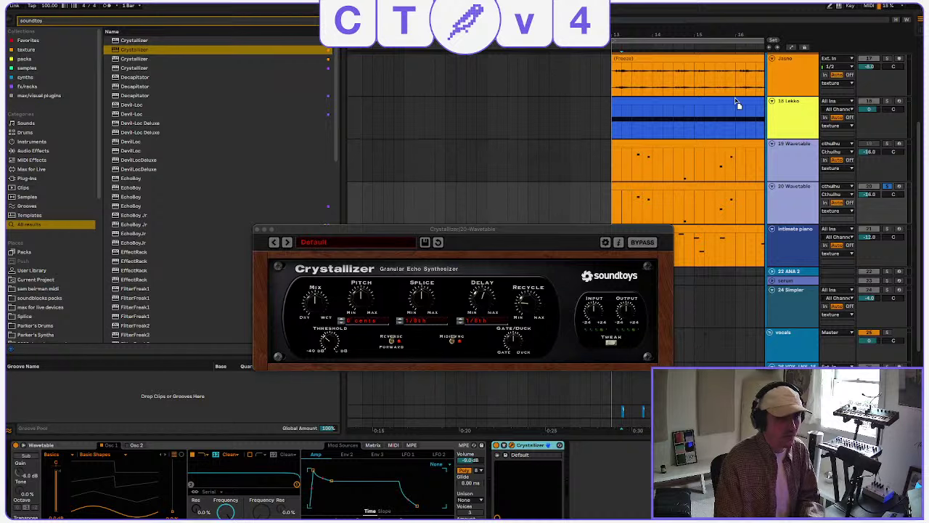
left_click(670, 116)
Duplicate the Lekko track together with its Crystallizer effect, solo the copy and play it back.
right_click(803, 120)
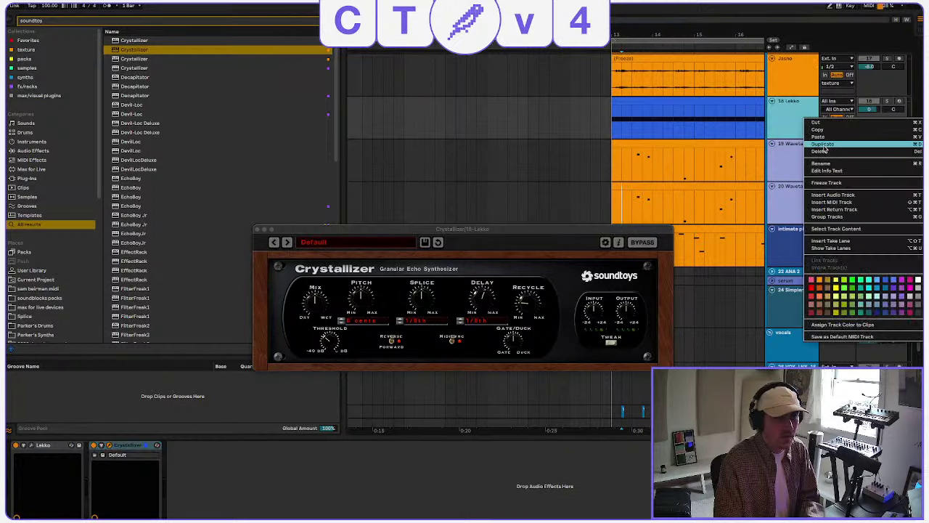
left_click(823, 144)
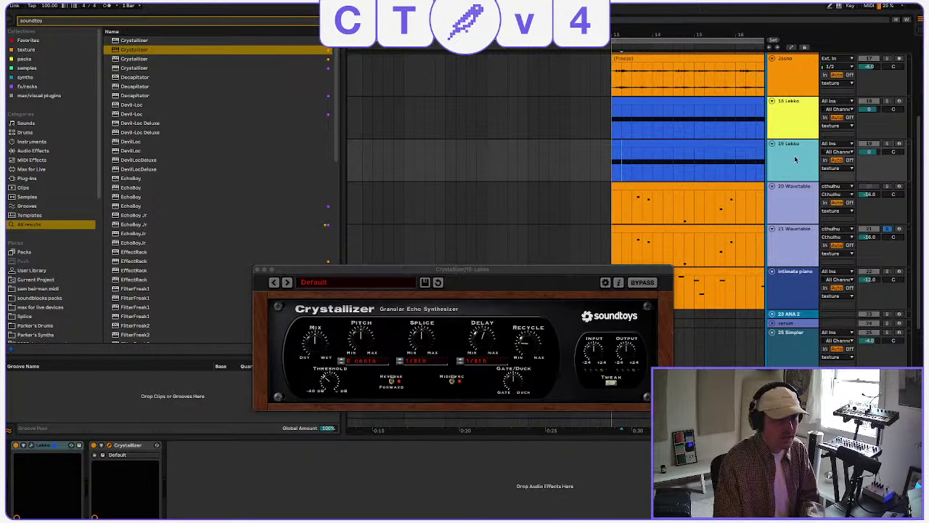
left_click(887, 145)
key("space")
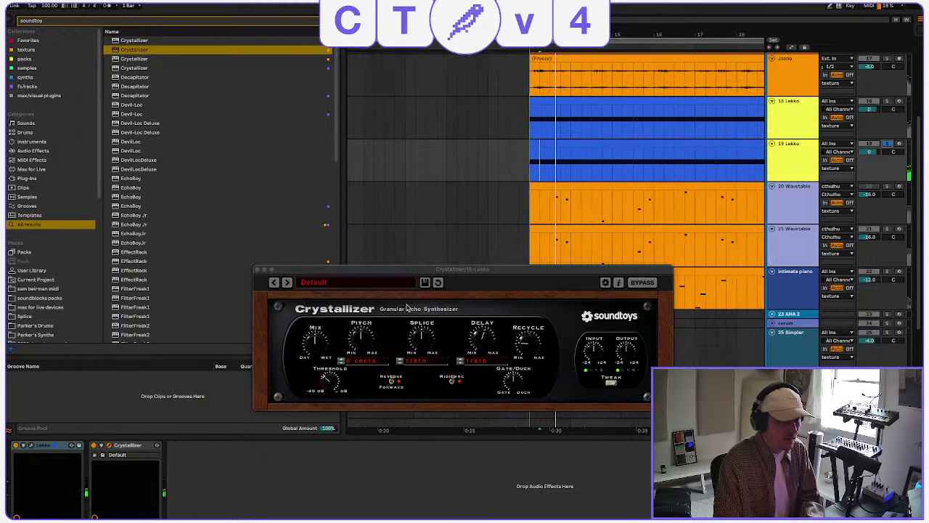
Try the Eko Flex 300ms preset from the 04 Echo category in Crystallizer on the duplicated Lekko track.
left_click(348, 287)
mouse_move(353, 306)
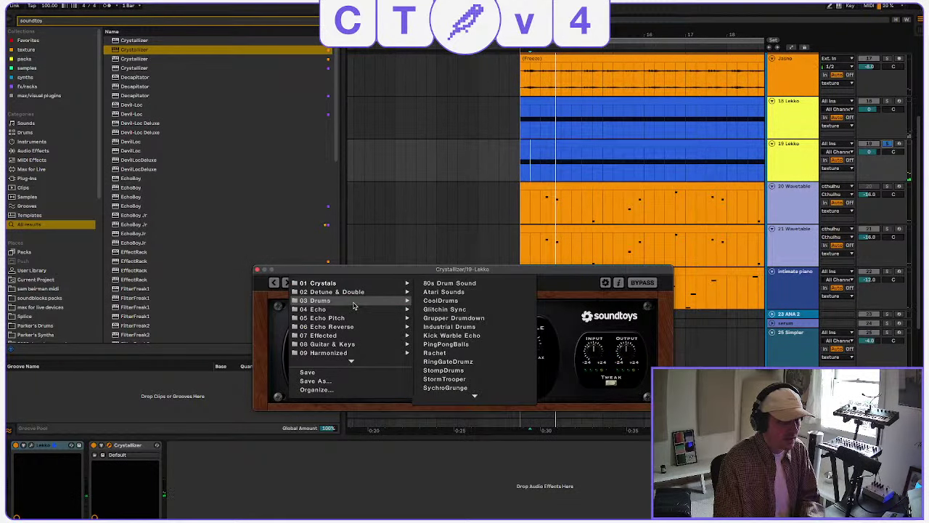
left_click(125, 206)
scroll(155, 231, "down", 10)
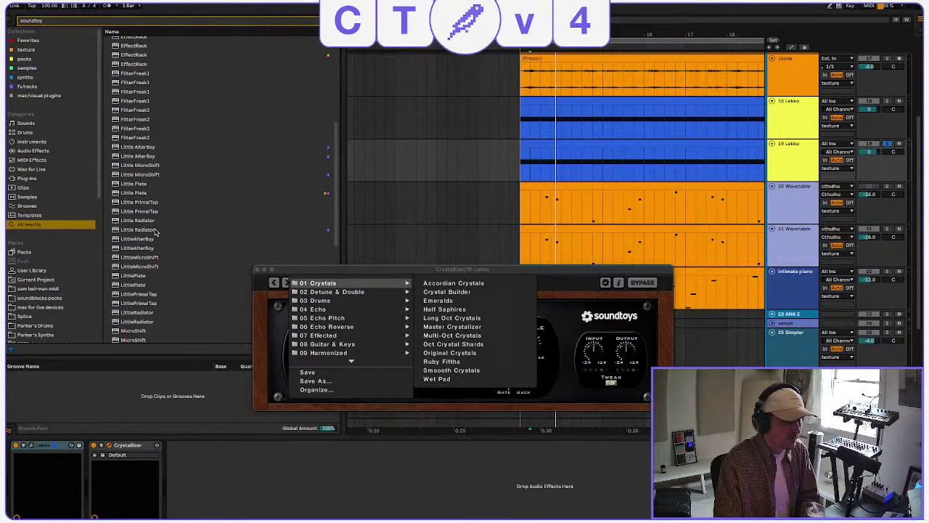
scroll(155, 231, "down", 7)
left_click(351, 328)
left_click(336, 288)
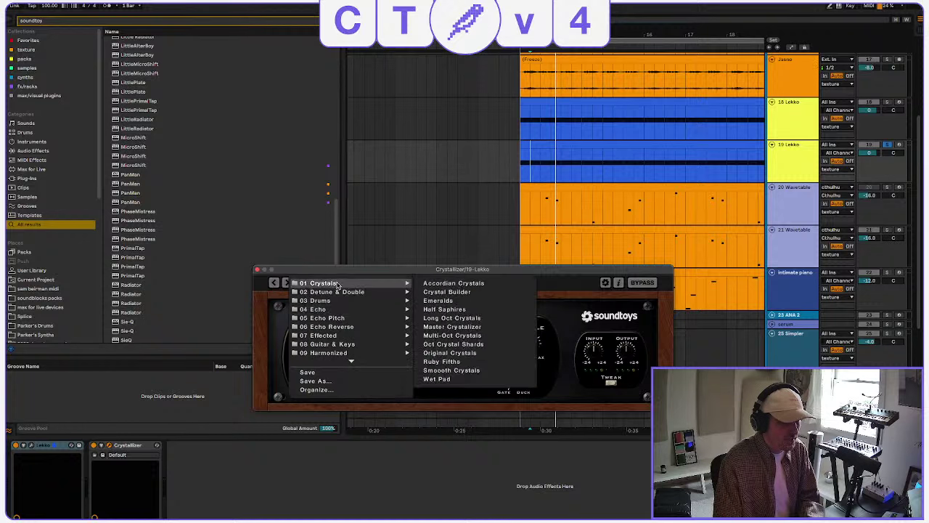
mouse_move(339, 311)
left_click(448, 318)
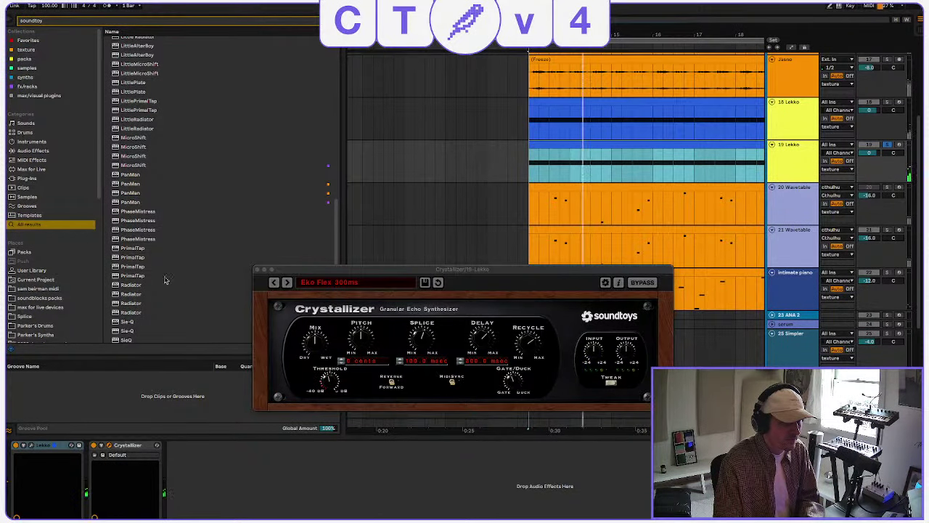
scroll(153, 287, "down", 3)
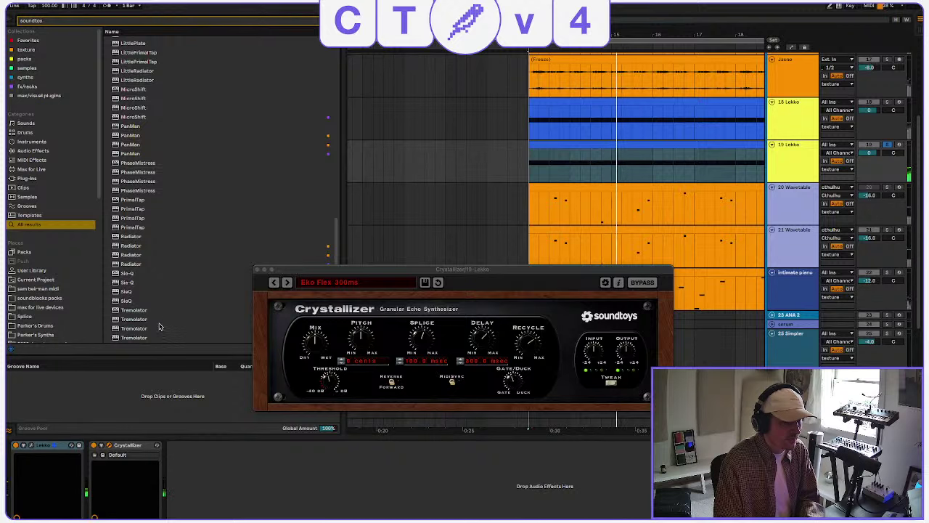
scroll(156, 316, "up", 3)
scroll(156, 317, "up", 10)
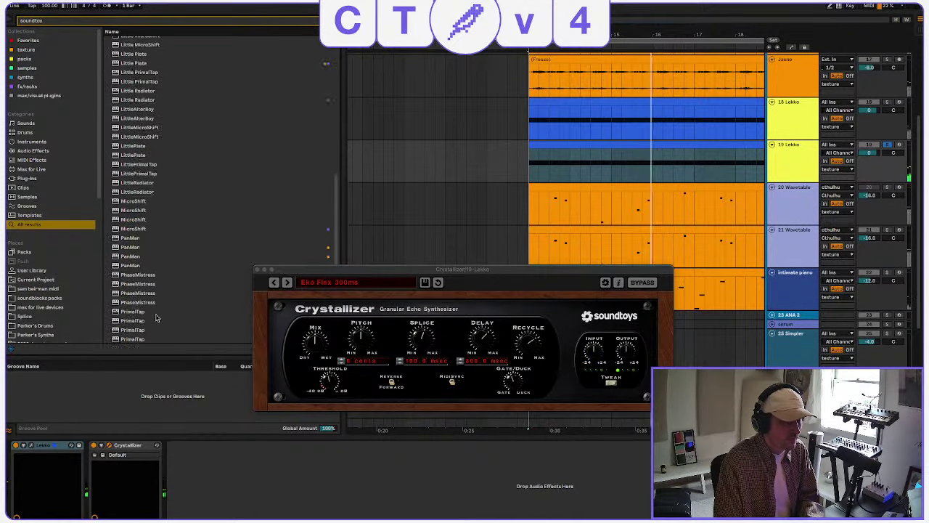
scroll(156, 317, "up", 12)
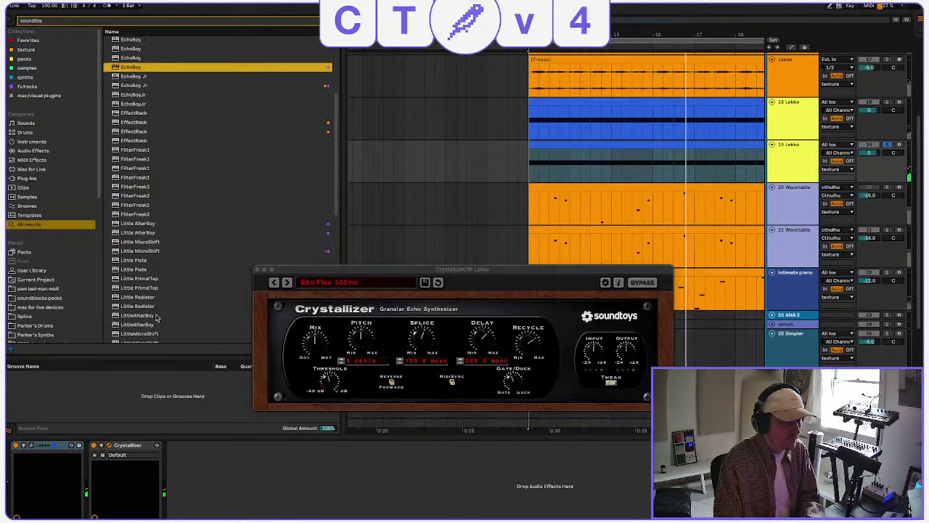
scroll(156, 317, "up", 4)
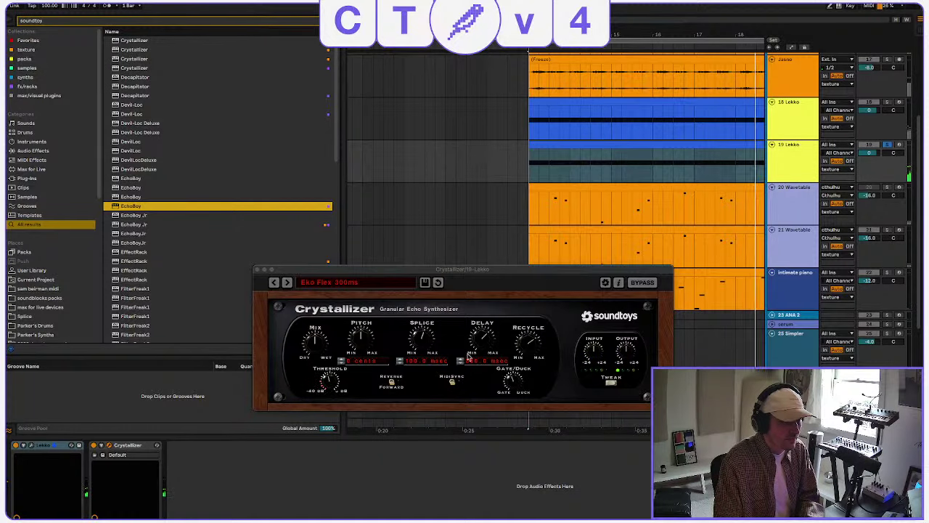
Audition Crystallizer's RainyDelay and Roboto presets from the 05 Echo Pitch category on the duplicated Lekko track.
left_click(354, 285)
mouse_move(344, 319)
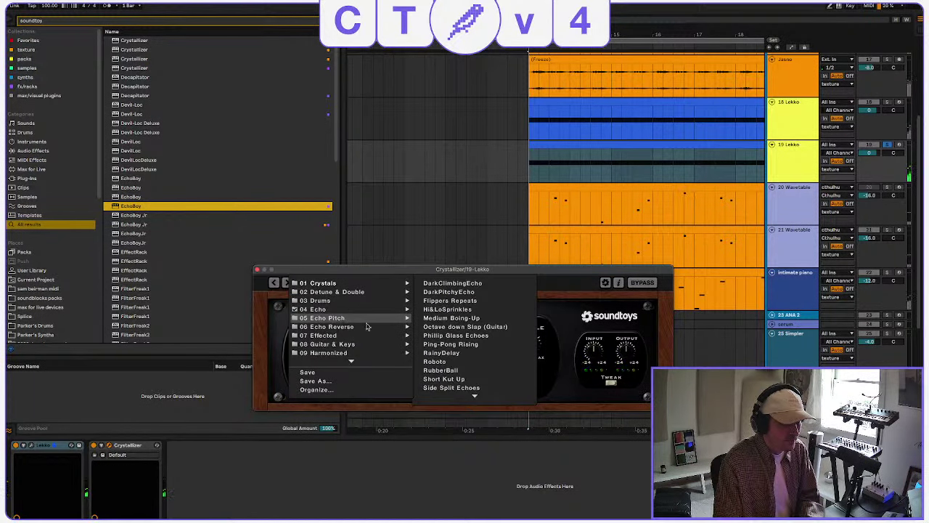
left_click(469, 353)
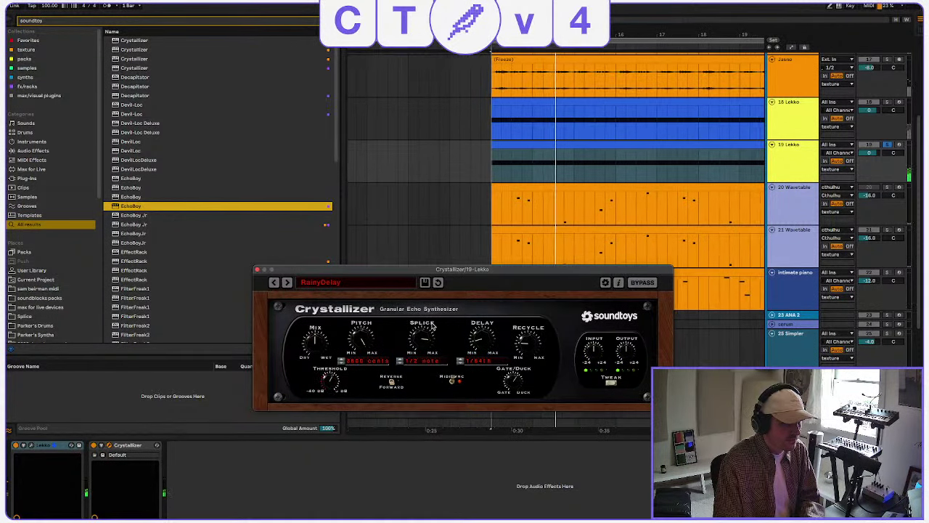
left_click(287, 284)
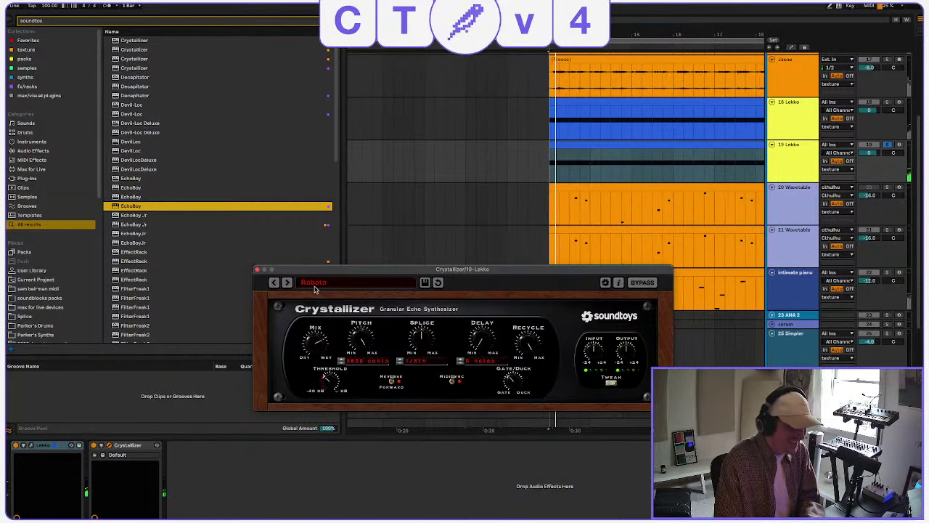
Audition the Ping-Pong Rising preset in Crystallizer and switch to the Phillip Glass Echoes preset.
left_click(309, 282)
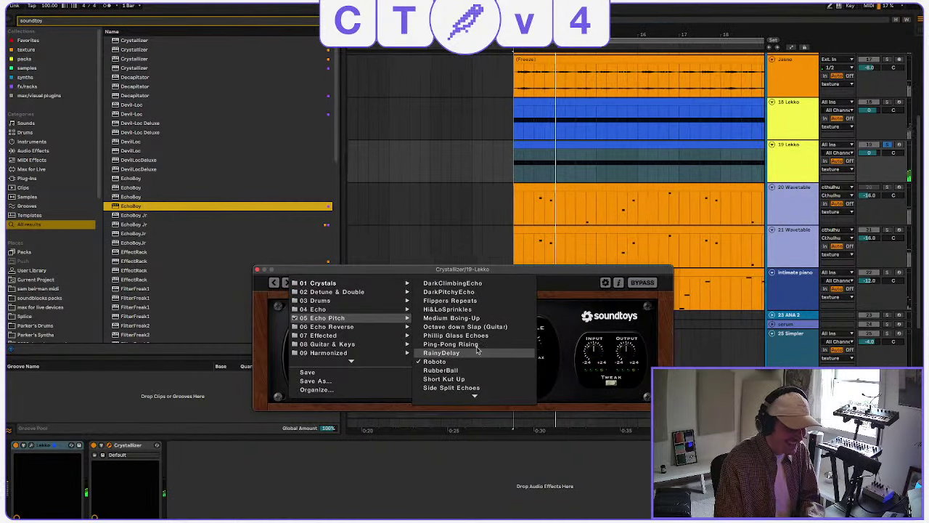
left_click(448, 344)
left_click(288, 282)
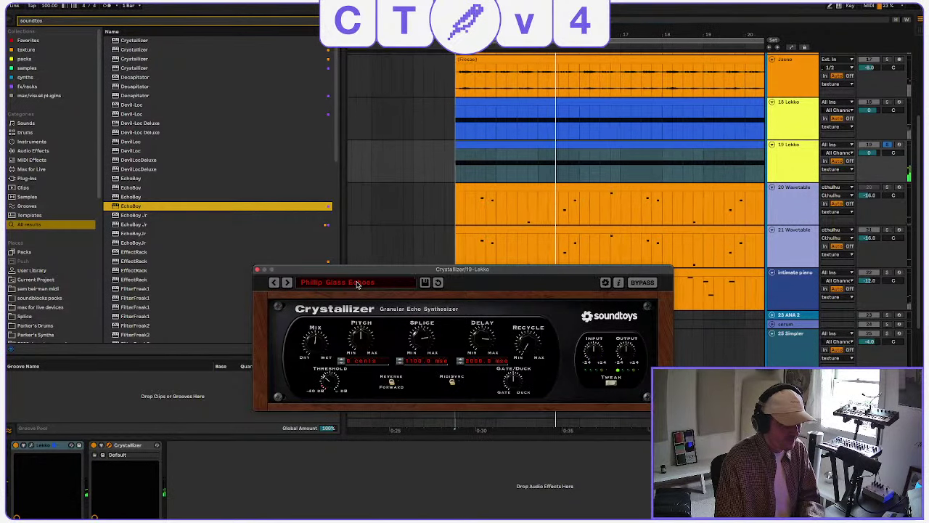
Freeze and flatten the 19 Lekko track to audio.
right_click(797, 162)
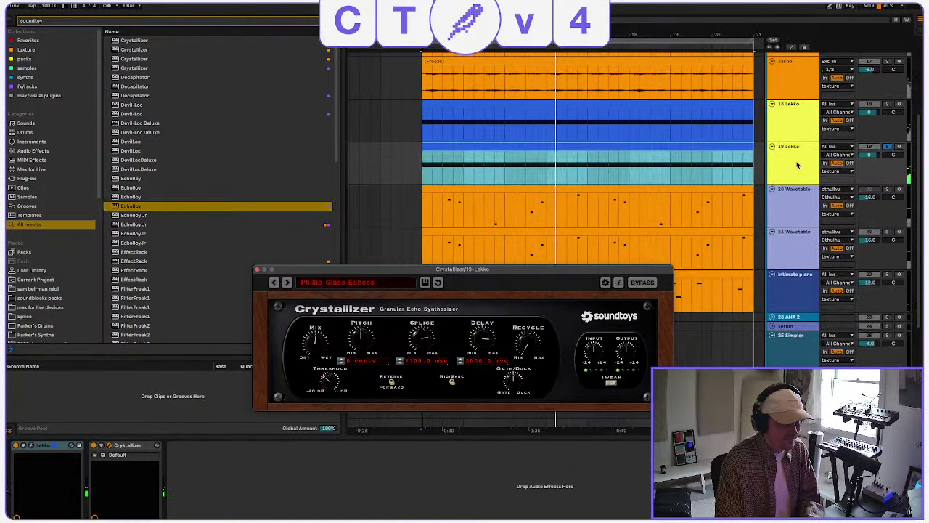
left_click(834, 227)
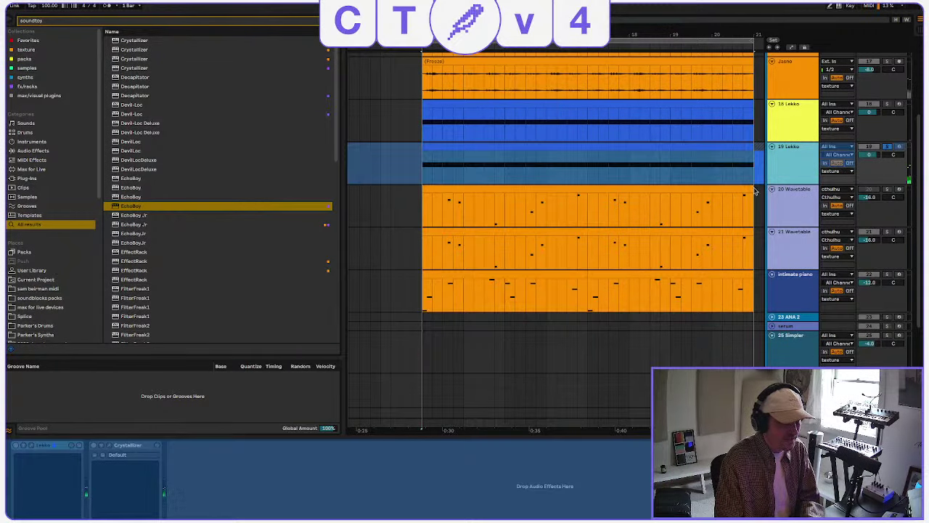
right_click(794, 160)
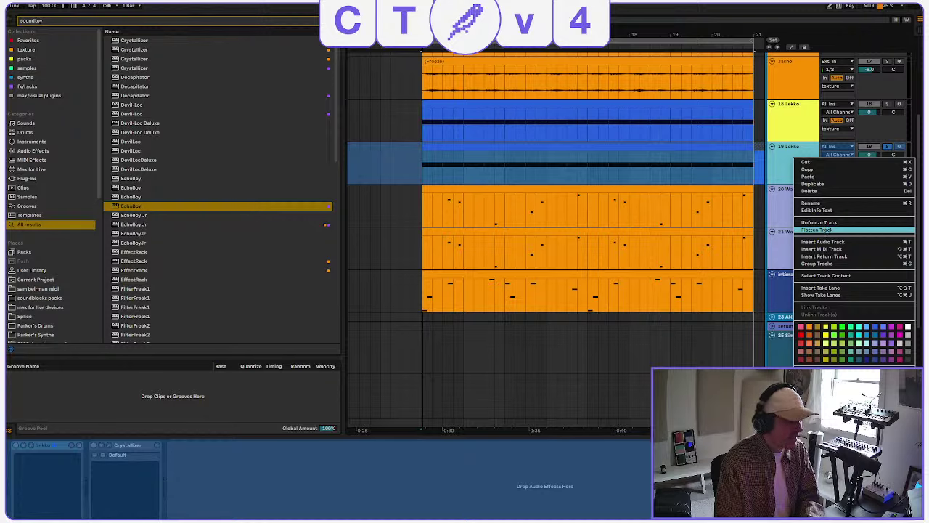
left_click(819, 230)
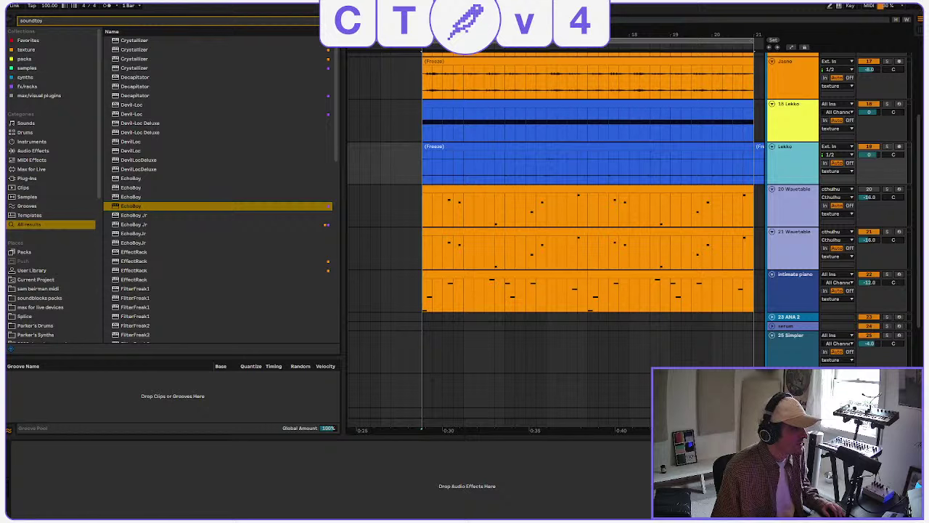
Play the flattened Lekko audio together with the other tracks and hide the browser.
left_click(677, 146)
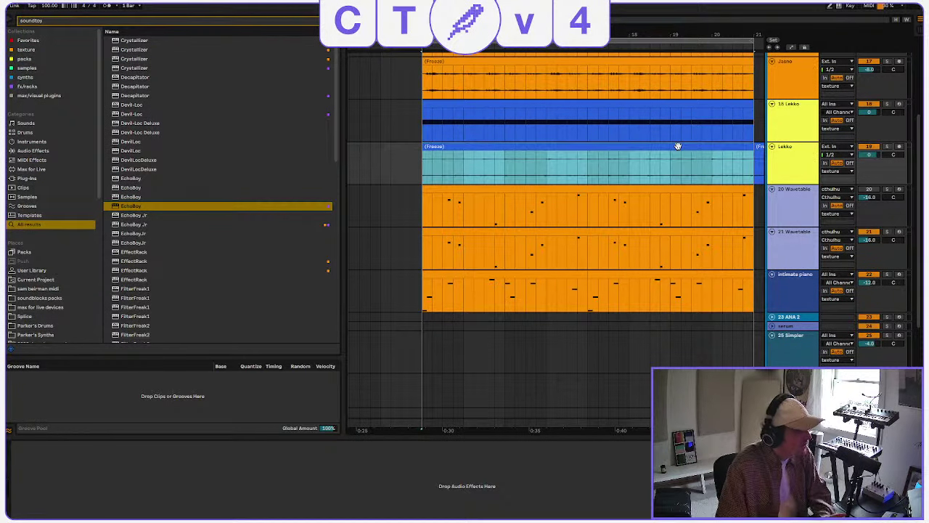
key("space")
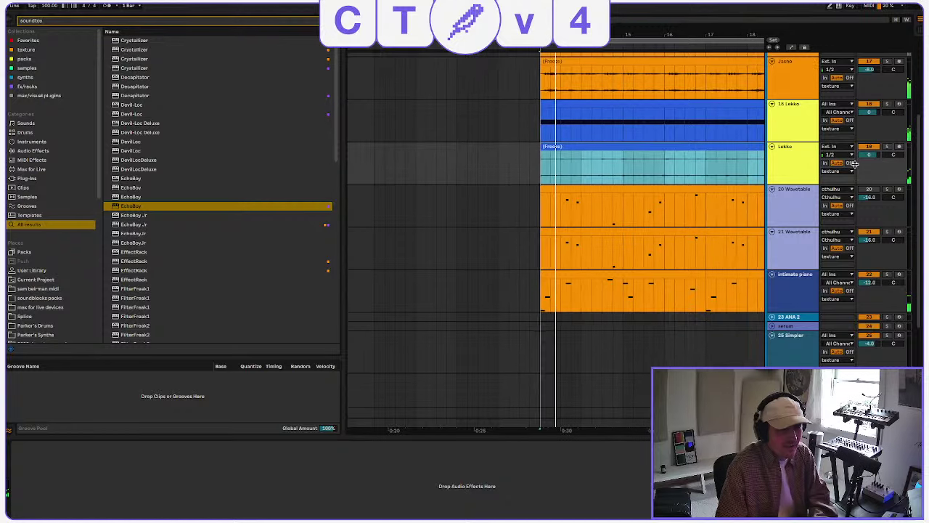
key("space")
left_click(806, 171)
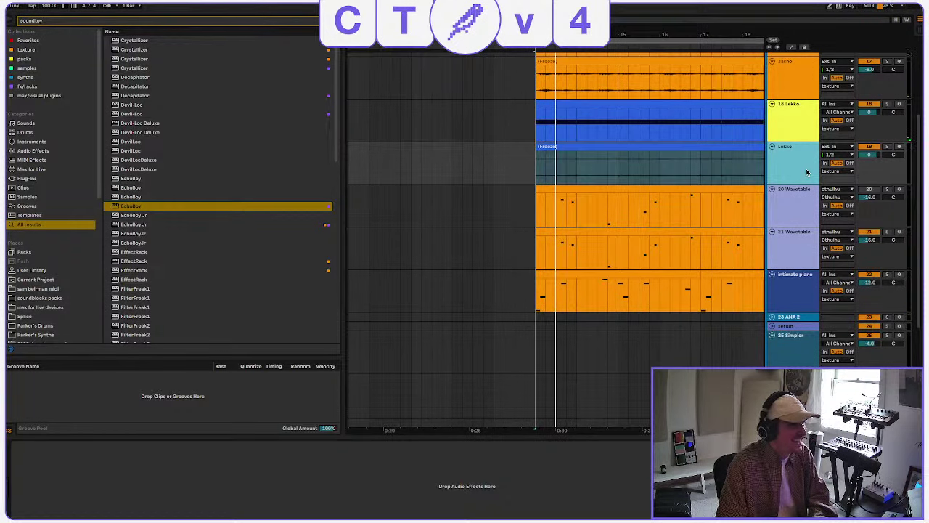
left_click(13, 23)
left_click(384, 147)
scroll(385, 146, "left", 8)
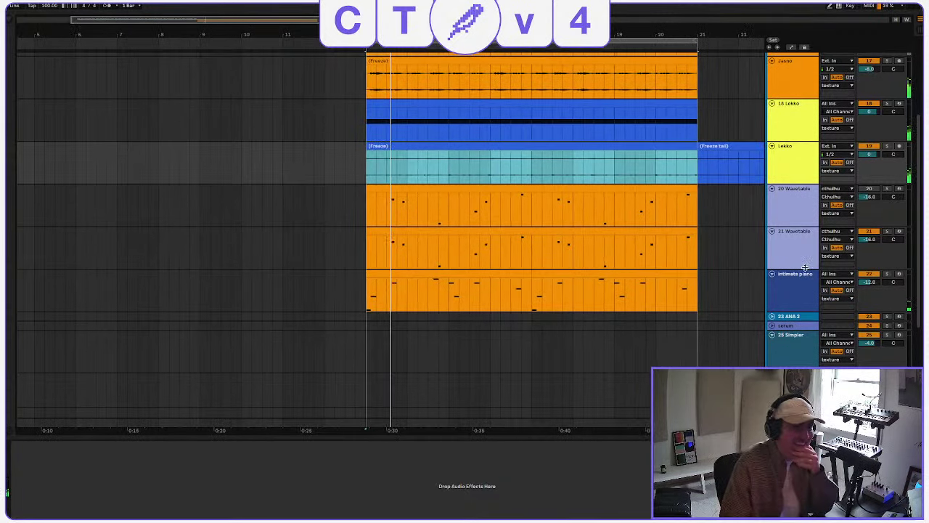
Deactivate the 18 Lekko track and listen to the flattened Lekko audio with the remaining texture layers.
left_click(869, 104)
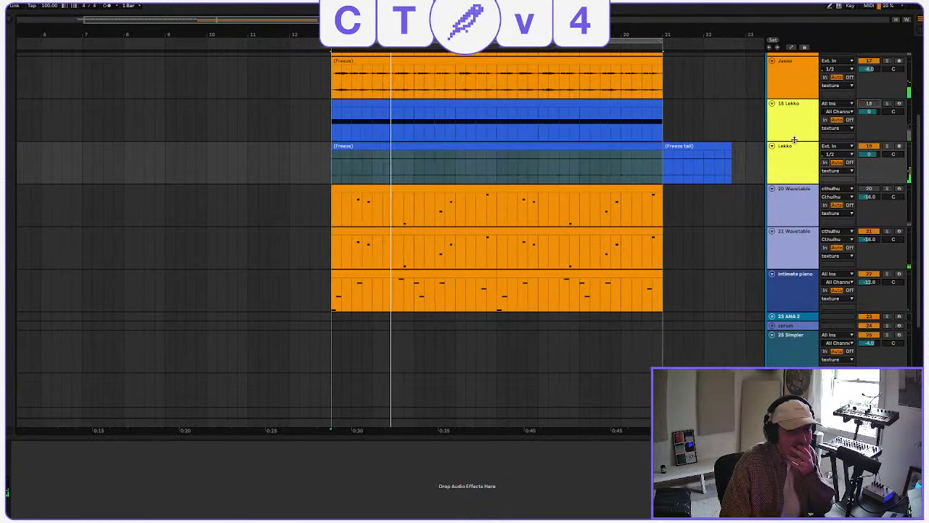
scroll(619, 152, "left", 1)
scroll(701, 230, "down", 3)
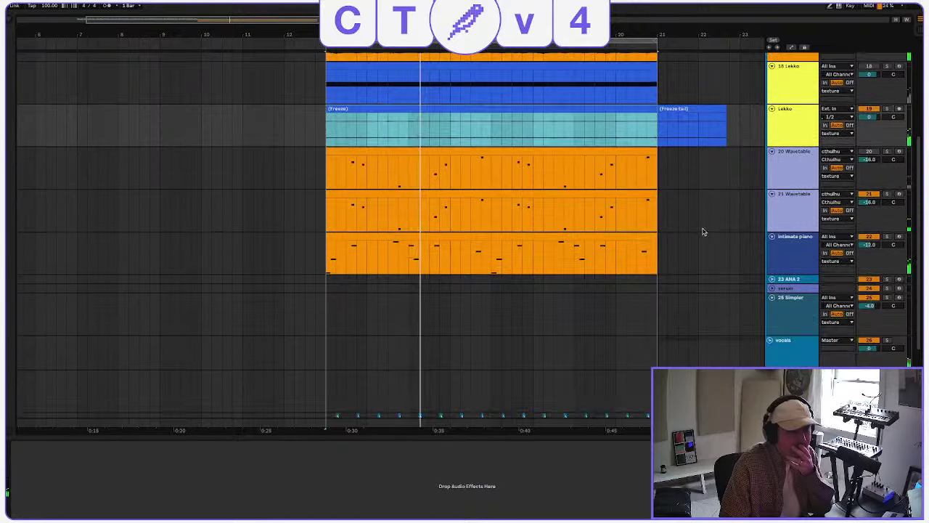
scroll(704, 230, "up", 6)
scroll(703, 231, "down", 2)
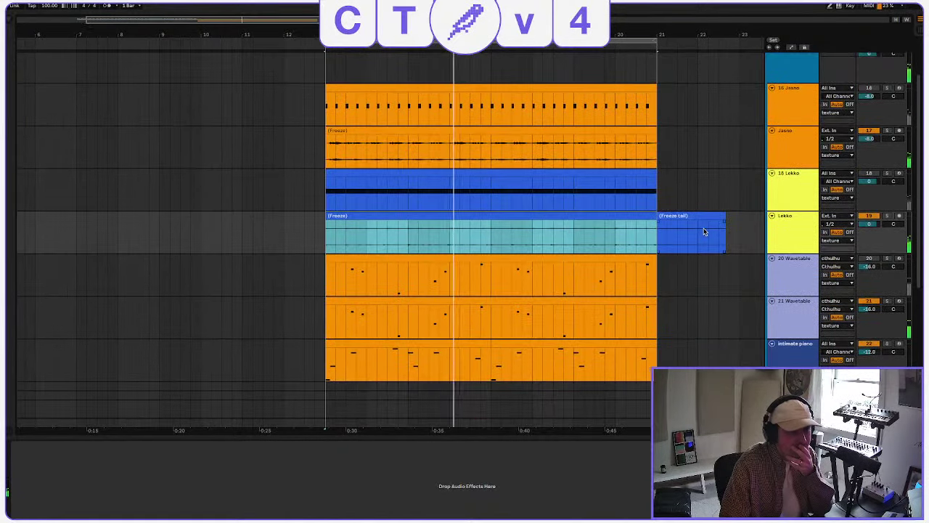
left_click(804, 239)
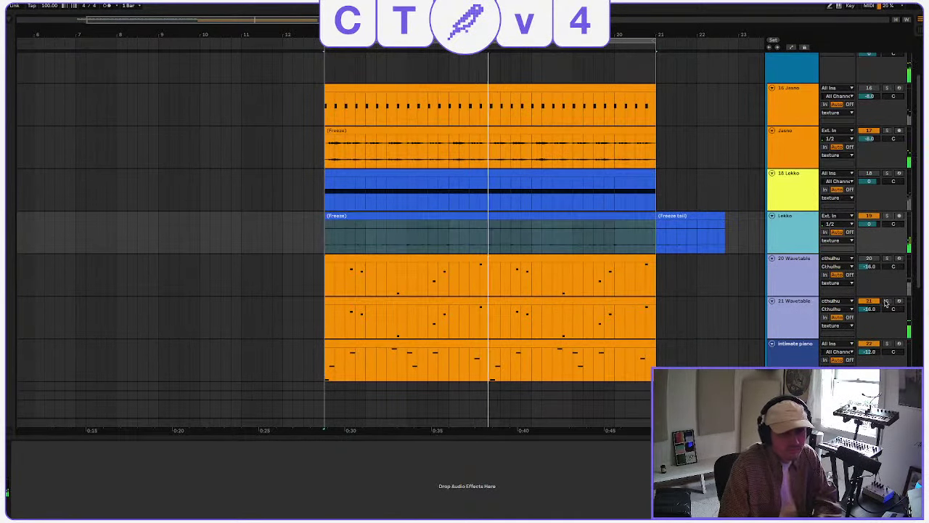
Solo the 21 Wavetable track and play it back.
left_click(887, 300)
key("space")
key("space")
left_click(459, 294)
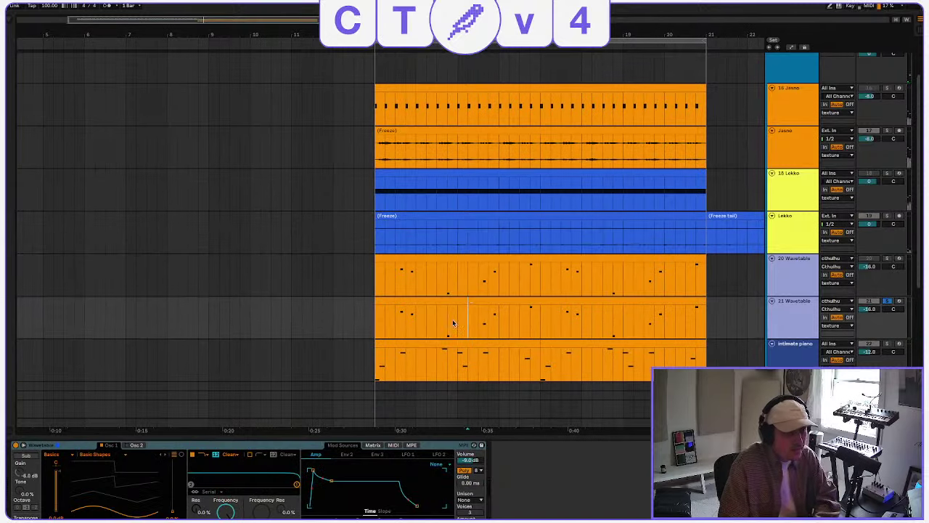
Duplicate the 21 Wavetable track and solo the copy.
right_click(806, 327)
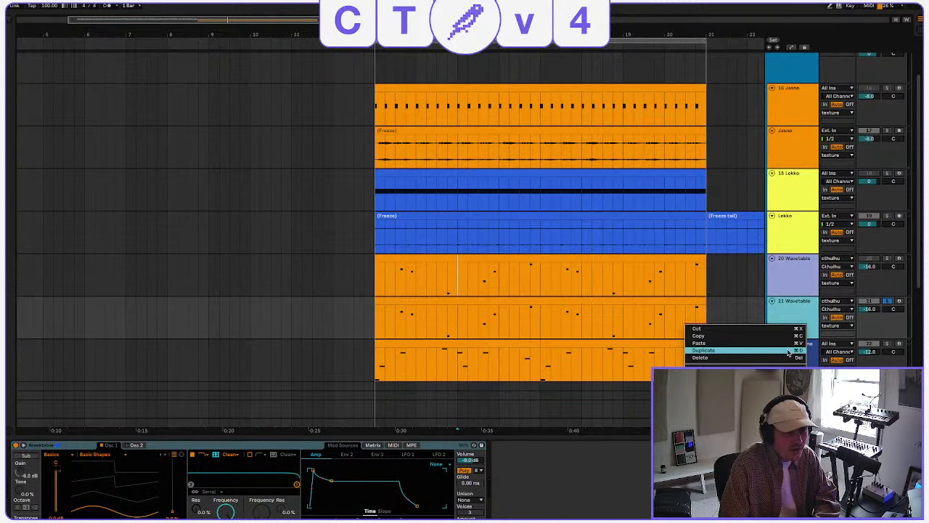
left_click(789, 352)
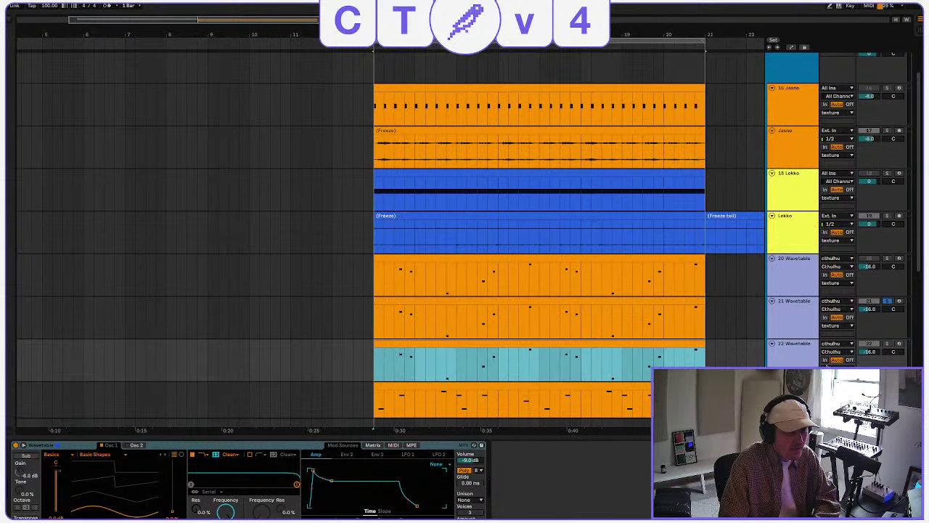
left_click(891, 348)
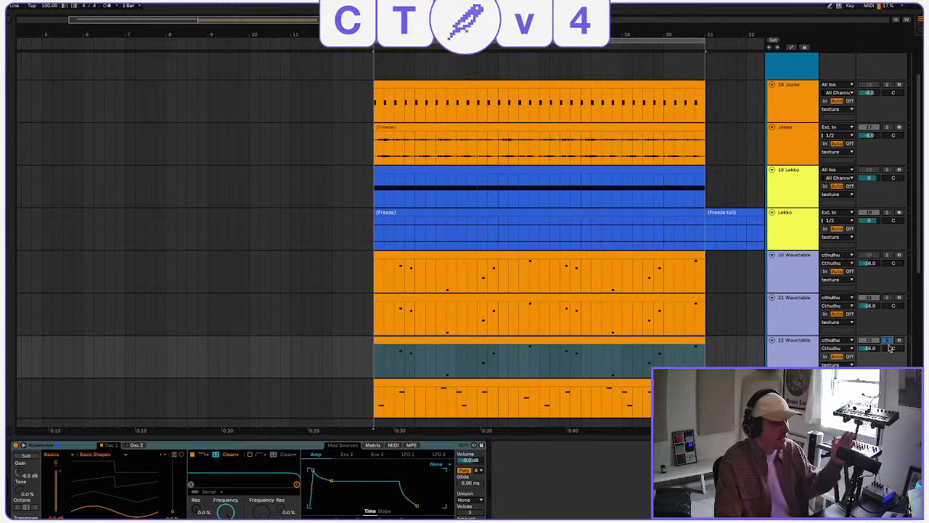
Open the MIDI clip on the duplicated Wavetable track and delete all of its notes.
double_click(553, 338)
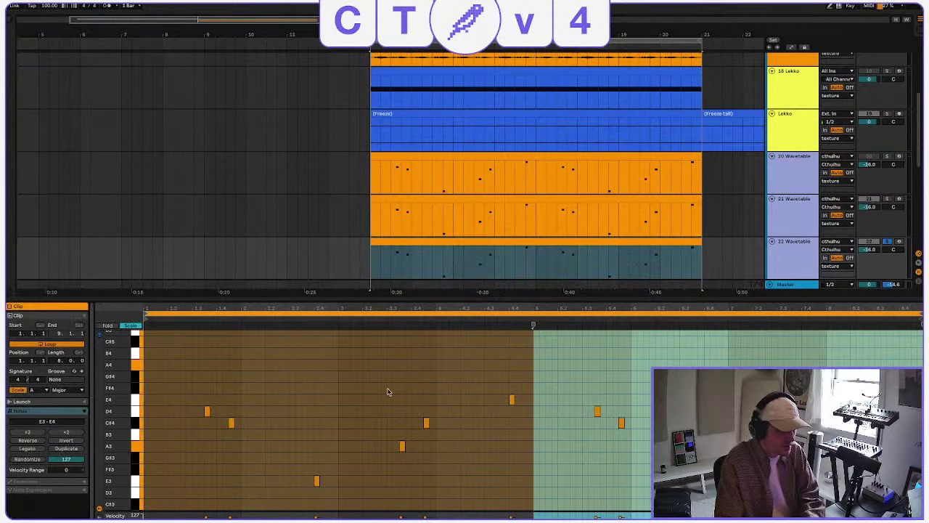
left_click_drag(204, 487, 909, 353)
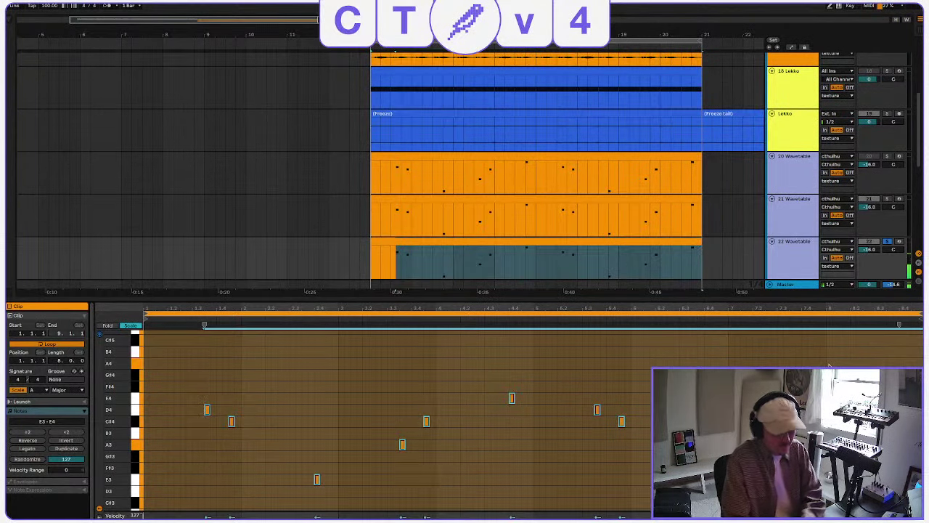
key("Delete")
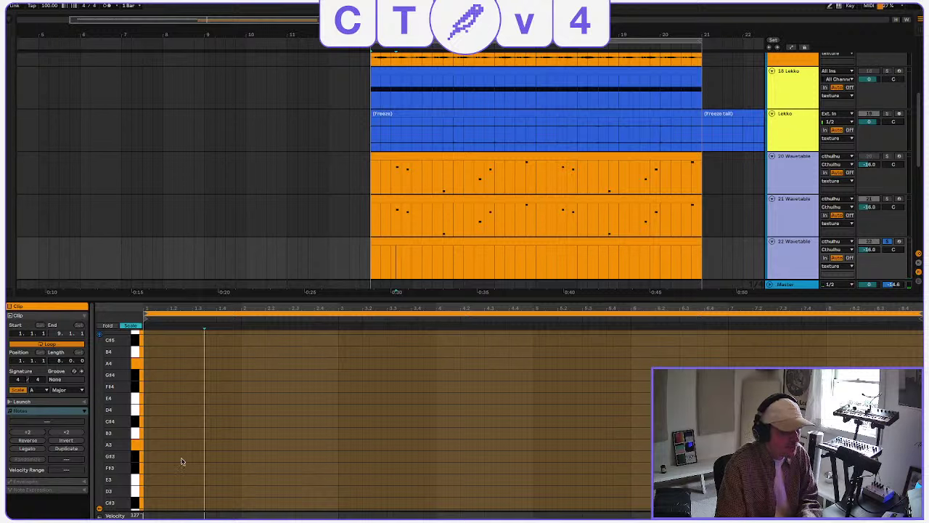
Draw a short rising run of A3, C#4, D4 and A4 at the start of the emptied clip.
left_click(146, 443)
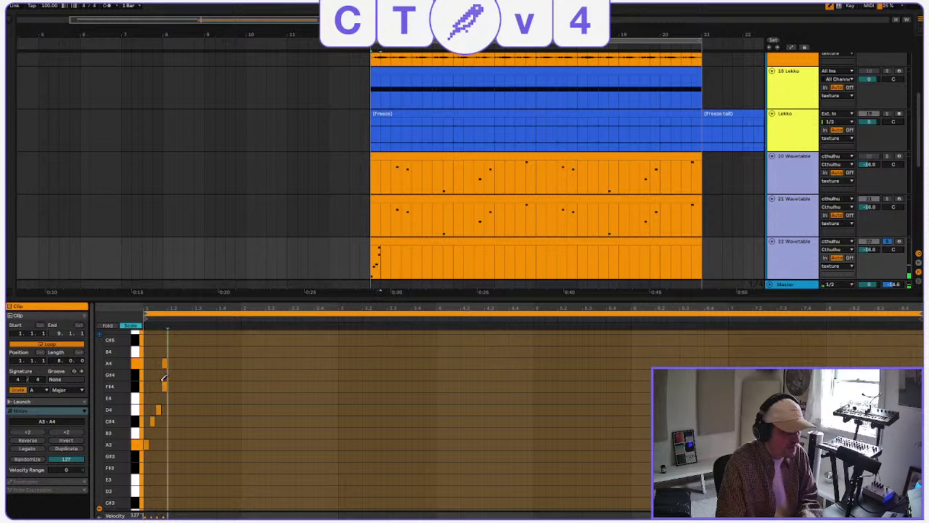
left_click(166, 384)
scroll(183, 396, "up", 1)
left_click(440, 240)
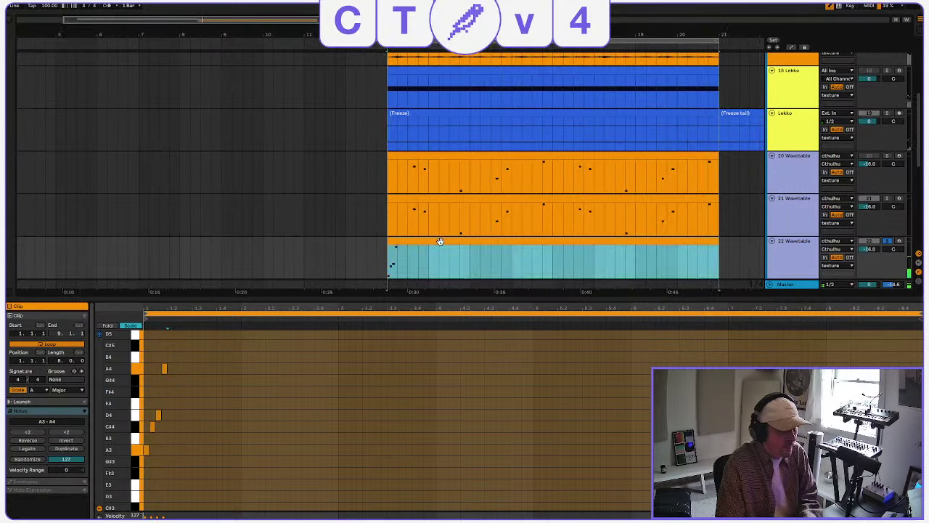
Add the EchoBoy plug-in to the 22 Wavetable track, audition the echoed run, and close the plug-in window.
left_click(7, 18)
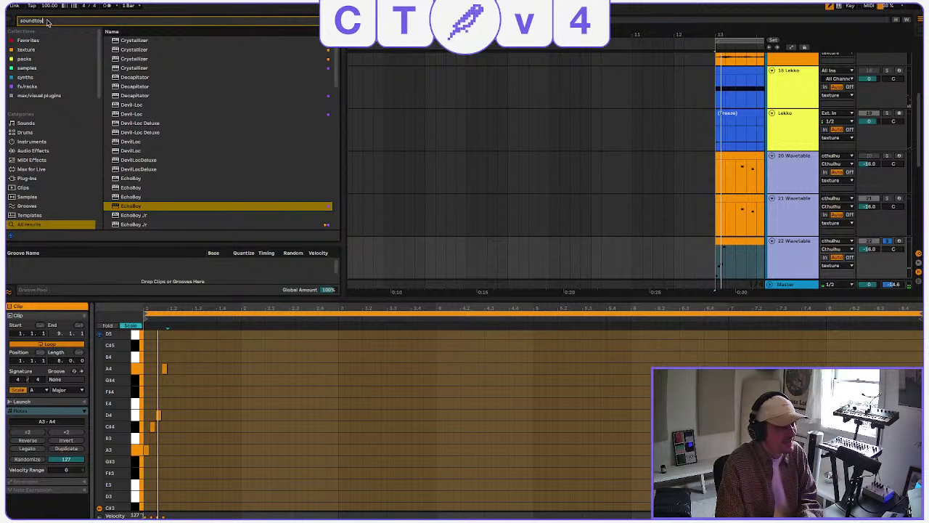
scroll(616, 240, "right", 10)
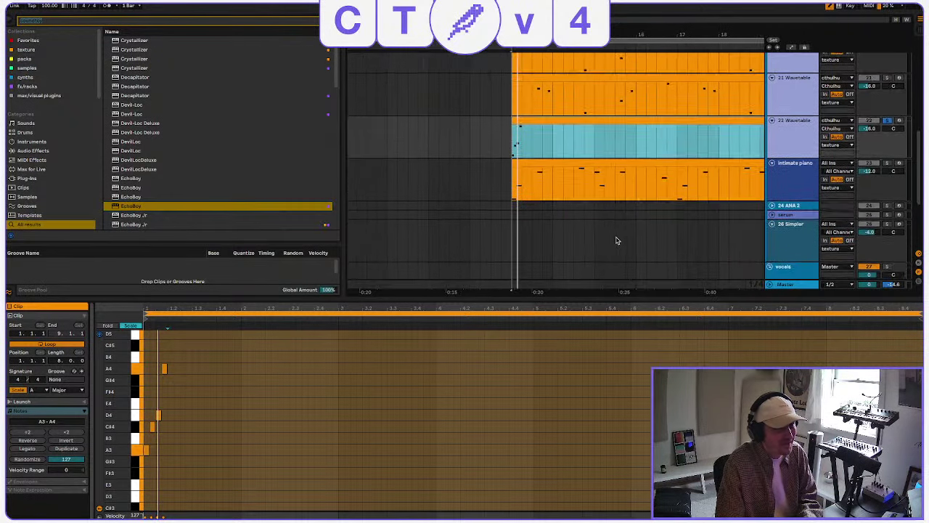
scroll(617, 240, "down", 1)
scroll(617, 241, "down", 1)
scroll(616, 240, "right", 1)
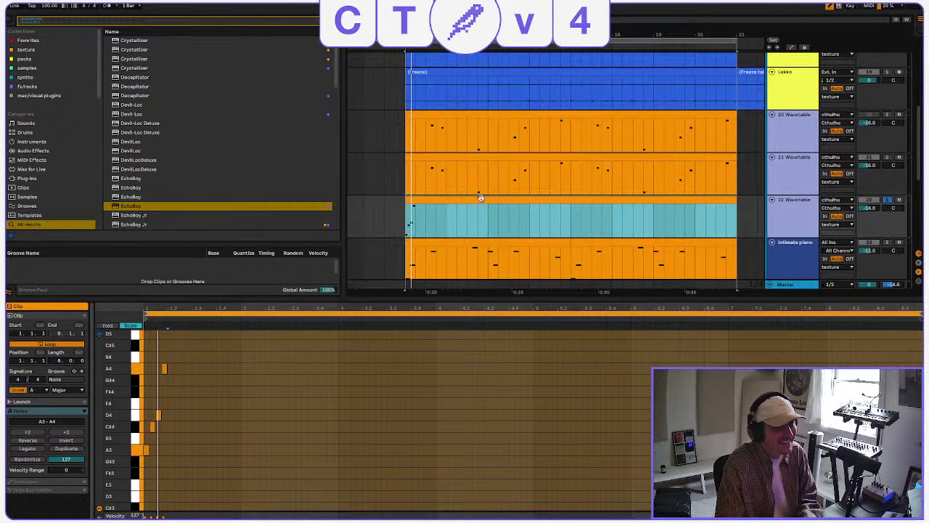
left_click(132, 208)
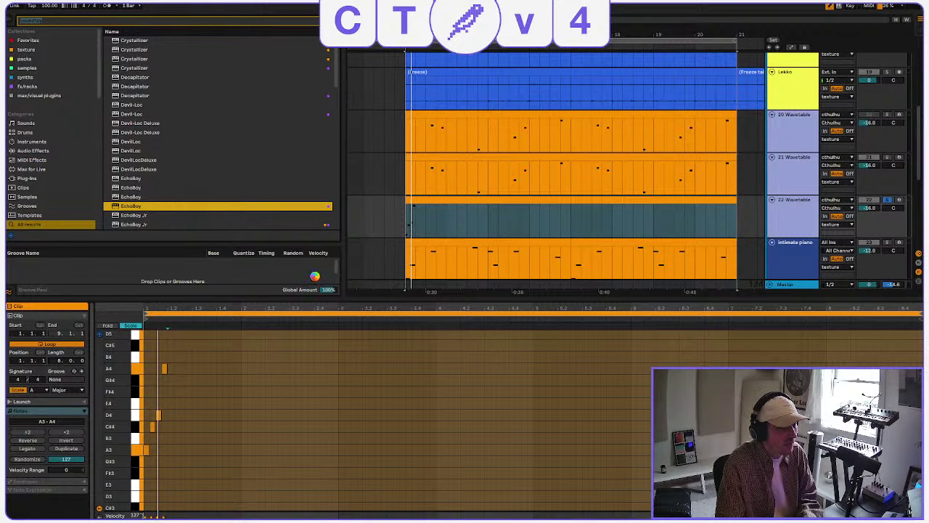
key("space")
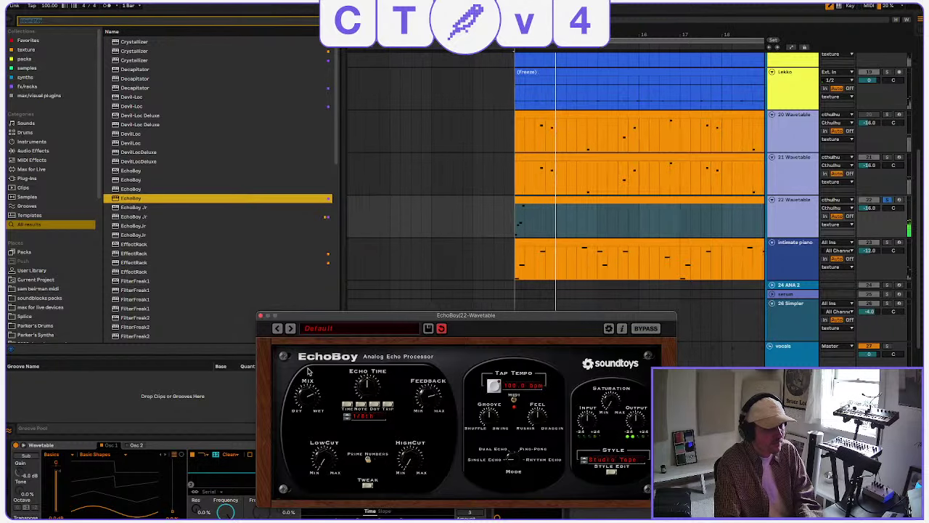
left_click(260, 315)
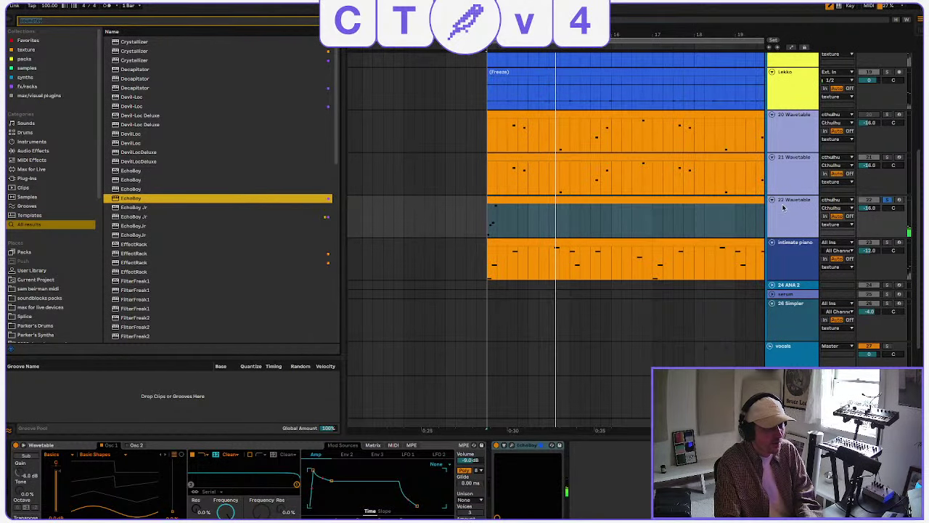
Freeze and flatten the 22 Wavetable track to audio.
right_click(782, 209)
left_click(840, 275)
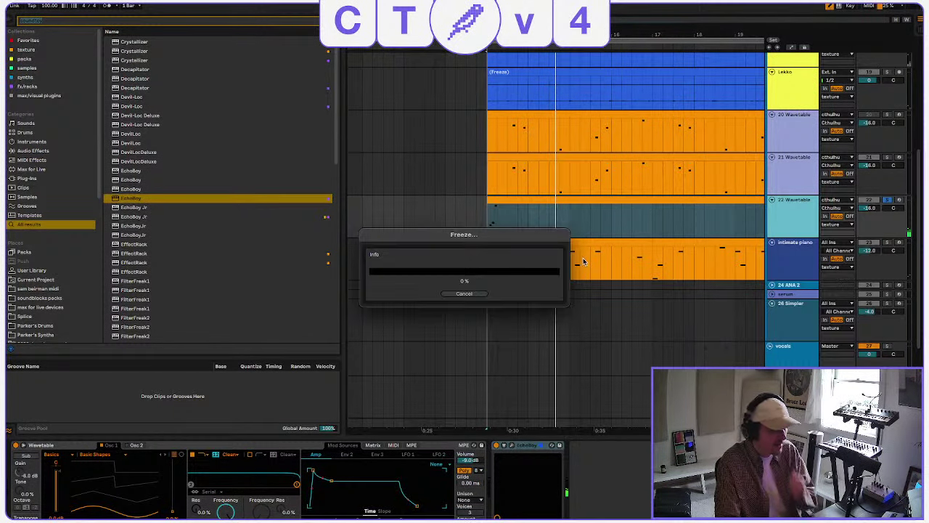
right_click(855, 226)
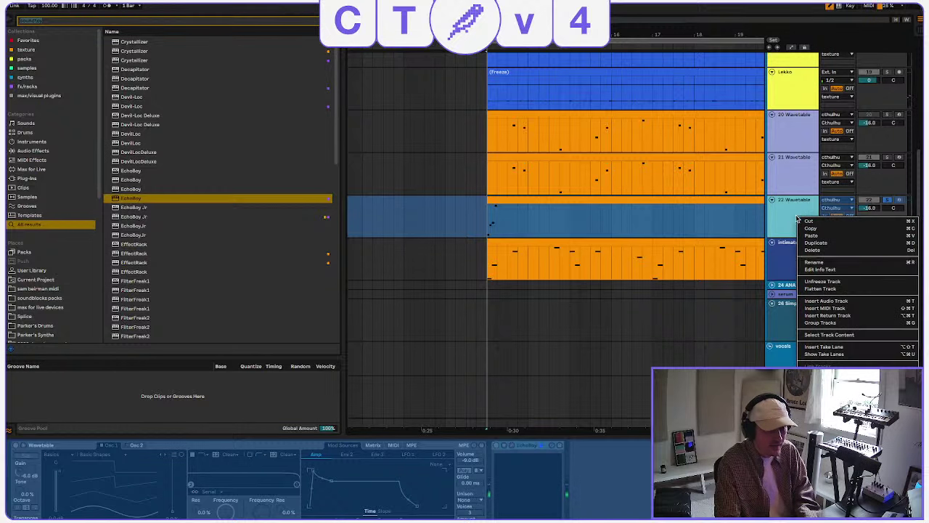
left_click(835, 286)
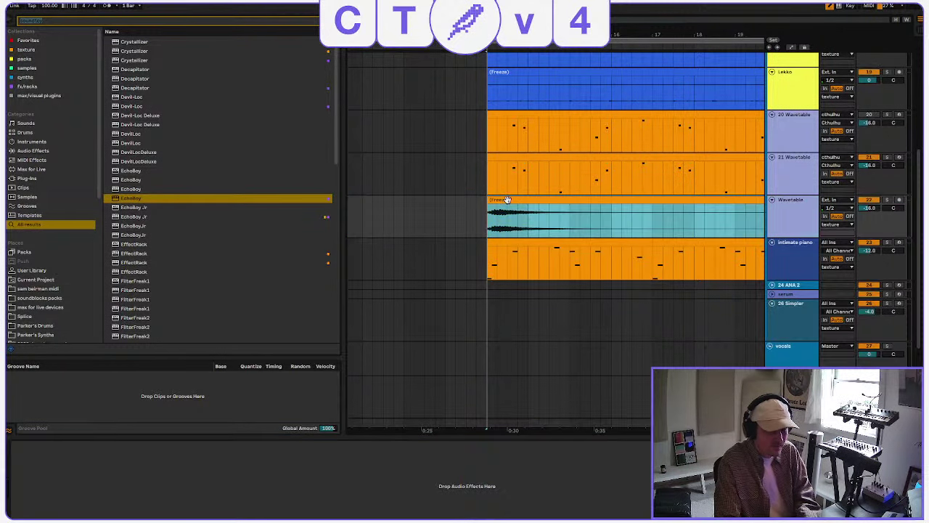
Play the flattened Wavetable audio in the full mix alongside the Lekko and Jasno layers.
scroll(603, 208, "left", 3)
key("space")
left_click(551, 224)
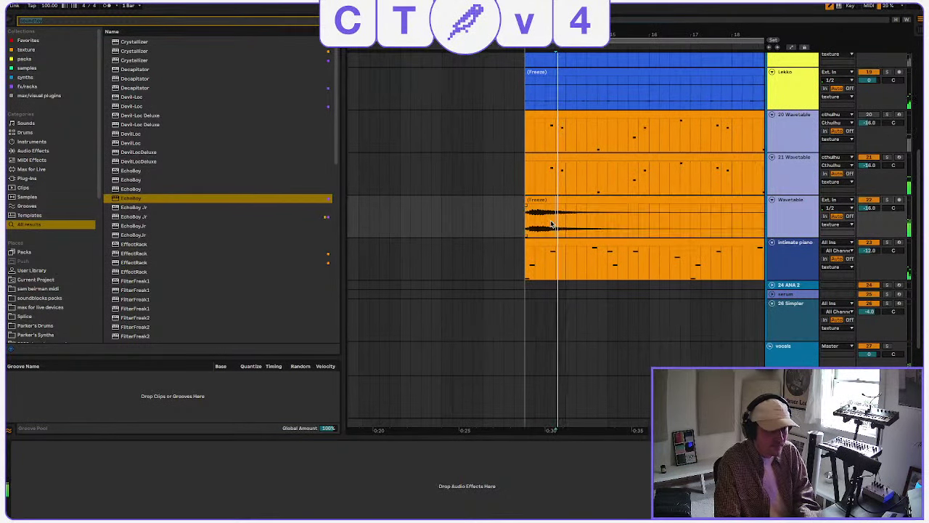
scroll(700, 191, "up", 5)
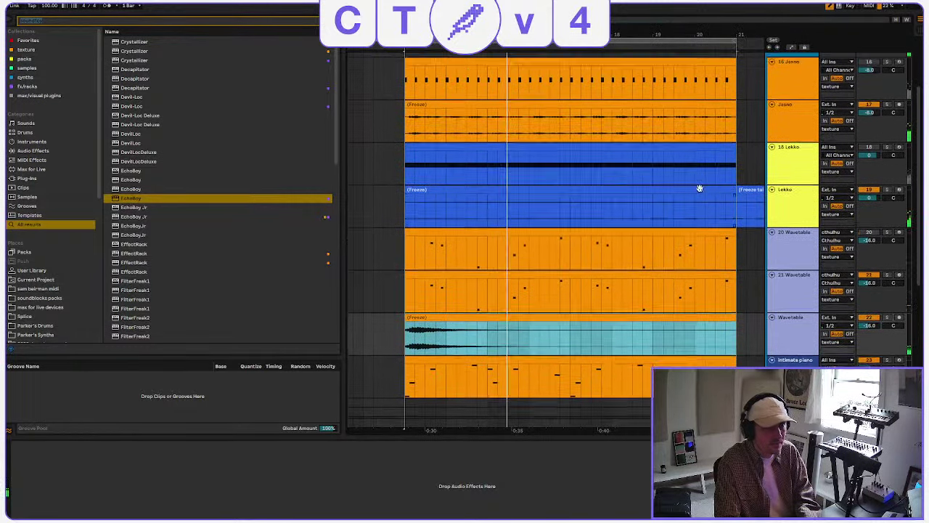
scroll(708, 183, "up", 1)
left_click(798, 217)
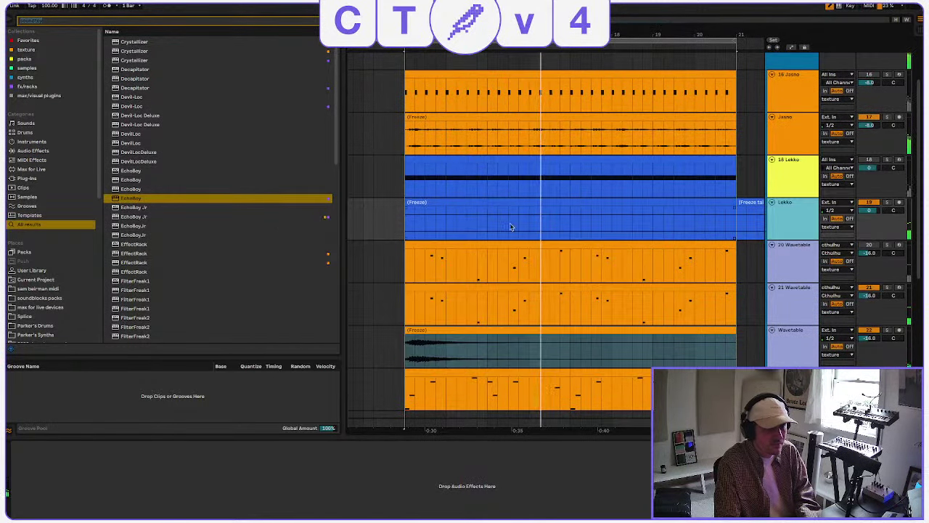
Reactivate the 18 Lekko track and lower its volume during playback.
left_click(454, 167)
left_click(868, 159)
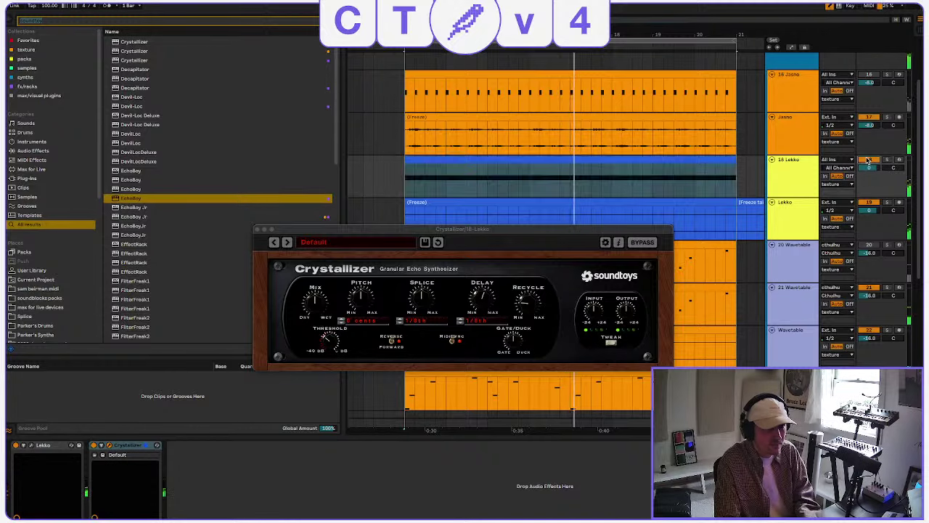
key("space")
key("space")
left_click_drag(869, 168, 869, 172)
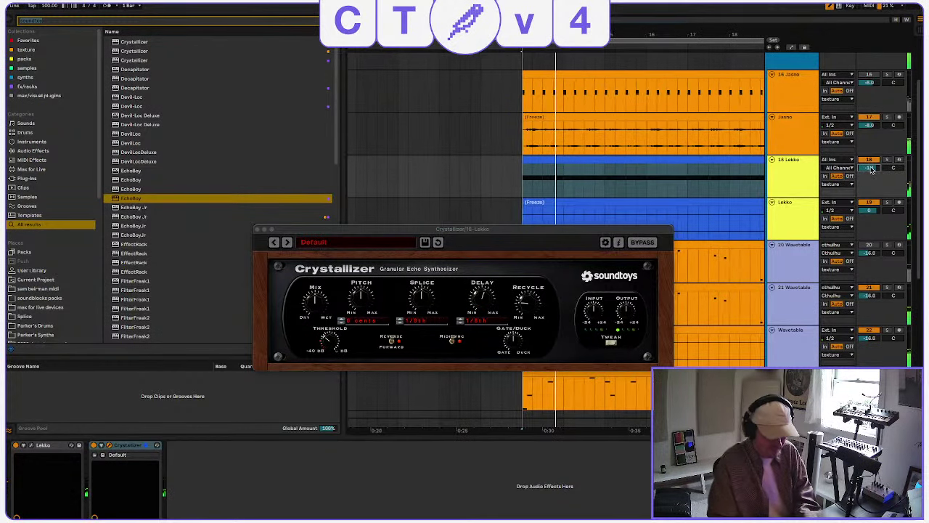
Close the Crystallizer window and set the flattened Wavetable track 22's volume to -24 dB.
left_click(257, 229)
scroll(737, 341, "down", 2)
scroll(737, 340, "down", 2)
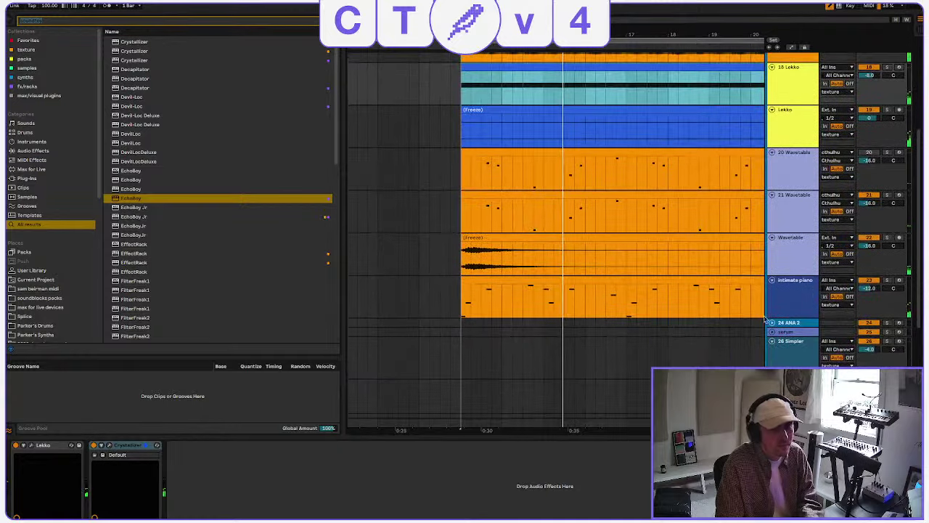
left_click(803, 295)
left_click(807, 262)
left_click(870, 245)
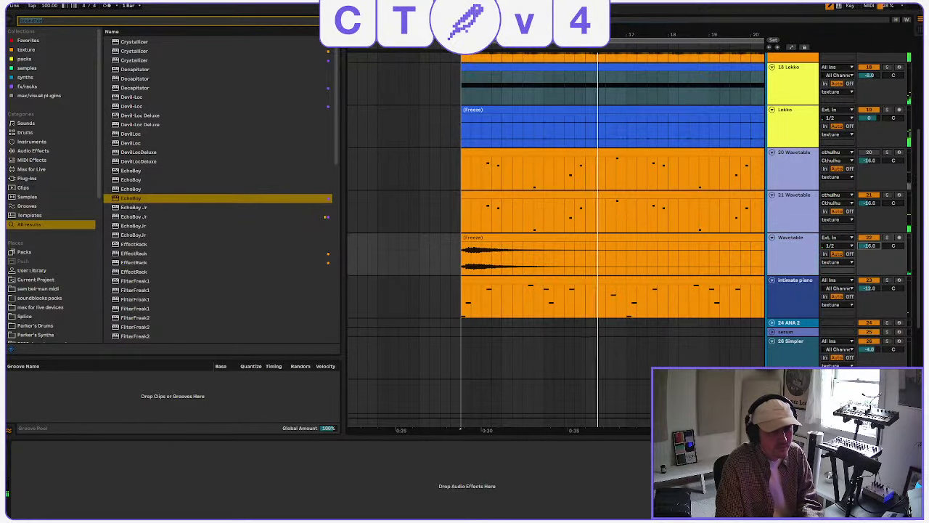
type("-24")
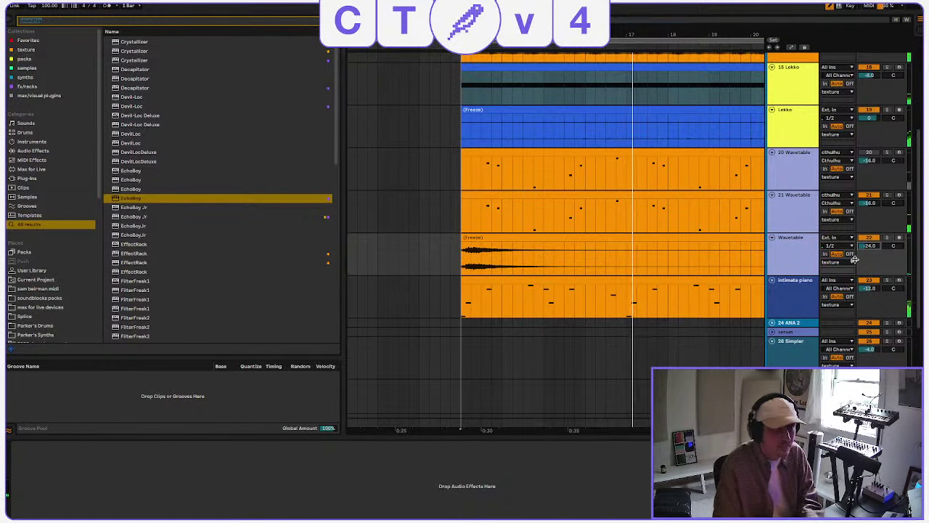
Audition the flattened Jasno track 17 and add an EQ Eight to it.
scroll(876, 217, "up", 3)
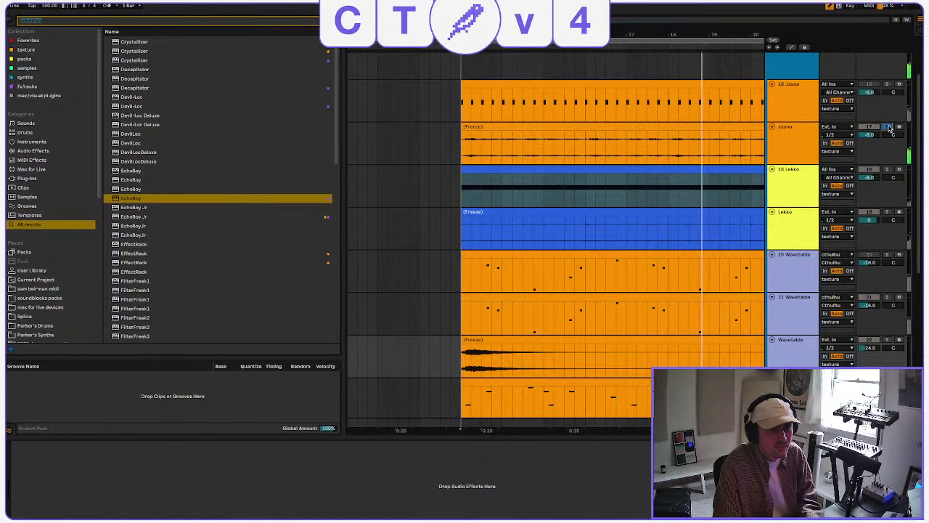
left_click(661, 128)
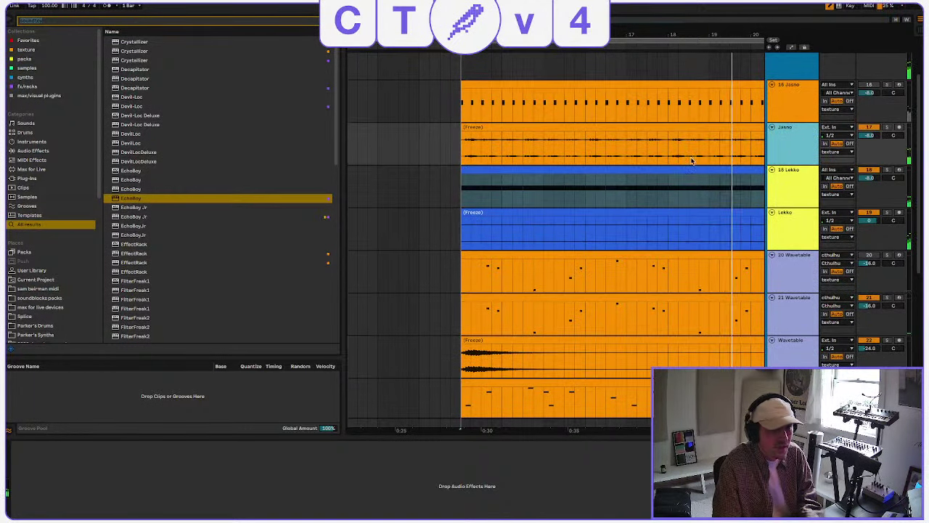
left_click(61, 20)
type("eq")
left_click(159, 51)
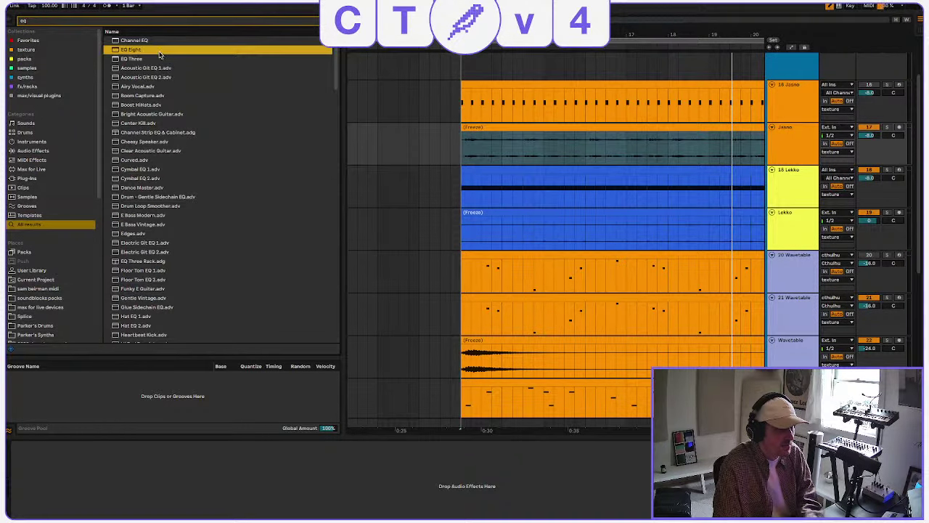
double_click(160, 54)
Shape a narrow band on the Jasno EQ with a high cut at about 1.07 kHz and a low cut below it during playback.
key("space")
left_click(117, 517)
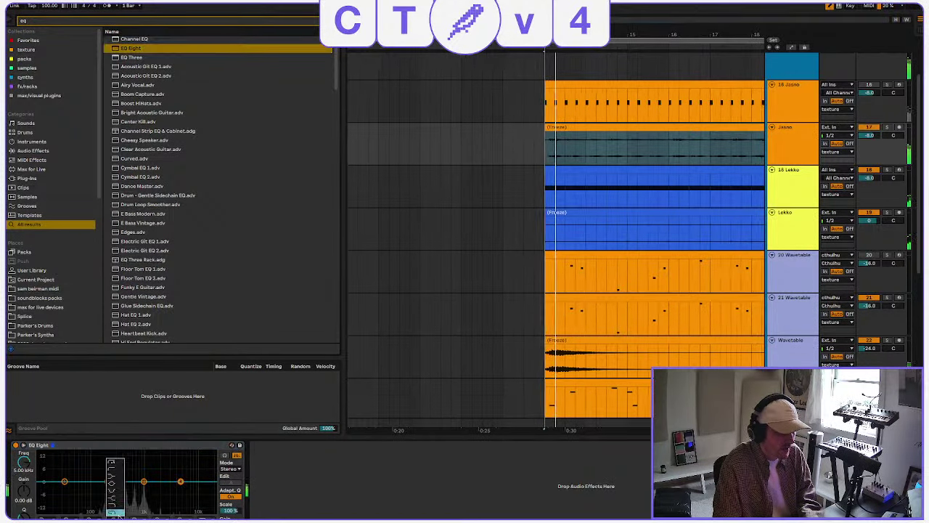
left_click_drag(180, 481, 150, 494)
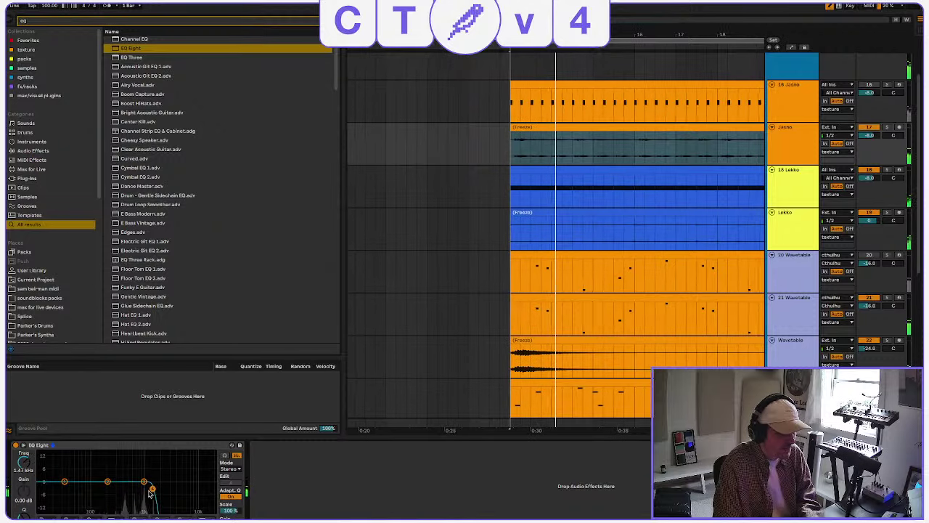
left_click(48, 516)
left_click(48, 464)
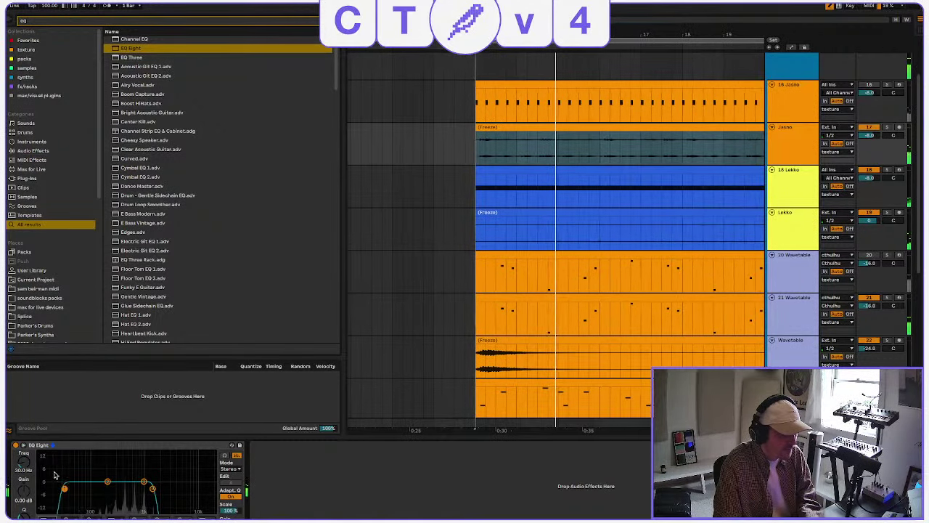
left_click_drag(65, 489, 145, 489)
key("space")
key("space")
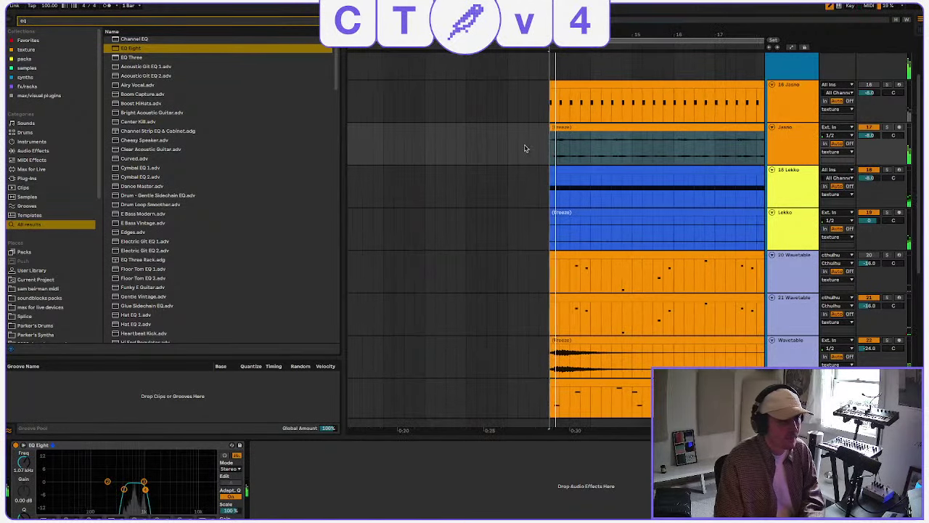
Add an EQ Eight after Crystallizer on the 18 Lekko track with a low cut at about 262 Hz.
left_click(570, 105)
left_click(619, 450)
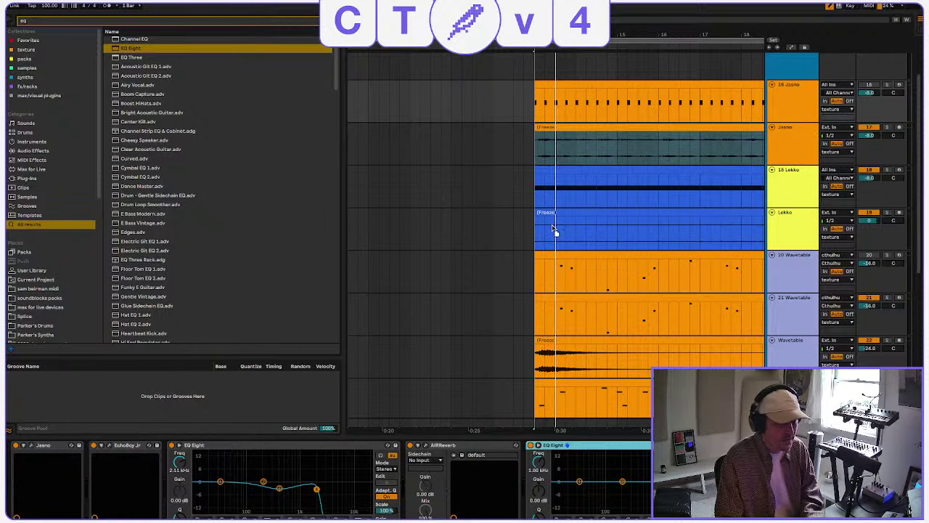
left_click(558, 198)
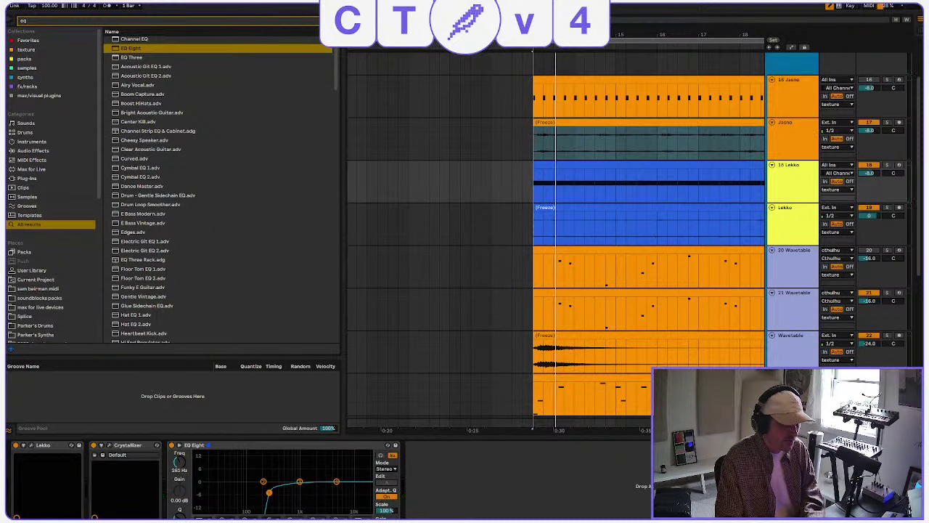
Solo the flattened Wavetable track 22 and add an EQ Eight with a low cut at about 235 Hz.
scroll(769, 305, "down", 2)
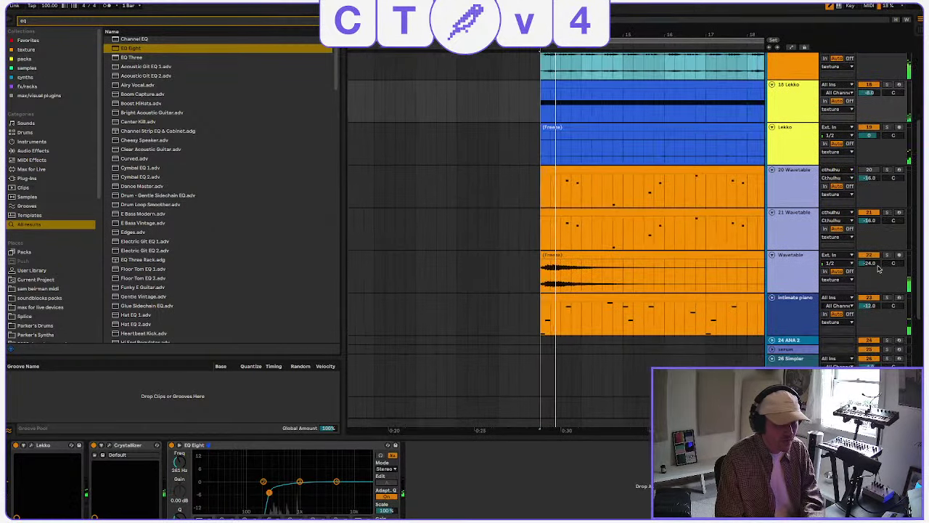
left_click(630, 281)
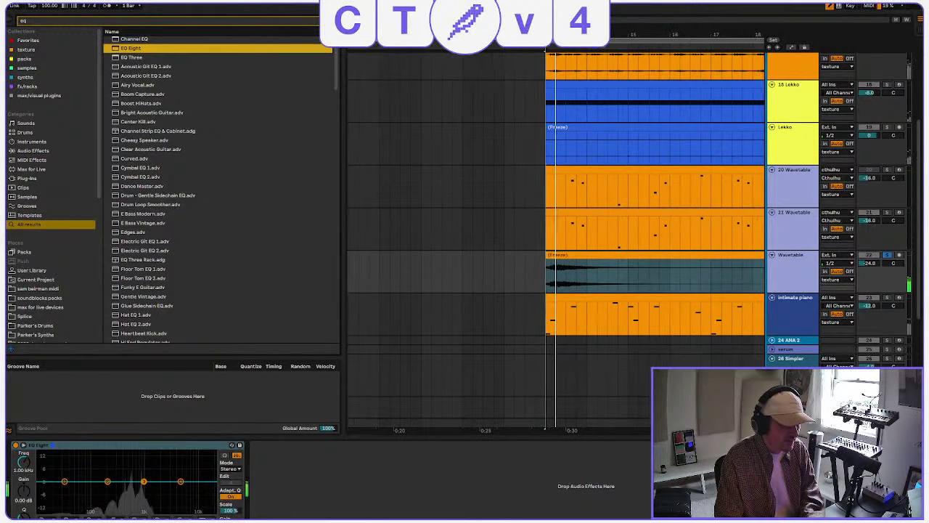
left_click(46, 514)
left_click(44, 477)
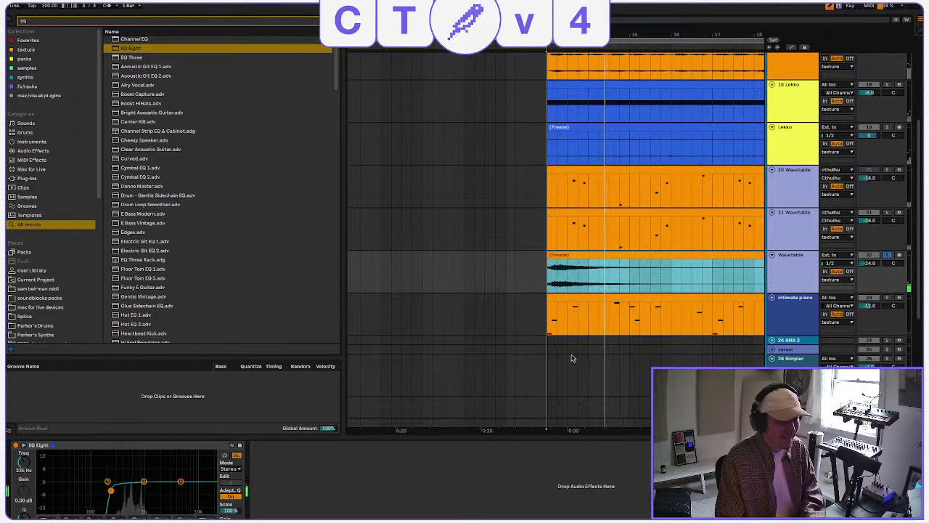
Add an EQ Eight to the intimate piano track with a low cut at about 240 Hz.
left_click(629, 301)
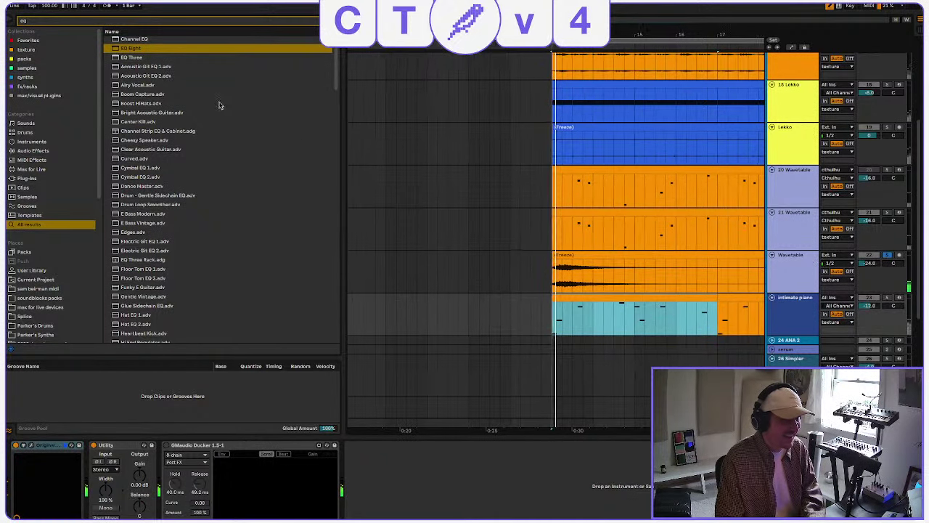
double_click(142, 49)
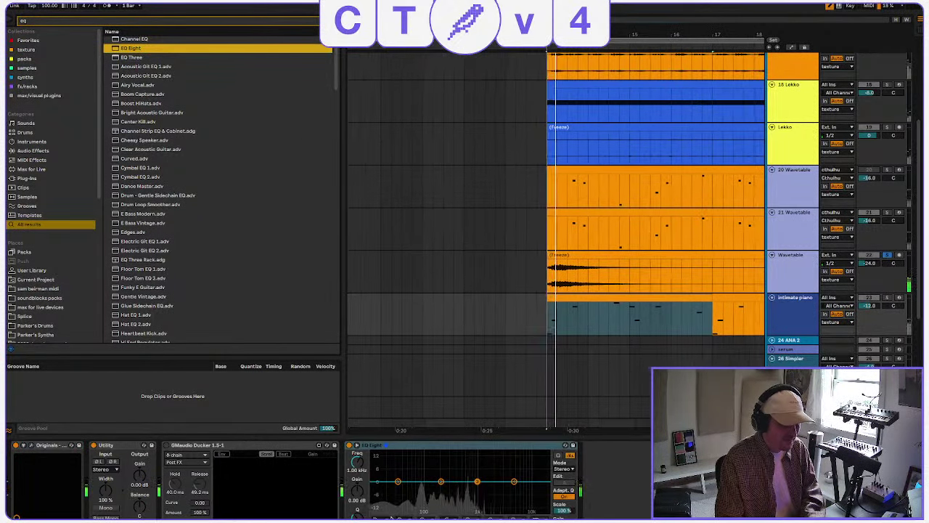
left_click_drag(398, 481, 444, 492)
key("space")
key("space")
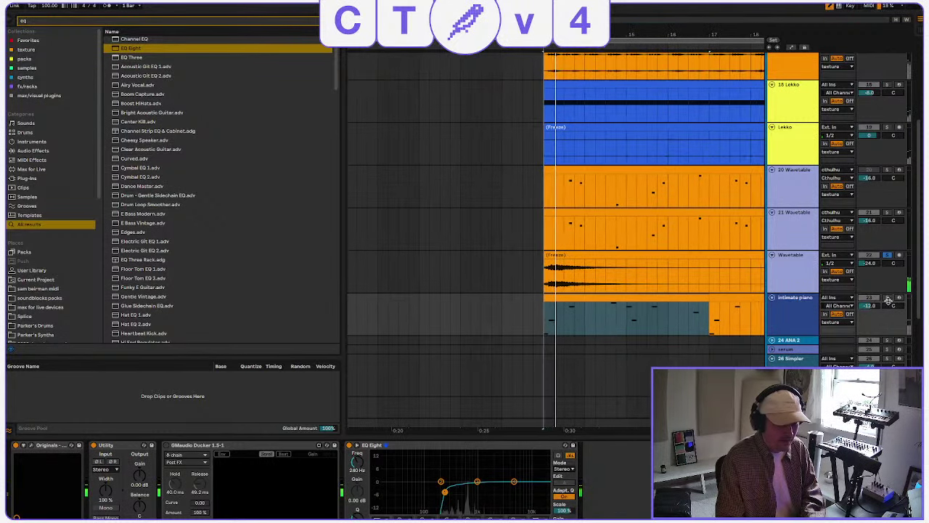
Solo the intimate piano track and duplicate it.
left_click(887, 298)
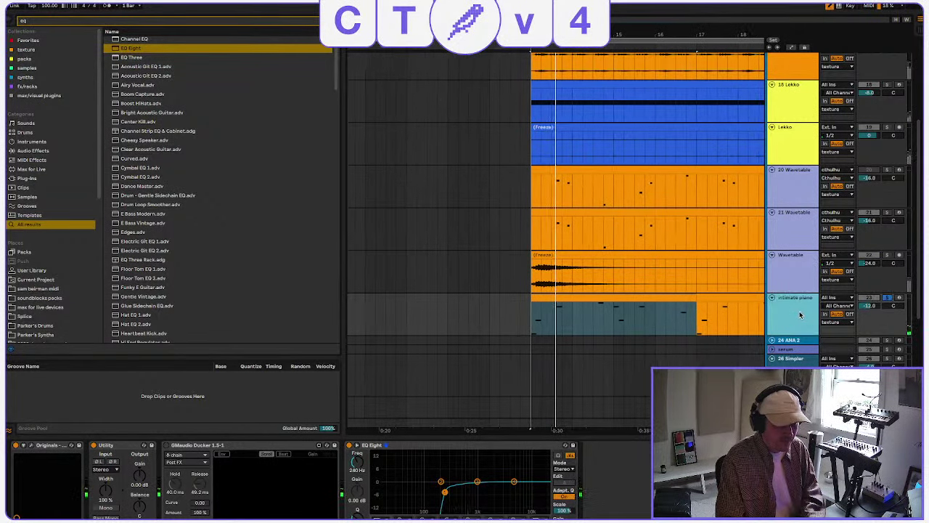
right_click(800, 315)
left_click(797, 313)
right_click(797, 313)
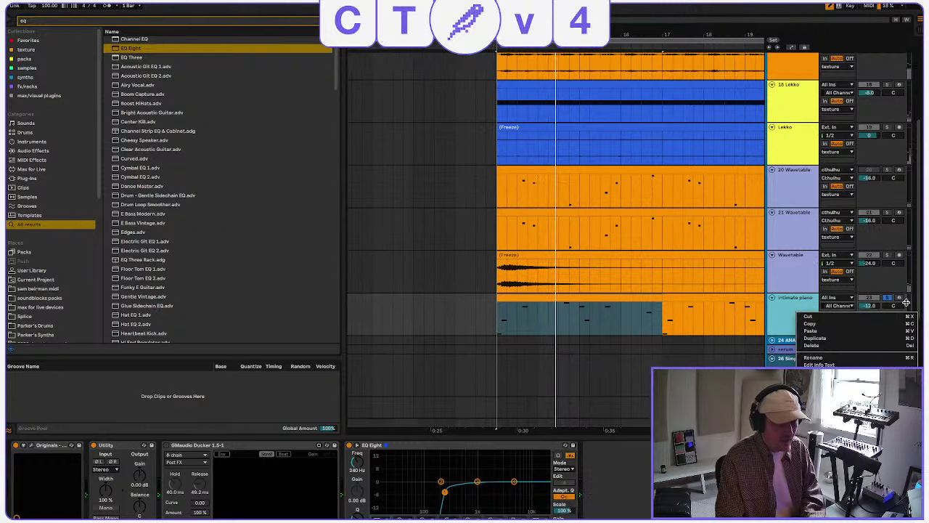
left_click(876, 339)
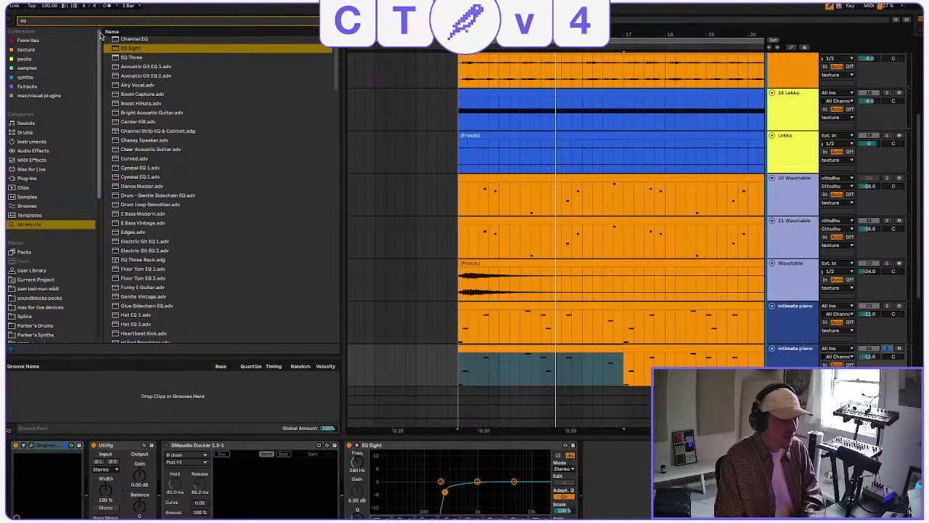
Add Output's Portal to the duplicated intimate piano track, load the Ambient Lake preset, and close the plug-in window.
type("ou")
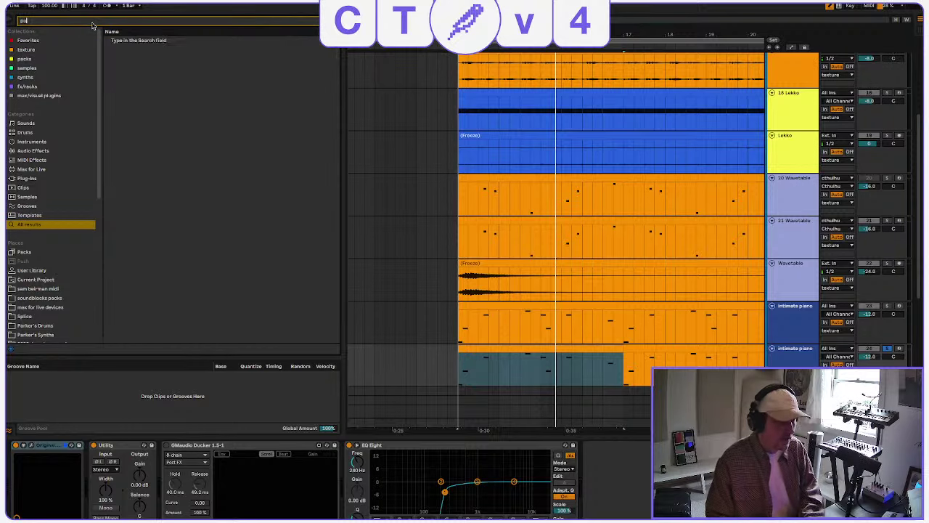
type("tput")
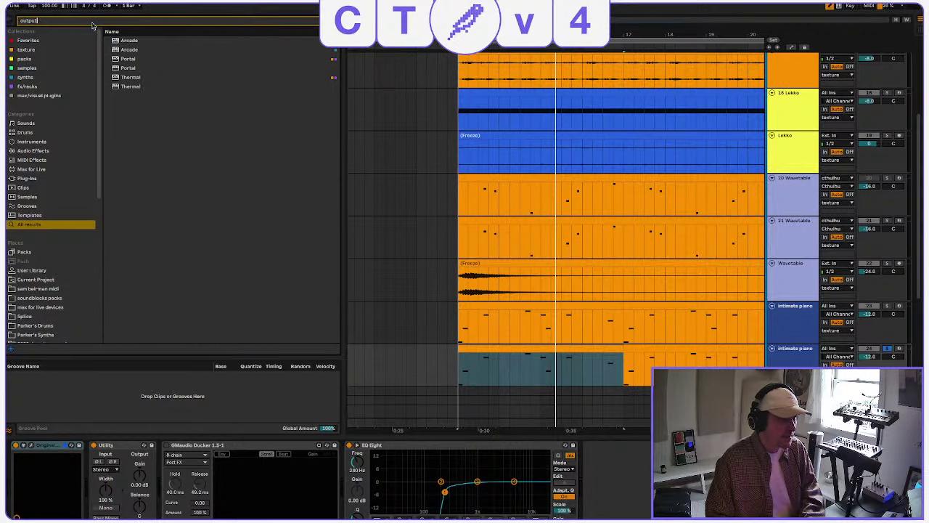
left_click_drag(137, 60, 630, 472)
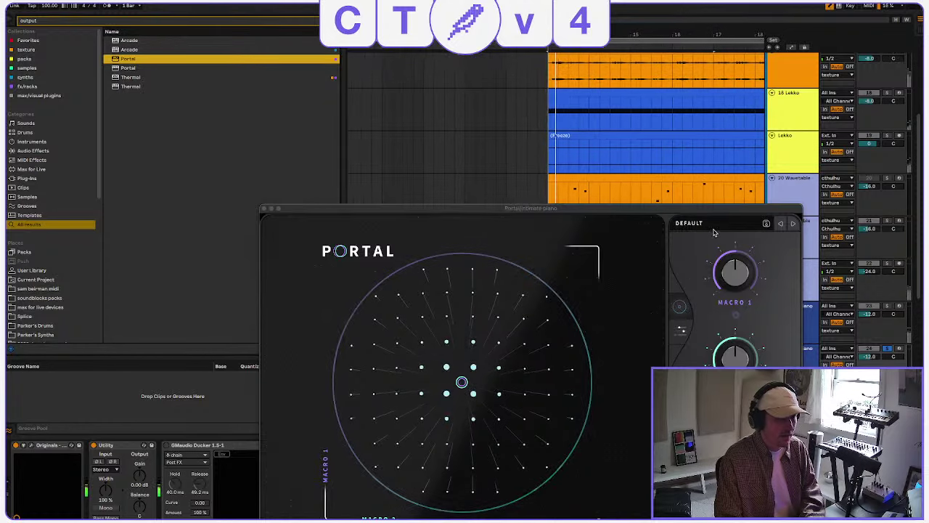
left_click(688, 223)
left_click(512, 405)
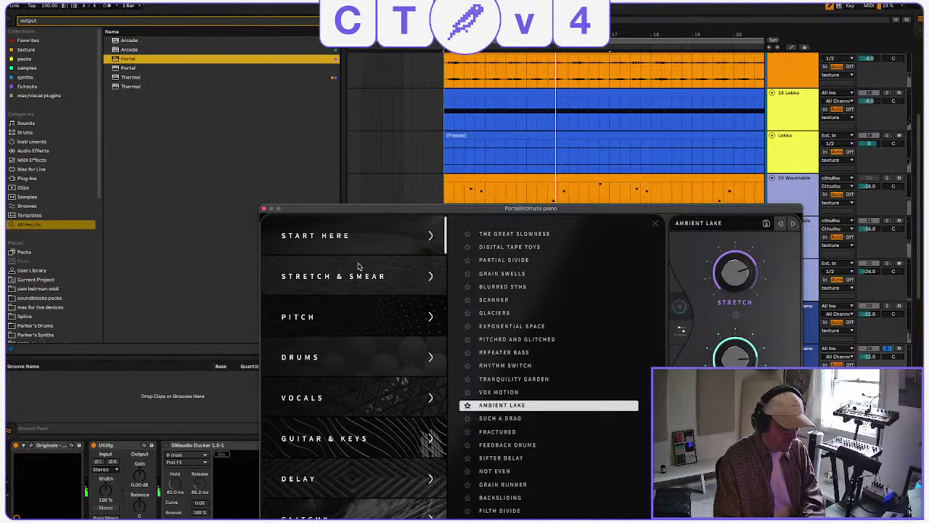
left_click(264, 209)
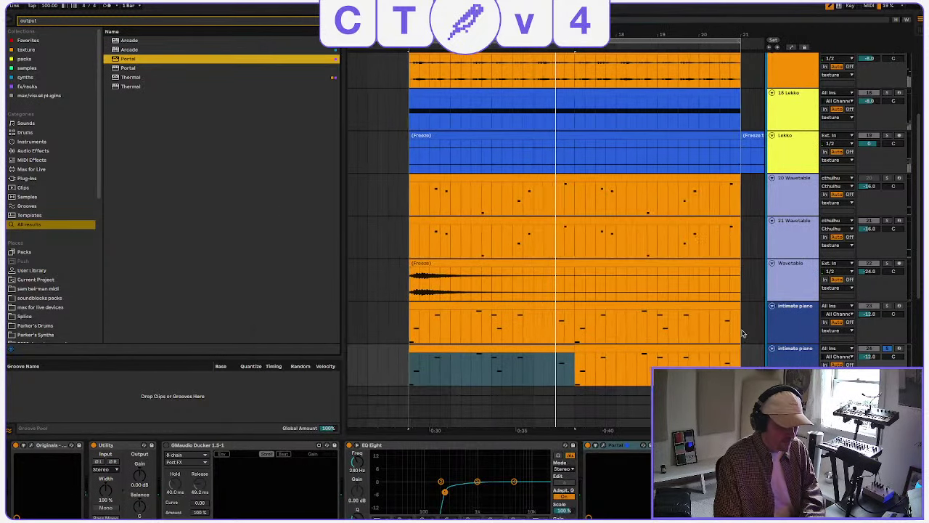
Freeze and flatten the duplicated intimate piano track to audio.
right_click(782, 137)
left_click(799, 202)
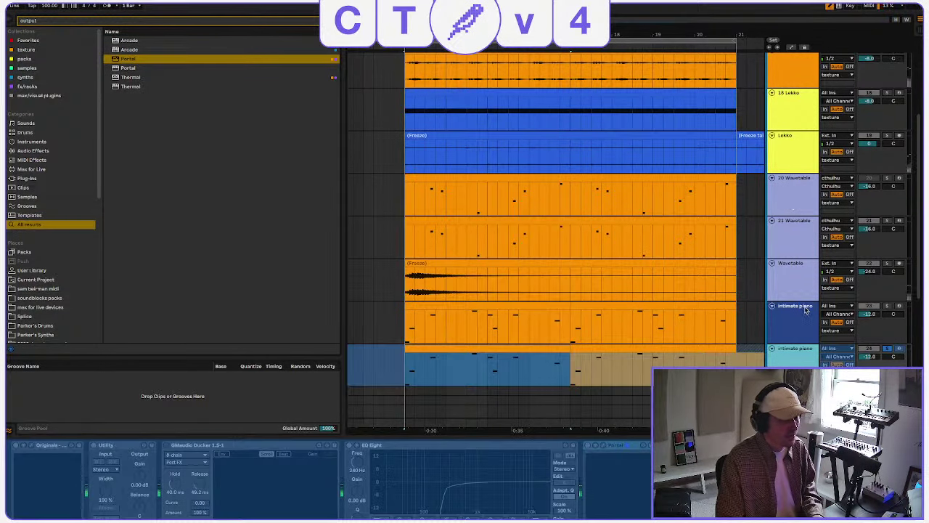
right_click(797, 138)
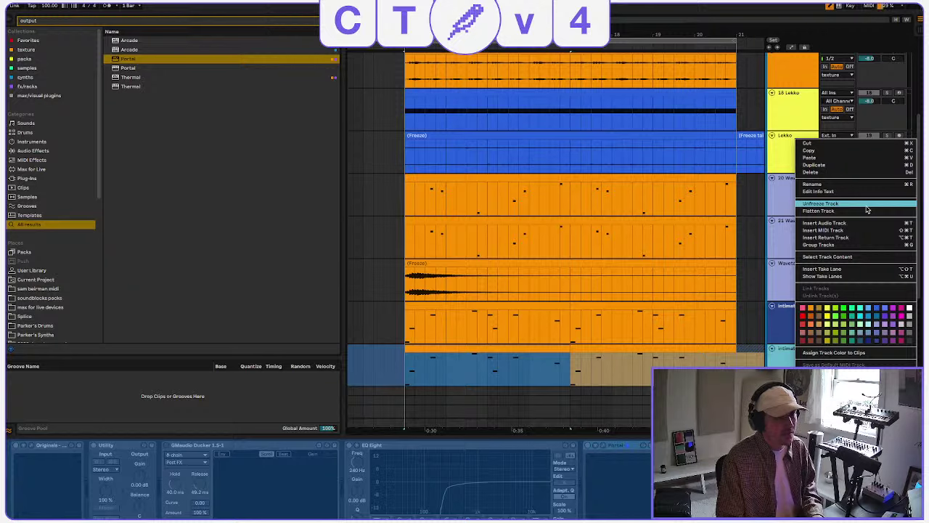
left_click(847, 211)
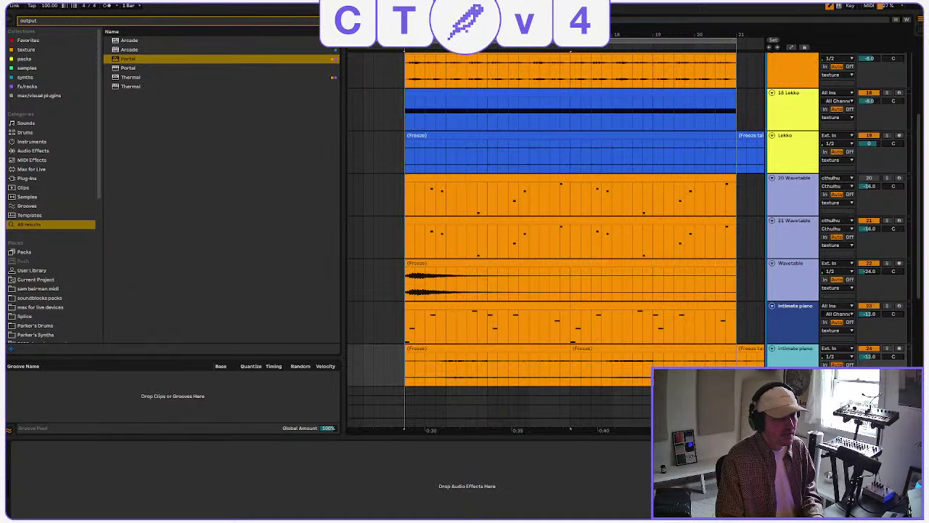
Hide the browser and play the mix, deactivating the original intimate piano track 23.
left_click(407, 281)
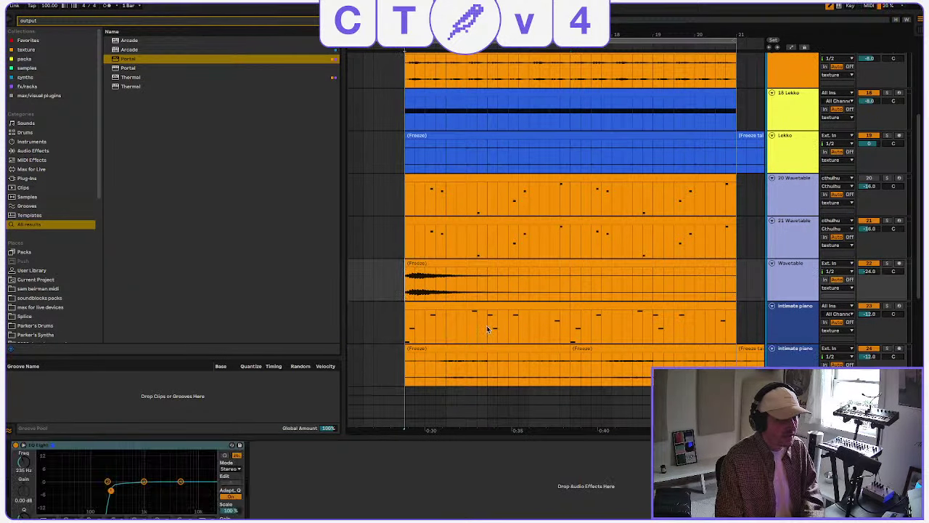
left_click(10, 22)
key("space")
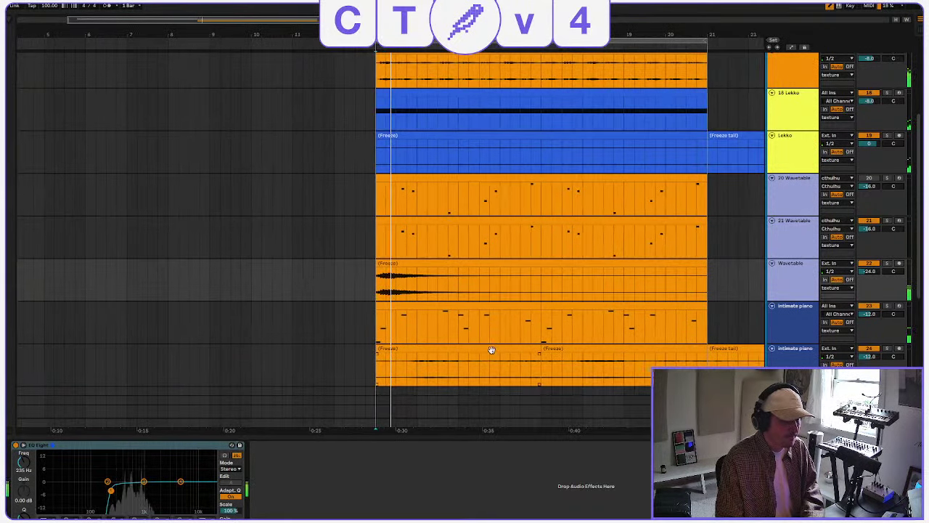
left_click(492, 350)
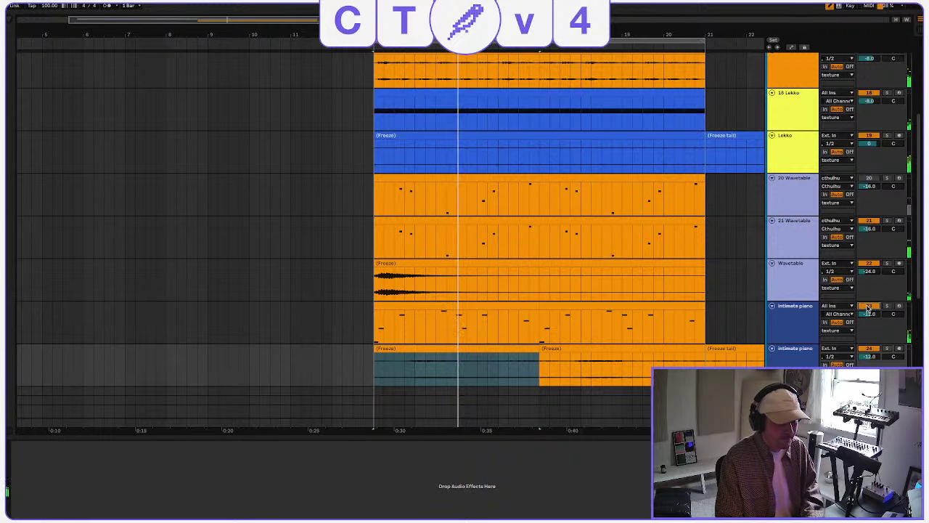
left_click(529, 310)
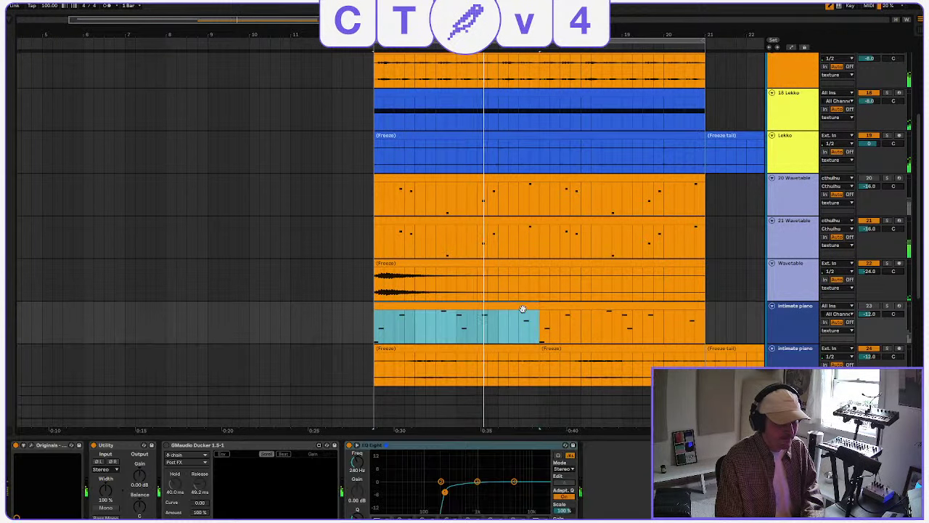
Delete the freeze tails after bar 21 across the texture tracks, then collapse the texture group.
left_click(559, 352)
left_click(510, 352, "shift")
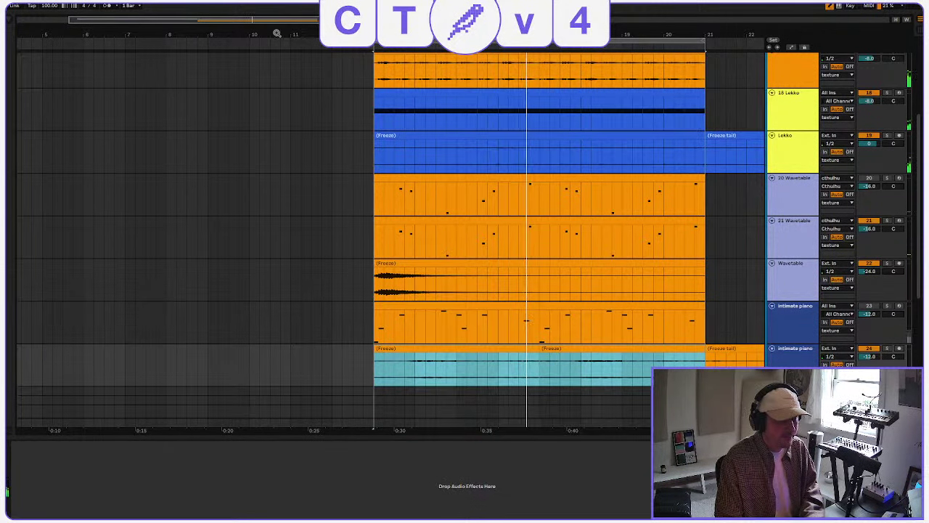
left_click_drag(277, 33, 277, 7)
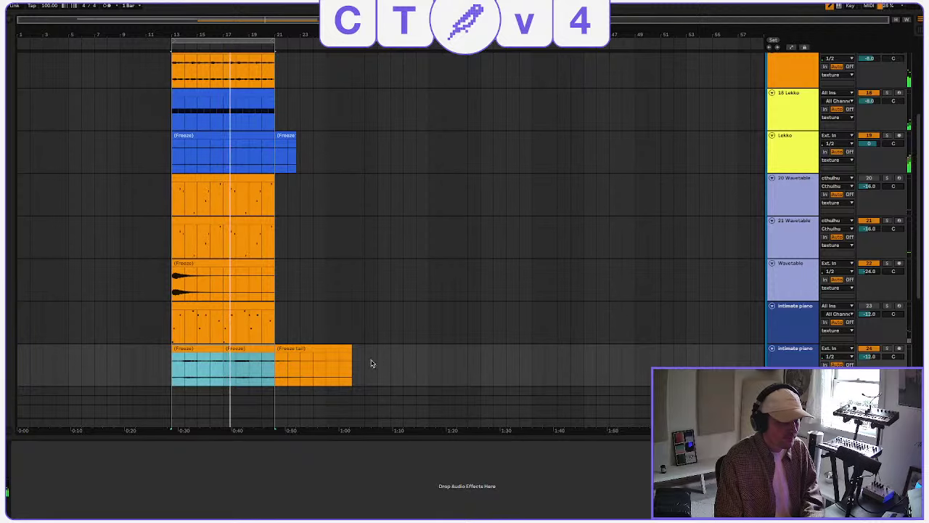
left_click_drag(373, 363, 276, 52)
key("Delete")
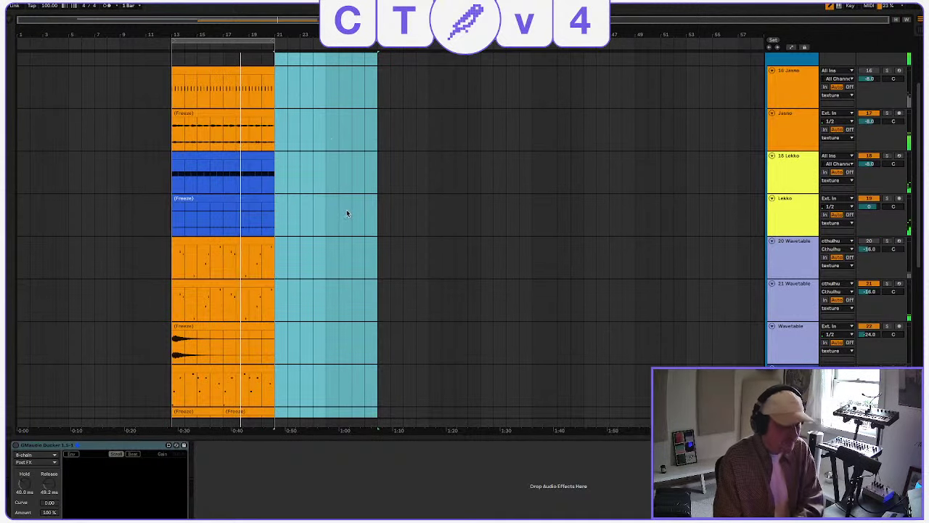
scroll(347, 213, "up", 3)
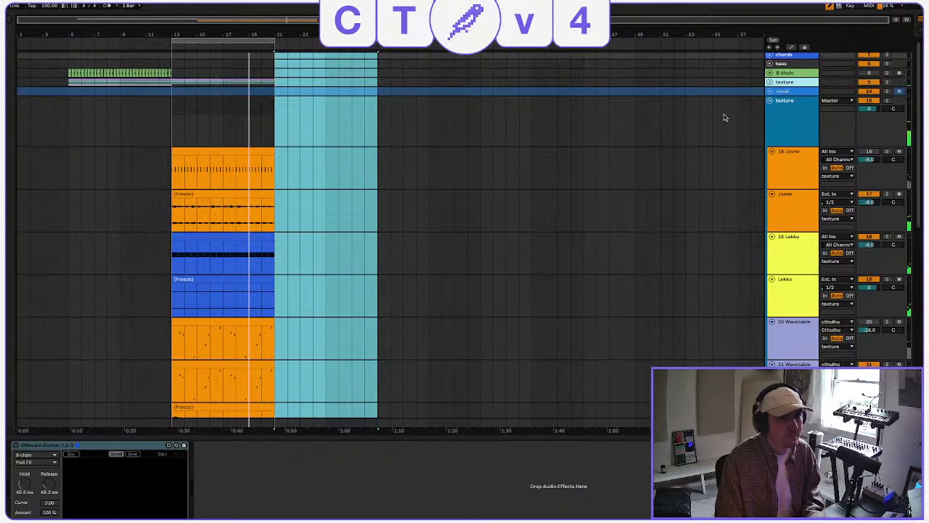
left_click(769, 100)
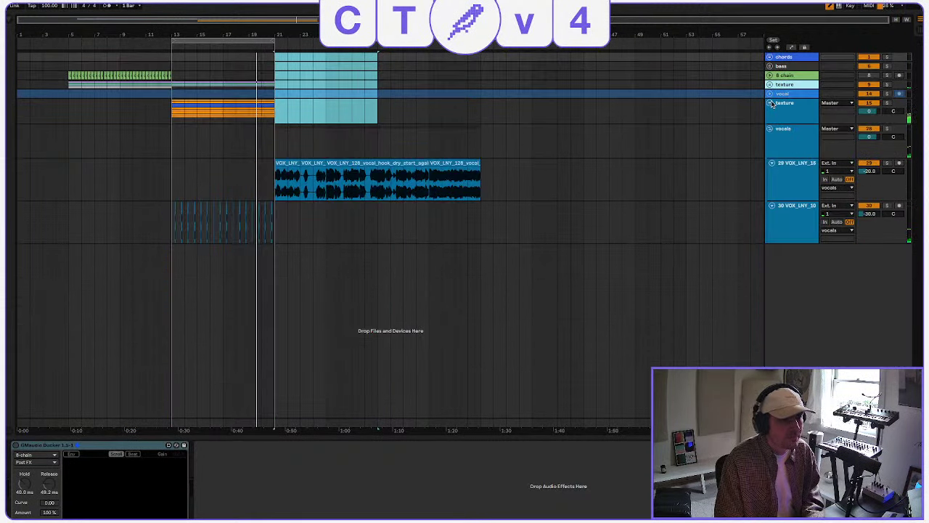
Look over the candidate vocal clips on track 29, including the vocal hook clip, with playback stopped.
left_click(304, 165)
left_click(288, 163)
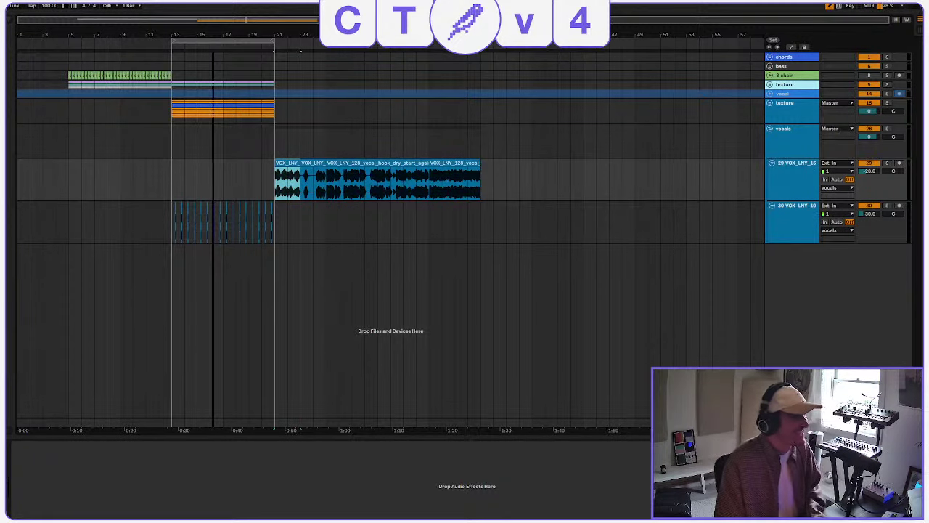
left_click(174, 151)
key("space")
left_click(289, 161)
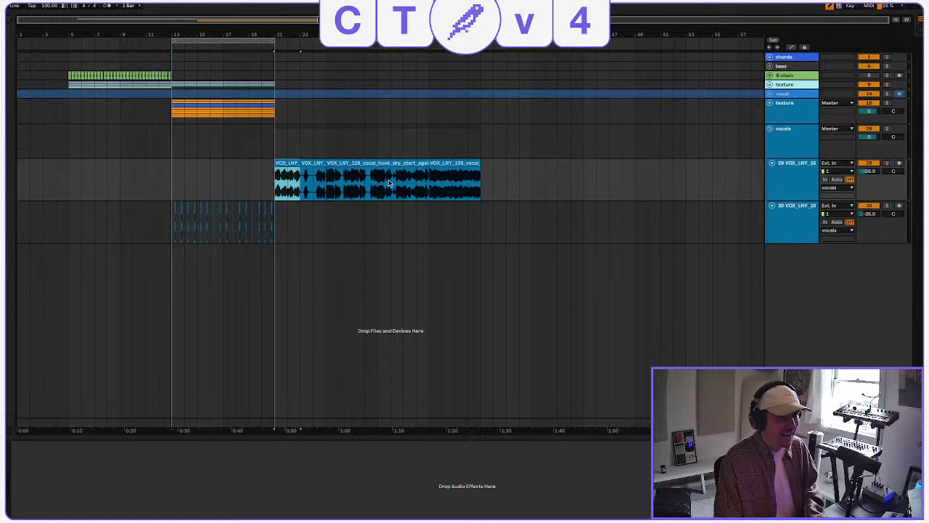
left_click(353, 162)
scroll(354, 164, "up", 2)
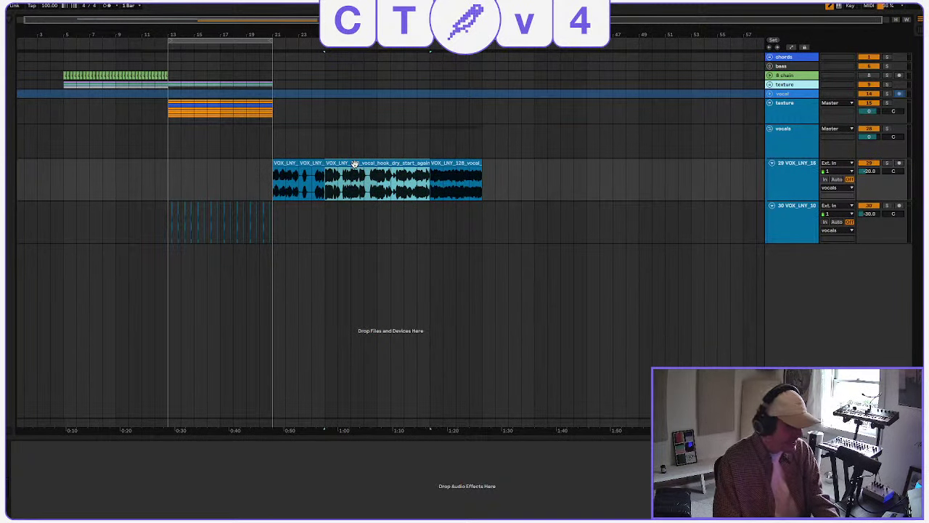
scroll(354, 164, "left", 1)
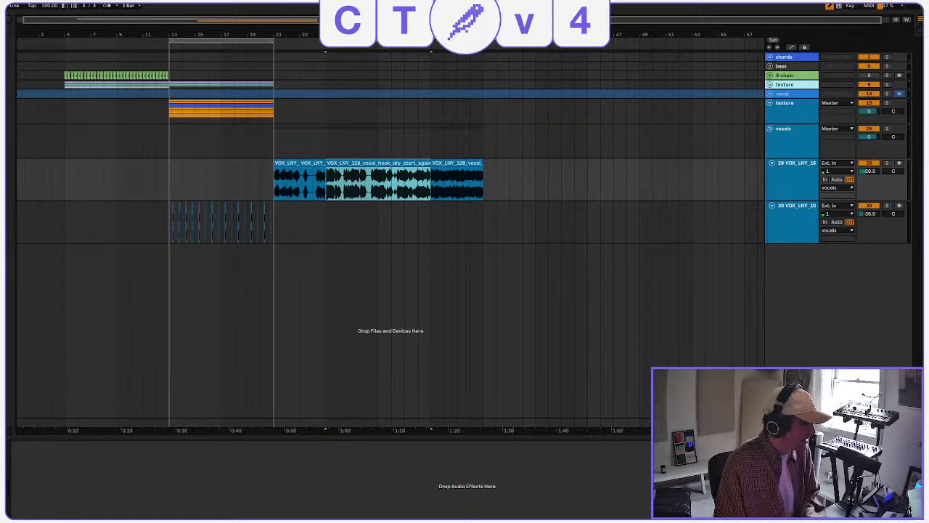
Play the loop from bar 13 and expand the texture group.
left_click(173, 117)
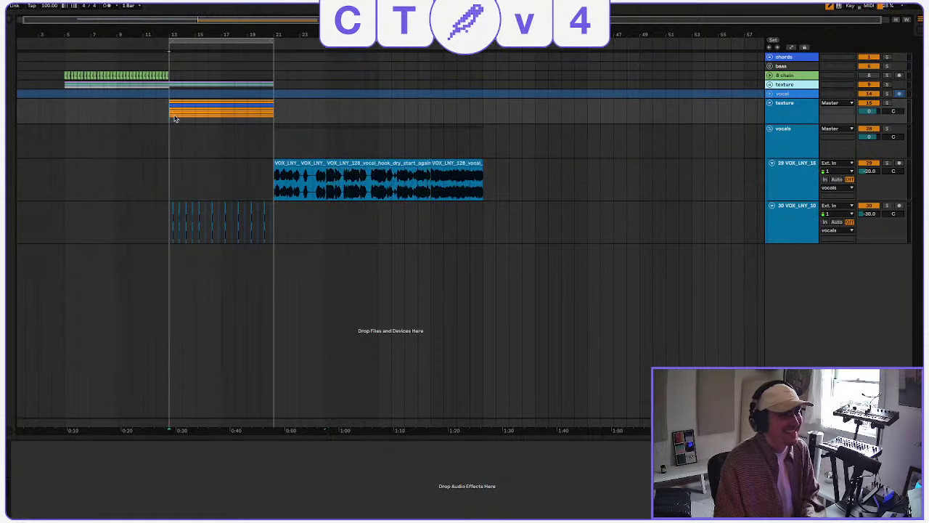
key("space")
left_click(781, 113)
left_click(771, 104)
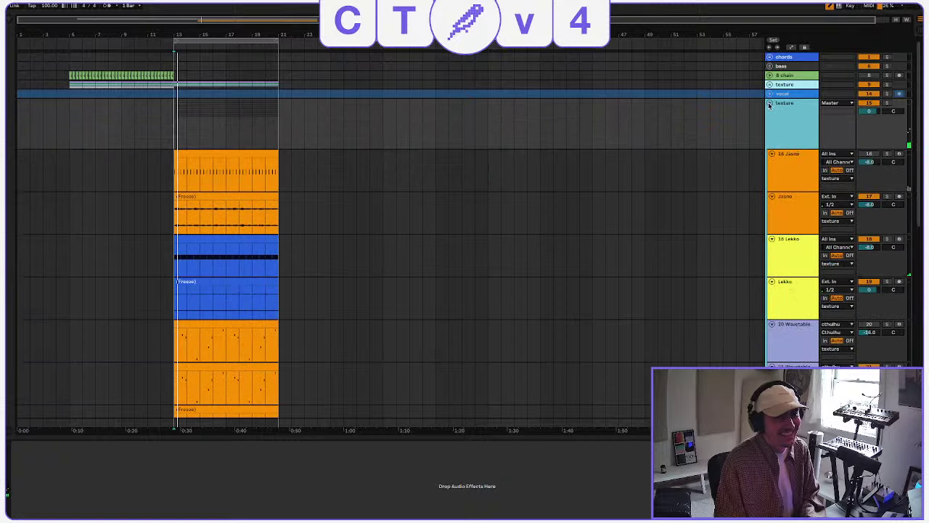
Fold the original 16 Jasno track and move the flattened Jasno track below the flattened Lekko track.
scroll(799, 150, "down", 3)
left_click(874, 142)
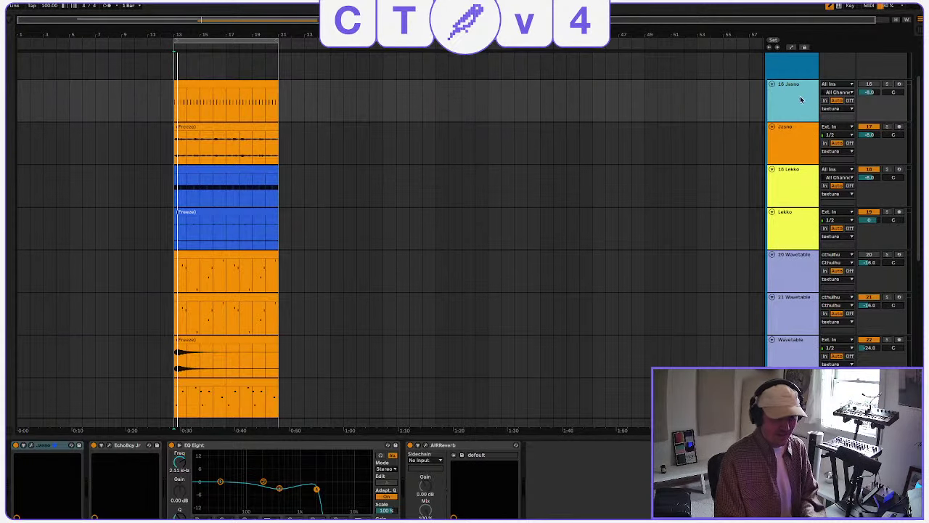
left_click(772, 84)
left_click(776, 86)
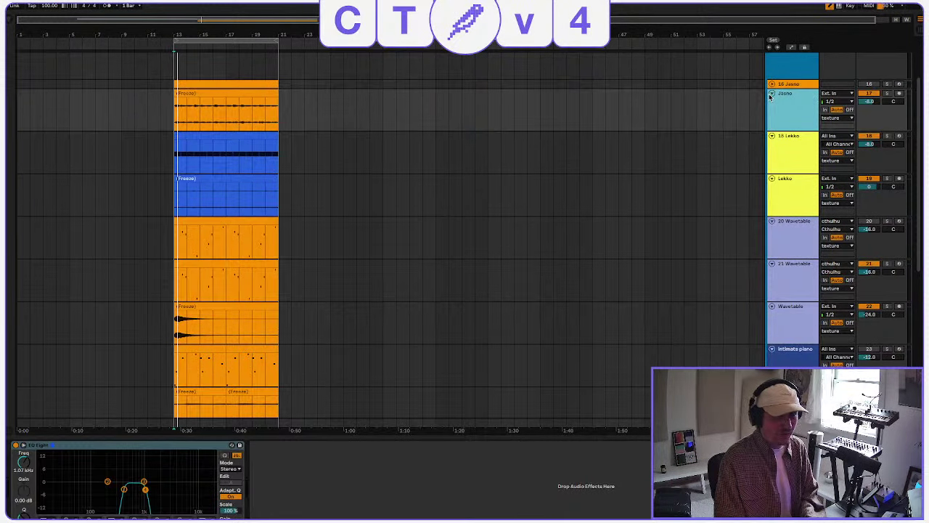
left_click_drag(789, 110, 795, 230)
left_click(789, 238)
Play the loop and examine the note patterns of the Wavetable and intimate piano tracks up close.
scroll(789, 238, "down", 5)
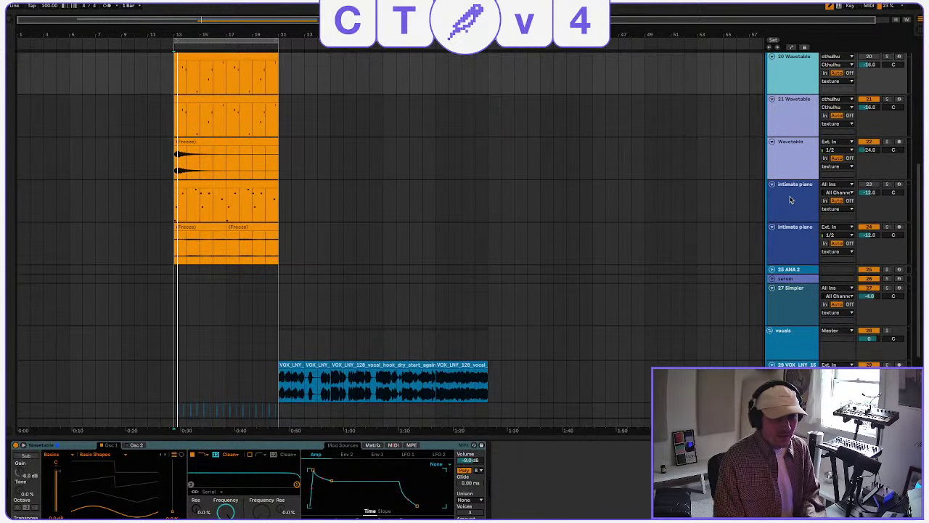
left_click(790, 200)
key("space")
left_click(223, 185)
scroll(174, 56, "right", 1)
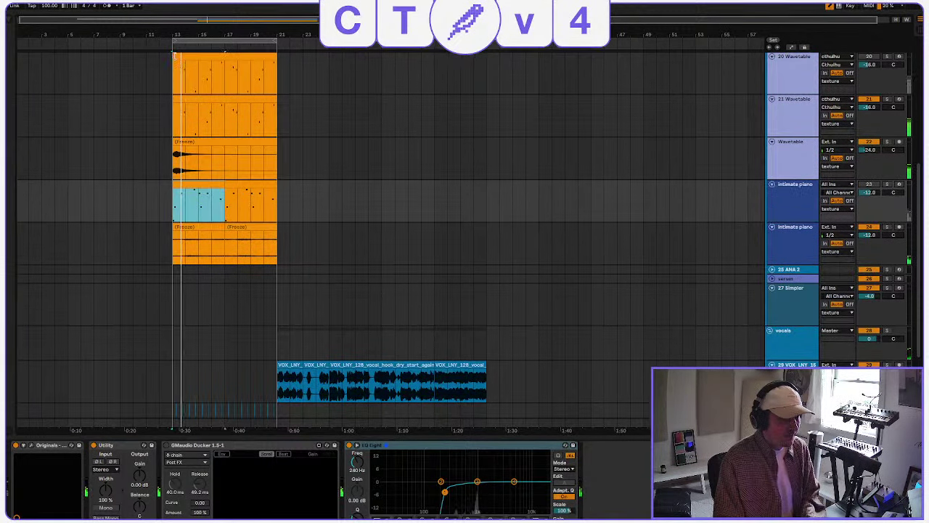
left_click_drag(209, 20, 213, 109)
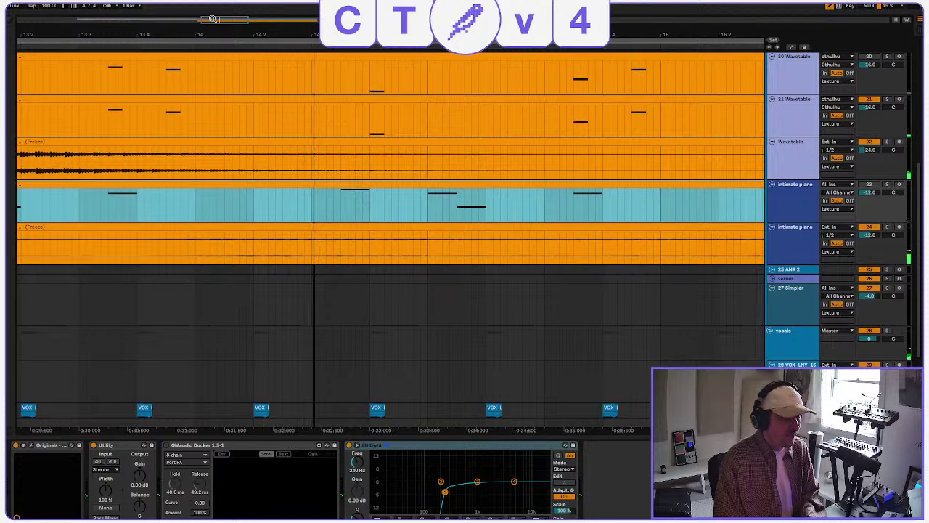
scroll(561, 209, "right", 2)
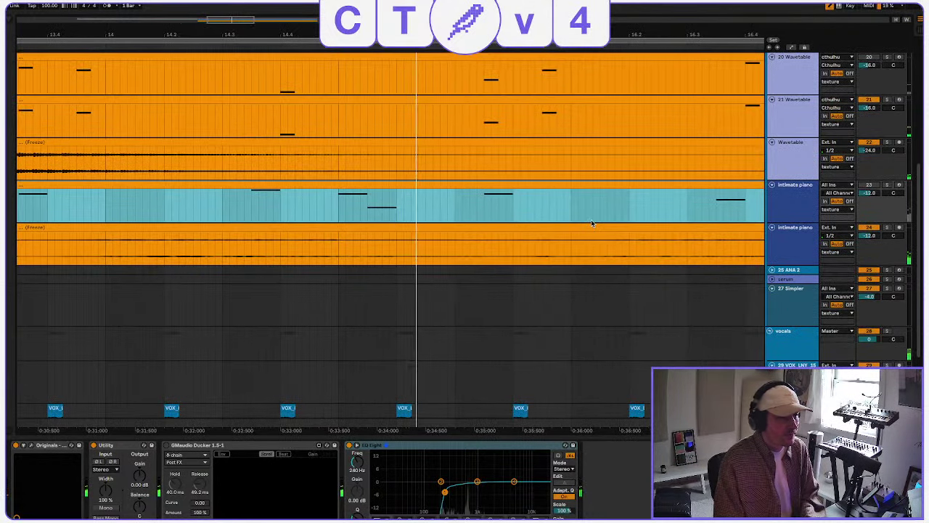
scroll(591, 219, "down", 1)
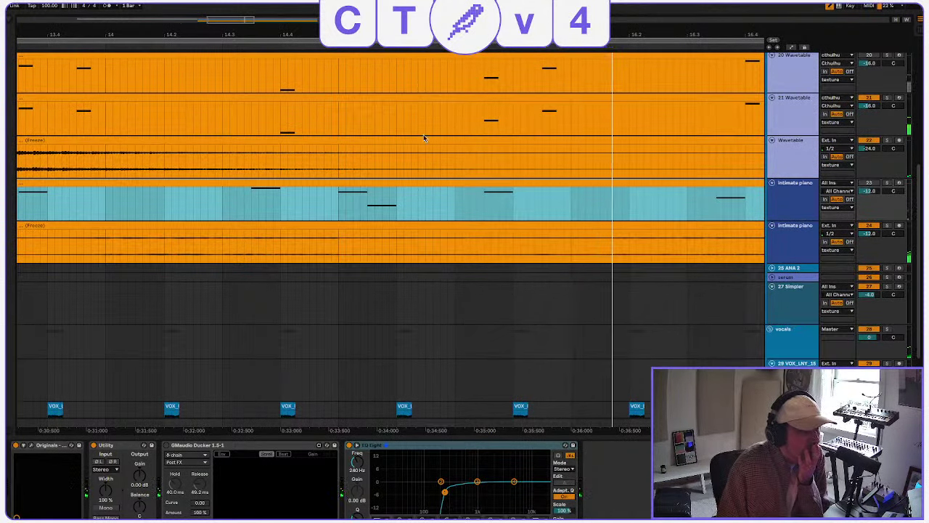
scroll(424, 136, "up", 4)
left_click_drag(251, 23, 242, 3)
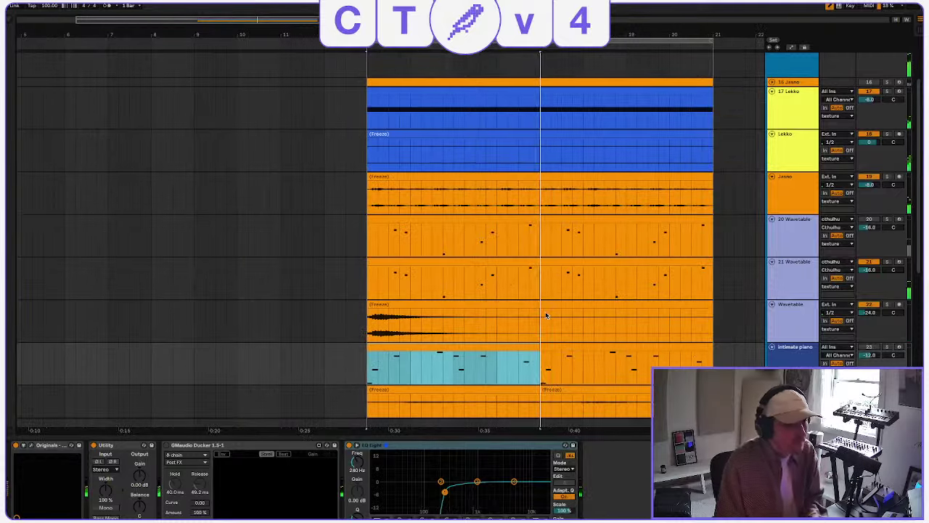
Duplicate vocal track 29 in the vocals group.
scroll(545, 315, "down", 5)
scroll(682, 349, "down", 2)
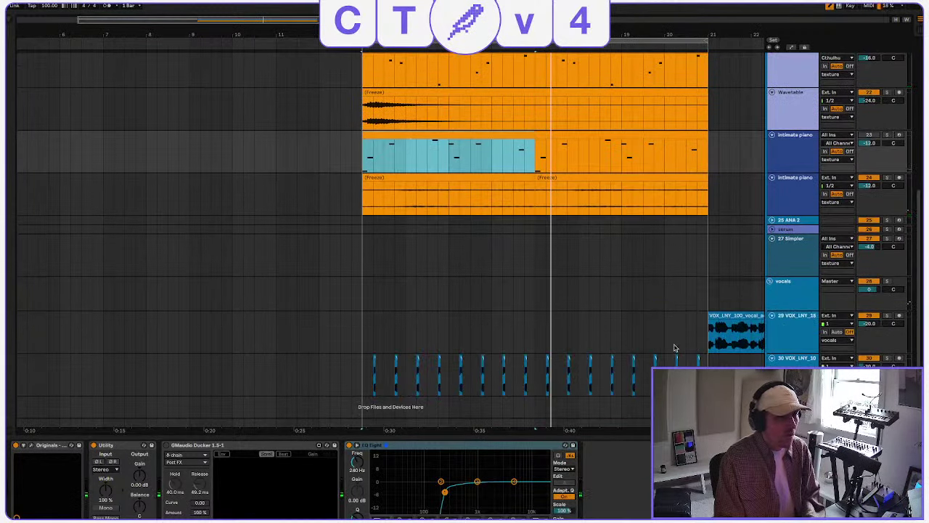
right_click(790, 346)
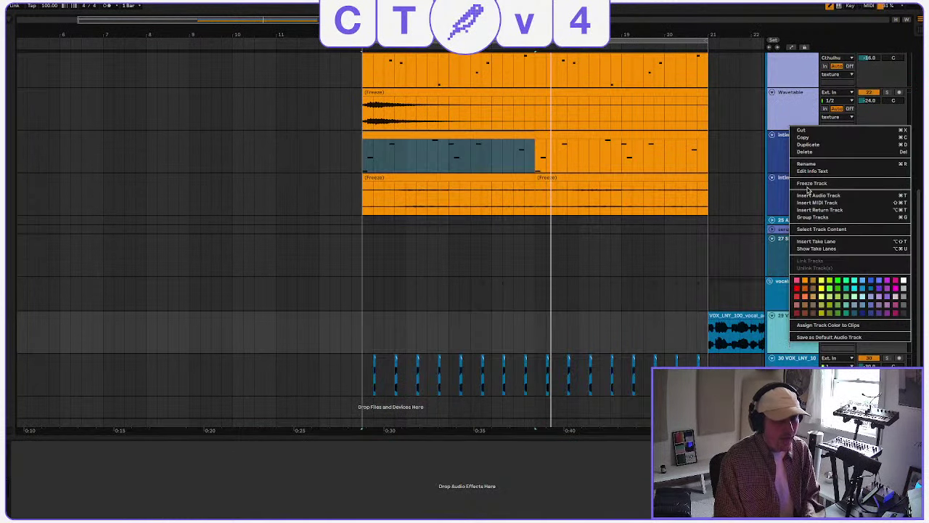
left_click(808, 145)
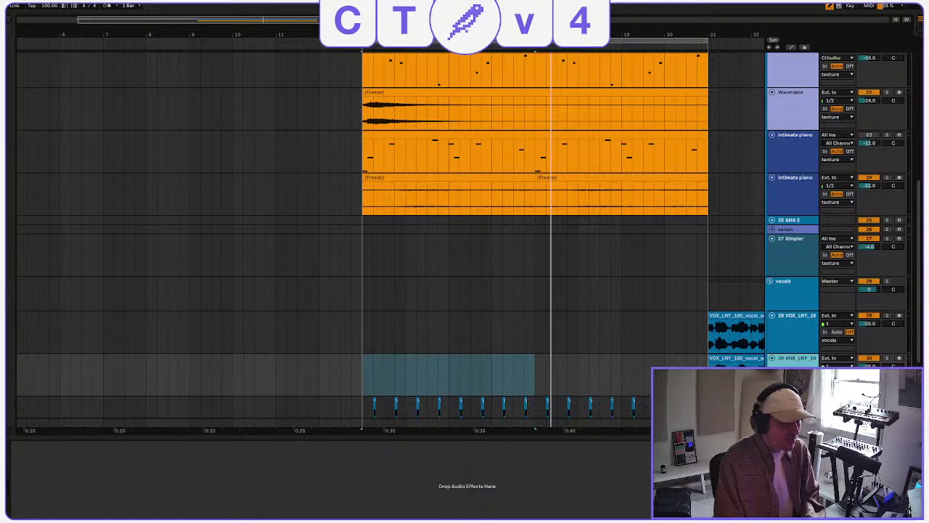
Try the VOX_LNY_128_vocal_hook_dry_start_again_A clip at bar 13 on the duplicated vocal track, play it, and undo the move.
double_click(182, 20)
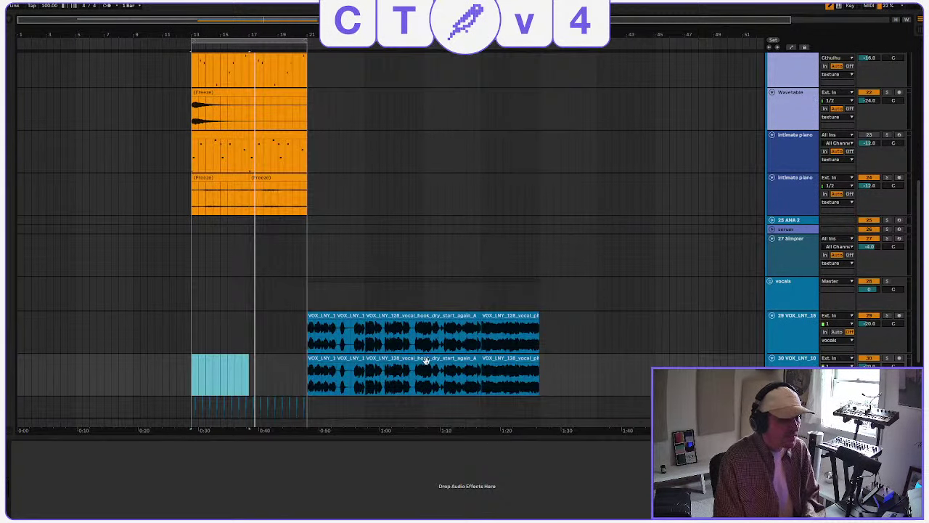
left_click_drag(426, 360, 256, 358)
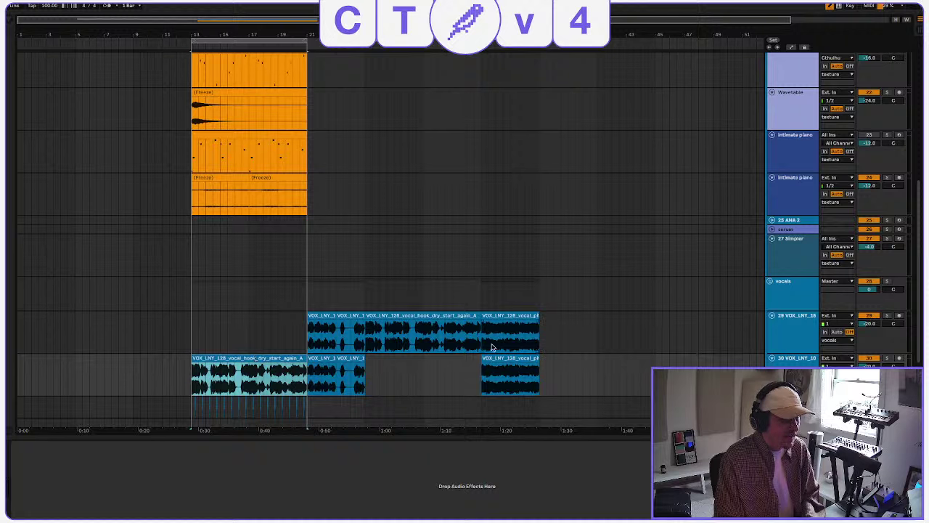
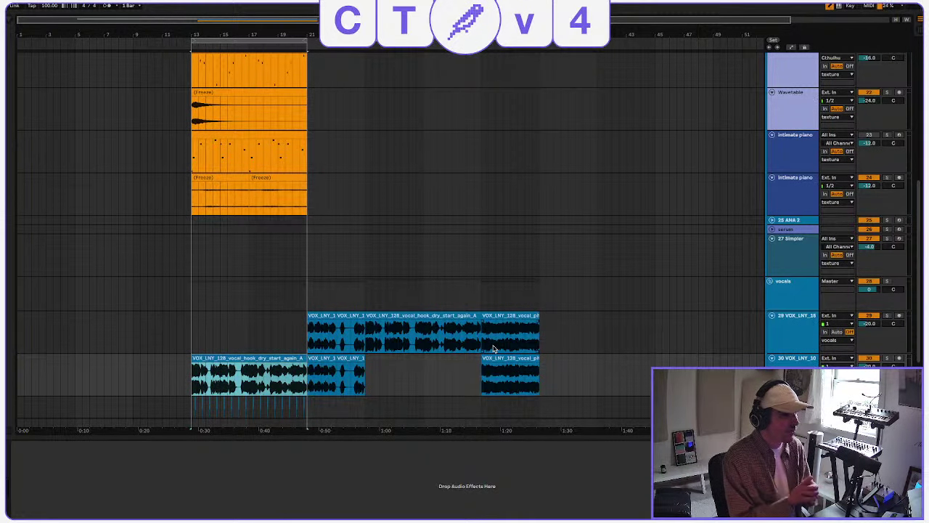
left_click(250, 366)
left_click(251, 358)
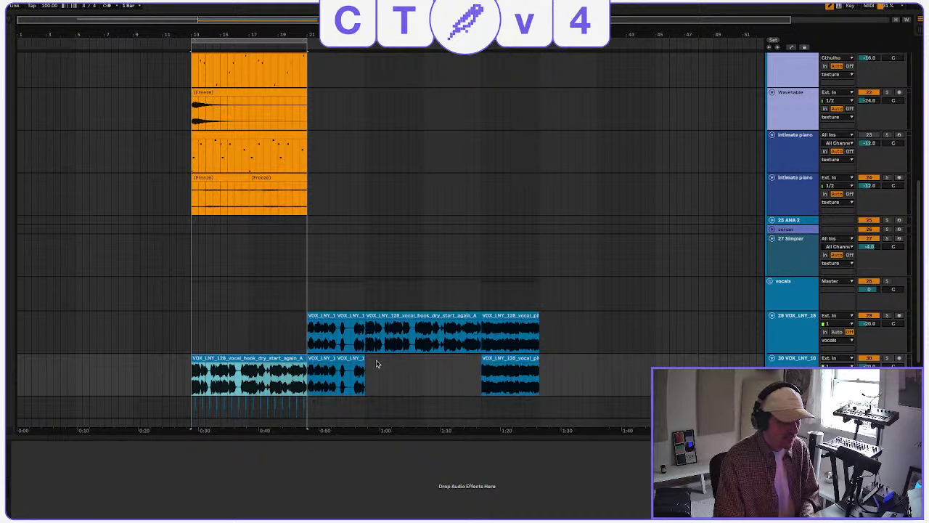
key("space")
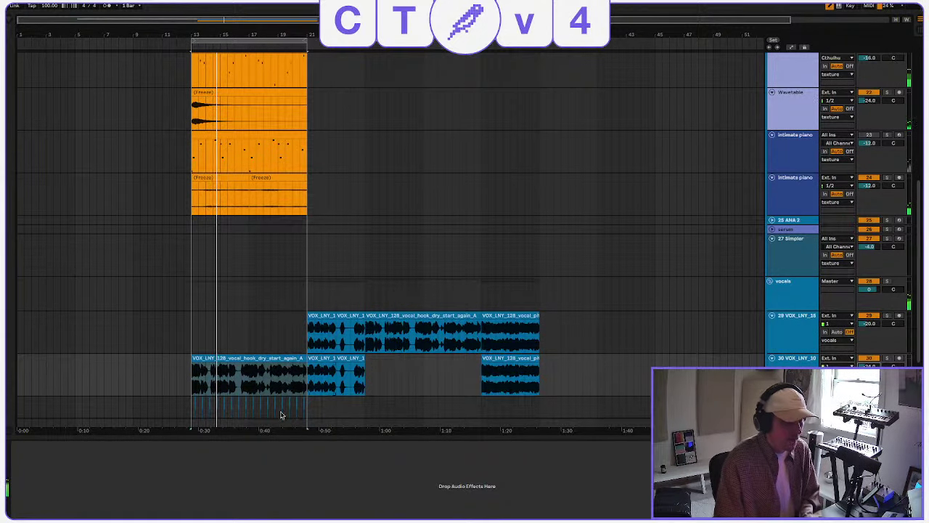
key("ctrl+z")
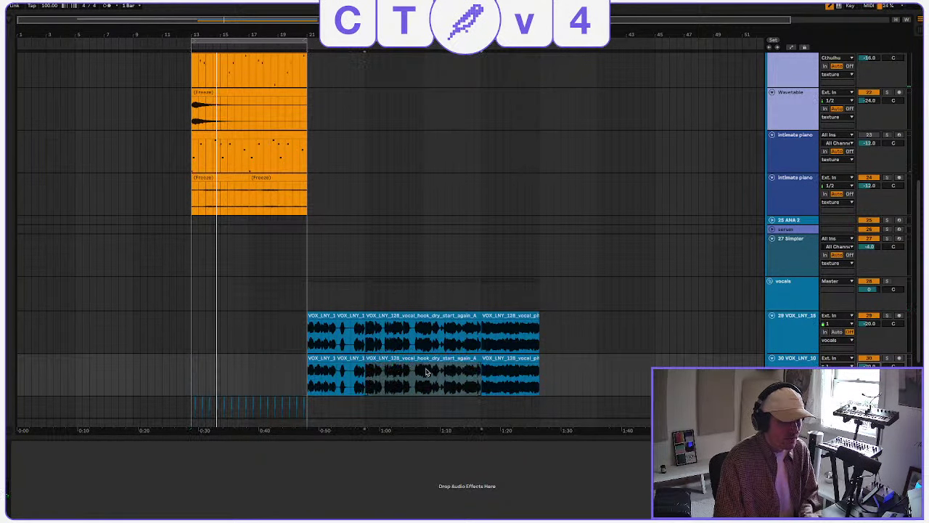
Move the VOX_LNY_128_vocal_pitched_dry_chipmunk_in_space_A clip to bar 13 on the duplicated vocal track and set the track volume to -26.0.
left_click_drag(510, 357, 220, 363)
left_click_drag(869, 366, 869, 385)
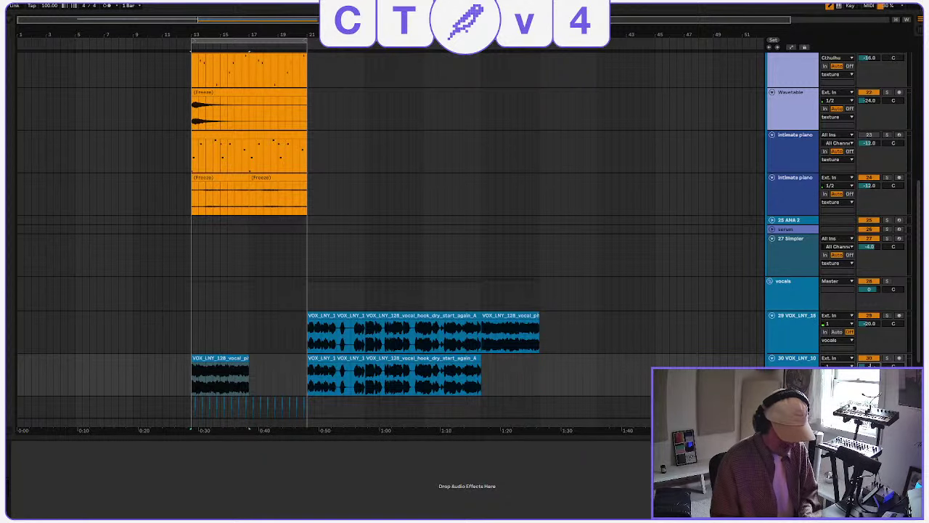
key("space")
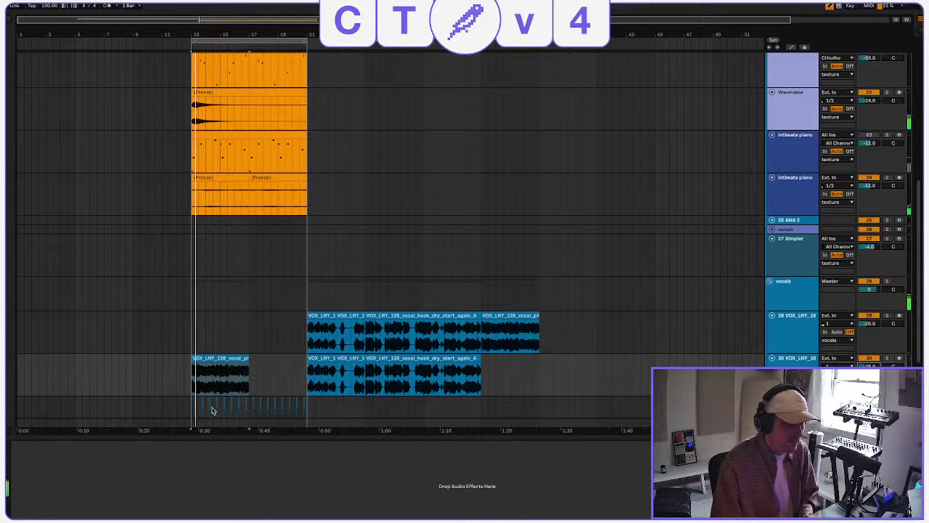
left_click(212, 357)
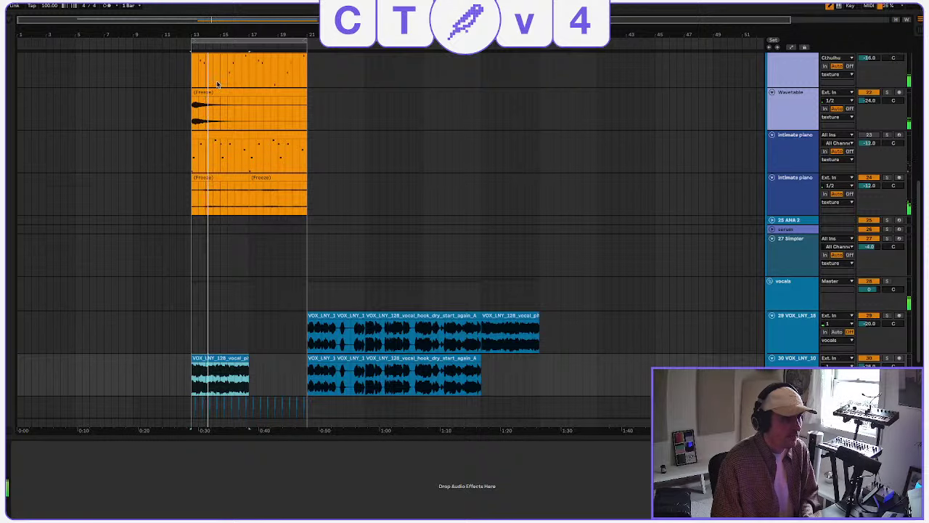
Play from bar 14 and examine how the pitched vocal clip fits with the vocal chops and texture tracks.
left_click_drag(226, 21, 217, 50)
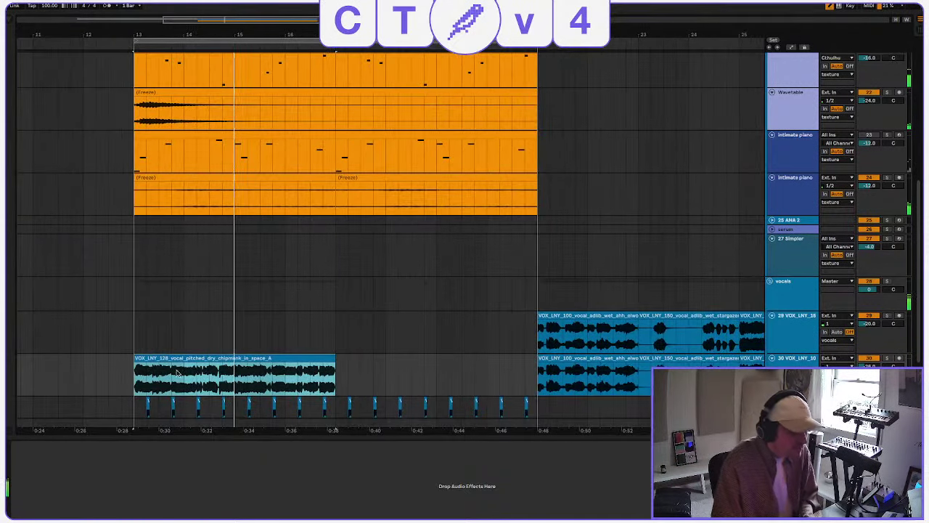
left_click(181, 382)
key("space")
scroll(187, 381, "left", 5)
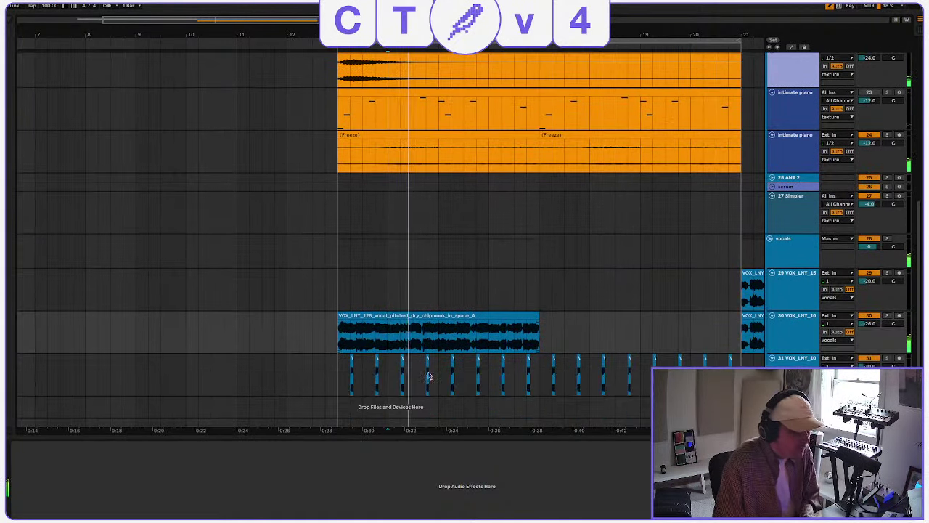
scroll(430, 375, "down", 2)
scroll(438, 342, "right", 1)
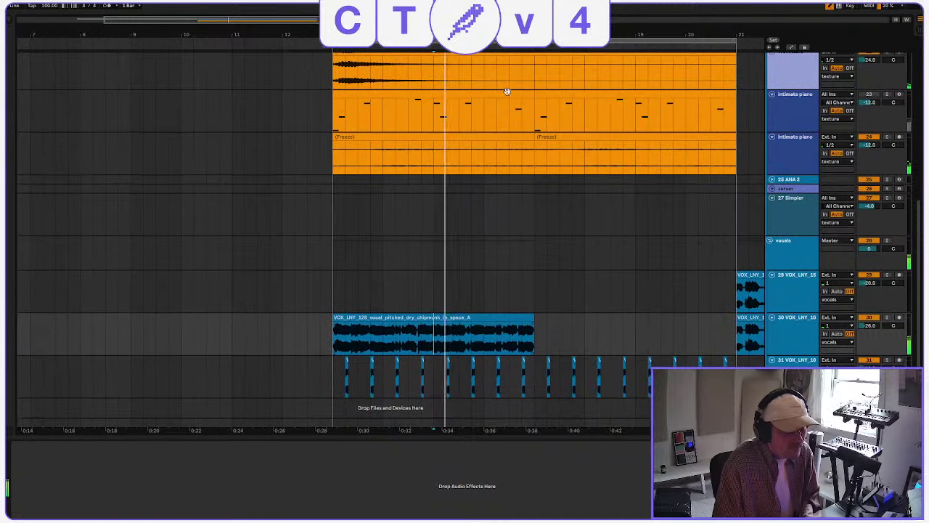
mouse_move(247, 23)
left_mouse_down()
mouse_move(250, 34)
mouse_move(253, 17)
mouse_move(255, 31)
left_mouse_up()
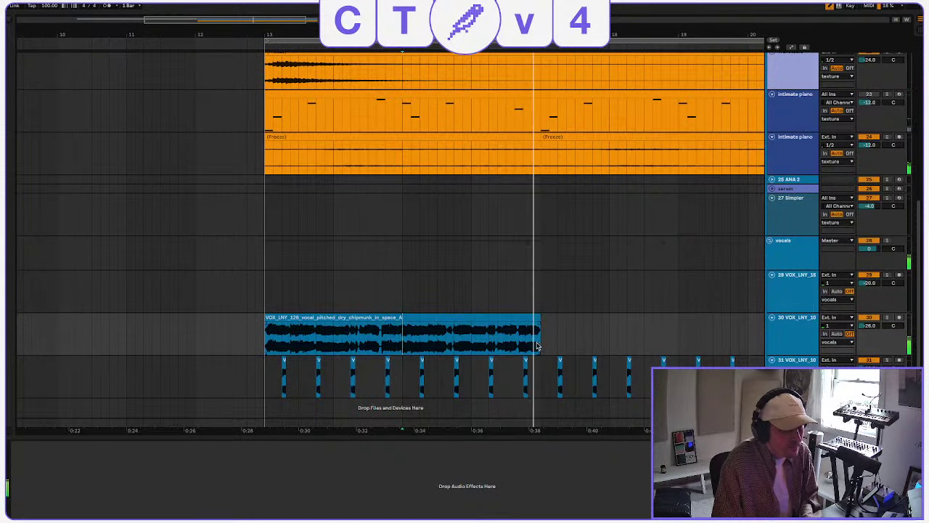
Copy a short slice from the end of the chipmunk_in_space clip and insert a new audio track below track 30.
key("space")
left_click_drag(540, 344, 540, 345)
scroll(540, 345, "left", 1)
scroll(539, 346, "right", 5)
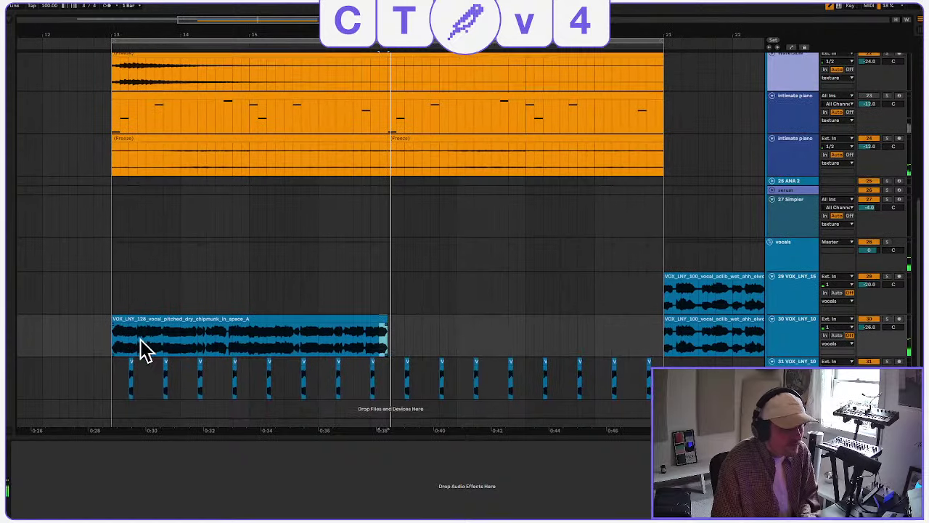
left_click(98, 2)
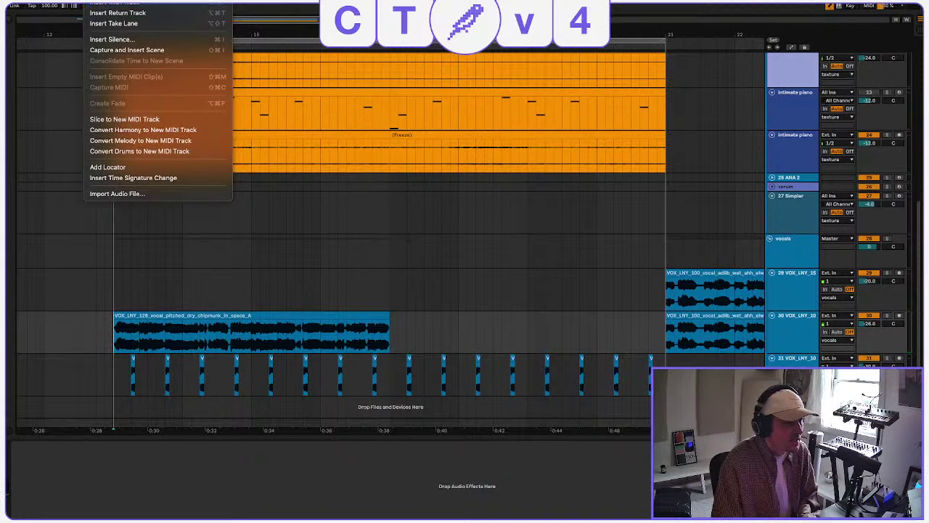
left_click(116, 1)
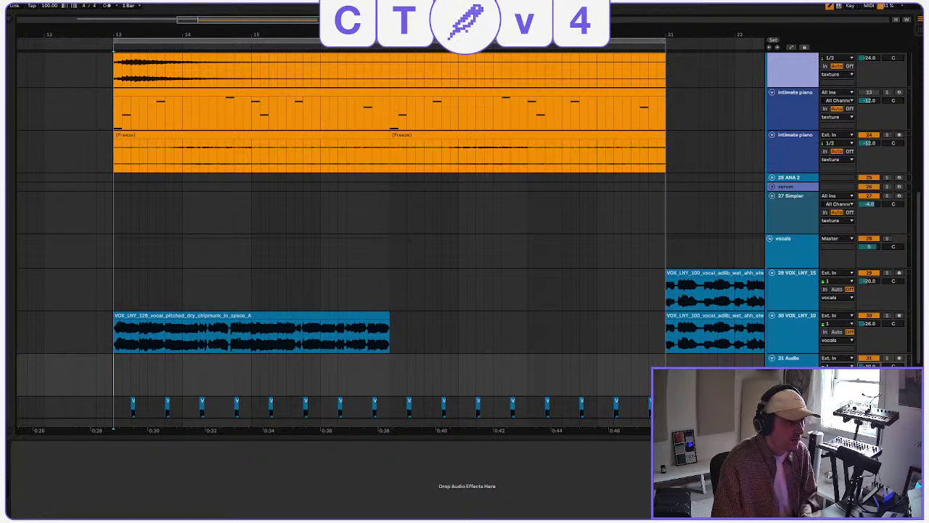
Paste the copied slice at bar 13 on the new track 31, mute track 30, and shorten the pasted slice.
left_click_drag(189, 17, 189, 80)
left_click_drag(118, 374, 101, 376)
key("ctrl+v")
key("space")
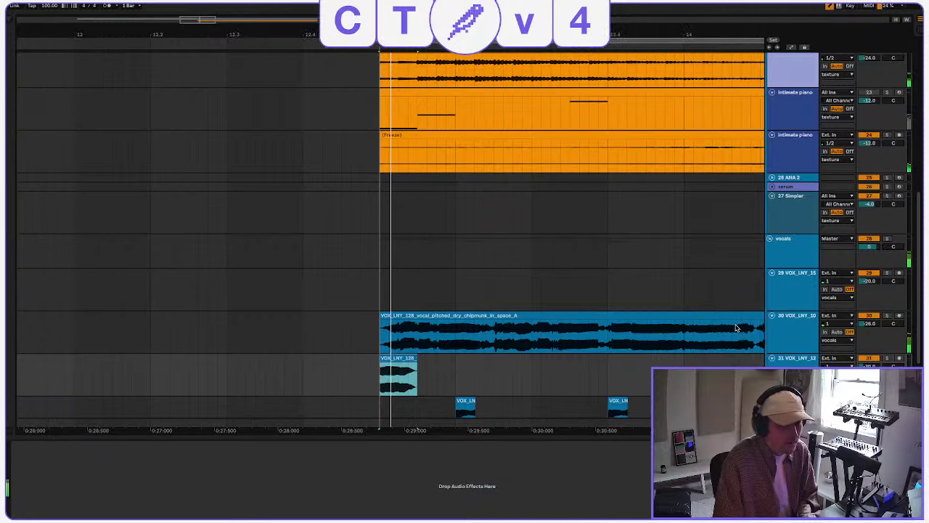
left_click(866, 315)
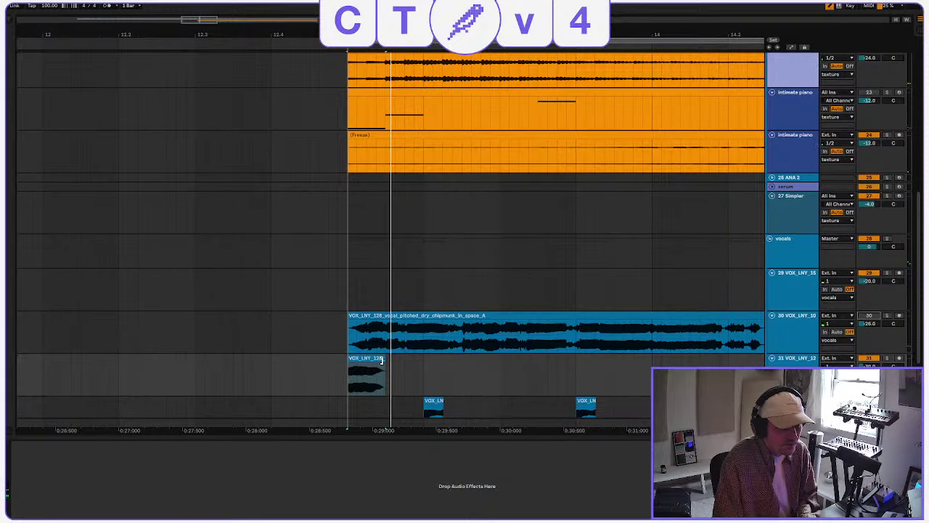
left_click_drag(381, 359, 357, 360)
scroll(488, 349, "left", 2)
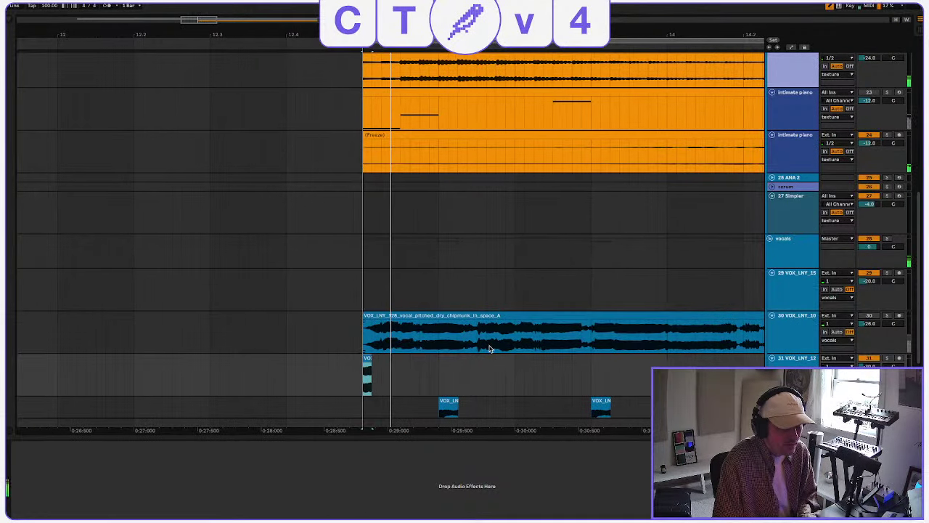
Try pasting two more short slices of the pitched vocal back to back after the first slice on track 31 and play them.
left_click(436, 348)
left_click_drag(440, 345, 449, 338)
key("ctrl+c")
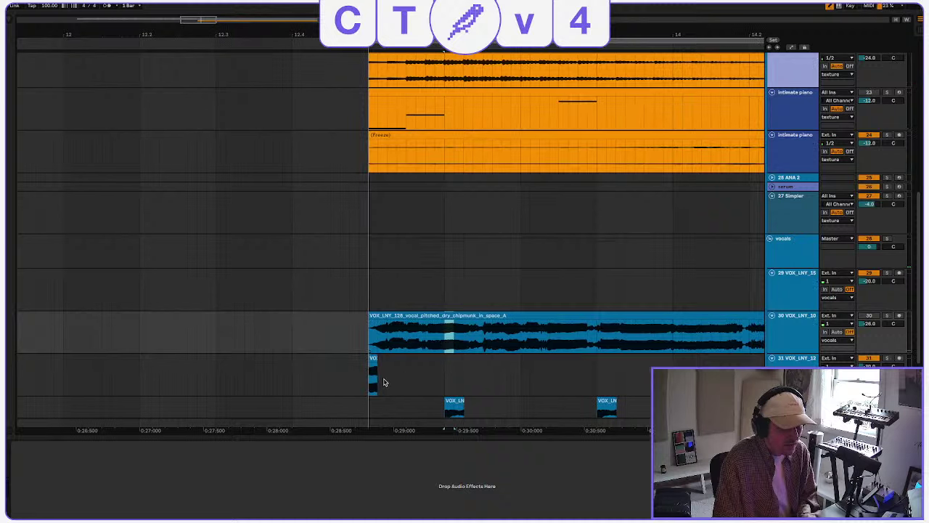
left_click(378, 379)
key("ctrl+v")
left_click(562, 341)
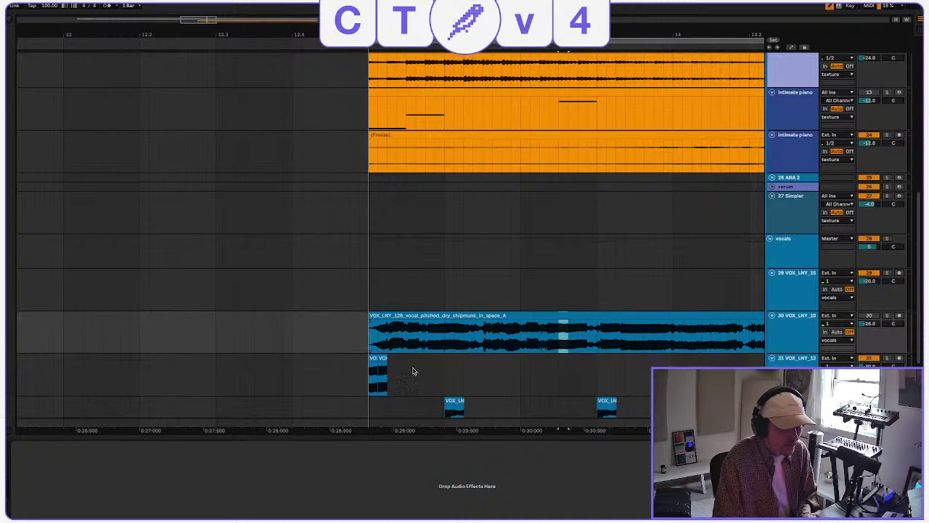
left_click(389, 379)
key("ctrl+v")
left_click(362, 387)
key("space")
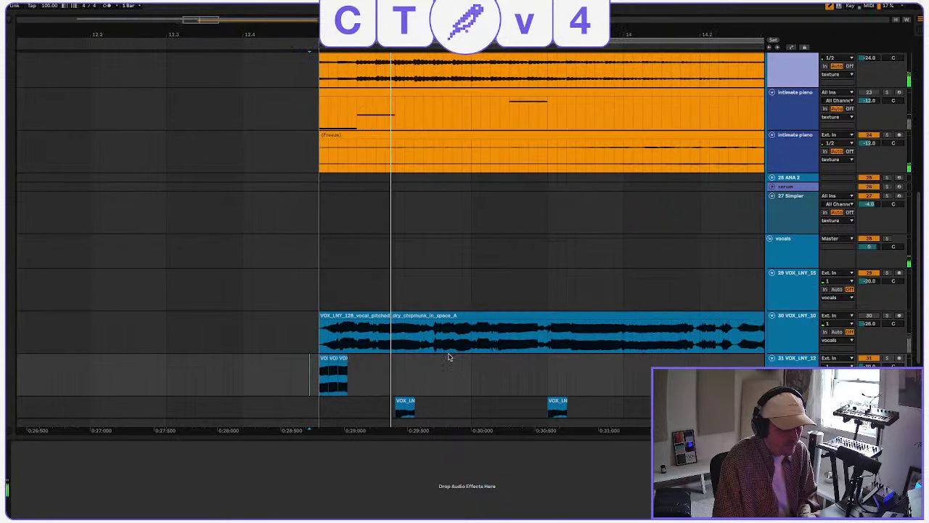
Stop playback, undo the two back-to-back slices on track 31, and play again.
key("space")
key("space")
key("ctrl+z")
key("ctrl+z")
key("space")
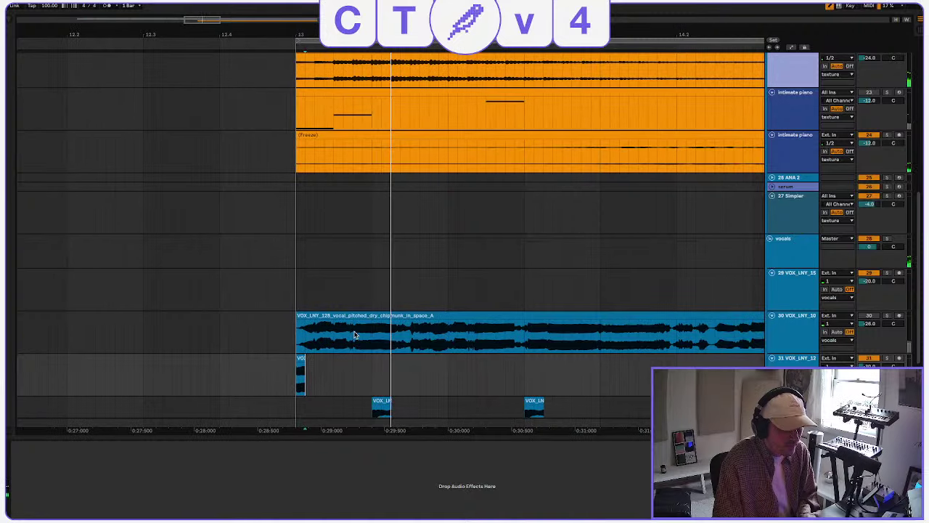
Copy a short slice from the pitched vocal clip, paste it on the second sixteenth of bar 13 on track 31, and play it.
left_click_drag(354, 336, 366, 336)
left_click(315, 375)
key("ctrl+v")
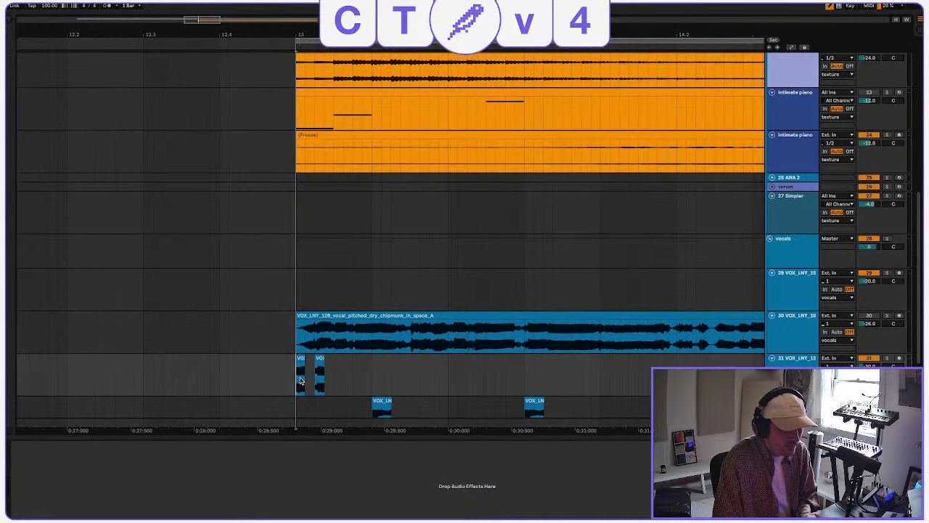
key("space")
key("space")
Copy another slice from further along the pitched vocal clip to the third sixteenth of bar 13 on track 31 and play the pattern.
left_click(531, 342)
left_click_drag(534, 345, 541, 345)
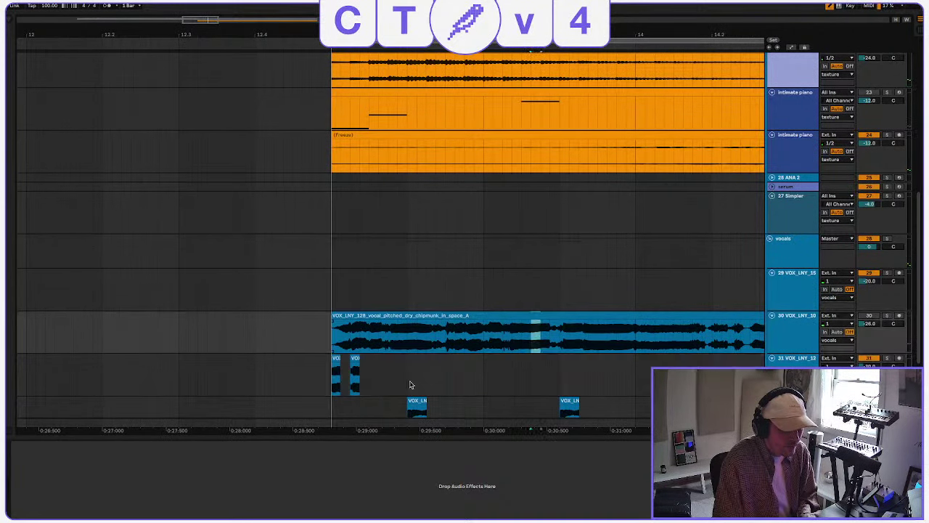
left_click(368, 387)
key("ctrl+v")
left_click(330, 383)
key("space")
key("space")
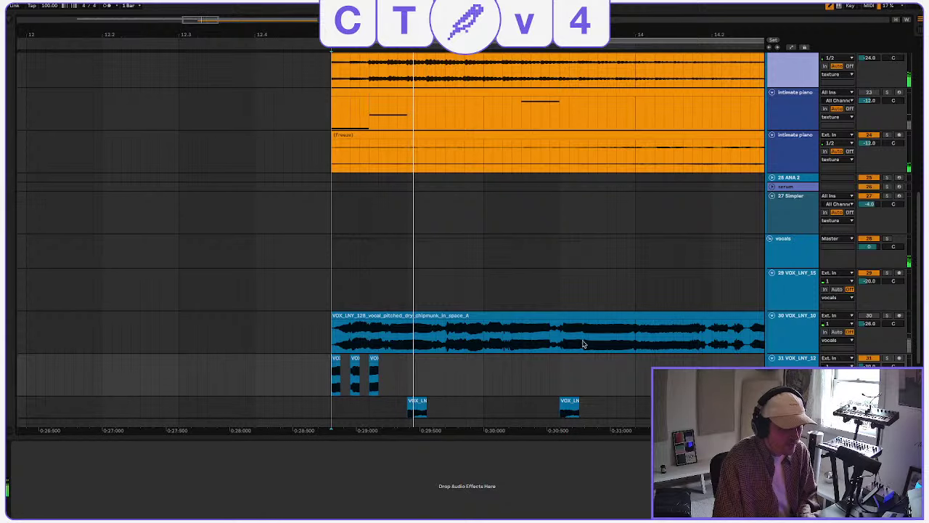
Copy one more pitched vocal slice to the fourth sixteenth of bar 13 on track 31 and play the sequence.
left_click(579, 343)
left_click_drag(587, 338, 598, 336)
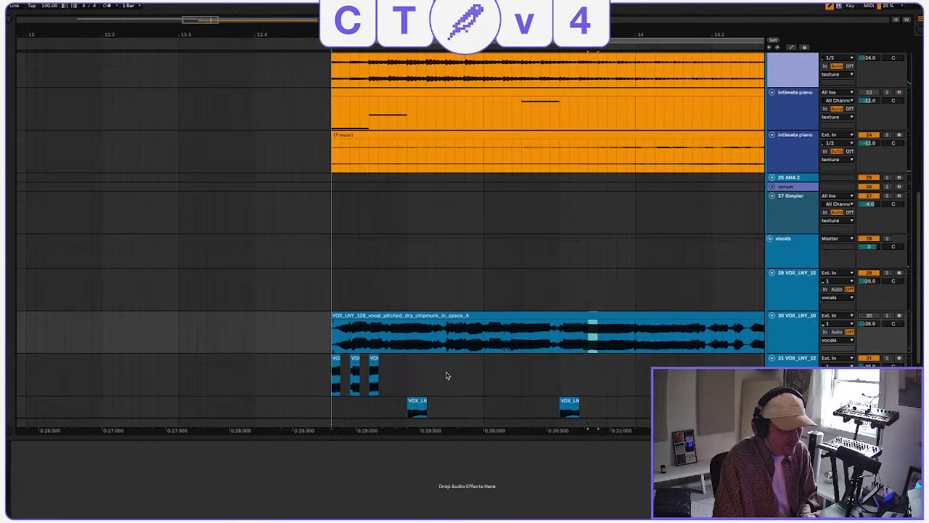
left_click(392, 379)
key("ctrl+v")
left_click(322, 380)
key("space")
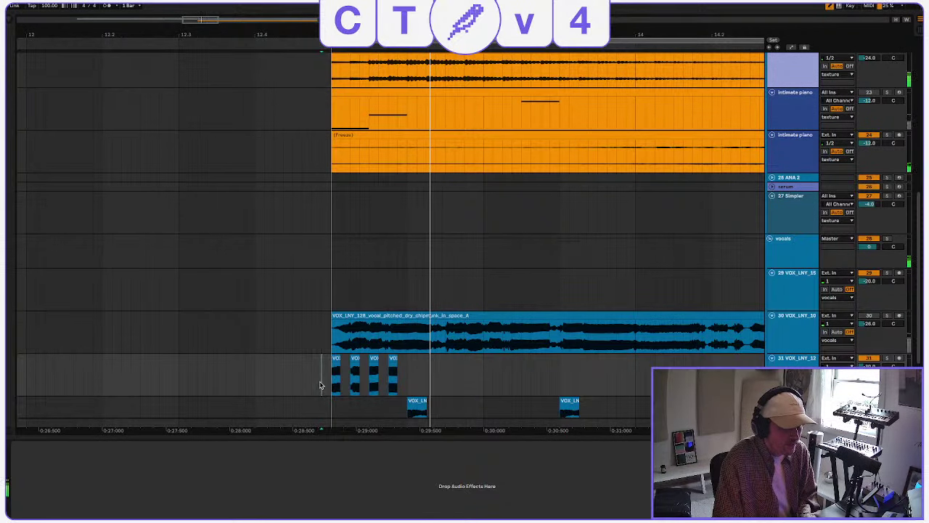
Add a short fade-in to the start of each of the four vocal slices on track 31.
left_click_drag(407, 380, 333, 378)
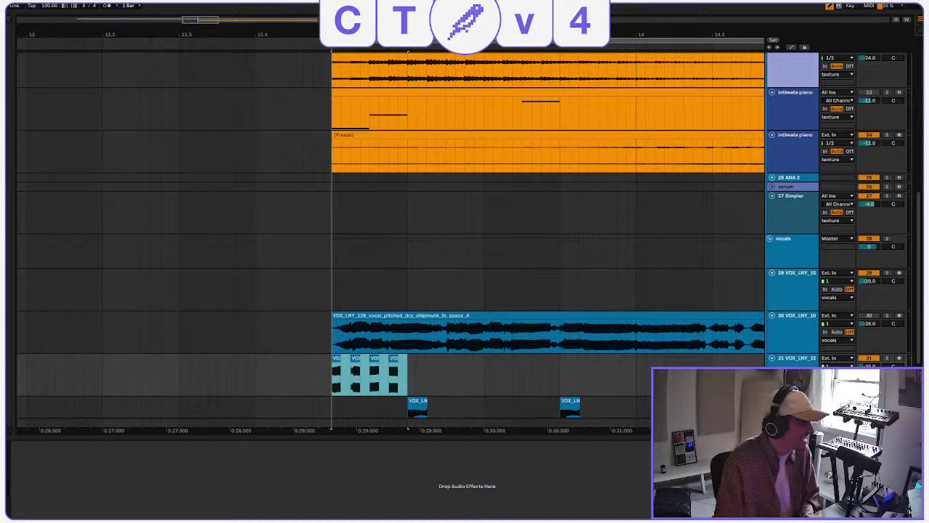
scroll(506, 215, "down", 2)
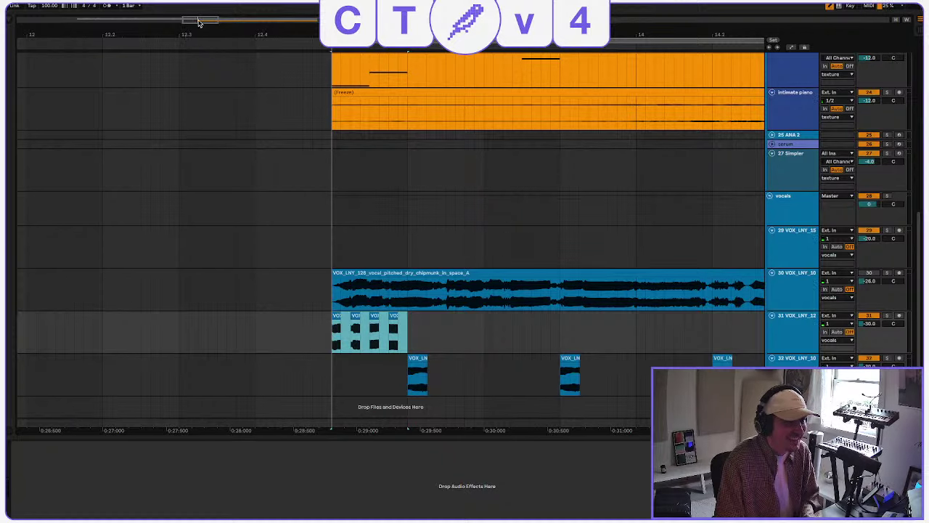
left_click_drag(199, 21, 200, 16)
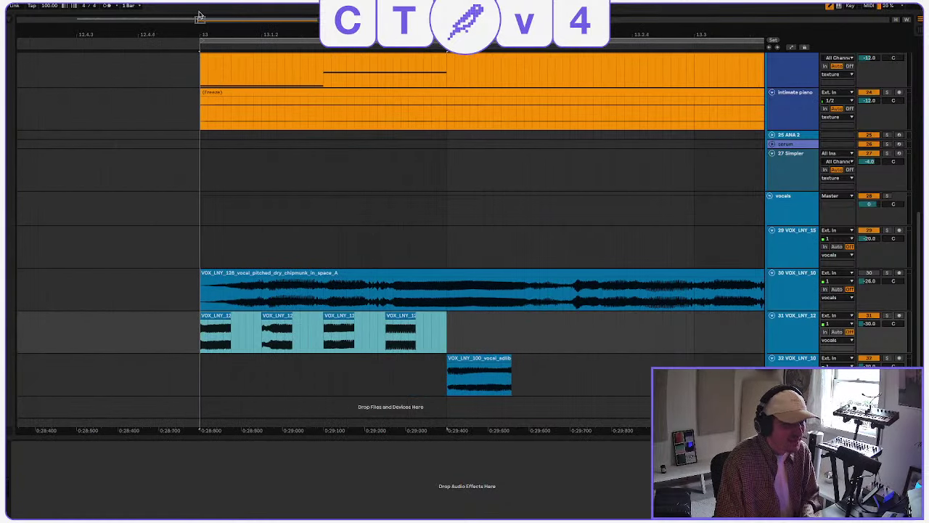
left_click(208, 325)
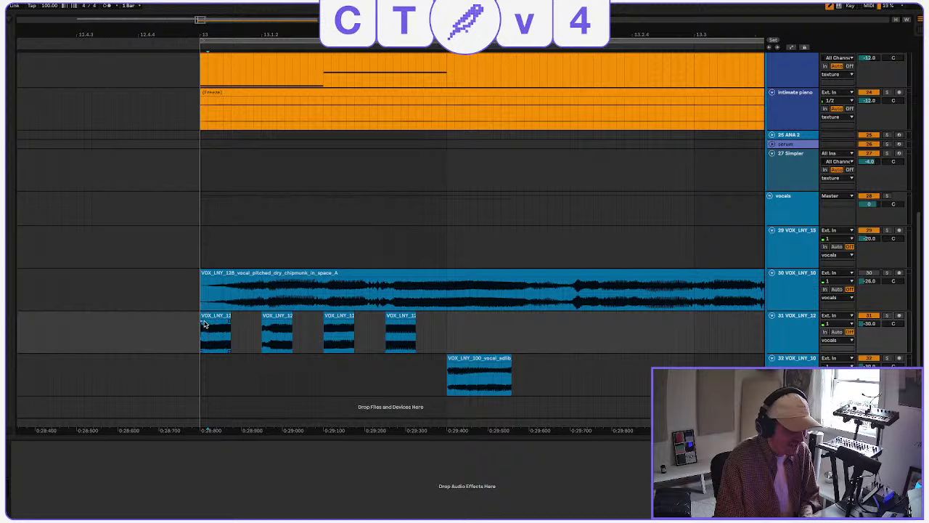
left_click(208, 324)
left_click(263, 327)
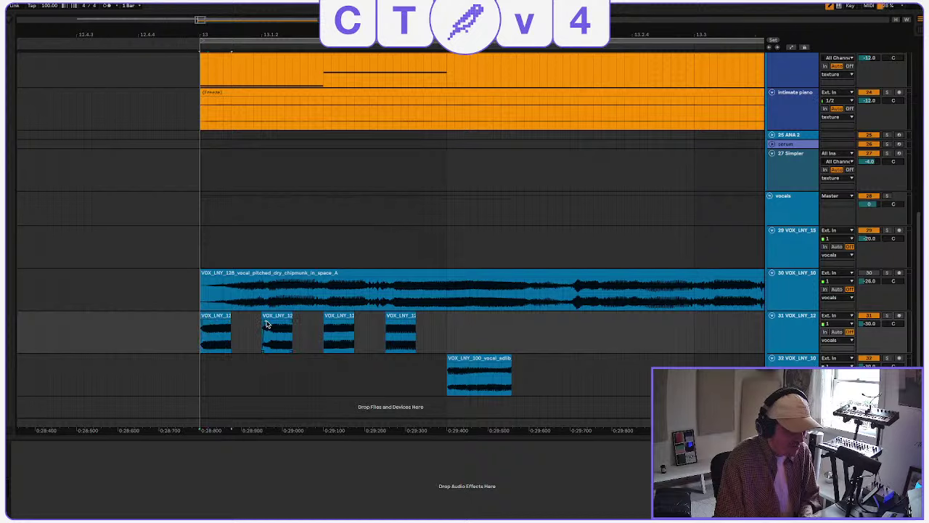
left_click(268, 318)
left_click(324, 324)
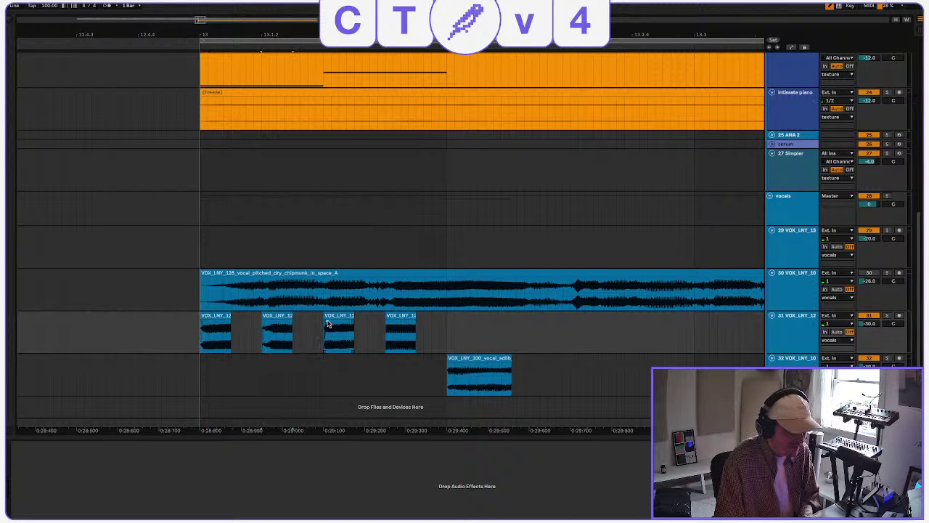
left_click(389, 326)
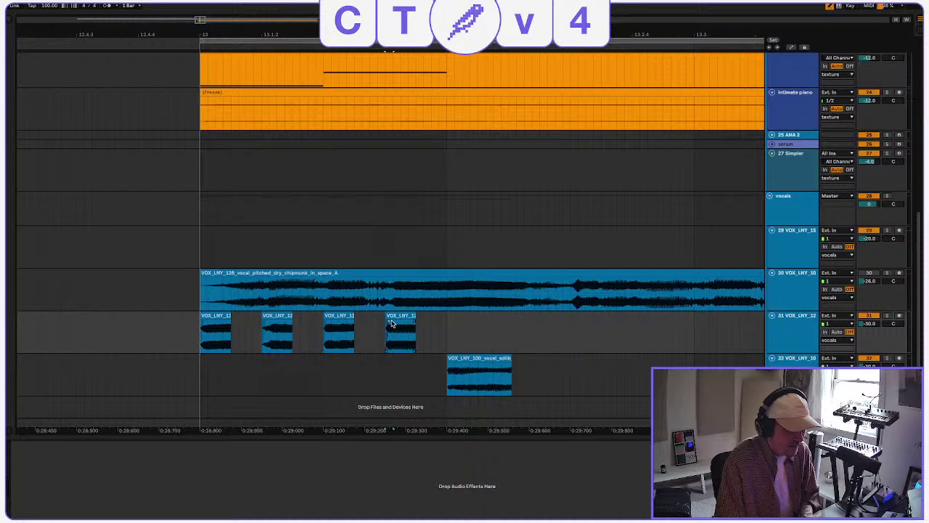
left_click(394, 313)
Select the first beat of bar 13 on track 31 and replay the four faded vocal slices to check how they sound.
left_click_drag(437, 336, 200, 334)
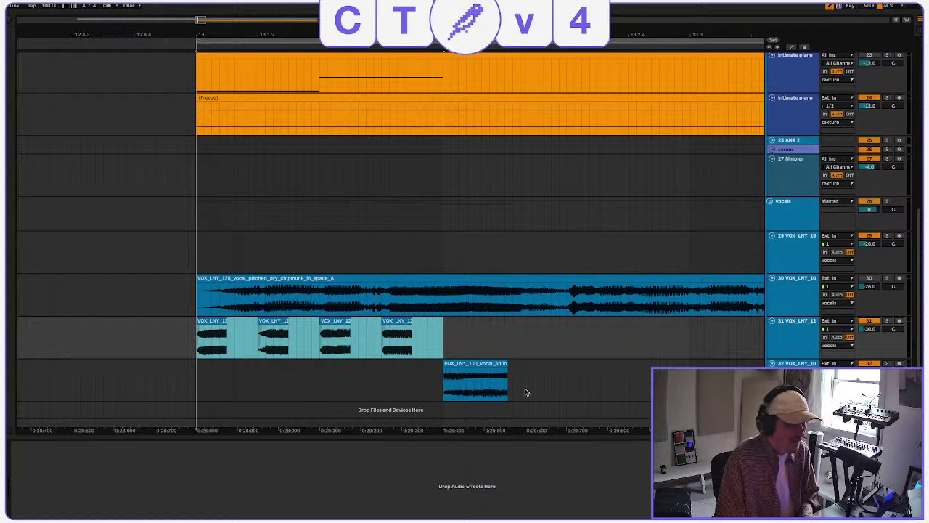
key("space")
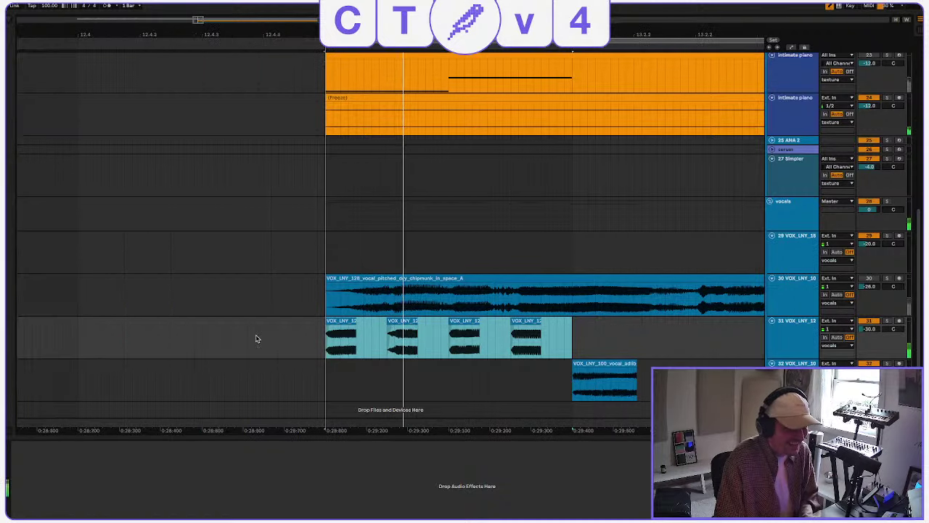
key("space")
key("space")
key("space")
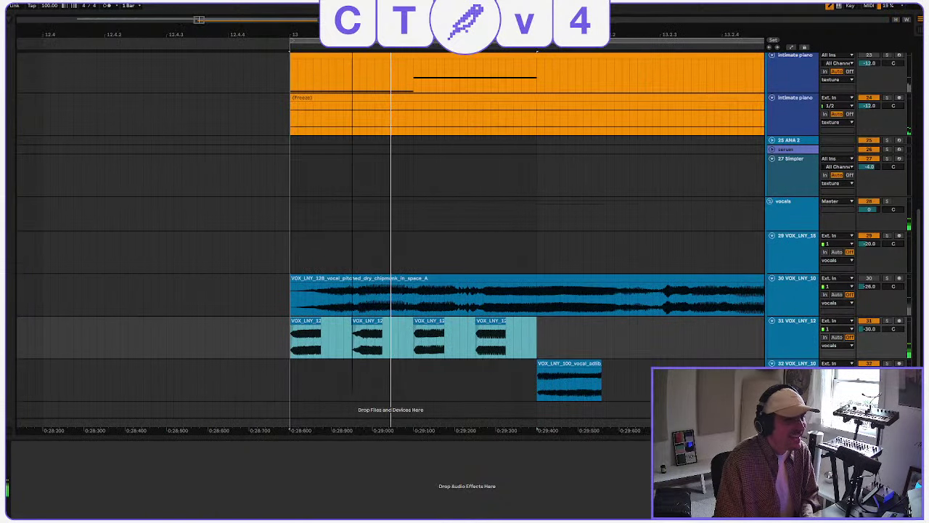
left_click_drag(198, 20, 198, 3)
key("space")
Set the volume of track 31 to -20 and play the vocal slices.
left_click_drag(390, 336, 340, 344)
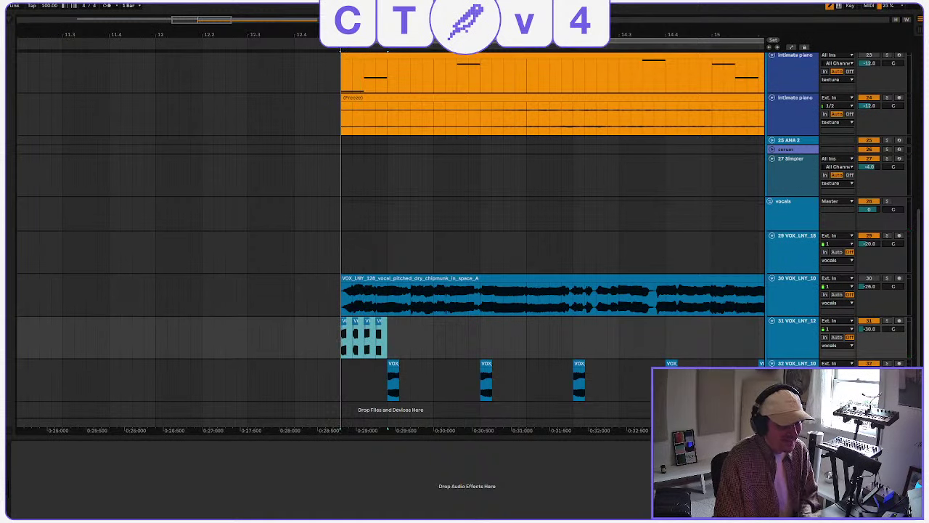
left_click_drag(874, 330, 875, 311)
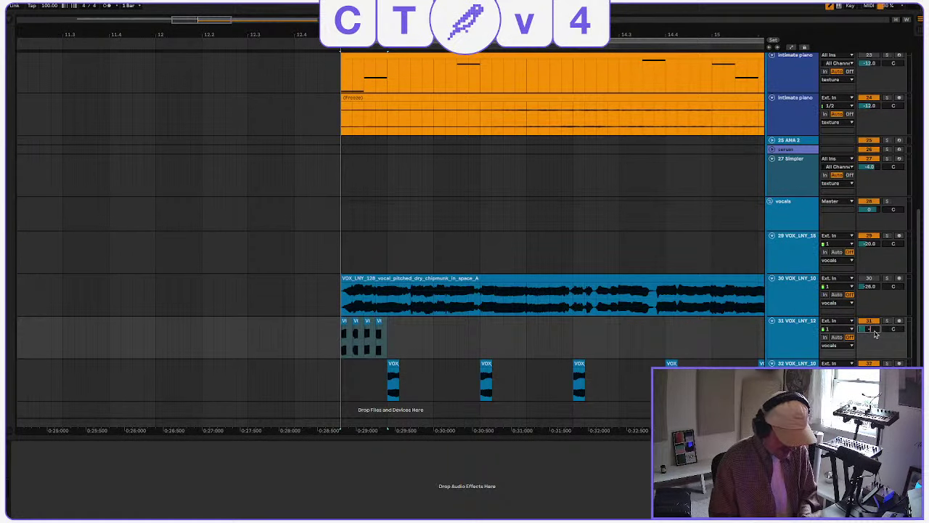
type("-")
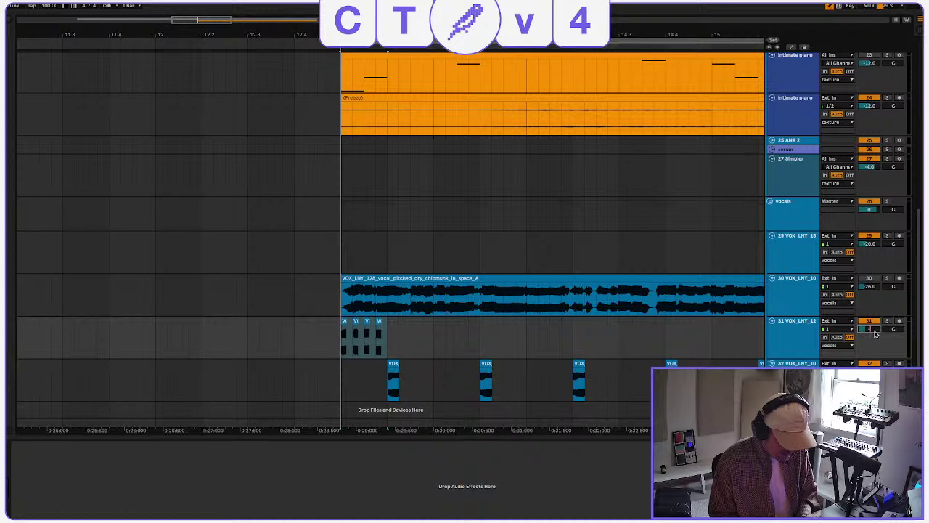
type("20")
key("Return")
key("space")
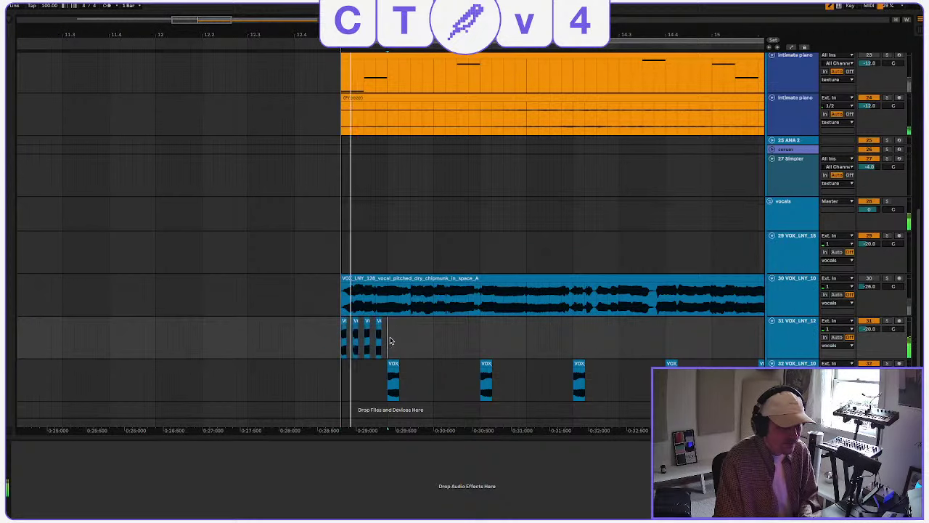
Copy the fourth vocal slice to two spots on track 31, one just before and one just after the second vocal chop below.
left_click(379, 323)
key("space")
key("space")
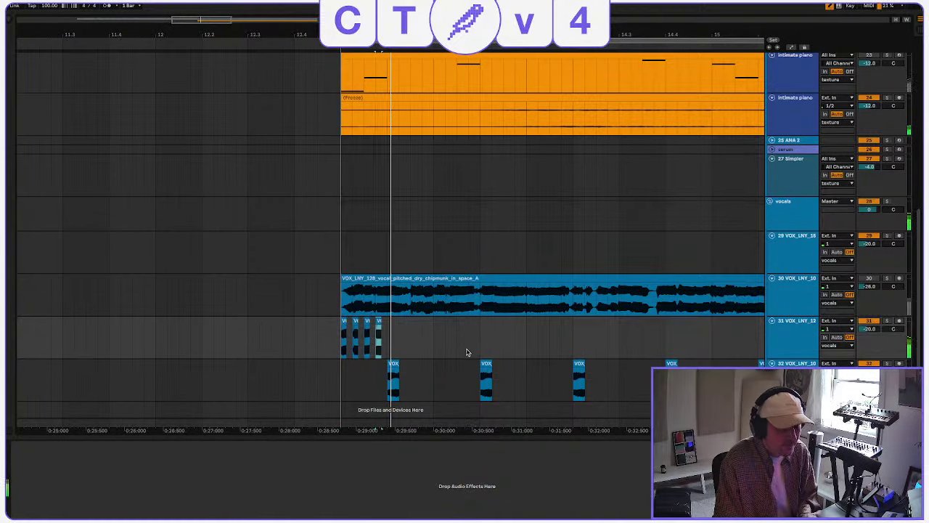
key("space")
key("space")
left_click(440, 339)
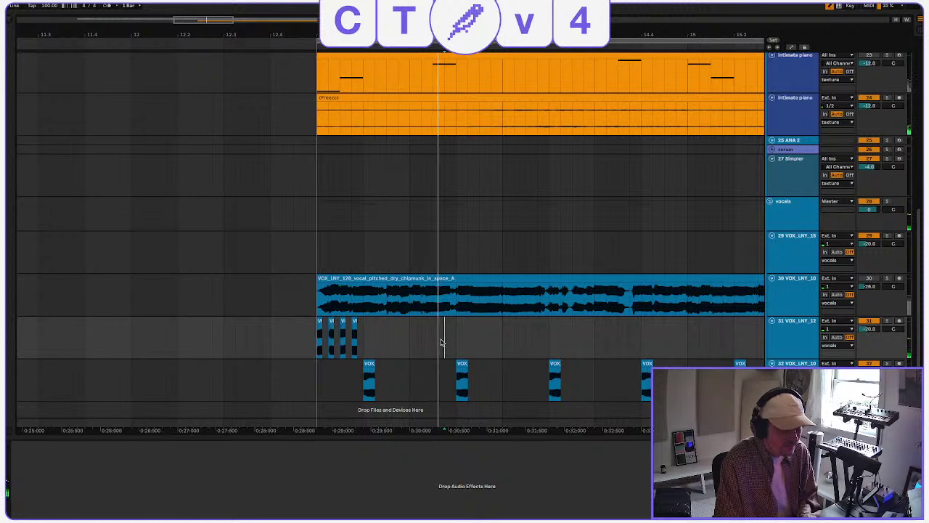
key("ctrl+v")
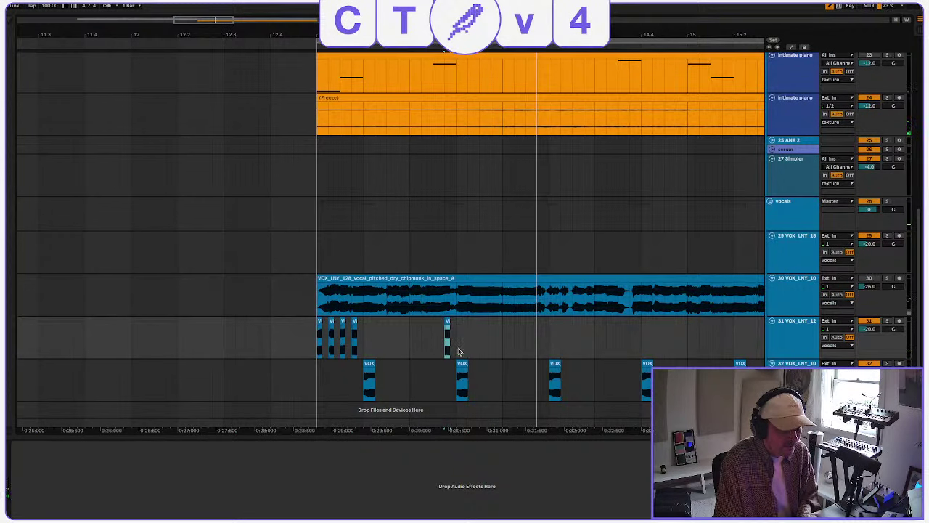
left_click(470, 339)
key("ctrl+v")
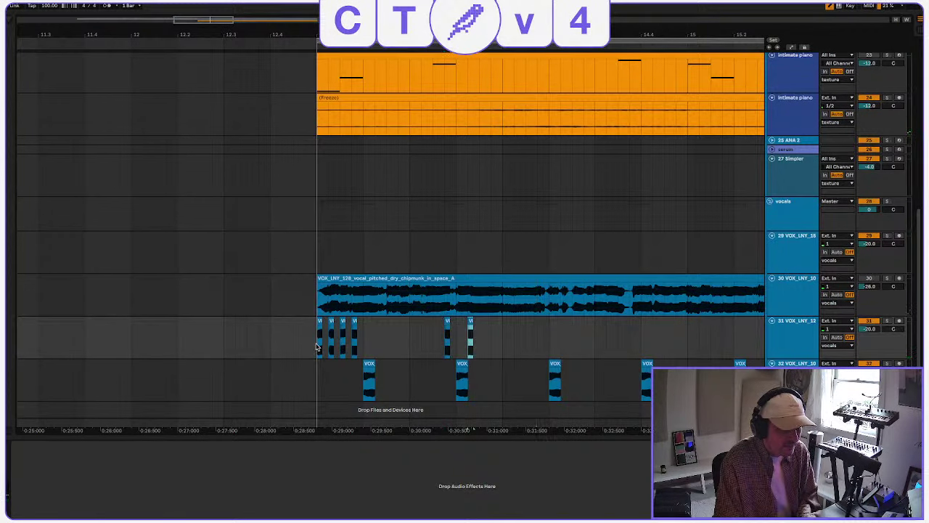
Play bar 13 of the slice pattern, then duplicate its second half with the two slices into the start of bar 14.
left_click_drag(501, 341, 316, 339)
key("space")
key("space")
scroll(483, 350, "left", 2)
scroll(483, 350, "right", 1)
left_click(483, 350)
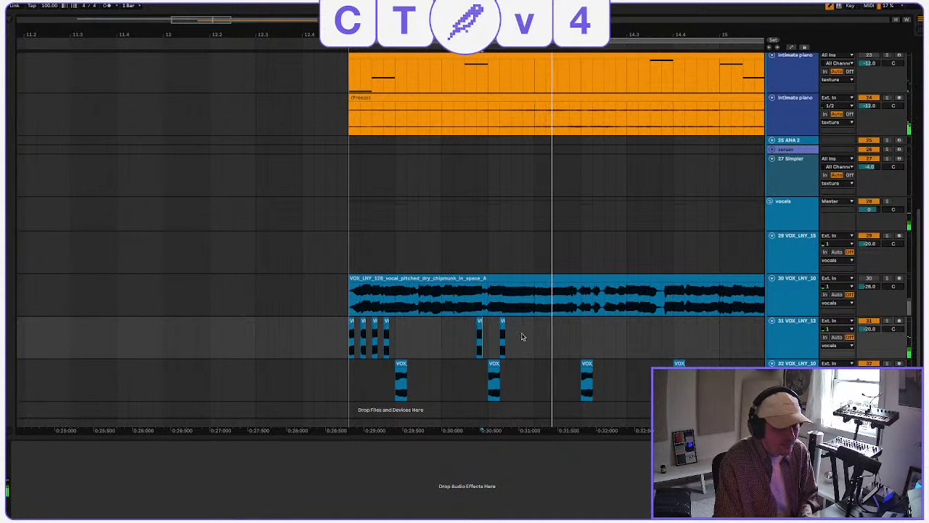
left_click_drag(526, 337, 441, 339)
key("ctrl+d")
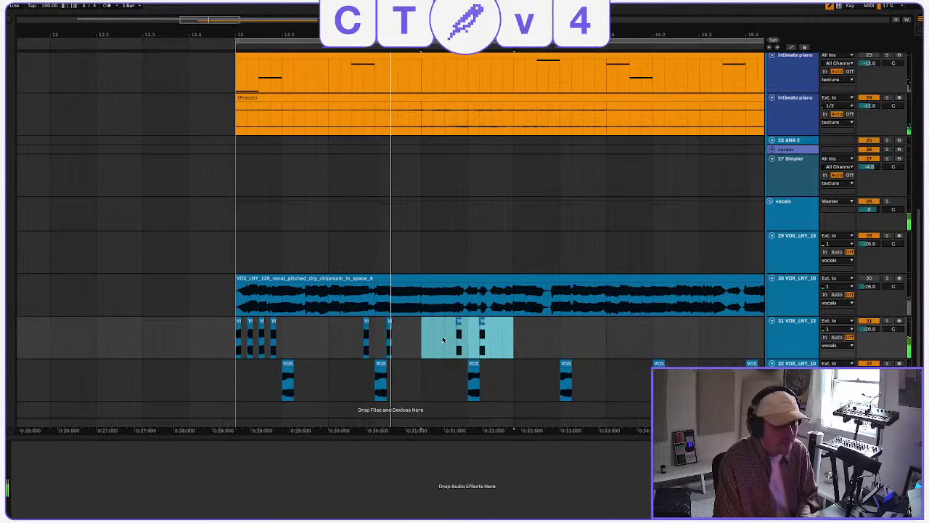
Solo track 30 and listen to the long pitched vocal through the second half of bar 14.
left_click(473, 341)
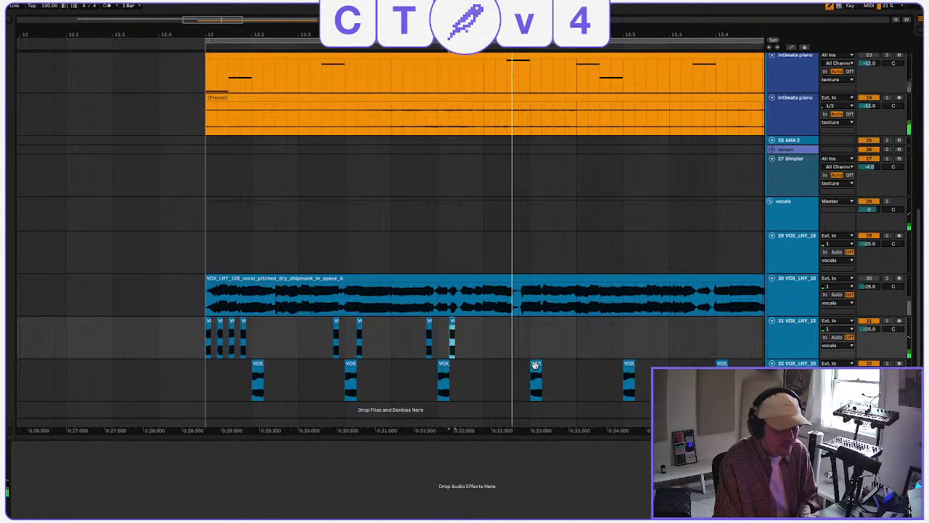
key("space")
left_click(495, 309)
scroll(495, 310, "left", 1)
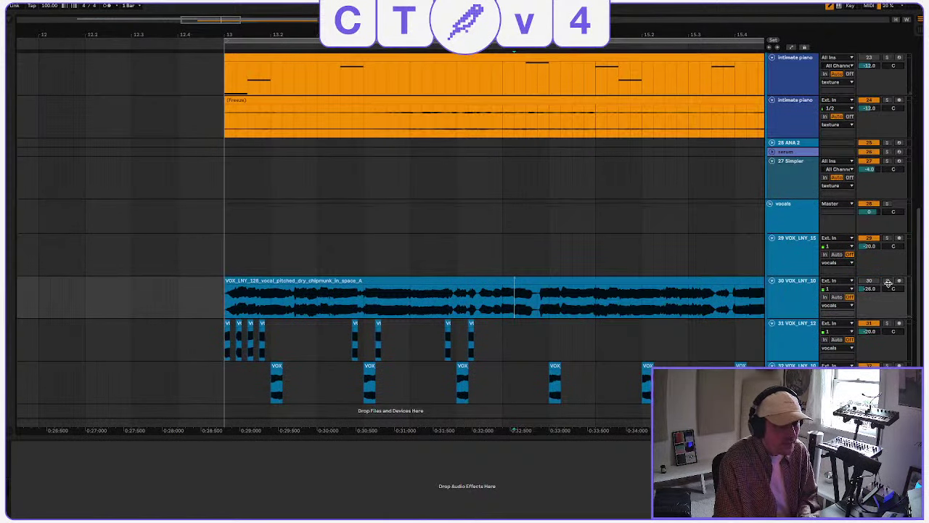
left_click(887, 281)
key("space")
scroll(495, 293, "up", 1)
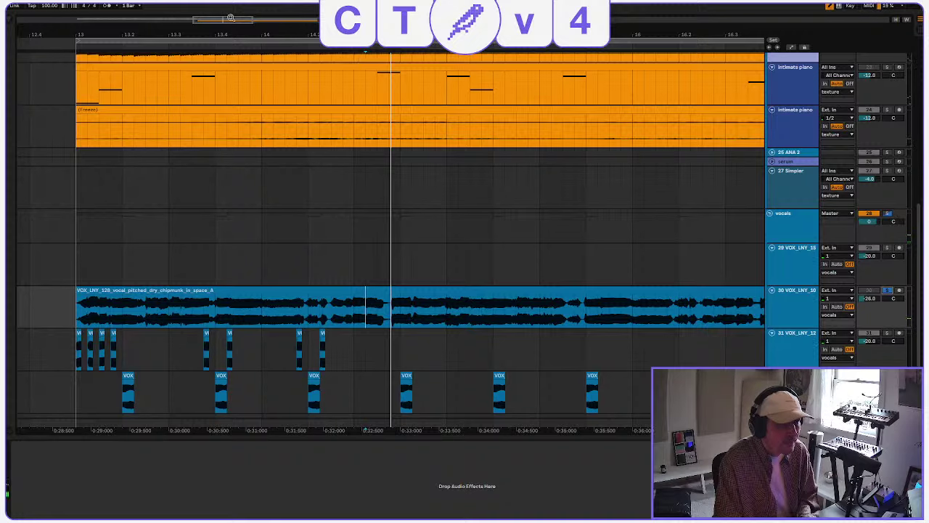
scroll(427, 182, "up", 1)
key("space")
key("space")
key("space")
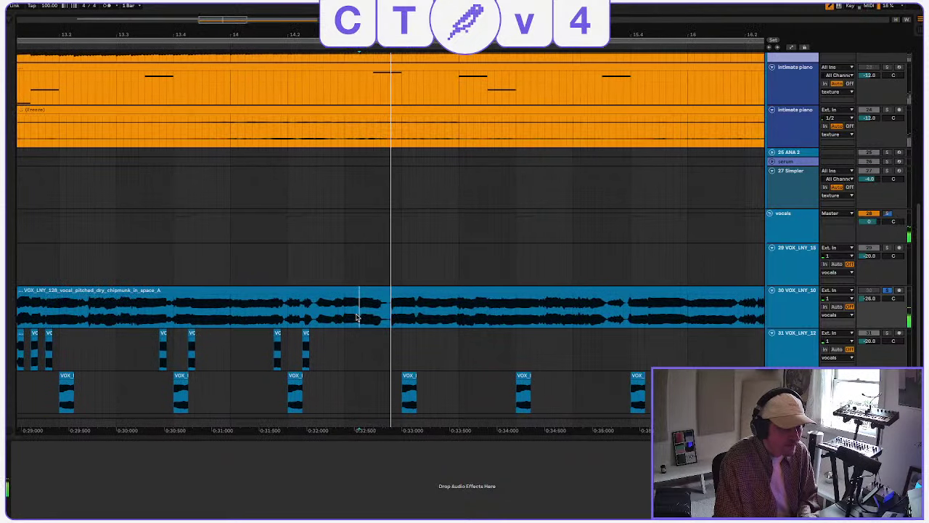
Place a short section of the pitched vocal on track 31 at beat 3 of bar 14 and unsolo track 30.
left_click(351, 355)
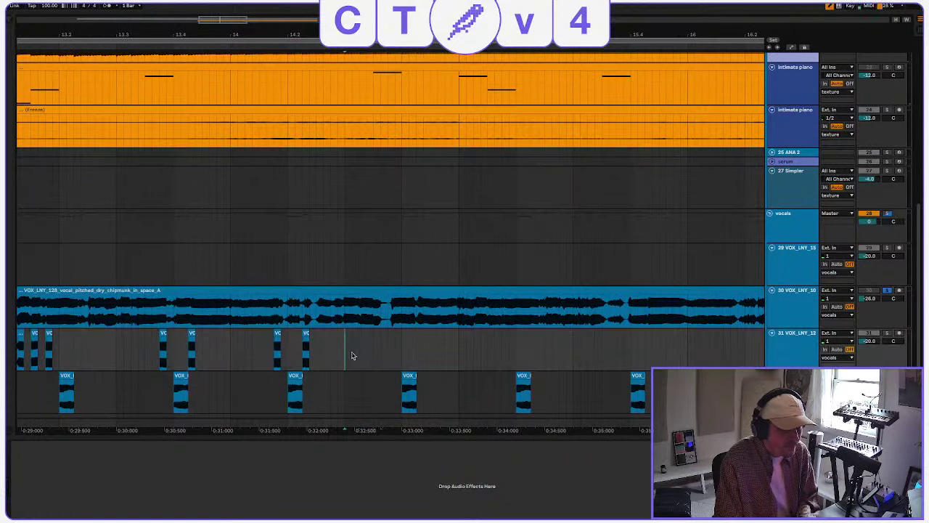
scroll(252, 365, "left", 3)
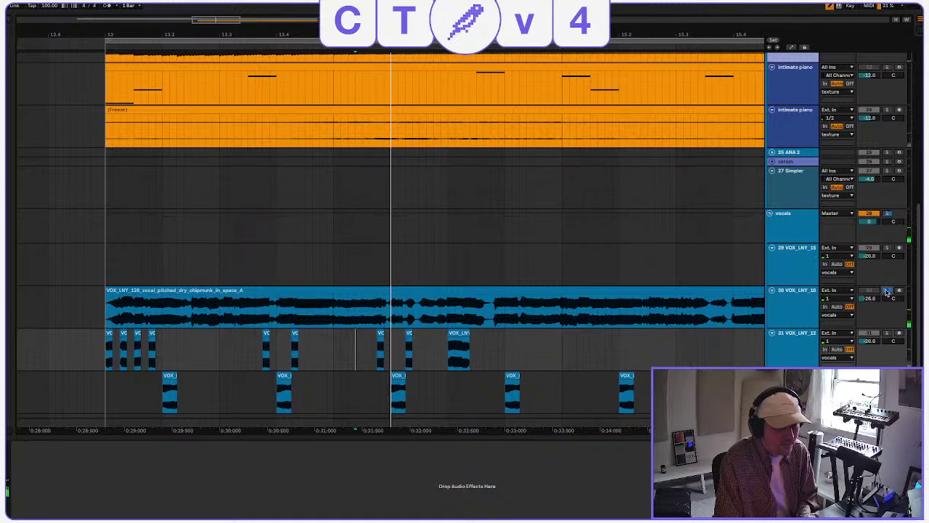
scroll(374, 336, "right", 3)
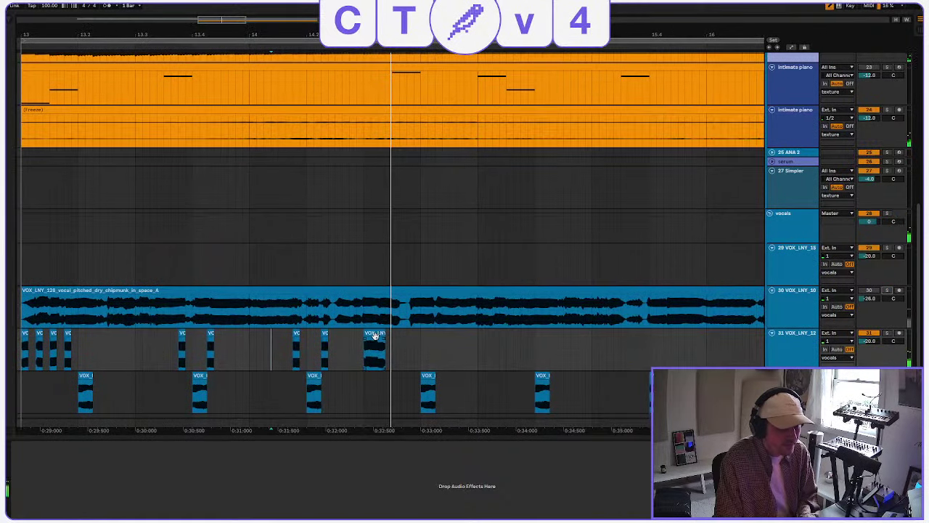
Move the new slice to align with the fourth vocal chop below, at beat 4 of bar 14, and play it with the metronome on.
left_click_drag(375, 335, 412, 343)
left_click(365, 354)
key("space")
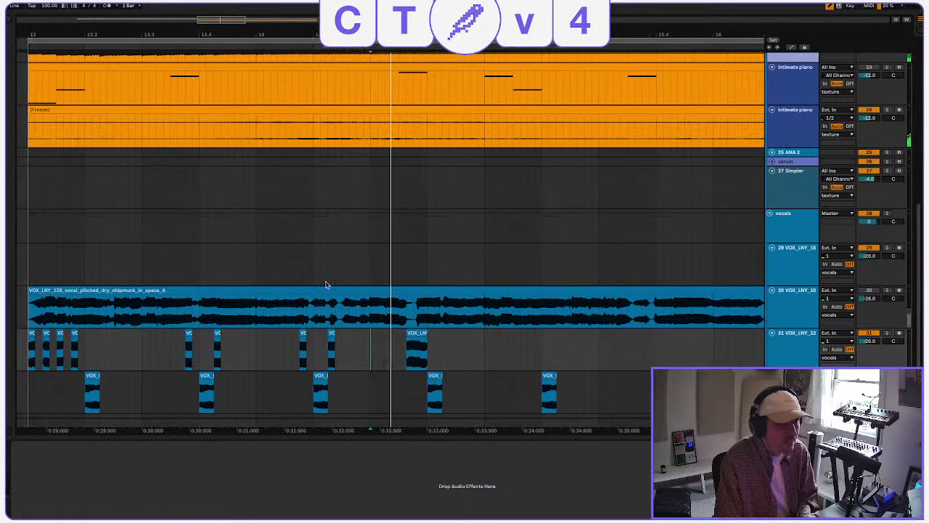
key("space")
left_click(107, 6)
key("space")
scroll(335, 331, "right", 1)
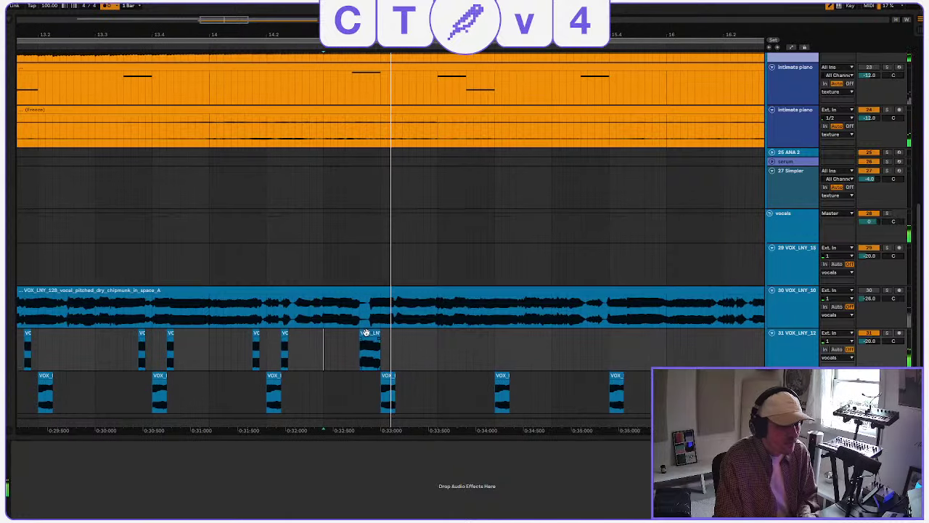
key("space")
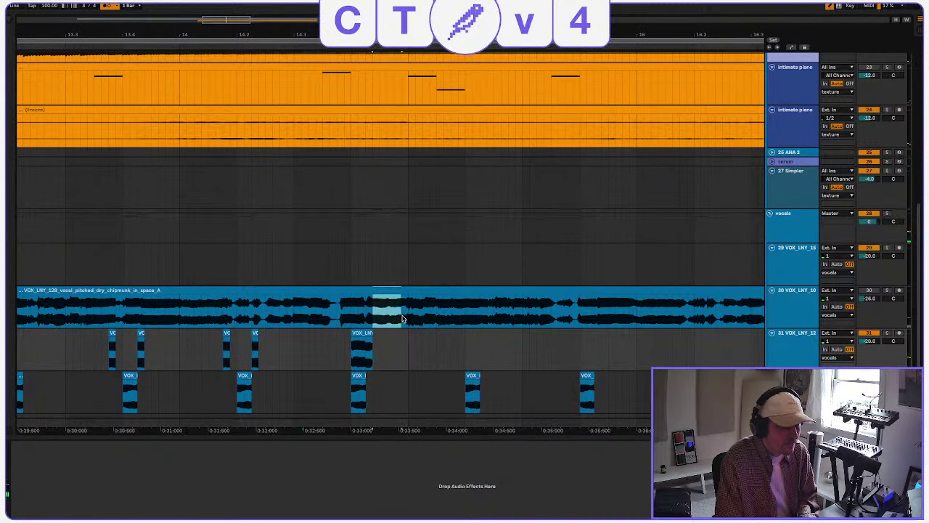
Copy another section of the pitched vocal right behind the beat 4 slice on track 31, shorten it, and play both.
left_click(403, 317)
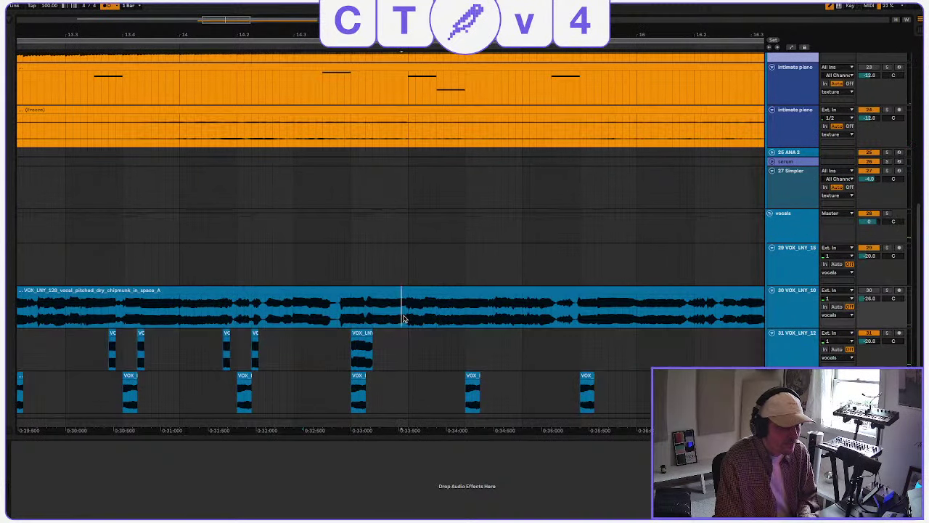
left_click(372, 359)
key("ctrl+v")
left_click(337, 354)
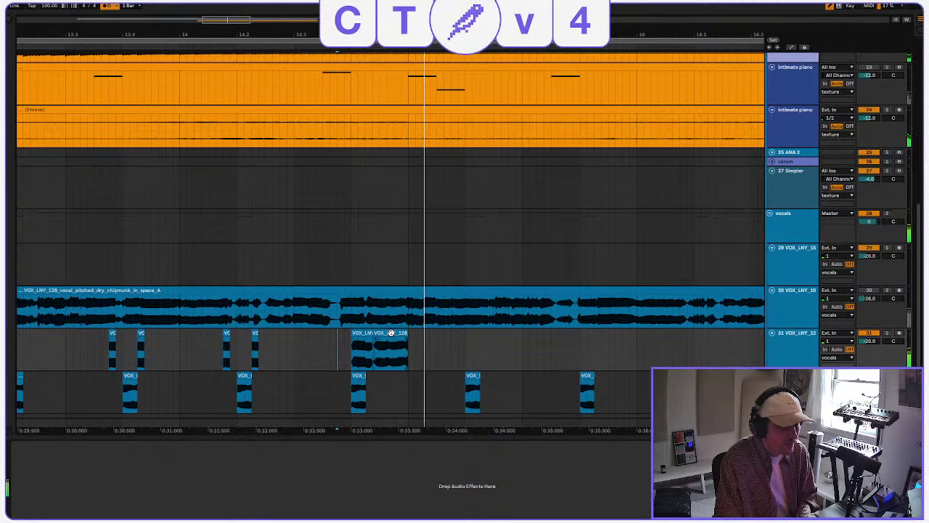
key("space")
left_click_drag(335, 356, 341, 357)
key("space")
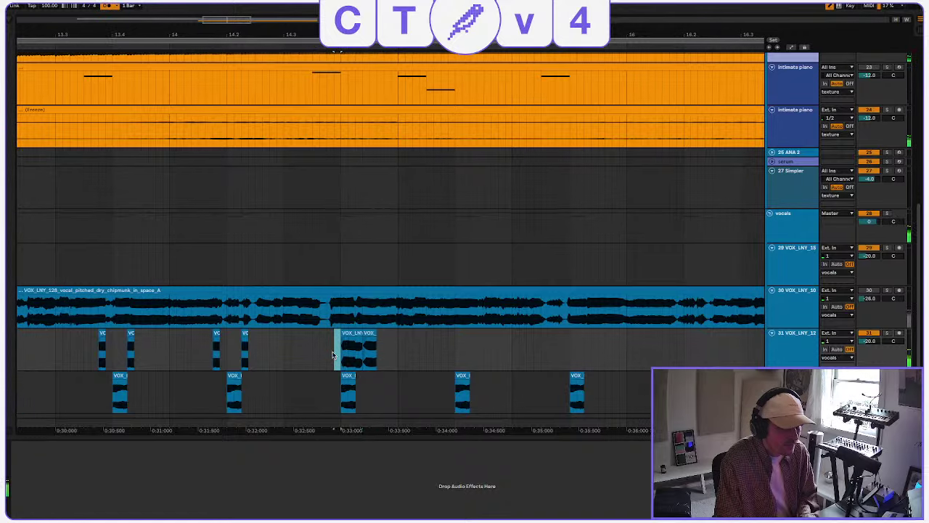
key("space")
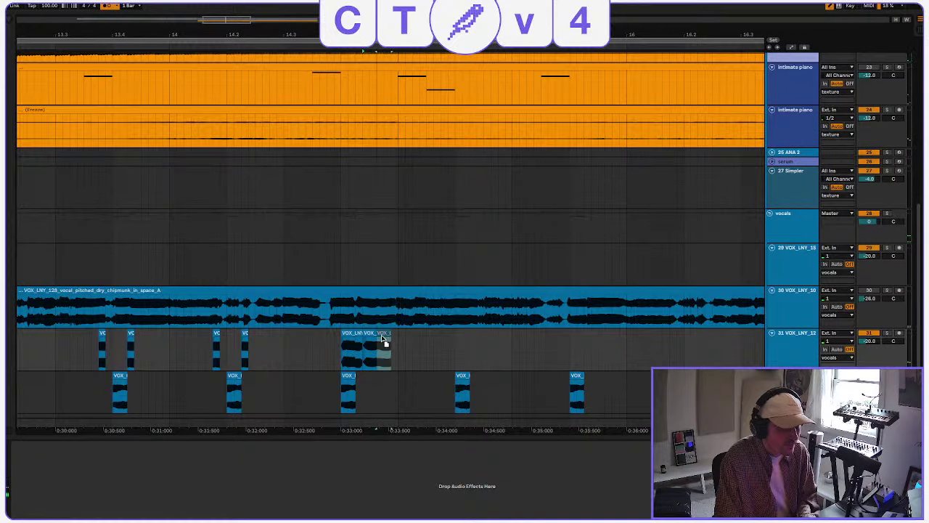
Replace the second slice with a different pitched vocal section, trim its start to leave a gap after the first slice, and play it.
left_click(332, 356)
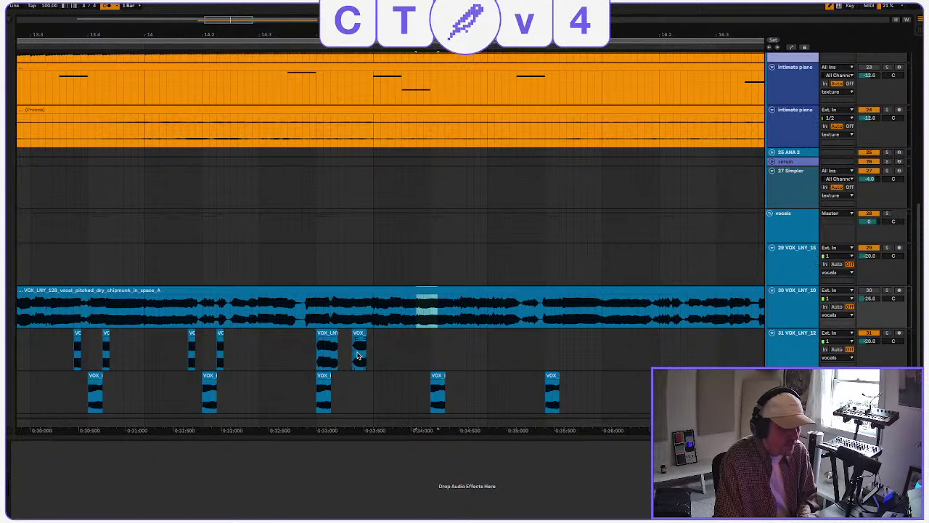
left_click(358, 356)
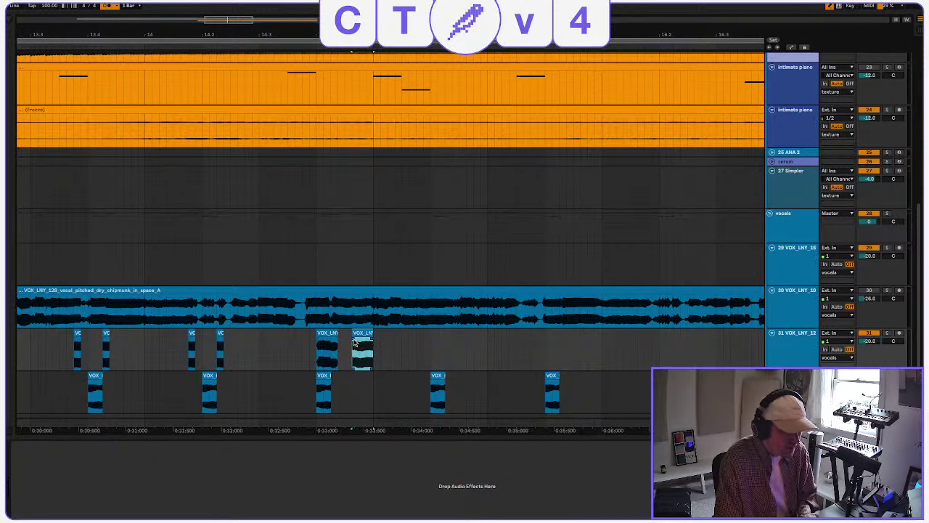
scroll(360, 337, "left", 1)
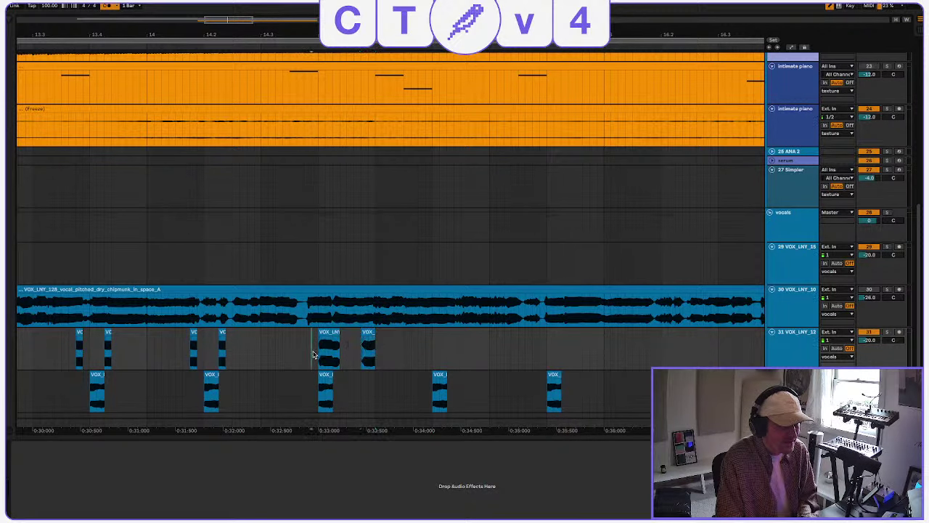
key("space")
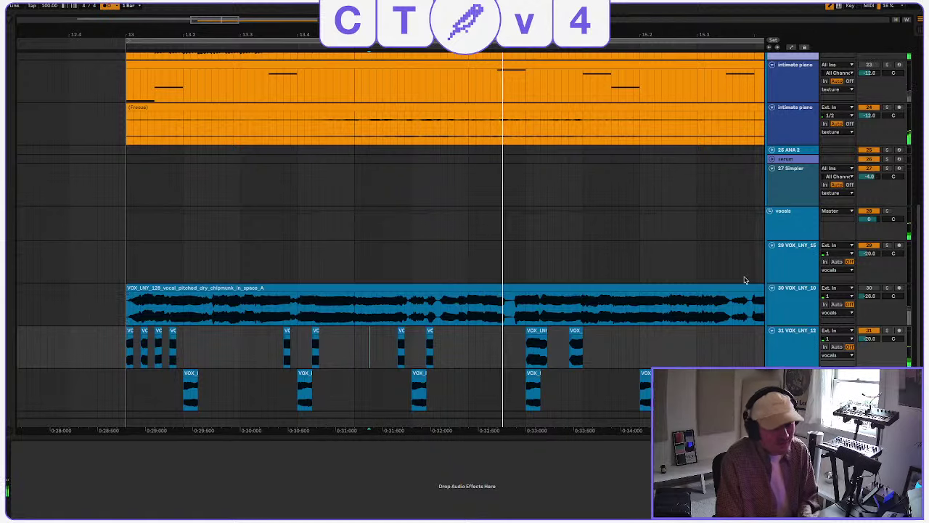
Set the volume of track 31 to -24 and play the slice pattern.
left_click_drag(873, 338, 866, 352)
key("space")
key("space")
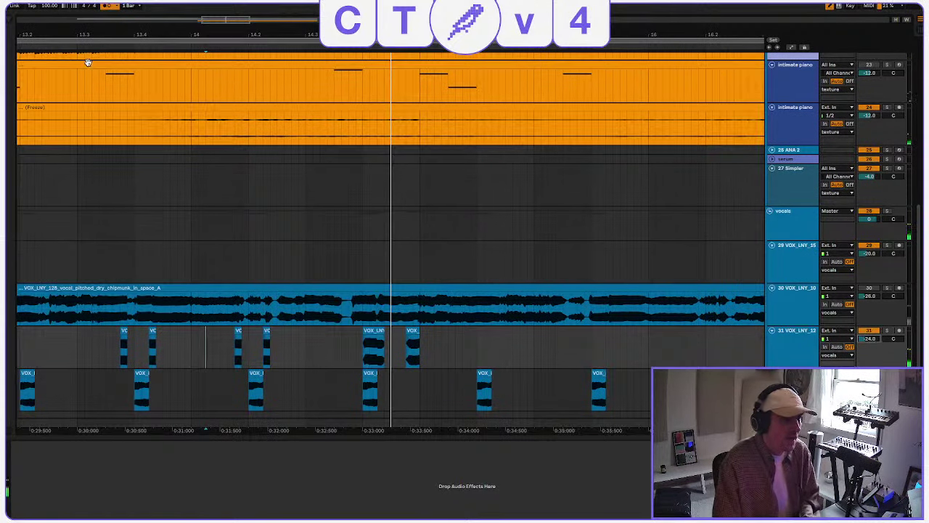
Find the Reverb effect in the browser, add it to track 31, and play the slices from bar 13.
left_click_drag(219, 27, 219, 5)
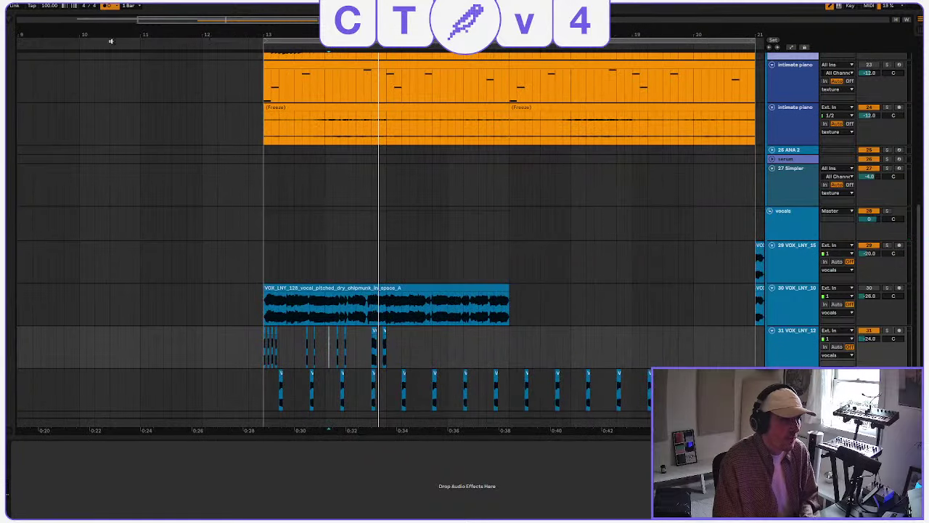
left_click(8, 22)
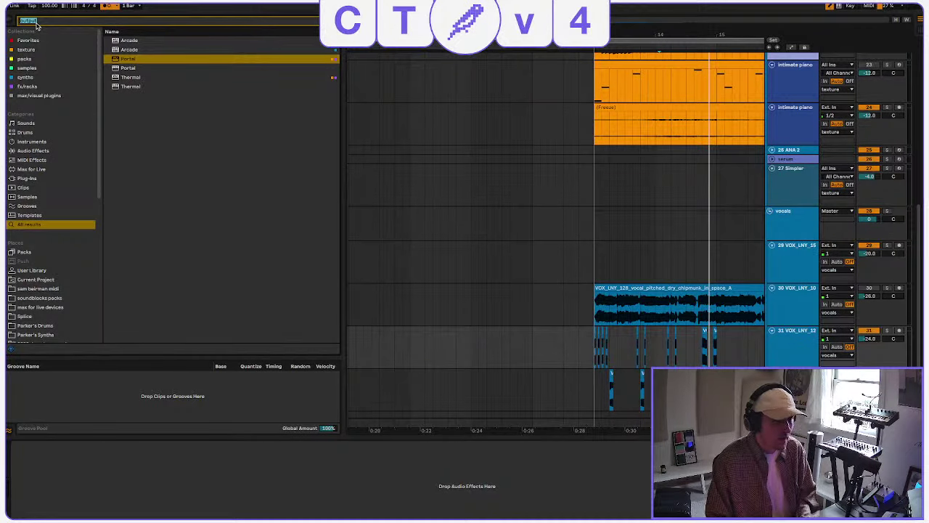
type("reverb")
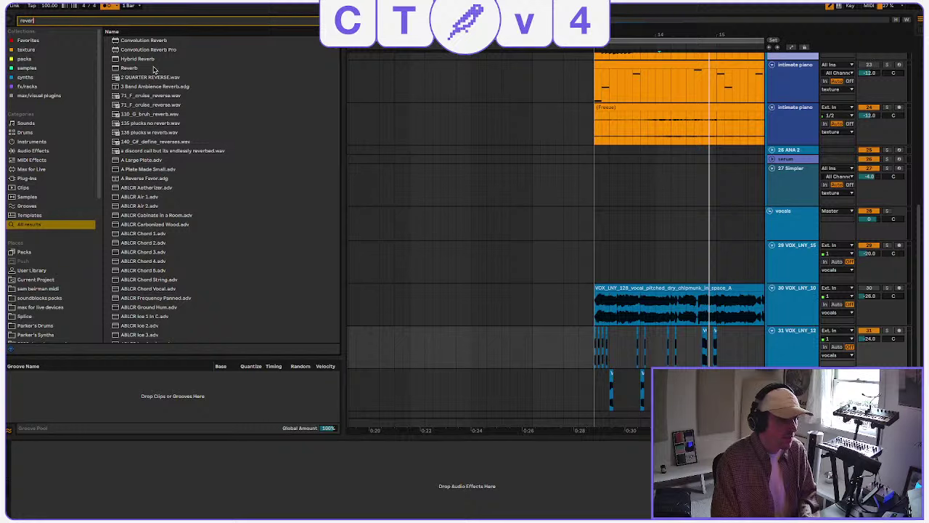
left_click_drag(153, 68, 717, 363)
left_click(594, 350)
key("space")
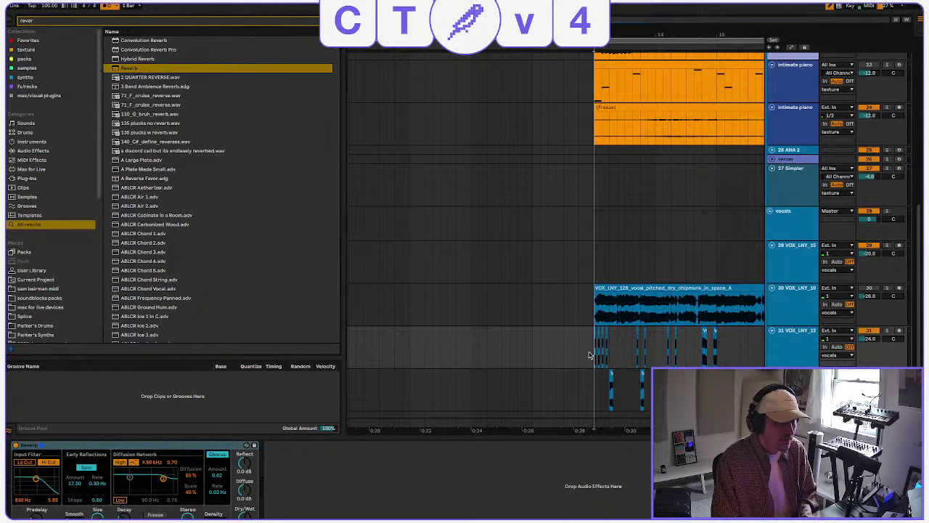
scroll(596, 350, "right", 2)
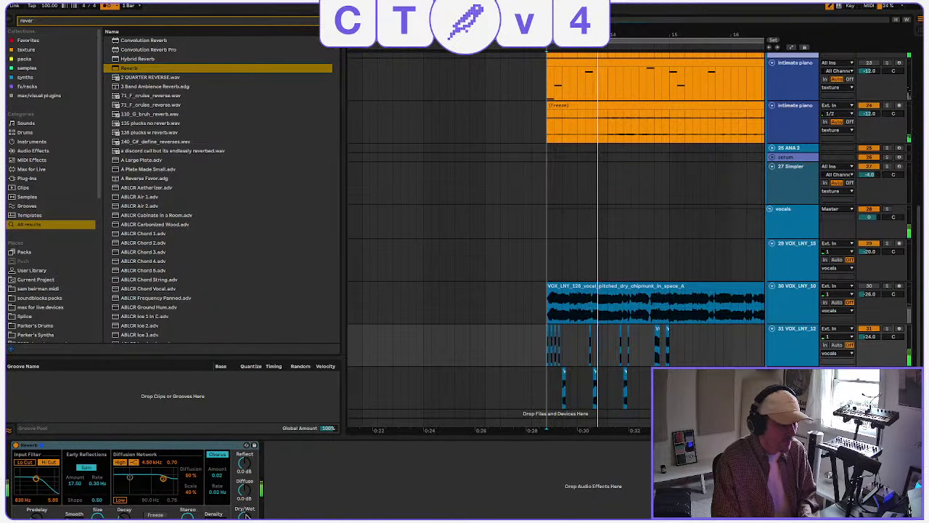
Search the browser for "eq" and add EQ Eight after the Reverb on track 31.
type("beq")
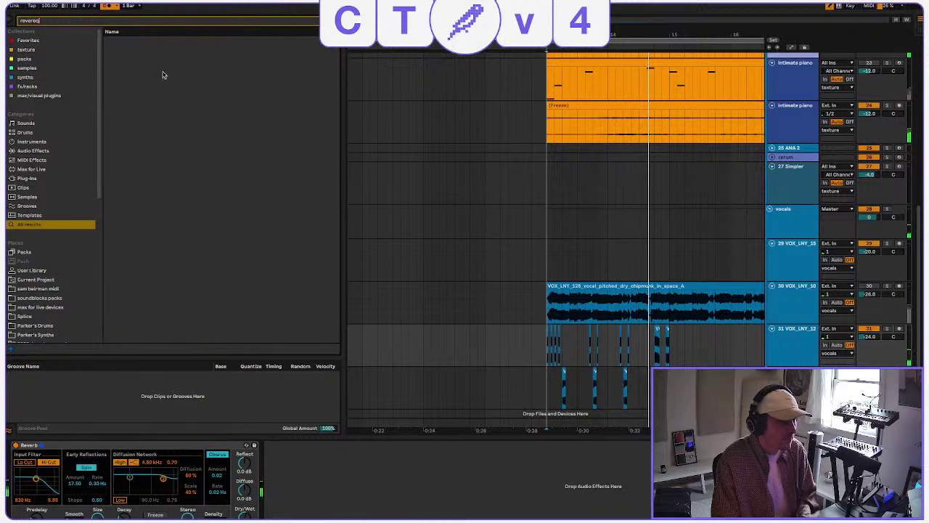
key("BackSpace")
key("BackSpace")
key("BackSpace")
key("BackSpace")
key("BackSpace")
key("BackSpace")
key("BackSpace")
key("BackSpace")
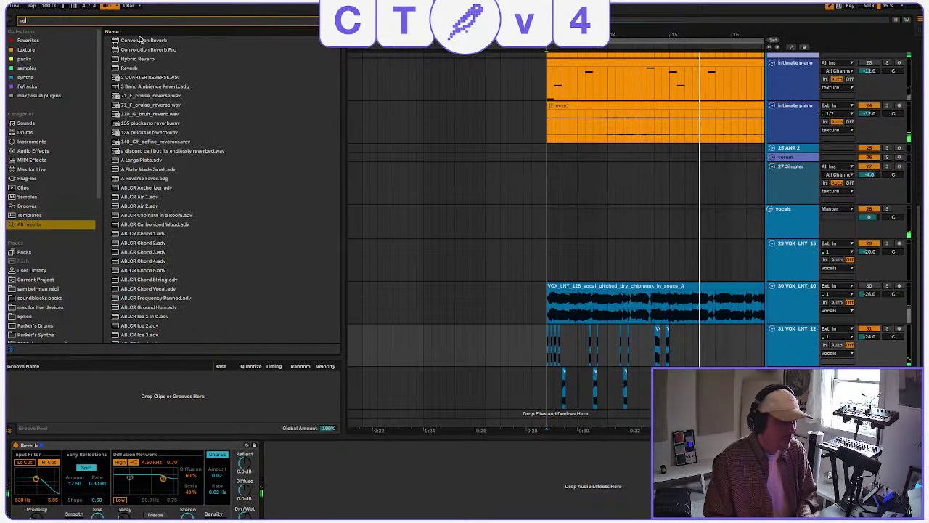
type("eq")
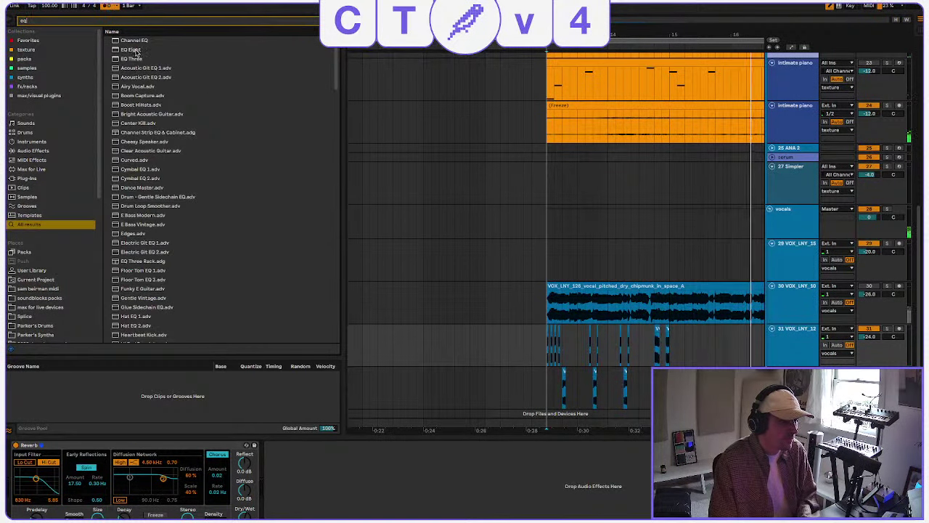
double_click(133, 50)
Shape EQ Eight with a high cut on band 4, about -1.86 dB at 1 kHz, and a low cut at about 278 Hz.
key("space")
scroll(544, 348, "left", 1)
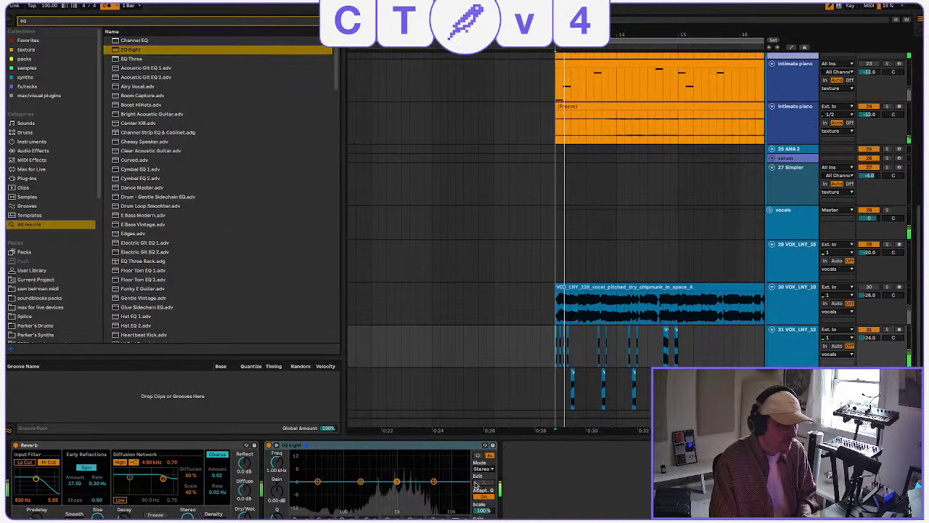
left_click(369, 517)
left_click(369, 514)
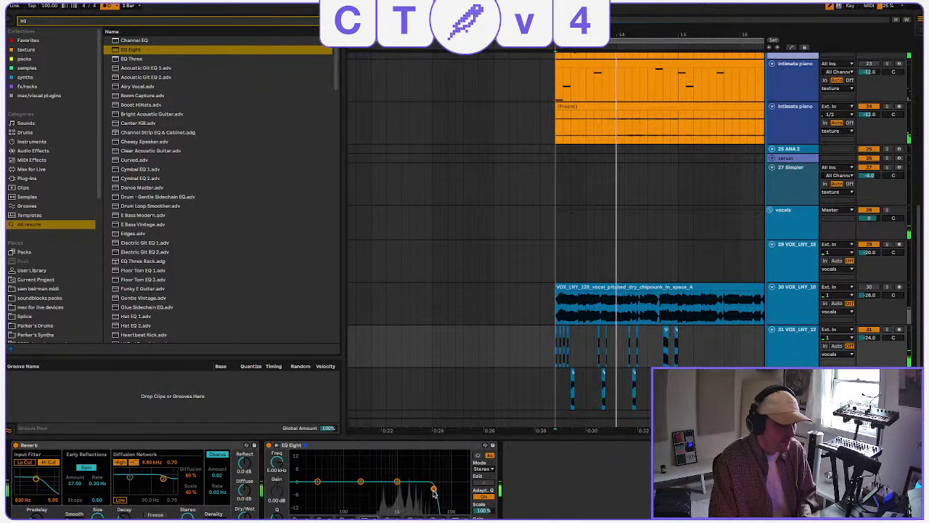
left_click_drag(433, 488, 397, 486)
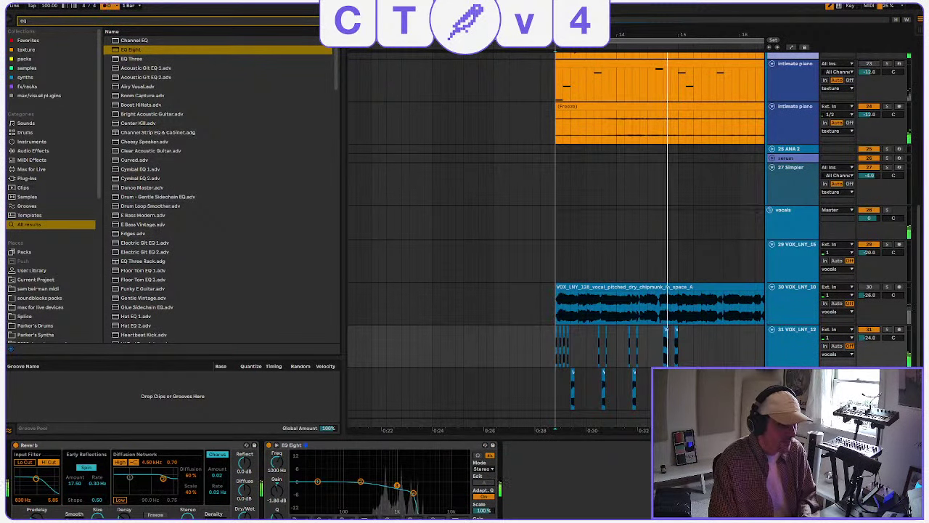
left_click(301, 516)
left_click(293, 459)
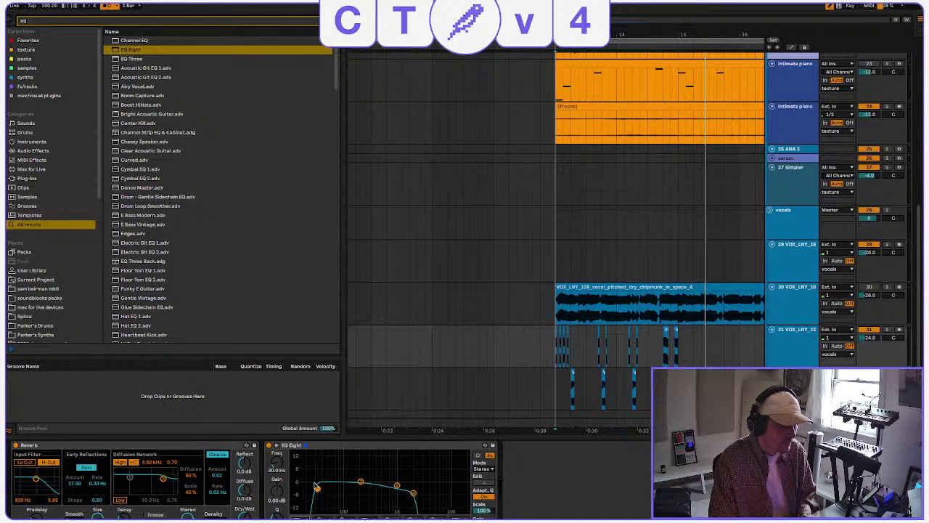
Search the browser for "echo" and add the Echo effect after EQ Eight on track 31.
left_click(78, 22)
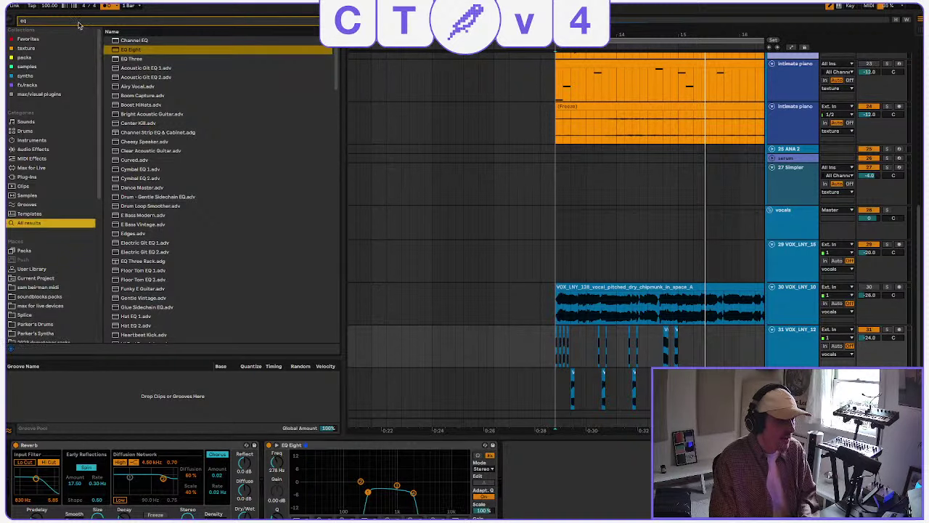
type("echobo")
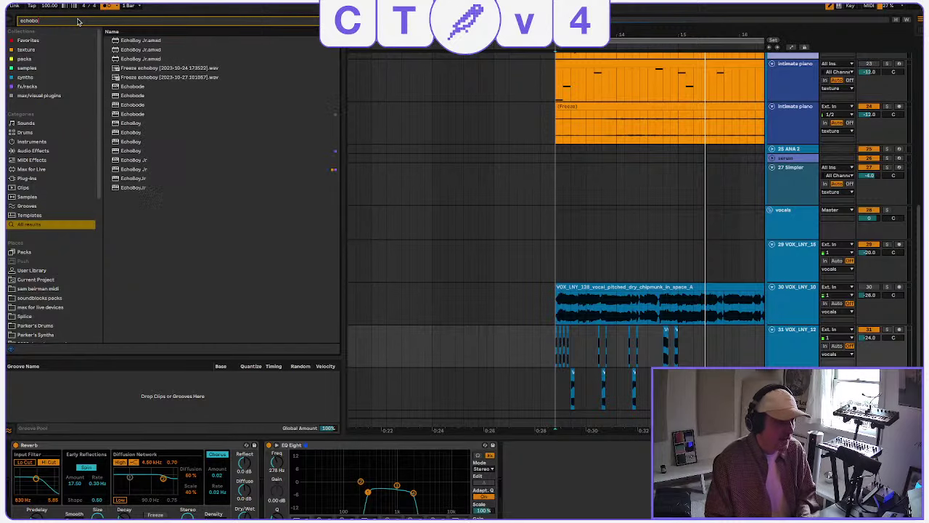
key("BackSpace")
key("BackSpace")
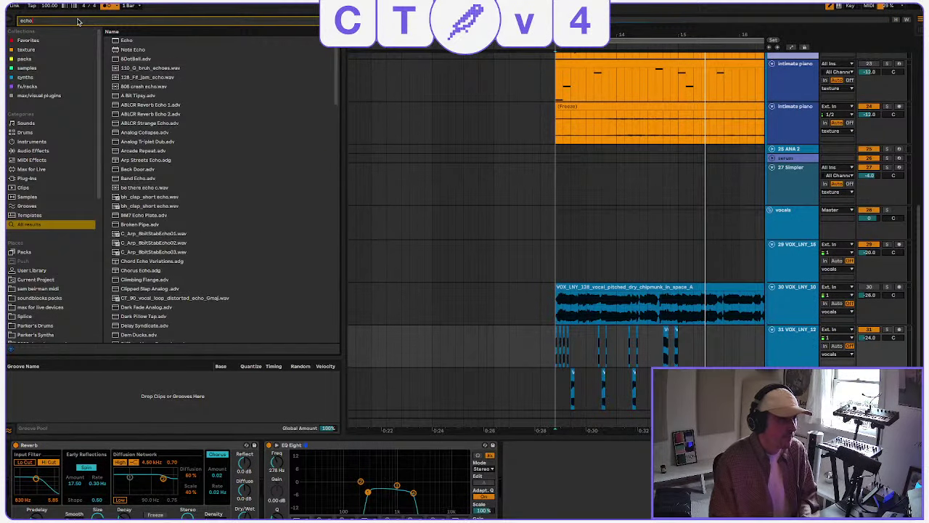
left_click(134, 41)
key("Return")
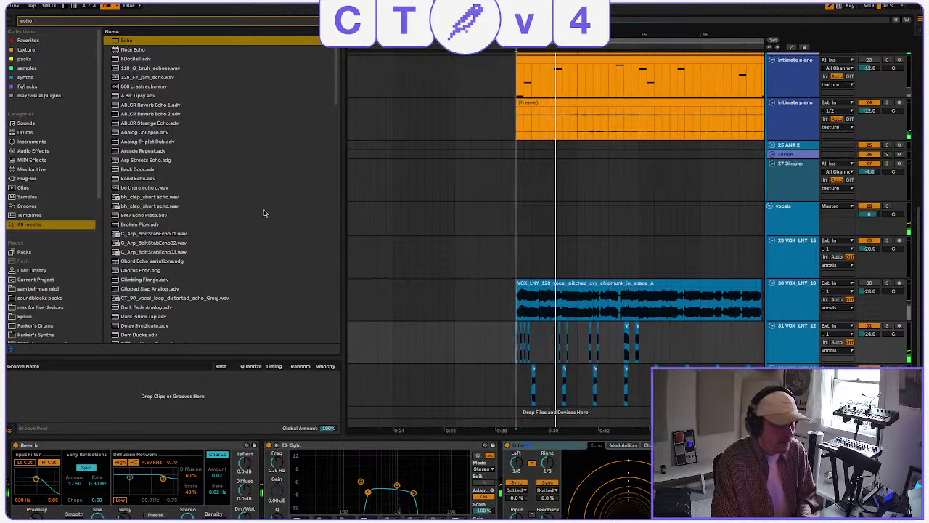
Close the browser and duplicate the two-bar run of vocal slices on track 31 three times, filling bars 13 to 21.
left_click(11, 21)
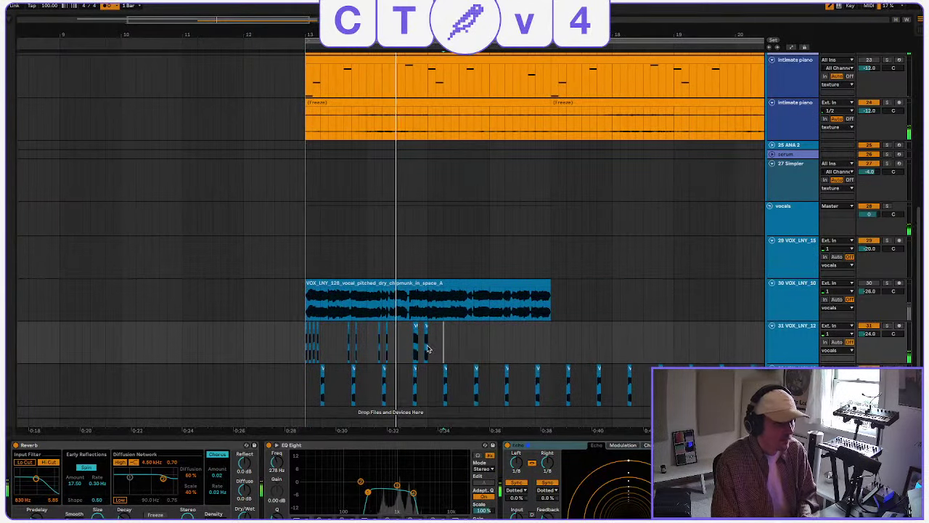
left_click_drag(429, 342, 335, 349)
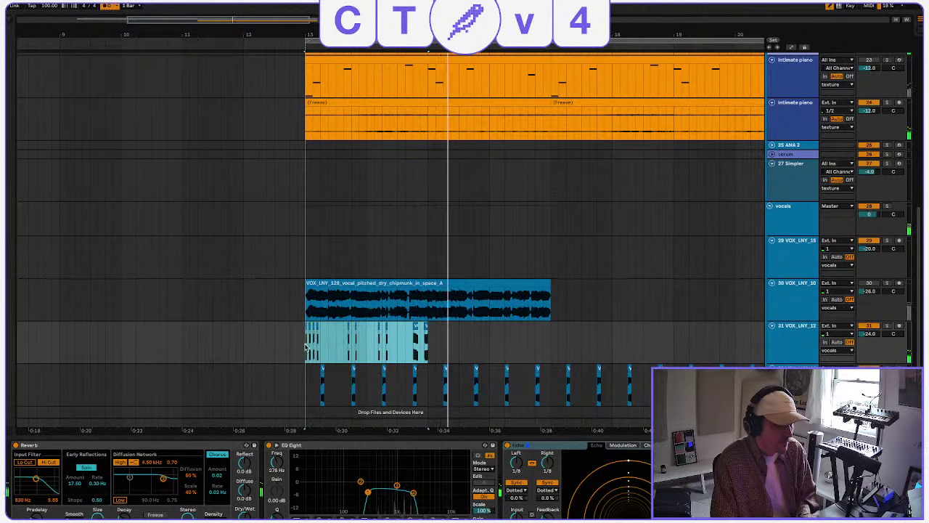
key("ctrl+d")
key("ctrl+d")
key("ctrl+d")
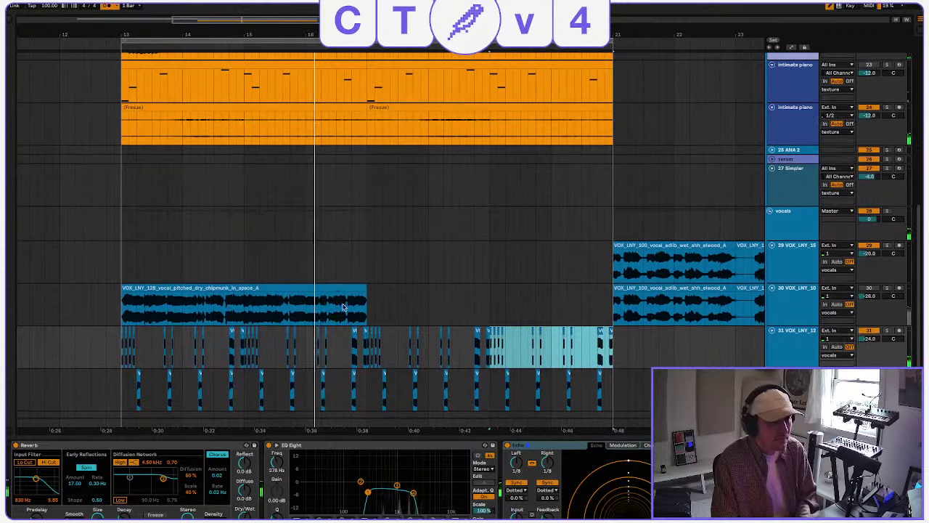
Collapse vocal tracks 30 and 29 and fold the whole vocals group.
left_click(390, 325)
left_click(814, 363)
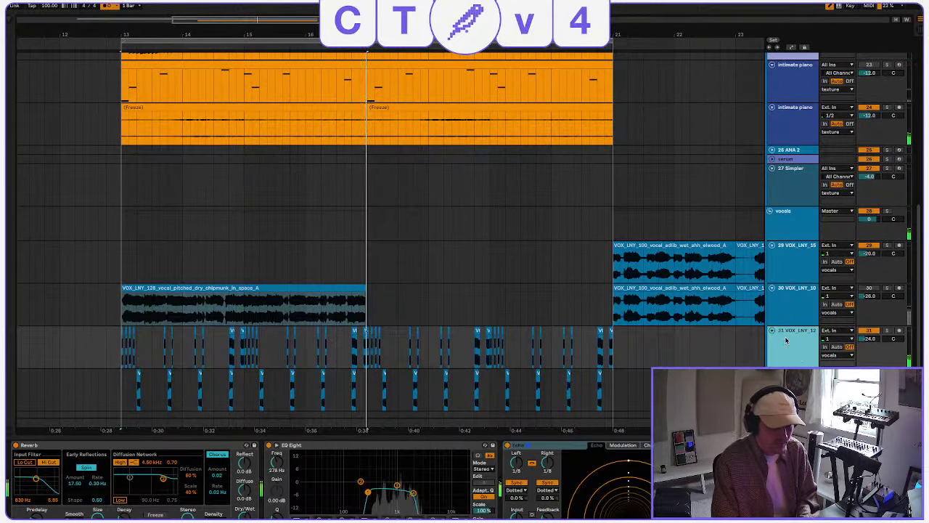
left_click(772, 288)
left_click(772, 246)
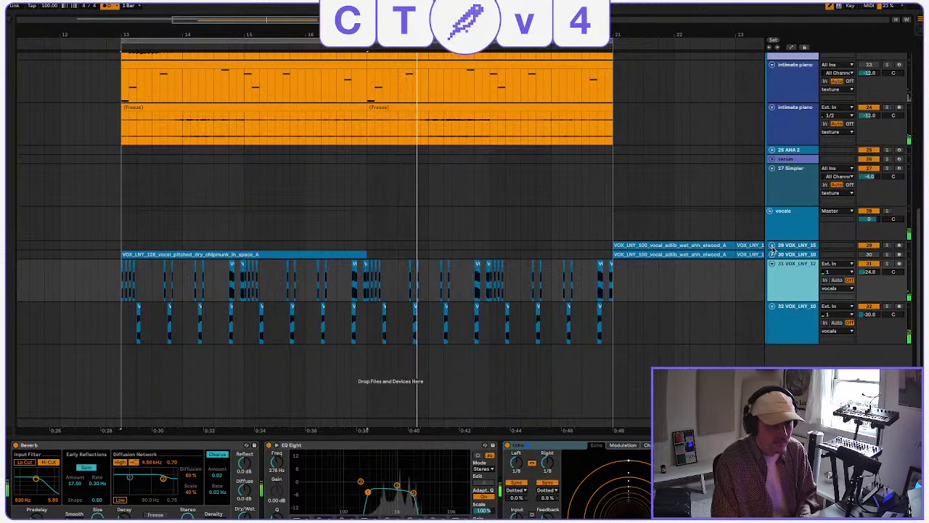
left_click(770, 210)
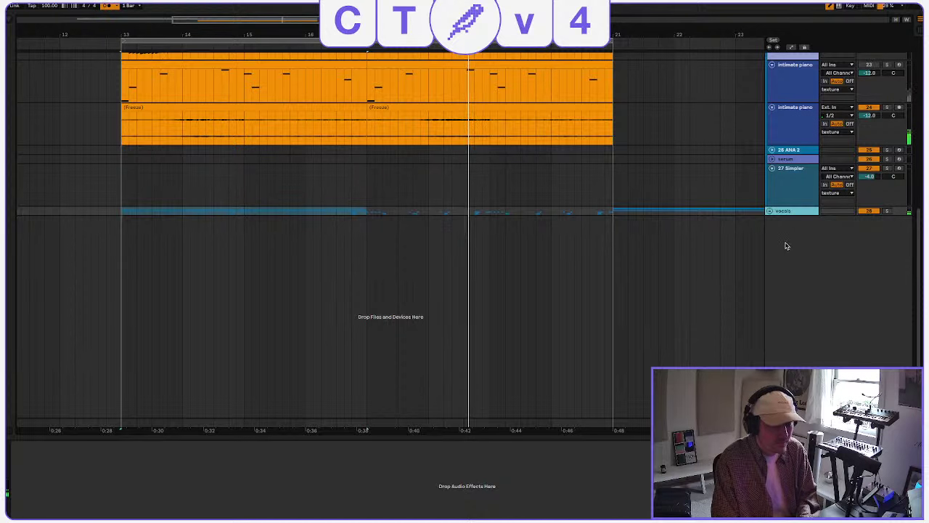
Collapse the 27 Simpler track, both intimate piano tracks, the frozen Wavetable track and 21 Wavetable.
left_click(791, 181)
left_click(772, 172)
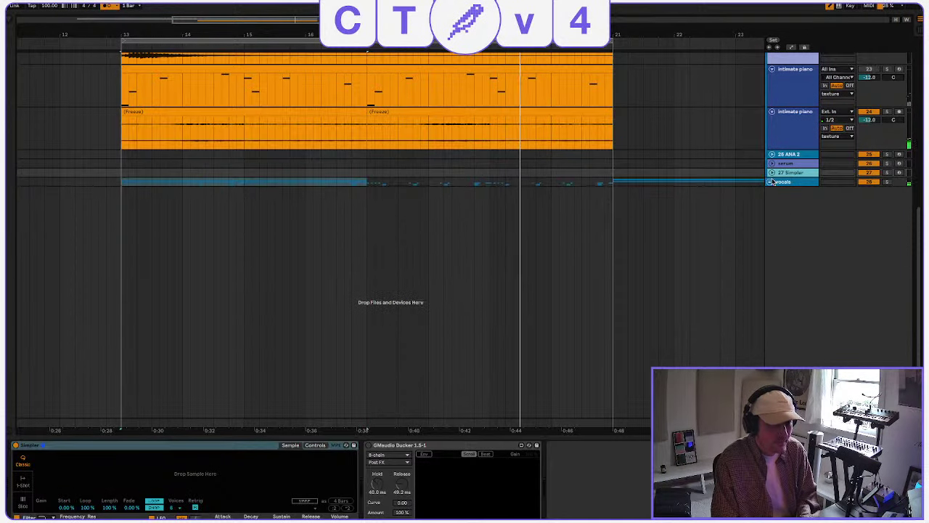
left_click(772, 111)
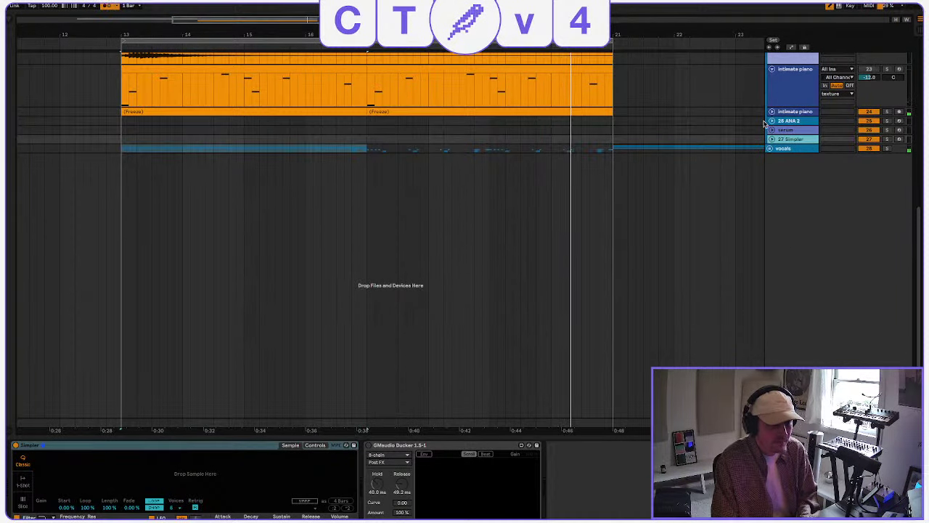
scroll(764, 122, "up", 3)
left_click(772, 165)
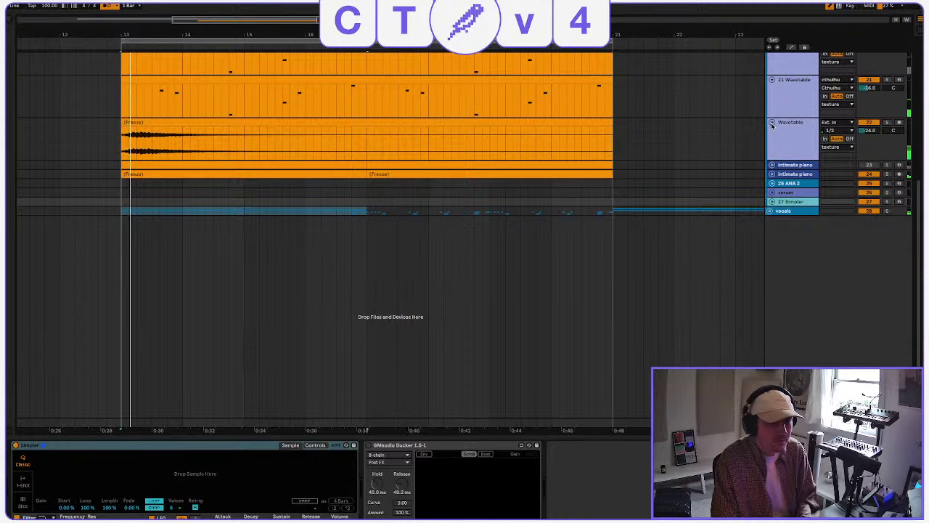
left_click(771, 122)
left_click(772, 80)
scroll(772, 80, "up", 4)
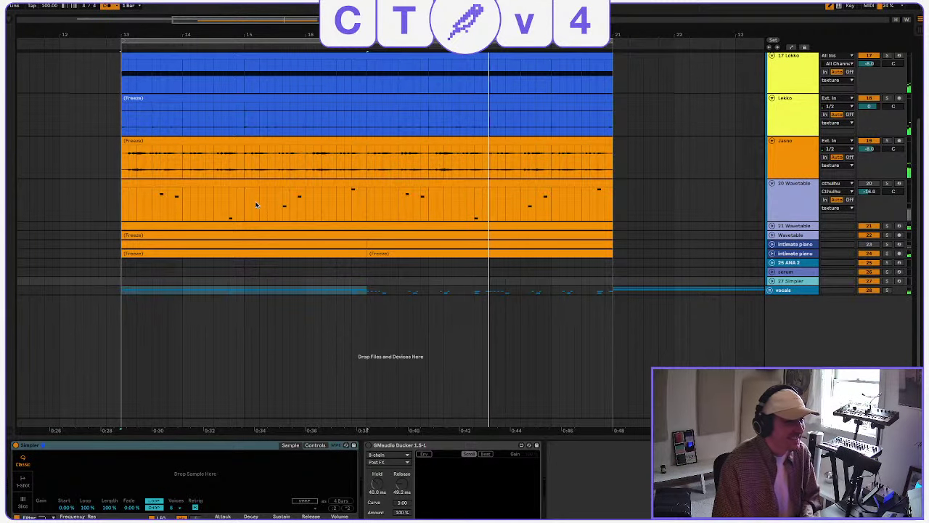
Play the arrangement from bar 13 and expand the frozen intimate piano, frozen Wavetable and 21 Wavetable tracks.
left_click(161, 214)
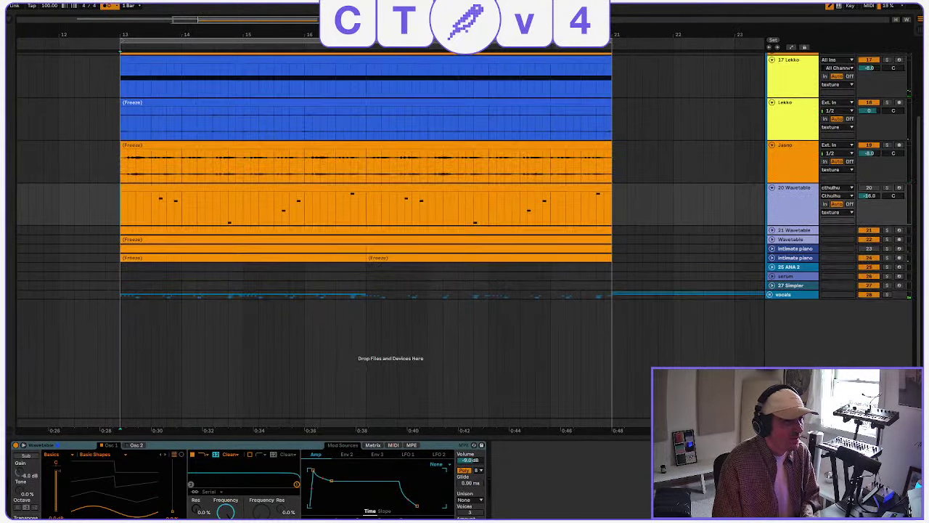
key("space")
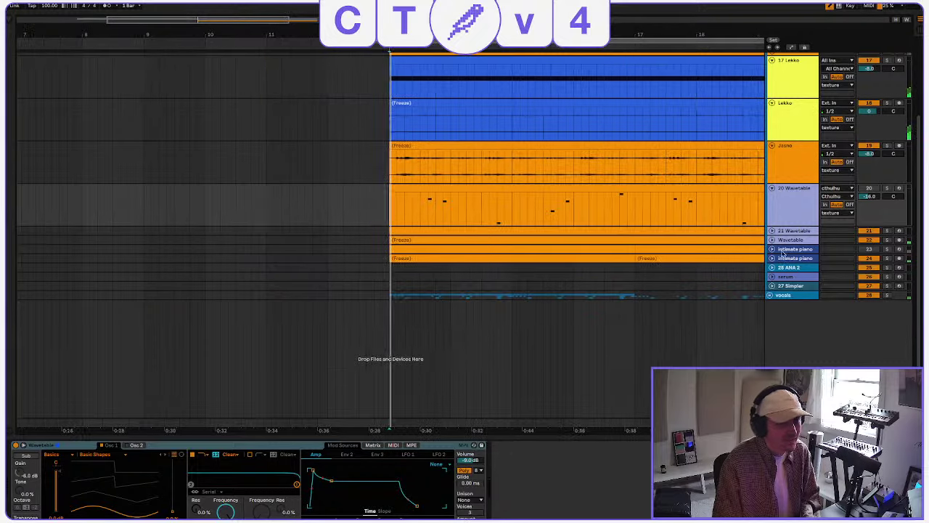
left_click_drag(245, 29, 245, 76)
left_click(772, 259)
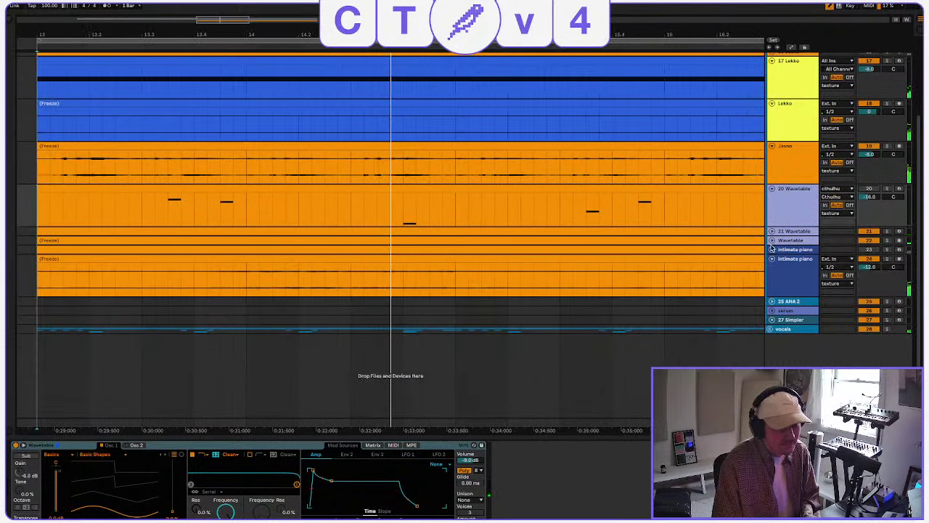
left_click(772, 240)
left_click(772, 231)
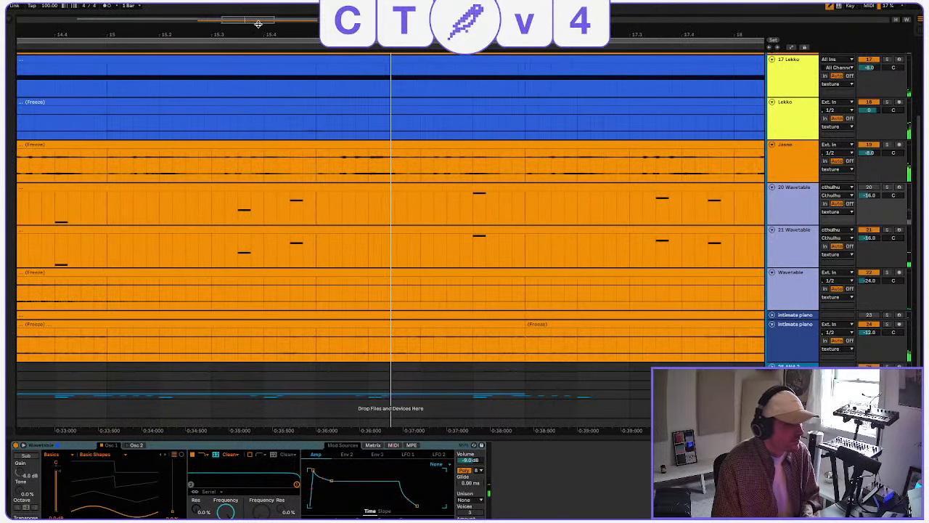
scroll(560, 183, "up", 3)
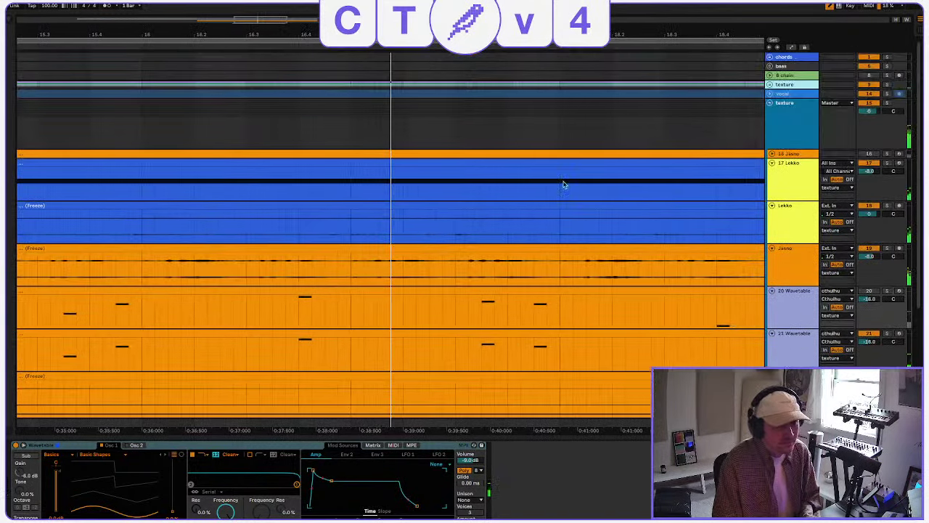
Expand the 16 Jasno track to view its notes, and collapse it together with 17 Lekko.
left_click(772, 154)
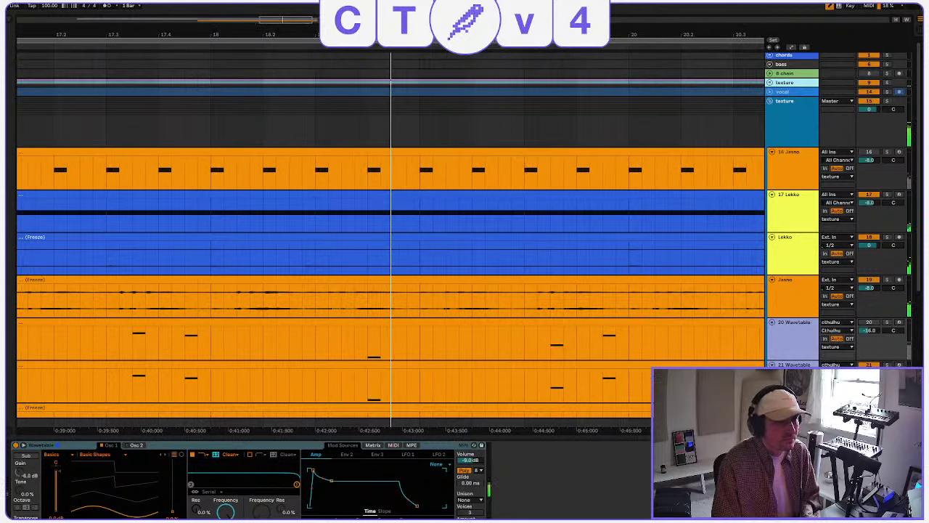
left_click(772, 151)
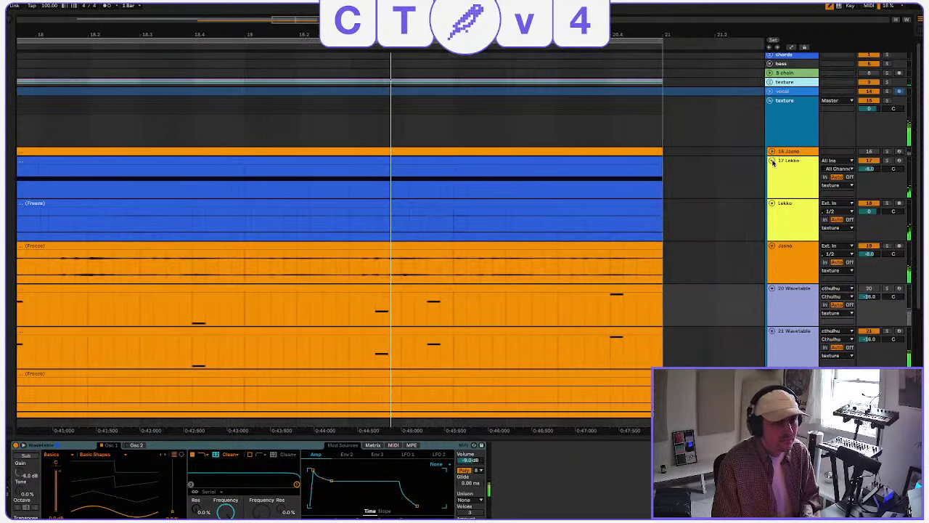
left_click(772, 162)
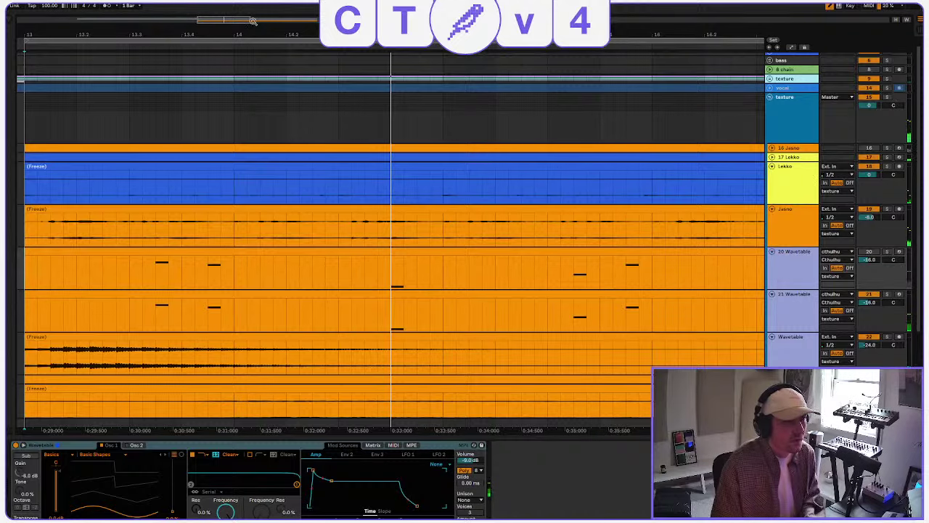
Collapse the remaining expanded Lekko, Jasno, Wavetable and intimate piano tracks in the texture group.
key("w")
left_click(268, 153)
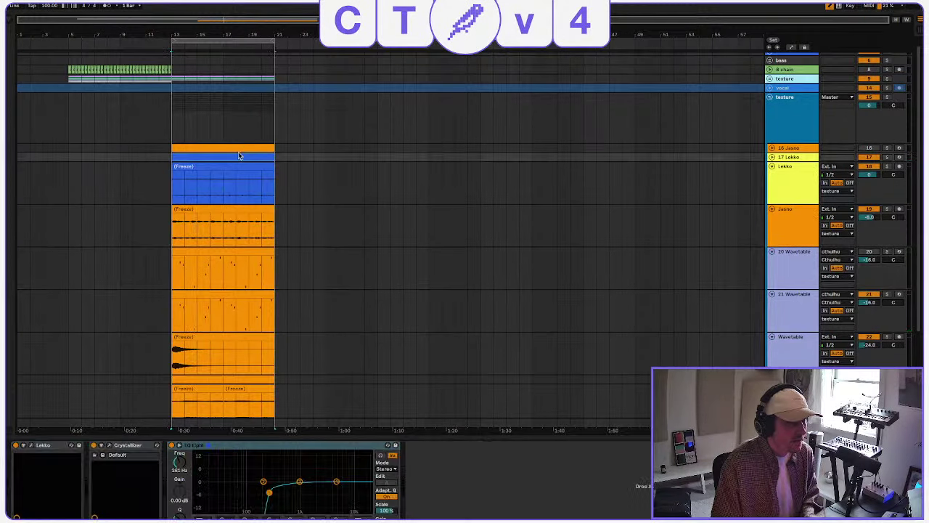
left_click(771, 166)
left_click(771, 176)
left_click(771, 186)
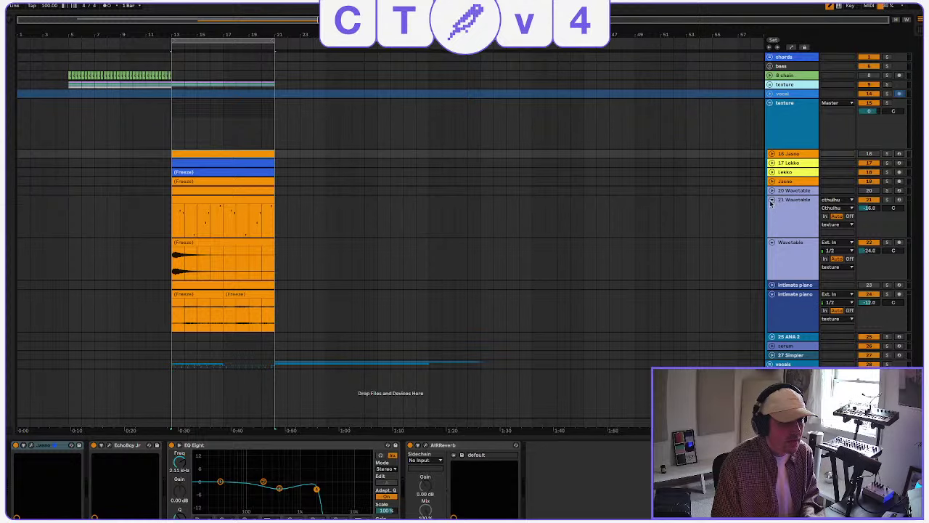
left_click(771, 201)
left_click(771, 209)
left_click(771, 228)
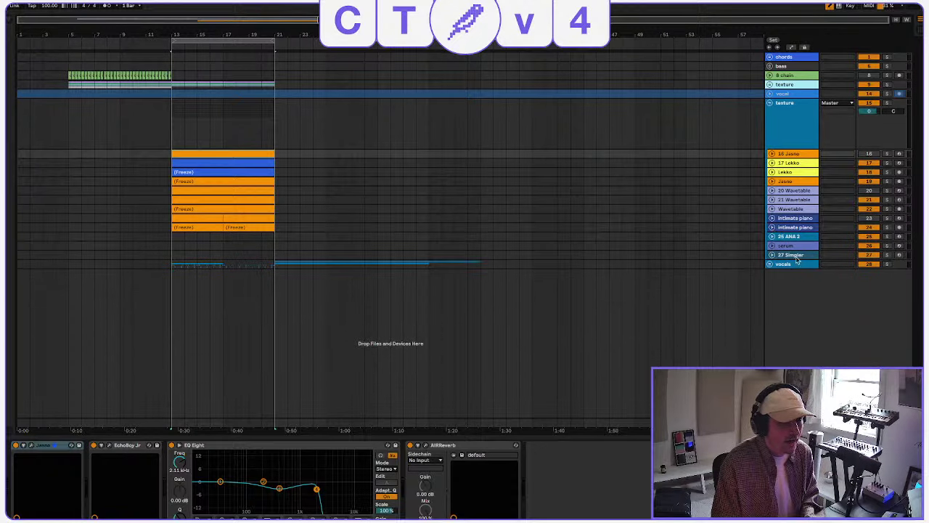
Unfold the chords group and set the dx7 sin track's volume to -12 dB.
left_click(795, 246)
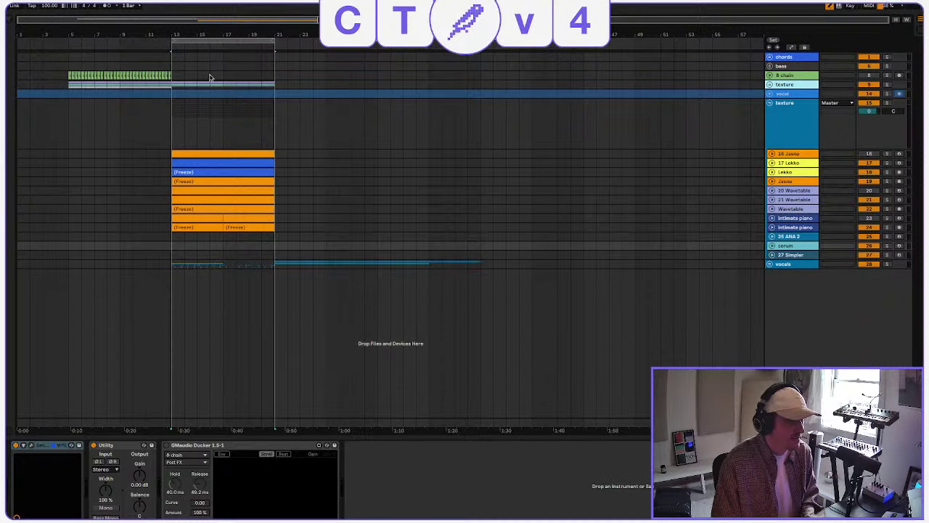
left_click(775, 108)
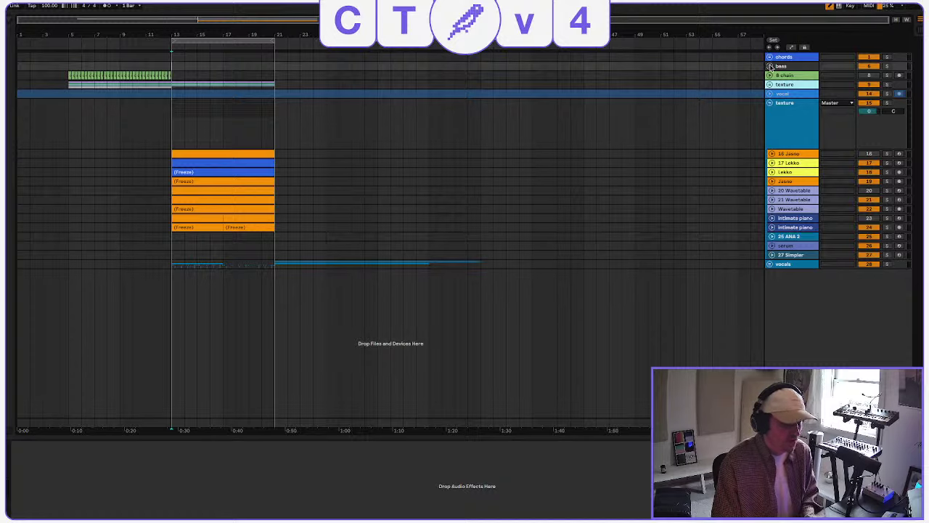
left_click(770, 57)
left_click(803, 151)
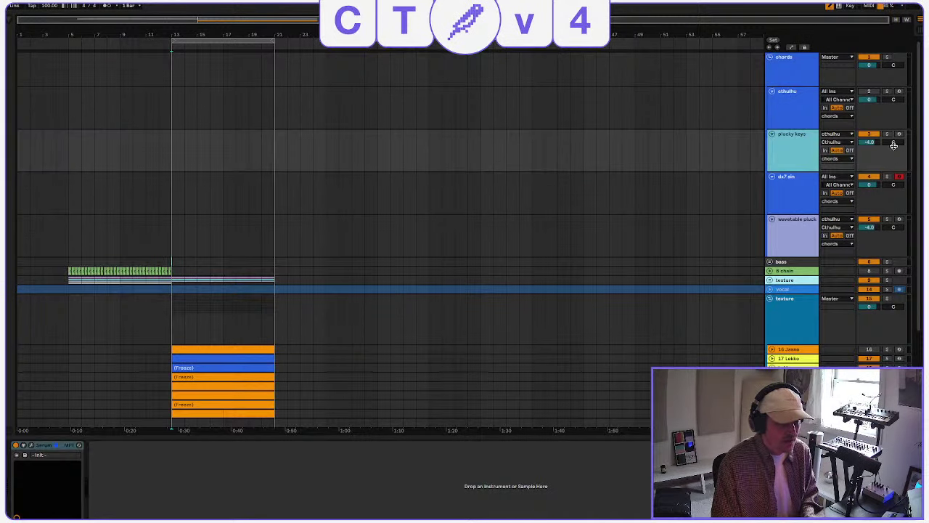
left_click(775, 209)
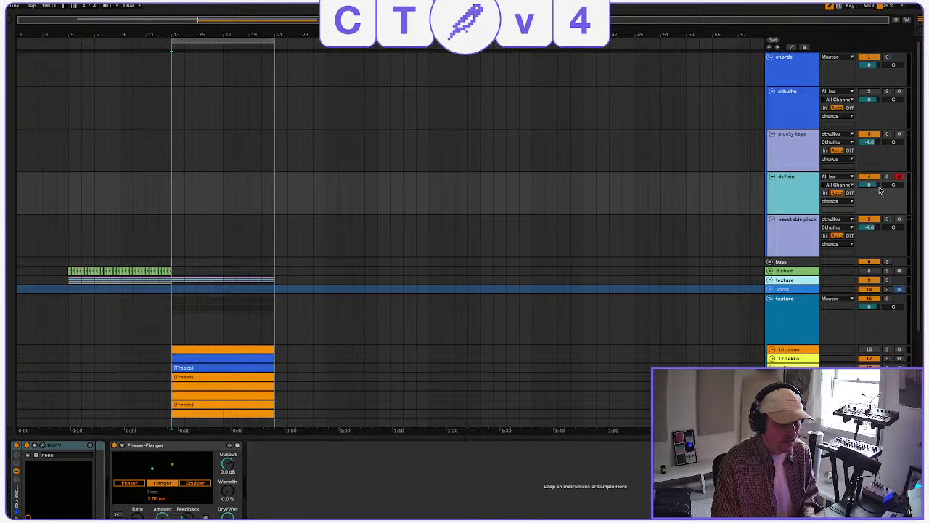
left_click(871, 186)
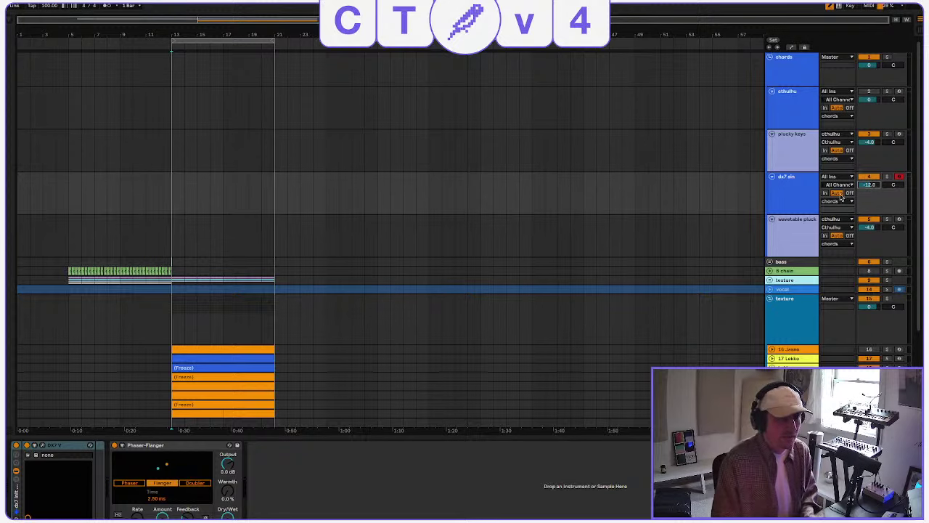
Create an eight-bar MIDI clip on the dx7 sin track from bar 13 and fill it with one-bar A3 notes.
left_click_drag(174, 197, 225, 193)
key("ctrl+shift+m")
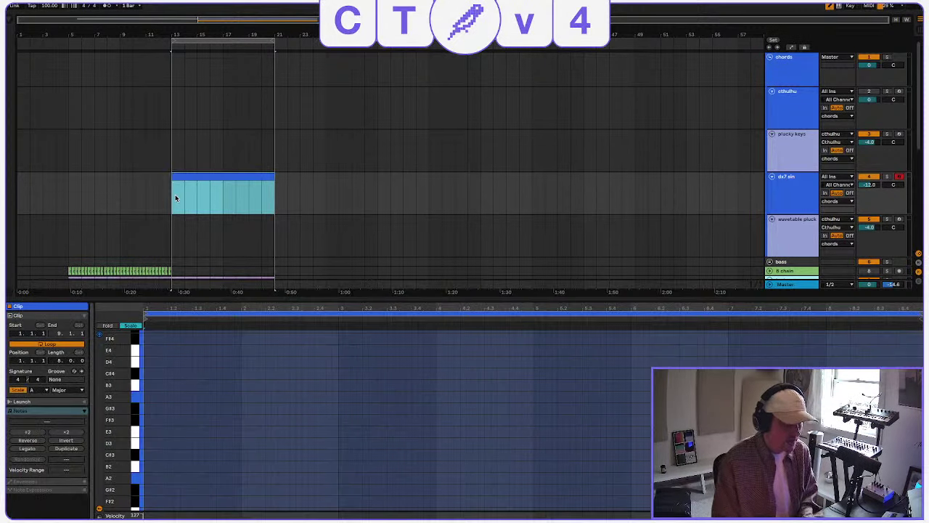
left_click(148, 396)
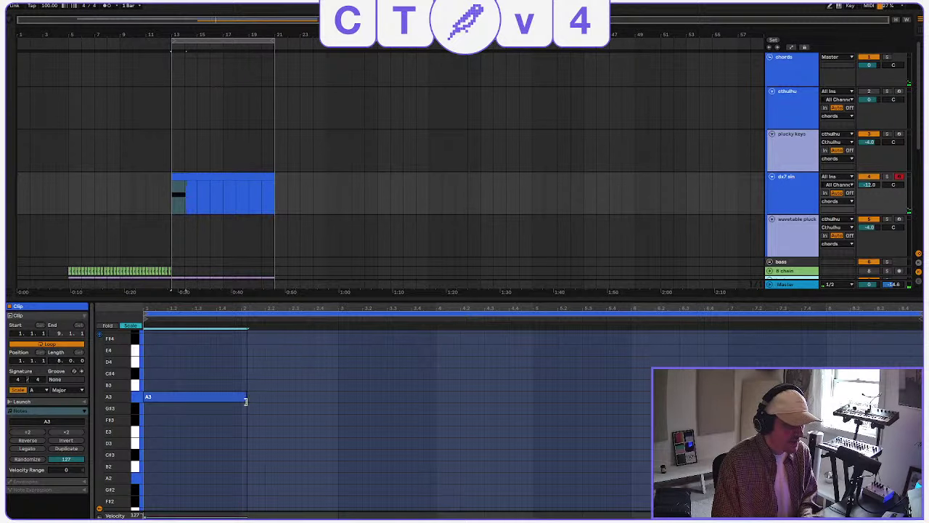
key("space")
key("ctrl+d")
key("ctrl+d")
key("ctrl+d")
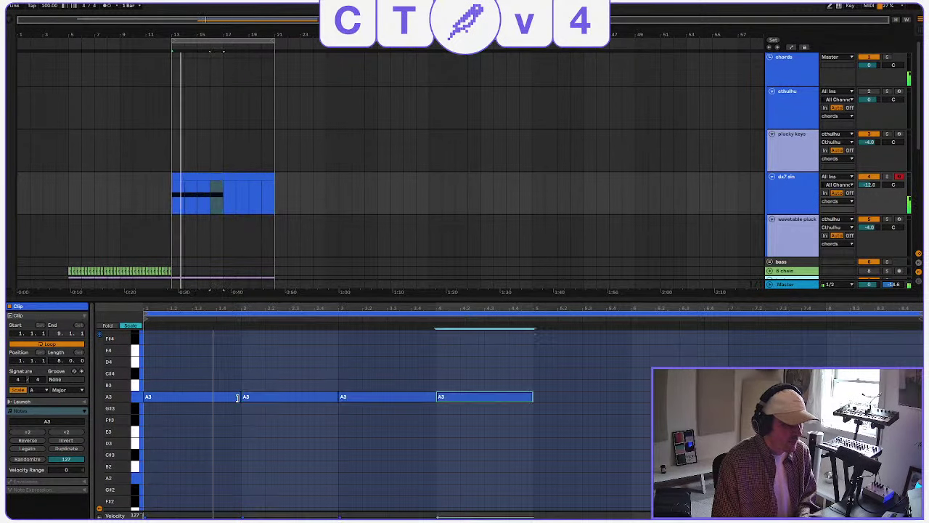
key("ctrl+d")
key("ctrl+d")
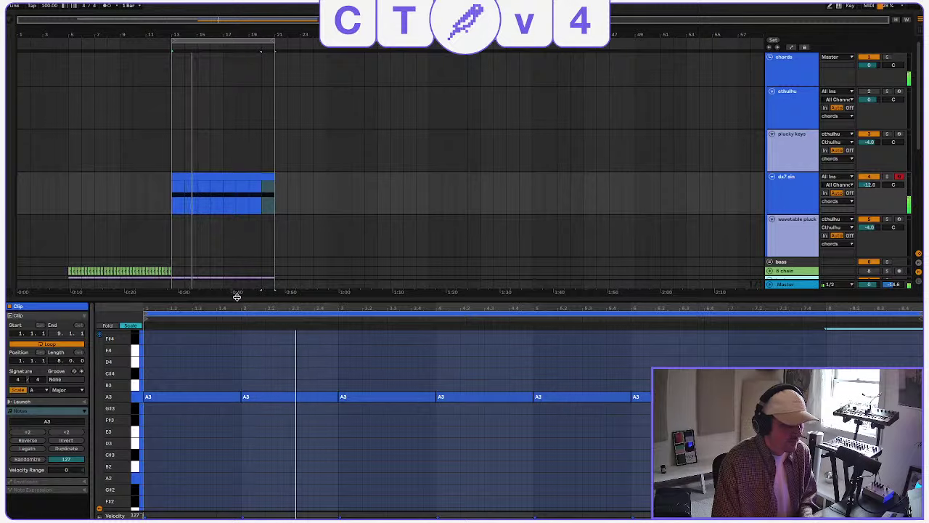
Enlarge the note editor and add one-bar notes A2, B2, C#3 and F#2 beneath the first four A3 notes.
left_click_drag(236, 296, 236, 90)
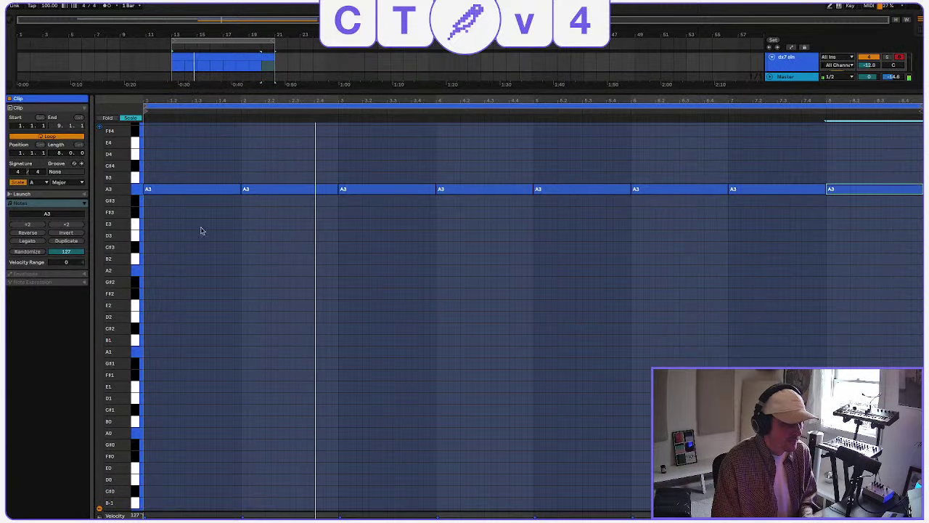
left_click(154, 271)
key("ctrl+d")
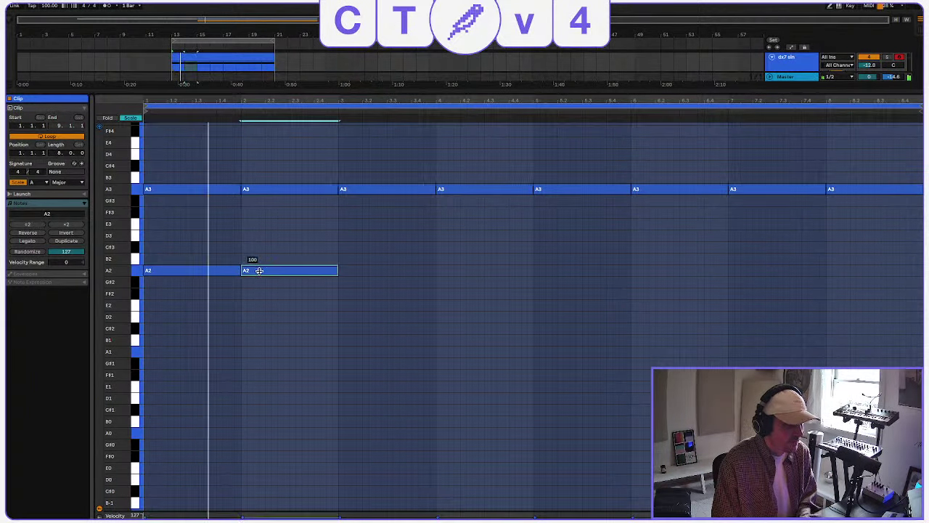
left_click_drag(259, 270, 263, 261)
key("ctrl+d")
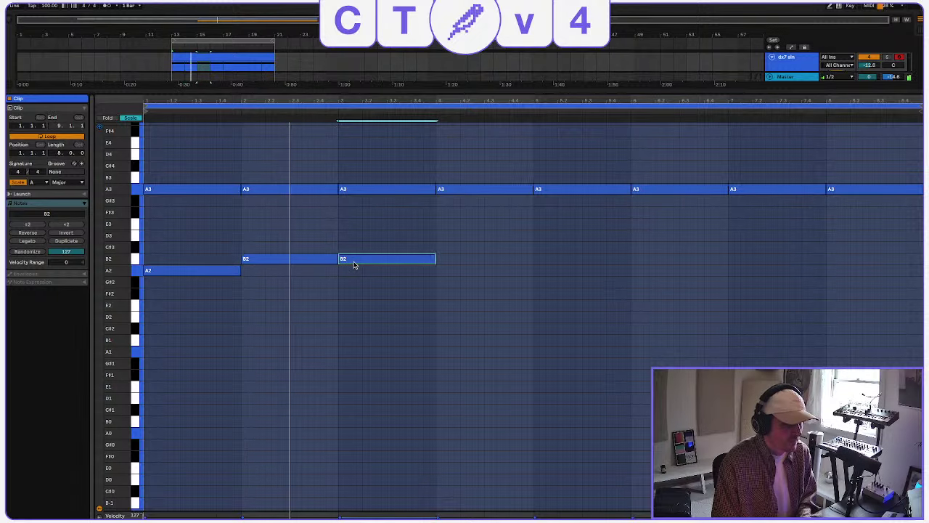
left_click_drag(355, 263, 356, 255)
key("ctrl+d")
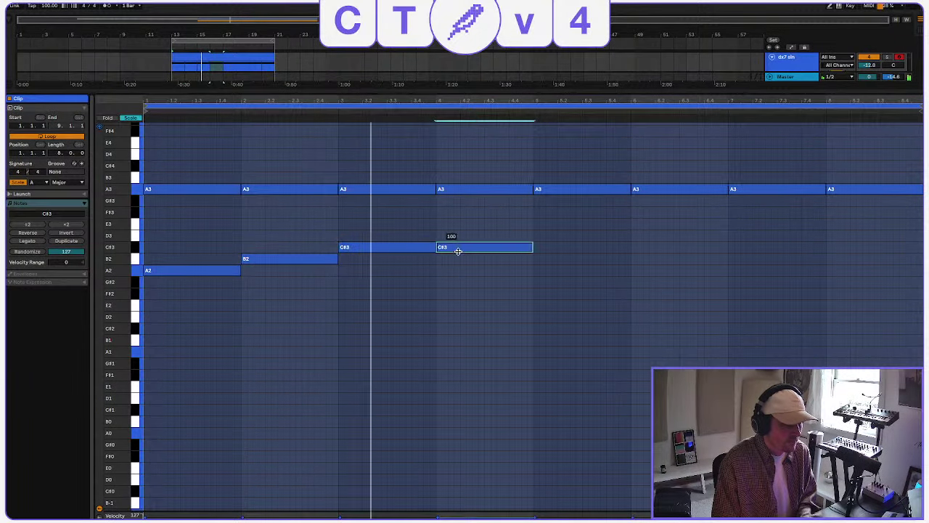
left_click_drag(458, 250, 468, 308)
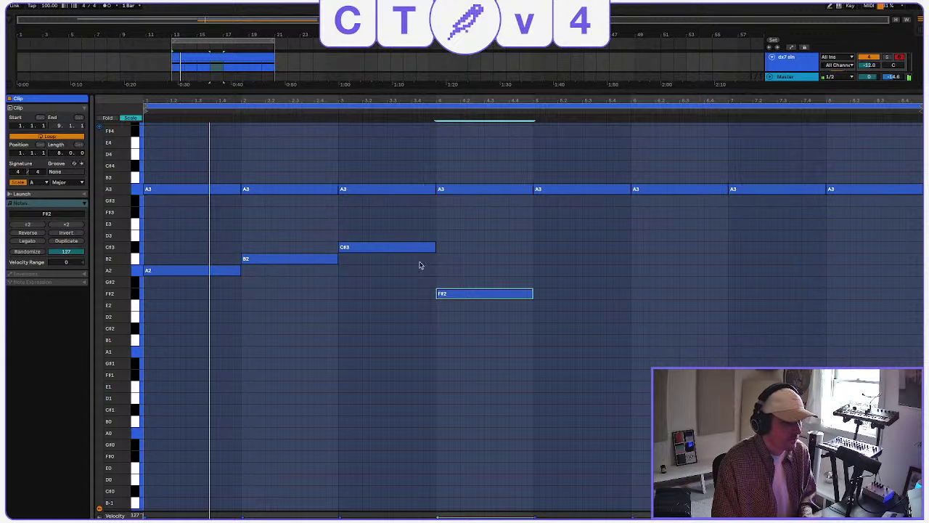
Transpose the four lower dx7 sin notes down an octave and add slightly delayed B2 and C#3 notes above the first two.
left_click_drag(495, 346, 81, 226)
key("shift+Down")
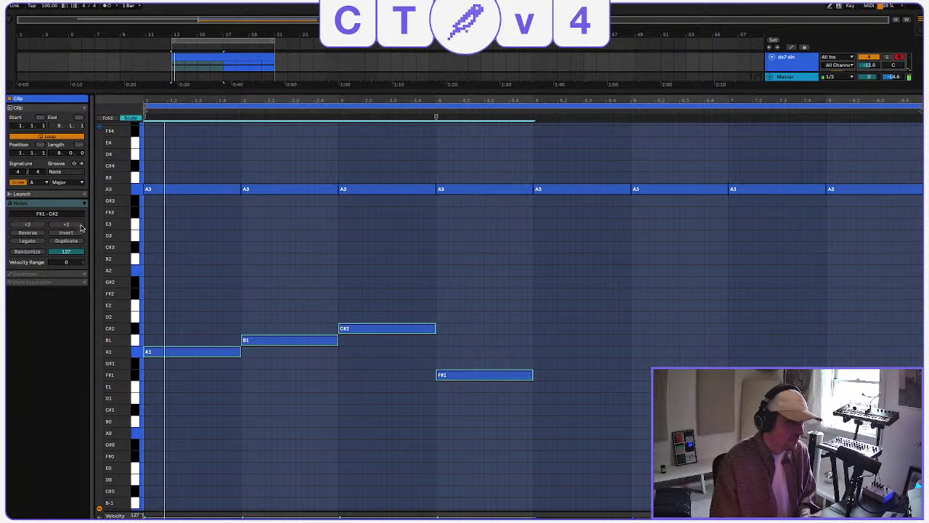
left_click(153, 259)
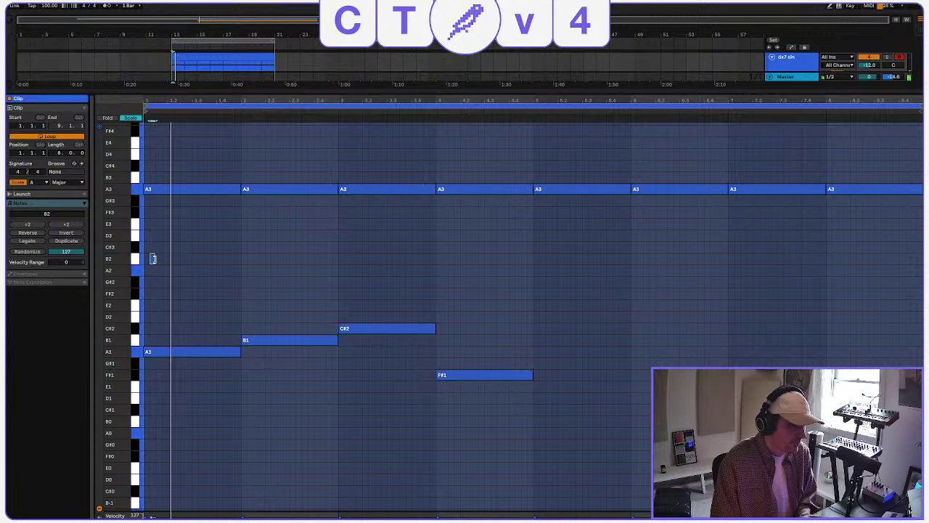
left_click_drag(199, 259, 241, 259)
left_click(265, 259)
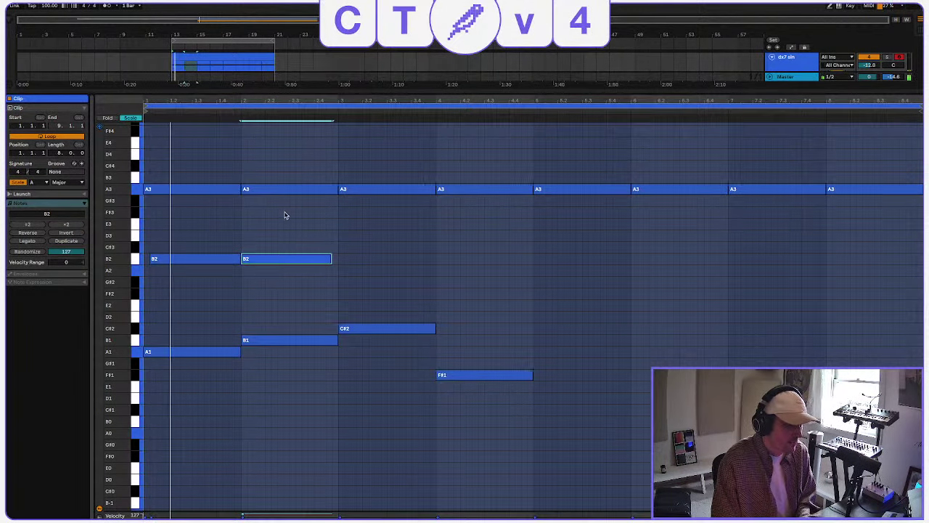
left_click_drag(282, 257, 294, 247)
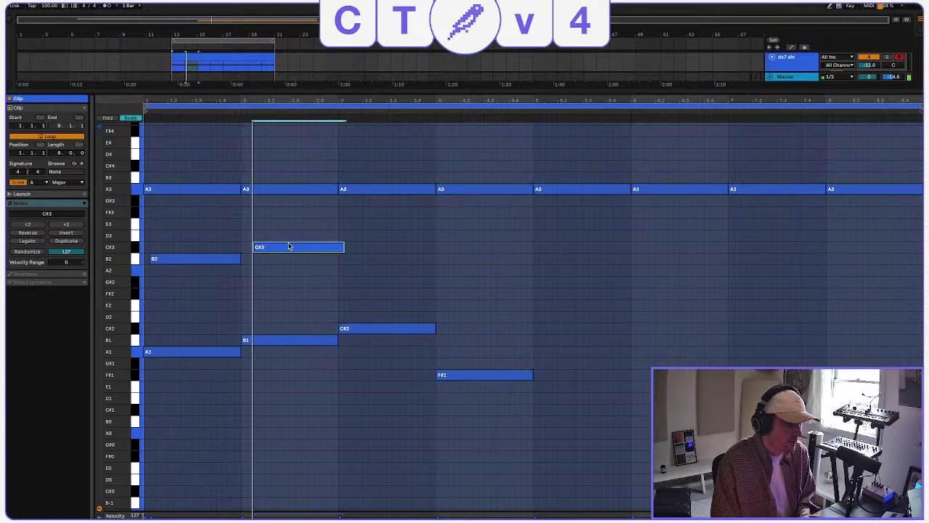
left_click_drag(342, 246, 338, 247)
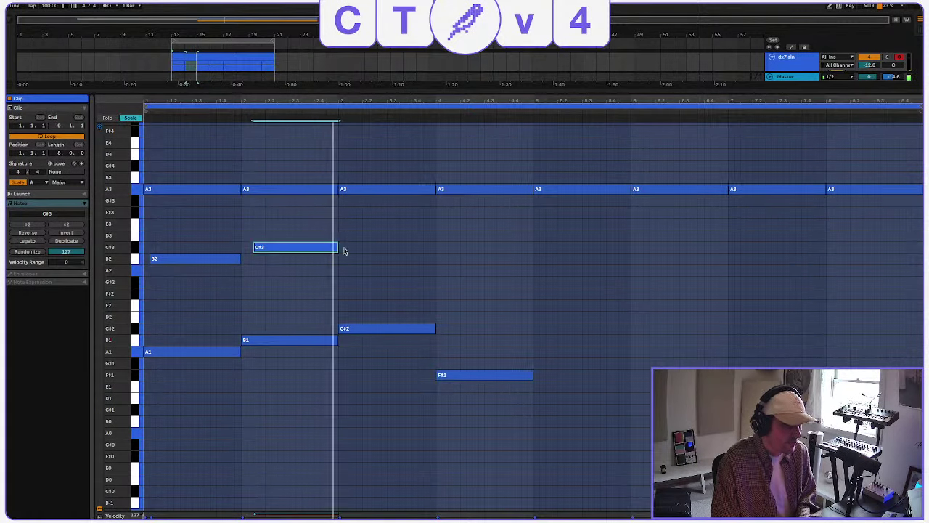
Copy the delayed upper note to E3 in bar three and C#3 in bar four, and duplicate the four-bar pattern across the remaining bars.
left_click_drag(278, 248, 370, 228, "alt")
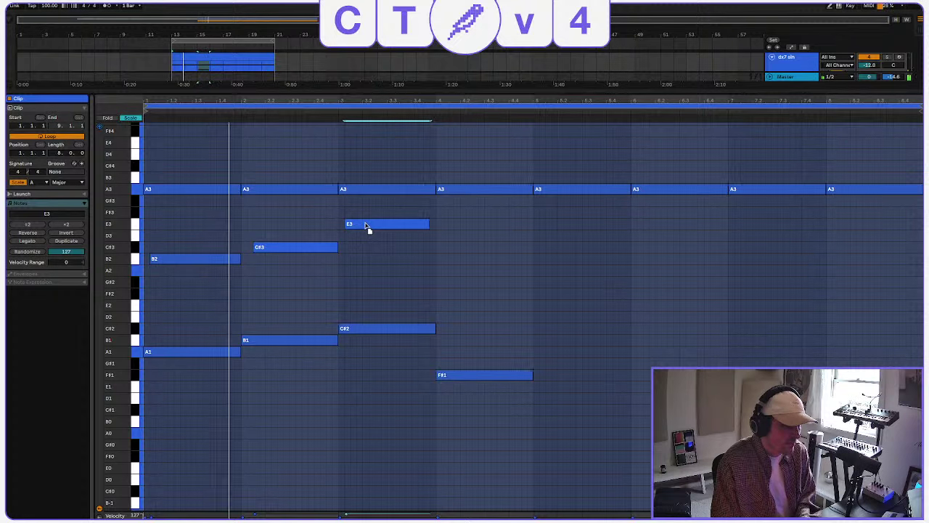
key("ctrl+d")
left_click_drag(449, 223, 467, 249)
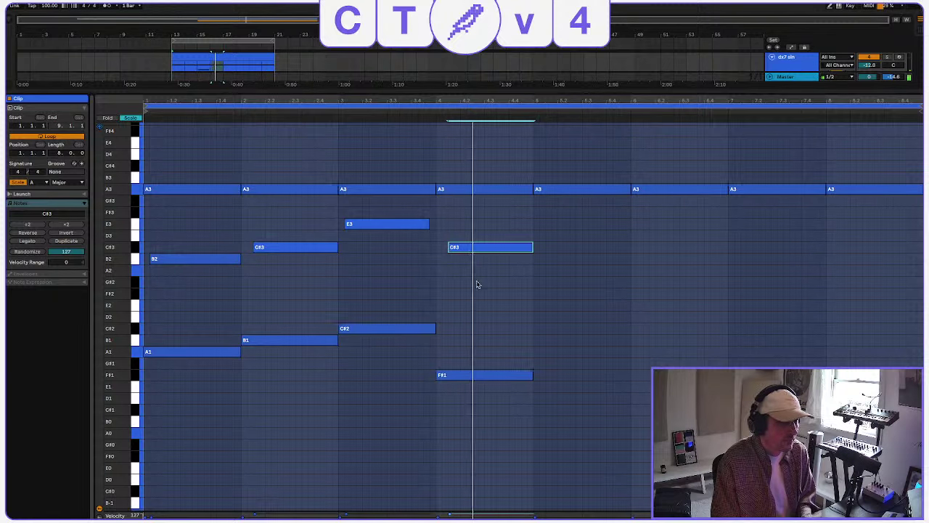
key("ctrl+a")
key("ctrl+d")
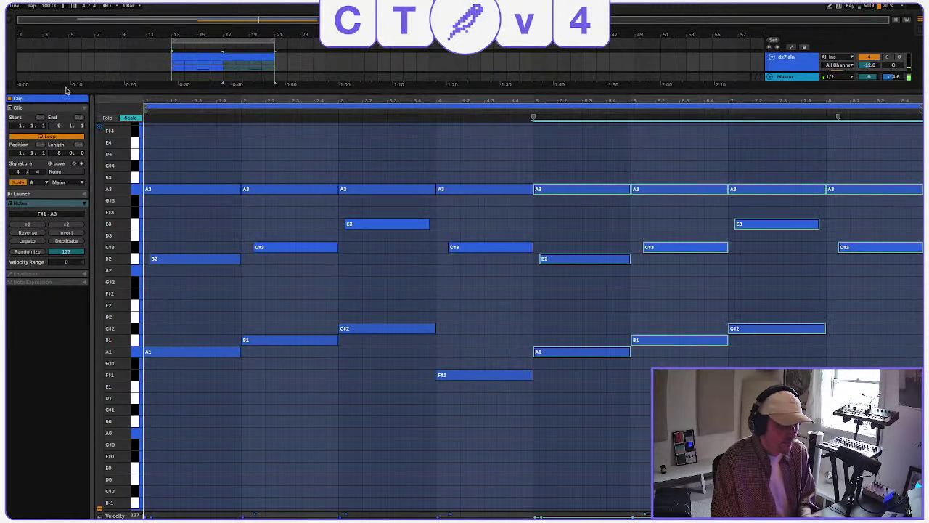
Close the note editor, set the plucky keys volume to -8 dB and deactivate the dx7 sin track.
left_click_drag(400, 93, 406, 245)
key("ctrl+alt+l")
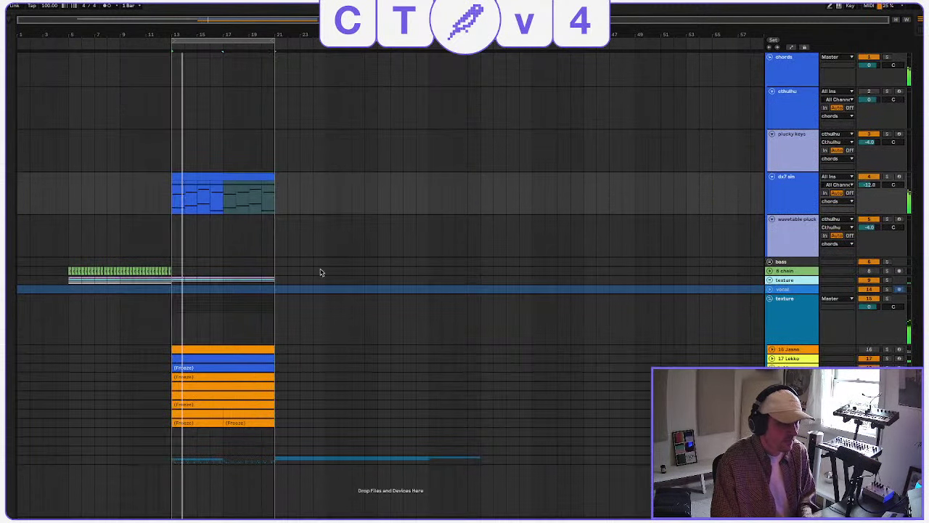
left_click(231, 175)
left_click(872, 143)
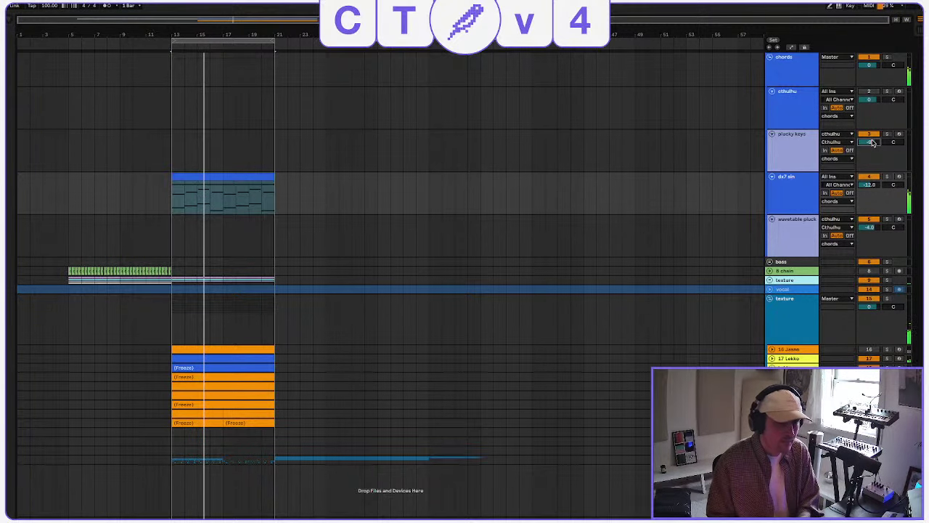
double_click(221, 184)
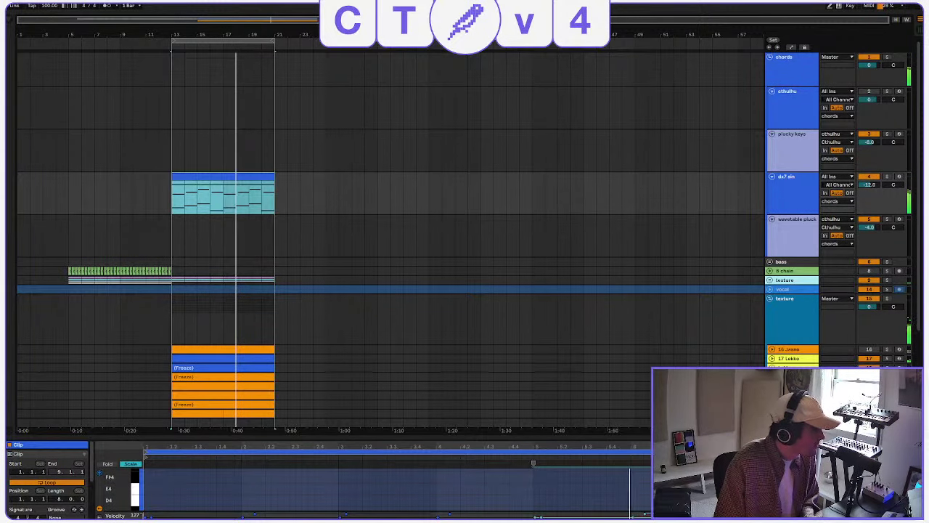
left_click(172, 204)
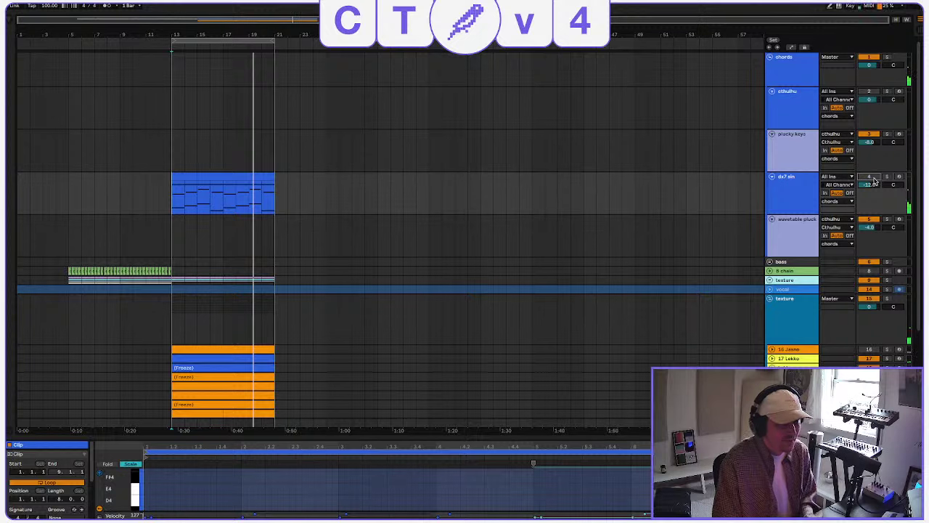
left_click(225, 179)
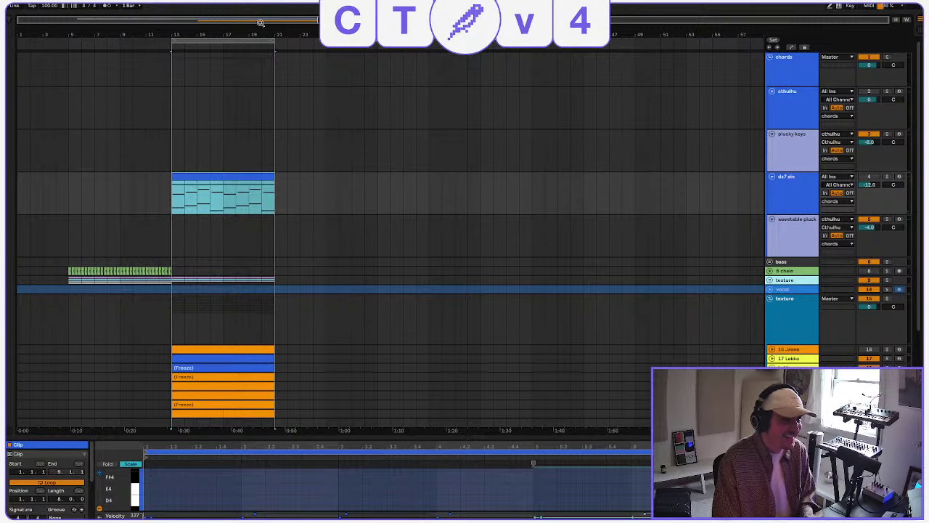
Create an eight-bar MIDI clip on the plucky keys track from bar 13 and enlarge its note editor.
left_click_drag(261, 22, 489, 144)
scroll(218, 159, "down", 1)
scroll(218, 160, "left", 1)
double_click(489, 140)
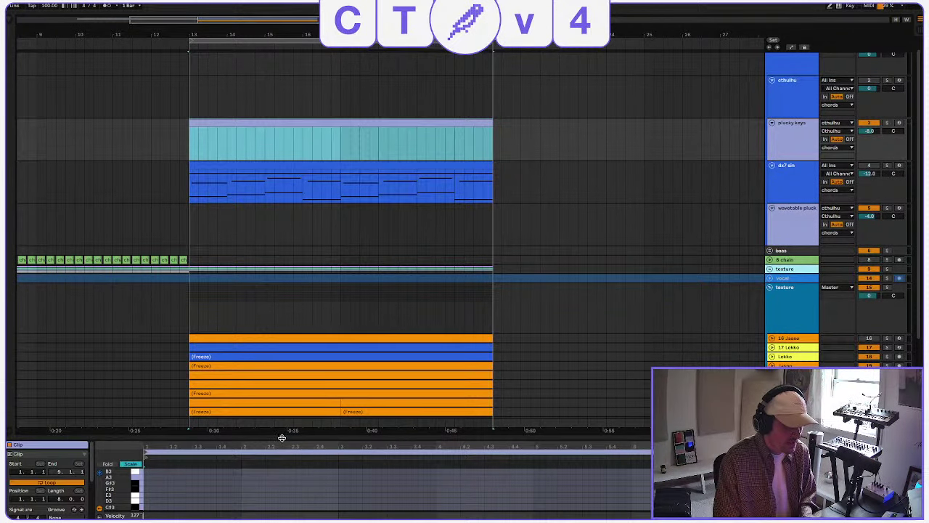
left_click_drag(281, 438, 189, 139)
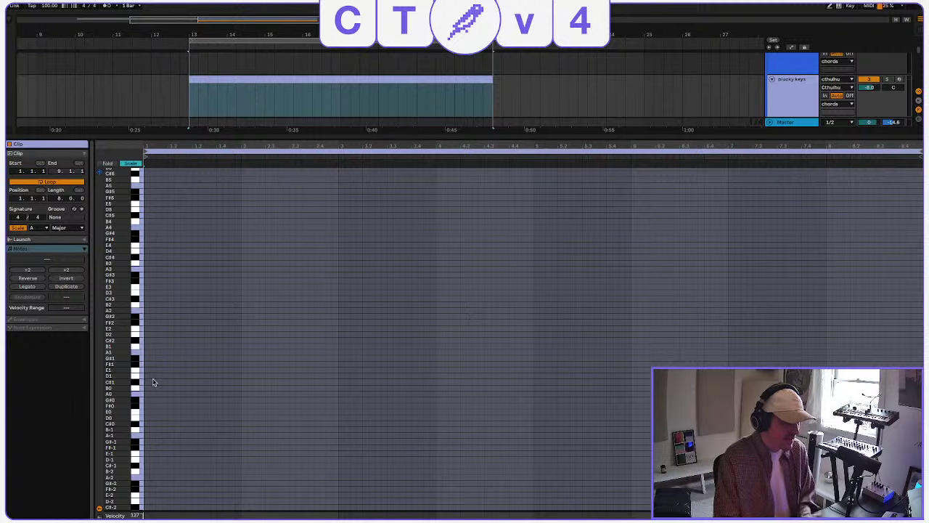
Build a rhythm of three short A1 notes in the first bar, one on the downbeat and two back to back at its end.
left_click(149, 352)
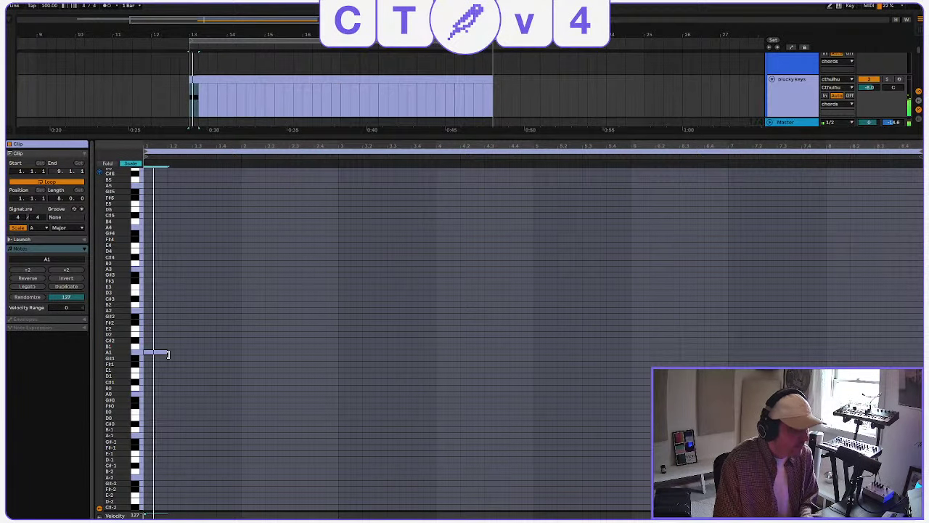
left_click_drag(147, 354, 163, 353)
key("ctrl+d")
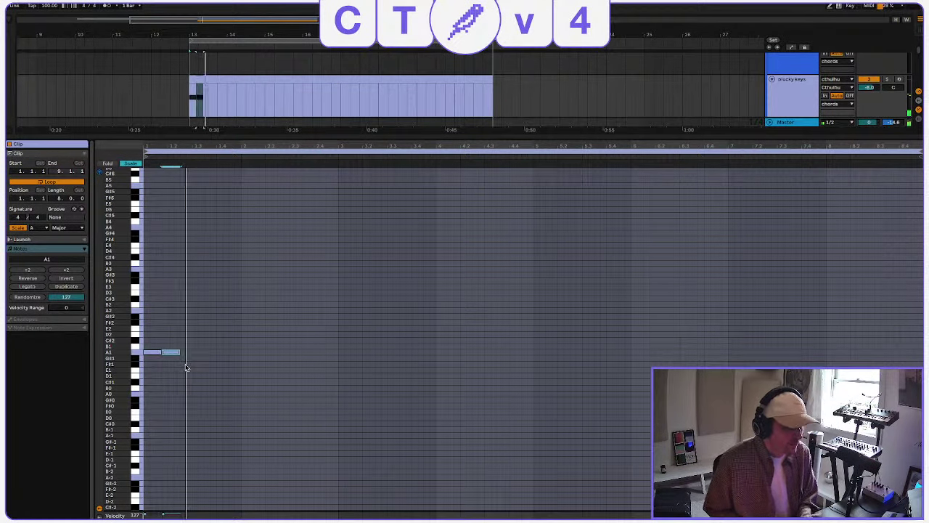
key("Right")
key("Right")
key("Right")
key("Right")
key("Right")
key("Right")
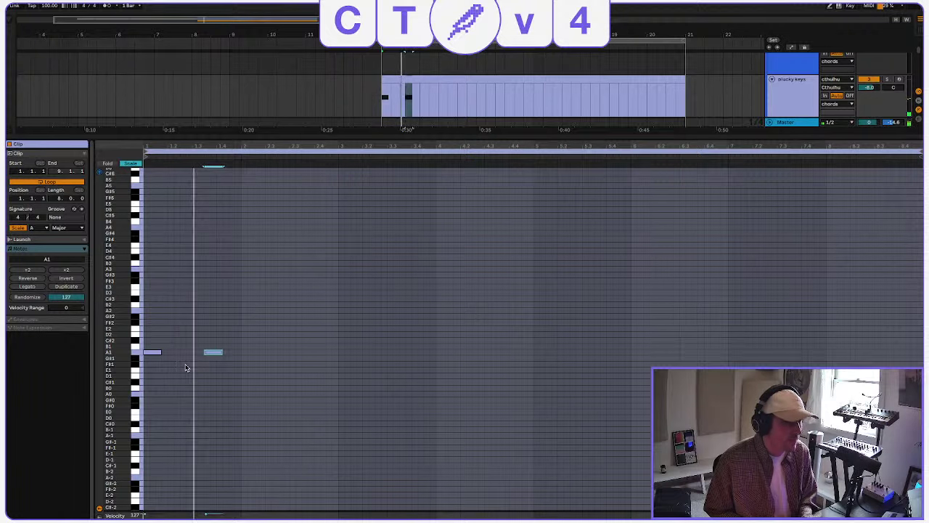
key("shift+Right")
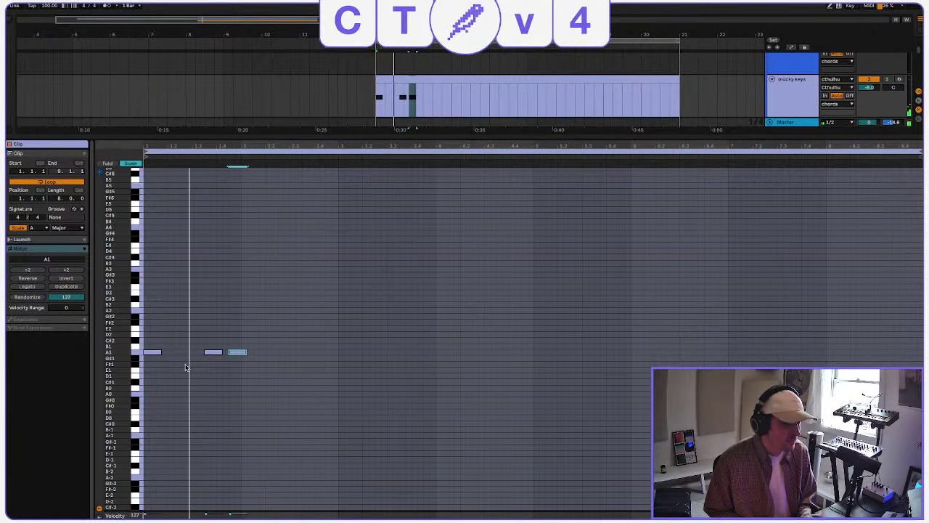
key("shift+Right")
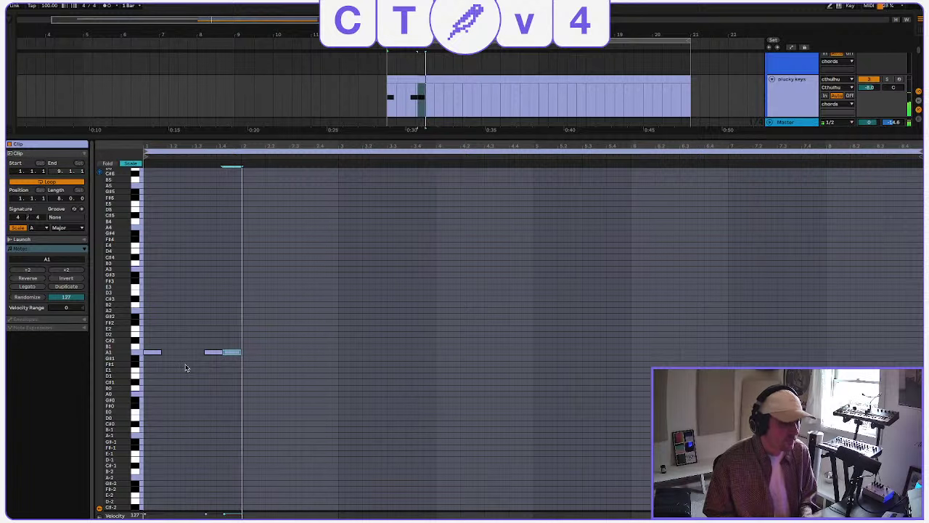
Duplicate the three-note rhythm into bars two, three and four, transposing it to B1, F#1 and E1 respectively.
key("ctrl+d")
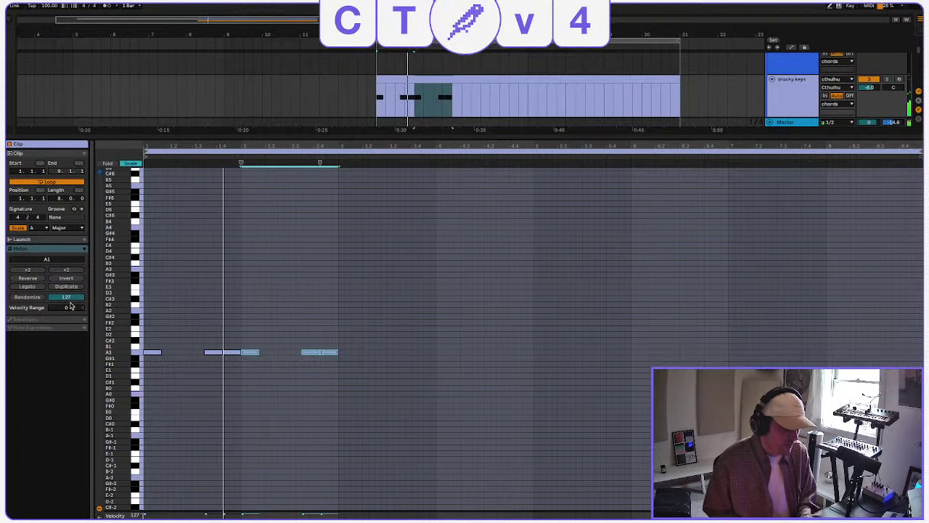
key("Up")
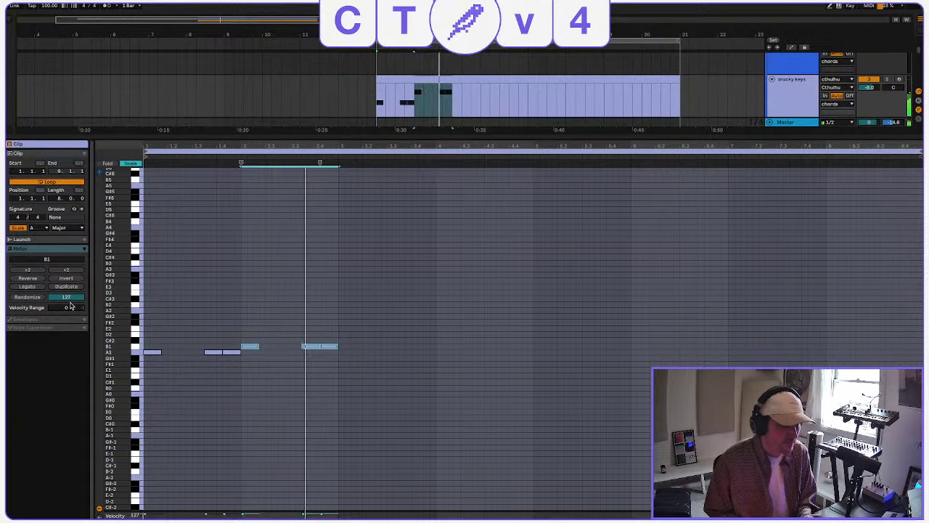
key("ctrl+d")
key("Down")
key("Down")
key("Down")
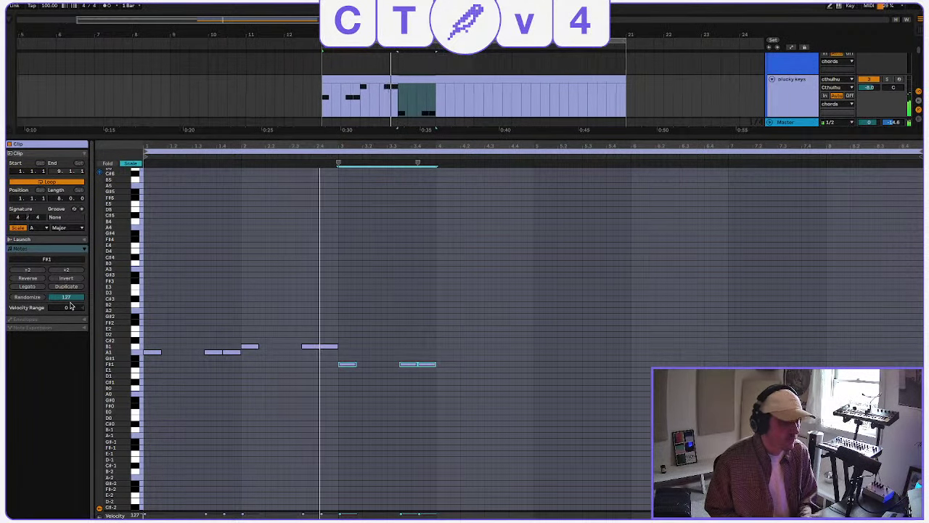
key("ctrl+d")
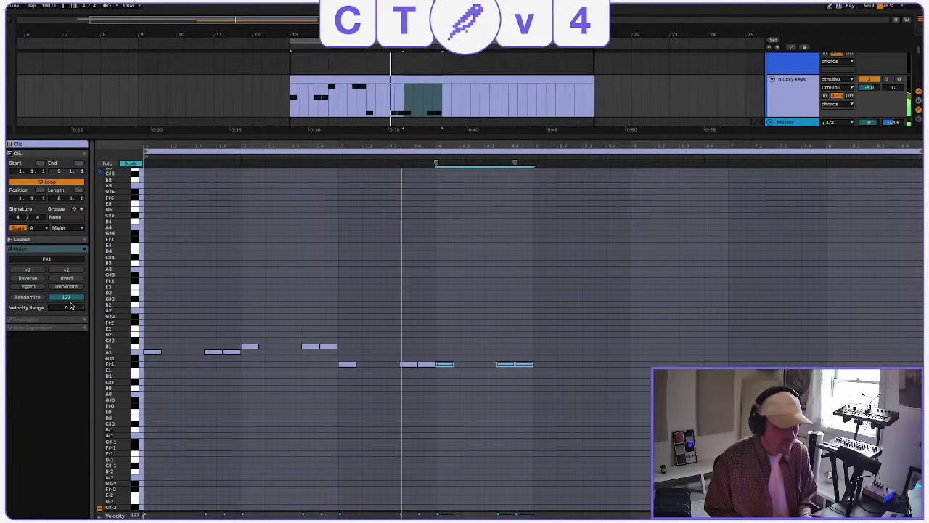
key("Down")
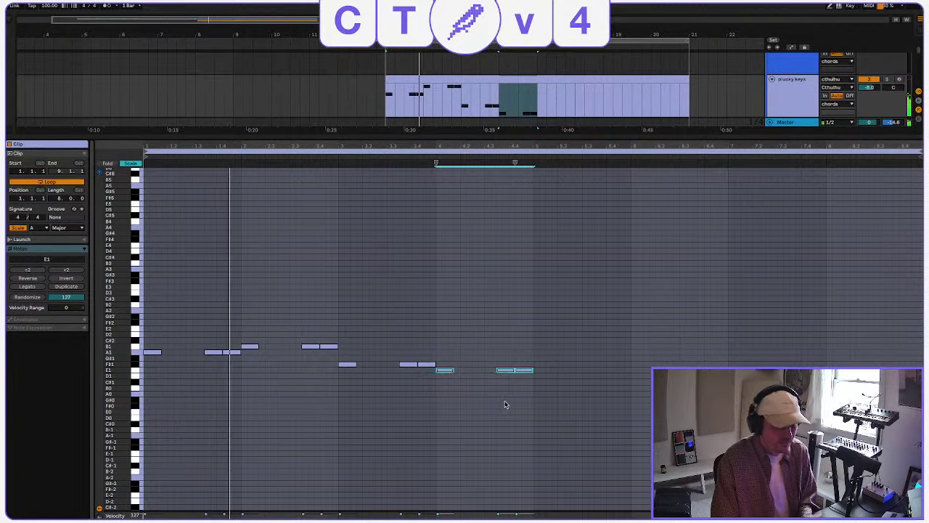
Lower the last two notes of the fourth bar to B0.
left_click_drag(499, 403, 542, 339)
key("ctrl+d")
key("ctrl+z")
key("Down")
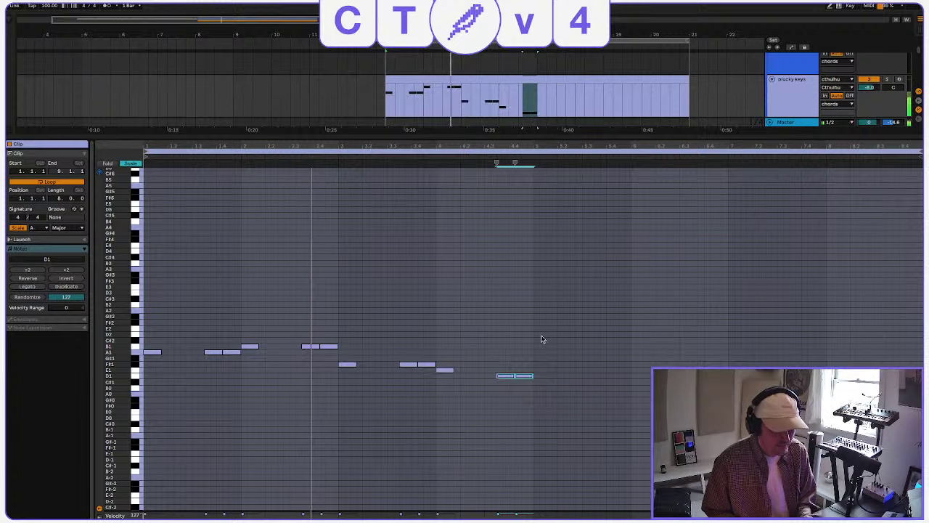
key("Down")
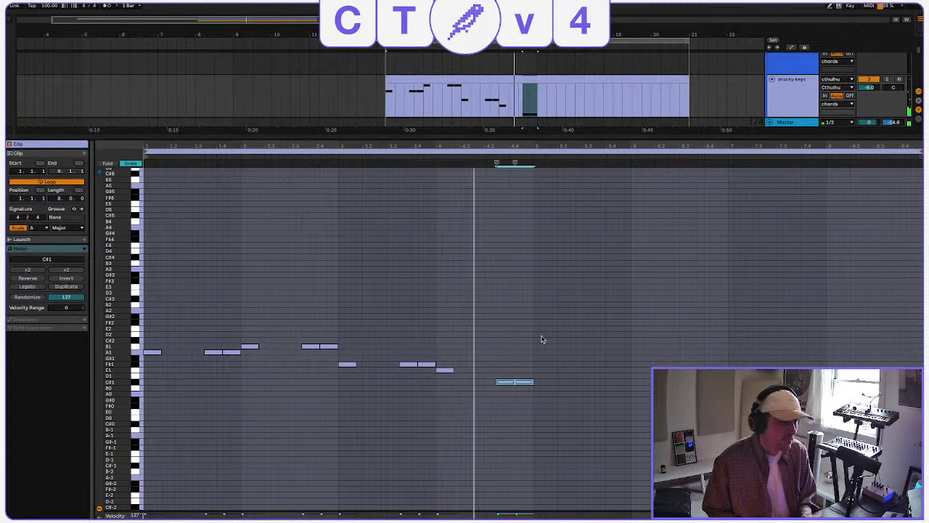
key("Down")
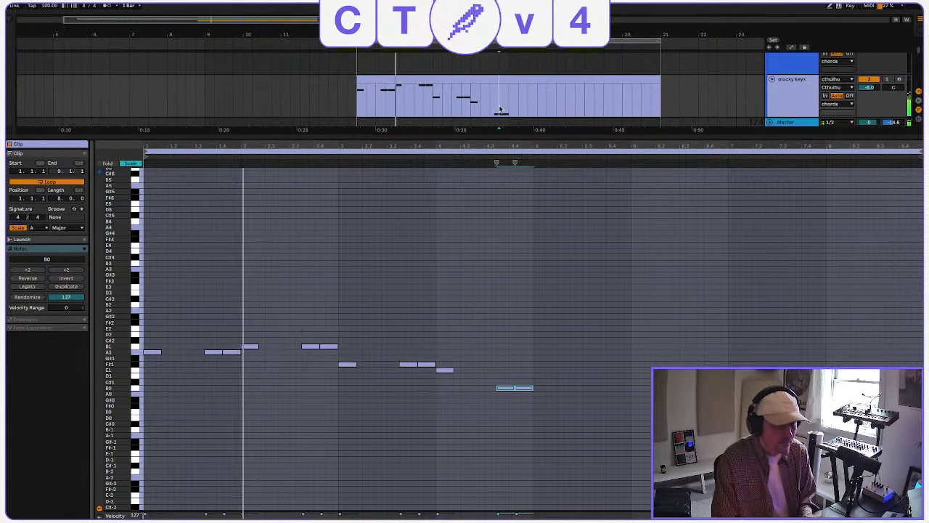
Duplicate the four-bar plucky keys pattern from bar 17 to fill the eight-bar section, and close the note editor.
left_click_drag(501, 108, 534, 165)
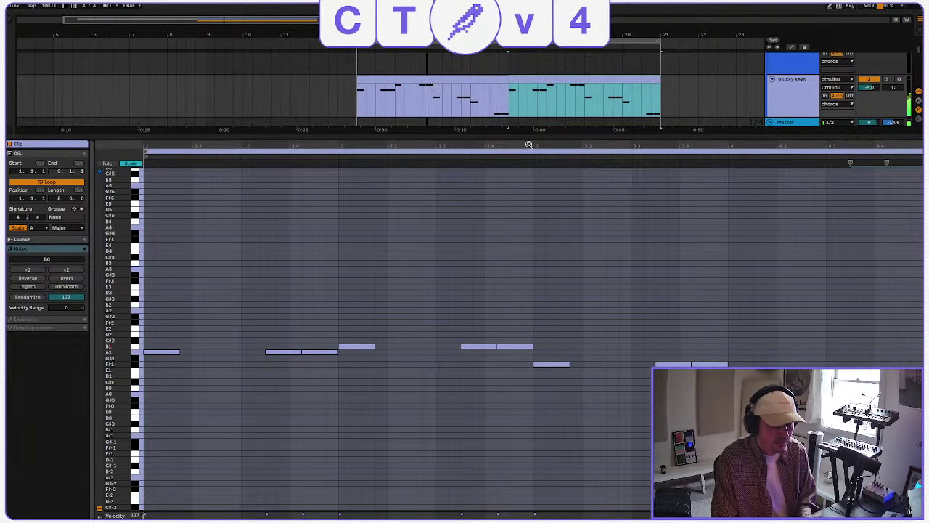
key("super+alt+l")
left_click(472, 136)
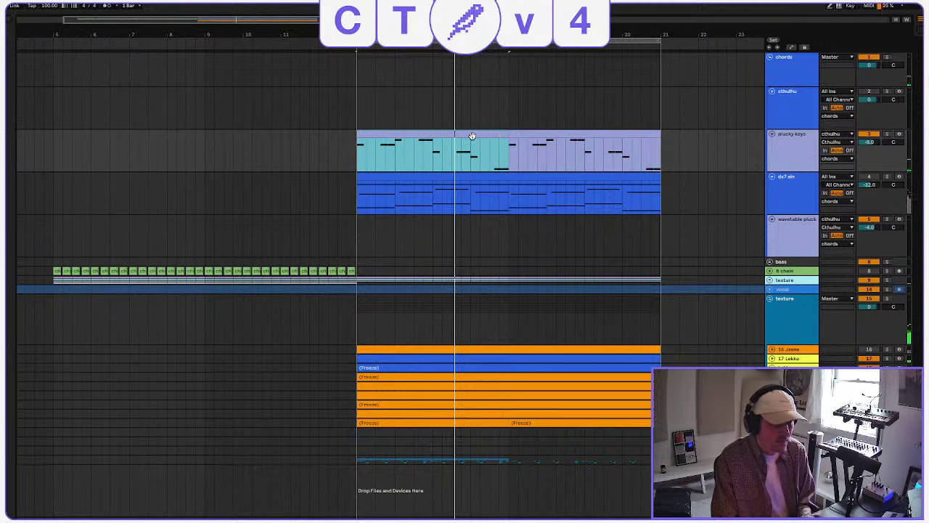
Copy the plucky keys pattern to the wavetable pluck track from bar 13, covering all eight bars, and show its notes.
left_click(775, 233)
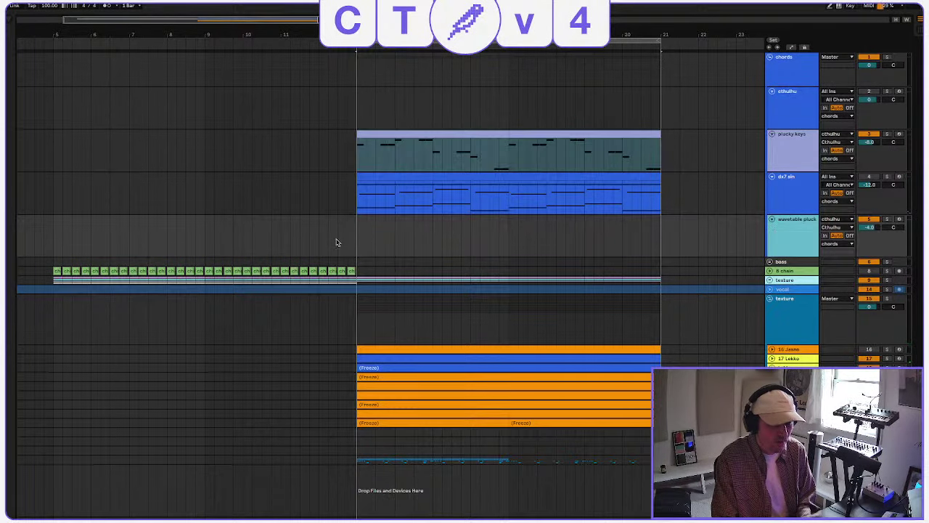
left_click(400, 135)
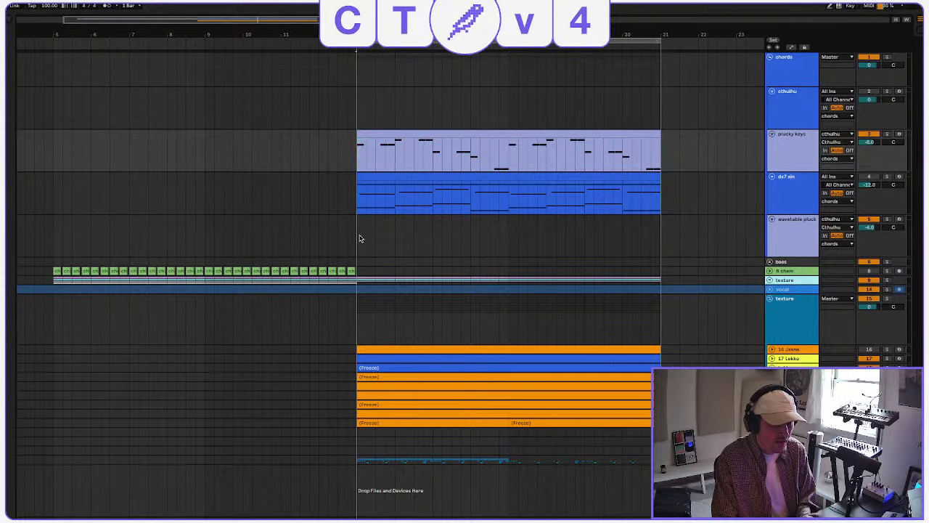
left_click(359, 238)
key("super+v")
key("super+d")
key("super+d")
key("super+z")
key("super+z")
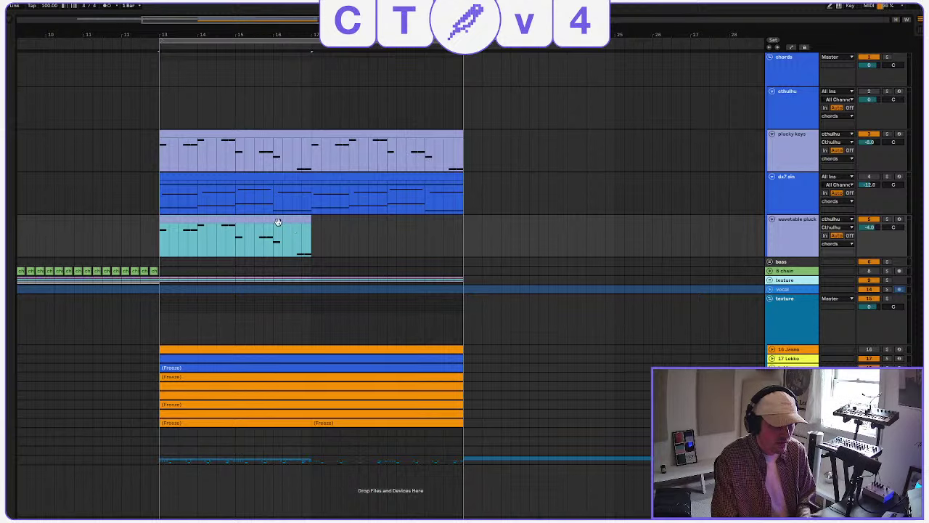
key("ctrl+v")
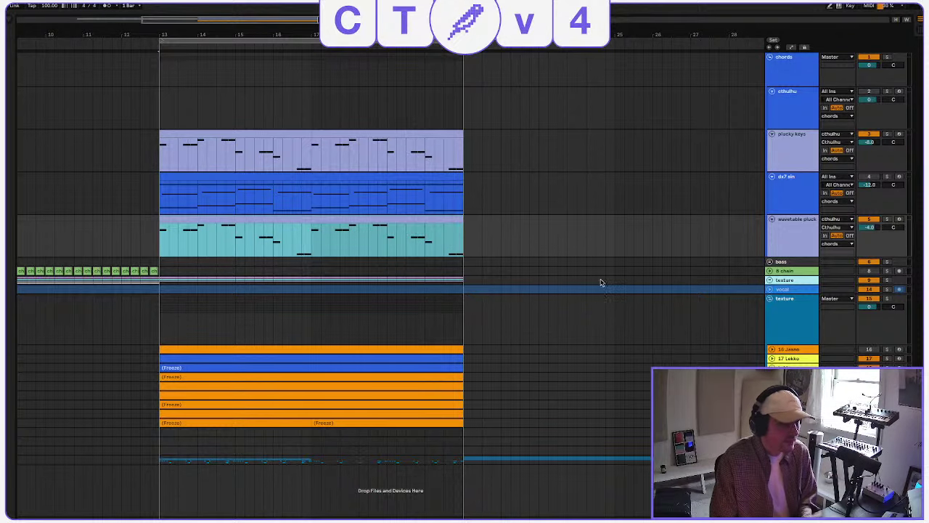
key("shift+Tab")
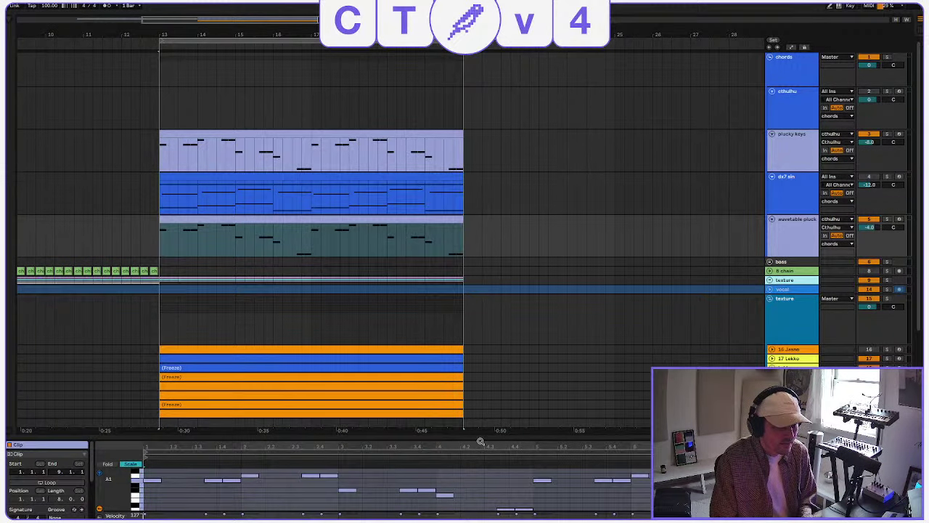
Clear the copied notes from the wavetable pluck clip and write A3 notes on beats one and two of its first bar.
left_click_drag(481, 437, 406, 75)
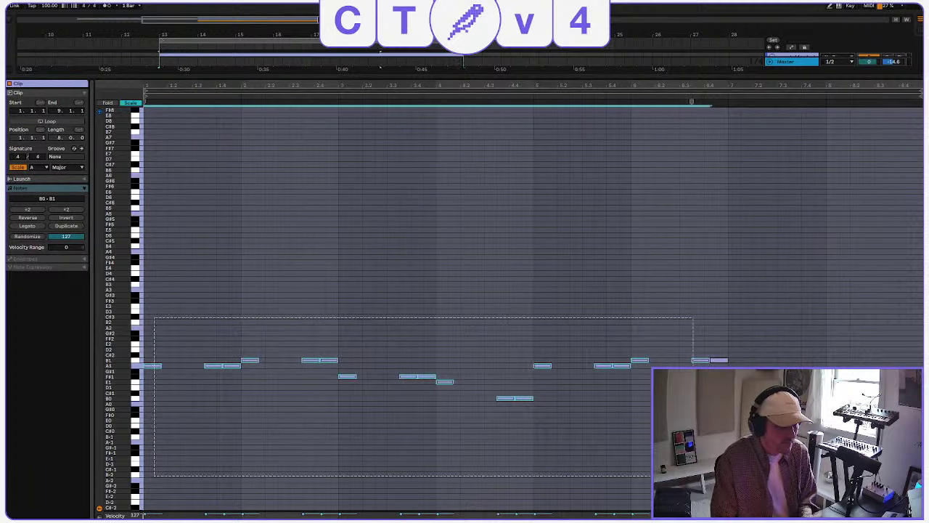
key("Delete")
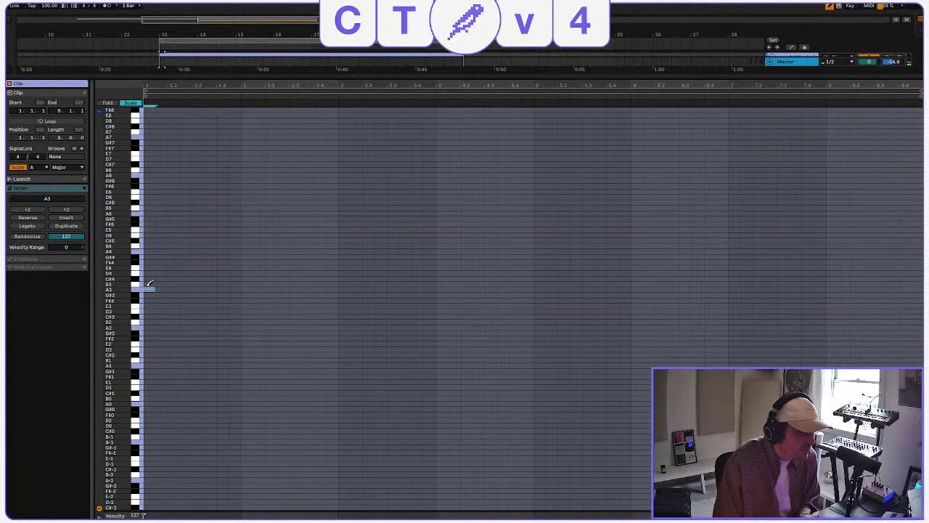
key("space")
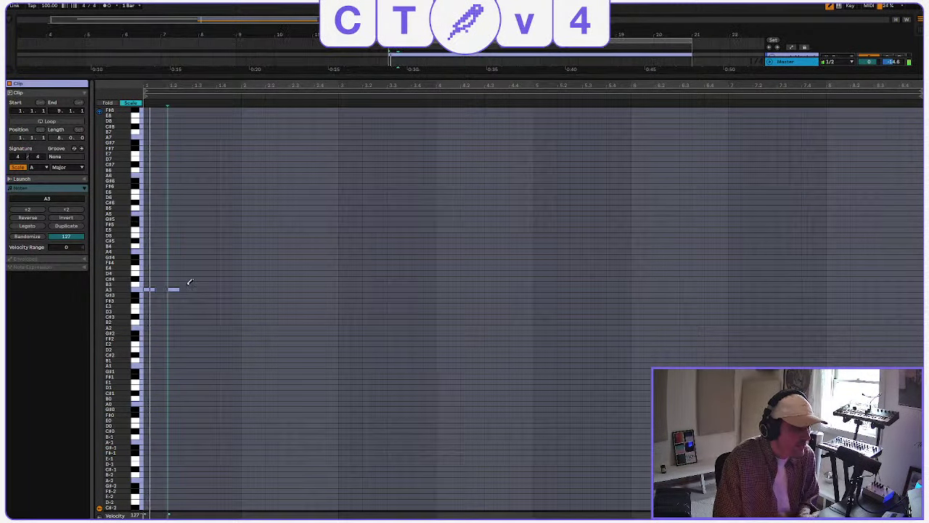
Set the wavetable pluck track's volume to -12.0 dB.
key("ctrl+alt+e")
left_click_drag(470, 279, 469, 332)
scroll(508, 145, "left", 1)
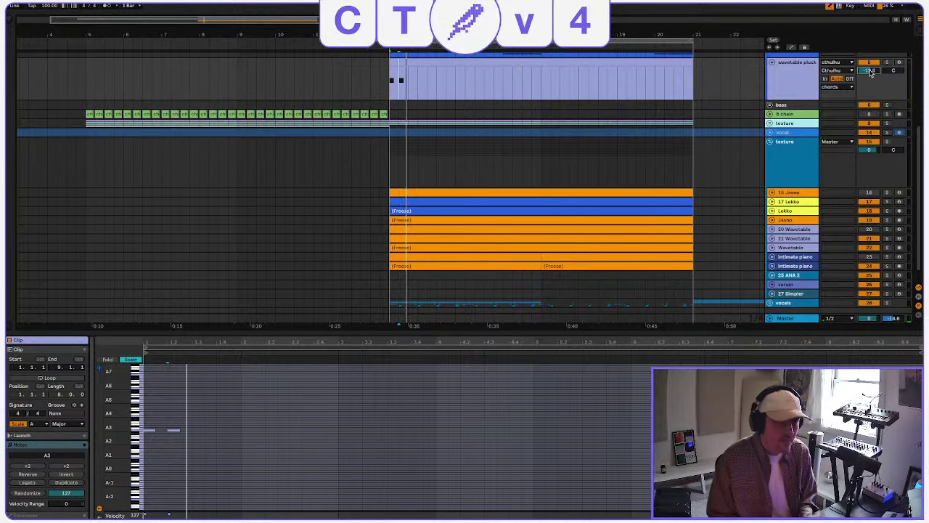
key("space")
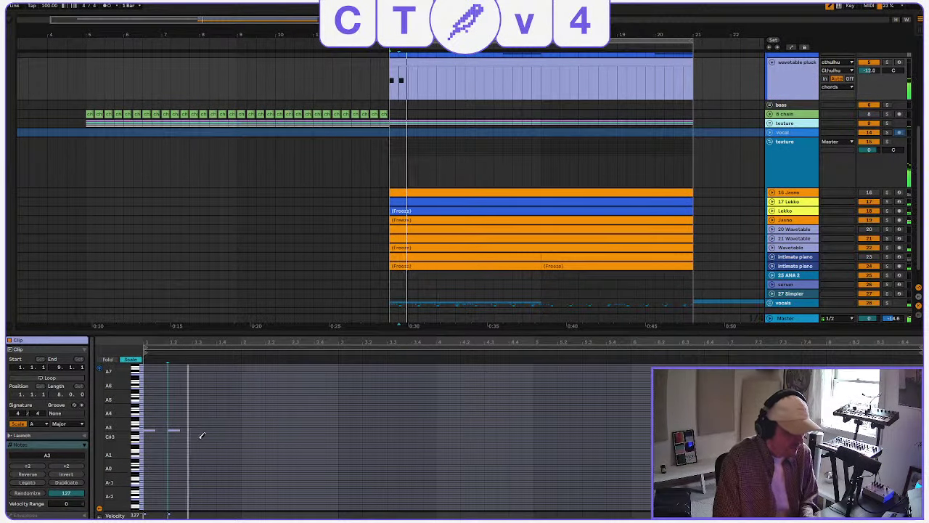
Write short A3, C#4 and E4 notes from beat three, plus A3 and C#4 within beat four of the first bar.
left_click(197, 429)
left_click_drag(123, 446, 109, 396)
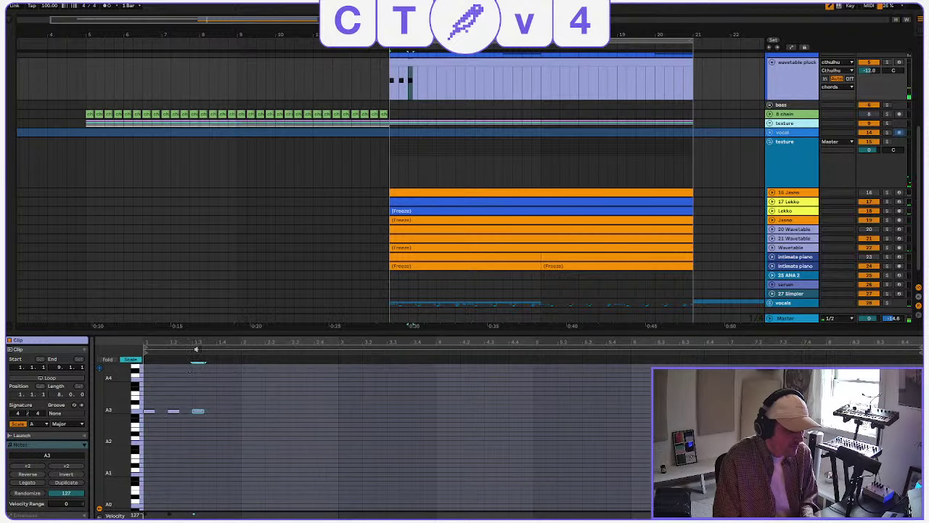
left_click_drag(196, 331, 193, 143)
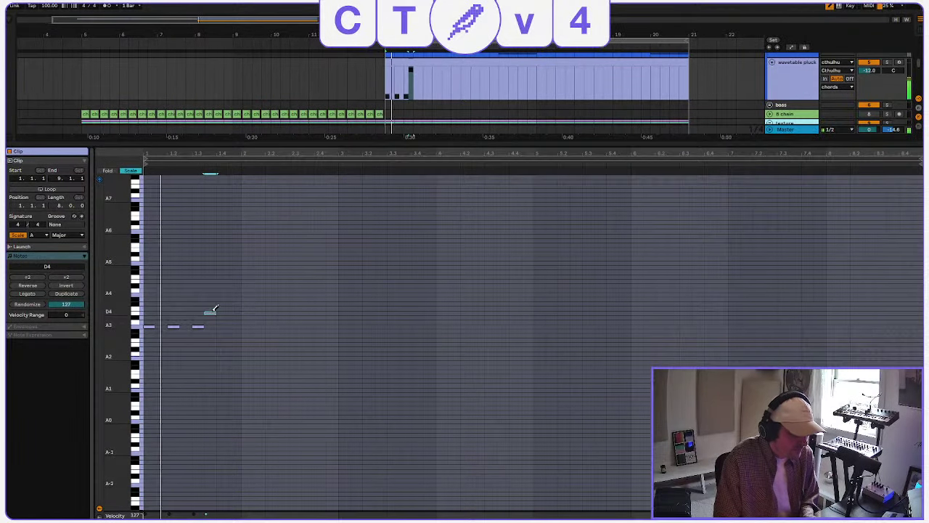
left_click(211, 314)
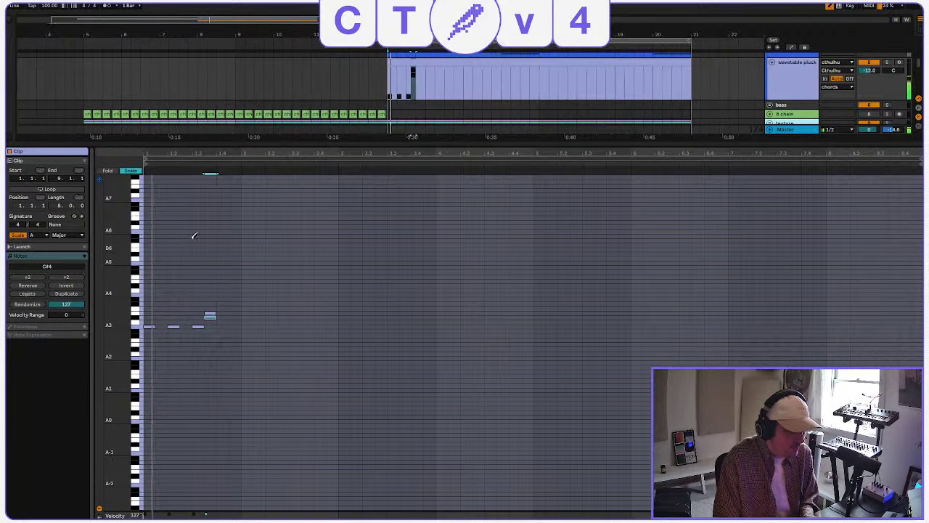
left_click_drag(176, 158, 176, 189)
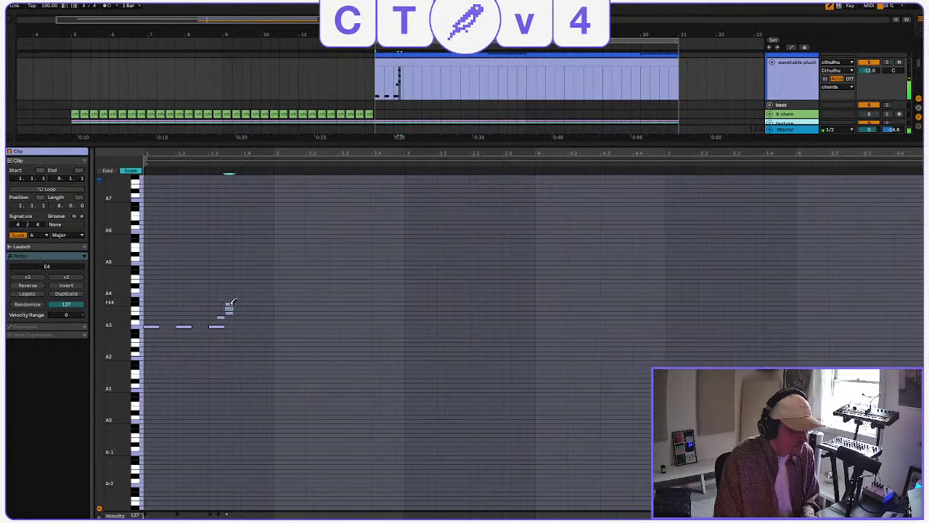
left_click(221, 326)
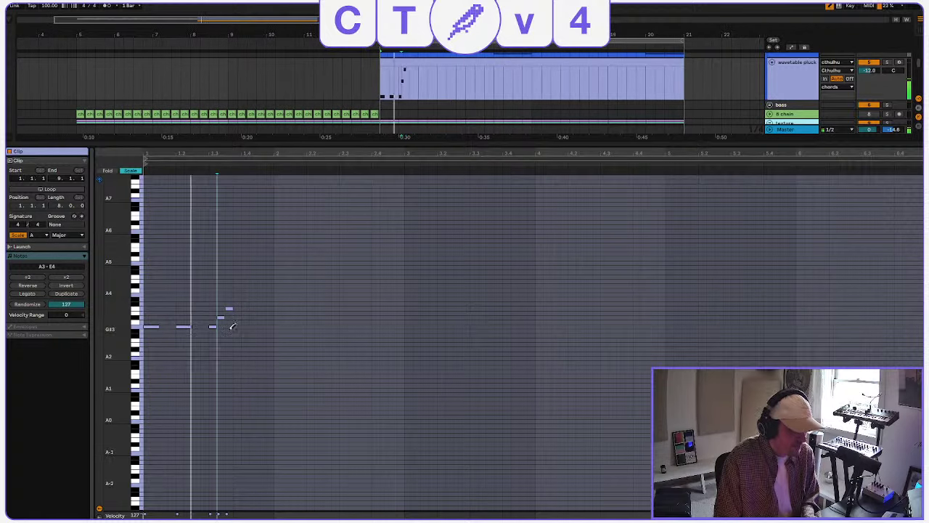
left_click(245, 326)
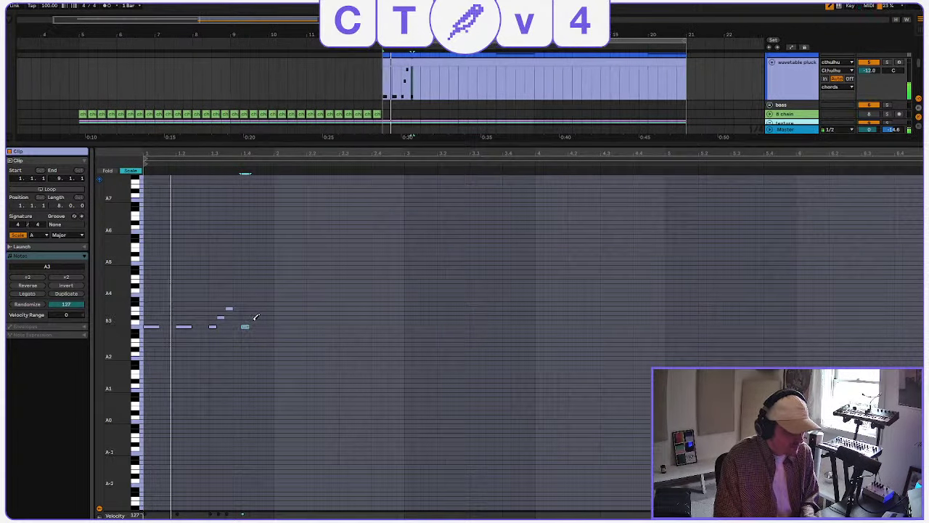
left_click(262, 317)
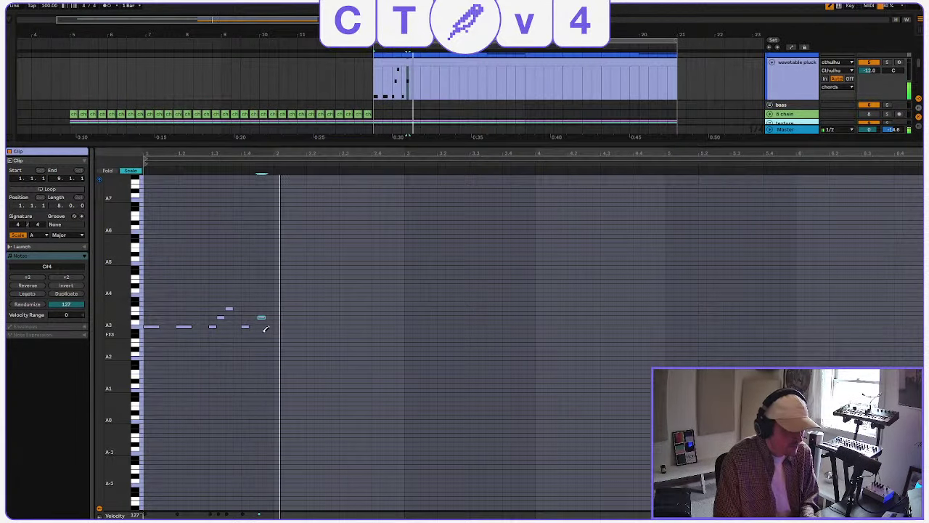
Duplicate the phrase, keeping only a short A3 on the last sixteenth of bar one and deleting the other copied notes.
key("ctrl+a")
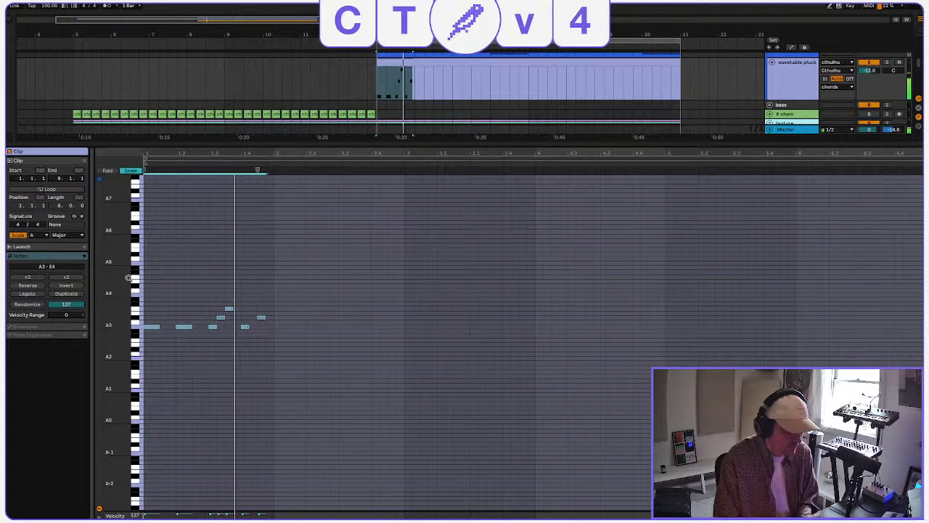
key("ctrl+d")
key("Left")
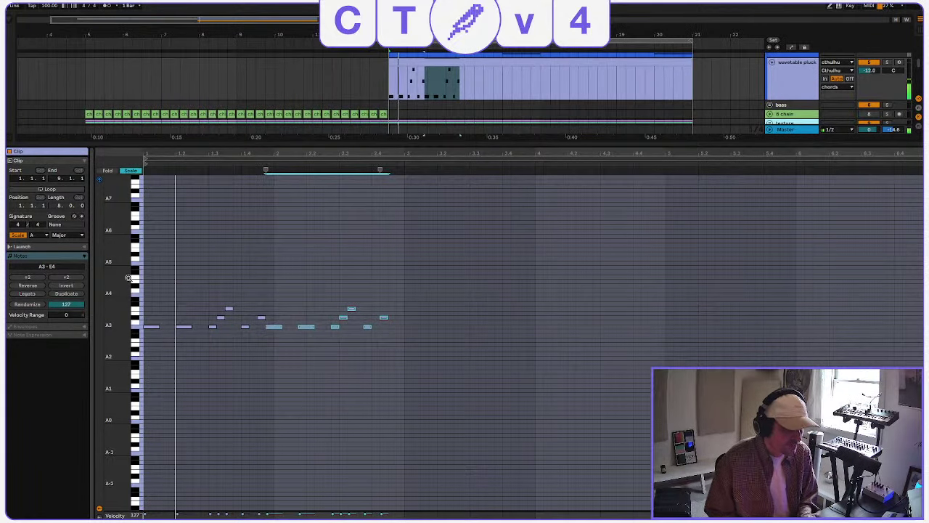
left_click_drag(348, 341, 513, 259)
left_click(276, 327)
key("Delete")
key("space")
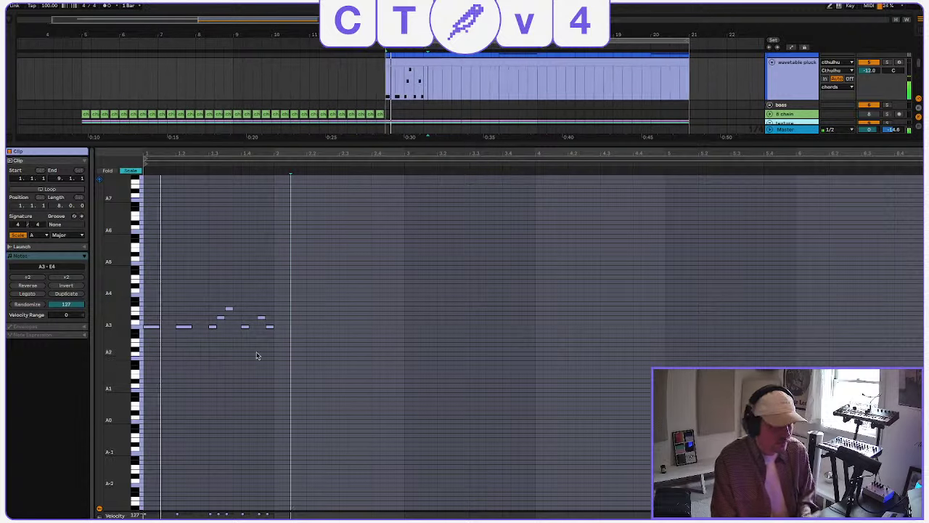
Lower the C#4 and E4 notes in beat three by one octave and play back the phrase.
left_click_drag(239, 335, 222, 294)
key("shift+Down")
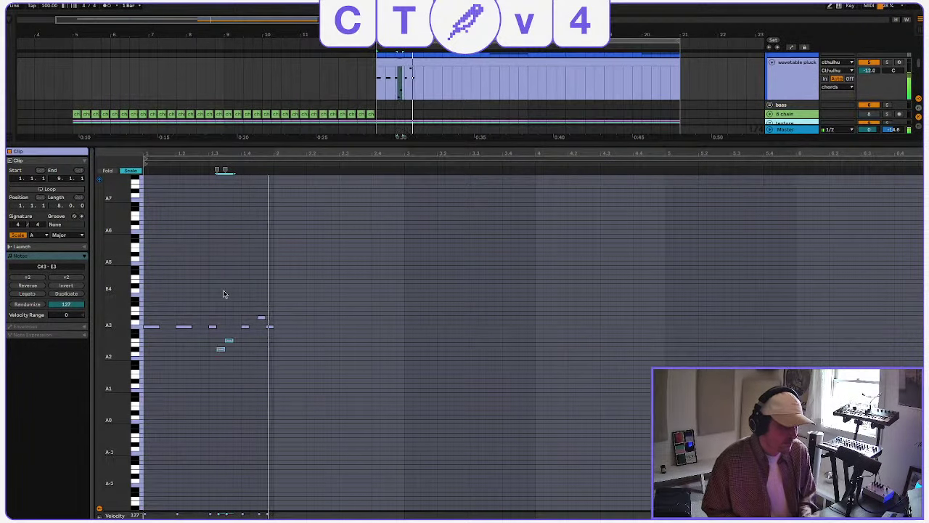
key("space")
key("space")
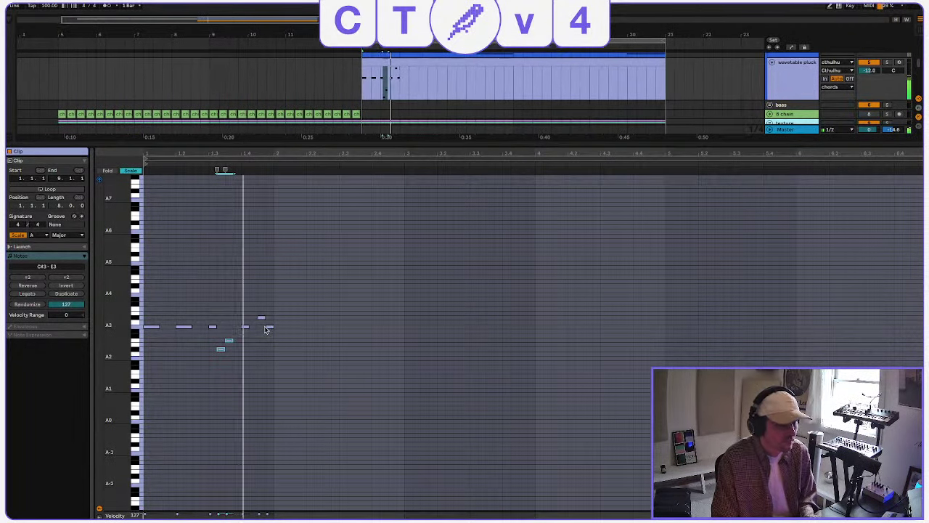
Duplicate the one-bar wavetable pluck phrase four times, filling bars two to five of the clip.
left_click_drag(272, 364, 142, 266)
key("ctrl+d")
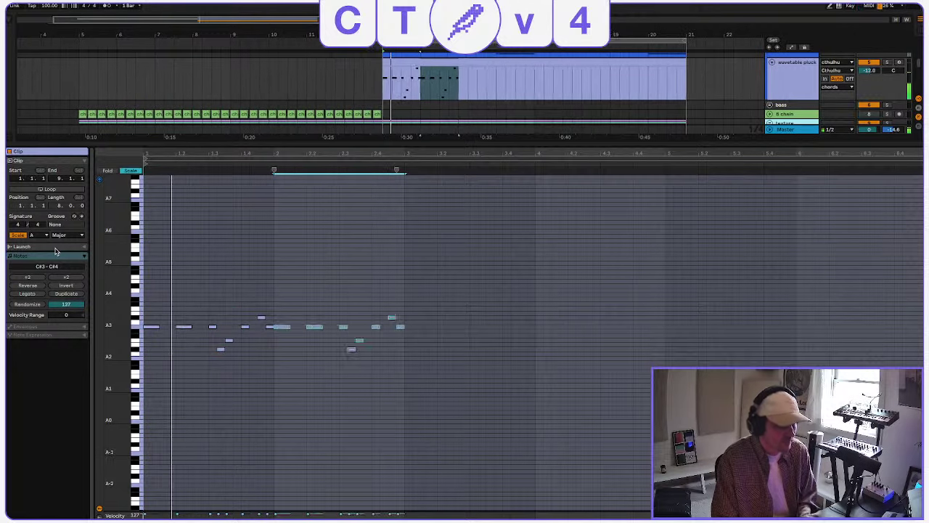
key("ctrl+d")
key("ctrl+d")
key("ctrl+d")
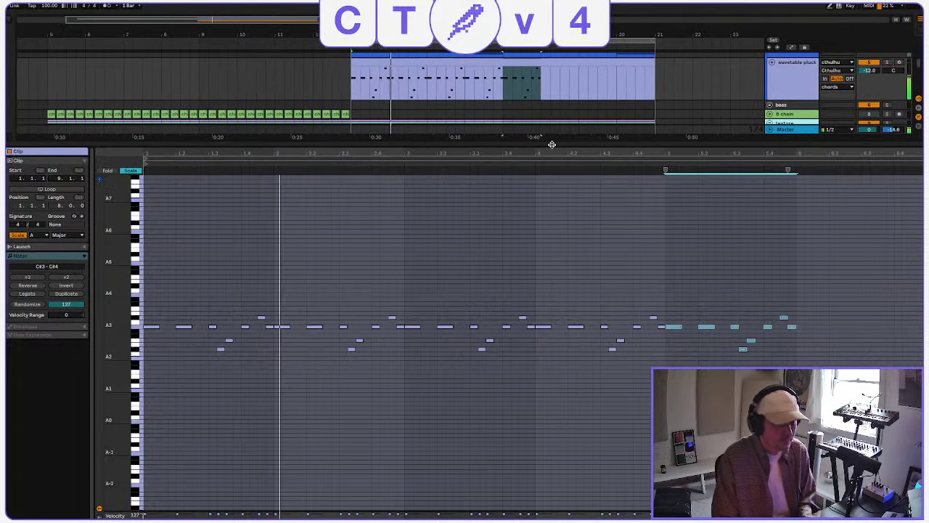
Shorten the wavetable pluck clip to four bars, duplicate it from bar 17 to bar 21, and close the note editor.
left_click_drag(460, 136, 453, 136)
left_click_drag(488, 83, 339, 82)
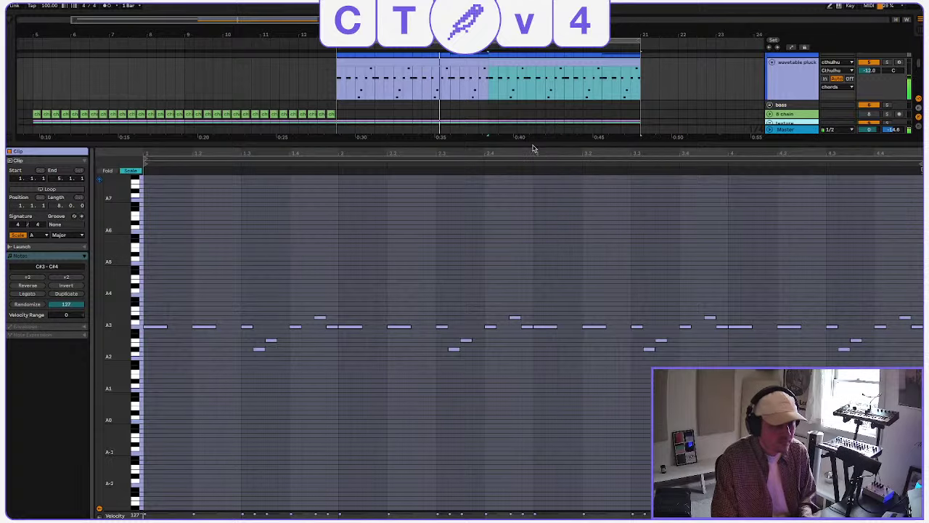
left_click_drag(533, 145, 532, 519)
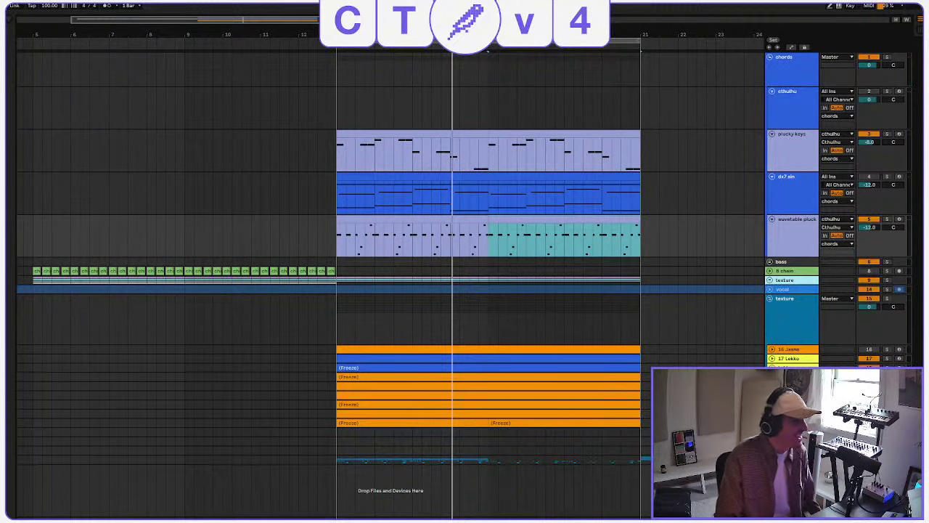
Mute the plucky keys and wavetable pluck tracks.
left_click(796, 200)
left_click(869, 181)
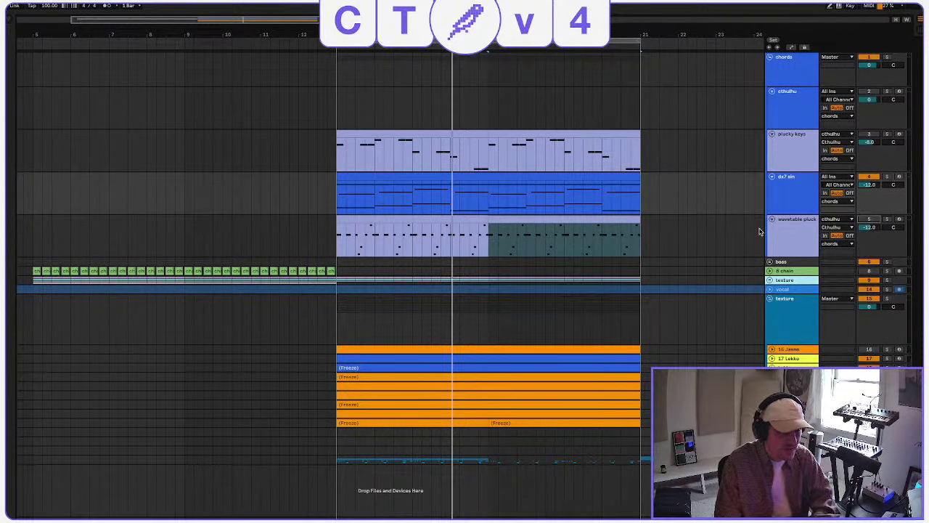
Delete the leftover clips between bars 21 and 37 on the vocals track.
left_click_drag(336, 326, 580, 431)
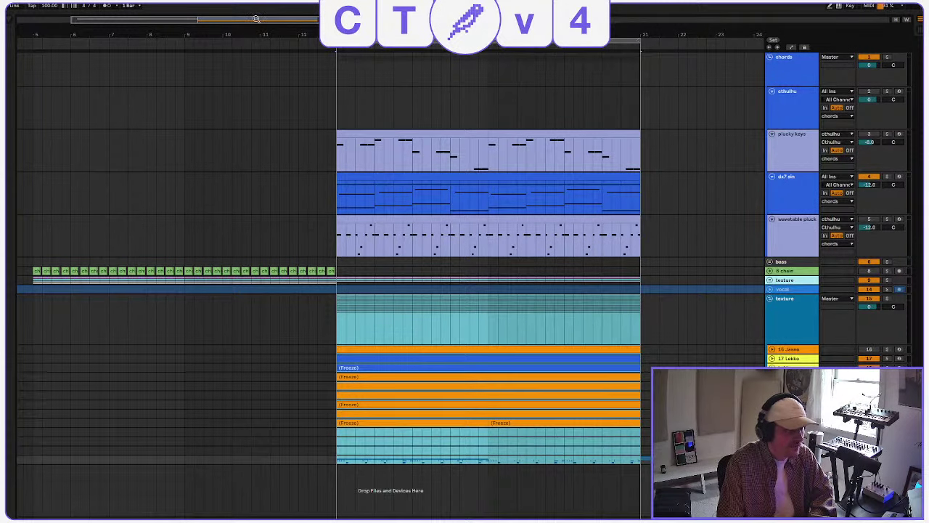
left_click_drag(255, 19, 256, 6)
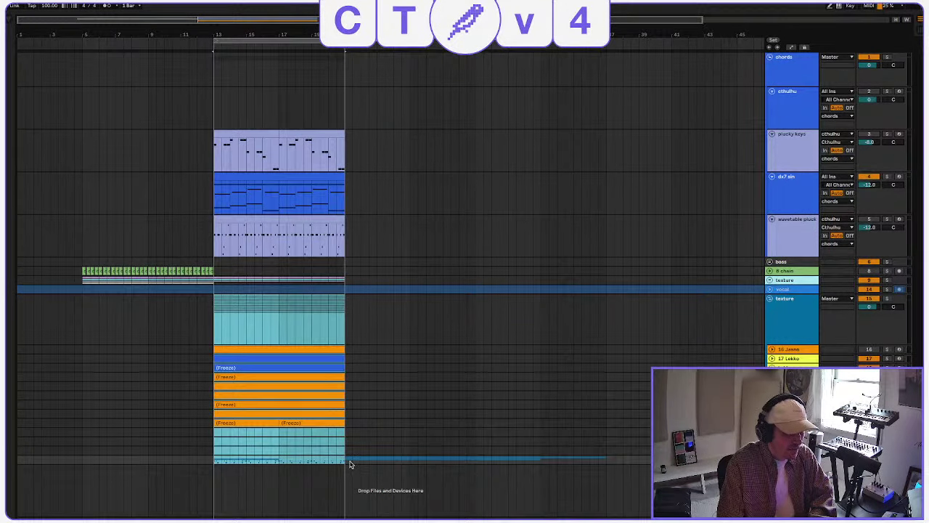
left_click_drag(349, 463, 485, 466)
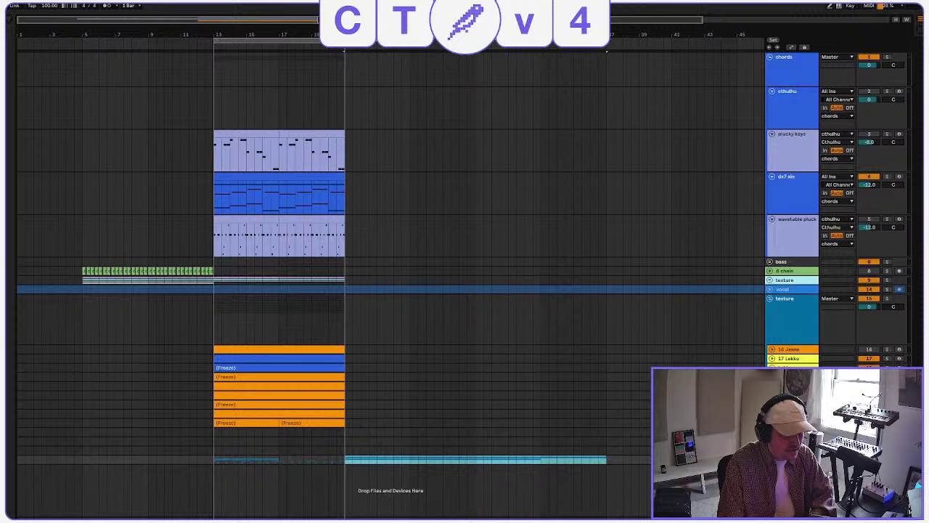
key("u")
key("u")
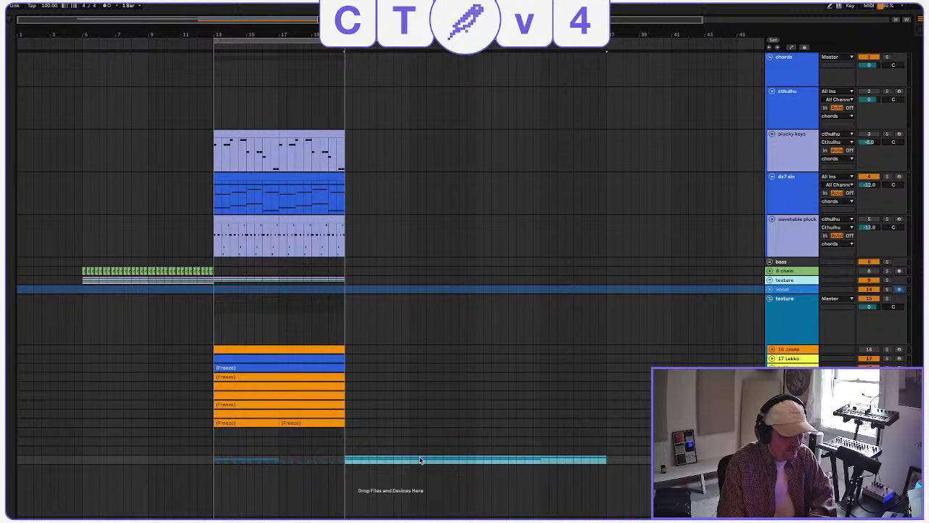
left_click(216, 463)
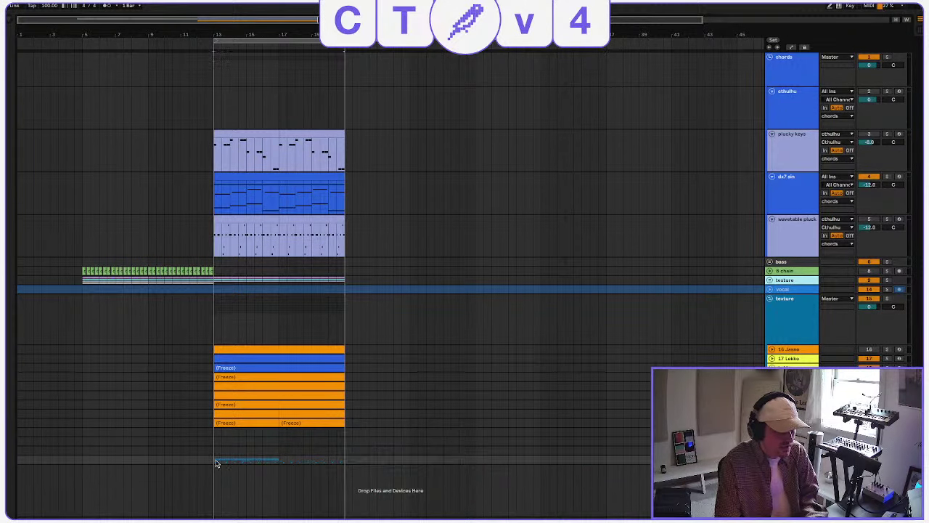
Collapse the texture group and fold the cthulhu, plucky keys, dx7 sin and wavetable pluck tracks.
left_click_drag(213, 341, 347, 461)
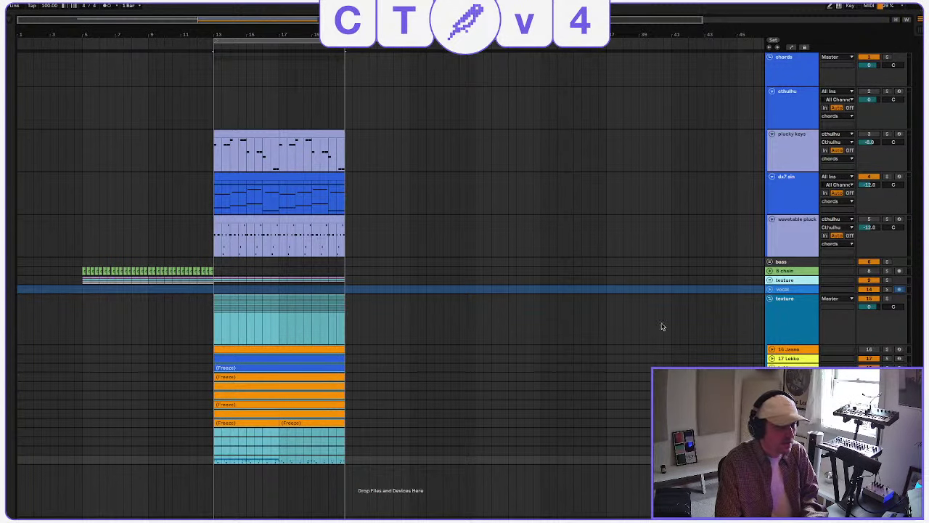
left_click(770, 299)
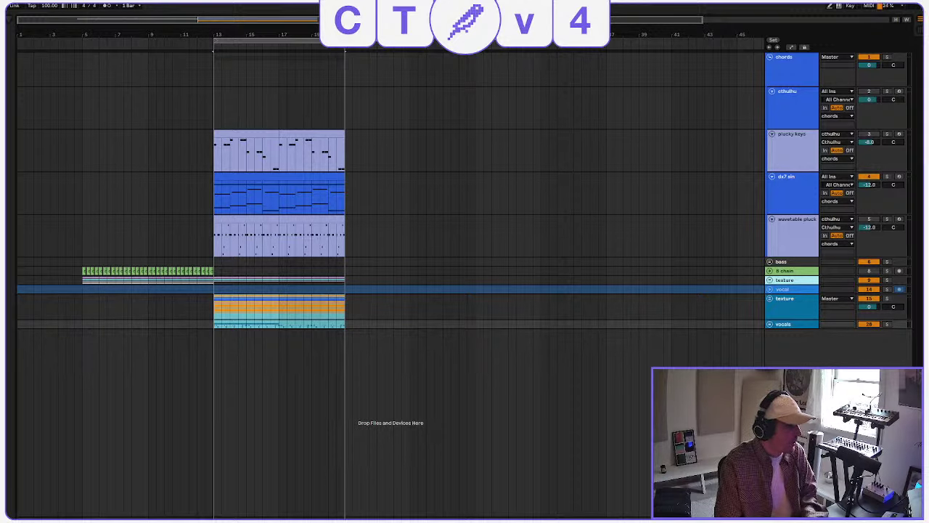
double_click(290, 176)
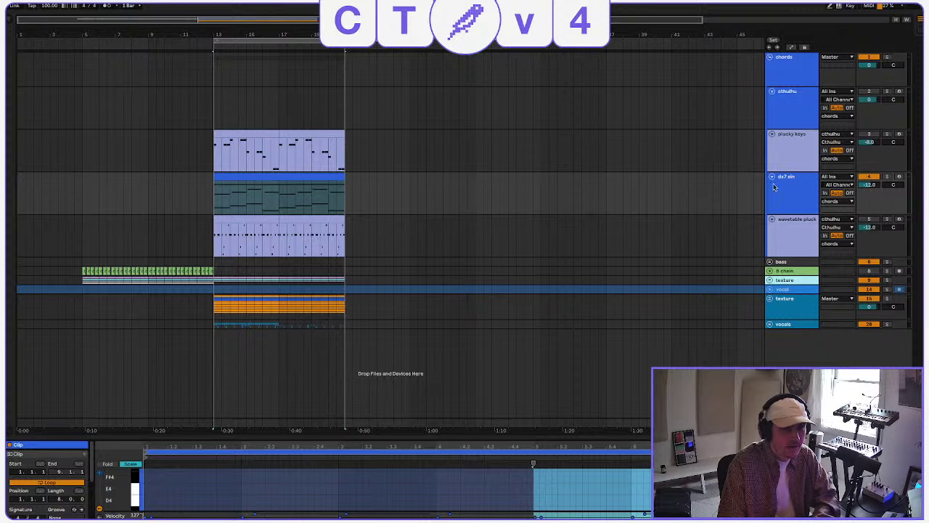
left_click(260, 178)
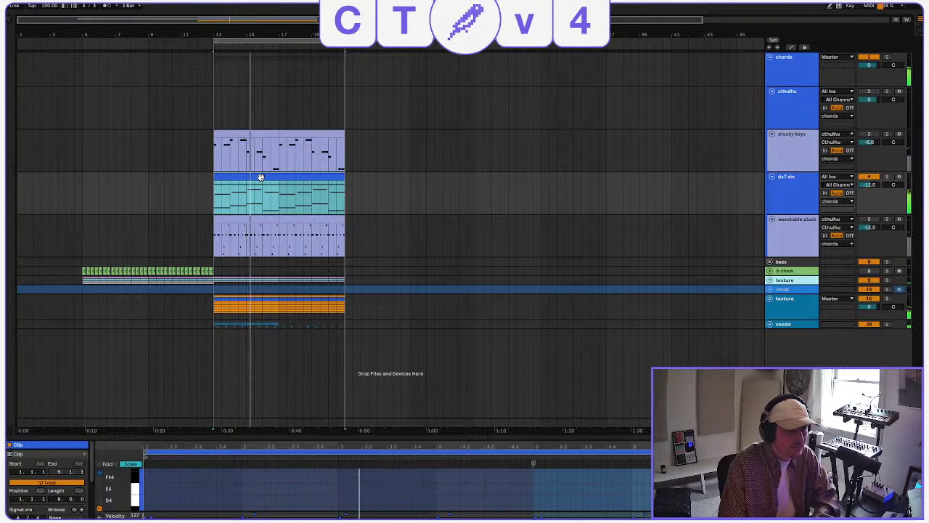
left_click(771, 177)
left_click(772, 190)
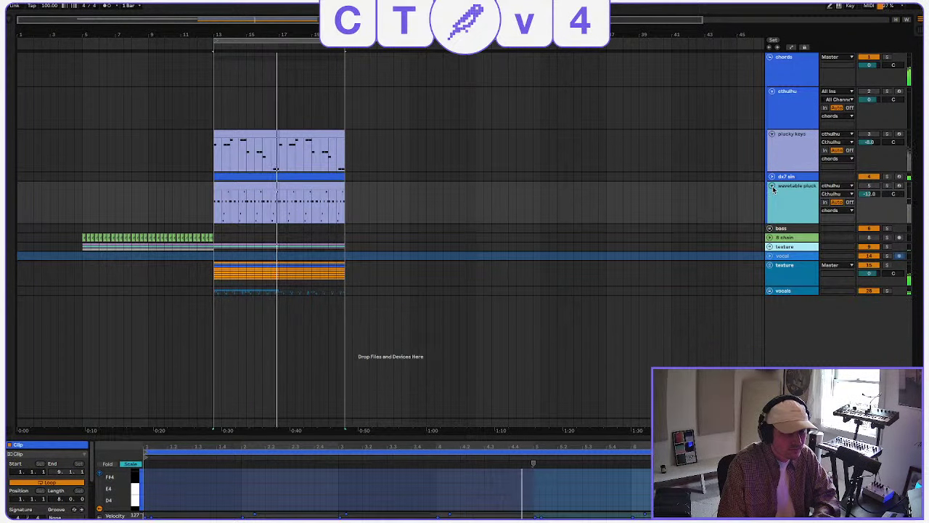
left_click(772, 186)
left_click(771, 134)
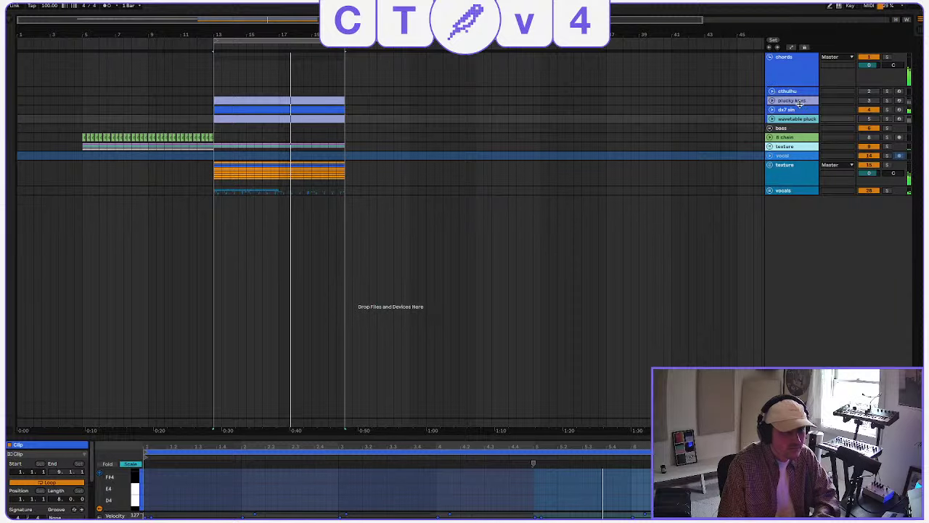
key("ctrl+z")
key("ctrl+z")
key("ctrl+z")
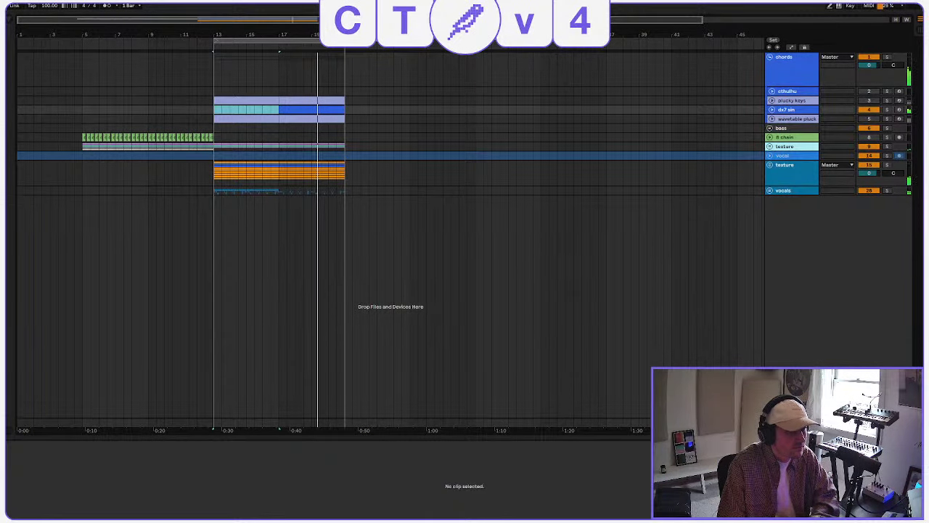
left_click(274, 101)
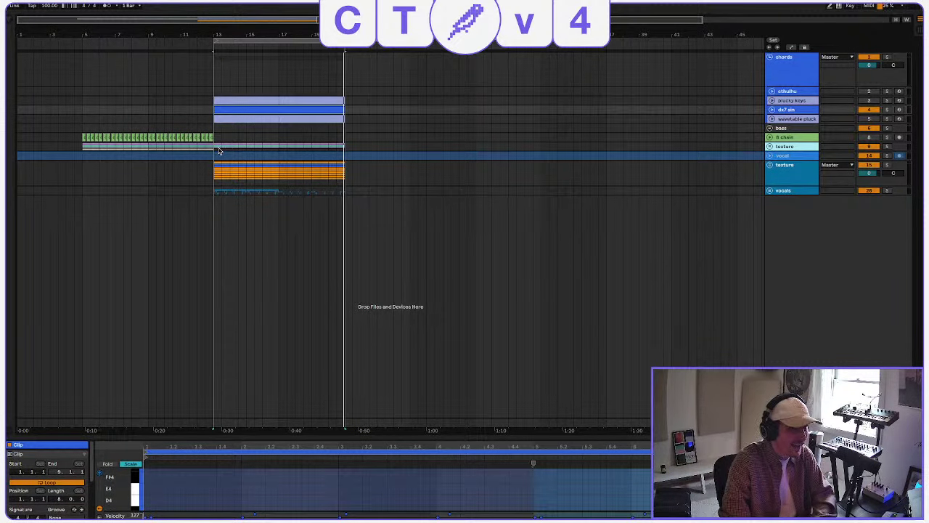
Unfold the dx7 sin track in the chords group and play the arrangement from bar 13.
left_click(229, 119)
left_click(238, 110)
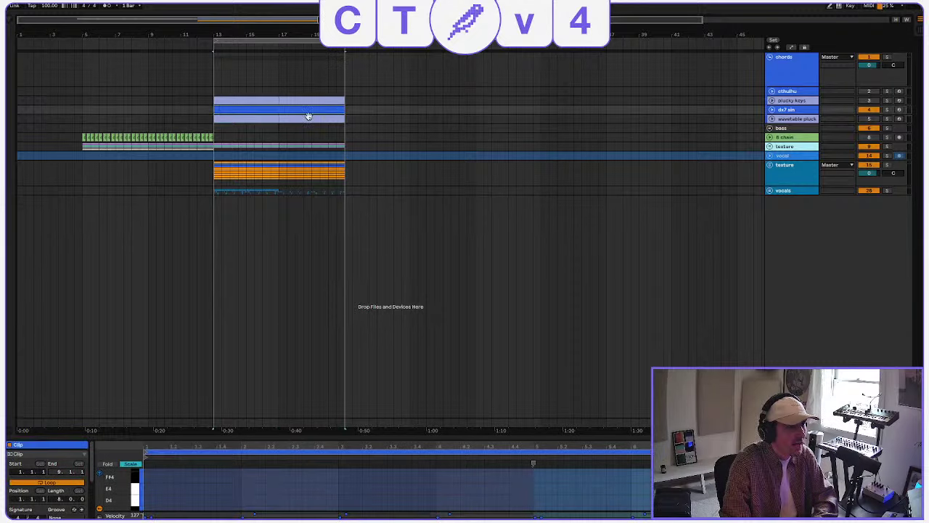
left_click(772, 110)
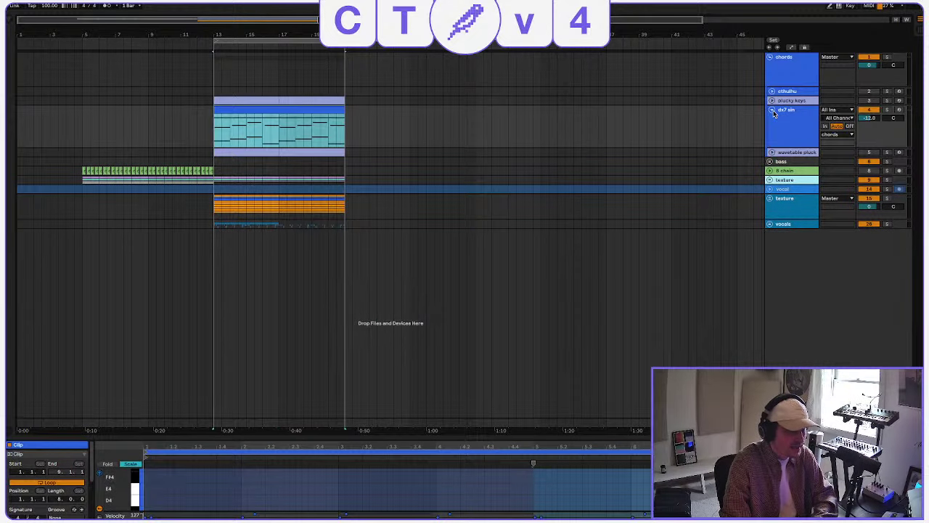
scroll(751, 122, "right", 1)
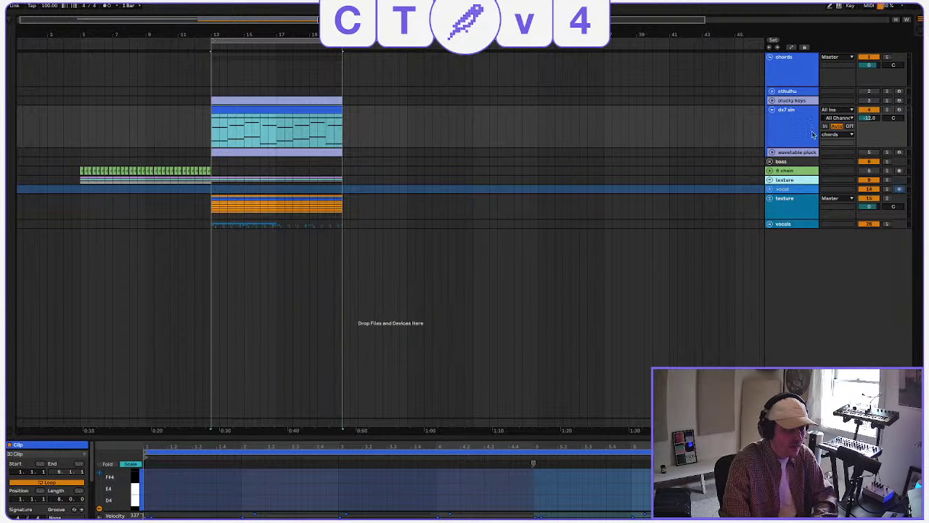
left_click(813, 134)
scroll(214, 150, "left", 1)
key("space")
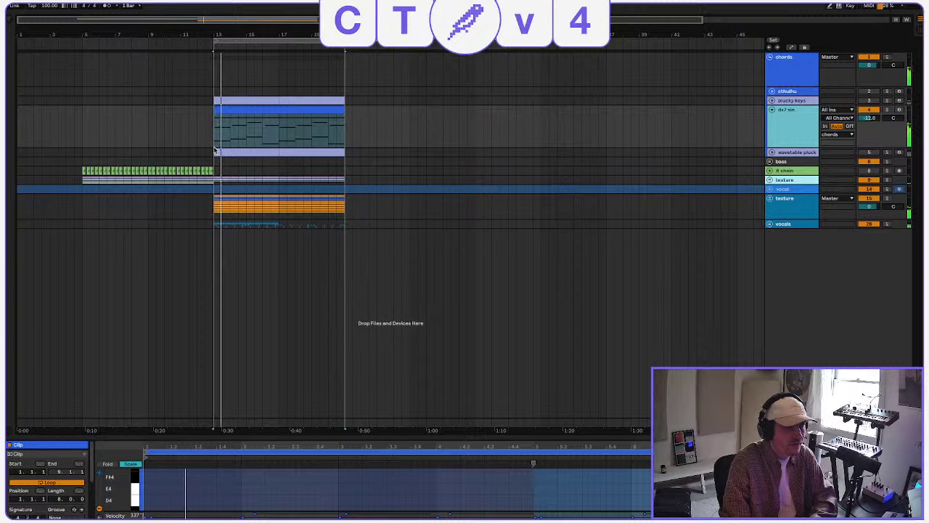
Mute the dx7 sin track and return to bar 13 to check the remaining textures and vocals.
left_click(253, 109)
scroll(254, 109, "right", 1)
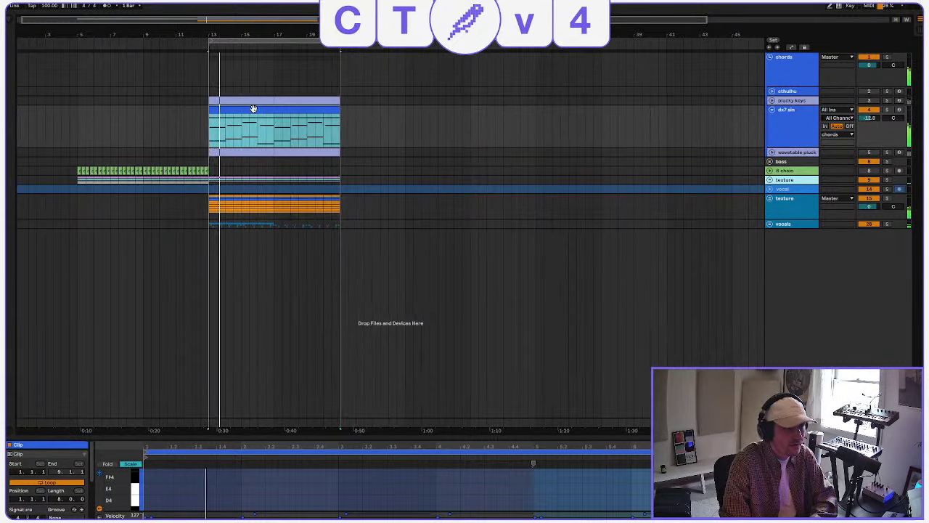
left_click(797, 134)
left_click(243, 111)
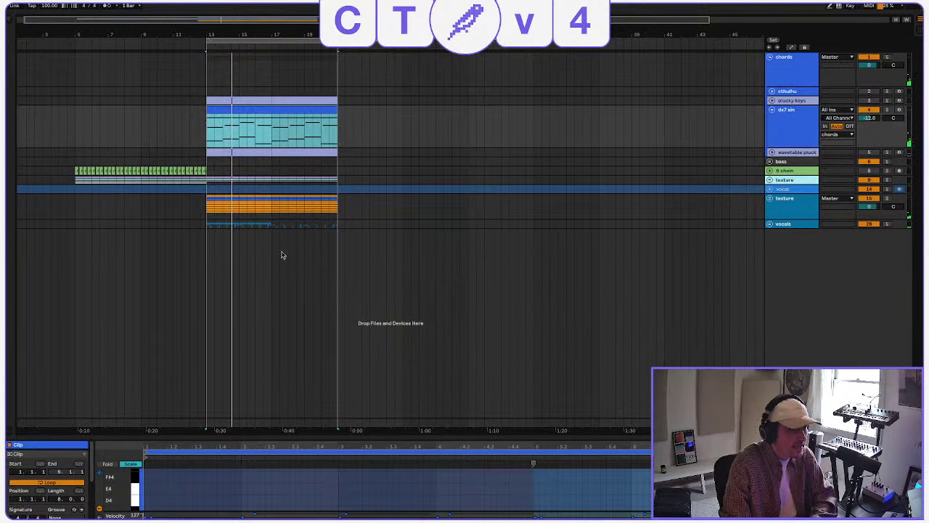
left_click(872, 109)
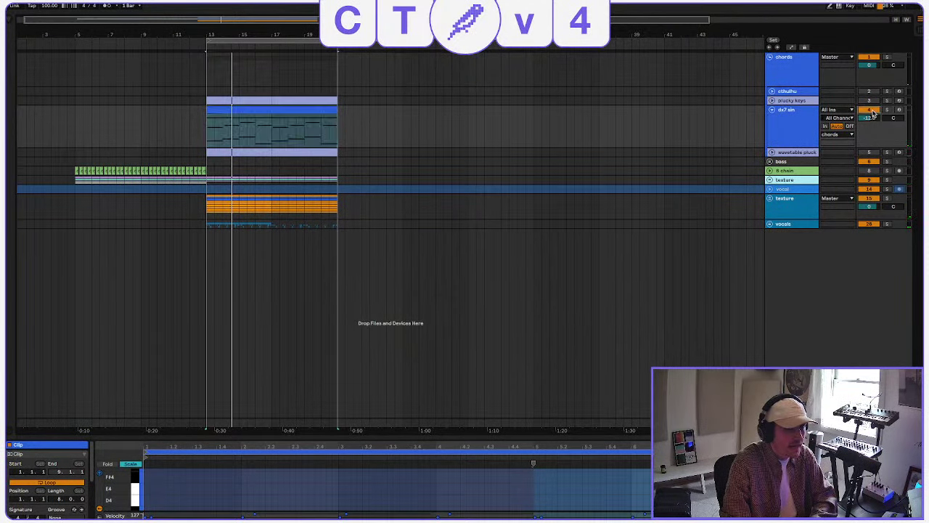
left_click(206, 212)
key("space")
Insert a new audio track between the lower texture group and the vocals group.
left_click(793, 216)
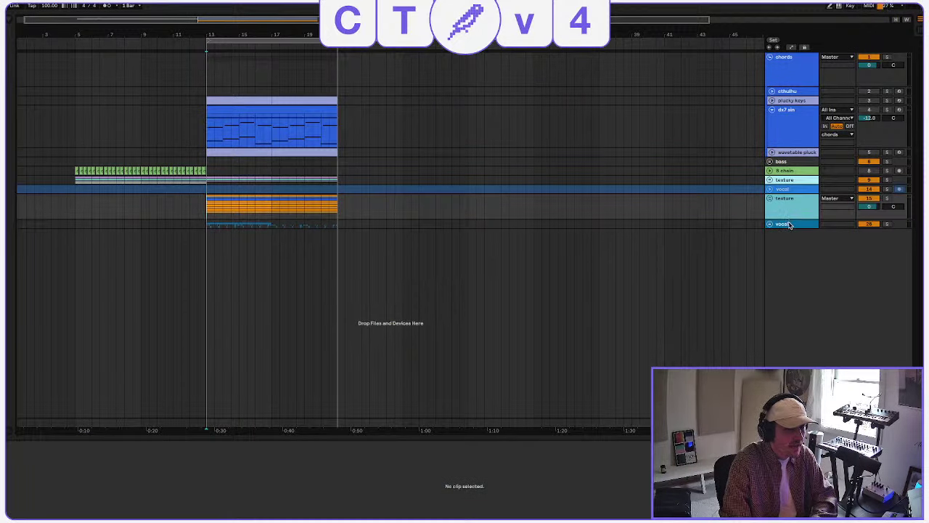
left_click(789, 223)
left_click(770, 198)
left_click(770, 198)
left_click(798, 217)
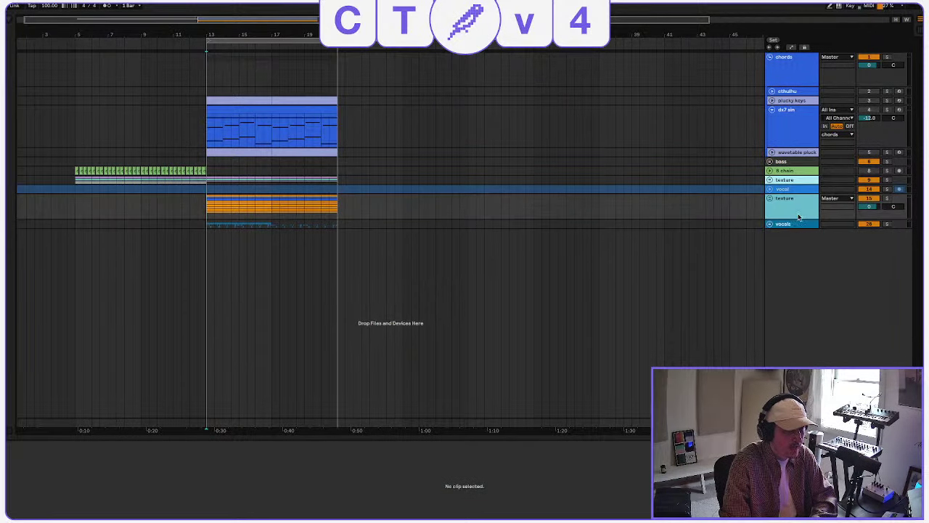
left_click(93, 0)
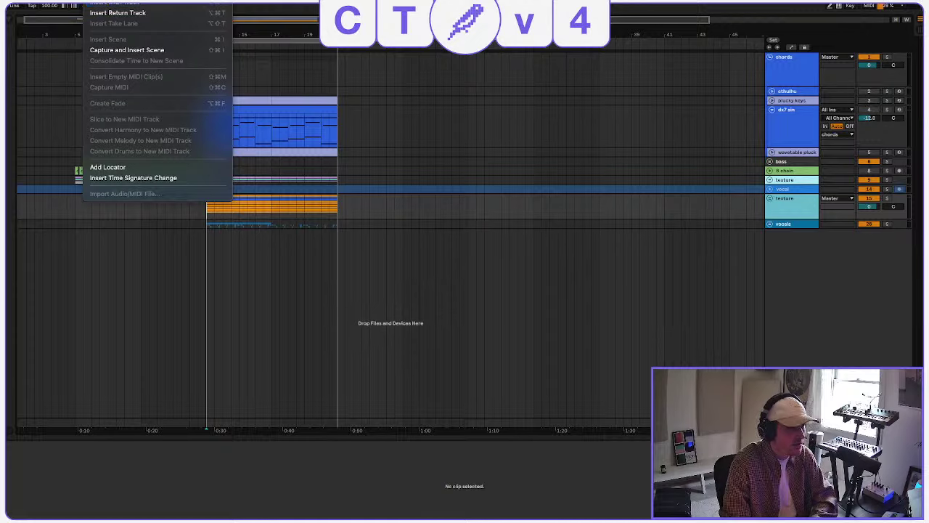
left_click(116, 2)
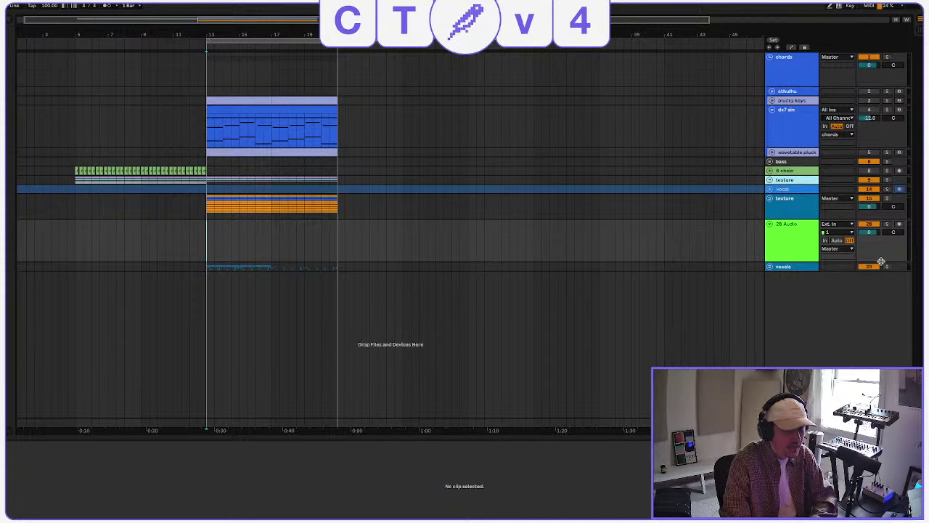
Set the new audio track's input to Resampling, arm it, and record the section from bar 13 to bar 21.
left_click(834, 224)
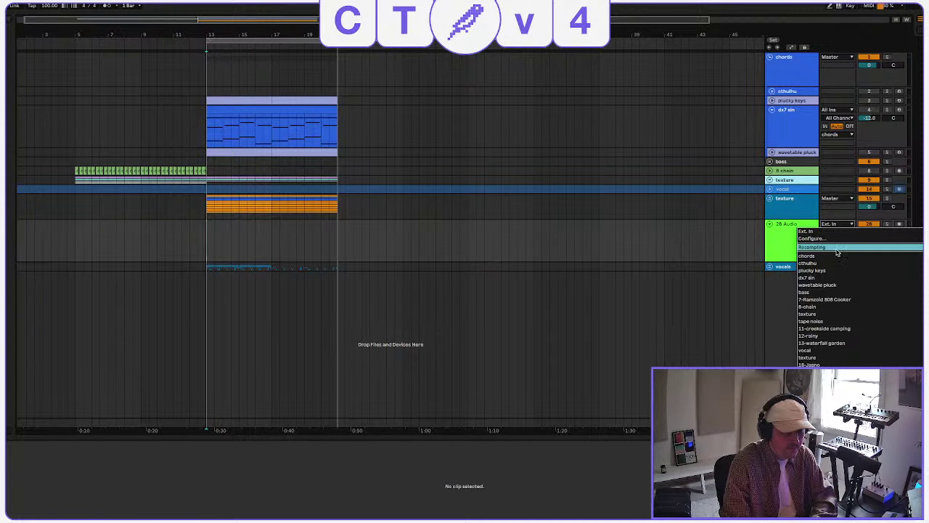
left_click(832, 247)
left_click(899, 224)
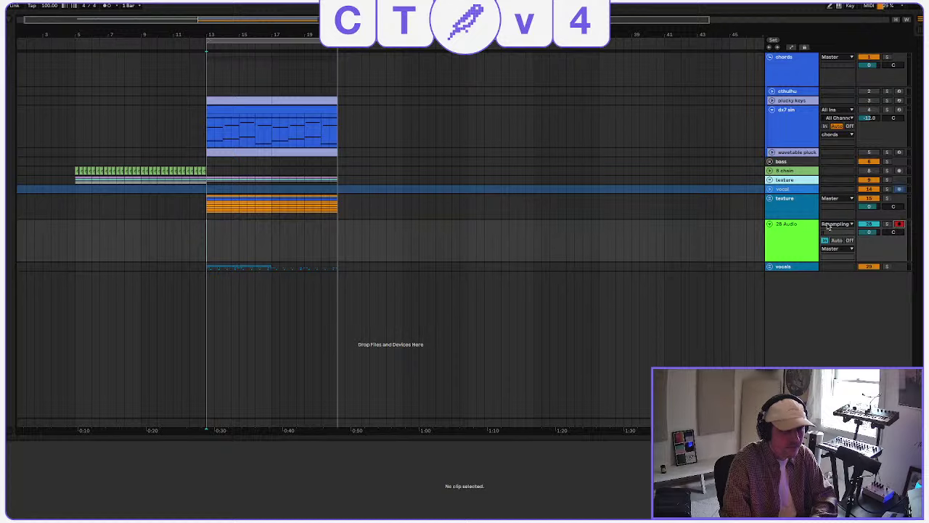
key("F9")
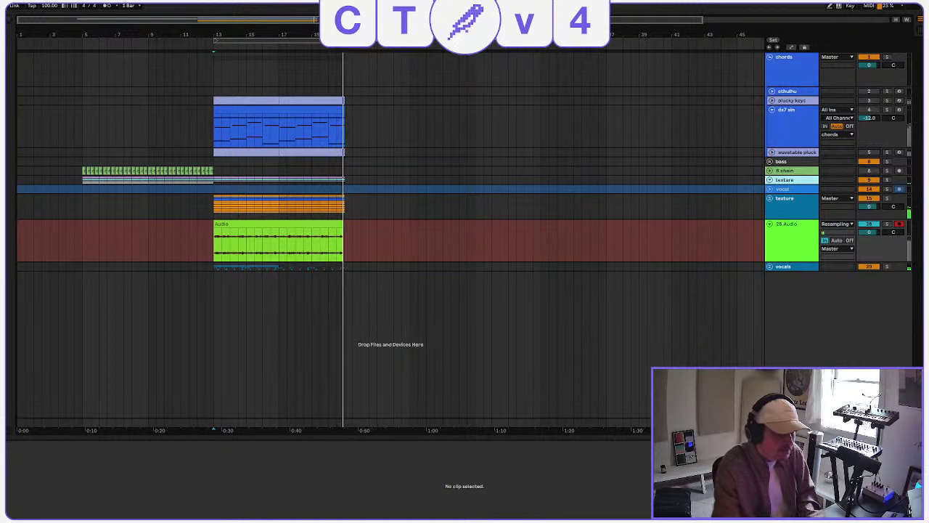
key("space")
Move the resampled clip to bar 21, trim it to eight bars, and disarm its track with monitoring off.
left_click_drag(293, 225, 450, 234)
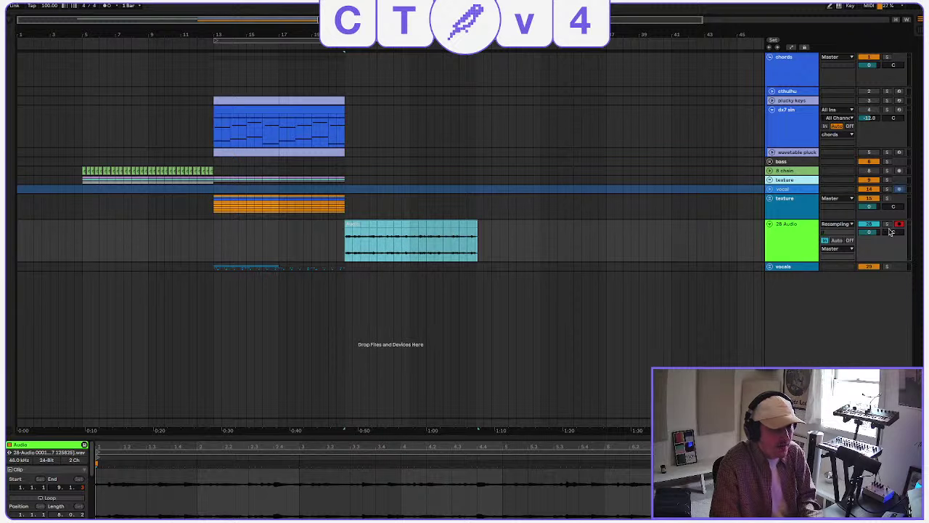
left_click(849, 240)
left_click(898, 225)
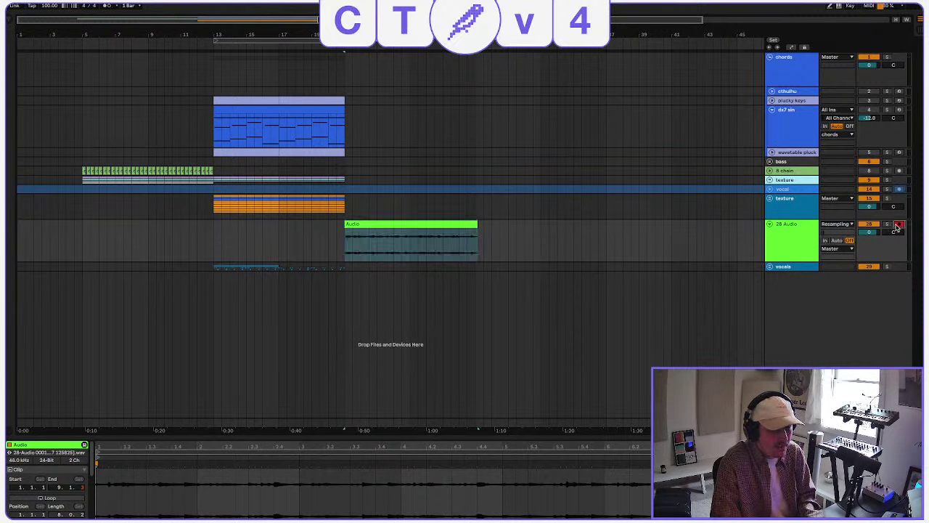
left_click(898, 226)
left_click_drag(475, 226, 472, 227)
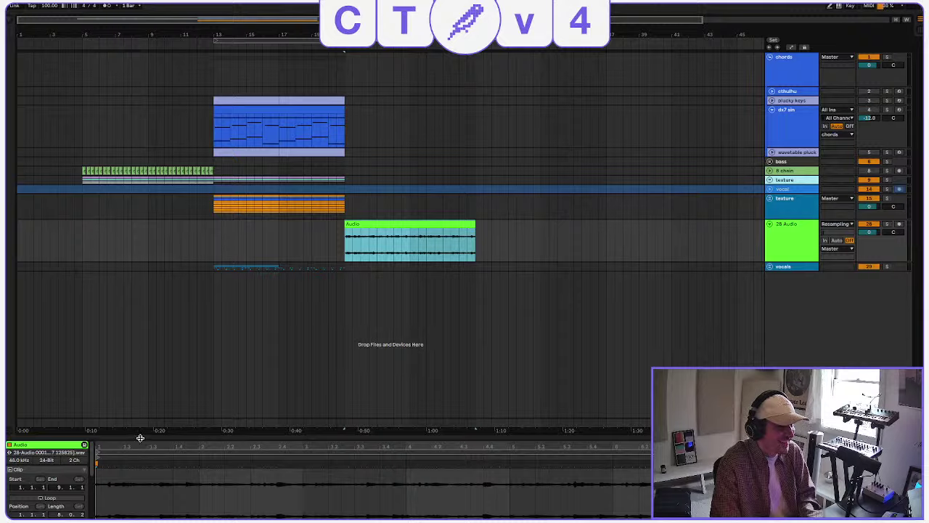
Transpose the resampled clip to -4 semitones while auditioning it in an enlarged clip view, and shrink the view again.
left_click_drag(140, 437, 128, 144)
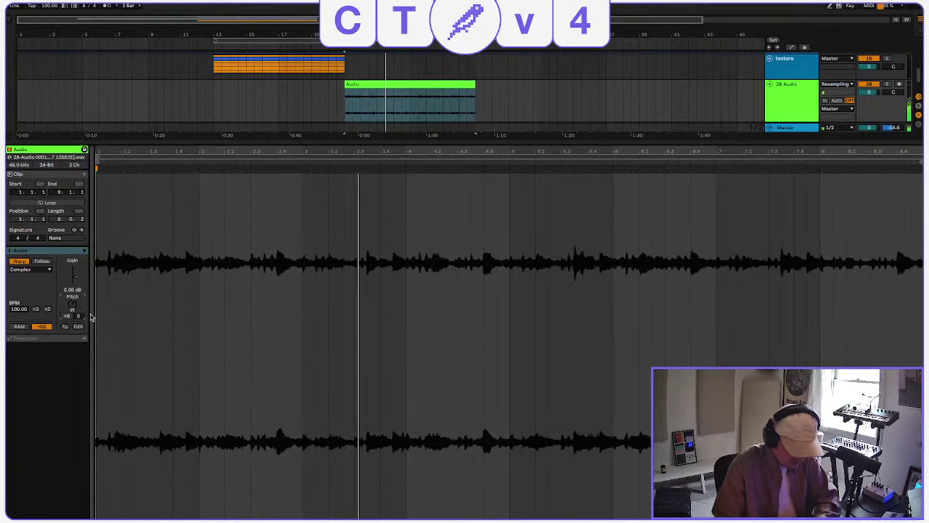
key("space")
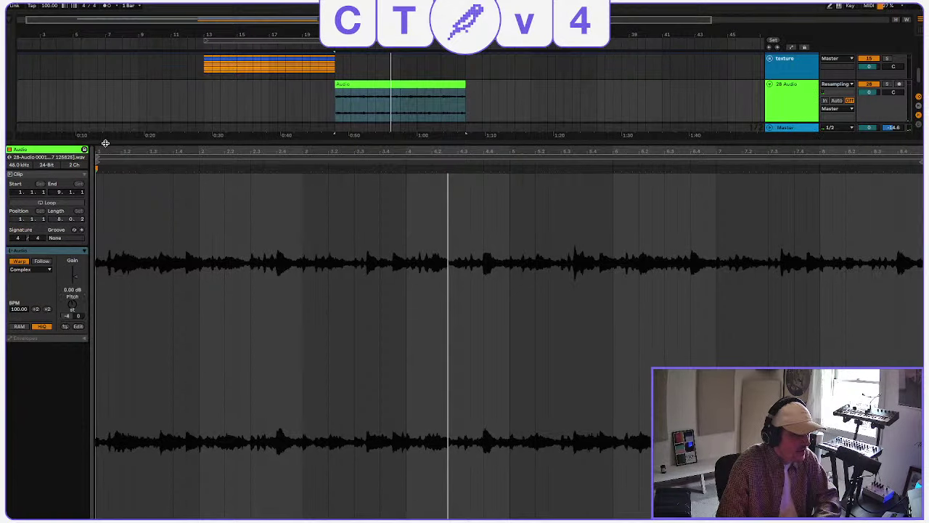
left_click_drag(105, 143, 178, 317)
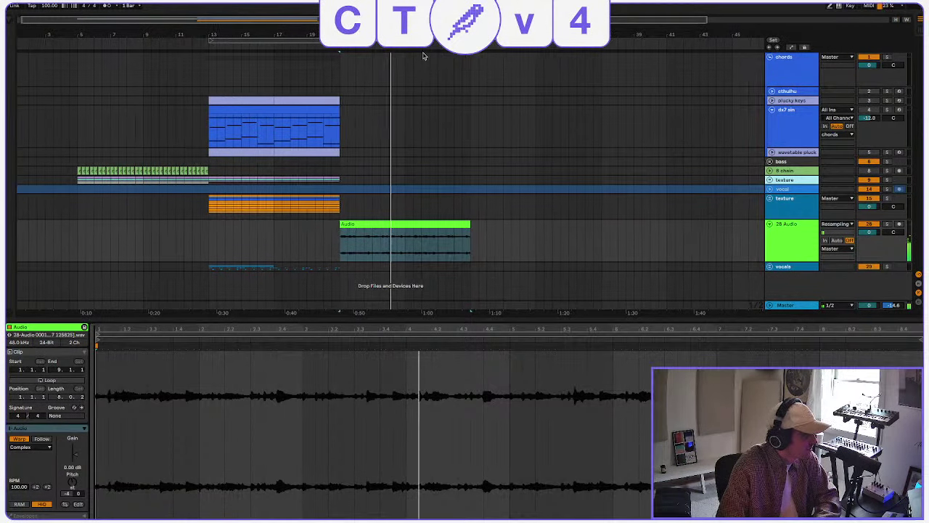
Insert a MIDI track below the resampled audio track and open the browser.
left_click(410, 223)
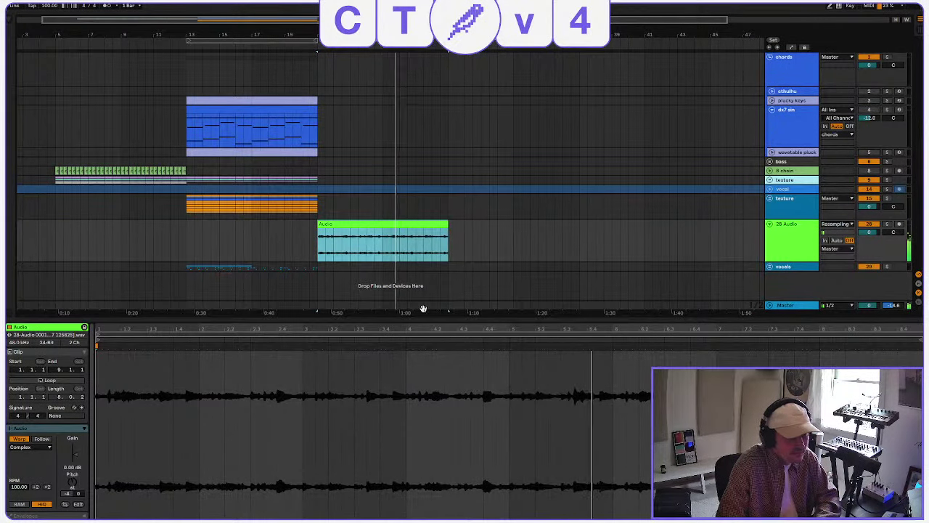
left_click(103, 2)
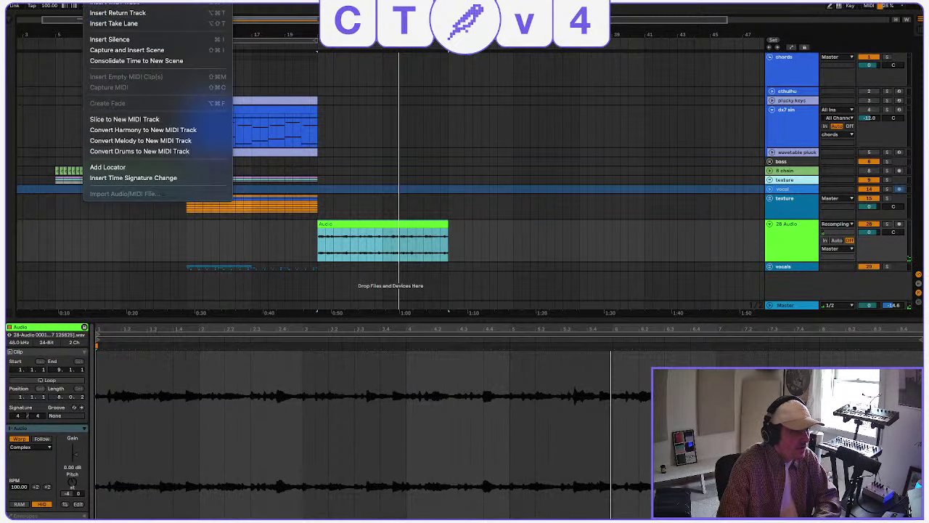
key("Escape")
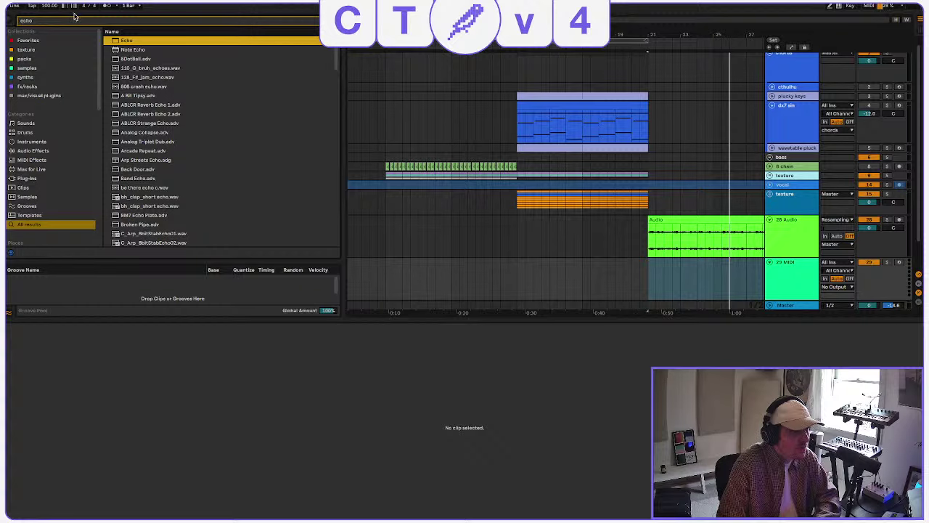
left_click(69, 19)
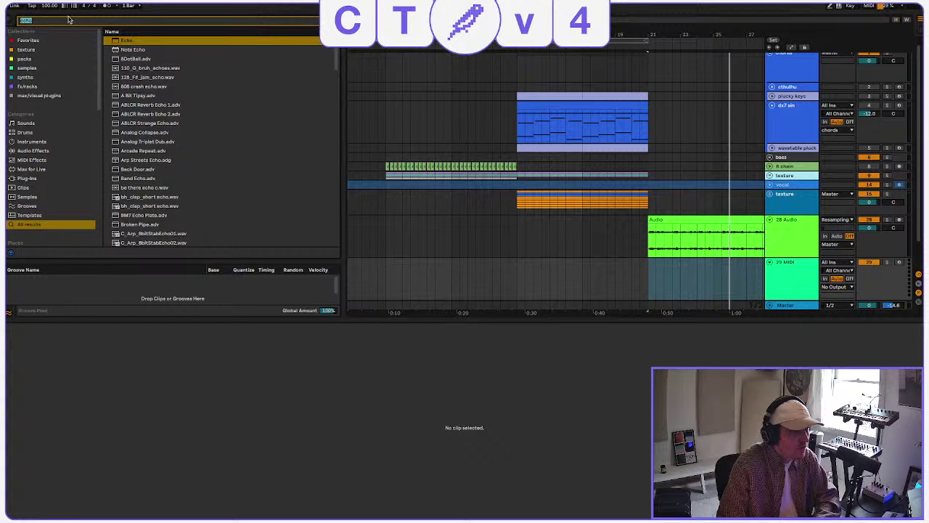
left_click(790, 239)
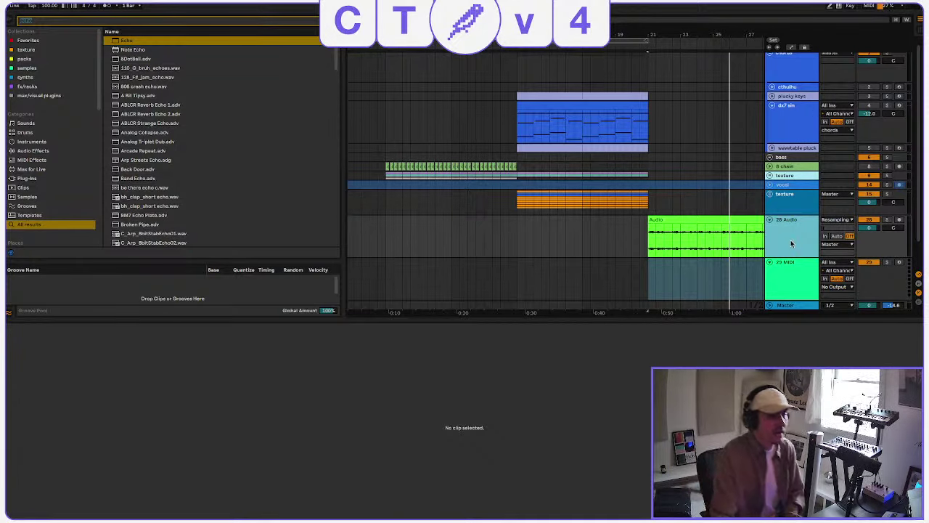
Consolidate the eight-bar resampled clip at bar 21 into a new audio file.
left_click(727, 220)
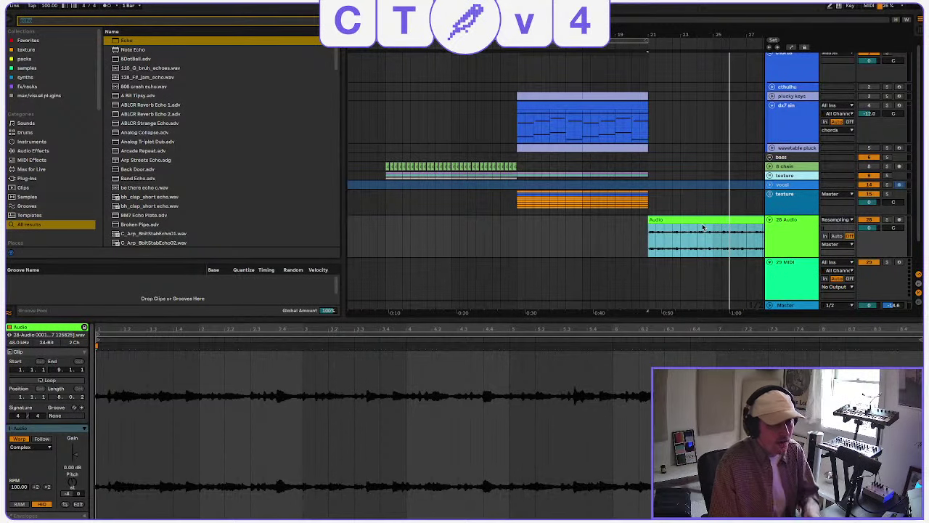
key("space")
key("r")
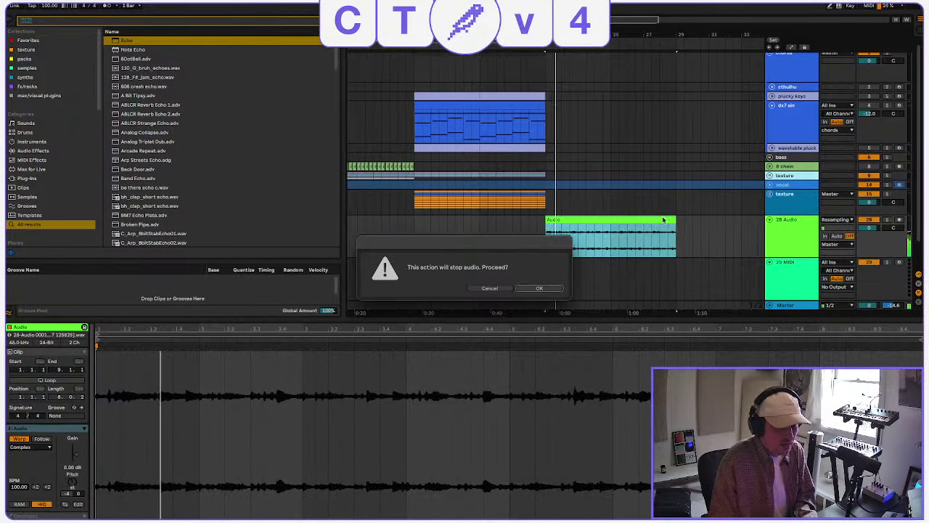
left_click(535, 288)
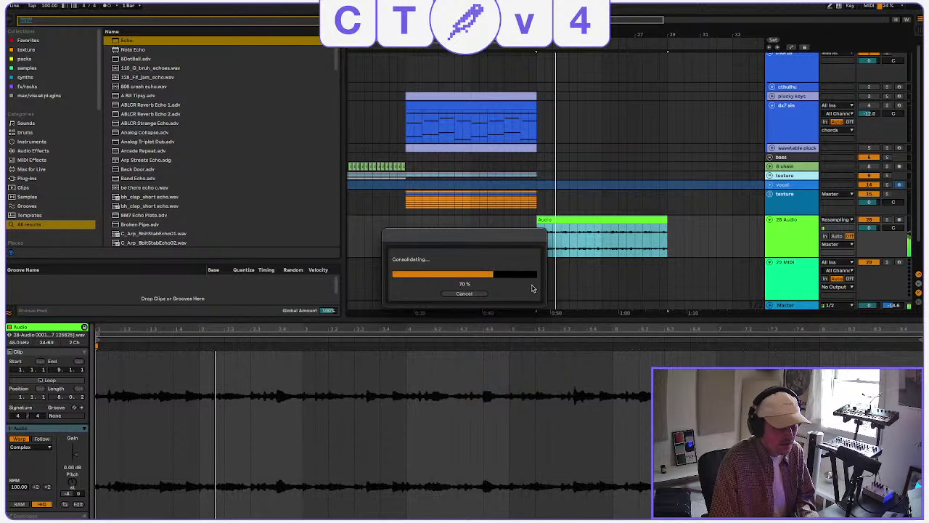
Insert another MIDI track below the resampled audio track and search the browser for "granulator".
left_click(101, 2)
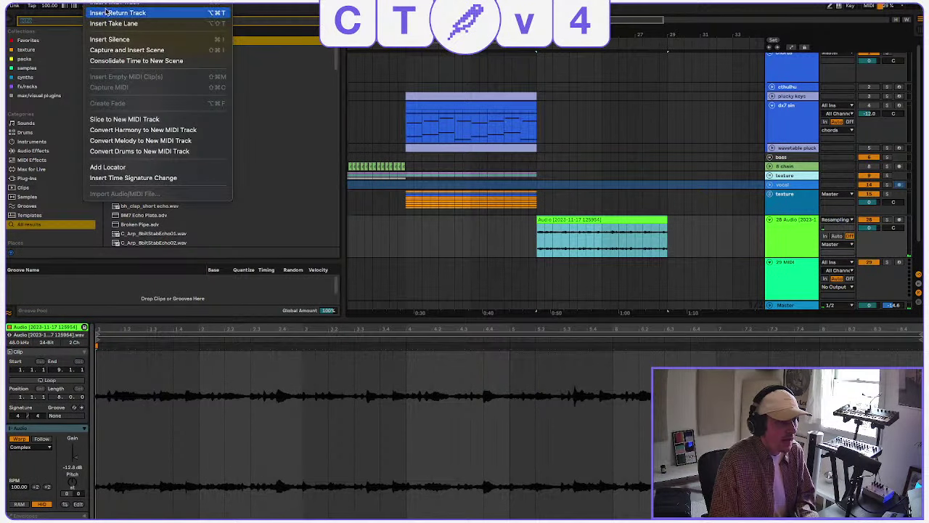
left_click(70, 23)
type("granul")
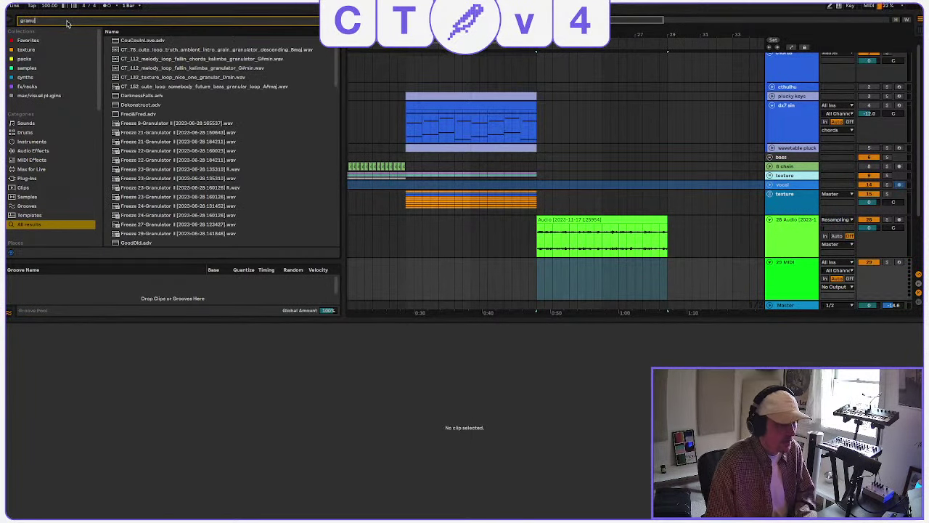
type("ator")
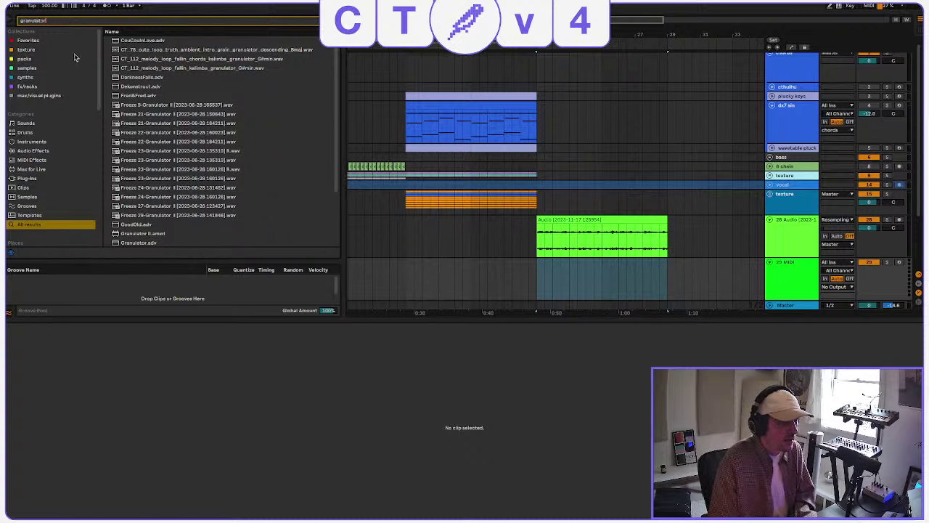
Load Granulator II.amxd onto the newly inserted MIDI track.
scroll(214, 198, "down", 3)
left_click(152, 160)
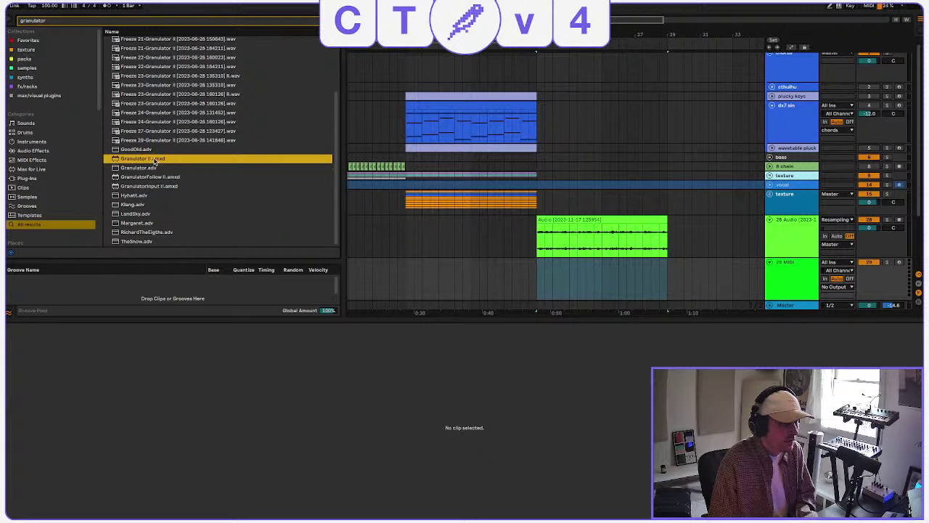
left_click_drag(155, 161, 561, 274)
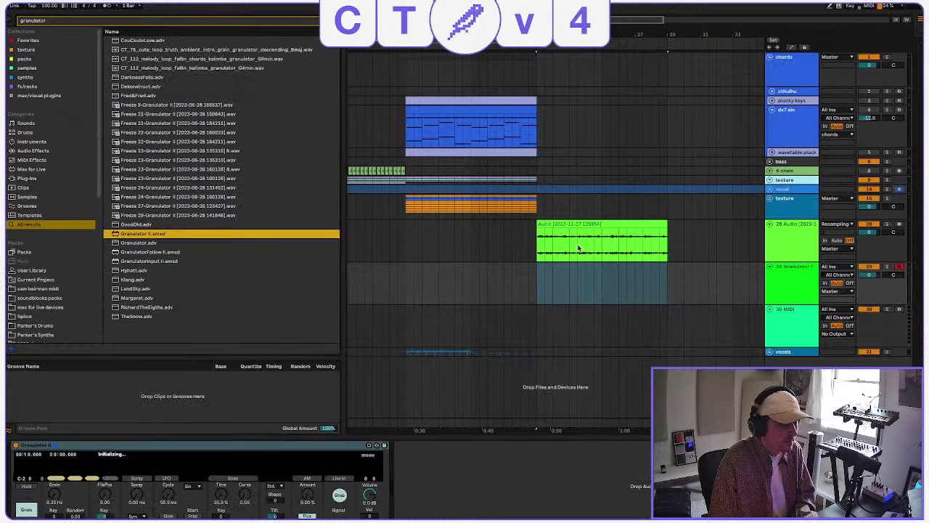
Play the resampled clip and raise the song tempo to 117 BPM.
left_click(579, 231)
key("space")
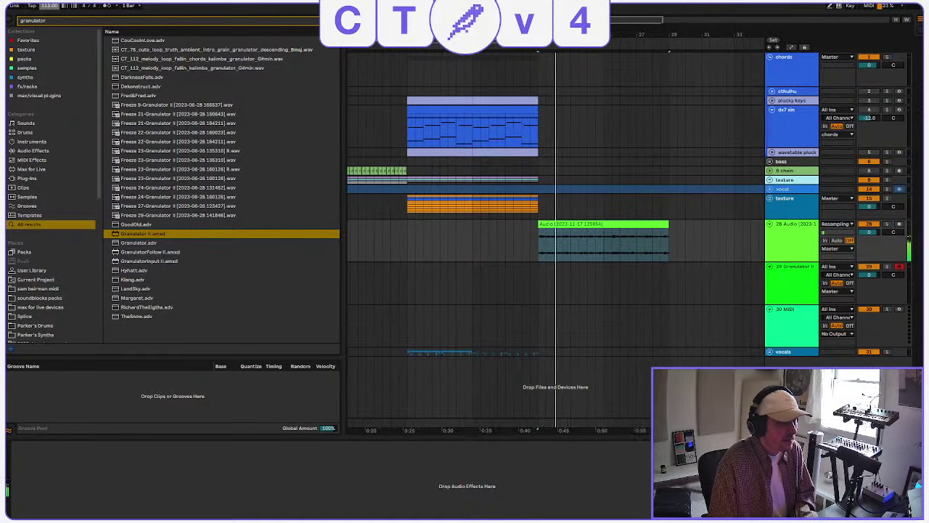
left_click_drag(51, 8, 52, 4)
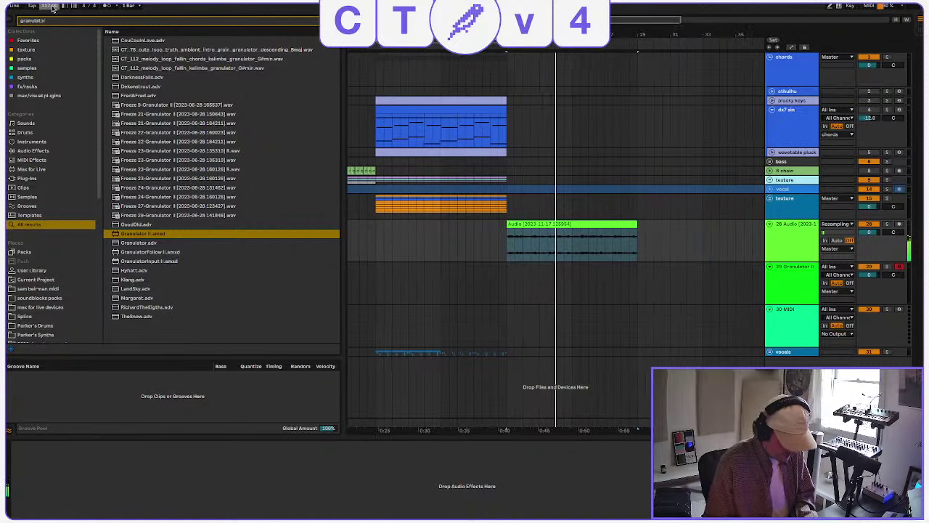
Load the resampled audio clip into Granulator II as its grain source.
left_click(540, 219)
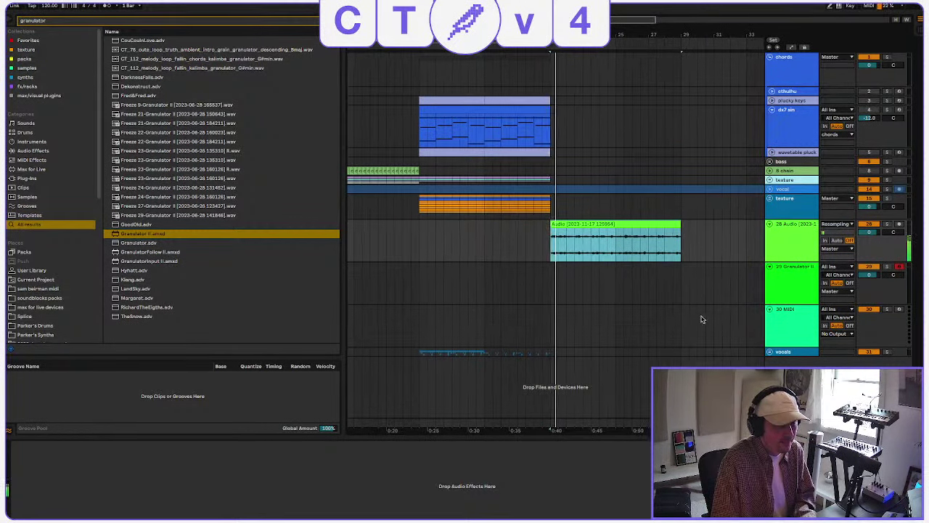
left_click(717, 274)
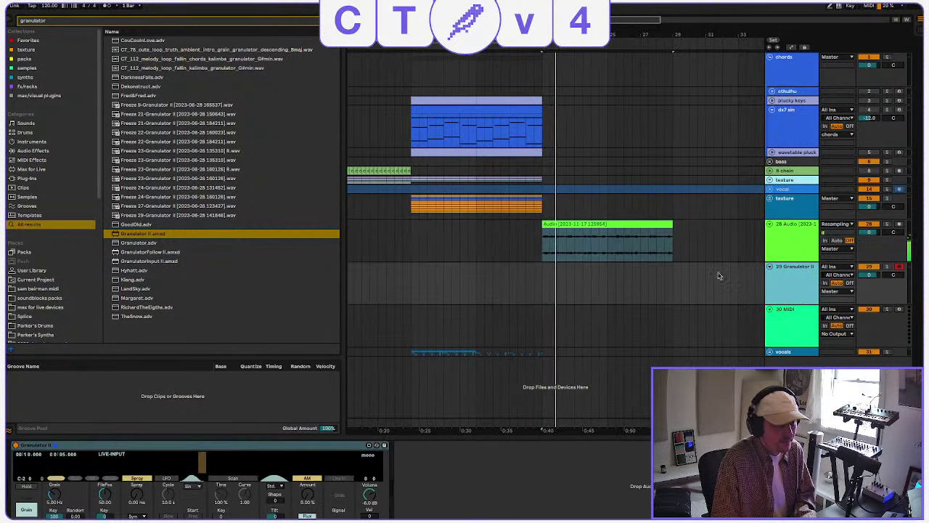
left_click(598, 225)
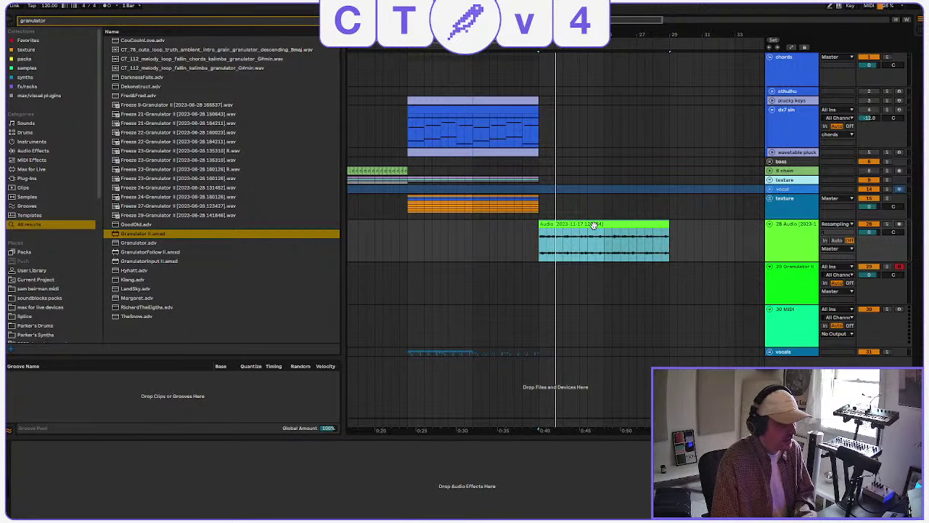
left_click(581, 272)
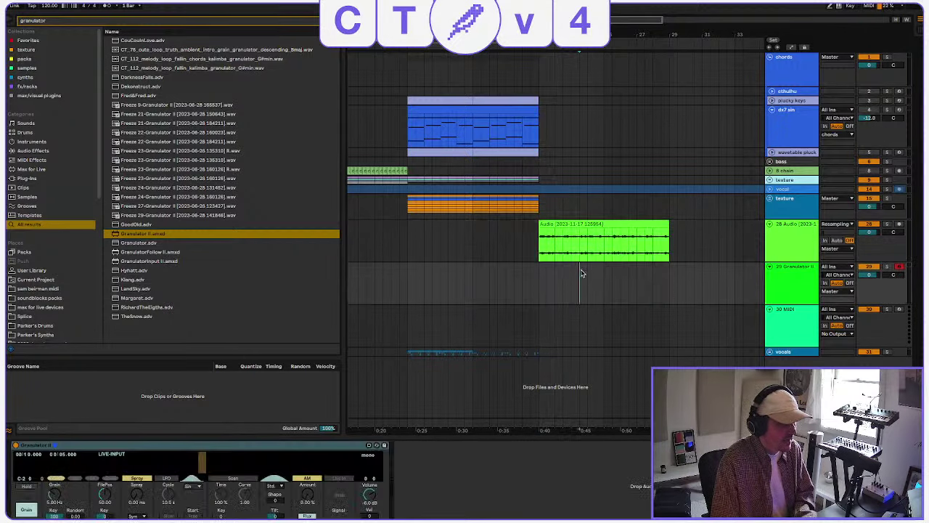
left_click(599, 225)
left_click_drag(114, 463, 115, 463)
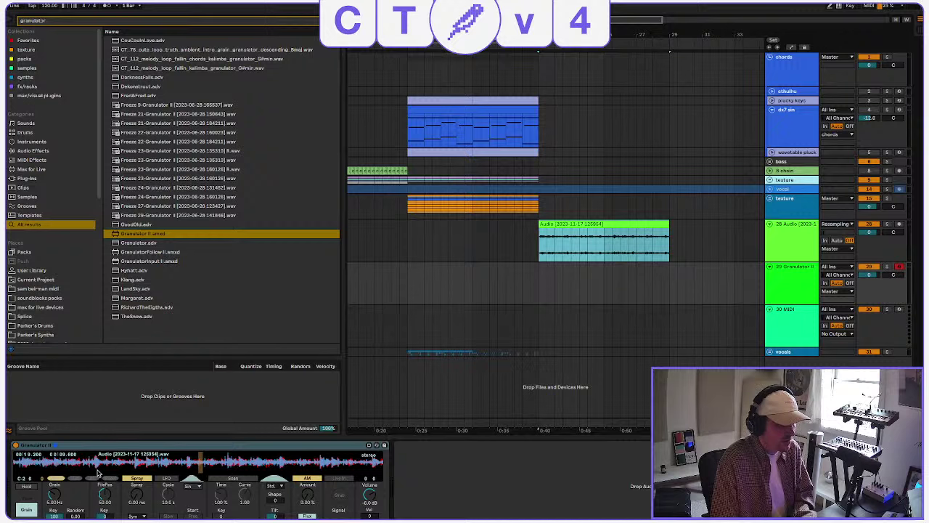
Create an eight-bar MIDI clip under the resampled clip on the Granulator II track, turn its scale off and add a C3 note at its start.
left_click_drag(537, 283, 662, 293)
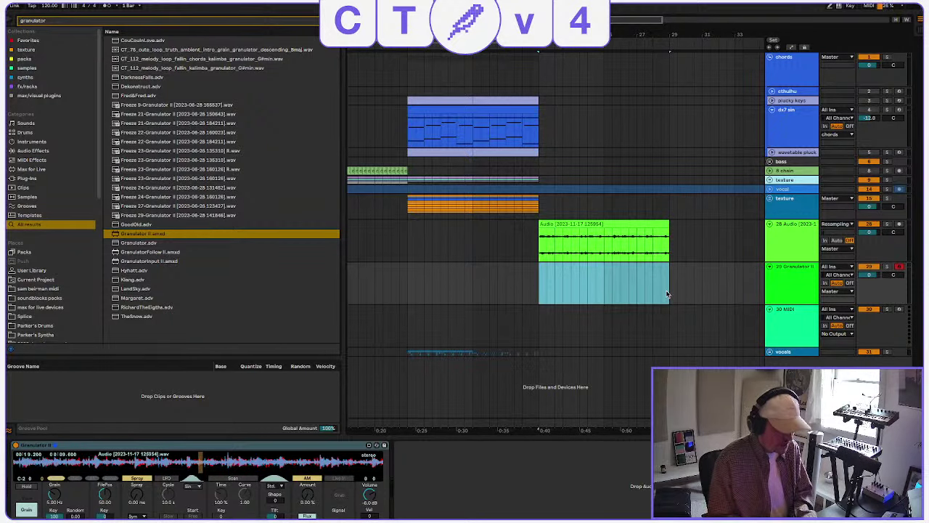
key("ctrl+shift+m")
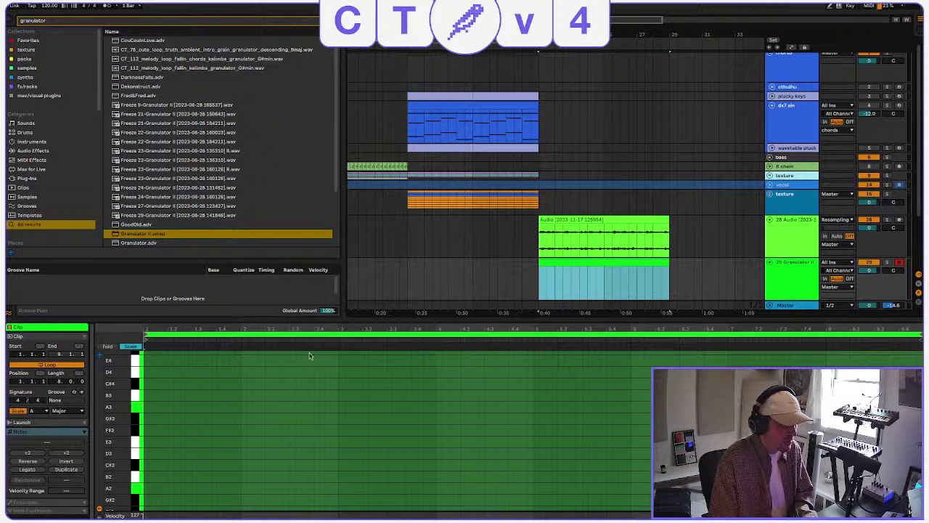
left_click(21, 411)
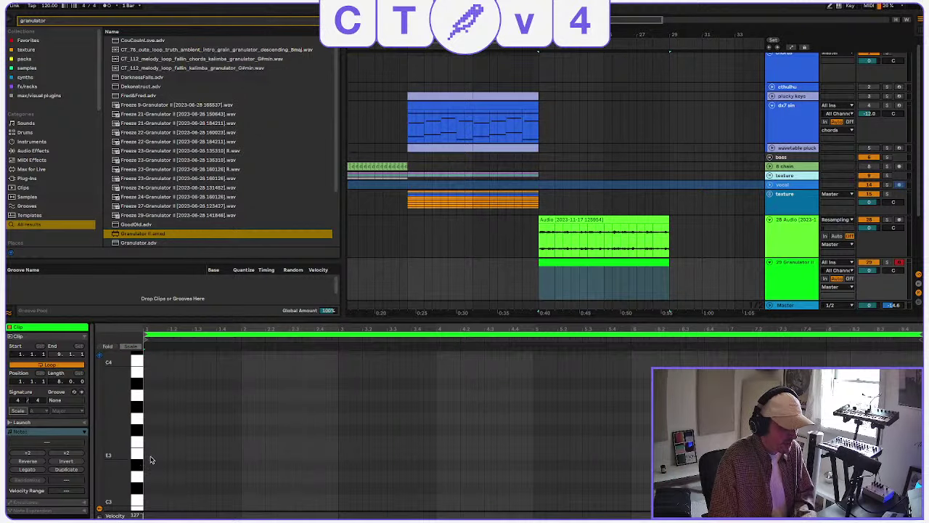
left_click(145, 500)
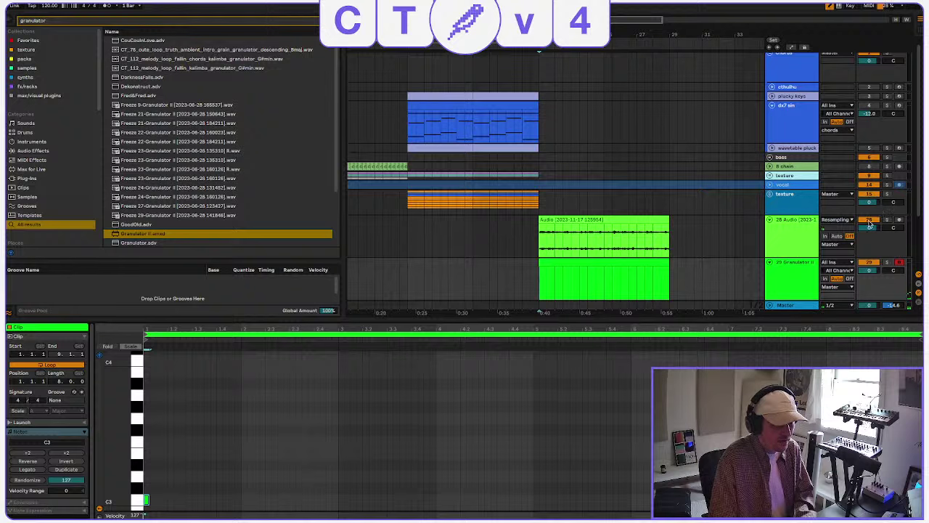
Lower the Granulator II volume to -18 dB.
key("shift+Tab")
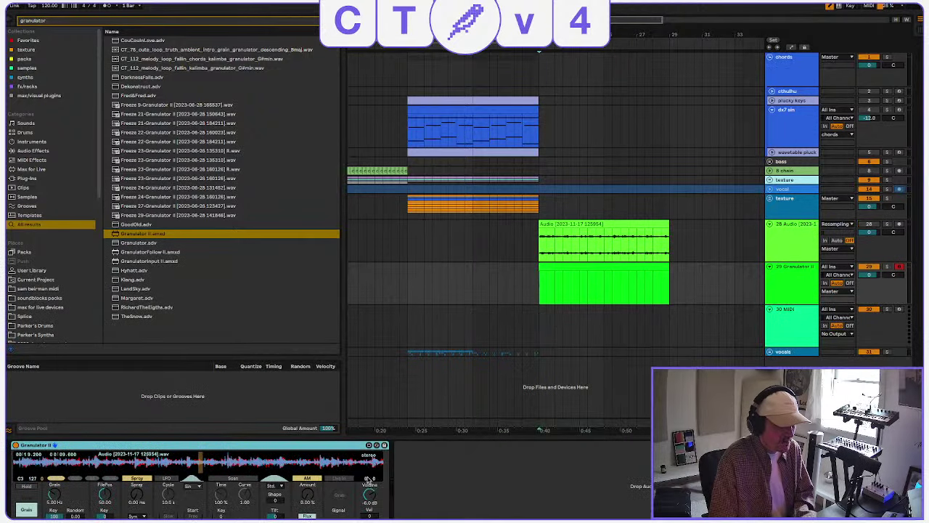
left_click_drag(372, 498, 372, 508)
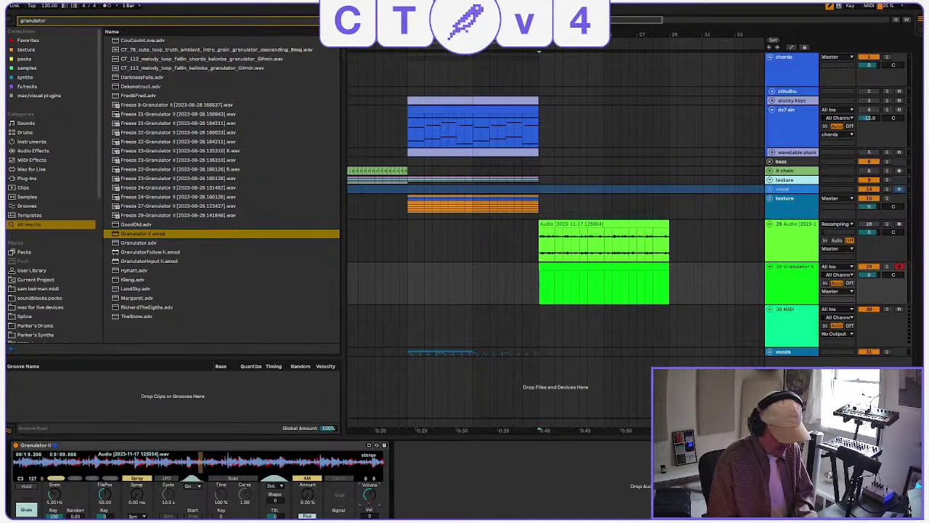
scroll(487, 421, "left", 1)
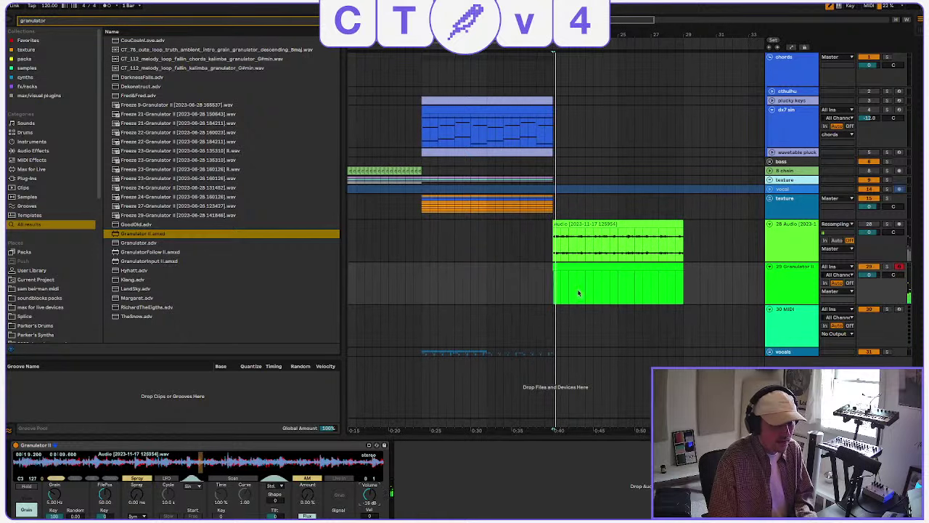
Extend the C3 note to one beat and duplicate it back to back across the eight-bar MIDI clip while listening to playback.
left_click(582, 264)
key("shift+Tab")
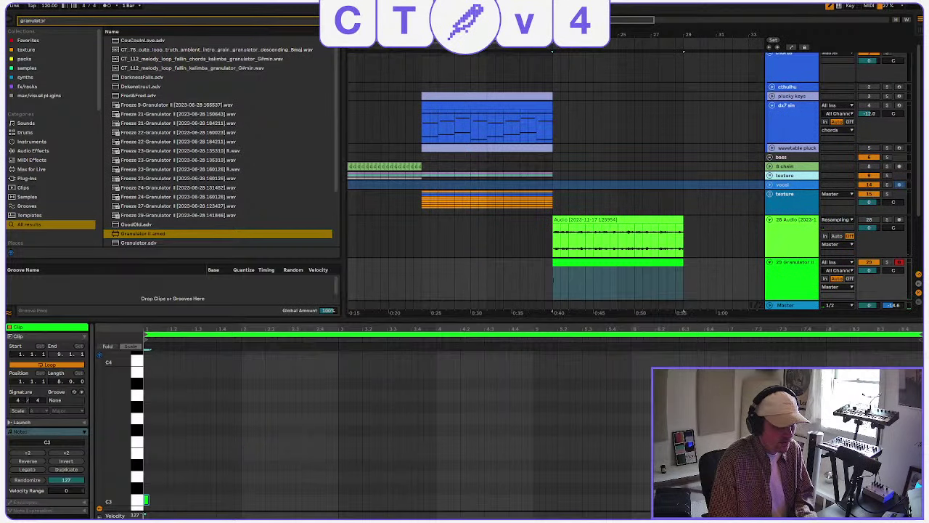
left_click_drag(147, 500, 166, 500)
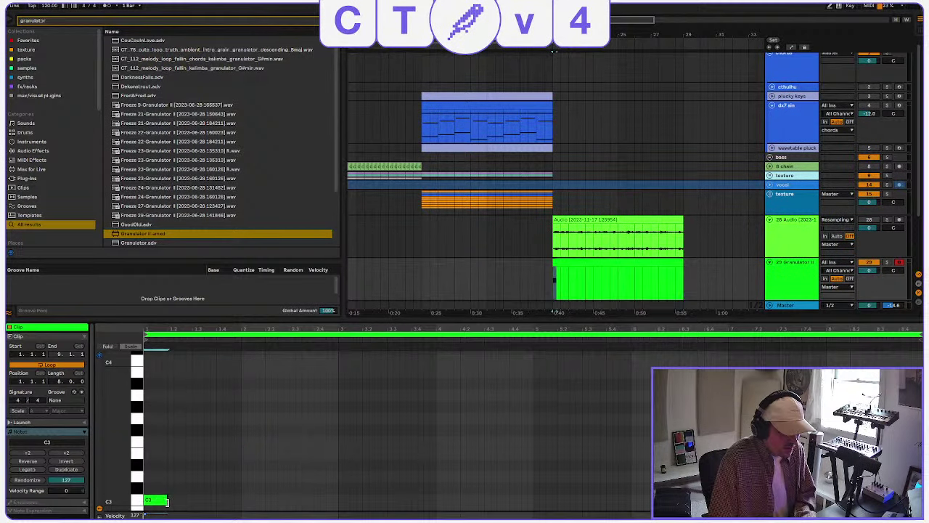
key("space")
key("ctrl+d")
key("ctrl+d")
key("ctrl+d")
key("ctrl+d")
key("ctrl+d")
key("ctrl+d")
key("ctrl+d")
key("ctrl+d")
key("ctrl+d")
key("ctrl+d")
key("ctrl+d")
key("ctrl+d")
key("ctrl+d")
key("ctrl+d")
key("ctrl+d")
key("ctrl+d")
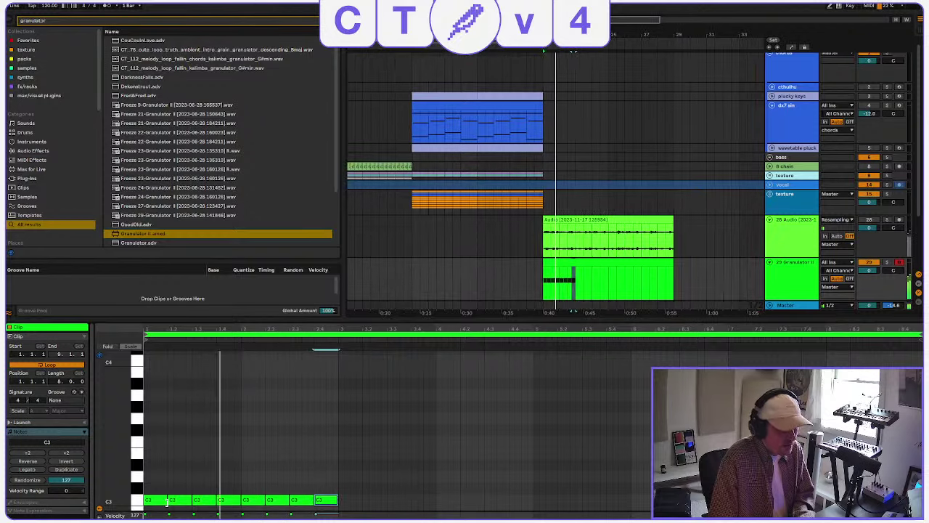
key("ctrl+d")
key("ctrl+d")
key("ctrl+d")
key("ctrl+d")
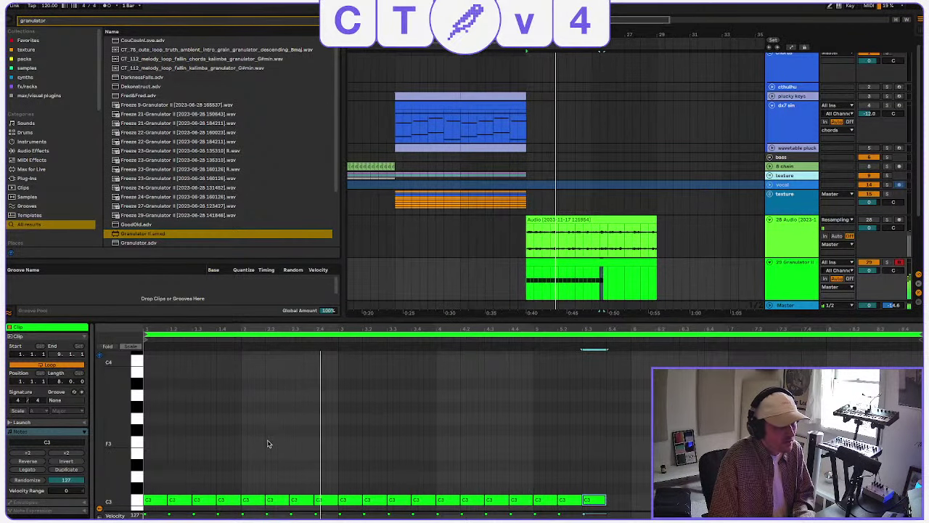
key("space")
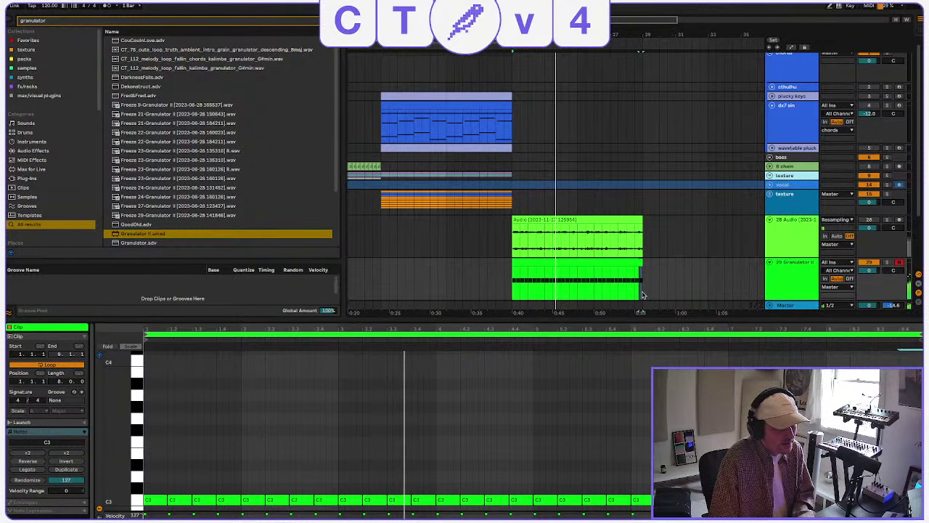
Record a varying sweep of Granulator II's FilePos as automation across the MIDI clip and show the automation lanes.
left_click(600, 261)
scroll(599, 264, "down", 3)
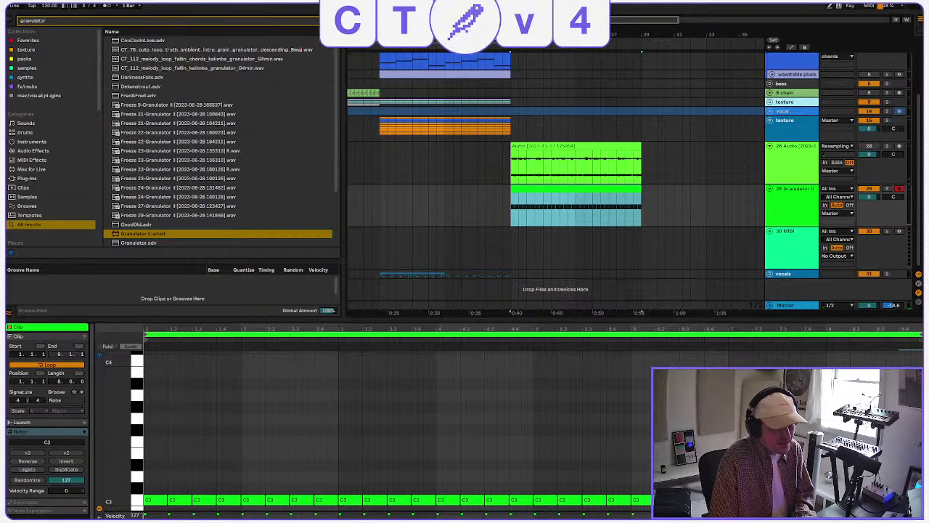
key("shift+Tab")
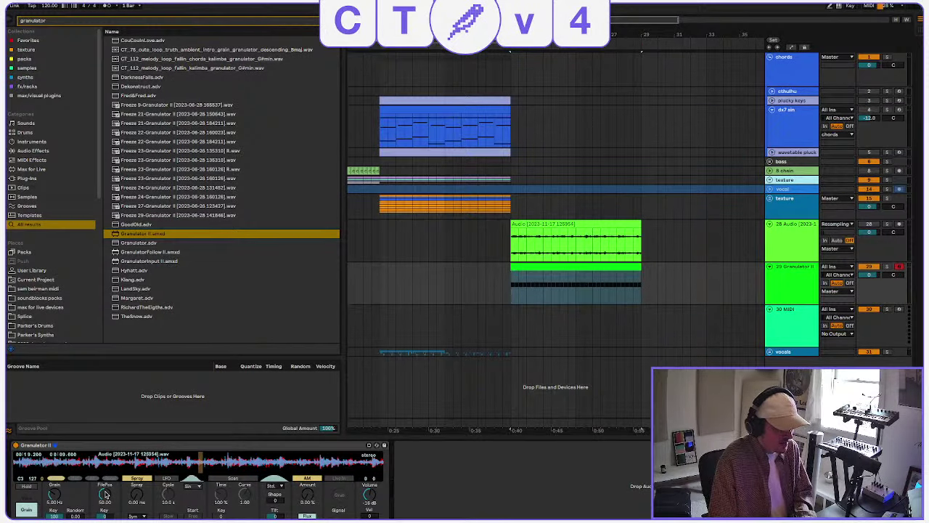
key("space")
mouse_move(105, 495)
left_mouse_down()
mouse_move(105, 519)
mouse_move(105, 482)
mouse_move(106, 504)
left_mouse_up()
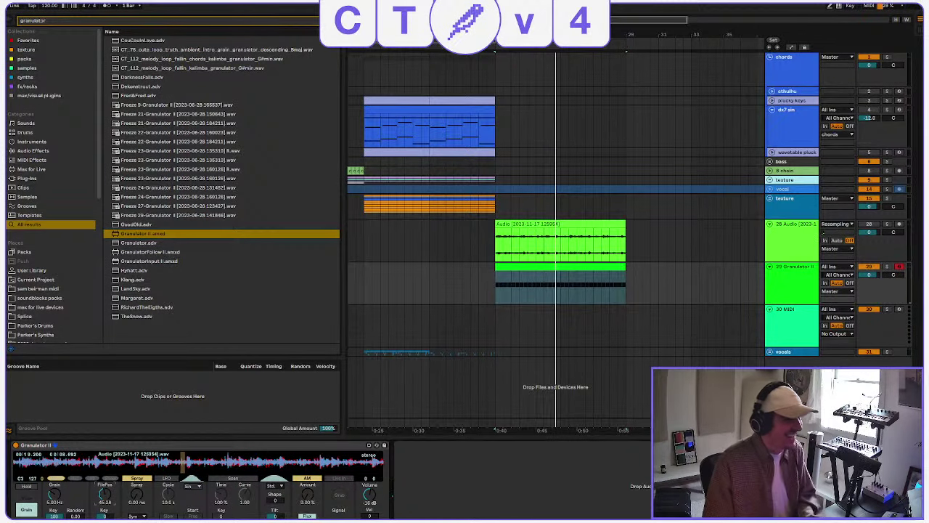
left_click_drag(109, 497, 105, 507)
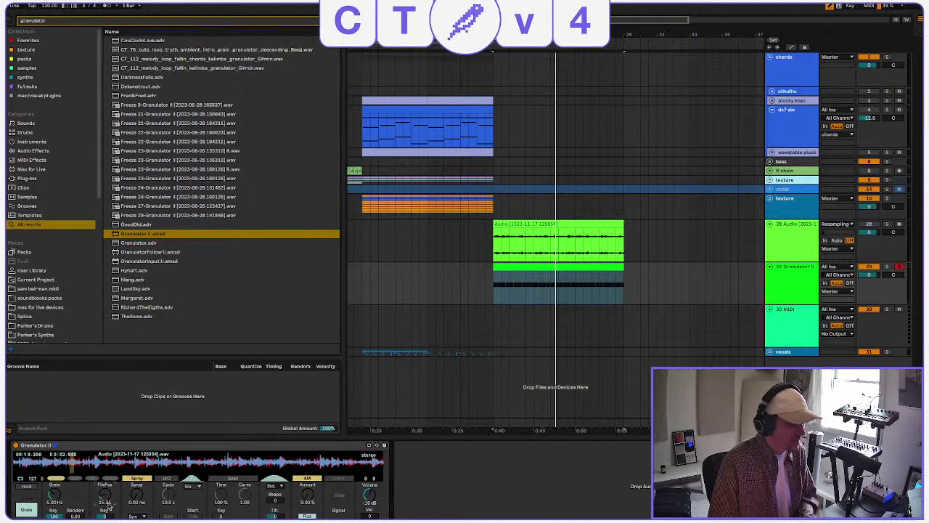
key("a")
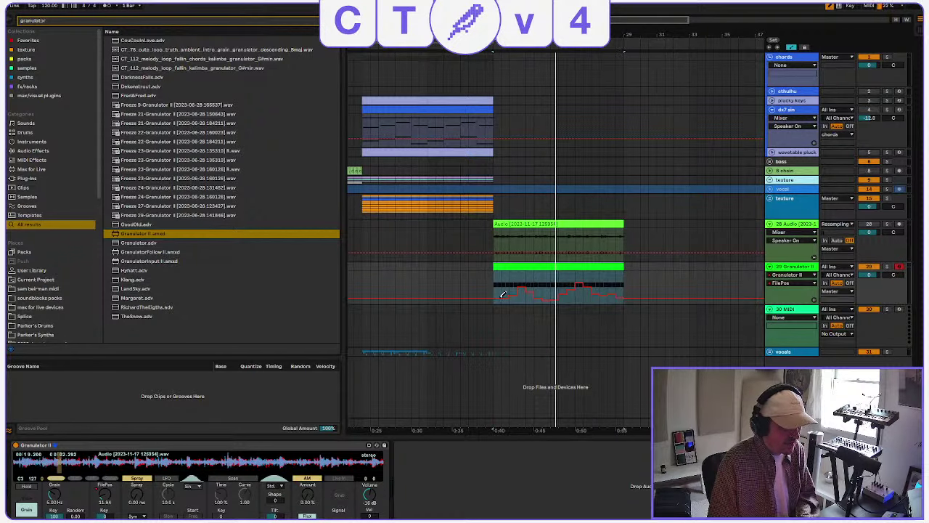
Duplicate the automated Granulator II clip directly after itself and duplicate the whole Granulator II track.
key("space")
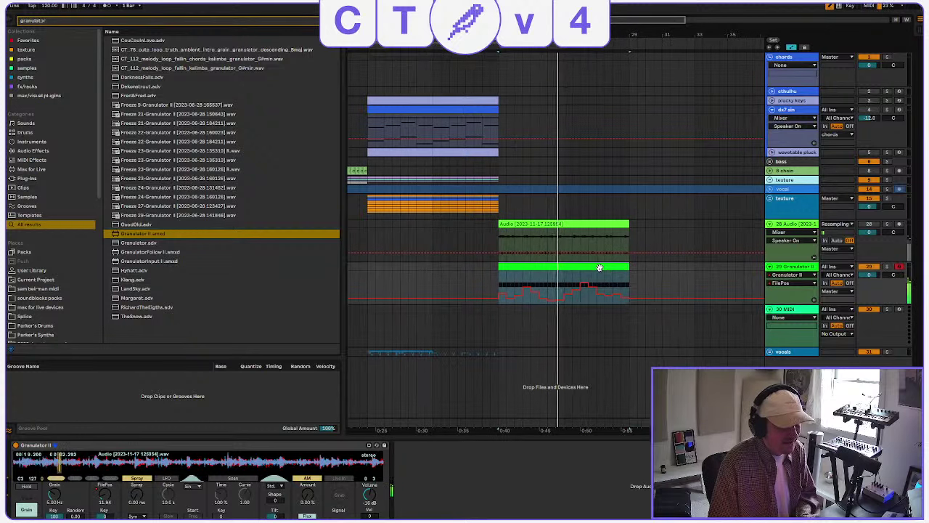
key("ctrl+d")
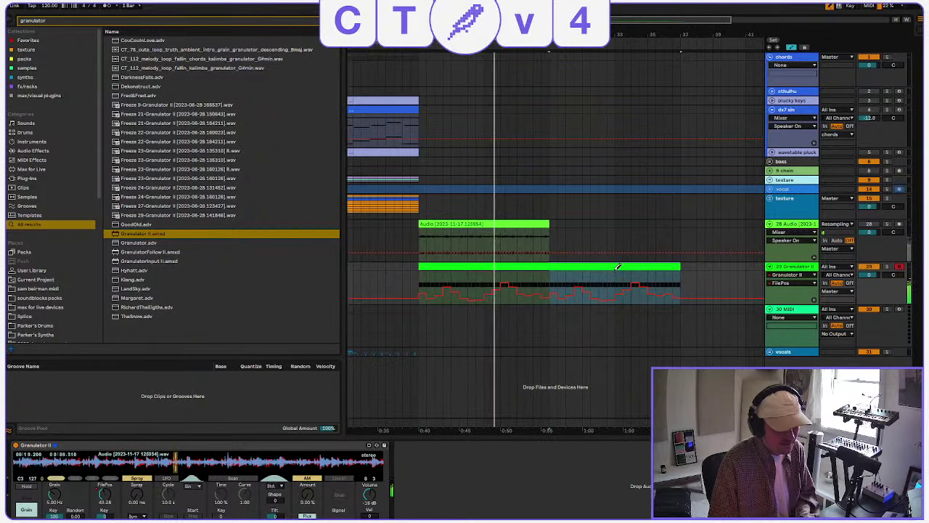
right_click(841, 277)
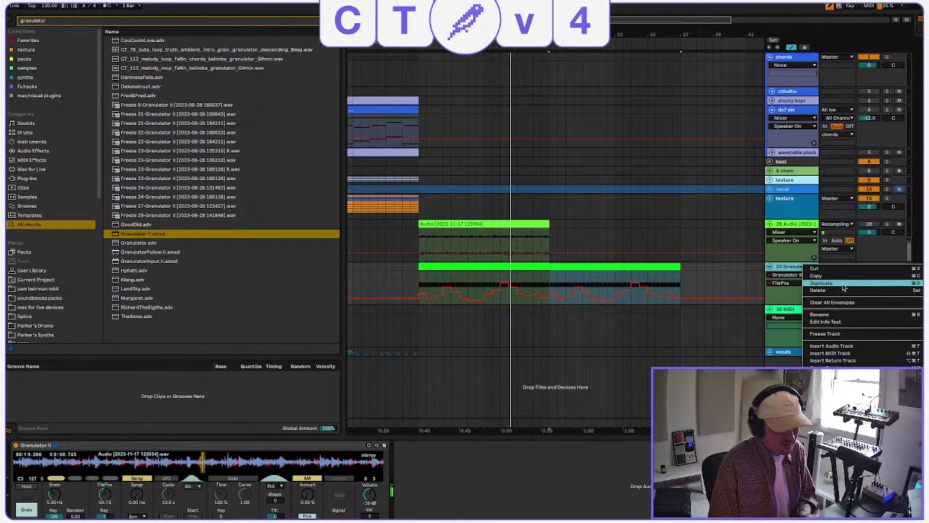
key("Return")
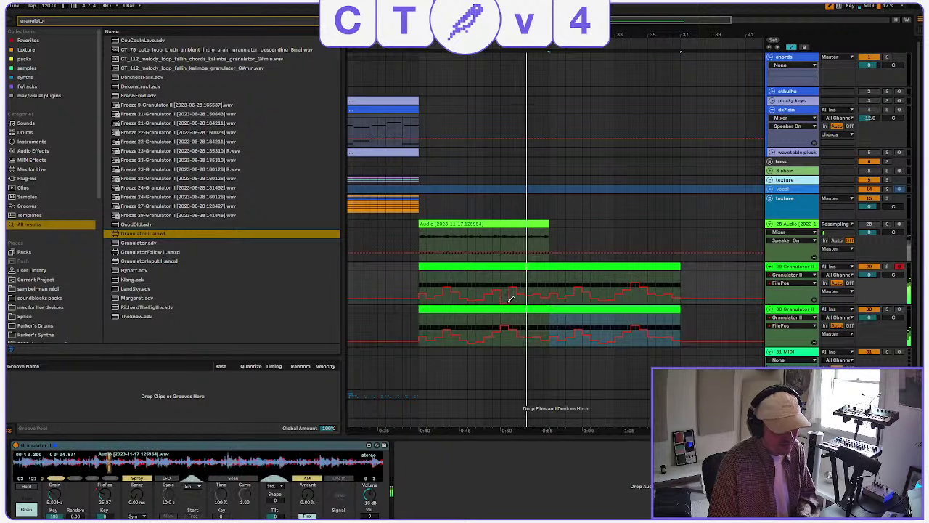
Delete the first clip on the duplicated Granulator II track and the second clip on the original track.
left_click(511, 309)
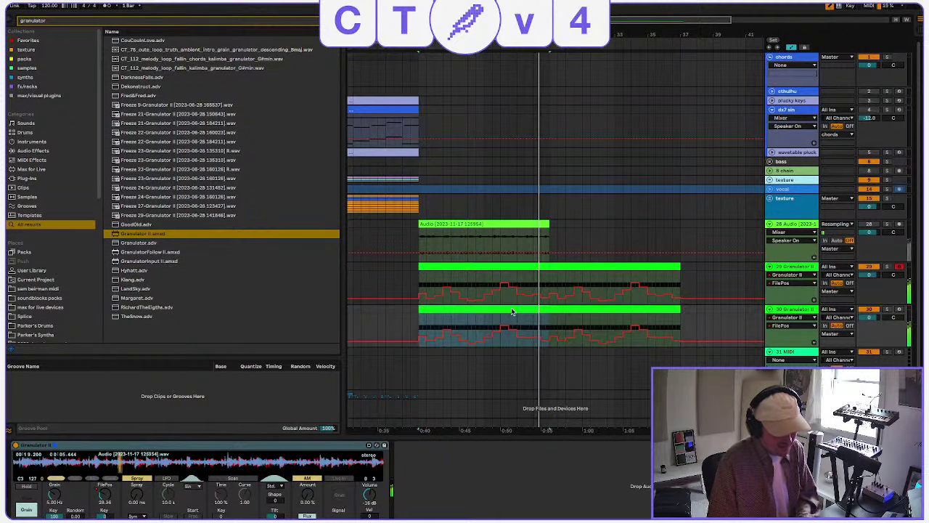
key("Delete")
left_click(579, 271)
key("Delete")
left_click(587, 313)
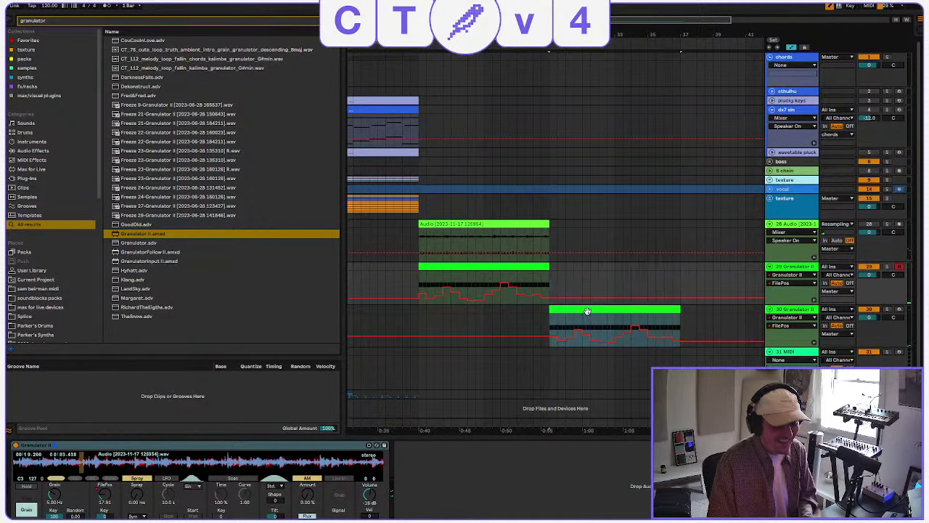
Replace the FilePos automation on the duplicated track's Granulator II with an LFO device mapped to FilePos.
right_click(106, 500)
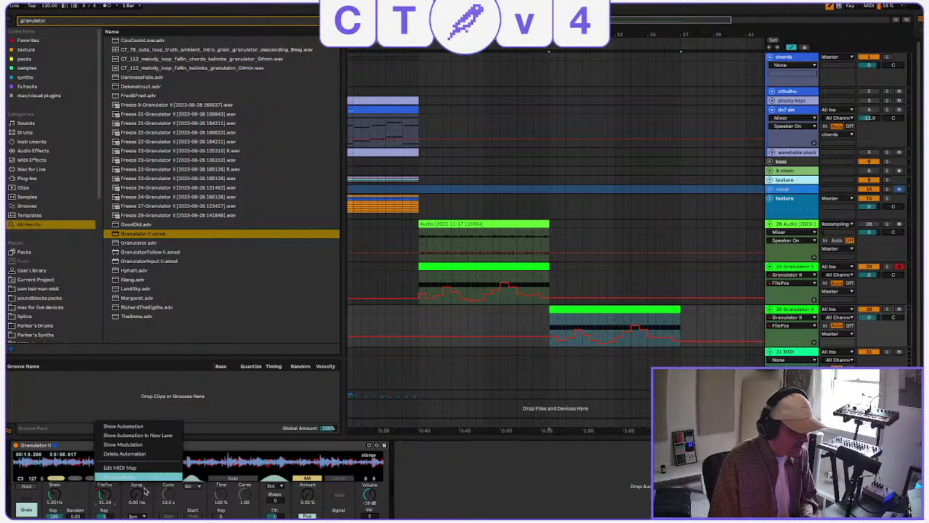
left_click(142, 450)
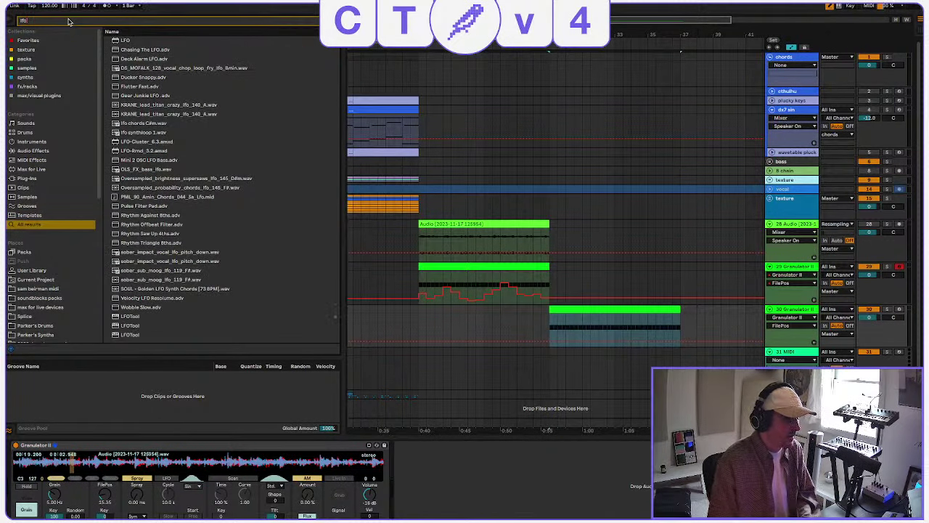
left_click(127, 42)
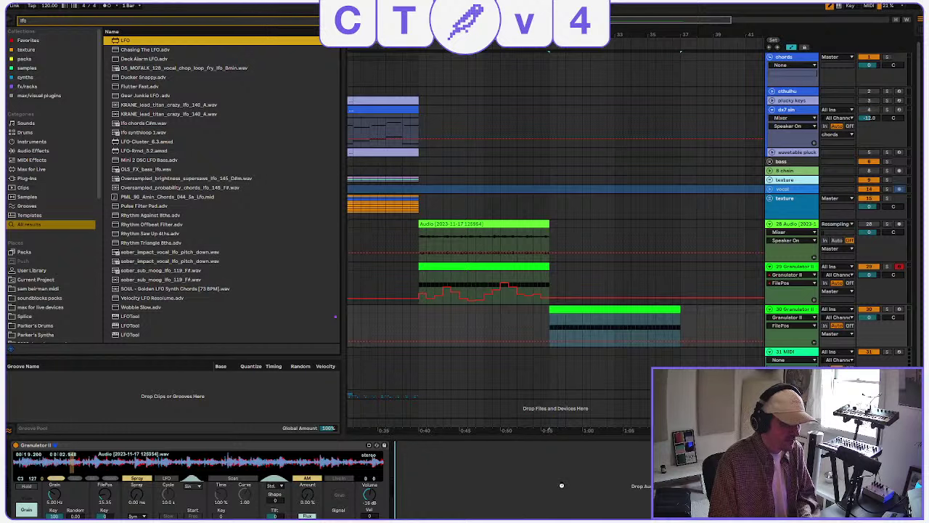
left_click_drag(561, 485, 519, 500)
left_click(424, 458)
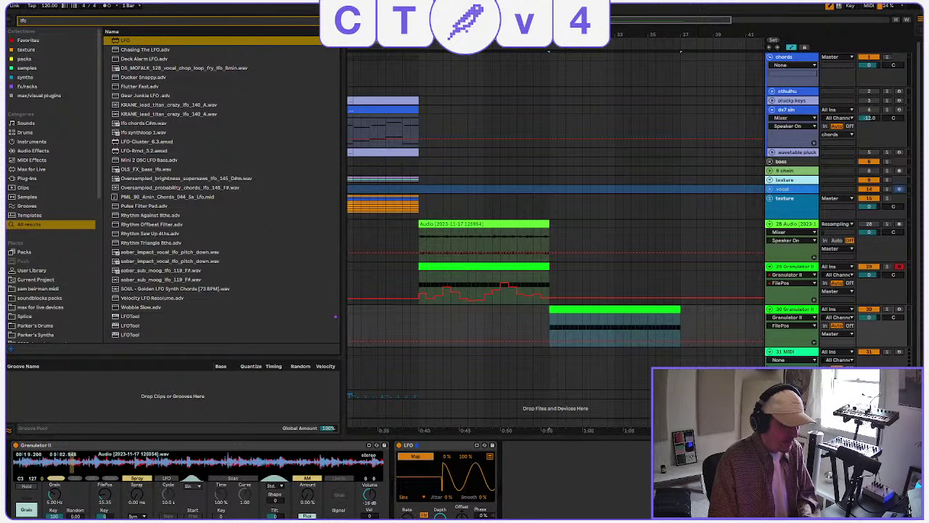
left_click(105, 498)
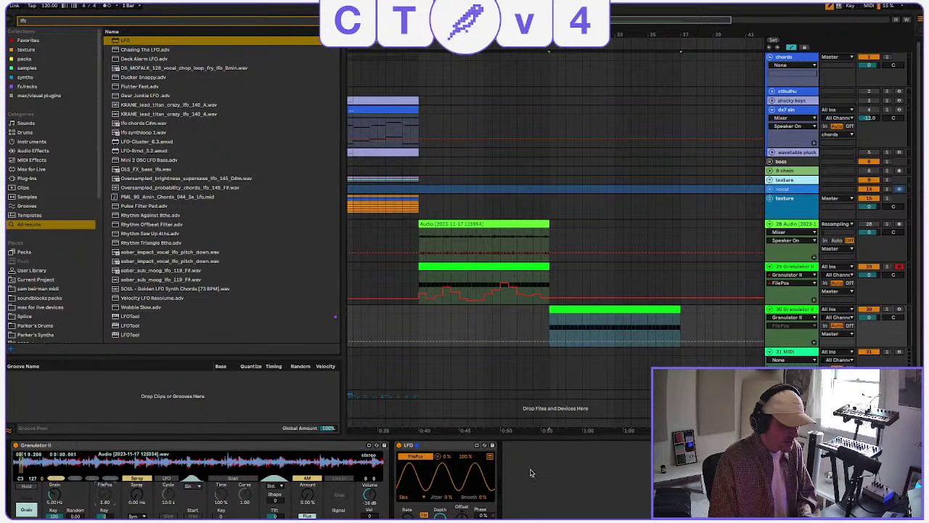
Play the LFO-modulated Granulator clip and the clip with recorded FilePos automation to compare them.
key("space")
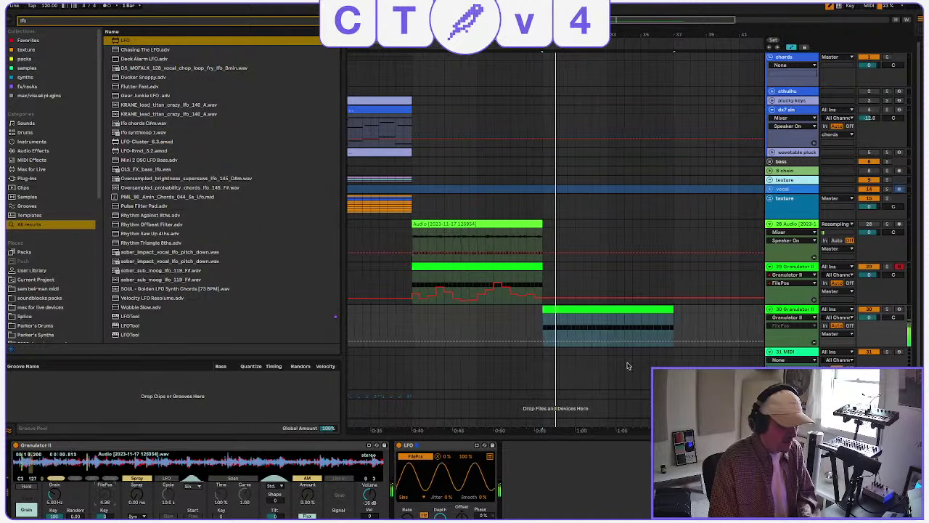
left_click(502, 268)
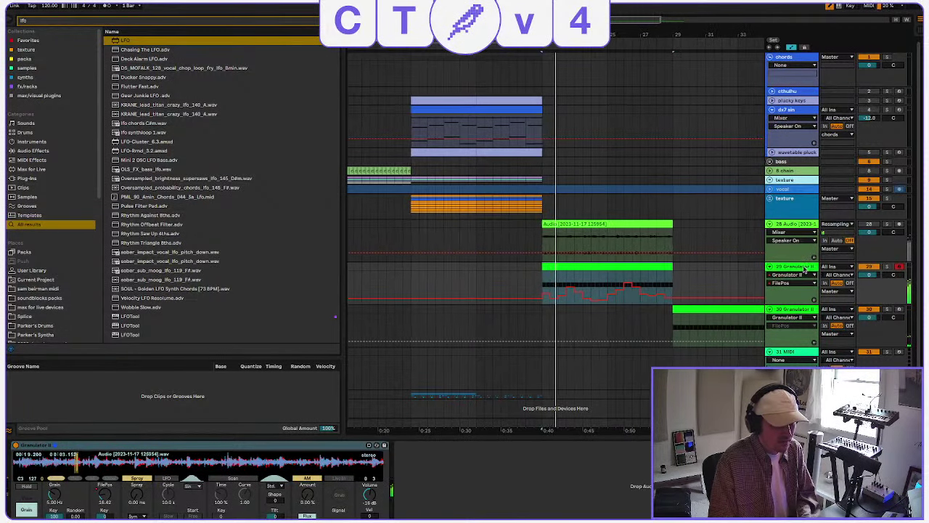
Stop playback, collapse the resampled audio track and select the Granulator II clip with the recorded FilePos automation.
left_click(770, 266)
left_click(770, 223)
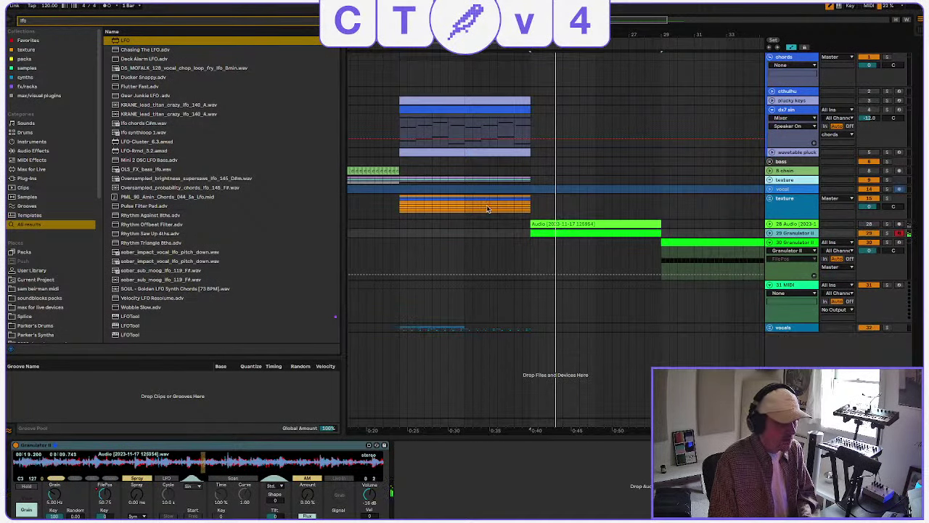
left_click(400, 207)
key("space")
left_click(547, 230)
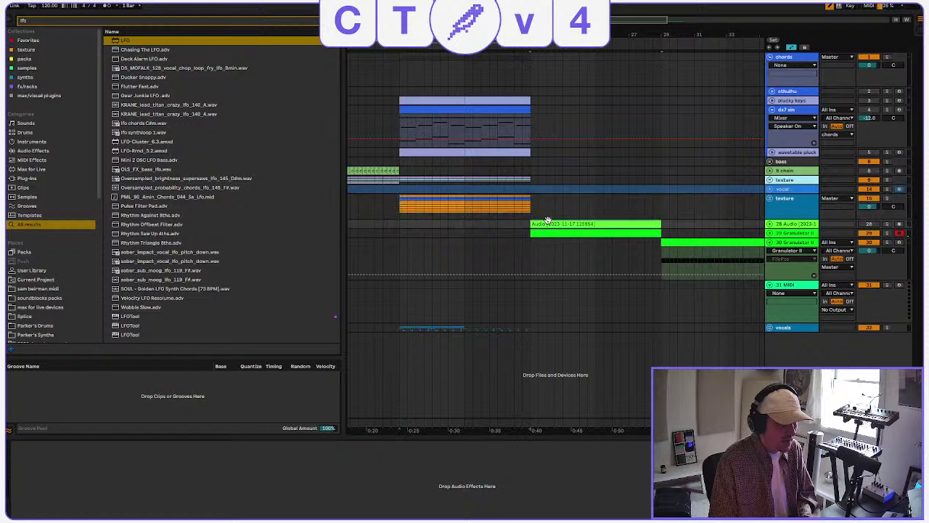
left_click(771, 233)
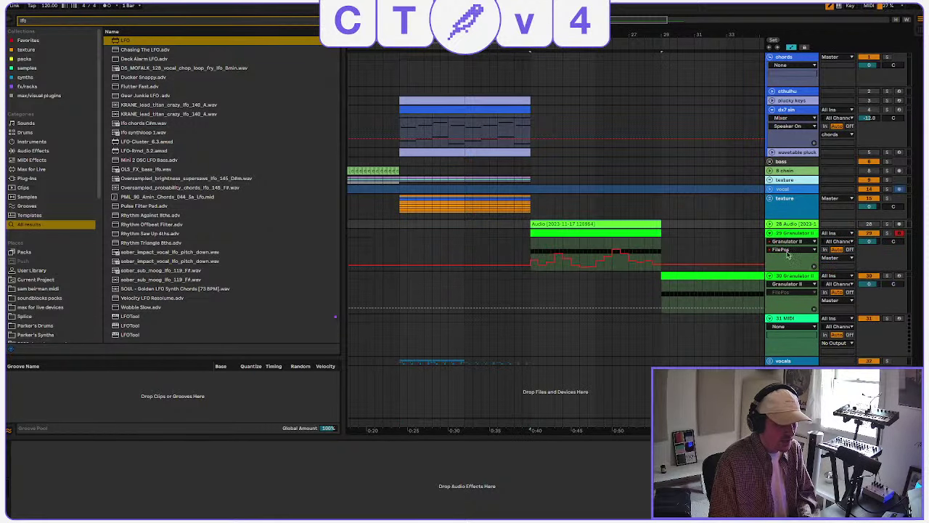
left_click(594, 231)
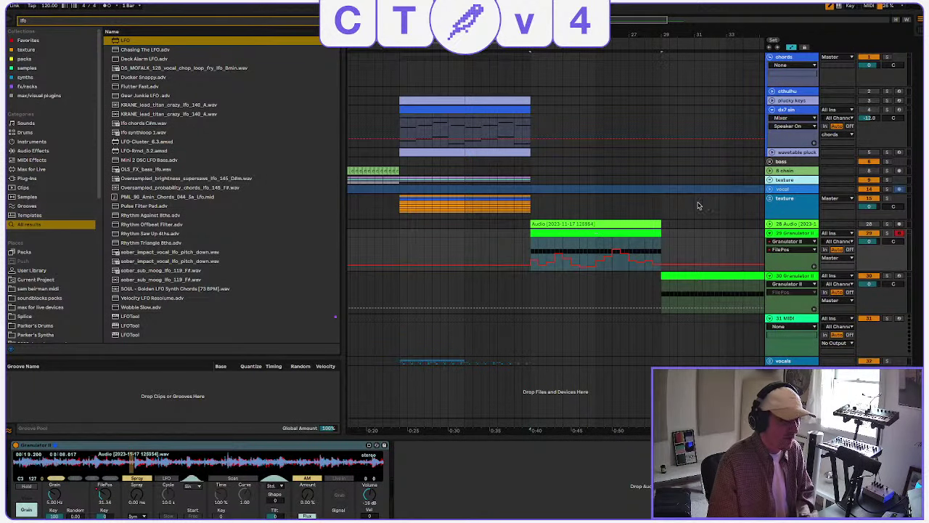
Expand the texture group and its frozen Lekko track, and duplicate the frozen Lekko clip directly after itself.
left_click(769, 199)
left_click(505, 297)
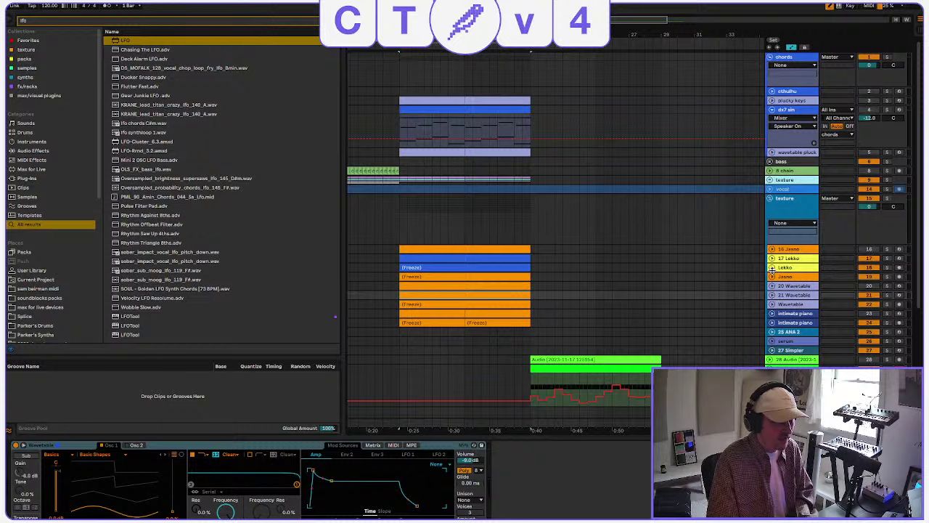
left_click(772, 268)
scroll(439, 207, "down", 3)
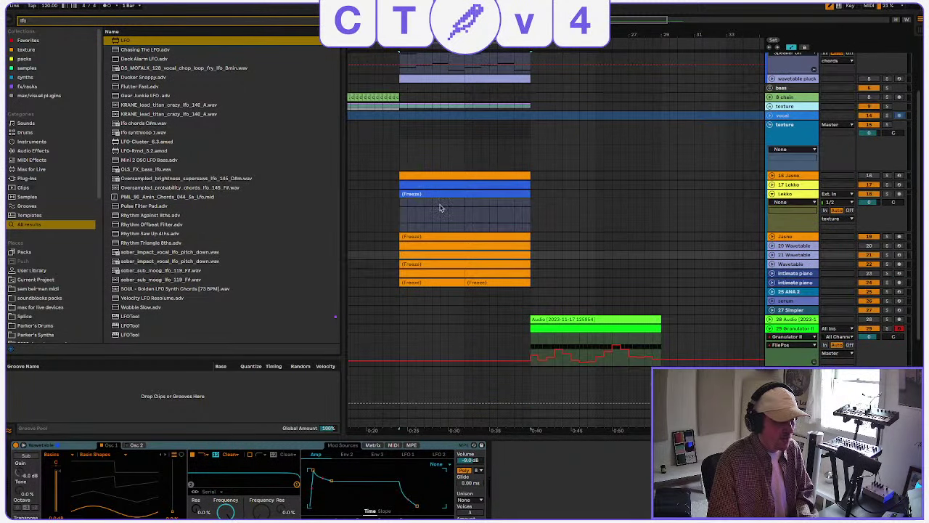
left_click(453, 192)
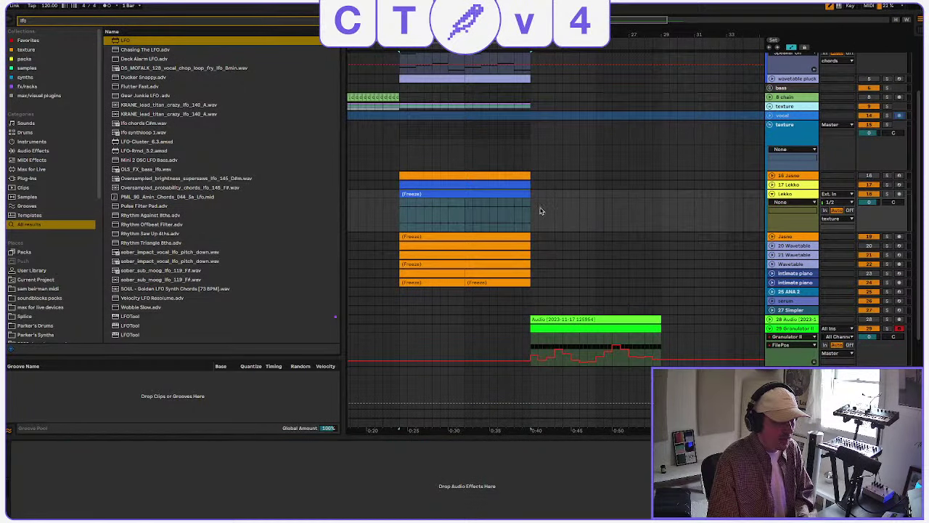
key("ctrl+d")
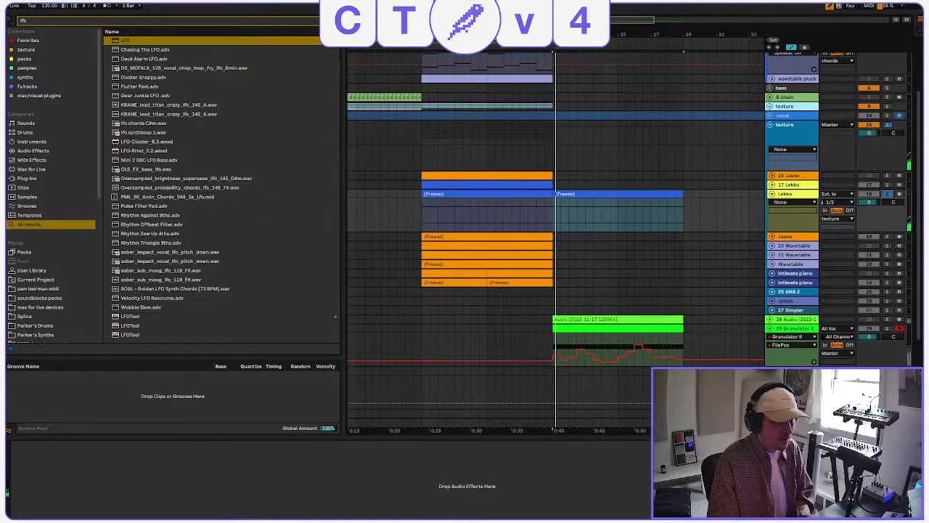
Transpose the duplicated Lekko clip to -4 semitones, unsolo its track and collapse the texture group.
double_click(602, 215)
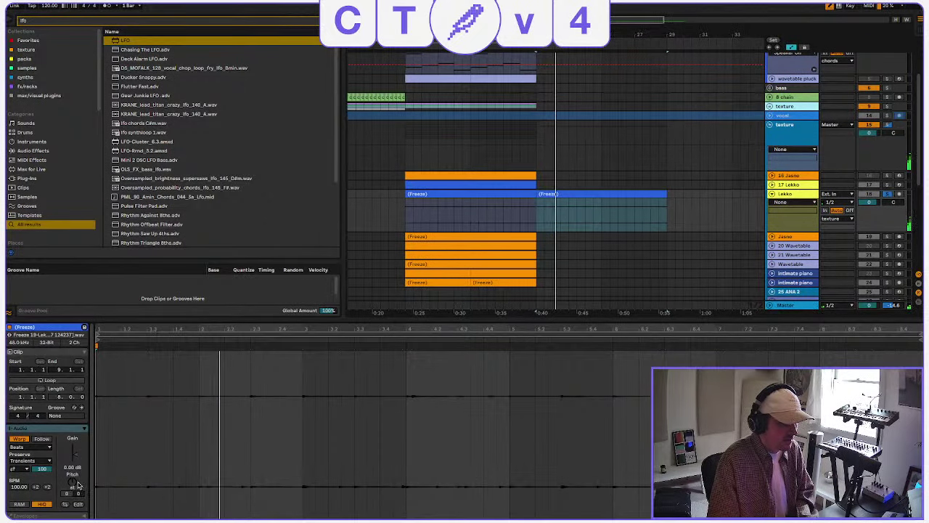
left_click_drag(76, 484, 75, 469)
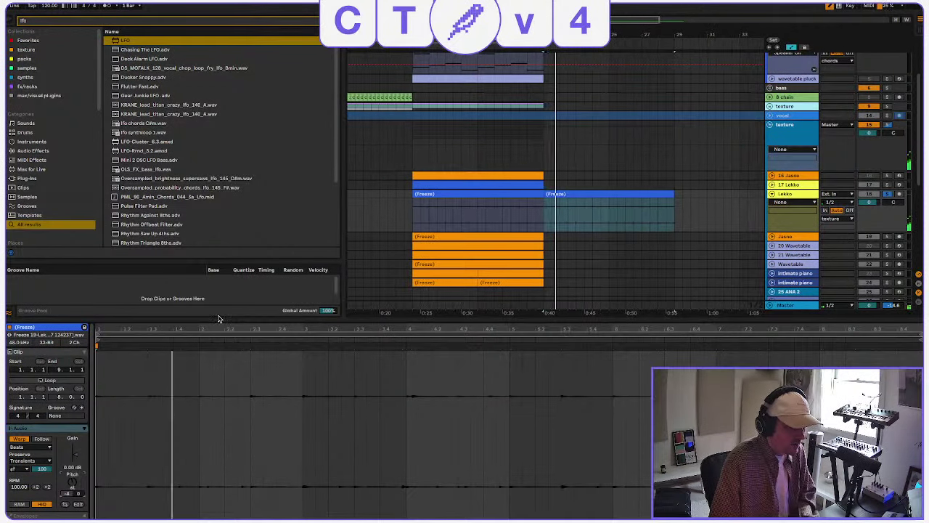
left_click_drag(220, 318, 220, 520)
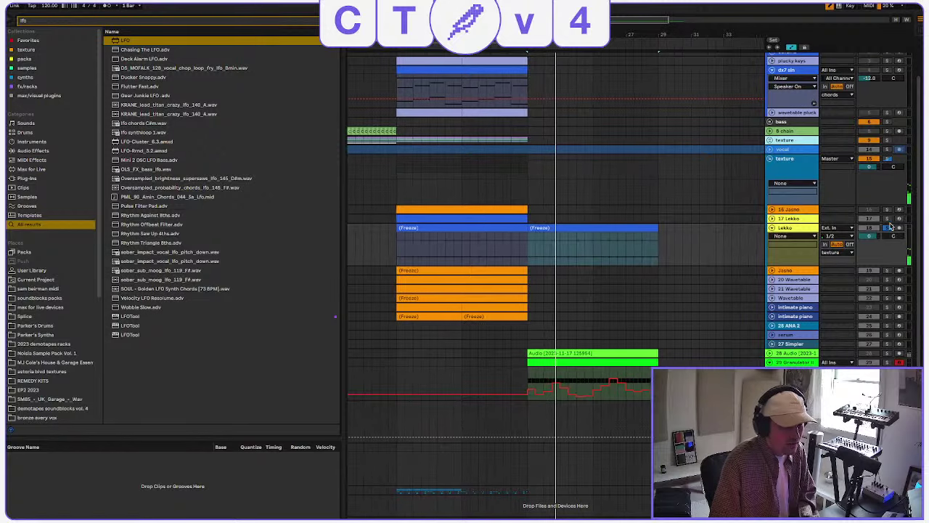
left_click(887, 228)
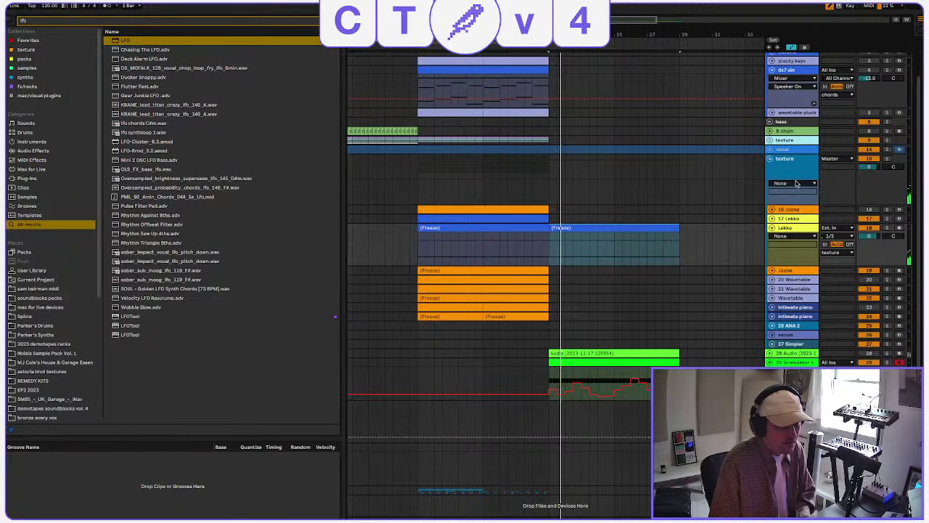
left_click(770, 159)
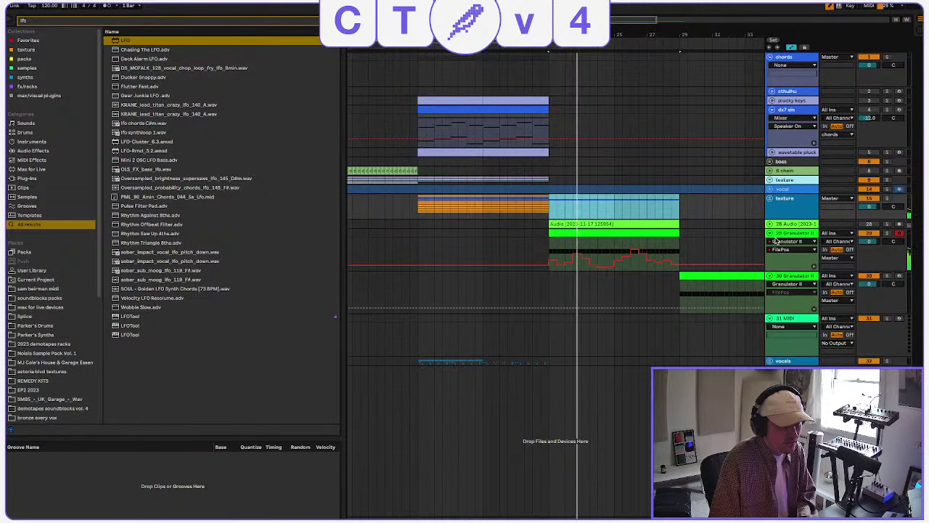
Duplicate the dx7 sin MIDI clip directly after itself, alongside the first Granulator II section.
left_click(494, 118)
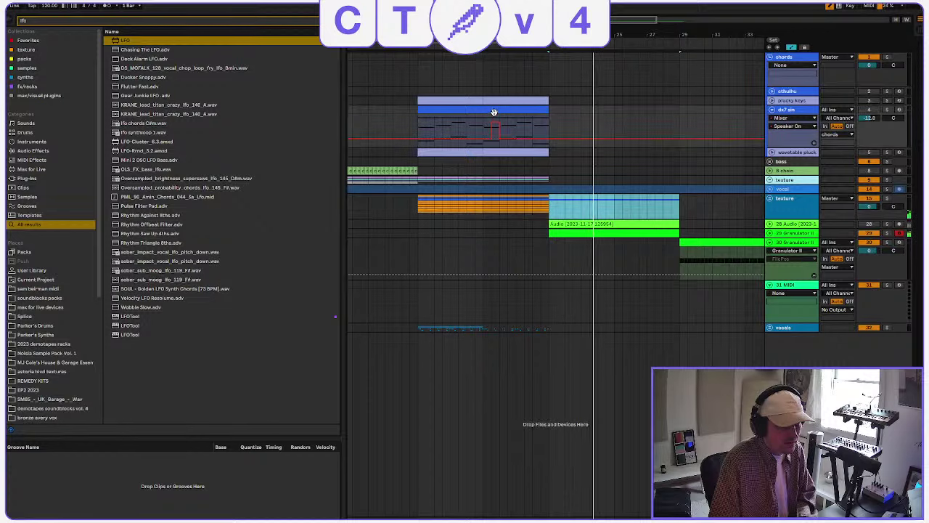
left_click(454, 104)
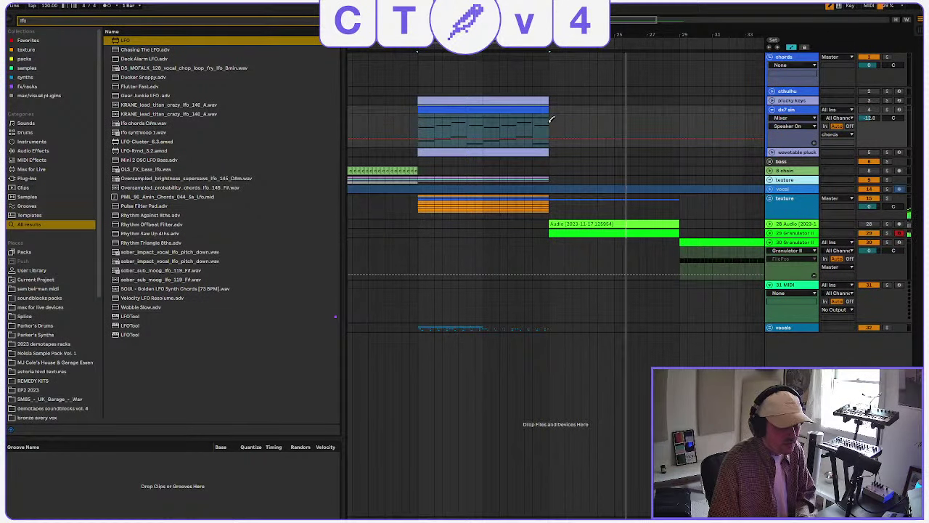
key("super+d")
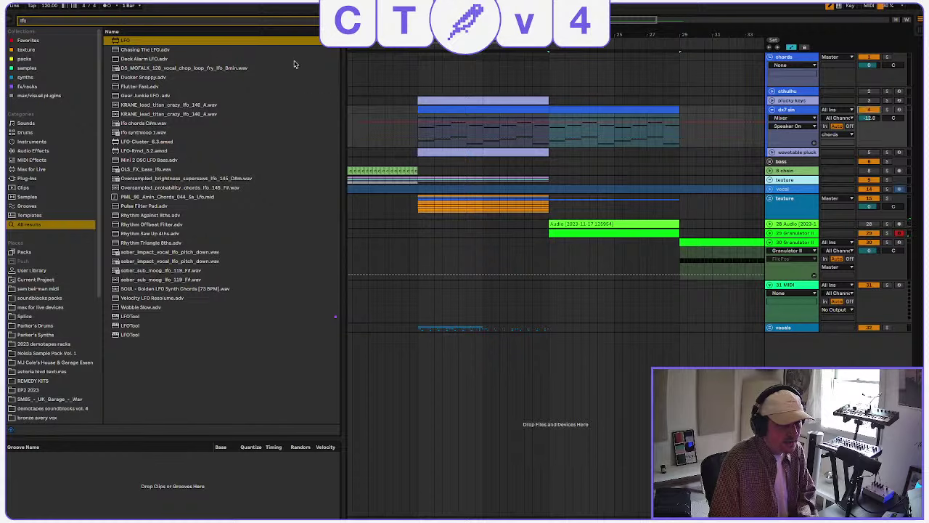
Add the Pitch MIDI effect before the DX7 V on the dx7 sin track and set it to +8 st while playing the section.
left_click(42, 160)
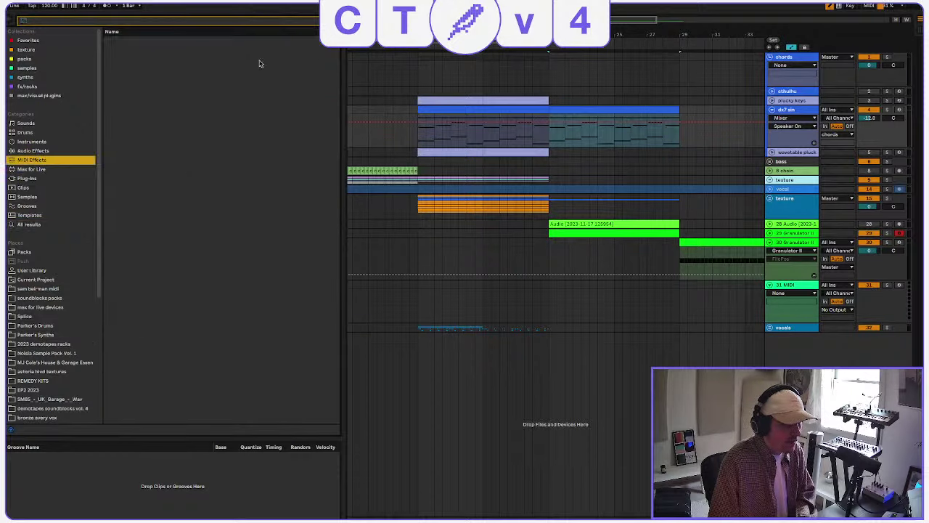
key("BackSpace")
left_click_drag(135, 134, 400, 263)
left_click(25, 476)
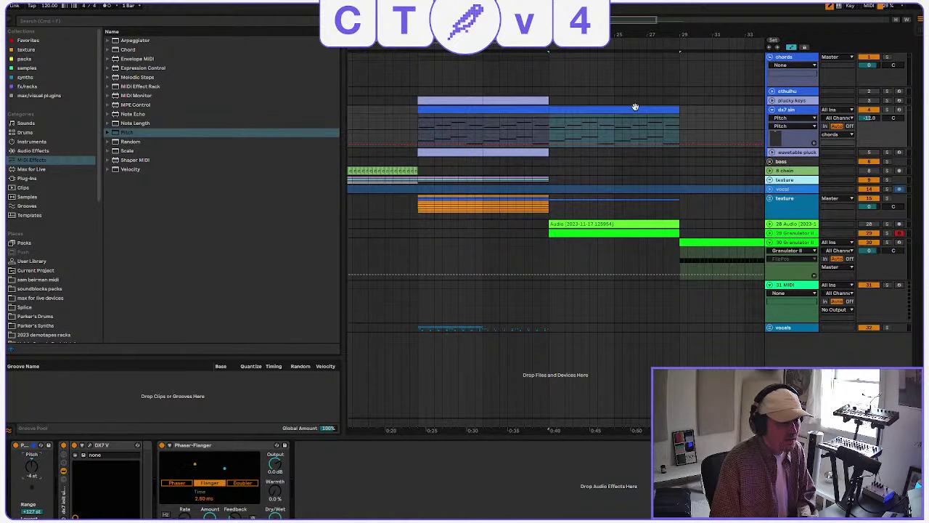
key("space")
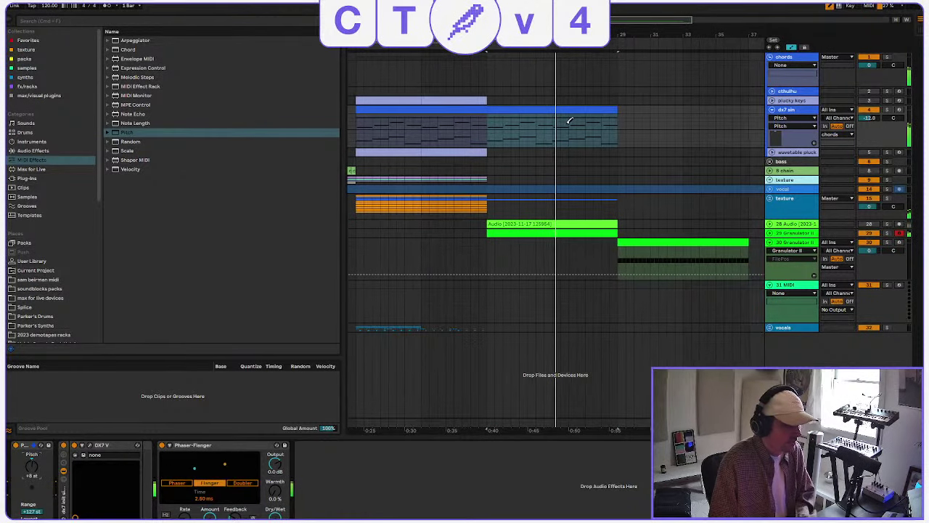
Hide the automation, duplicate the dx7 sin clip once more above the LFO-modulated Granulator clip and play through to the end of the arrangement.
key("a")
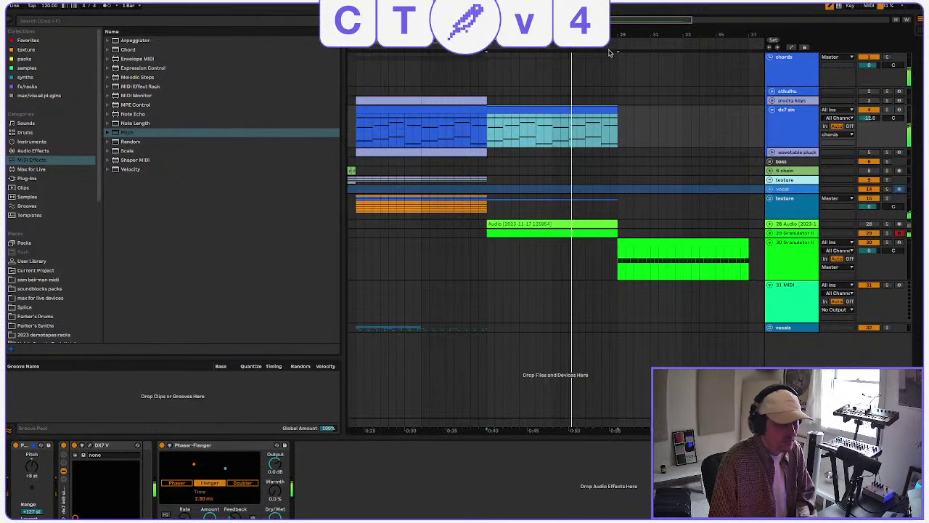
key("ctrl+d")
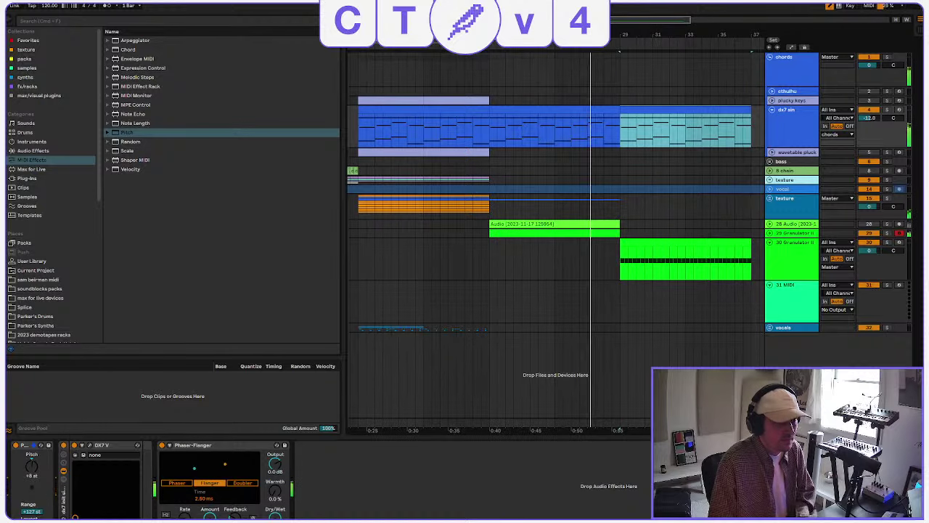
scroll(585, 109, "up", 5)
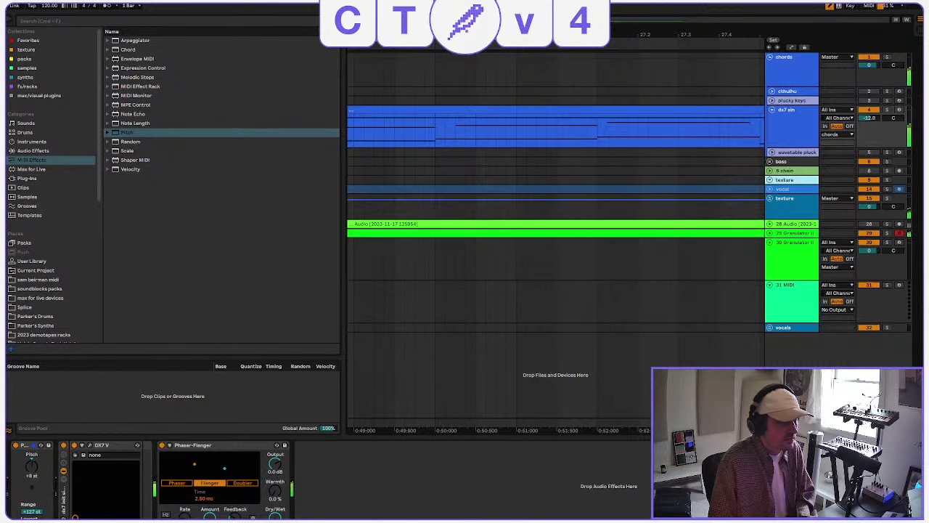
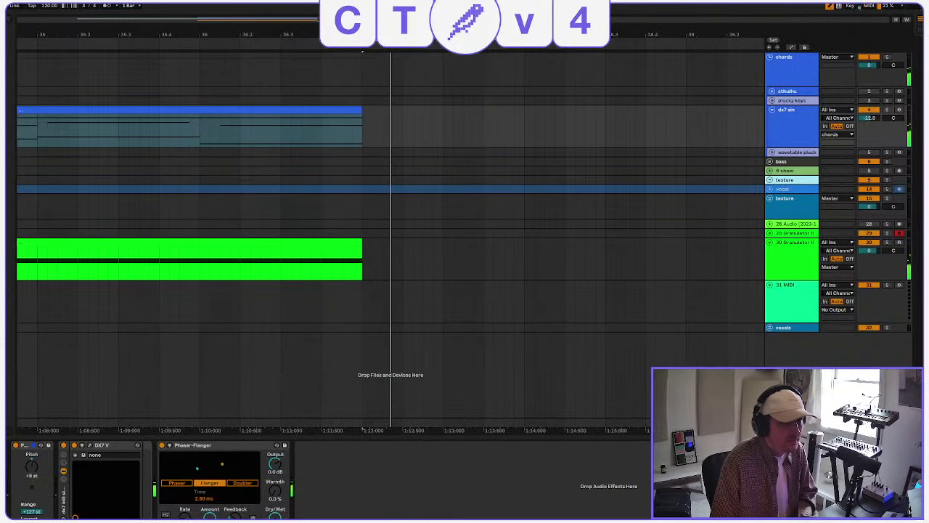
key("space")
key("w")
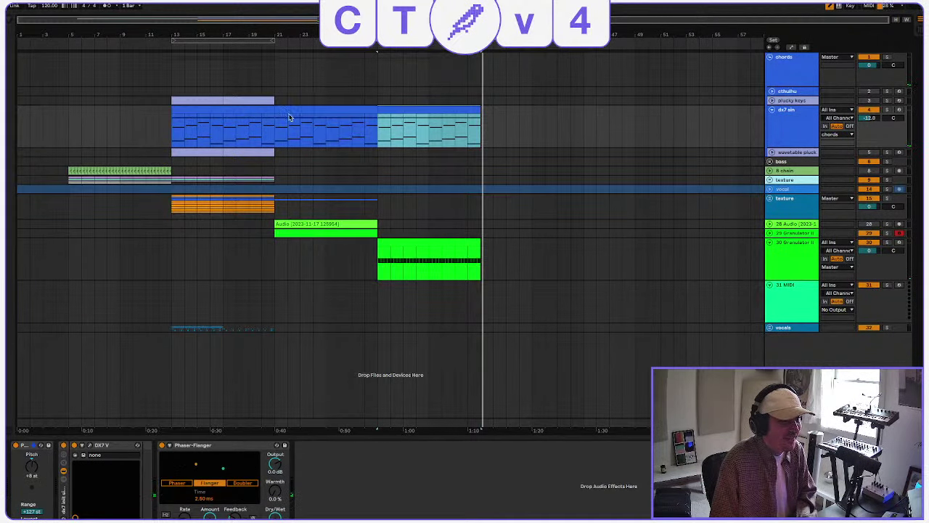
Extend the plucky keys part to bar 37 by duplicating its clip, and delete the dx7 sin clips between bars 21 and 37.
left_click(256, 104)
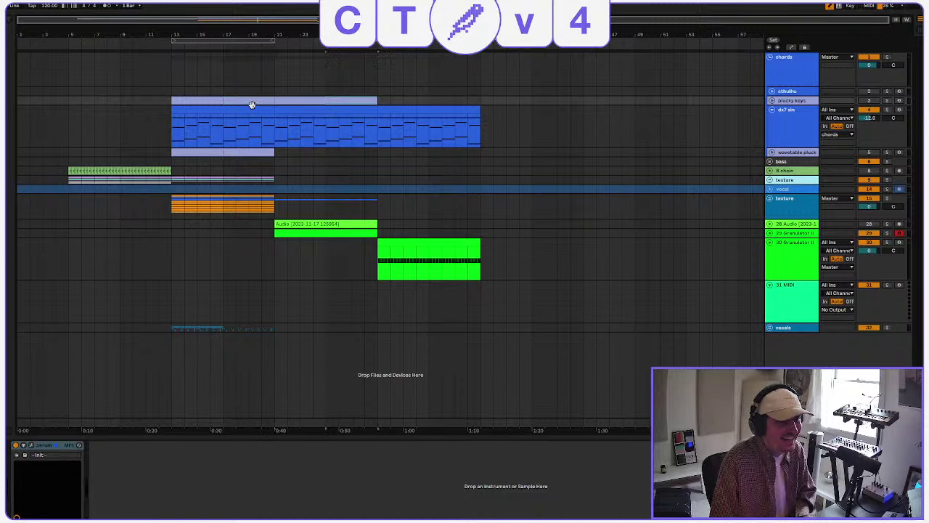
key("ctrl+d")
left_click(305, 110)
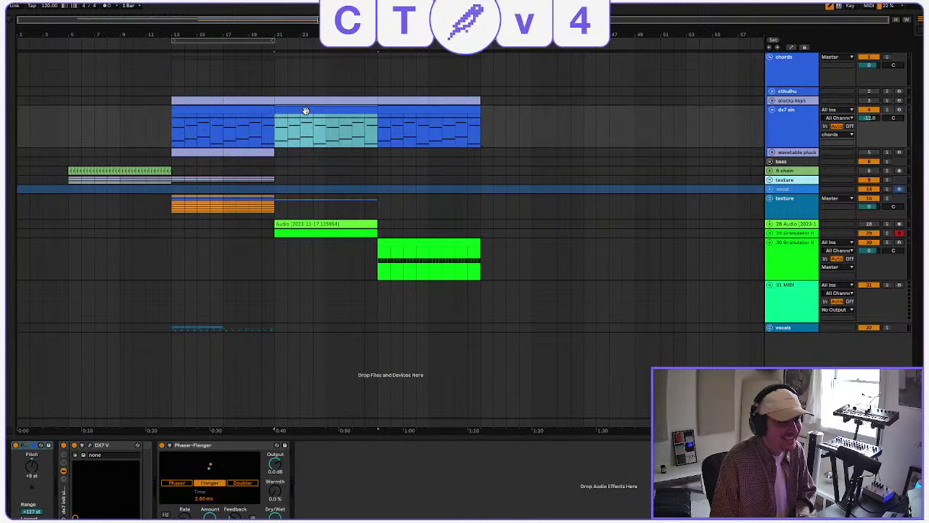
left_click(421, 110, "shift")
key("Delete")
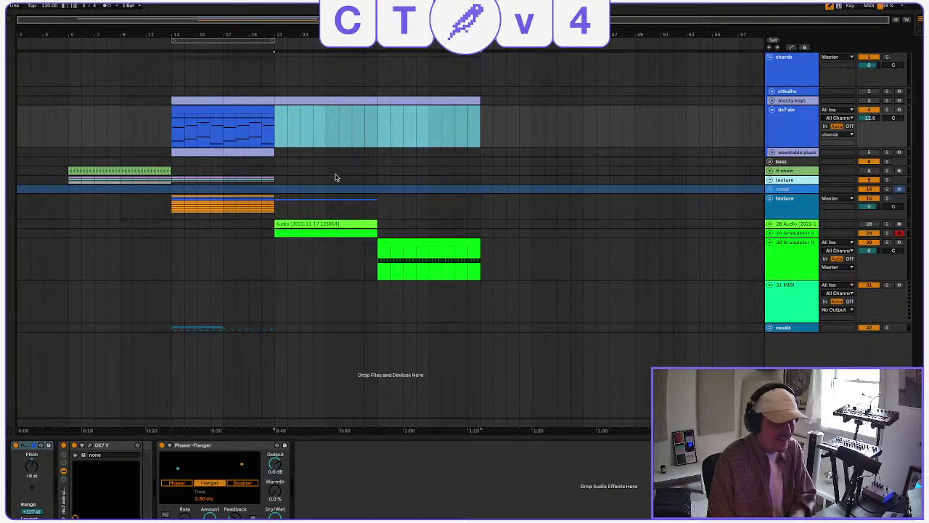
key("Delete")
Mute the dx7 sin track and duplicate the wavetable pluck clip twice so it extends to bar 37.
left_click(282, 98)
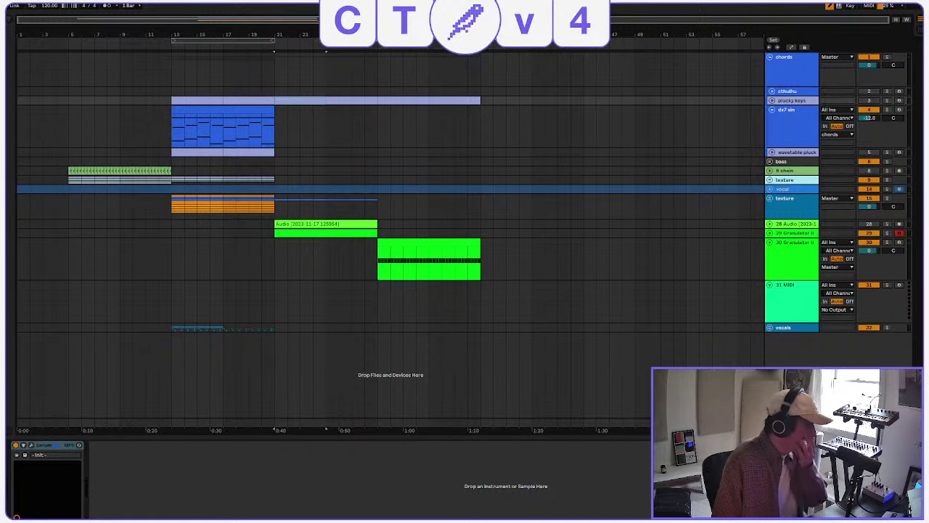
left_click(172, 136)
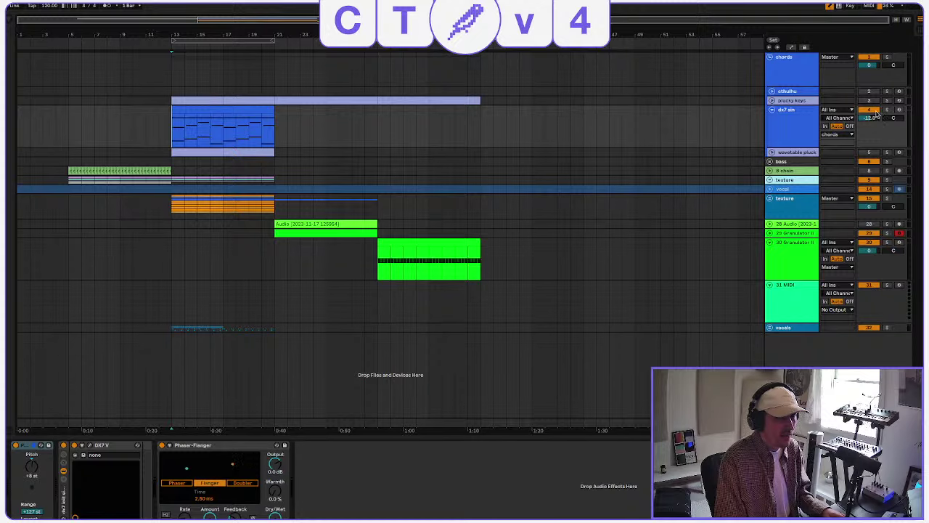
left_click(226, 151)
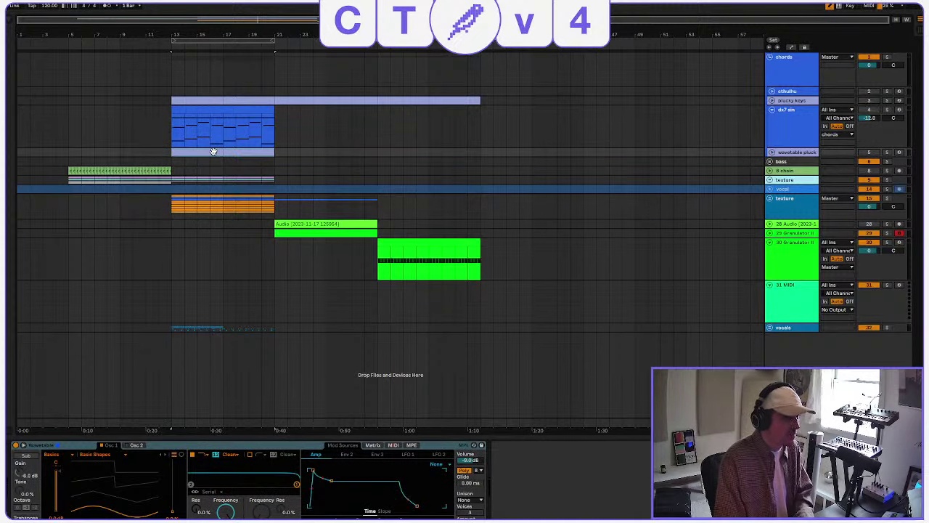
key("ctrl+d")
key("ctrl+d")
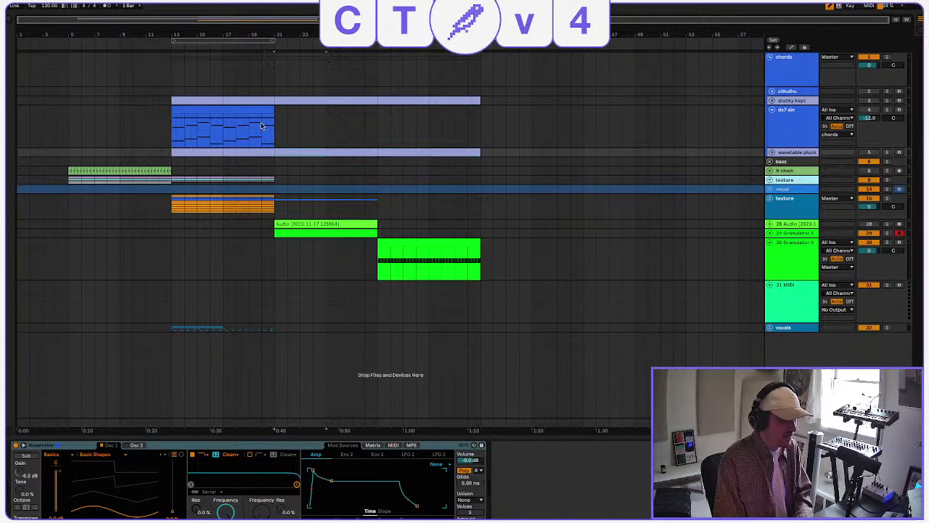
Copy the Pitch device from the dx7 sin track onto the wavetable pluck track, ahead of Wavetable.
left_click(263, 127)
right_click(18, 455)
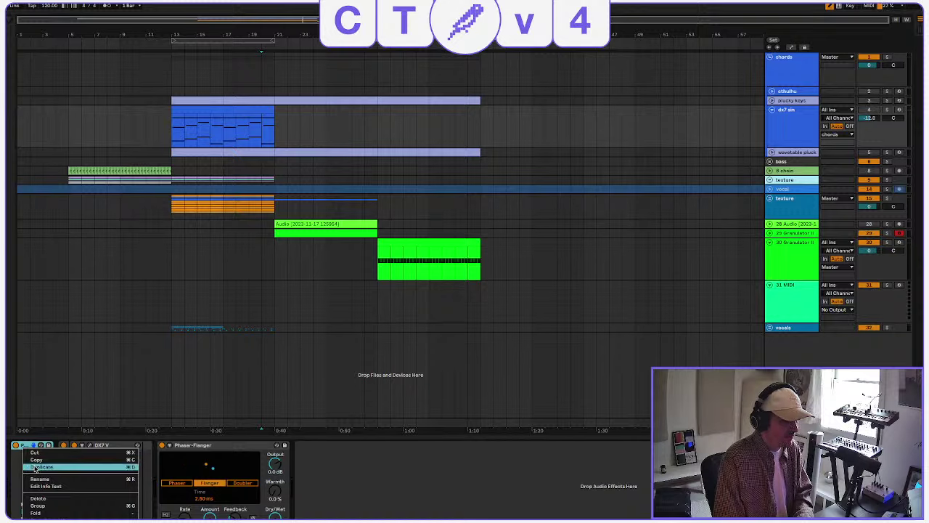
left_click(59, 465)
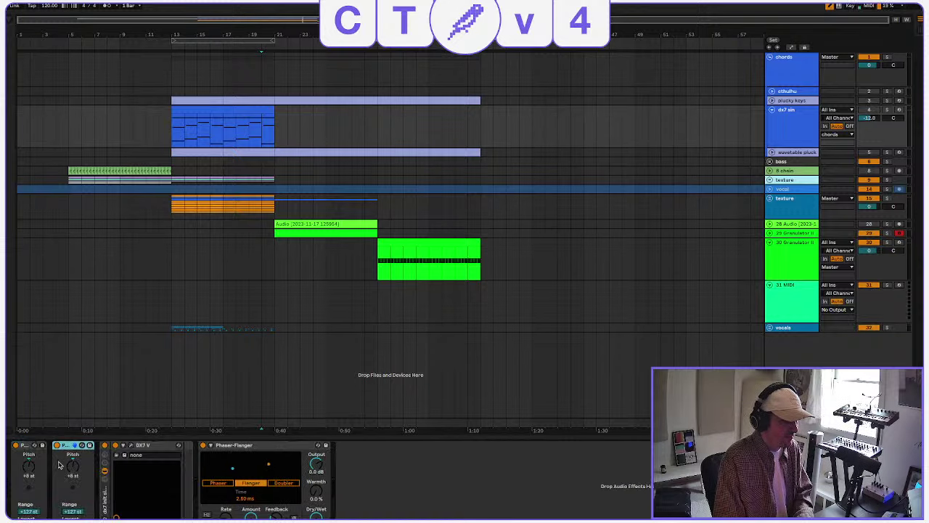
left_click(307, 155)
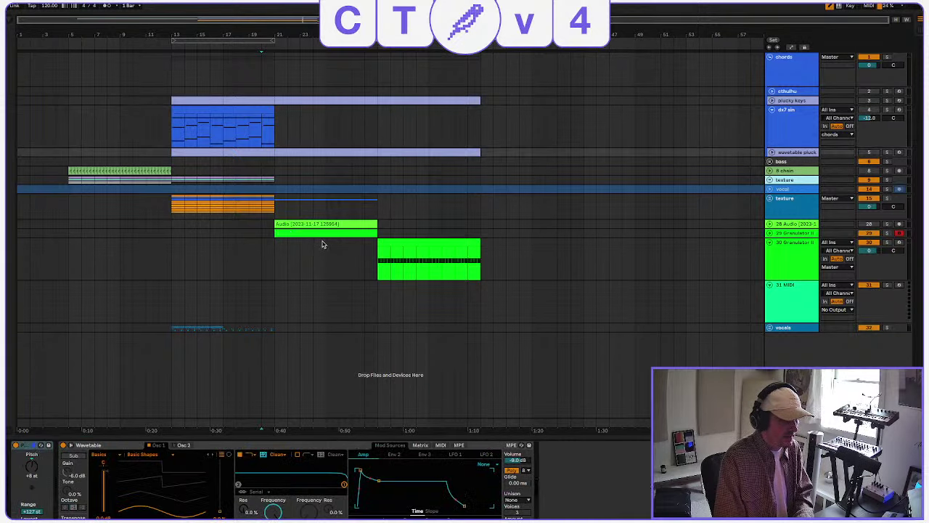
Copy the Pitch device from the wavetable pluck track onto the plucky keys track, ahead of Serum.
right_click(31, 453)
left_click(51, 466)
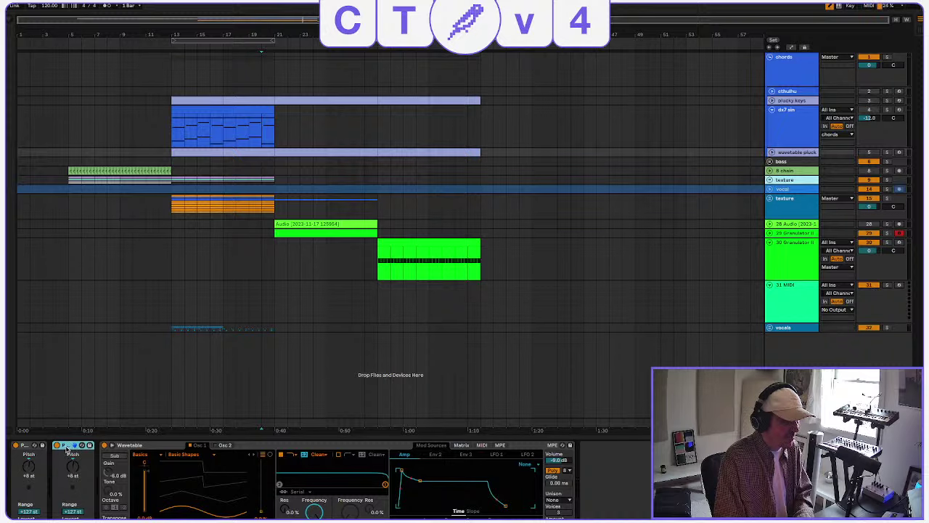
left_click(254, 204)
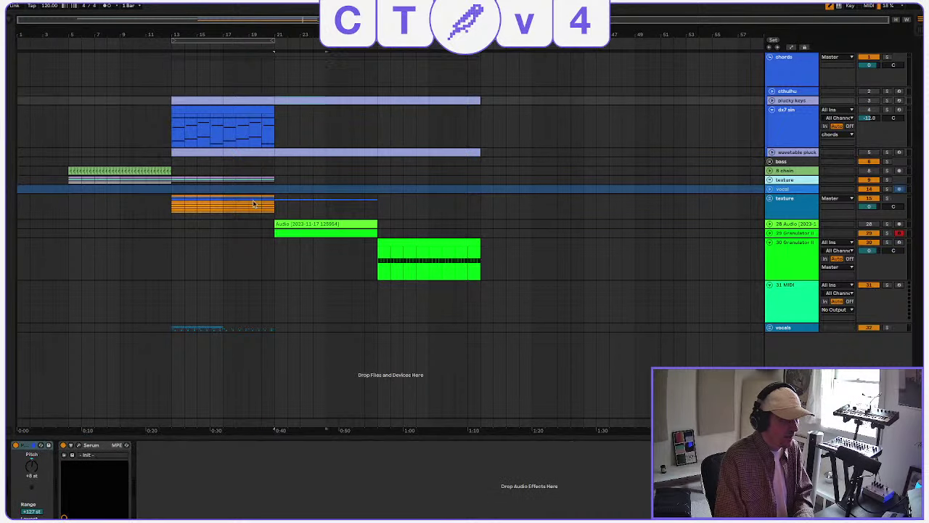
left_click(472, 210)
left_click(799, 218)
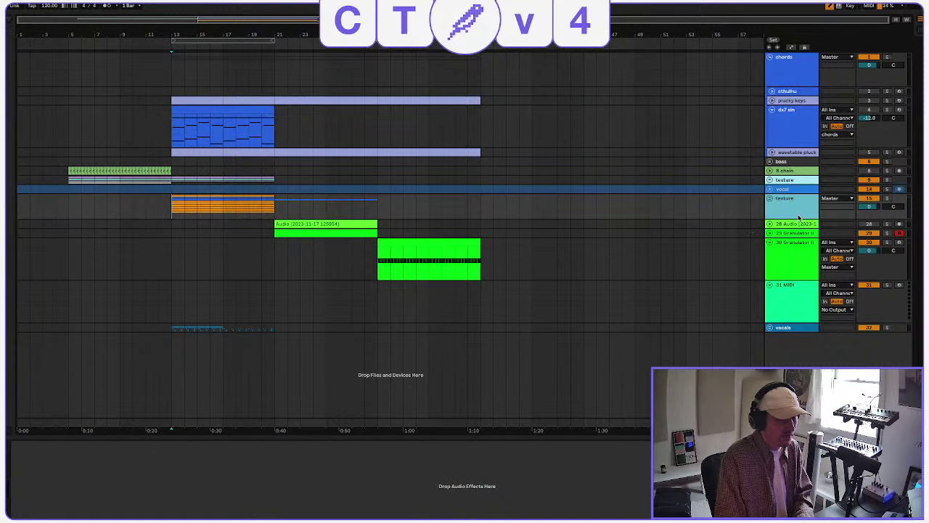
During playback from bar 21, unmute plucky keys and set the Pitch device to -4 st on both plucky keys and wavetable pluck.
left_click(286, 151)
key("space")
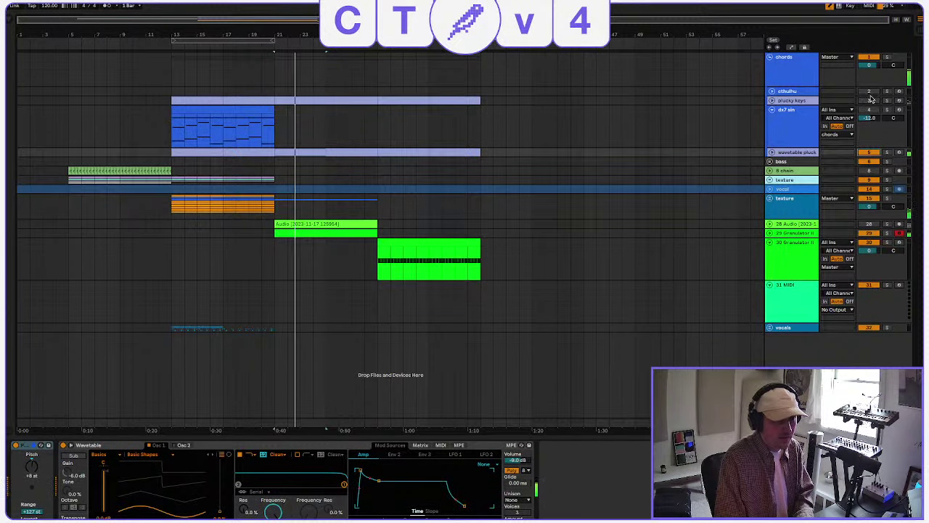
left_click(772, 100)
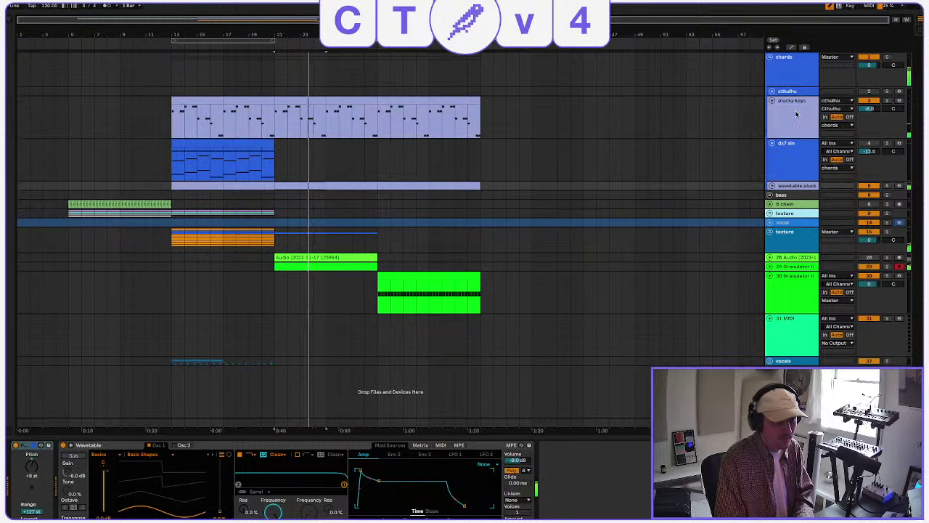
left_click(796, 114)
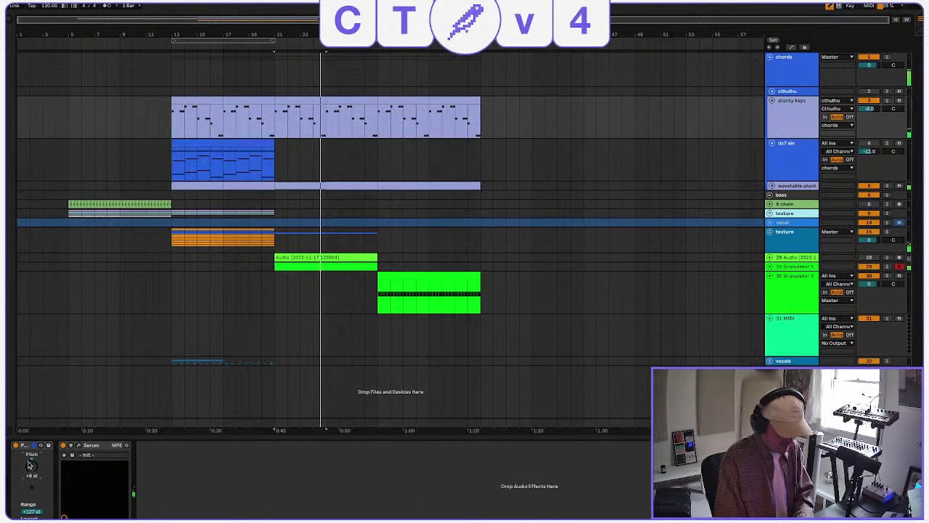
type("-4")
key("Return")
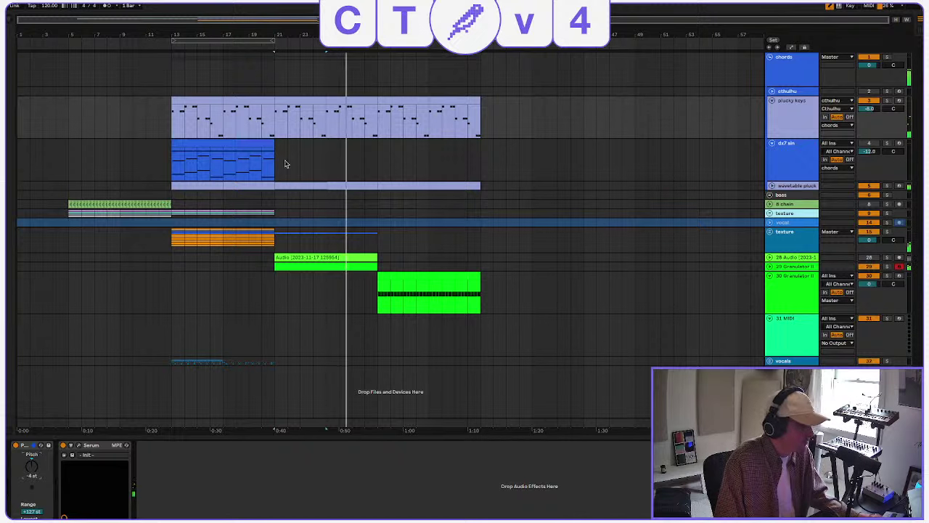
left_click(385, 187)
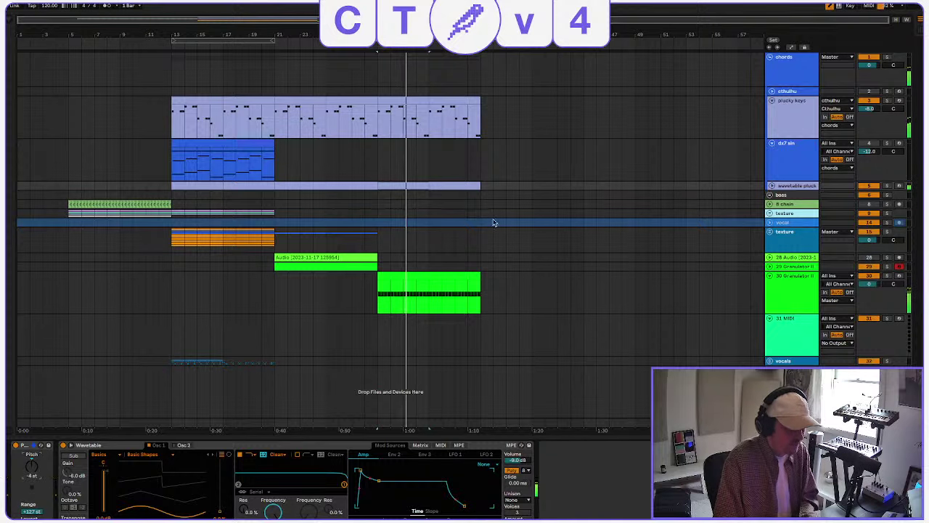
Listen to the transposed plucks from bar 29 together with the Granulator II clip, and stop playback.
left_click(460, 100, "shift")
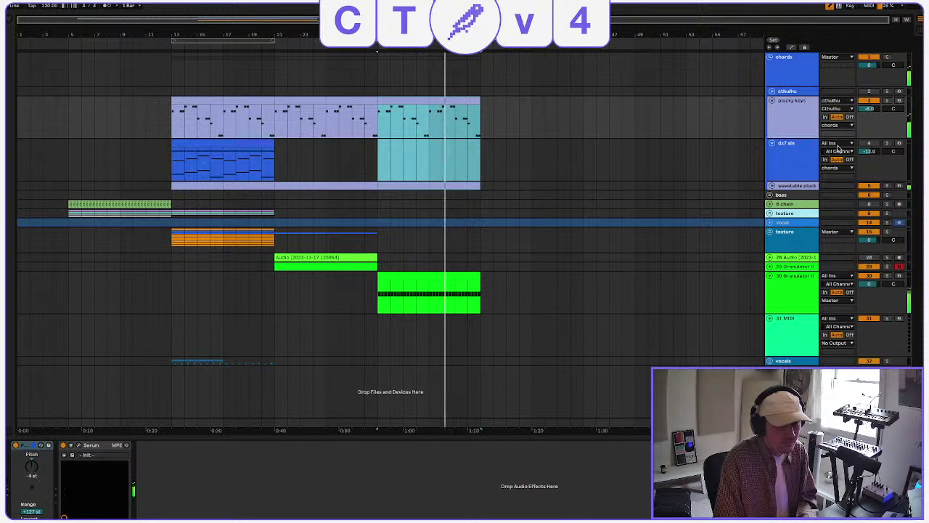
left_click(801, 154)
left_click_drag(474, 188, 407, 194)
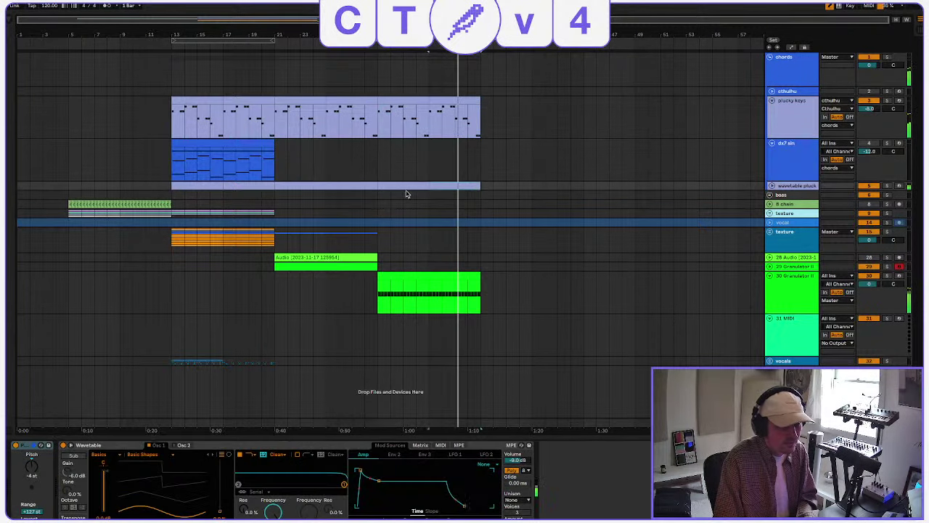
left_click(402, 100, "shift")
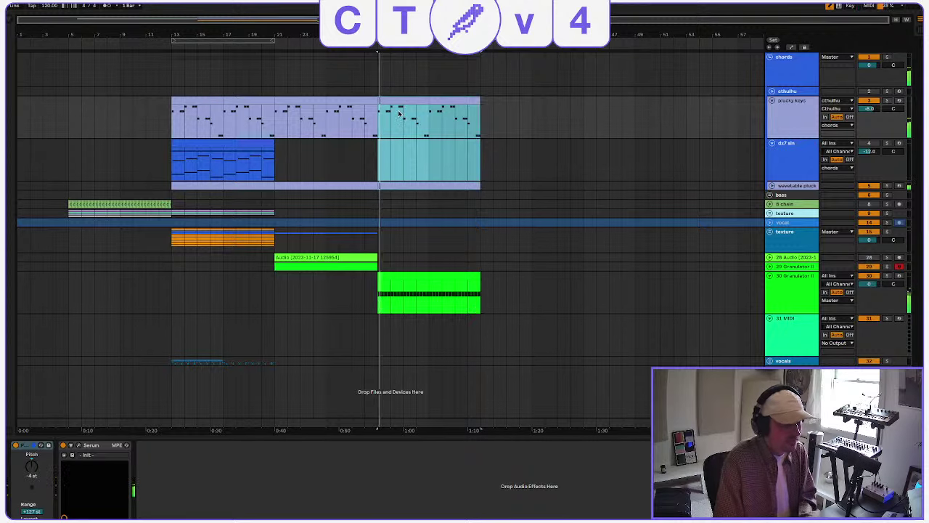
left_click(379, 171)
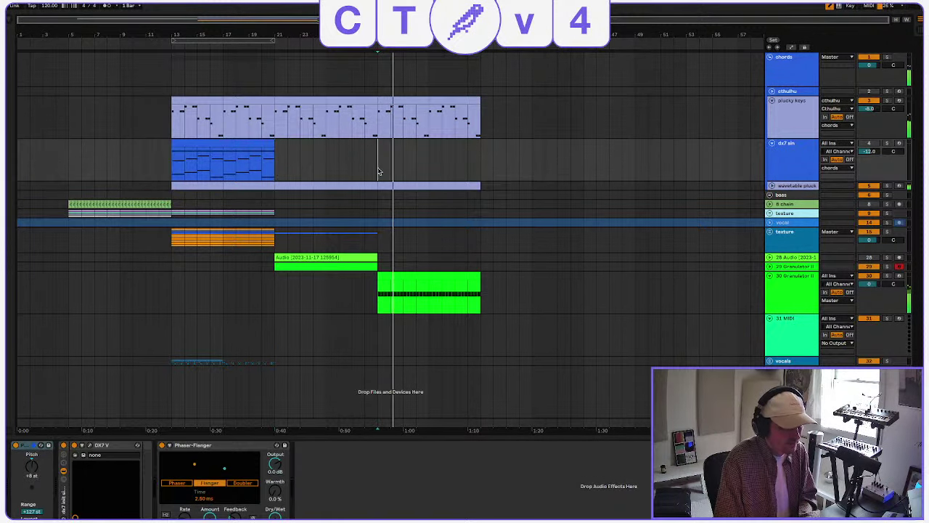
left_click(379, 131)
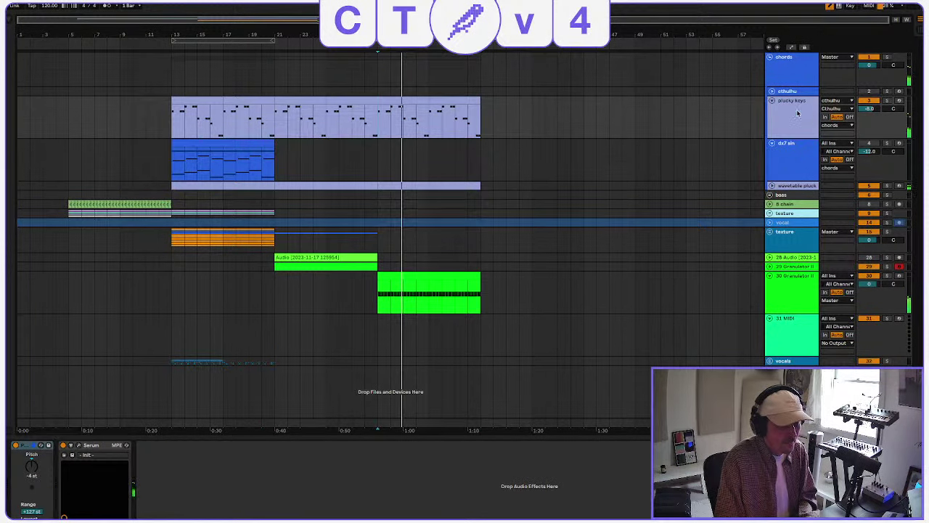
Fold the plucky keys and dx7 sin tracks, and insert a new MIDI track below the 28 Audio track.
left_click(771, 101)
left_click(772, 110)
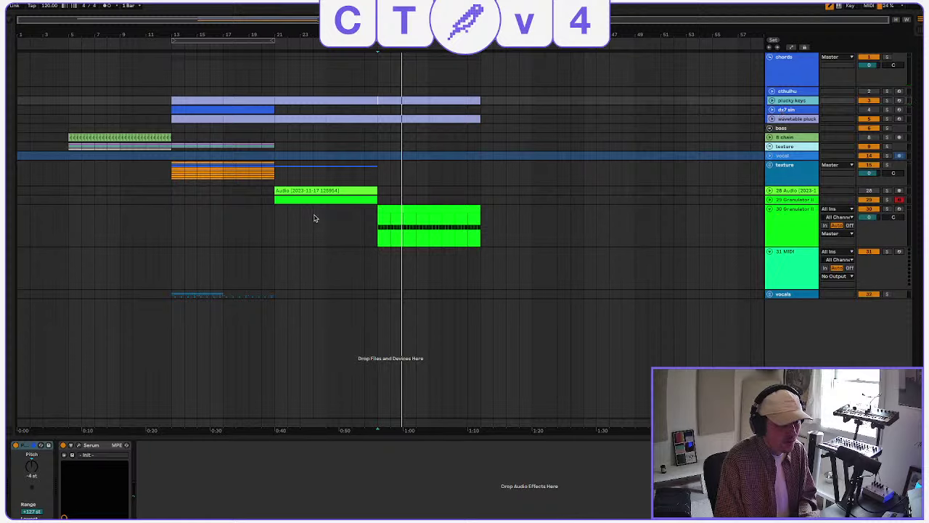
left_click(392, 218)
left_click(311, 189)
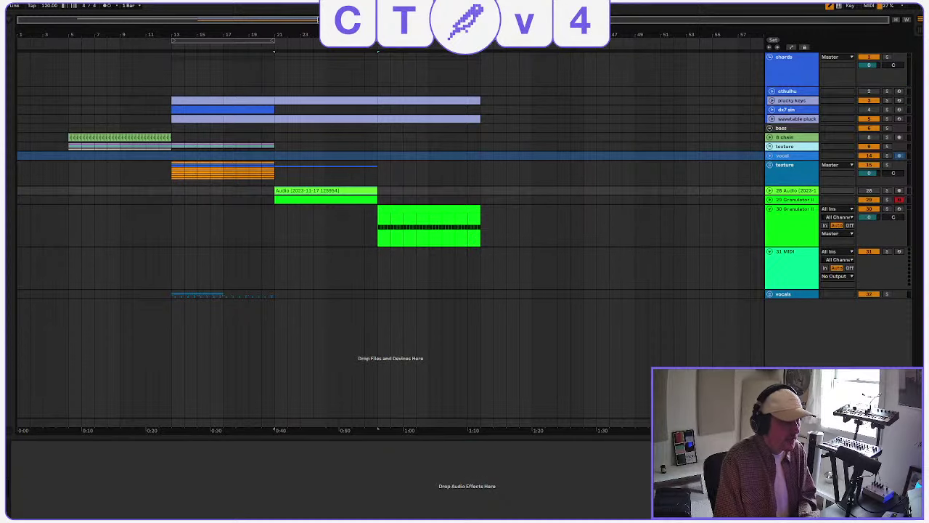
left_click(99, 2)
left_click(120, 6)
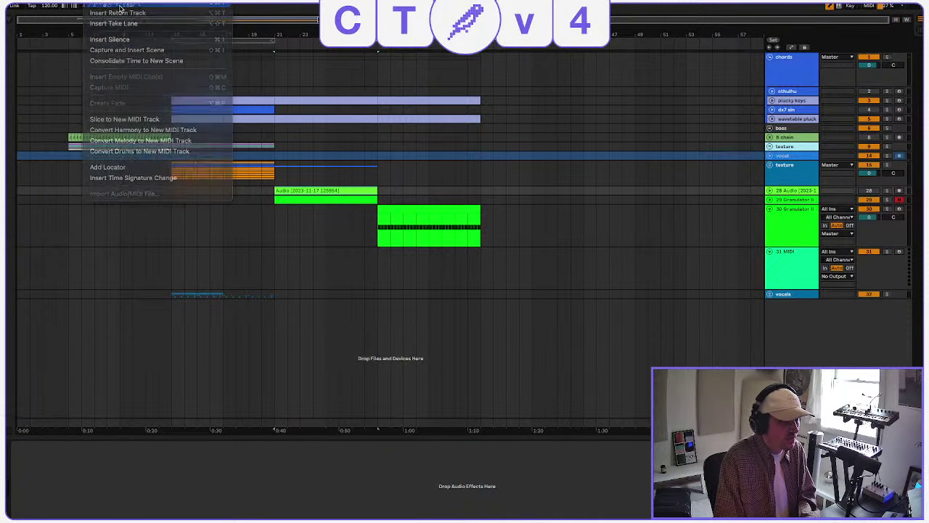
Search the browser for "simpler" and load Simpler onto the new MIDI track.
left_click(20, 23)
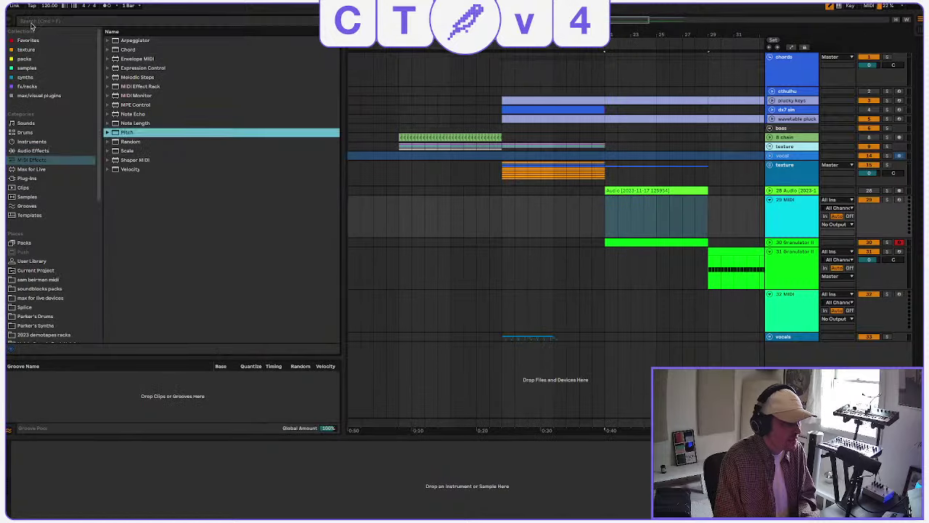
left_click(28, 21)
type("simpl")
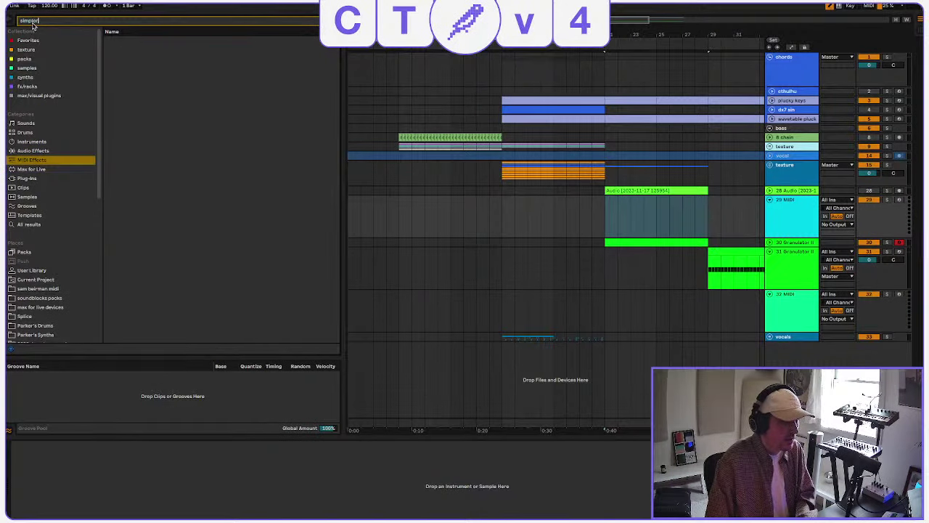
type("er")
left_click(123, 42)
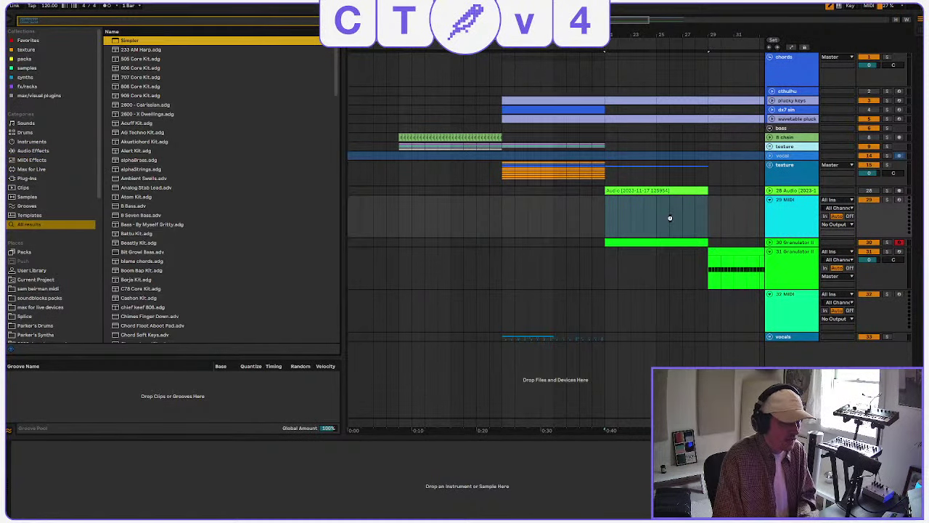
Load the 28 Audio track's clip into Simpler as its sample and switch it to Slice mode.
left_click_drag(652, 190, 229, 461)
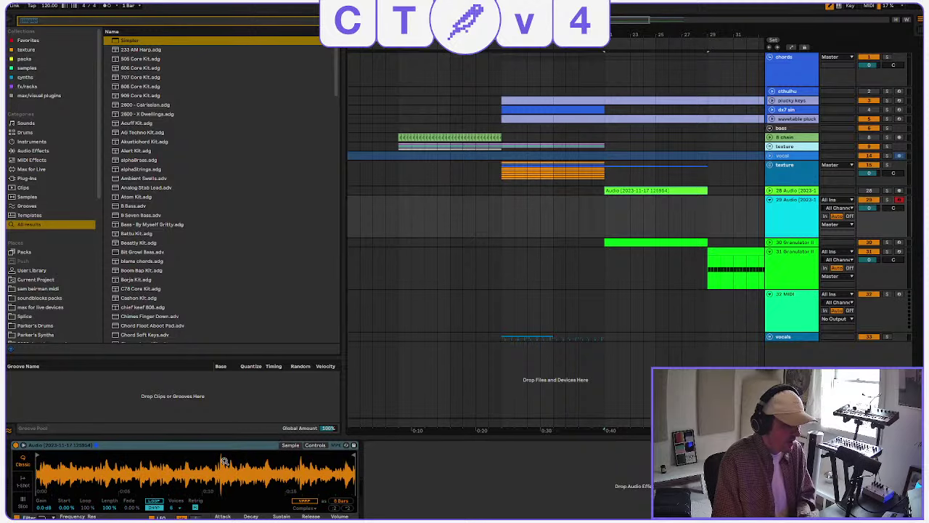
left_click(23, 506)
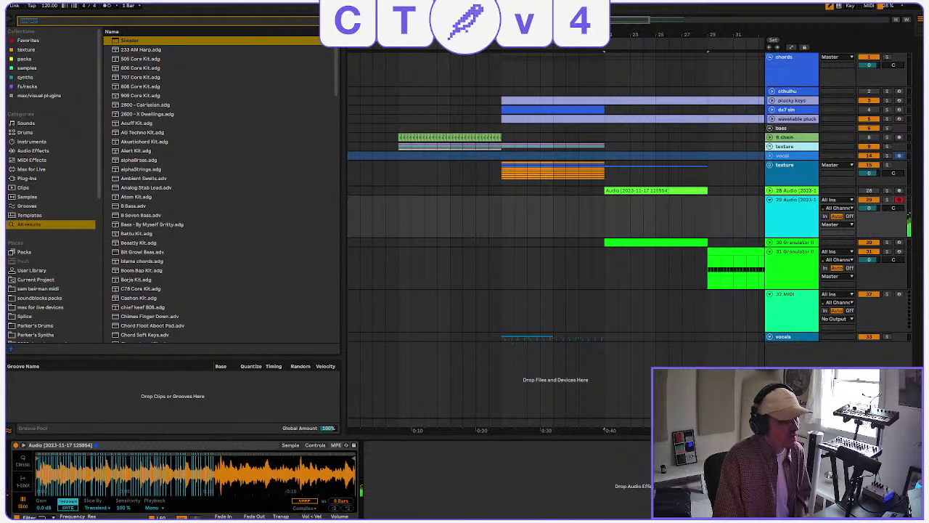
left_click(641, 189)
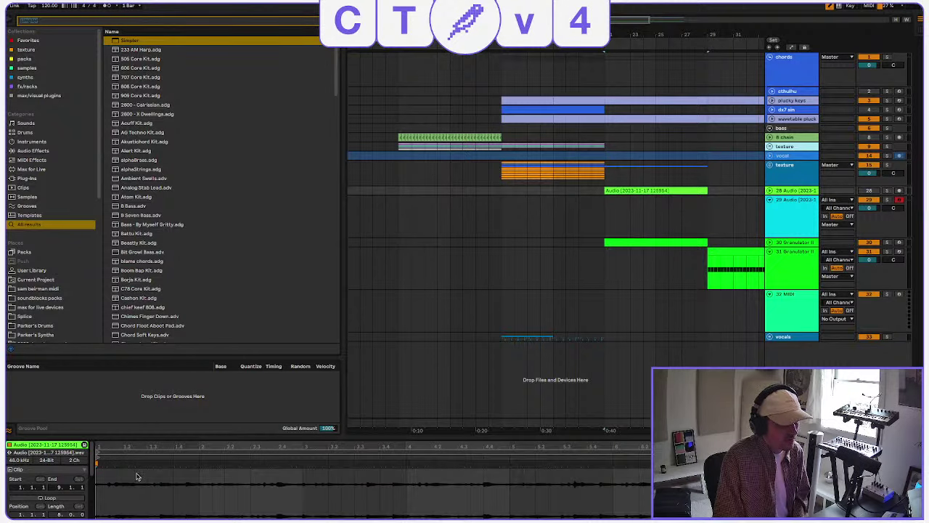
left_click_drag(189, 436, 157, 518)
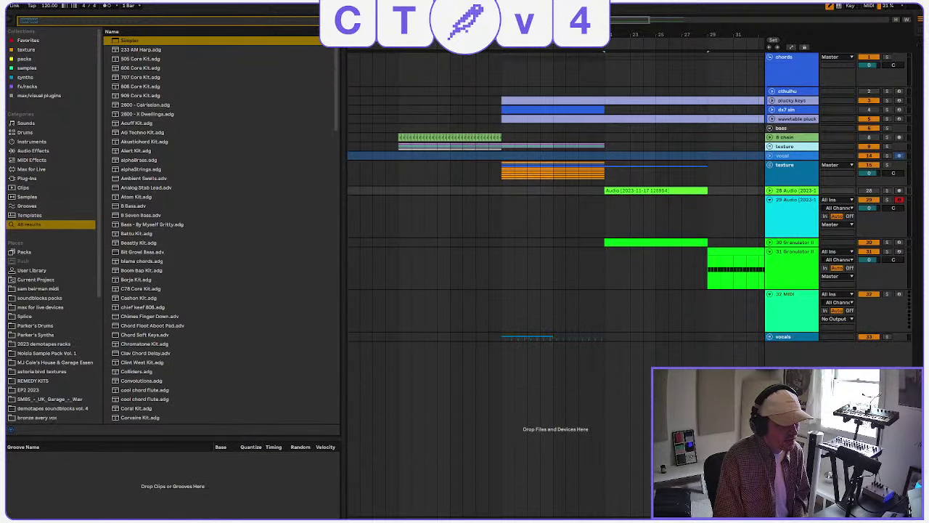
left_click(744, 220)
double_click(792, 221)
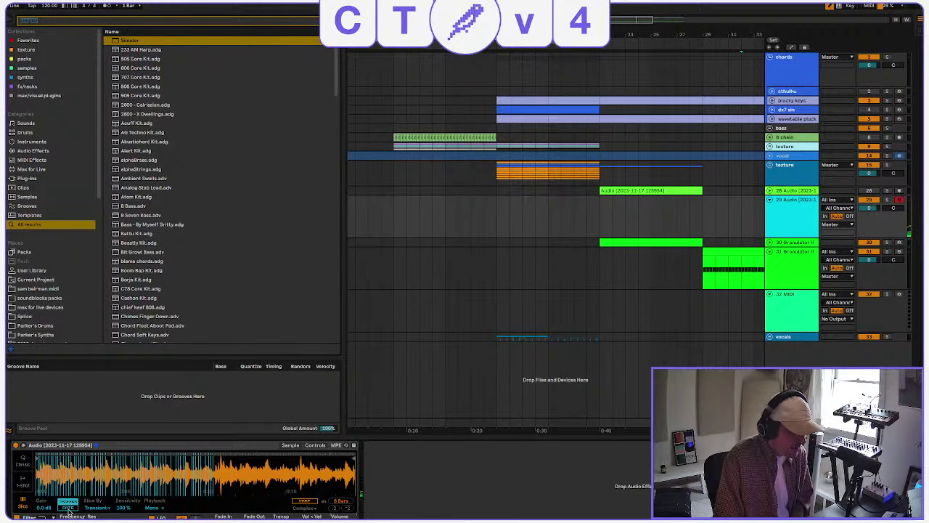
Set Simpler's gain to 0.3 dB and switch its slicing method to Beat.
mouse_move(42, 510)
left_mouse_down()
mouse_move(41, 498)
mouse_move(41, 508)
left_mouse_up()
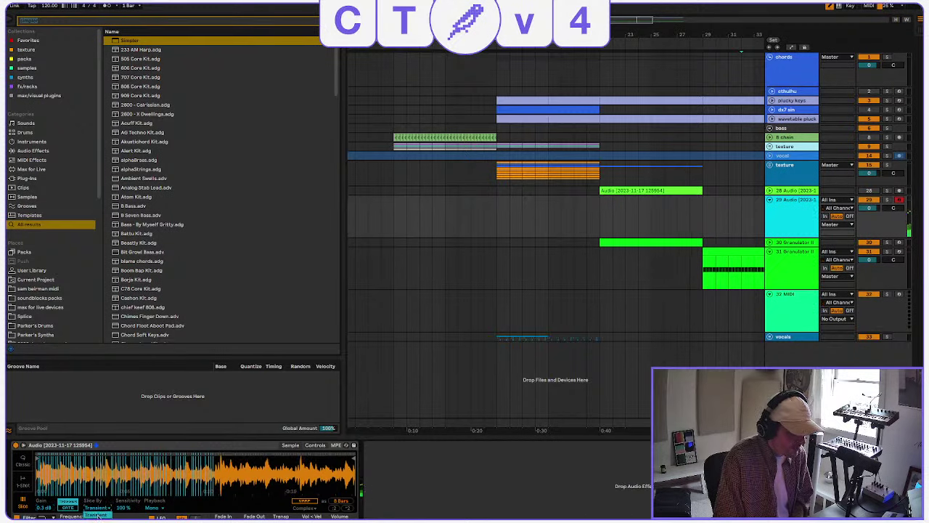
left_click(98, 518)
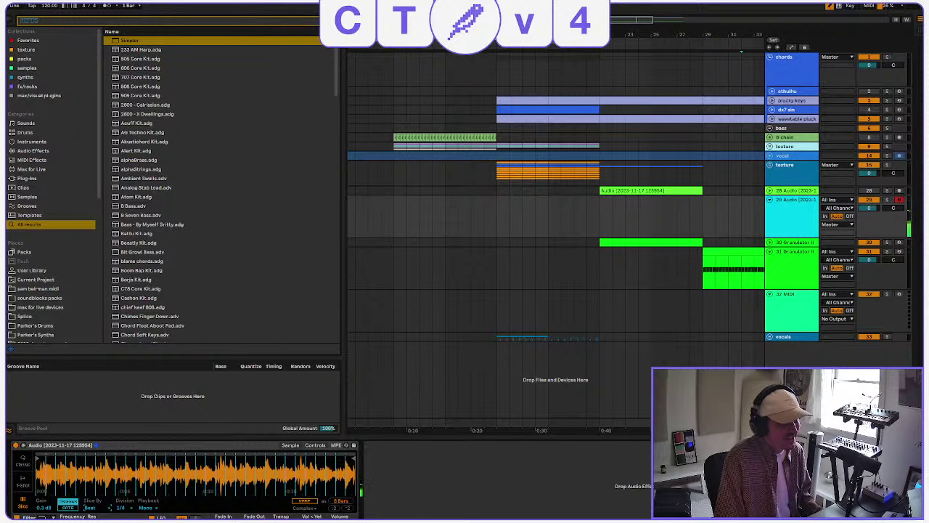
Record a two-bar MIDI pattern of the slices on the 29 Audio track from bar 37.
scroll(562, 205, "right", 5)
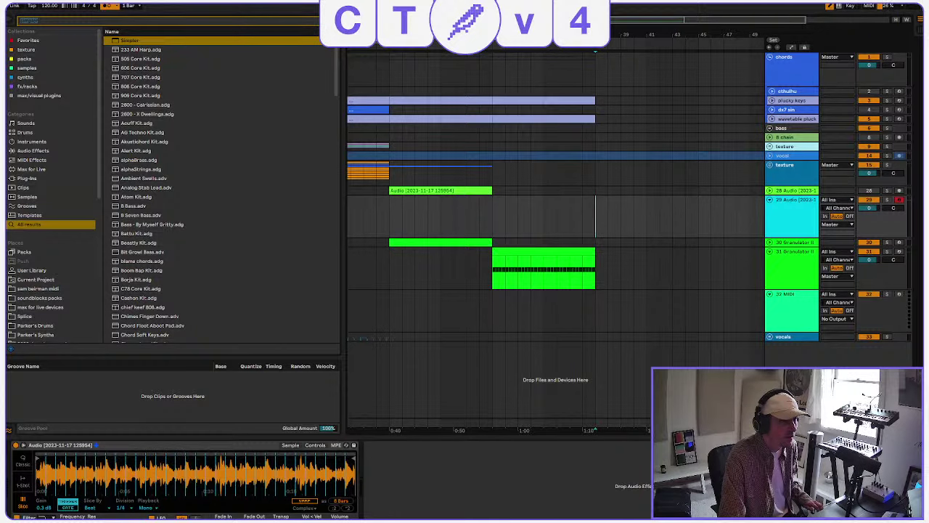
key("F9")
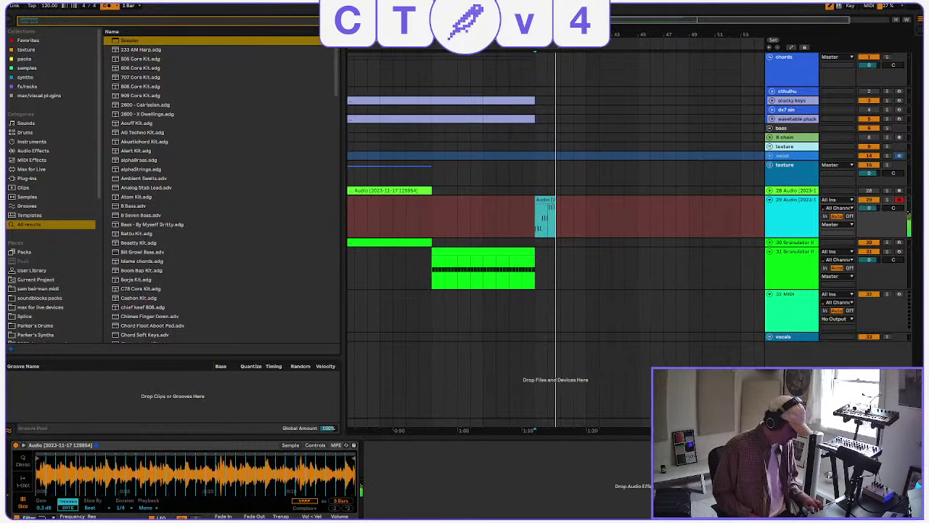
key("F9")
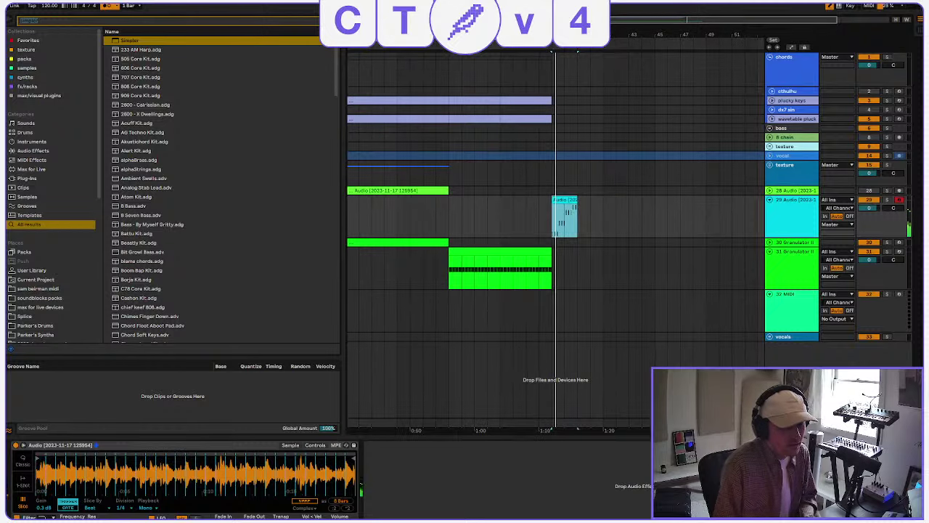
Open the recorded clip in an enlarged note editor and quantize all of its notes.
left_click(563, 214)
left_click_drag(434, 438, 435, 26)
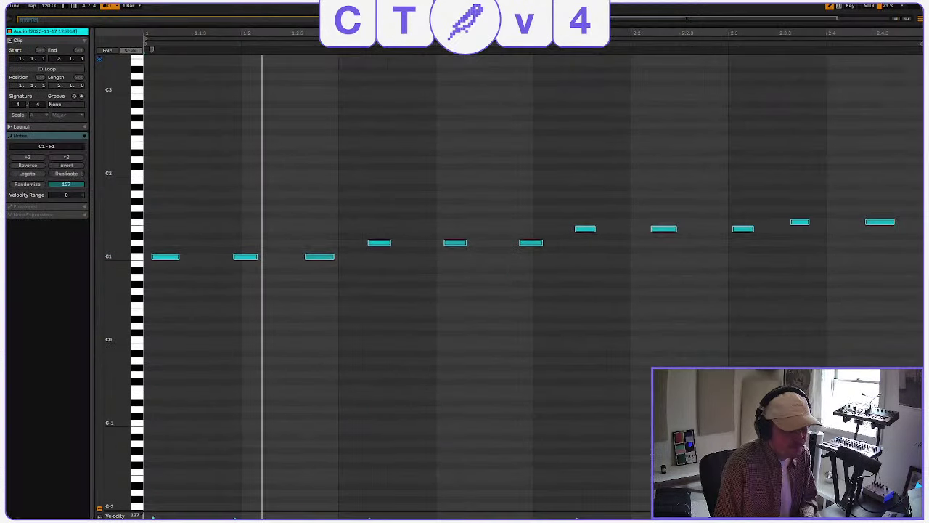
key("b")
mouse_move(155, 293)
left_mouse_down()
mouse_move(295, 286)
mouse_move(921, 170)
left_mouse_up()
key("ctrl+u")
key("space")
key("space")
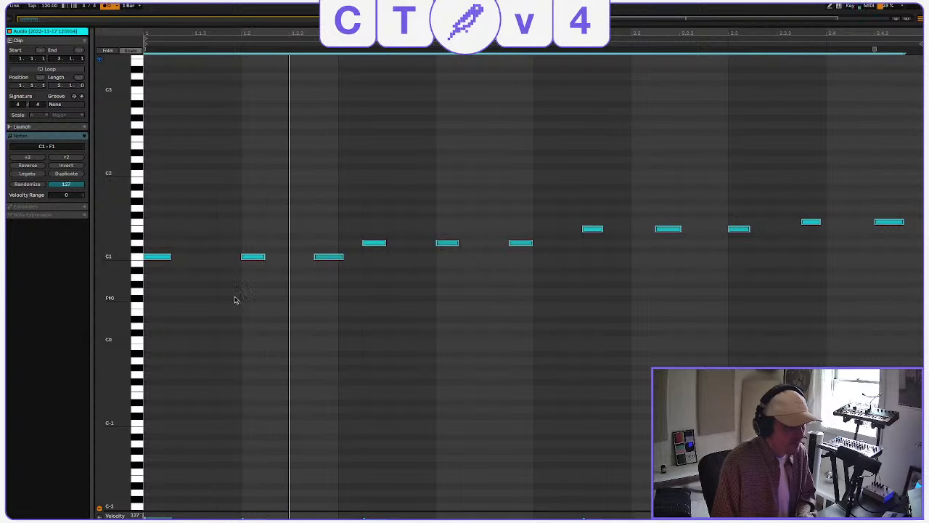
Move the second and third C1 notes one sixteenth earlier each.
left_click_drag(254, 277, 256, 242)
key("Left")
key("space")
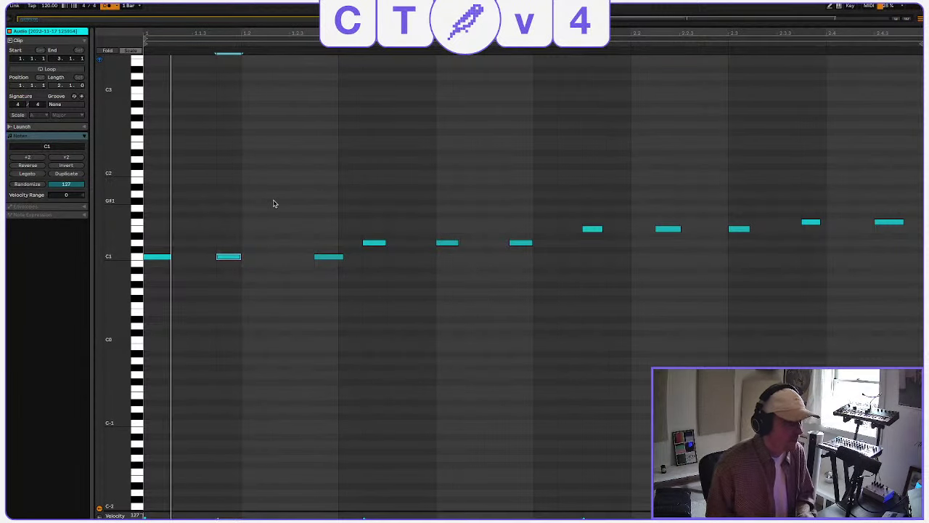
left_click(328, 257)
key("Left")
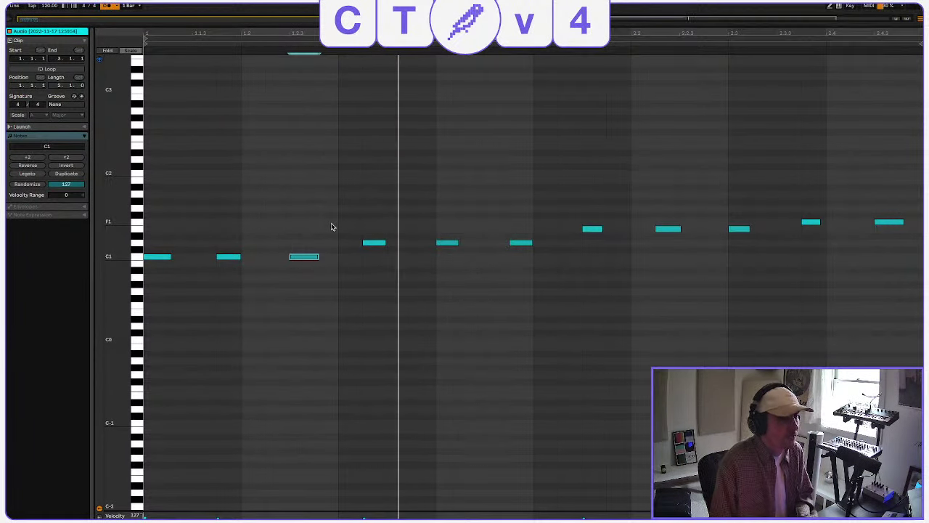
Shift all D1, E1 and F1 notes one sixteenth earlier, and the E1 and F1 notes one further sixteenth.
key("space")
left_click_drag(355, 302, 921, 70)
key("Left")
key("space")
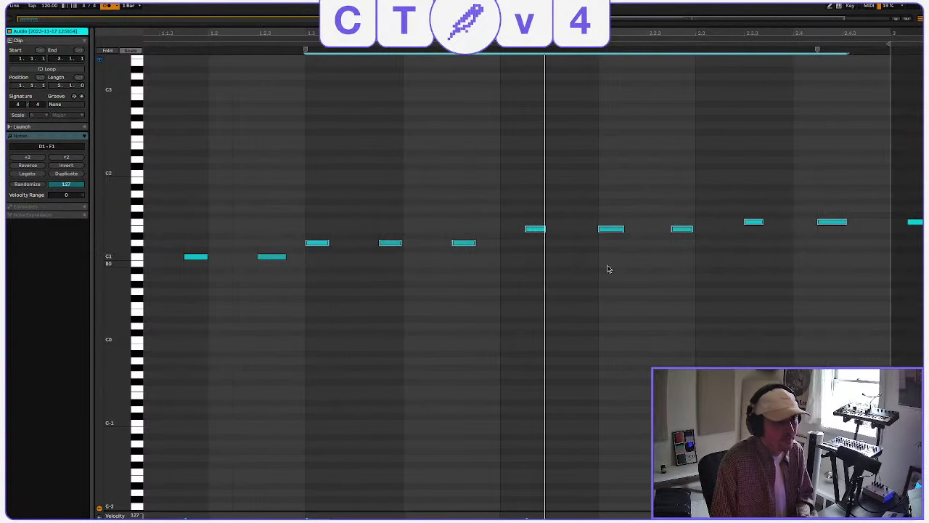
left_click_drag(525, 276, 848, 134)
key("Left")
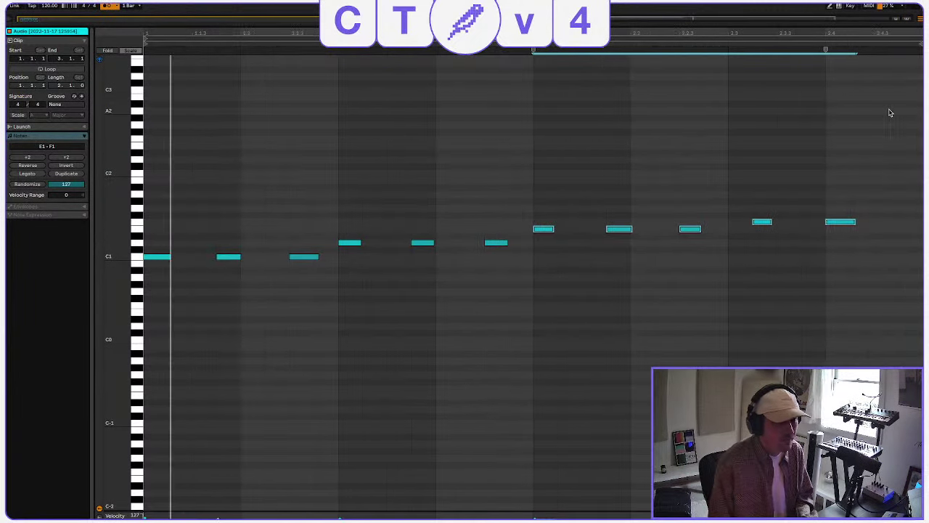
Duplicate the three E1 notes up to F1 starting at beat 2.3, and delete the original F1 note between them.
left_click_drag(711, 260, 545, 147)
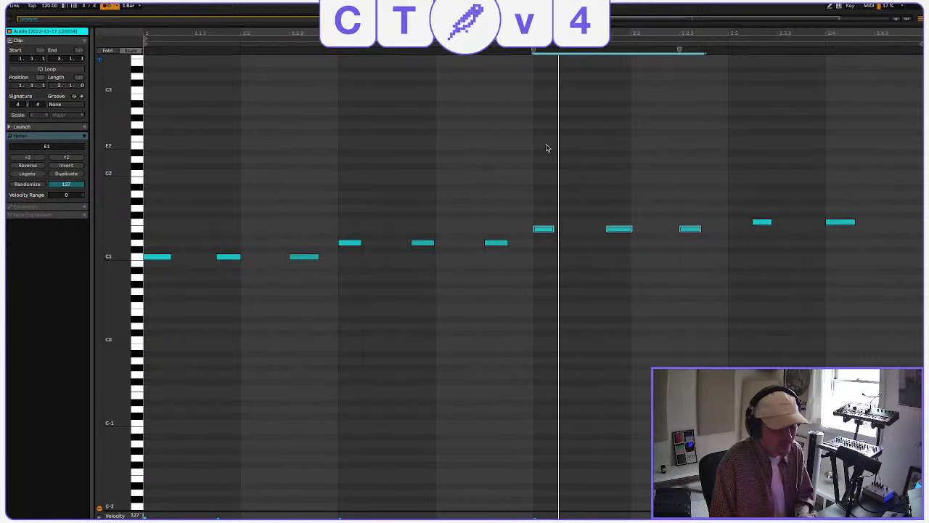
key("ctrl+d")
key("Up")
key("Up")
key("Left")
key("Left")
key("Down")
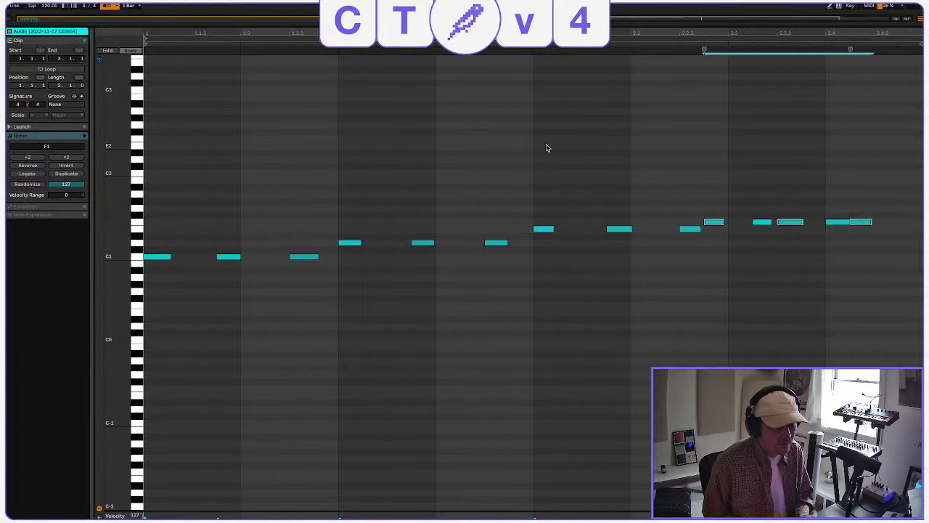
key("Right")
left_click_drag(756, 247, 804, 176)
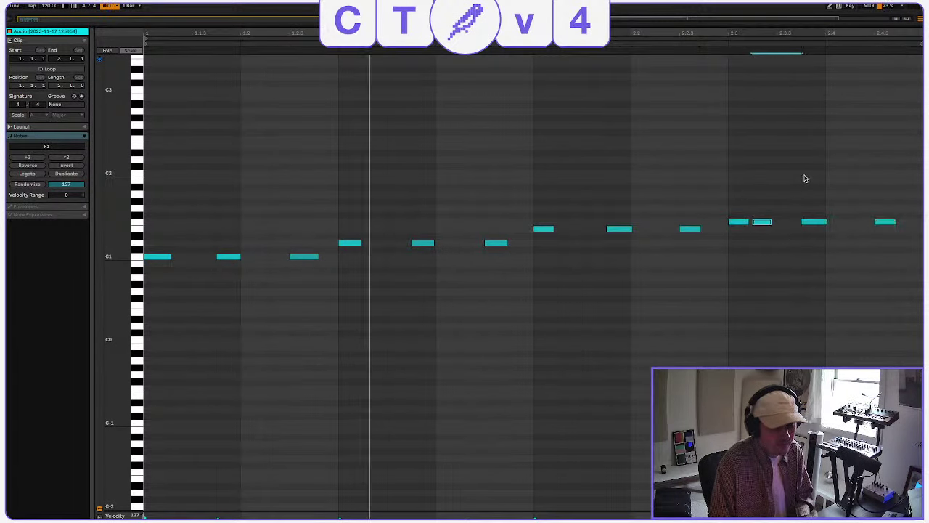
key("Delete")
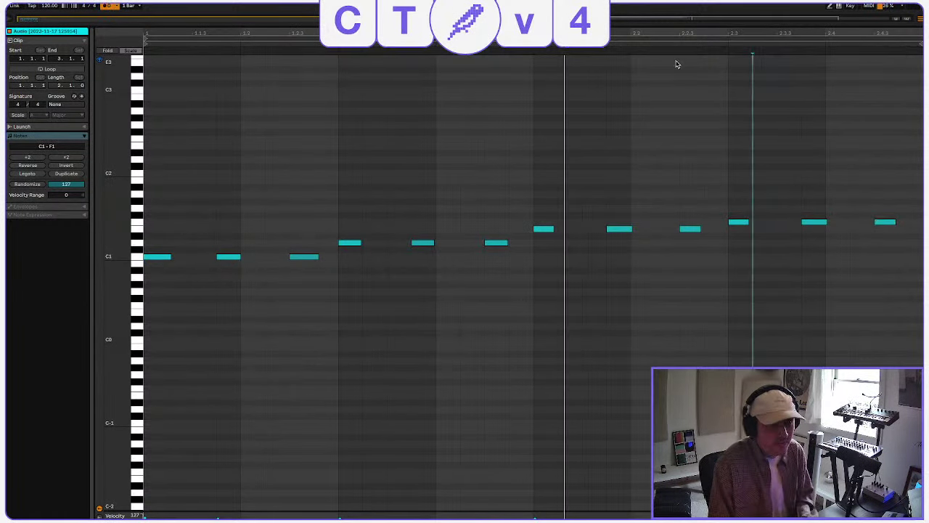
Duplicate the two-bar slice clip once in the arrangement and set the loop over bars 37 to 41.
left_click(672, 23)
key("ctrl+d")
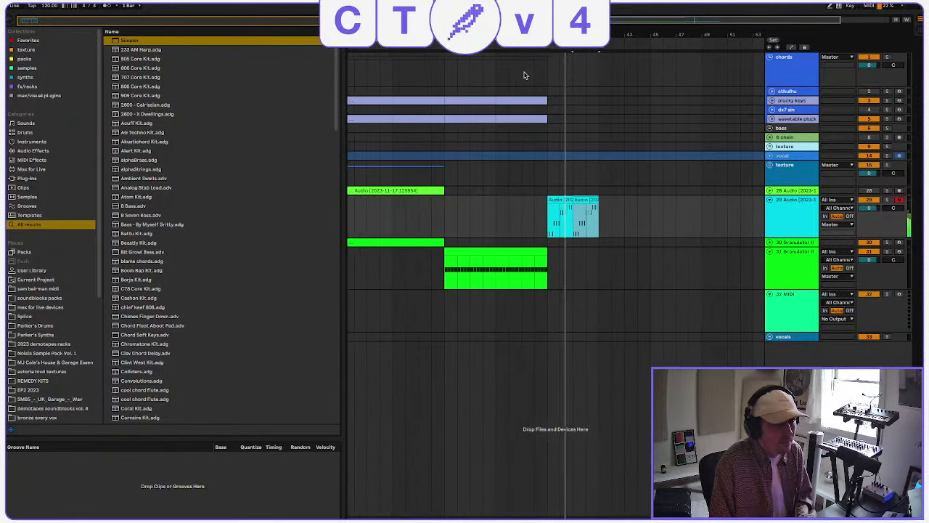
left_click_drag(525, 35, 537, 15)
left_click_drag(574, 43, 635, 42)
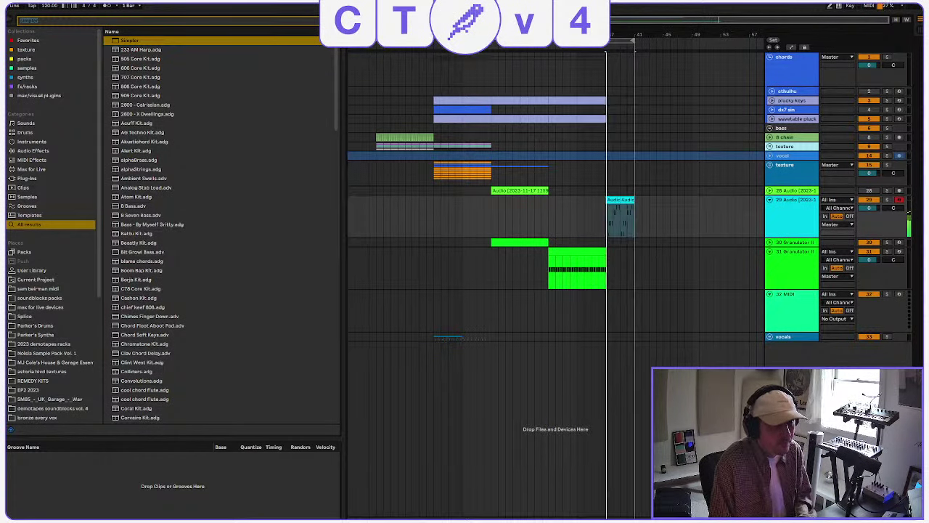
left_click(628, 201)
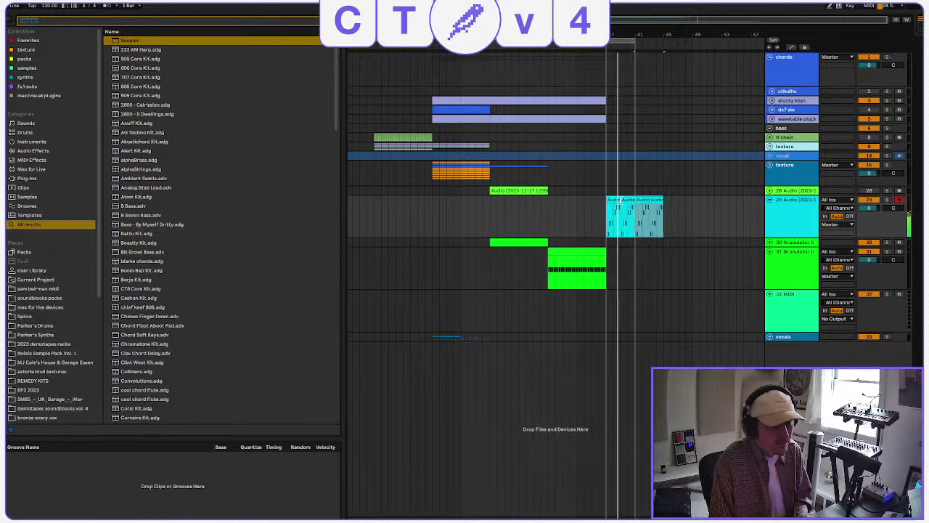
key("super+z")
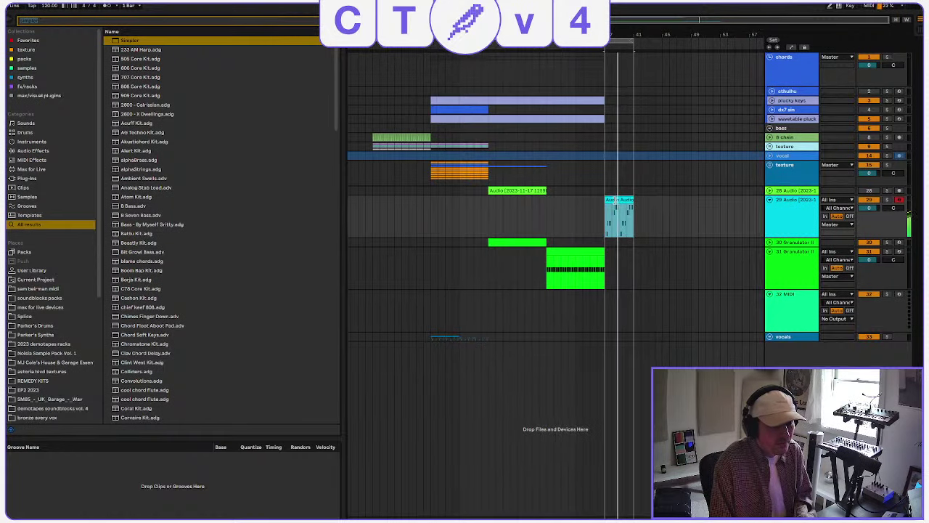
Unfold the bass group and set the Ramzoid 808 track's volume to -12 dB.
left_click(770, 128)
left_click(866, 182)
left_click(873, 173)
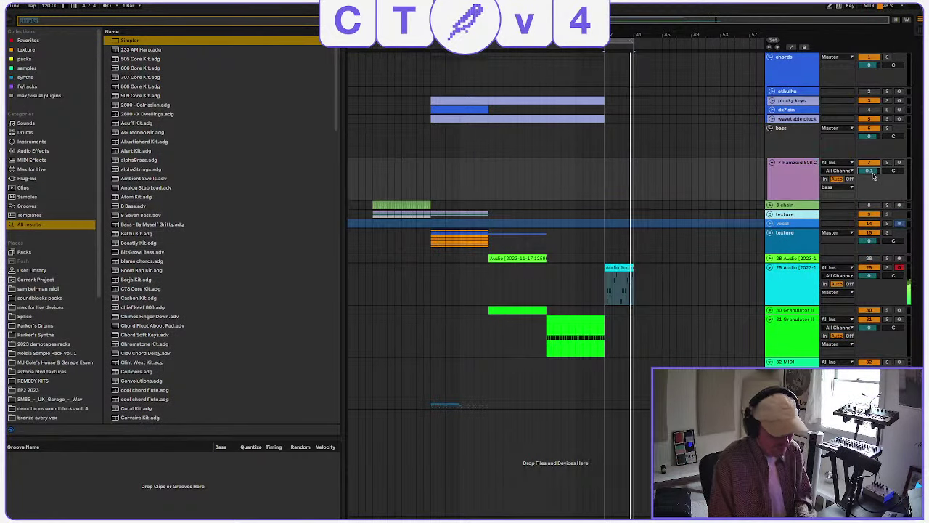
type("-12")
key("Return")
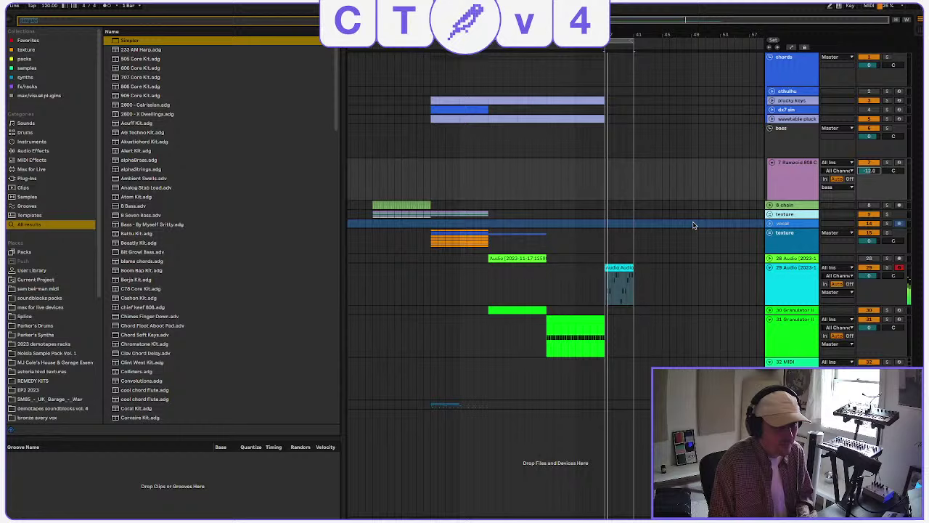
Deactivate the plucky keys and wavetable pluck tracks, and play the arrangement from bar 21 without them.
left_click(609, 299)
key("shift+Tab")
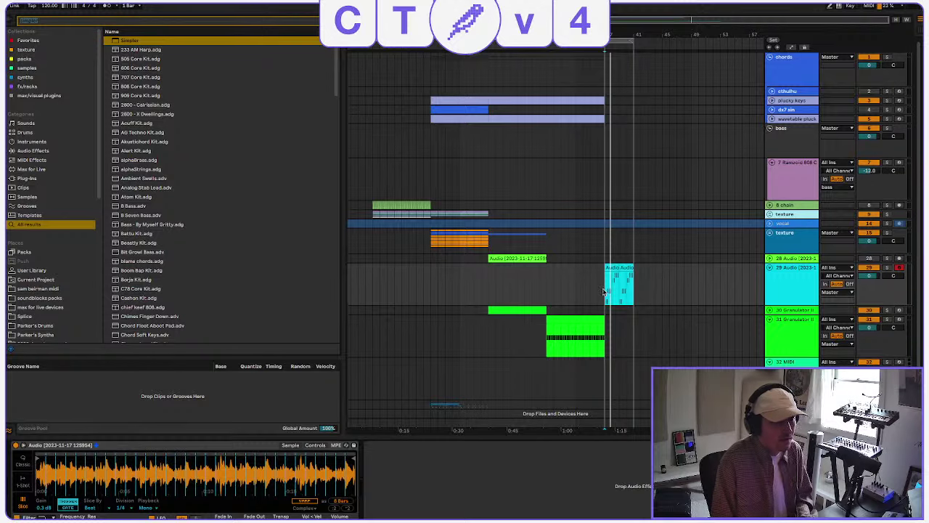
left_click(429, 246)
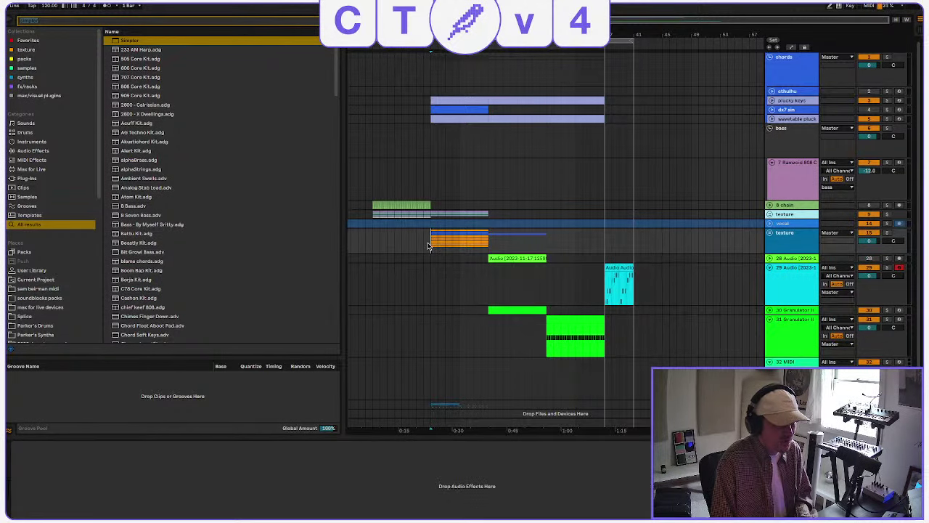
key("space")
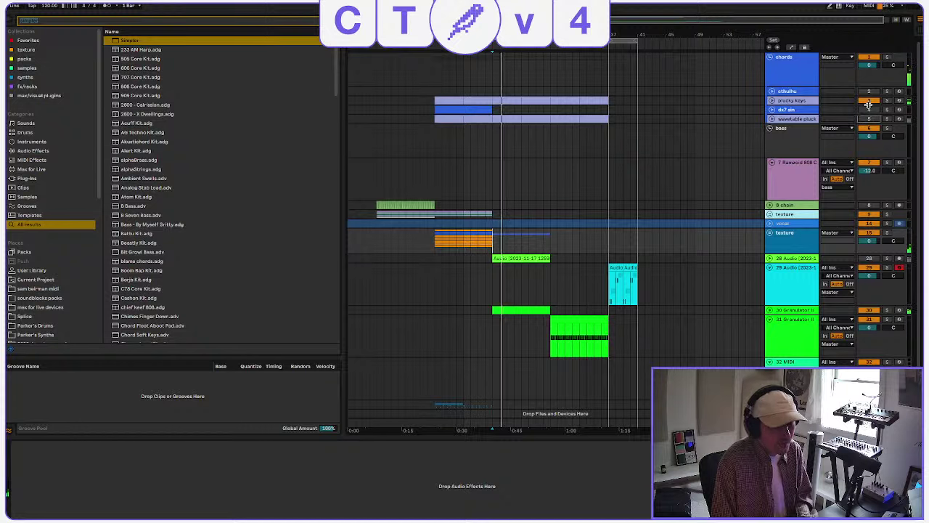
Listen to the Granulator II clip section from bar 29.
left_click(554, 288)
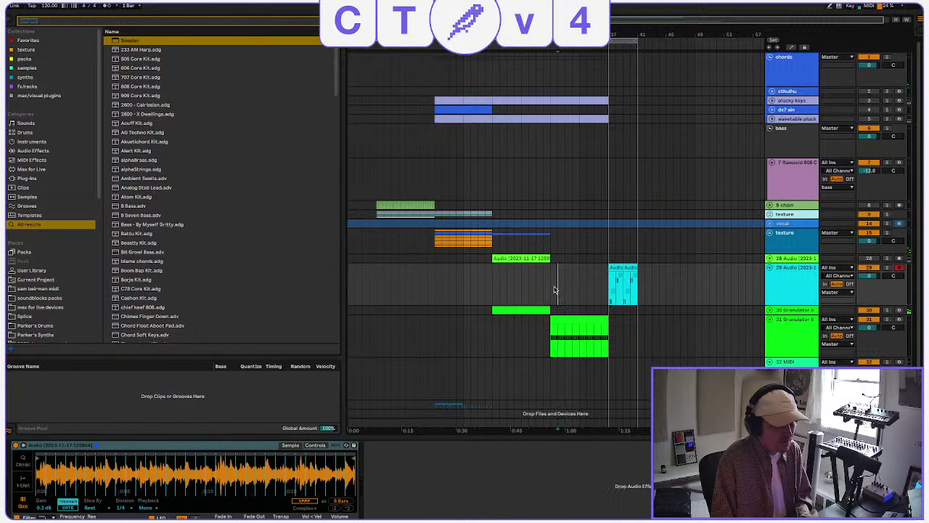
key("space")
key("space")
scroll(641, 286, "down", 1)
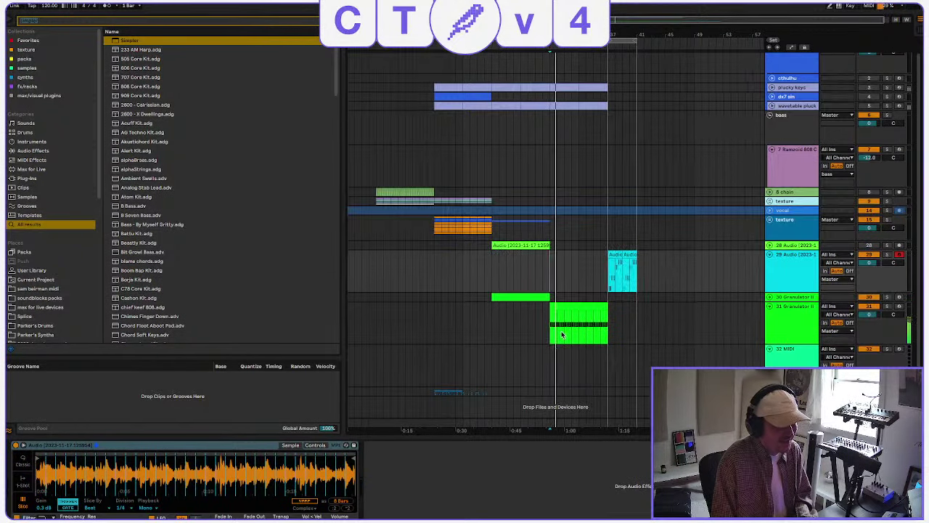
left_click(545, 333)
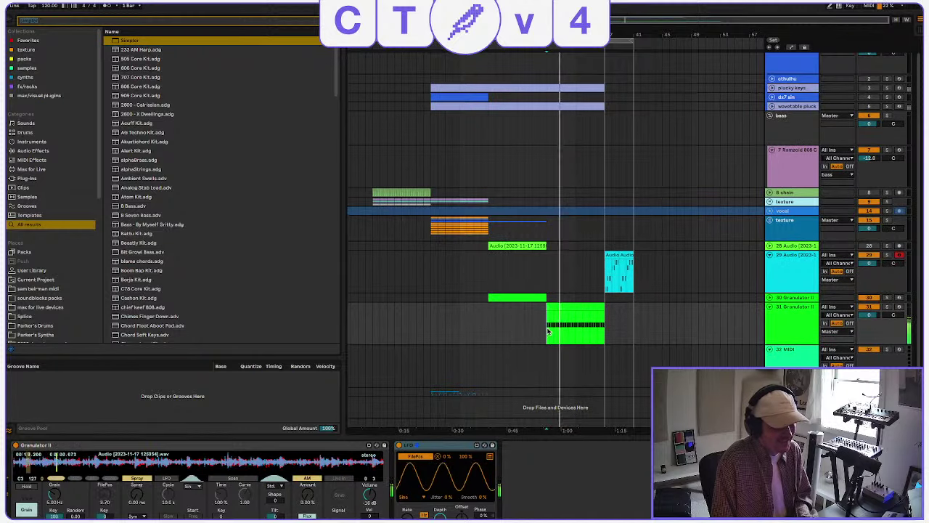
left_click(566, 308)
key("space")
key("space")
scroll(567, 309, "left", 1)
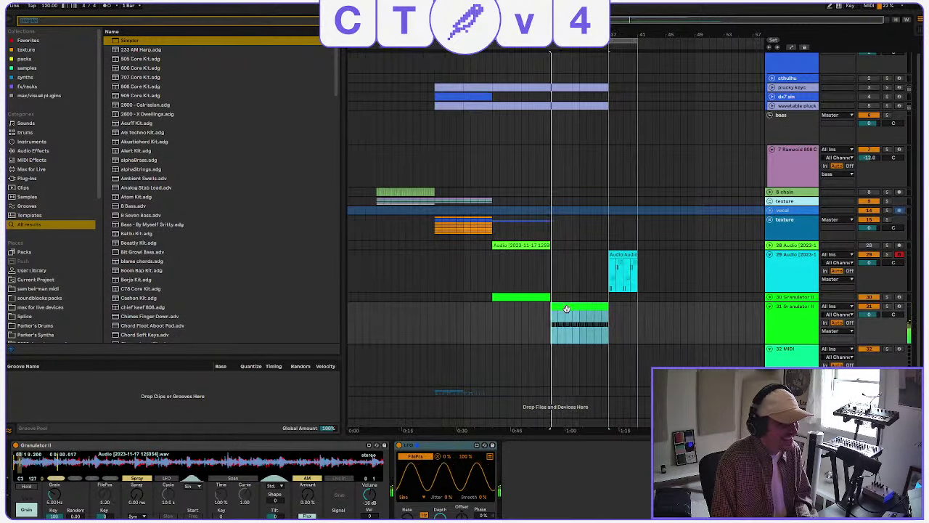
Listen to the sliced Simpler clips from bar 37.
left_click(614, 281)
scroll(612, 283, "up", 1)
key("space")
left_click(604, 294)
key("space")
Insert an empty four-bar MIDI clip on the Ramzoid 808 track at bar 37 and set the track's volume to -16 dB.
scroll(604, 294, "up", 1)
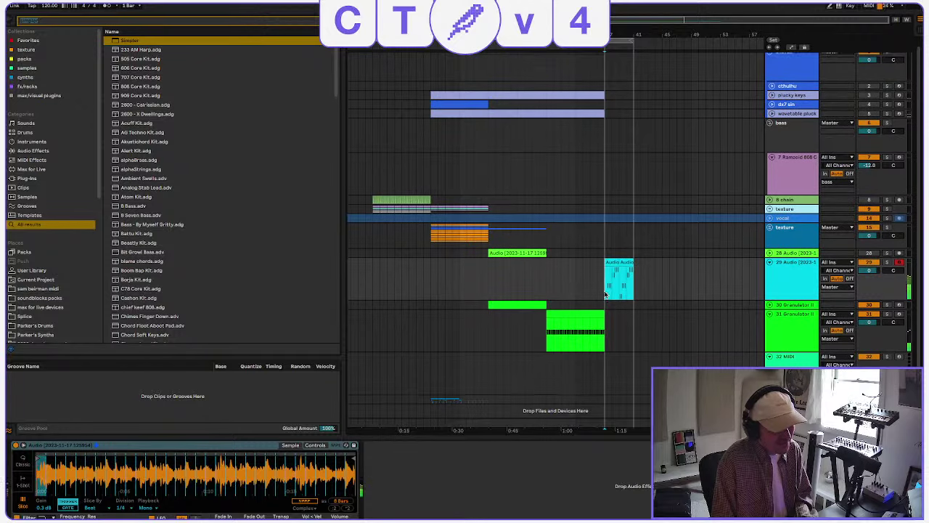
scroll(616, 216, "up", 2)
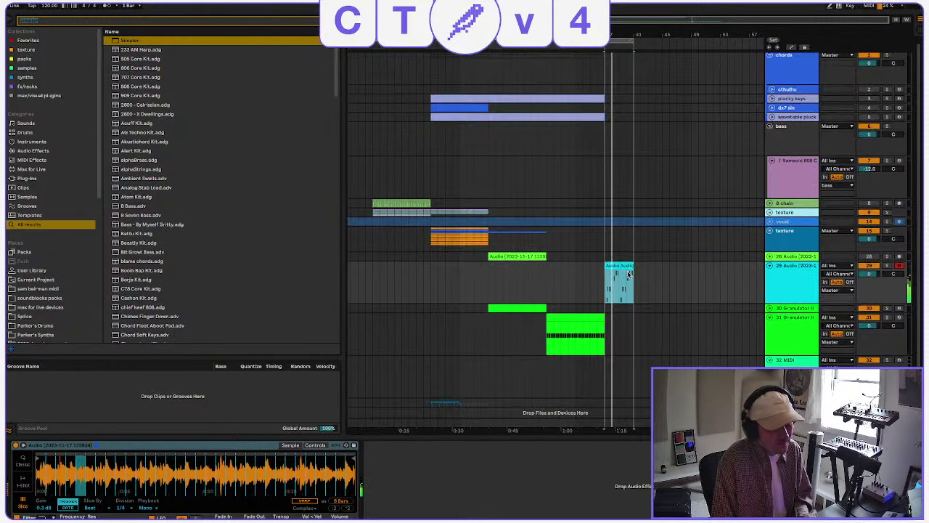
left_click(638, 188)
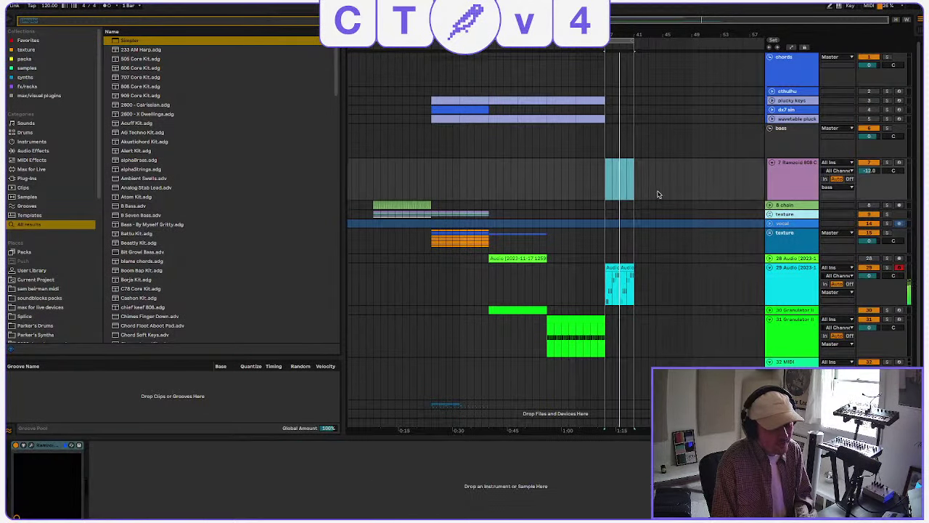
key("ctrl+shift+m")
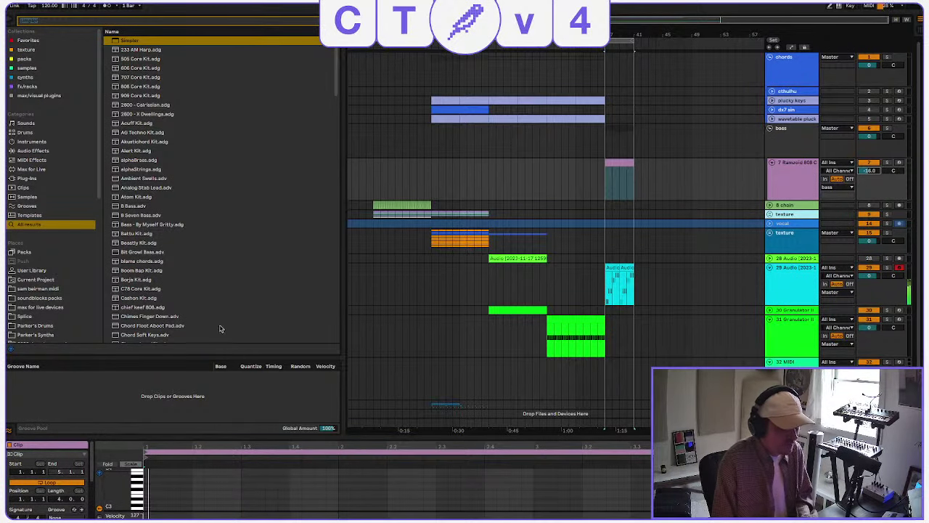
Enlarge the new clip's note editor and set its scale to F Major.
left_click_drag(189, 442, 189, 208)
left_click(17, 295)
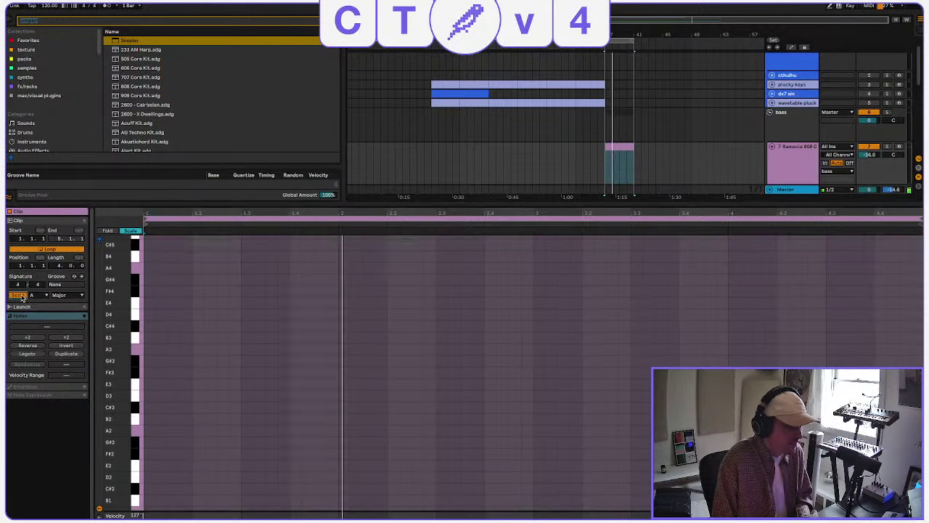
left_click(36, 295)
left_click(36, 338)
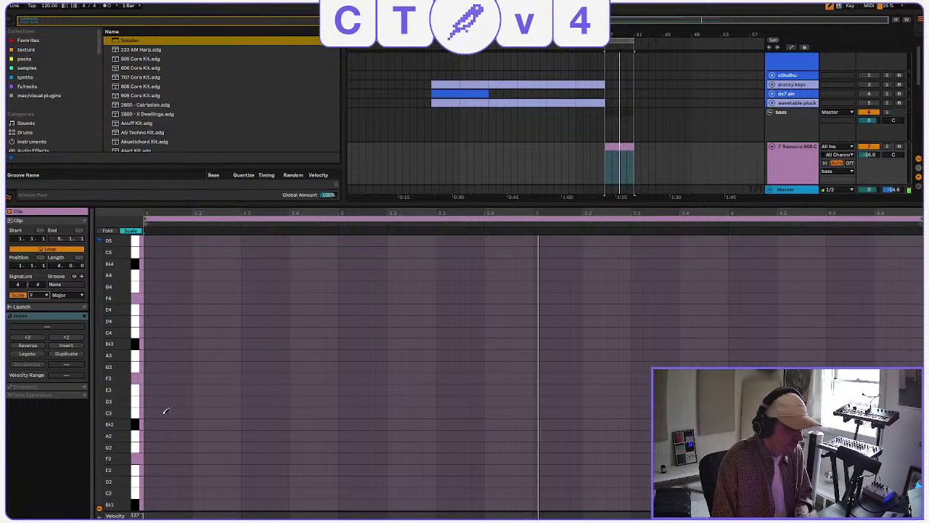
Place two F3 notes in bar 1 of the 808 clip and duplicate them into bar 2 at A3.
left_click(151, 377)
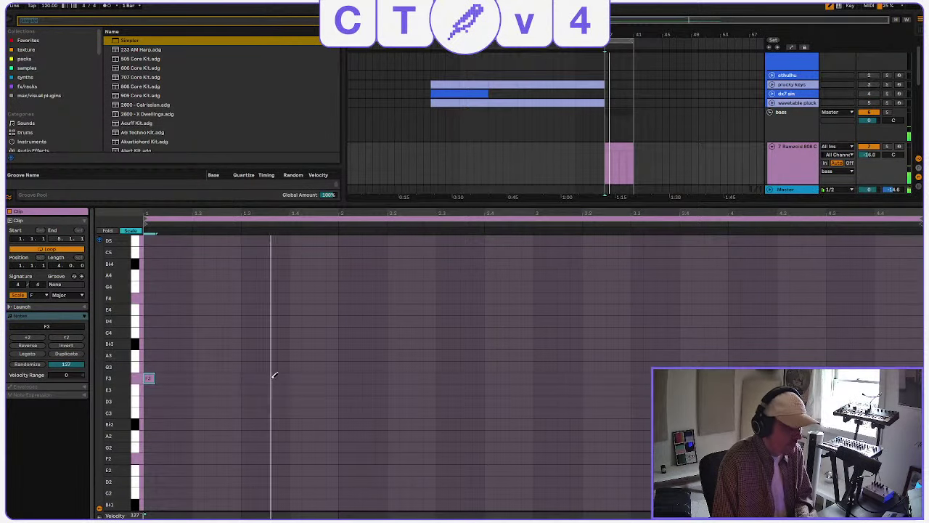
key("b")
left_click_drag(338, 392, 137, 356)
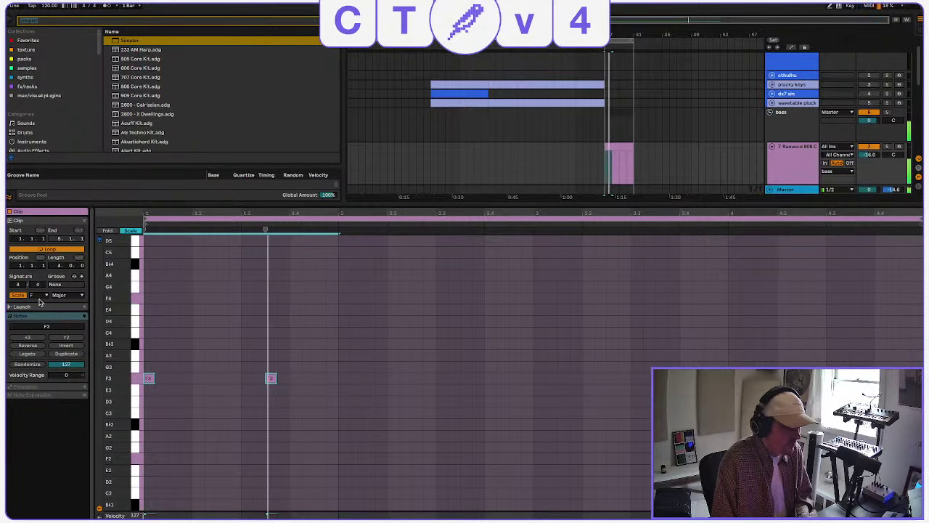
key("ctrl+d")
key("Up")
key("Up")
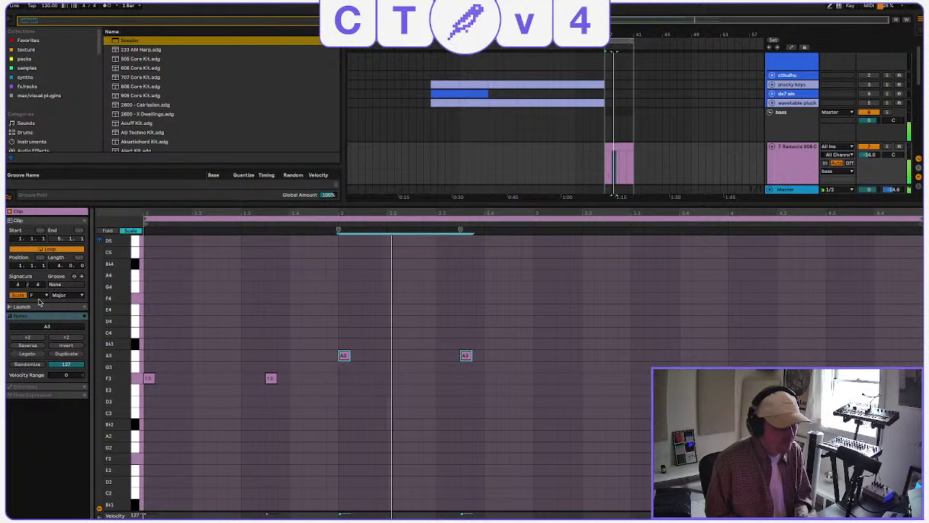
Lower the bar 2 pair to D3, then repeat it once, keeping only one extra D3 note late in bar 2.
key("Down")
key("Down")
key("Down")
key("Down")
key("Down")
key("Down")
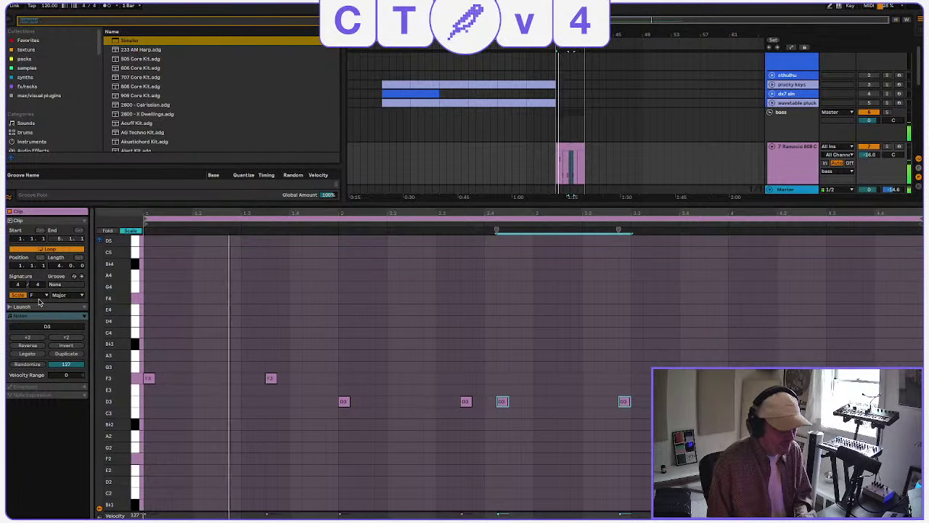
left_click_drag(616, 392, 790, 406)
key("Delete")
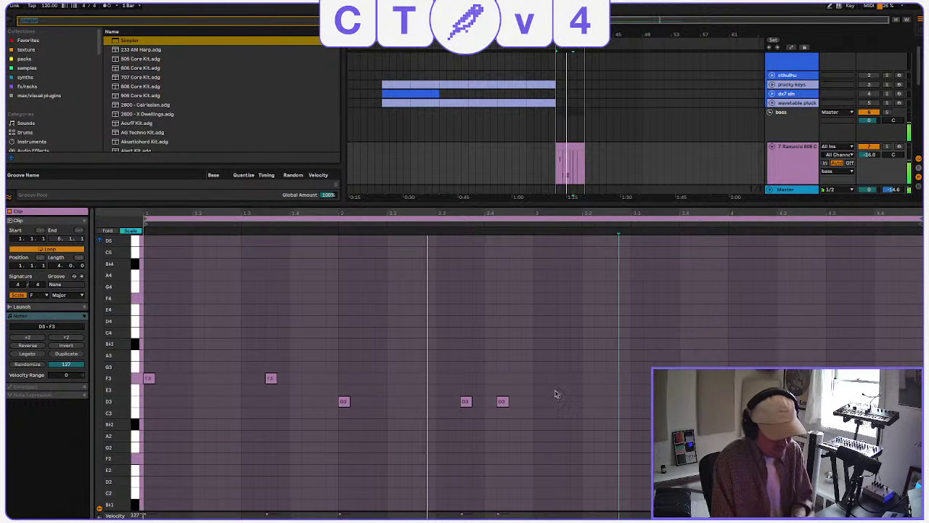
Duplicate all five bass notes from bar 3 of the clip and transpose the copies down to B♭2 and G2.
scroll(530, 416, "down", 1)
left_click_drag(529, 419, 20, 273)
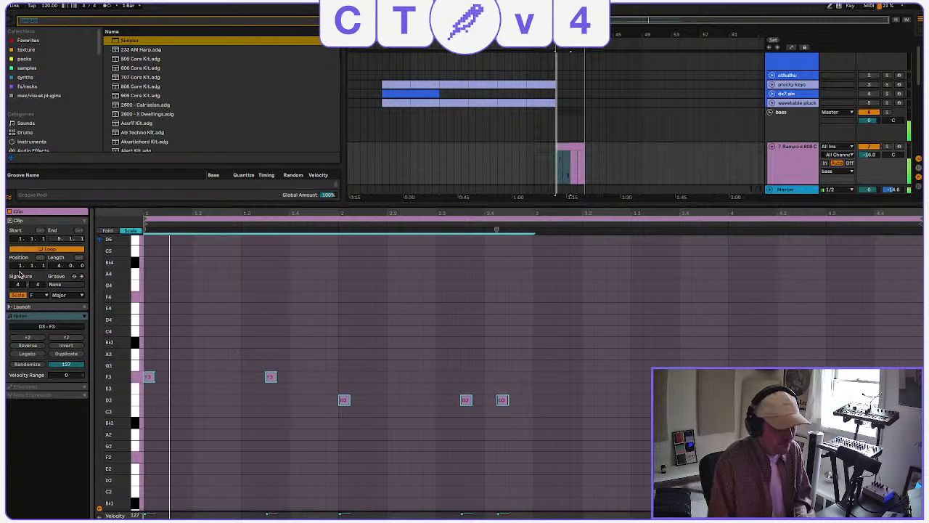
key("ctrl+d")
key("Down")
key("Down")
key("Down")
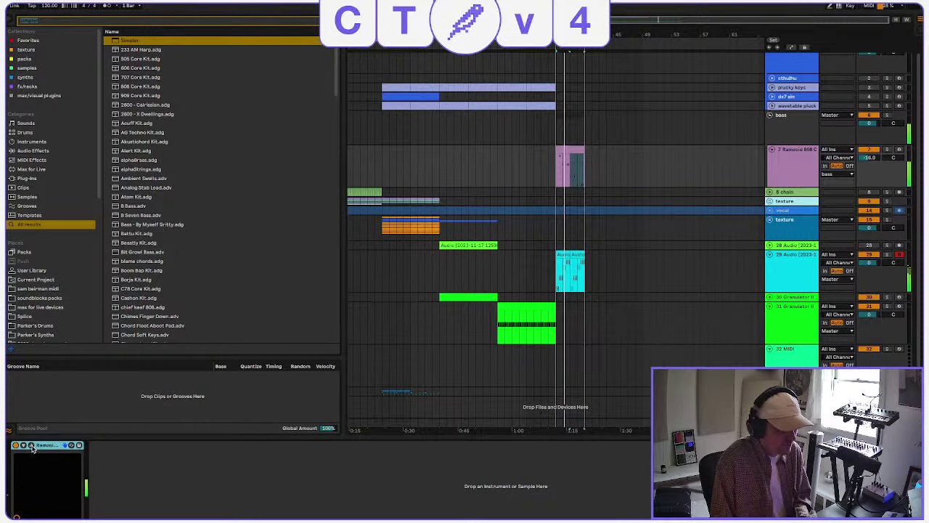
Change the Ramzoid 808 Cooker sound to the clean sample "cleaning" and close the plug-in window.
left_click(32, 447)
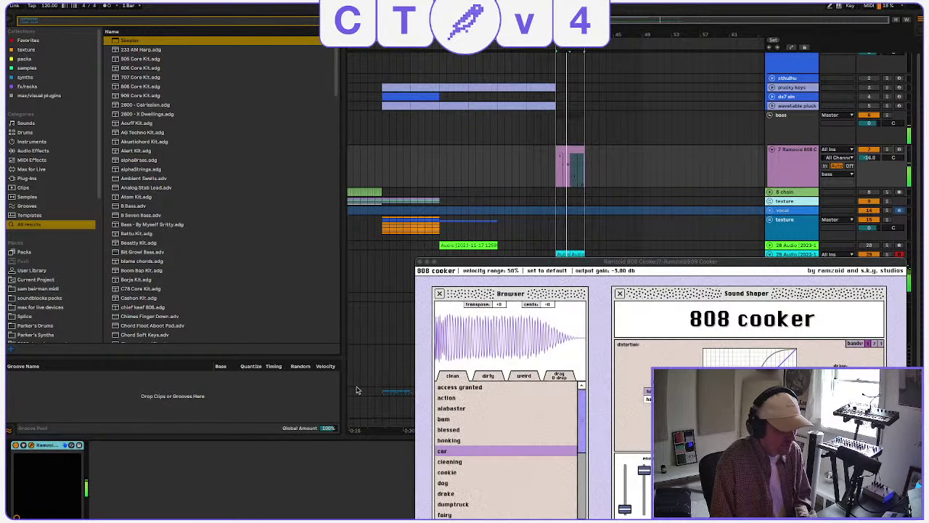
left_click(470, 463)
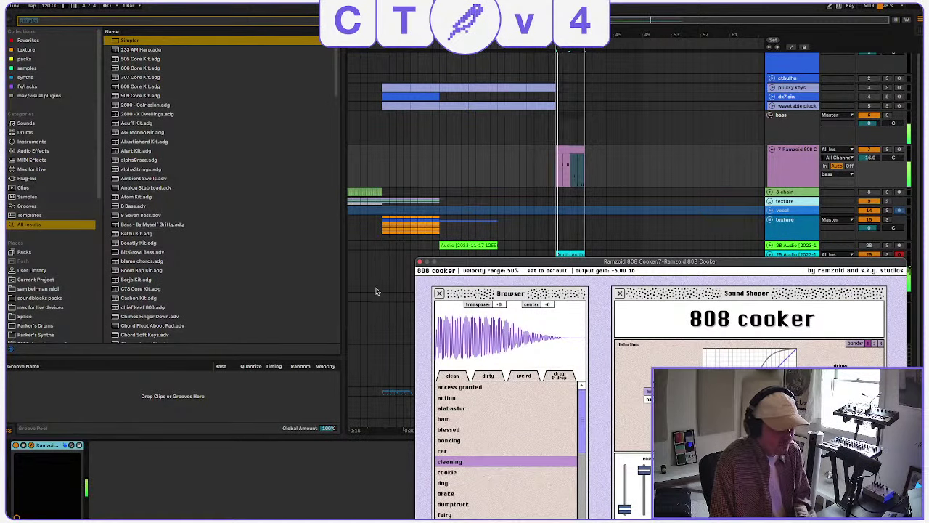
left_click(420, 262)
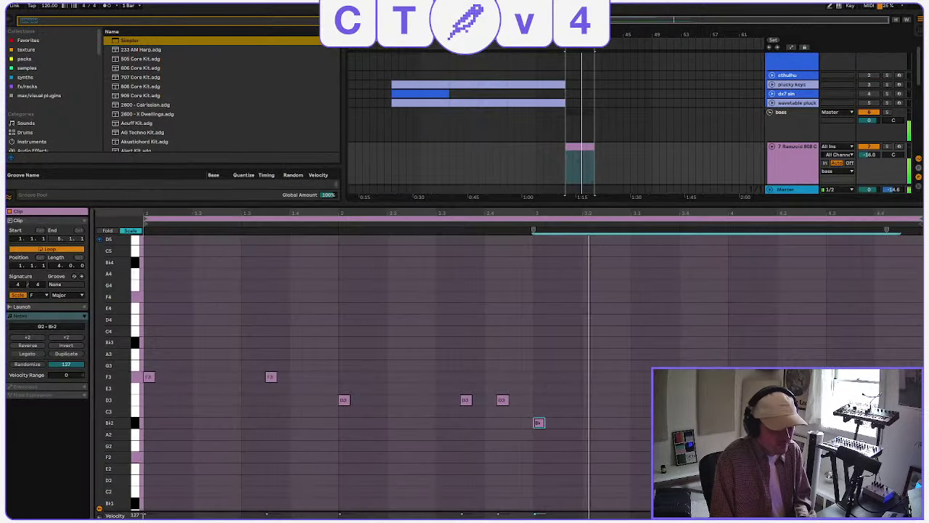
Raise the bass line's last note to G3 and lower the 808 track's volume to -24 dB.
double_click(566, 191)
left_click(863, 436)
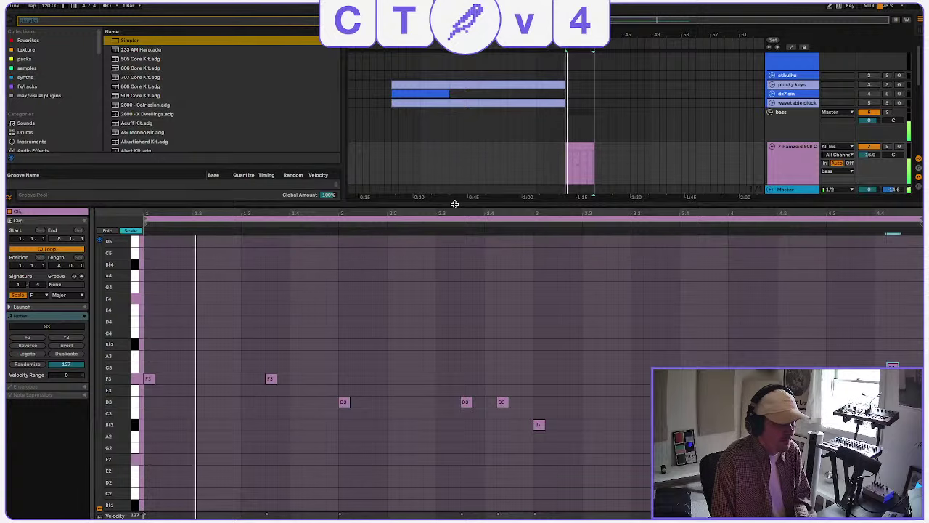
left_click_drag(454, 204, 465, 516)
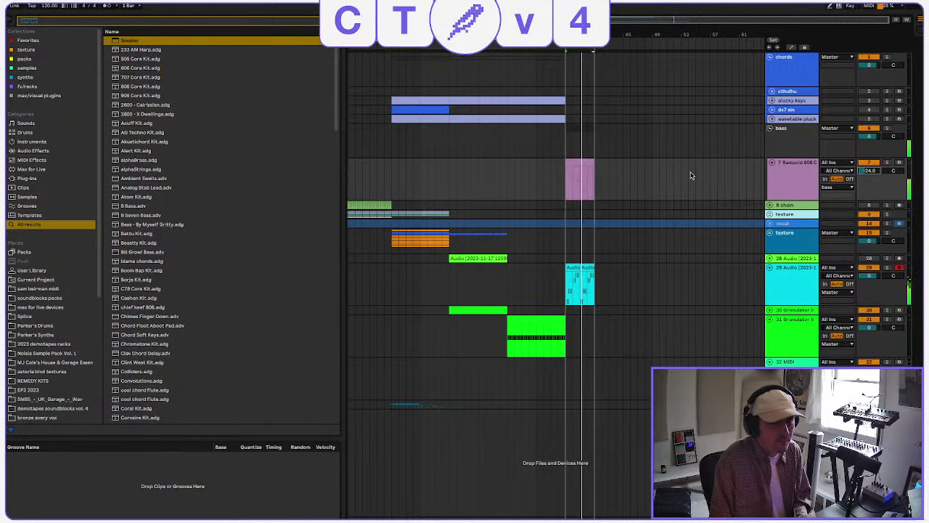
Extend the wavetable pluck clip from bar 37 to bar 41, then activate and unfold its track.
left_click_drag(564, 119, 594, 119)
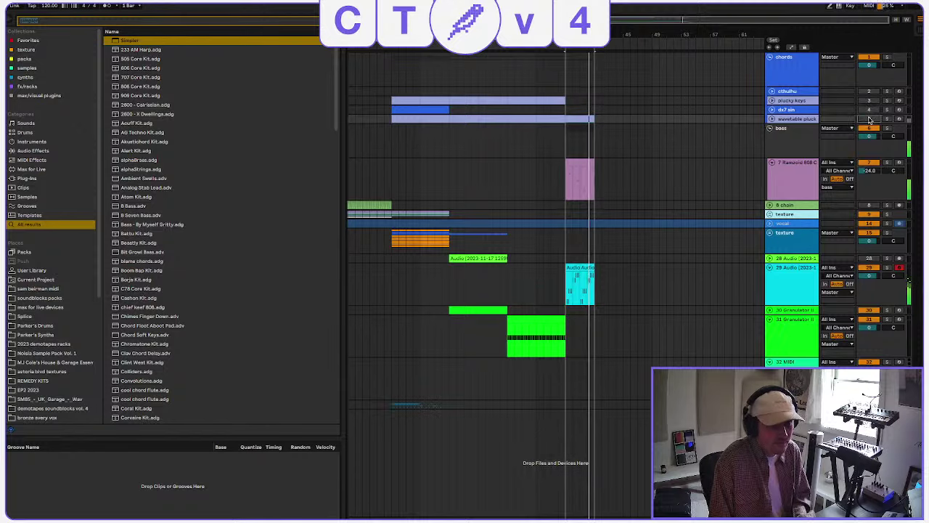
left_click(772, 119)
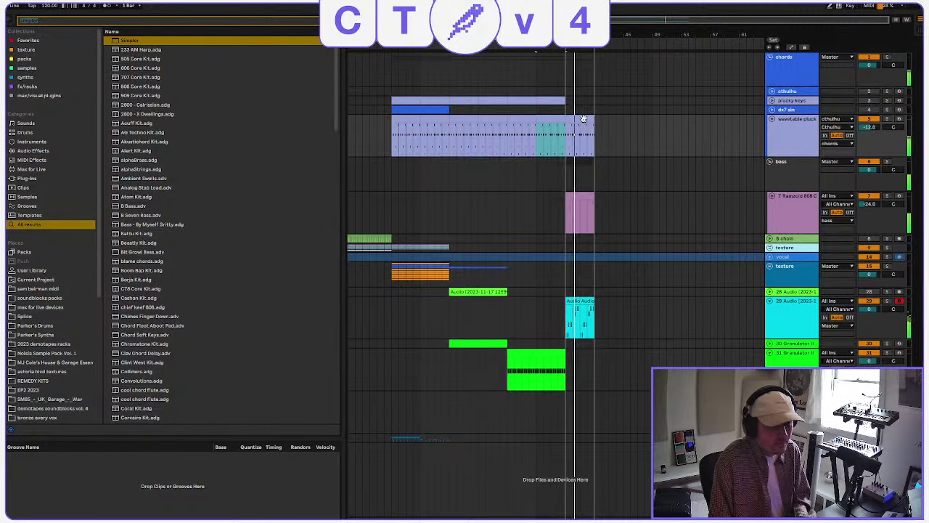
Transpose all notes of the wavetable pluck section from bar 37 to 41 up one octave.
left_click_drag(567, 139, 600, 145)
key("shift+Tab")
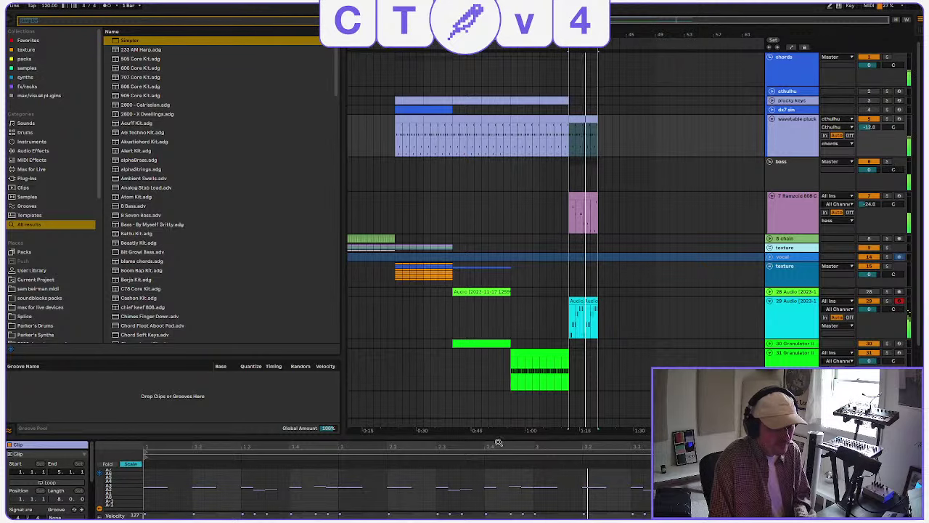
left_click_drag(498, 441, 456, 222)
left_click(432, 314)
key("ctrl+a")
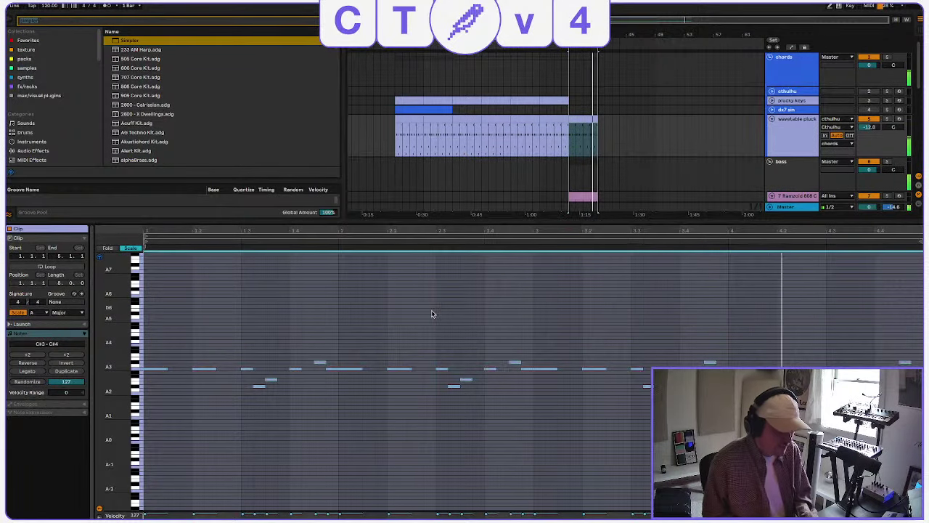
key("shift+Up")
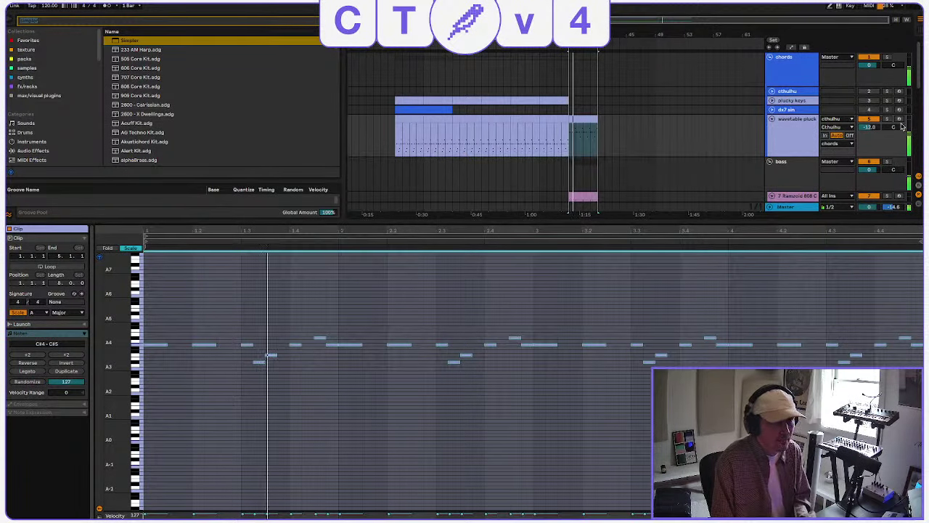
Set the wavetable pluck track's volume to -16 dB and shrink the note editor.
left_click(871, 127)
left_click_drag(871, 128, 871, 133)
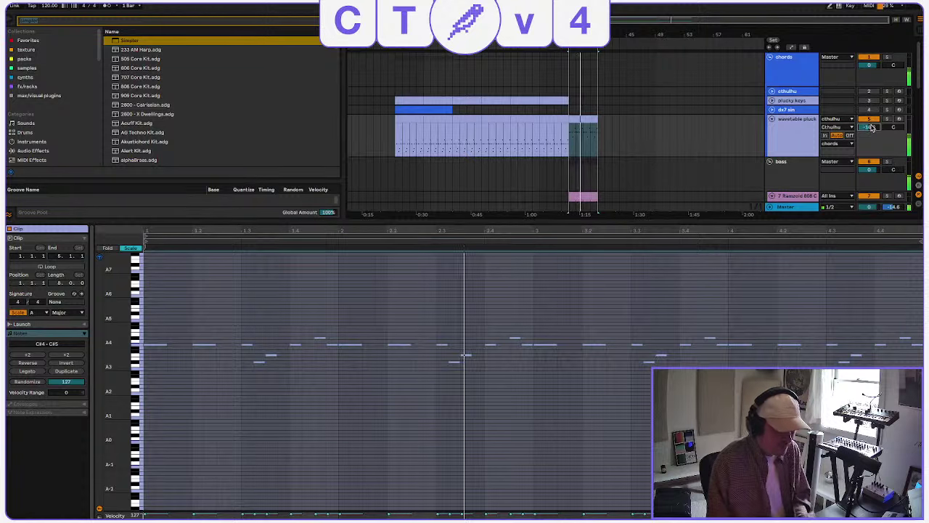
left_click_drag(776, 220, 776, 509)
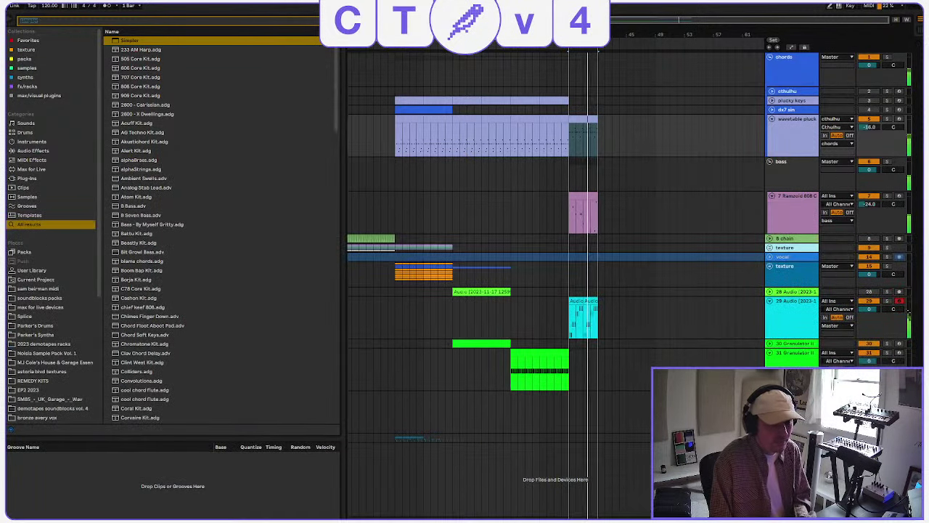
Insert a new audio track directly below the sliced Simpler track.
left_click(624, 339)
left_click(792, 313)
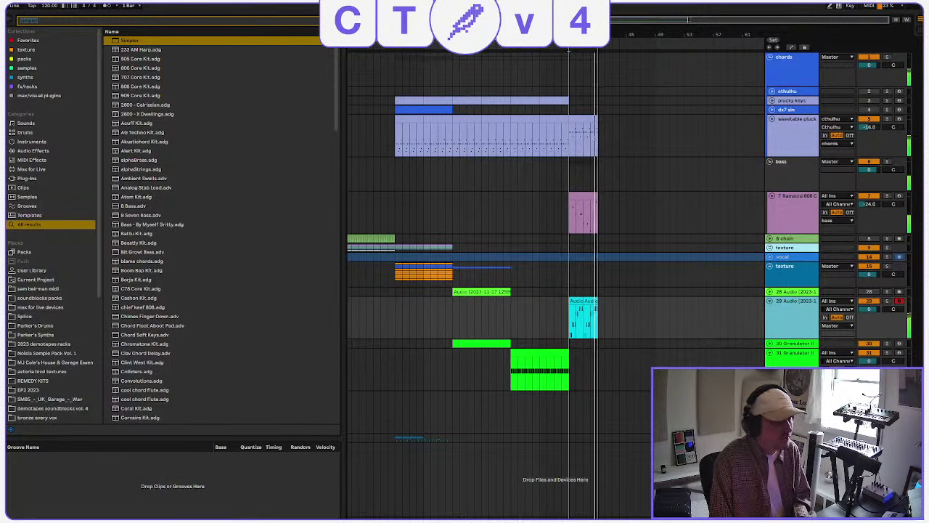
left_click(102, 2)
left_click(116, 2)
Open the drum loops folder of the soundblocks lotus house sample pack.
scroll(60, 346, "down", 5)
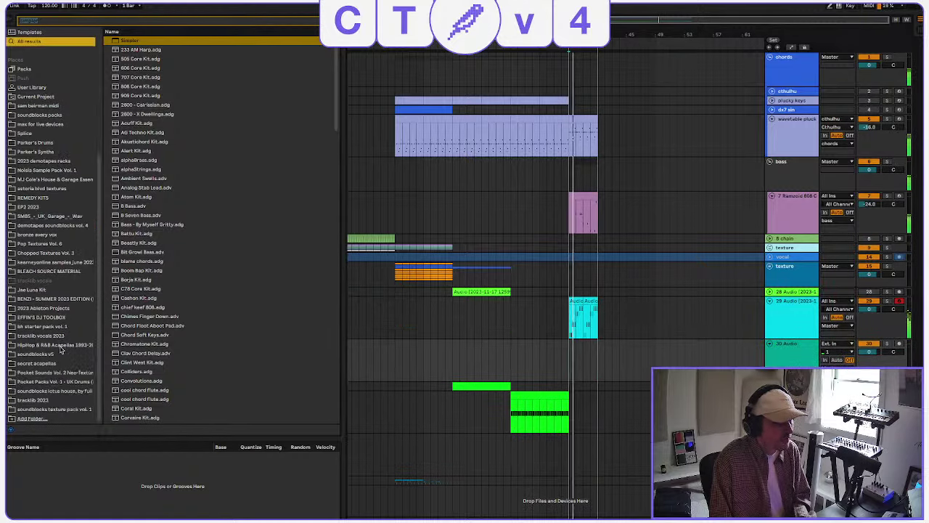
left_click(530, 311)
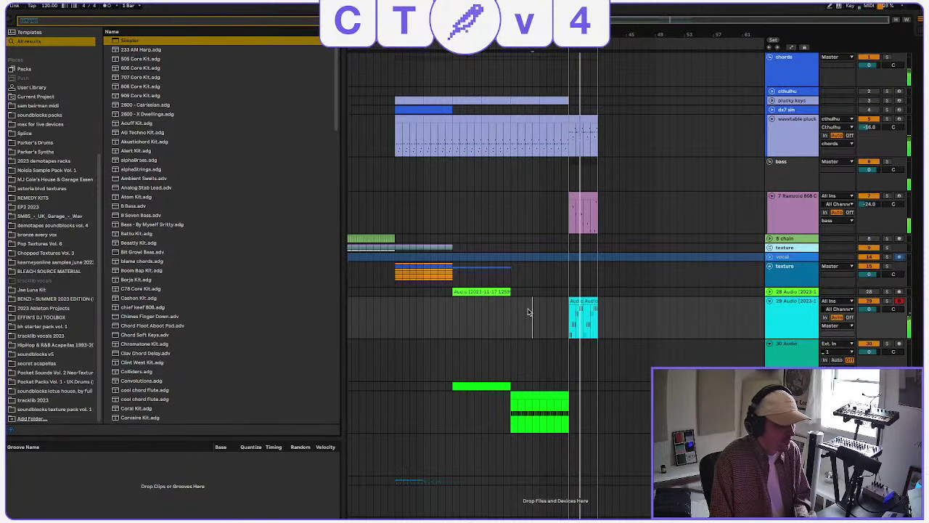
left_click(40, 393)
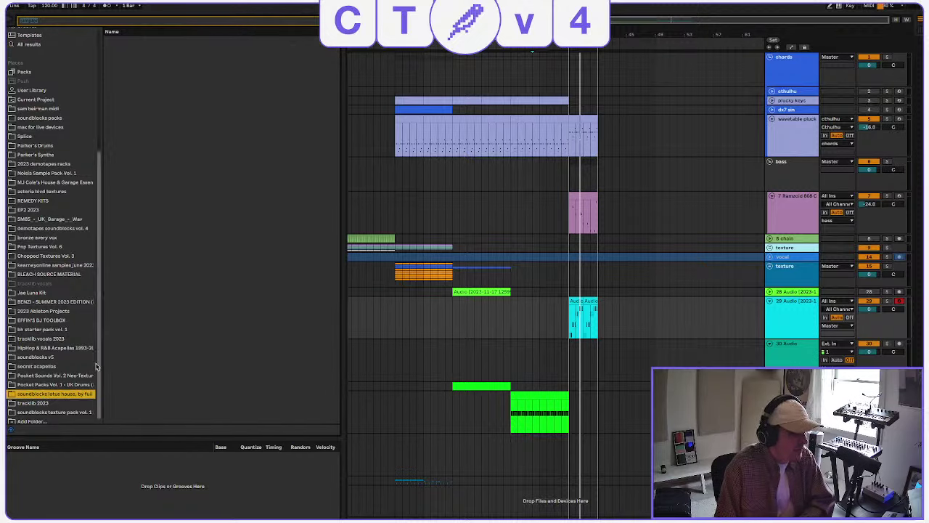
key("BackSpace")
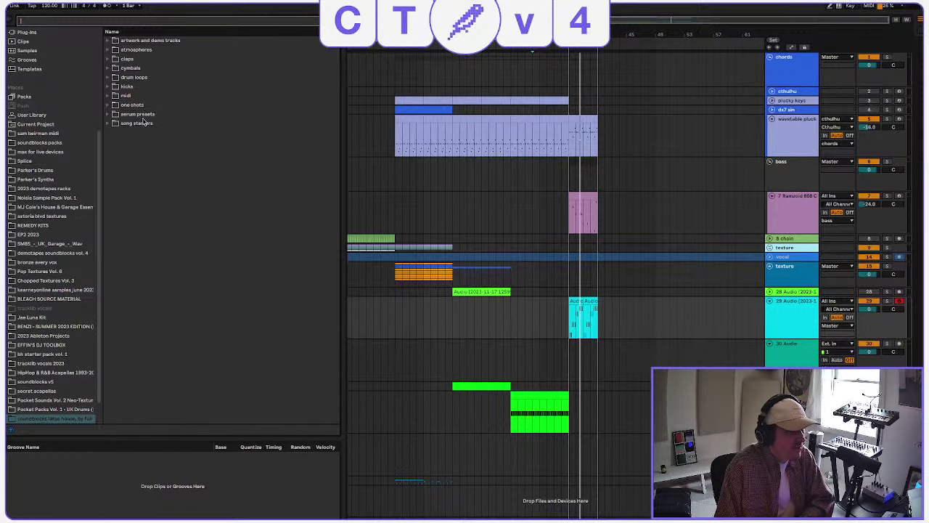
scroll(31, 377, "down", 2)
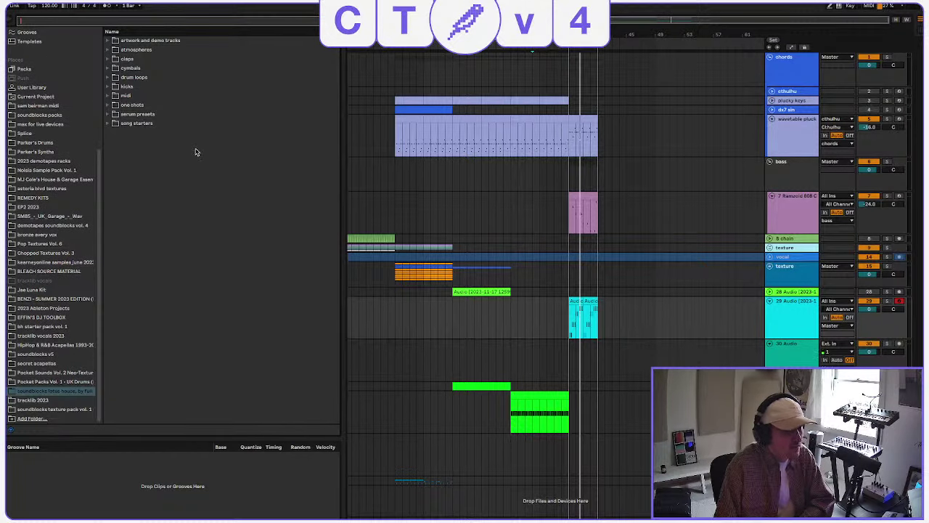
left_click(107, 78)
Audition several soundblocks lotus drum loops to find one for the section.
left_click(207, 215)
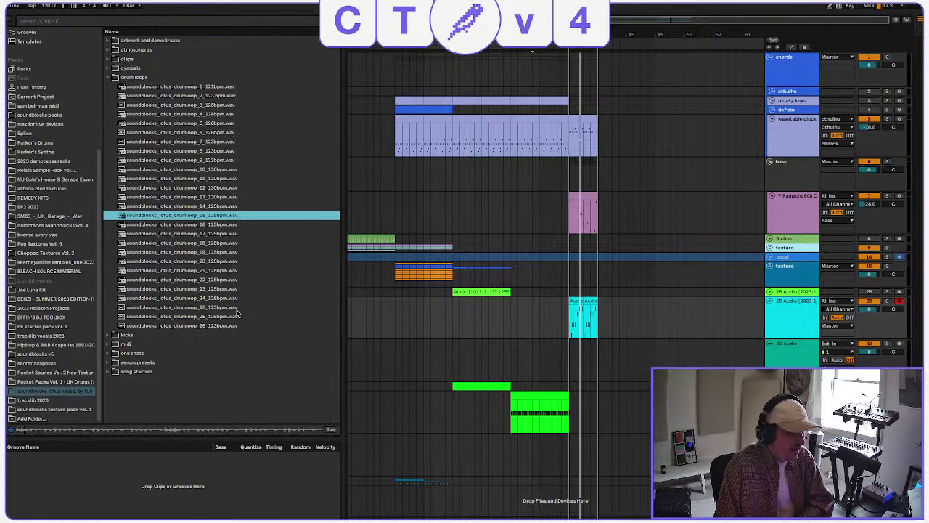
left_click(213, 317)
left_click(215, 269)
left_click(213, 262)
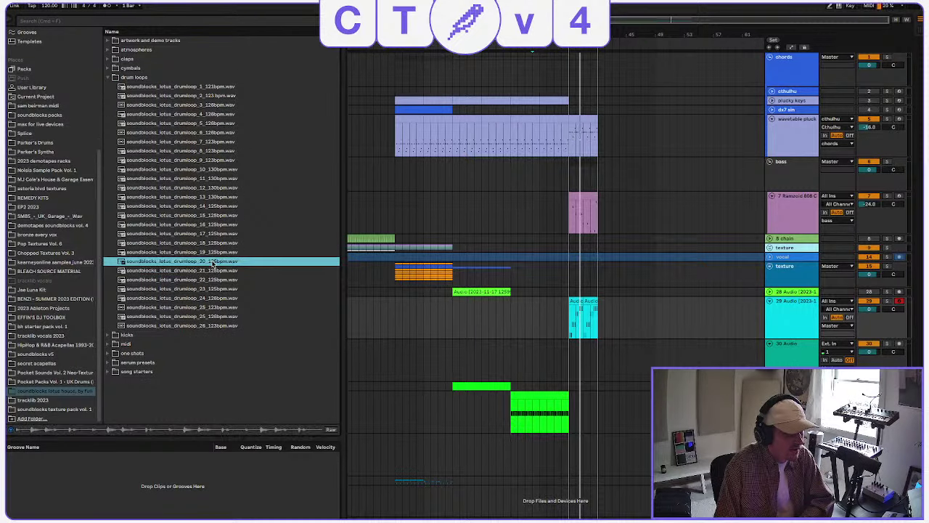
left_click(211, 252)
left_click(210, 233)
left_click(210, 224)
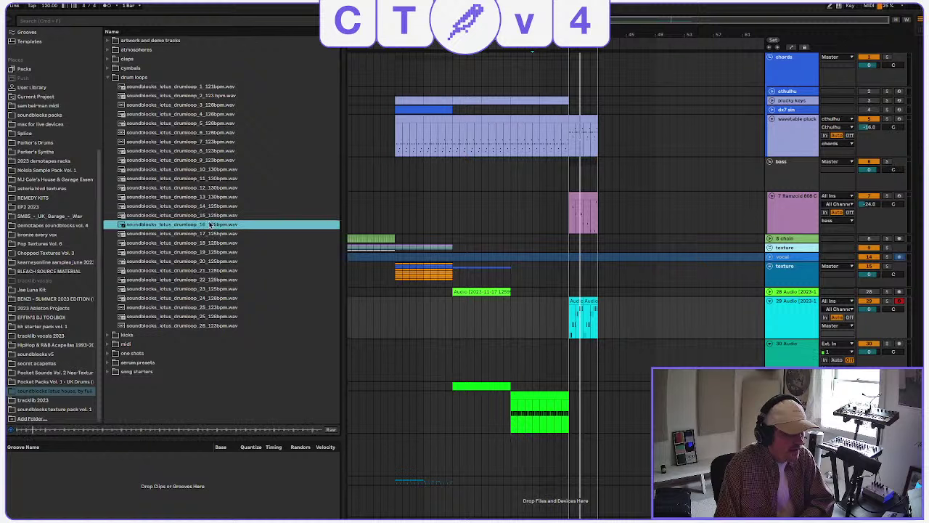
Place soundblocks_lotus_drumloop_16_125bpm.wav at bar 37 on the new audio track and set the track's volume to -16 dB.
left_click_drag(209, 228, 570, 368)
left_click(874, 351)
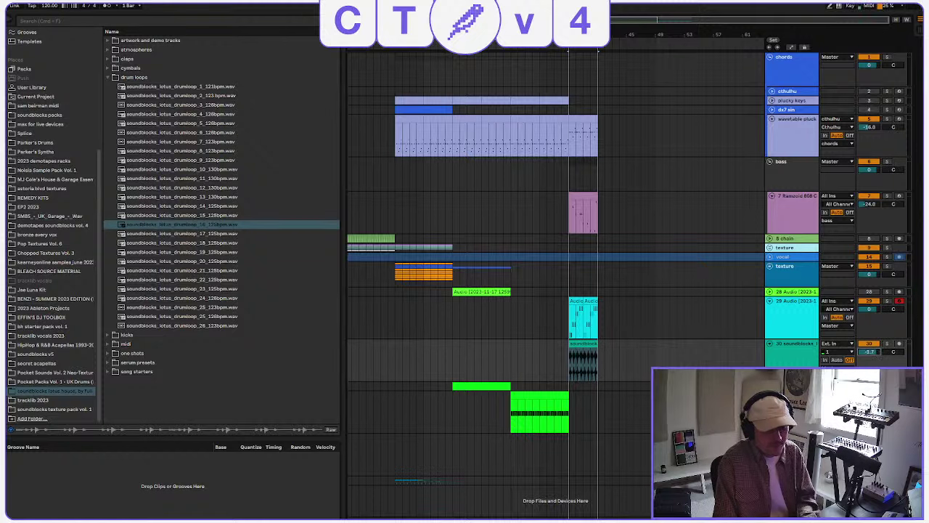
key("space")
type("-1")
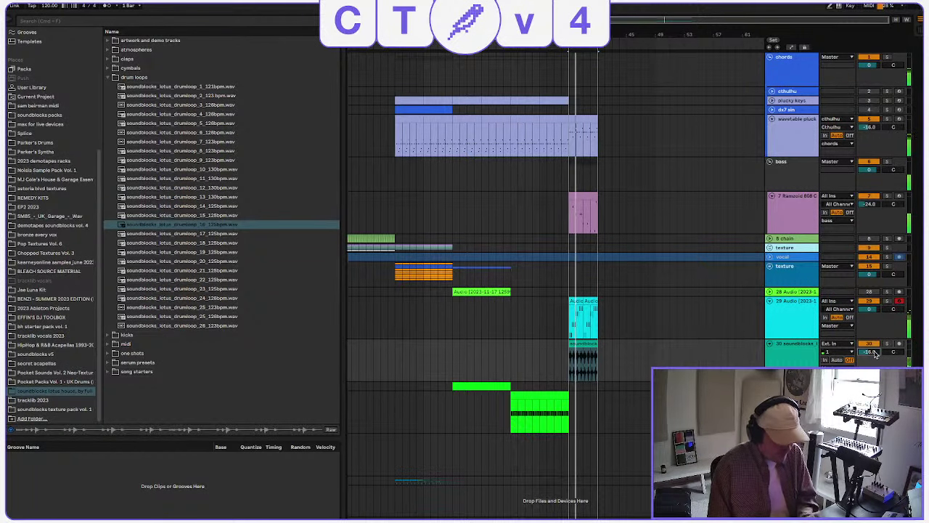
type("6")
key("Return")
left_click(809, 329)
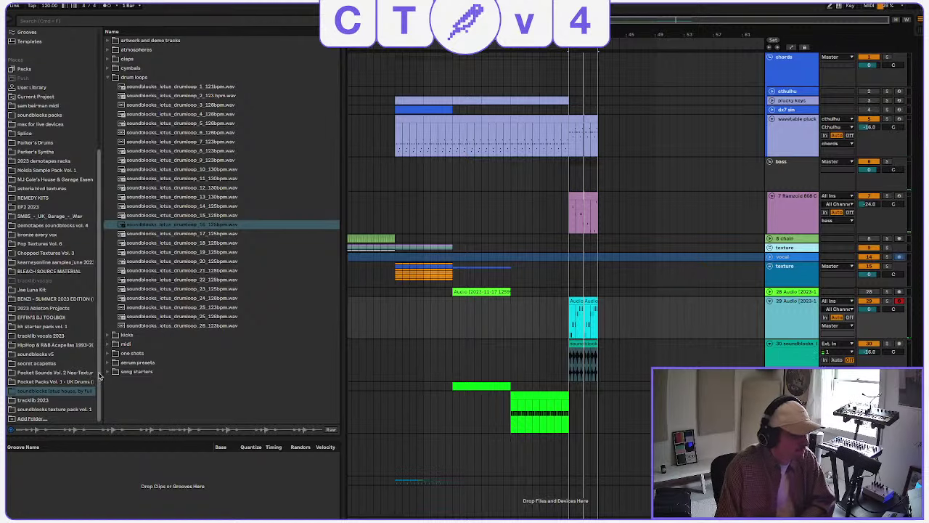
Open the Drum Loops folder inside the Drums folder of the Pocket Packs Vol. 1 - UK Drums pack.
left_click(67, 380)
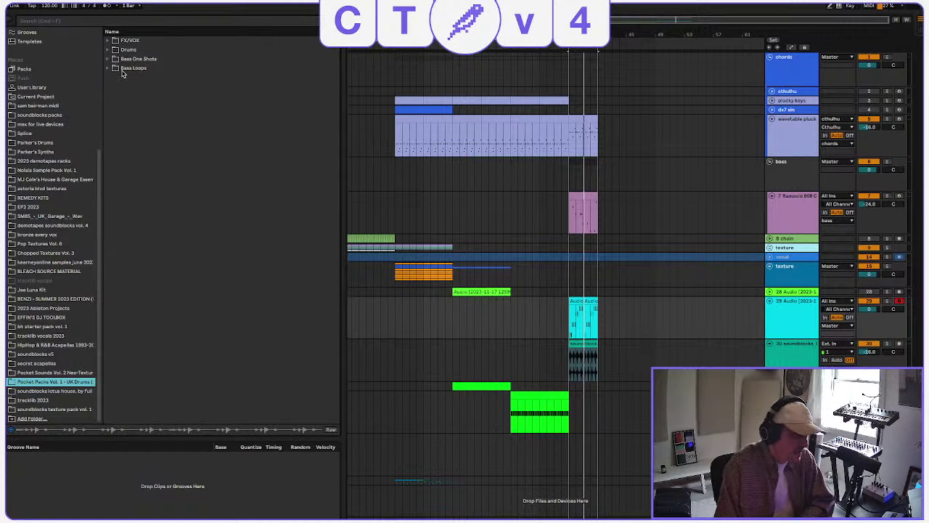
left_click(108, 50)
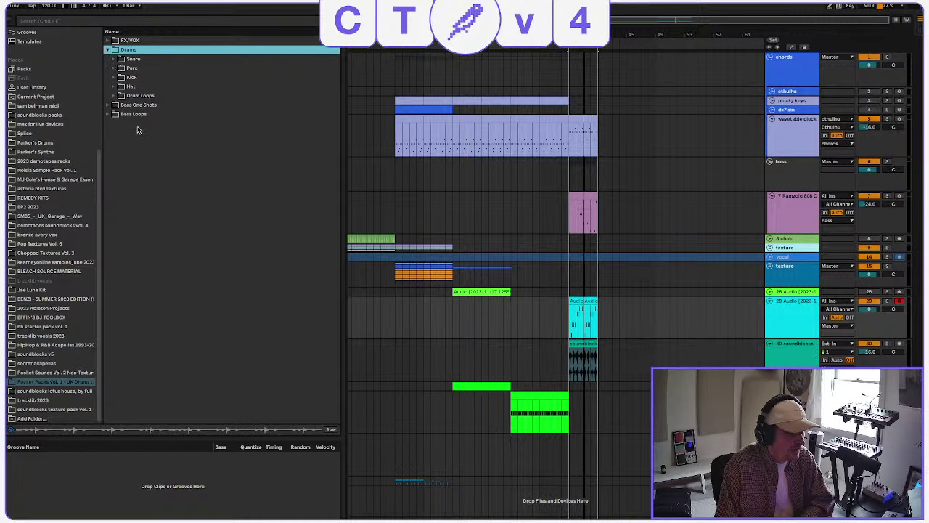
left_click(115, 95)
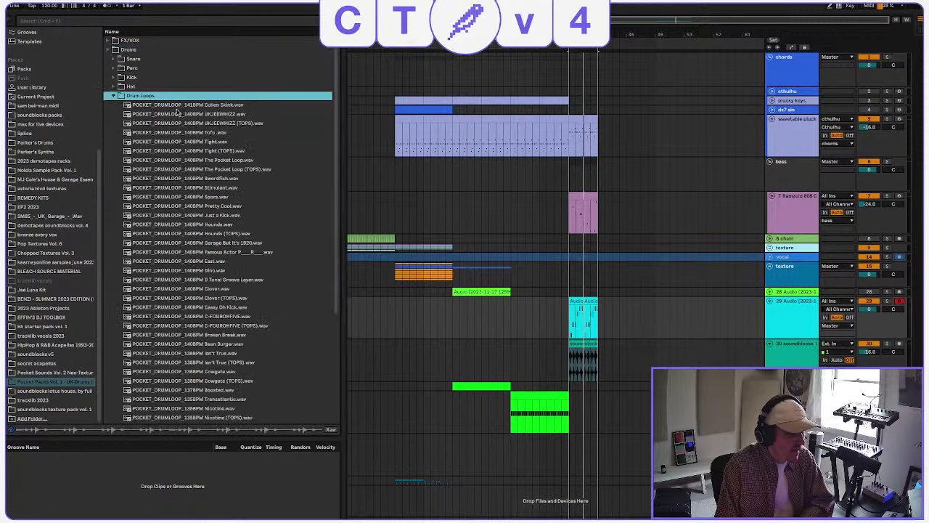
Audition several Pocket drum loops, including C-FOURCHFIVE, Banana Break and Broken Break, to find a second layer for the section.
left_click(245, 316)
scroll(246, 319, "down", 5)
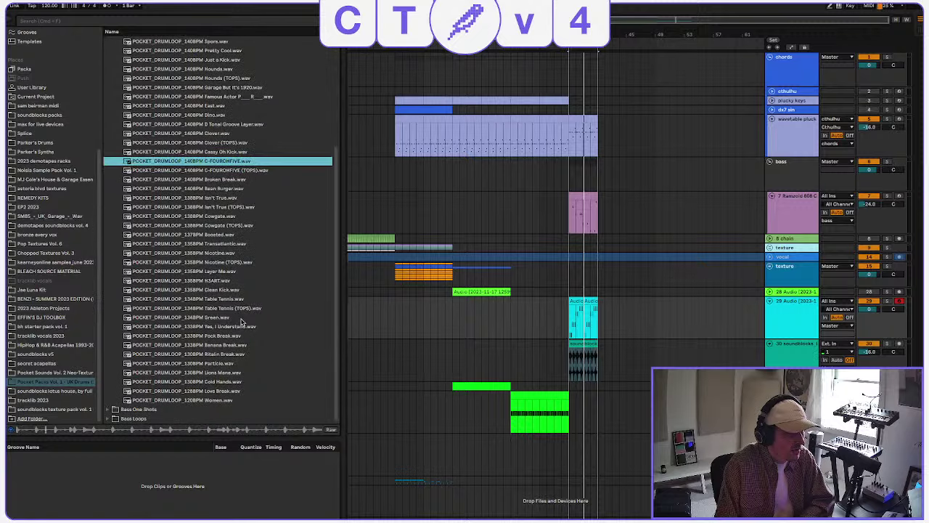
left_click(246, 321)
left_click(245, 349)
scroll(245, 352, "down", 1)
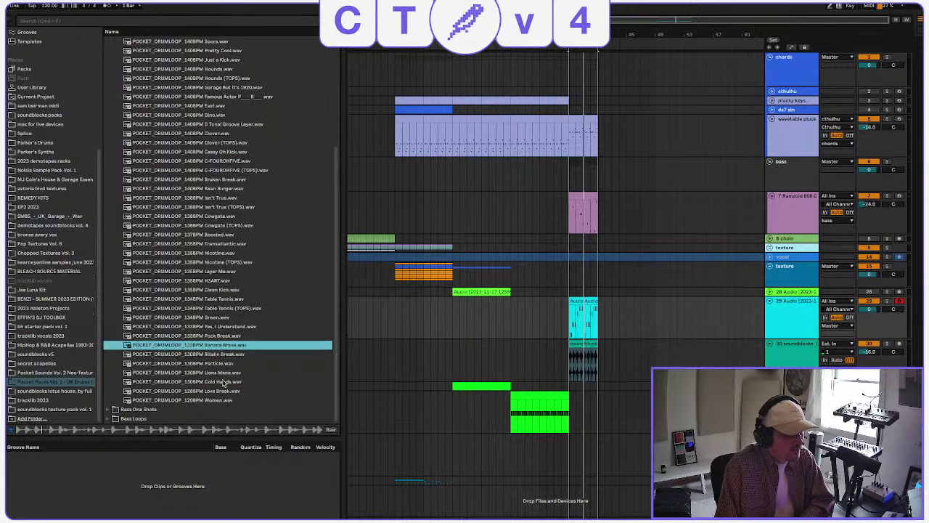
left_click(223, 382)
left_click(229, 180)
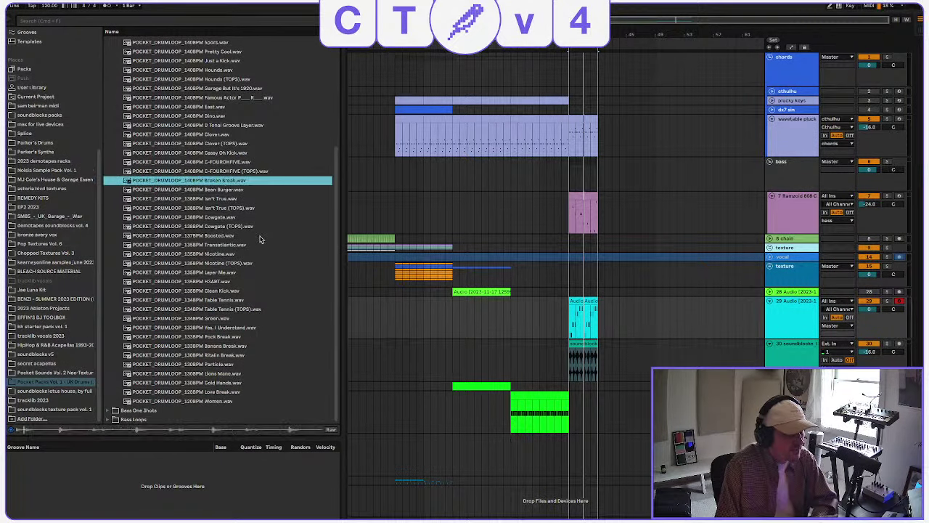
Place POCKET_DRUMLOOP_140BPM Bean Burger.wav at bar 37 on a new audio track below the existing tracks.
left_click(232, 191)
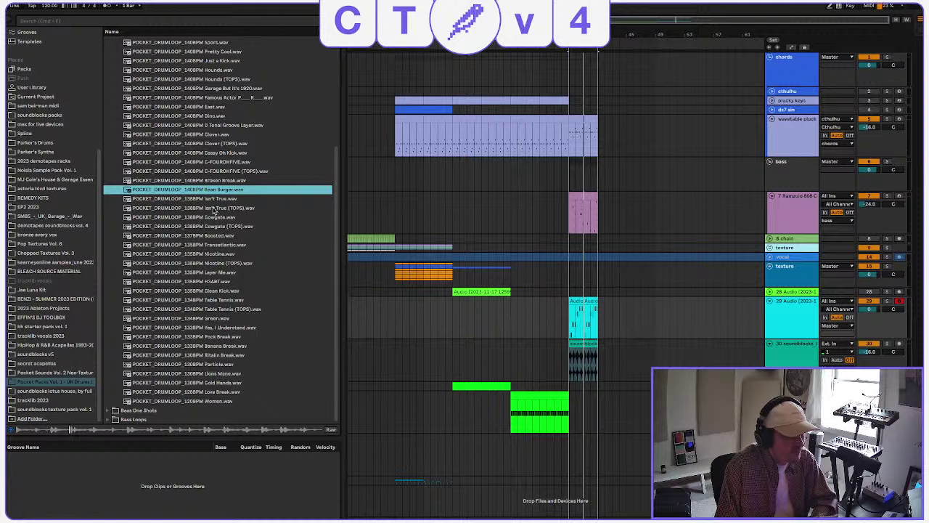
left_click_drag(213, 190, 571, 497)
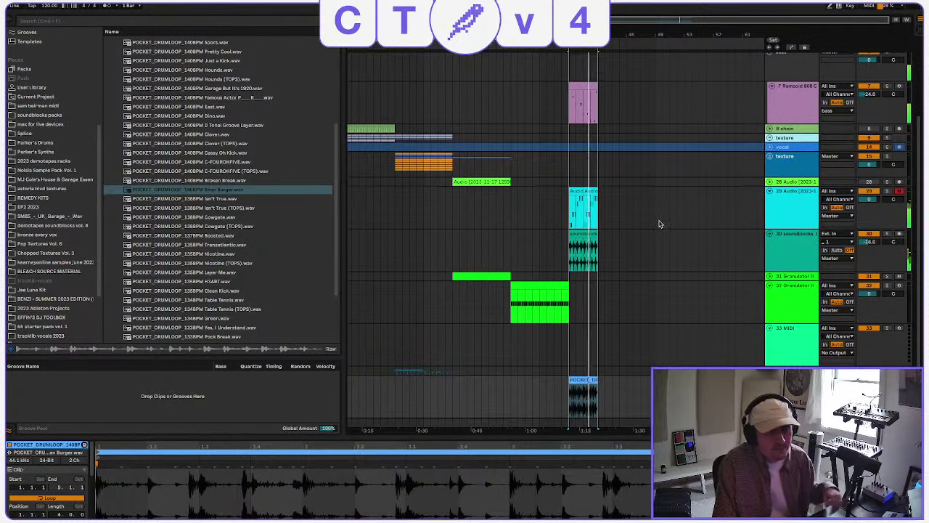
Play back the section from bar 37 with the browser hidden to check the layered drum loops against the bass and sliced pattern.
scroll(657, 218, "up", 4)
left_click(586, 135)
left_click(638, 168)
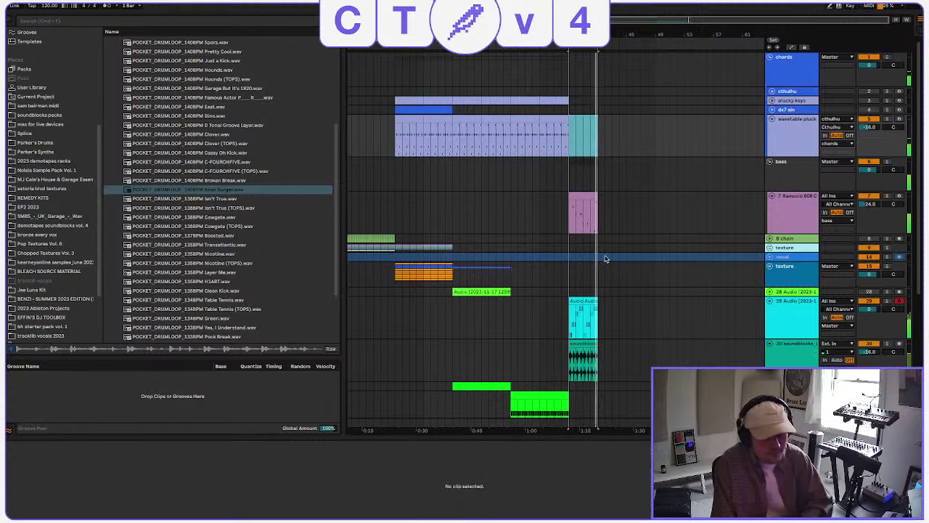
scroll(606, 257, "down", 4)
left_click(556, 195)
left_click(570, 196)
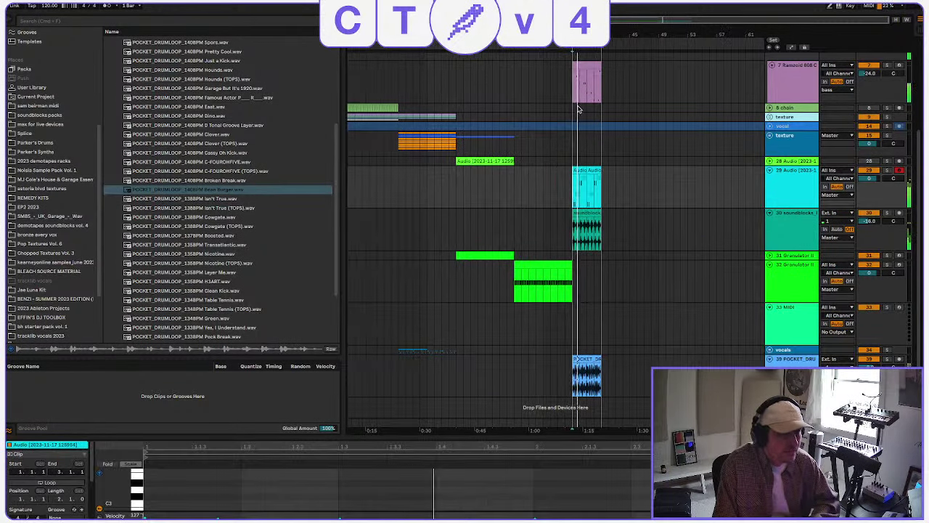
left_click_drag(577, 34, 578, 145)
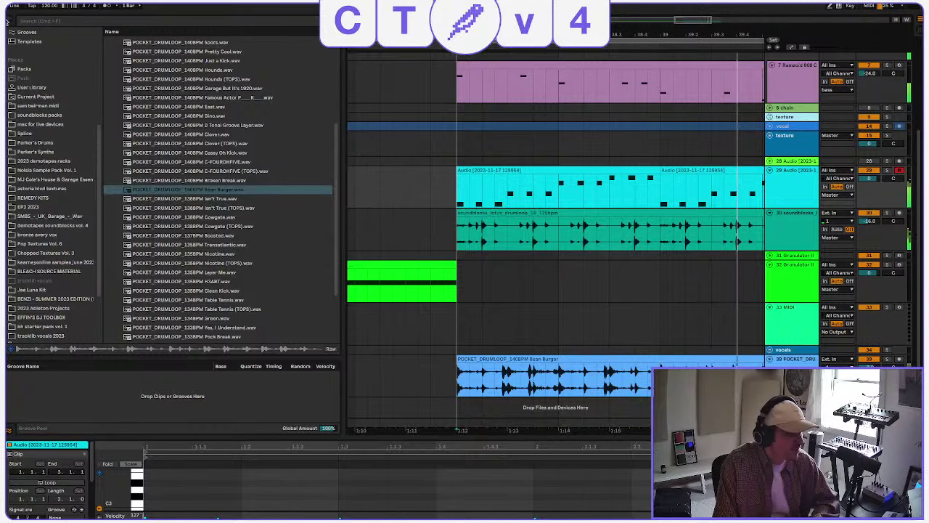
key("ctrl+alt+b")
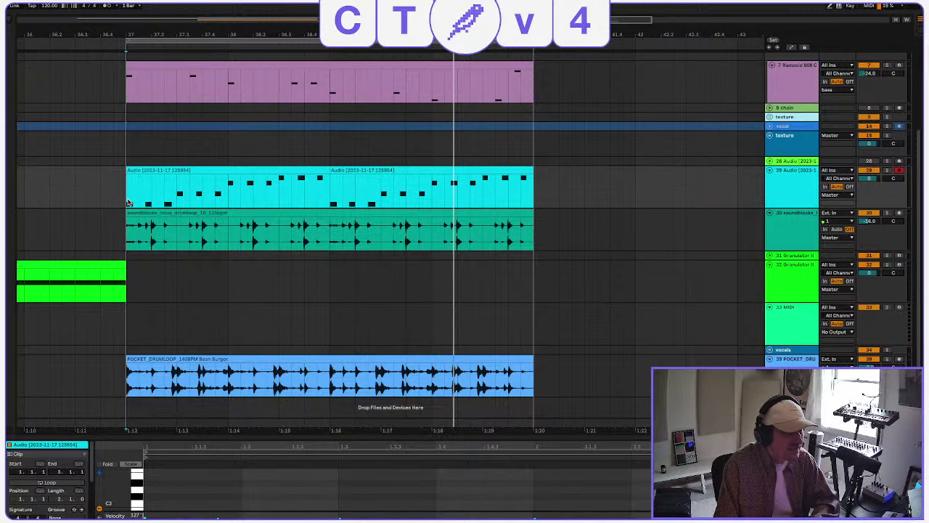
key("space")
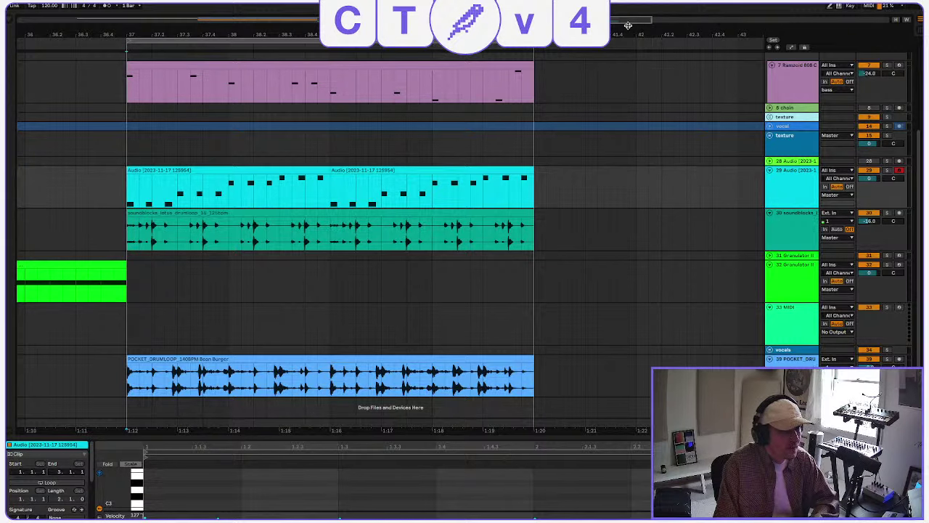
Review the whole arrangement by stepping through the sections starting at bars 13, 21, 29 and 37.
key("w")
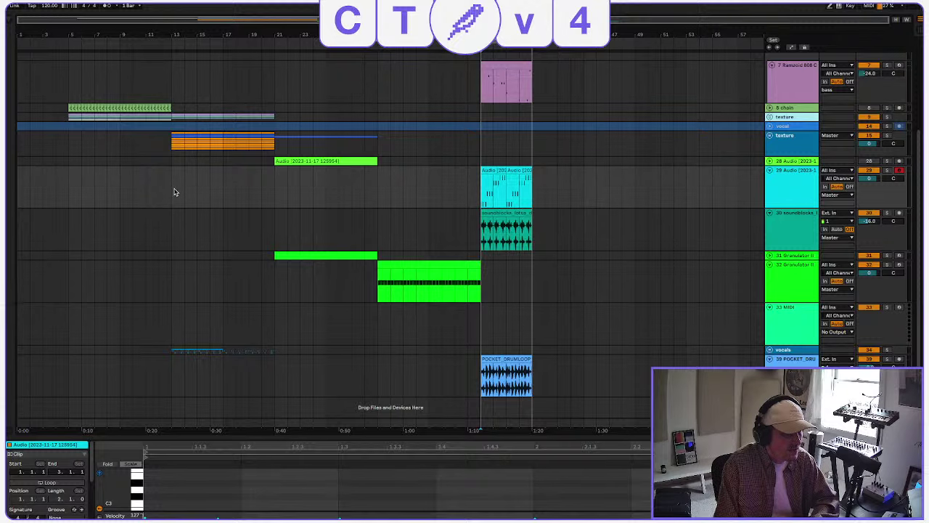
left_click(172, 192)
key("space")
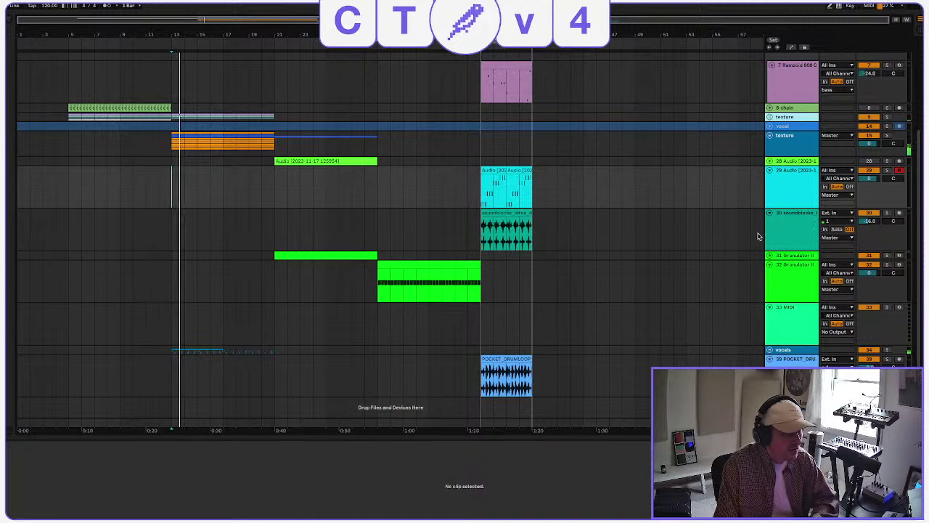
left_click(274, 143)
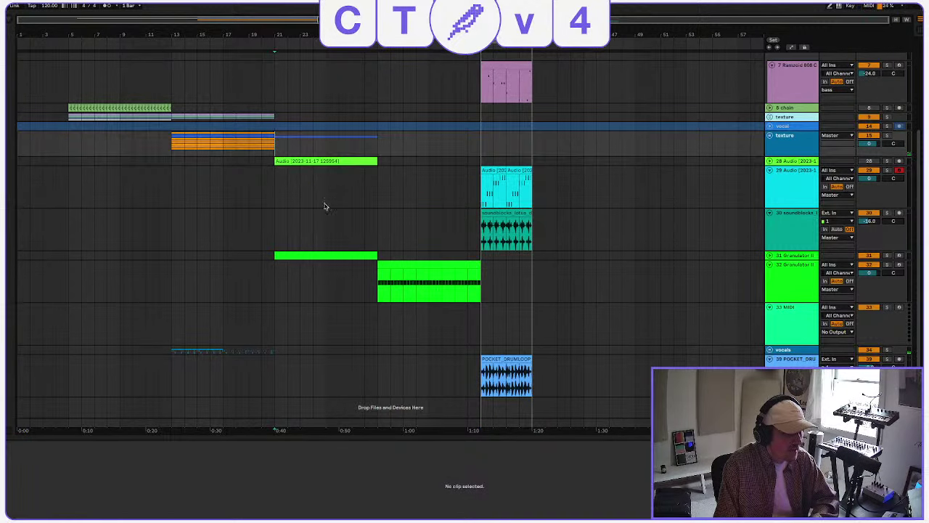
left_click(309, 159)
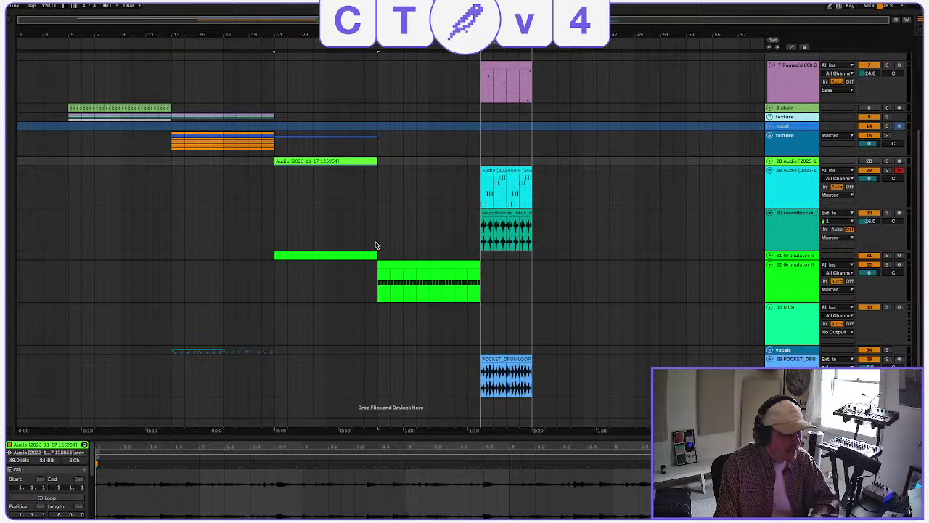
left_click(379, 238)
left_click(483, 233)
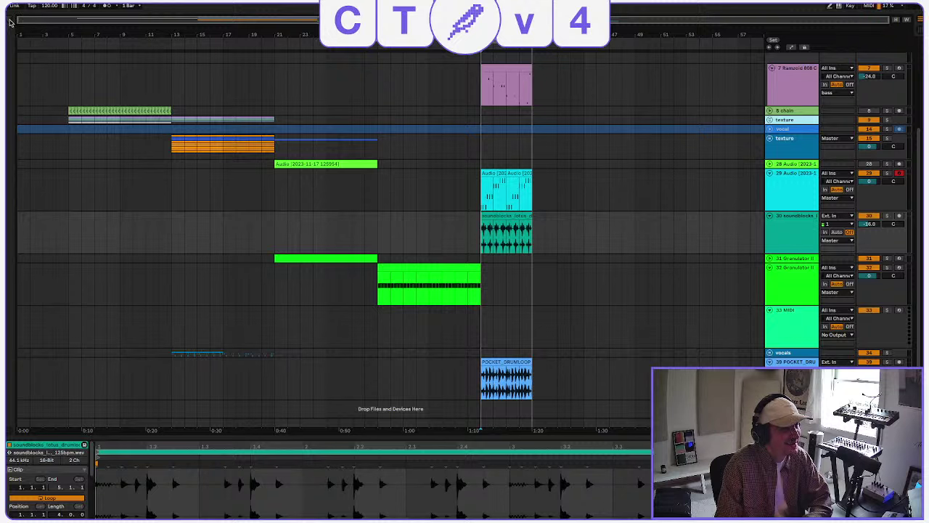
Search the browser for "ds" and look through the DS drum devices such as DS Clap, DS Snare and DS Sampler.
left_click(12, 21)
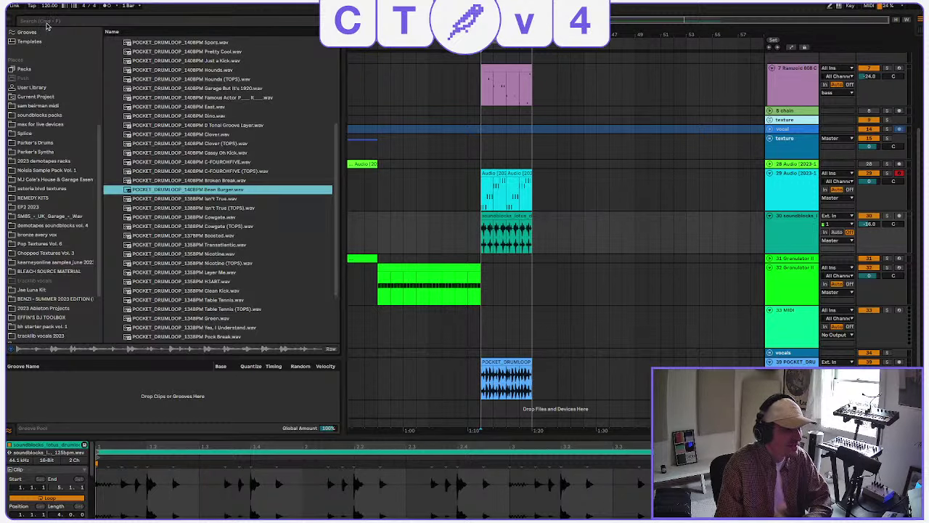
left_click(46, 24)
type("ds")
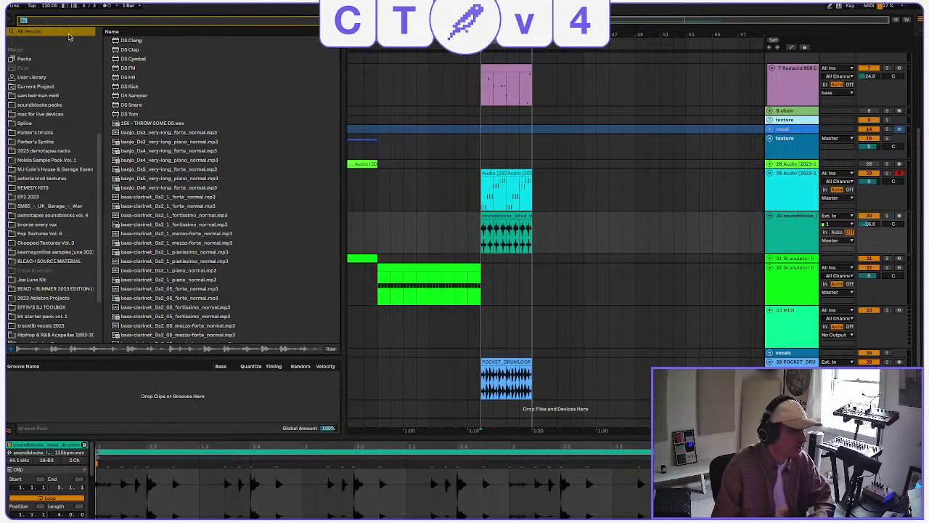
left_click(133, 51)
scroll(132, 58, "down", 1)
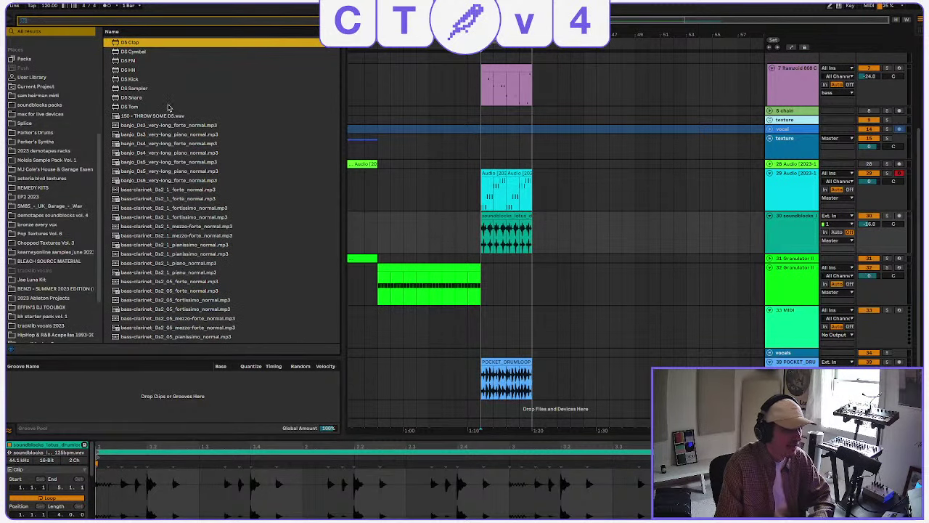
left_click(152, 81)
left_click(154, 88)
left_click(156, 98)
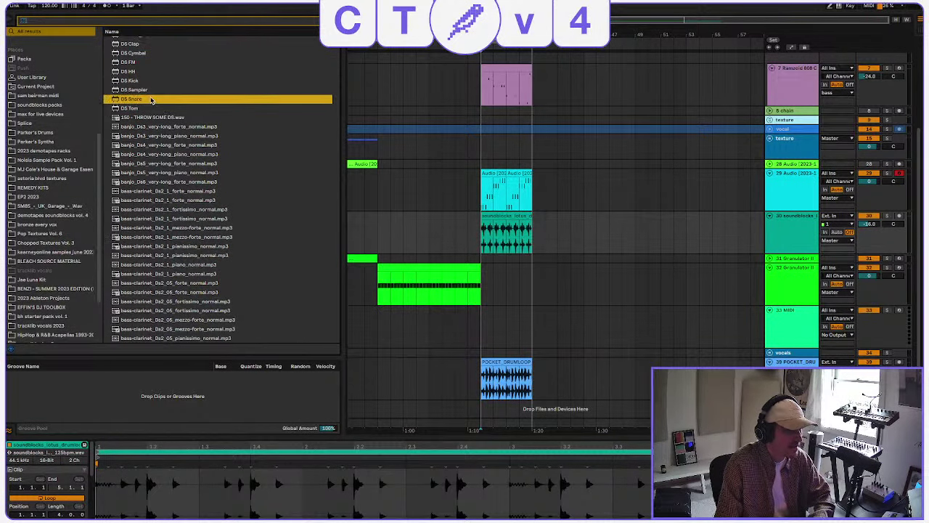
left_click(152, 89)
scroll(152, 88, "up", 1)
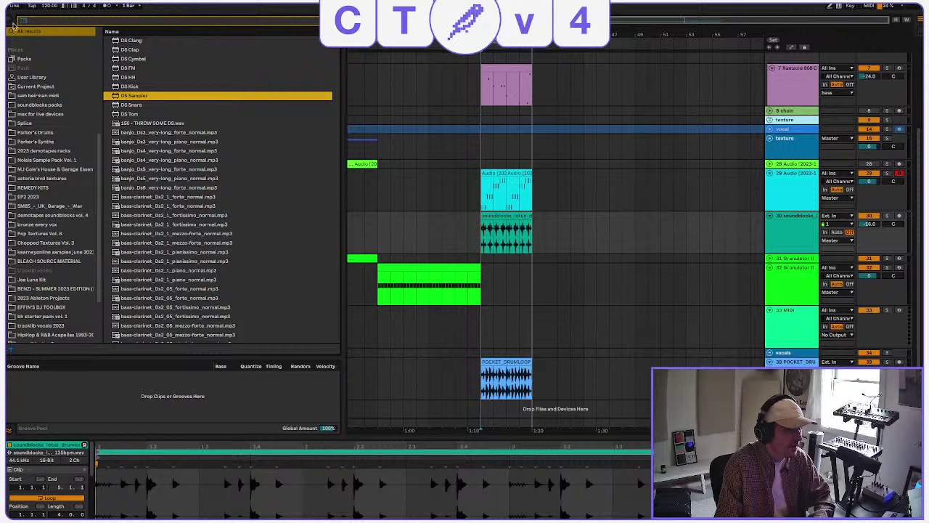
left_click(9, 21)
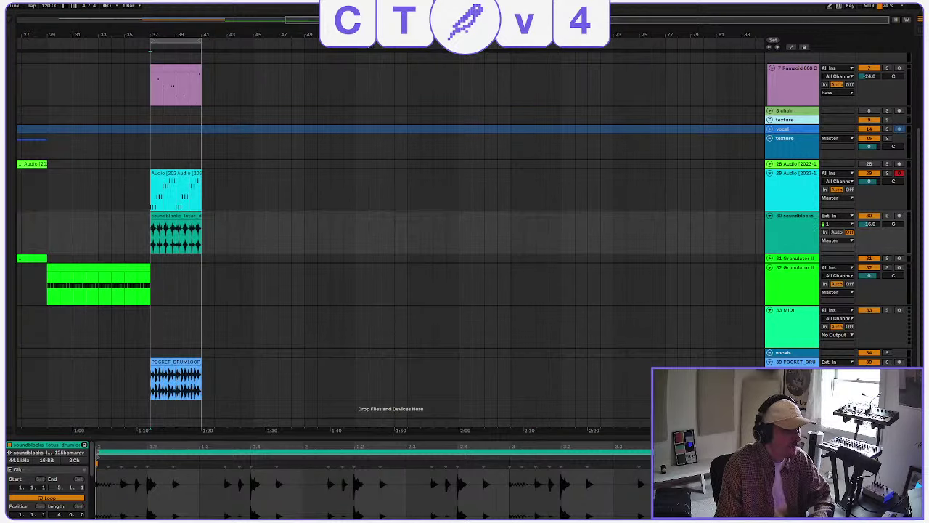
Unfold the frozen vocal track and unfreeze it to make its effects chain editable.
left_click_drag(155, 34, 221, 102)
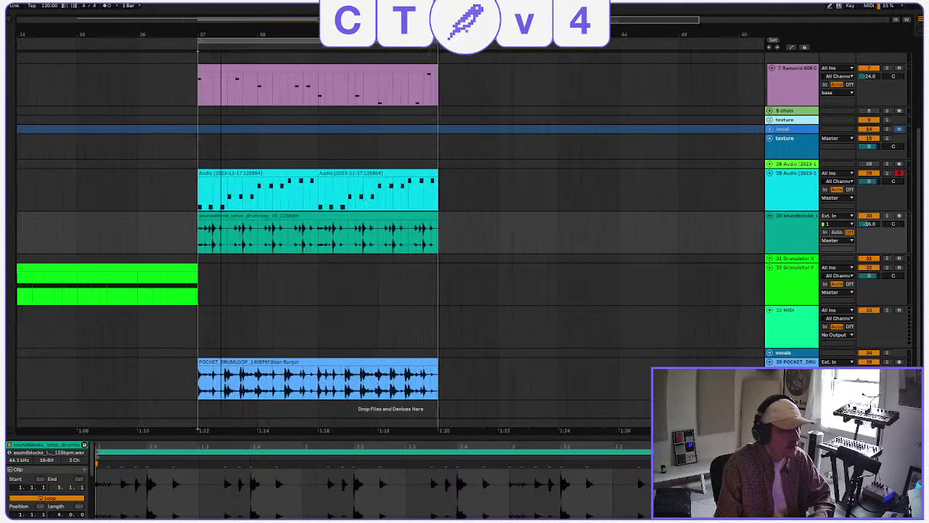
key("plus")
key("plus")
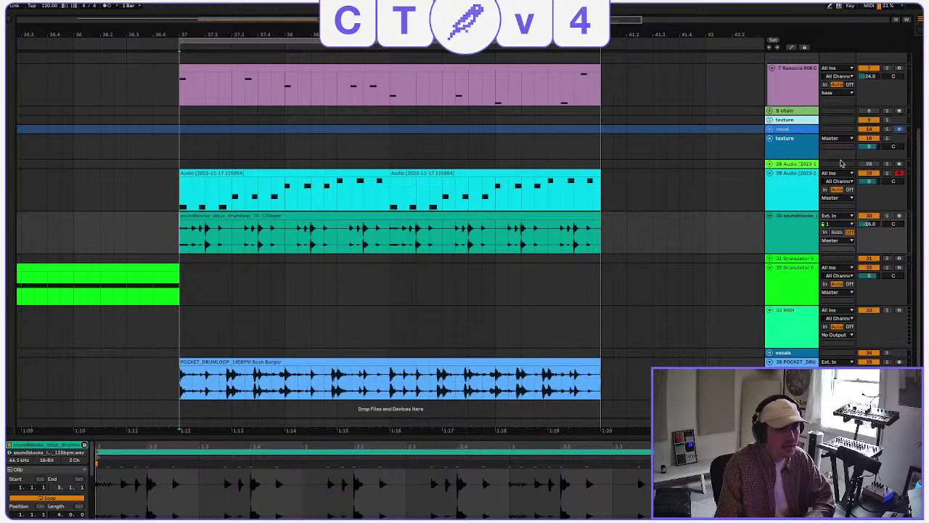
left_click(769, 129)
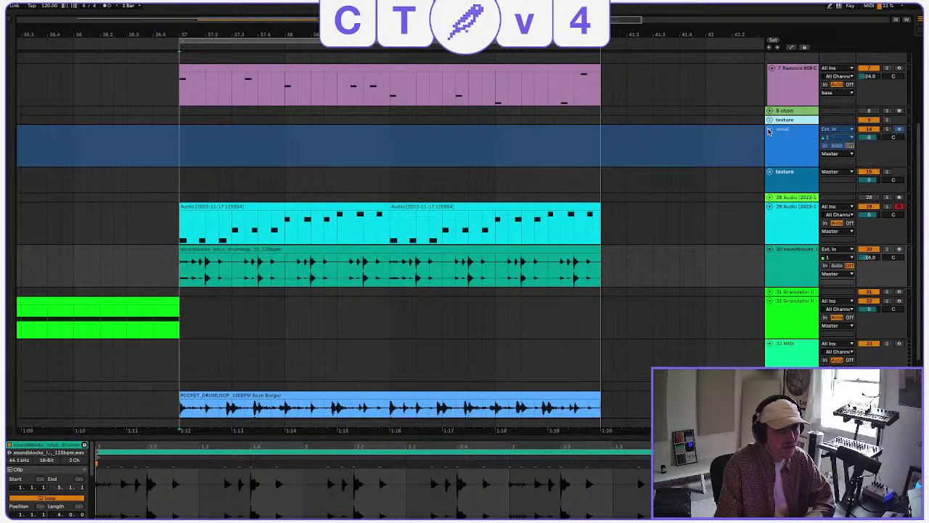
right_click(780, 135)
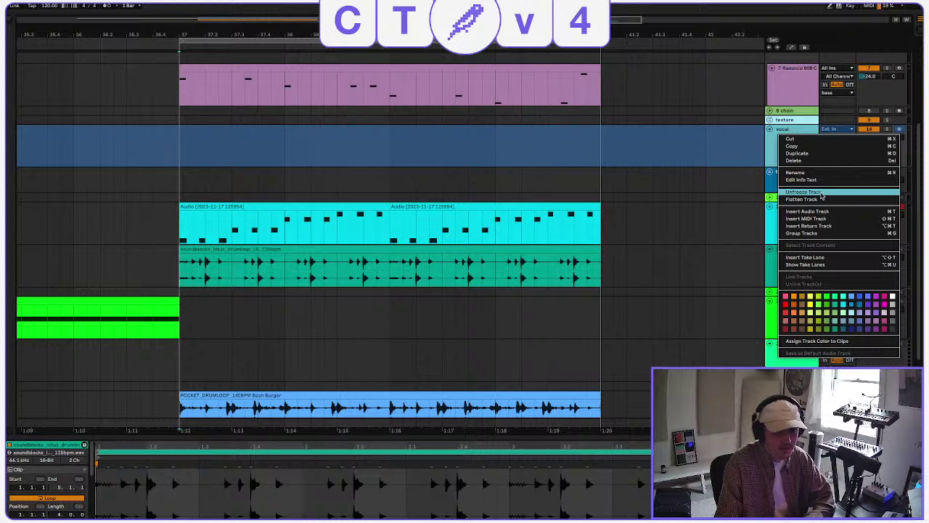
left_click(822, 193)
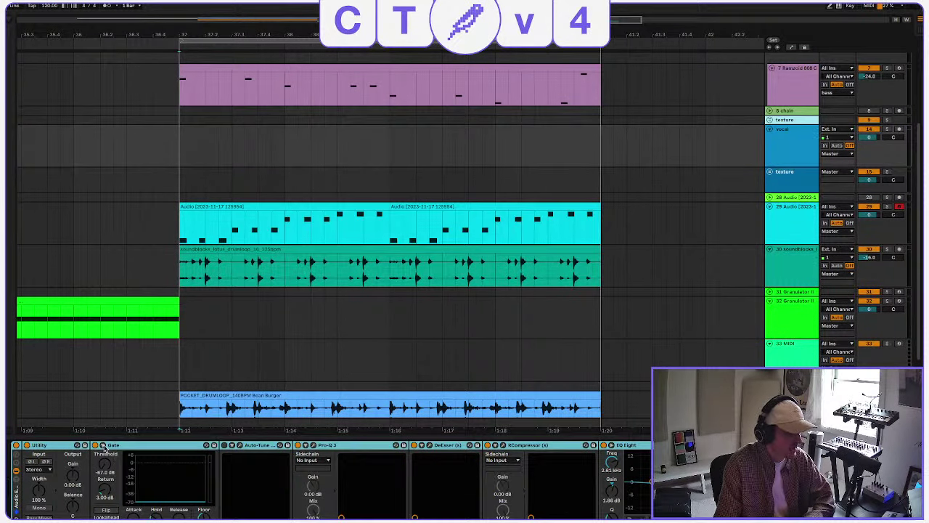
Review the vocal chain's plugin settings one by one: Auto-Tune EFX+, Pro-Q 3, DeEsser and RCompressor.
left_click(240, 447)
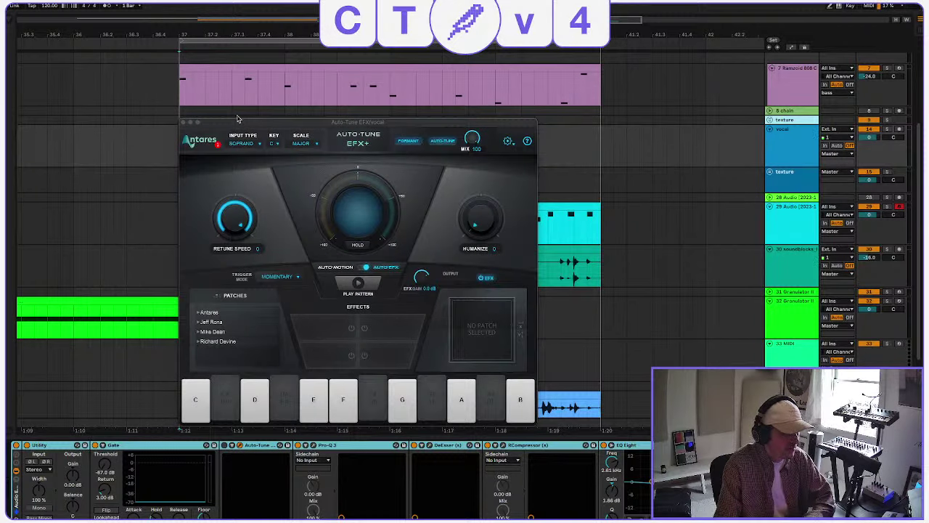
left_click(186, 124)
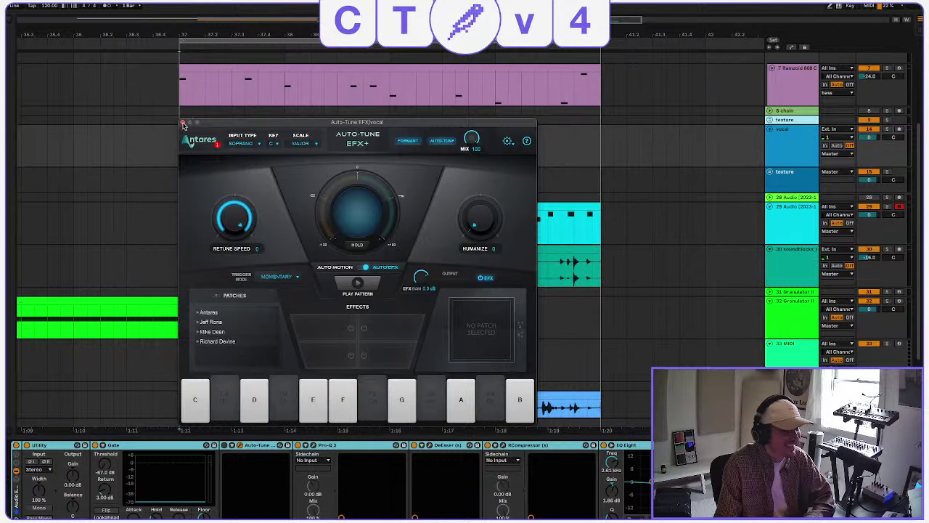
left_click(184, 123)
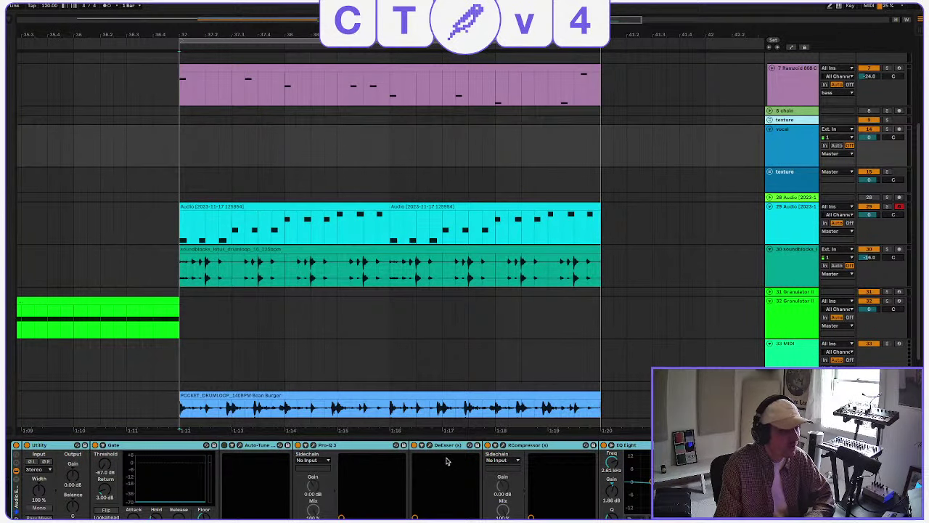
left_click(314, 445)
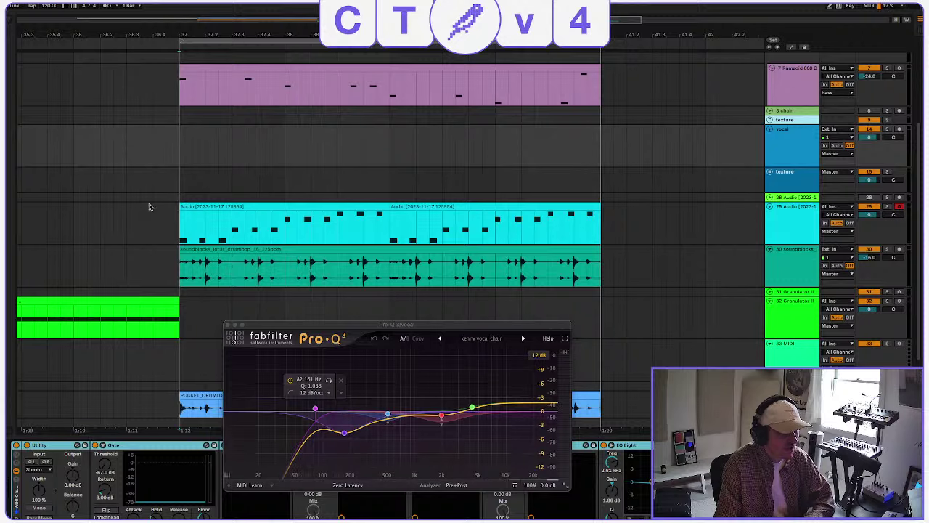
left_click(228, 324)
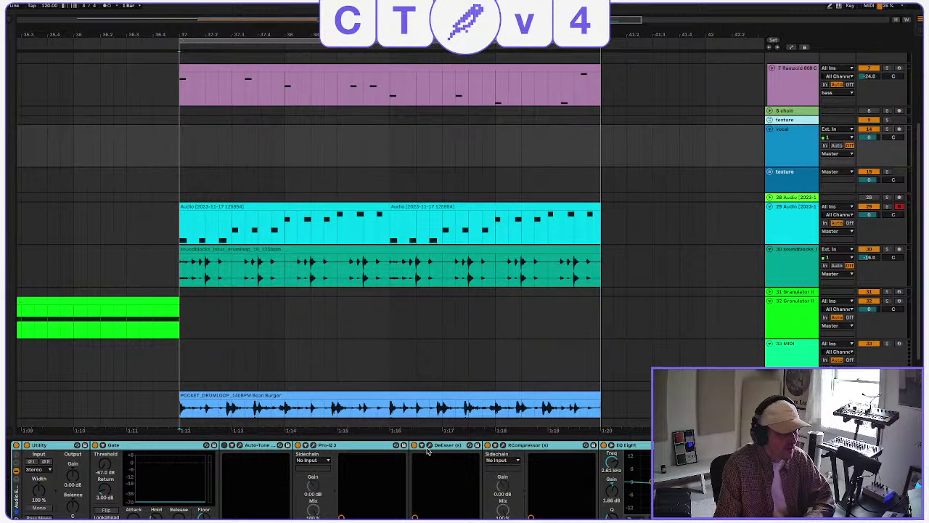
left_click(429, 446)
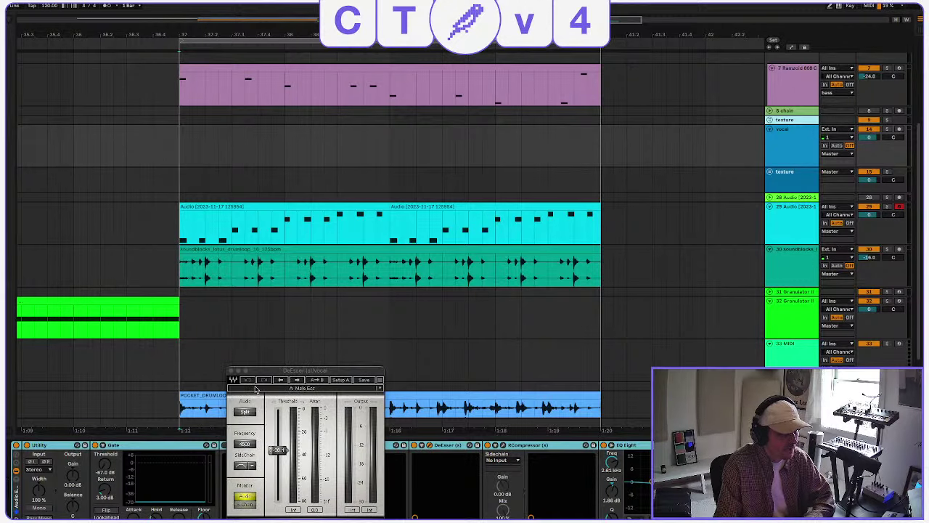
left_click(230, 370)
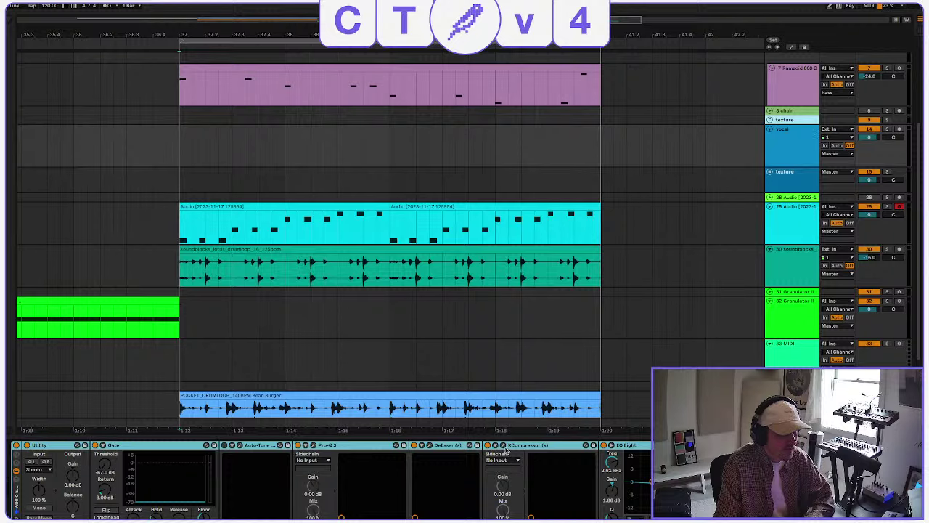
left_click(503, 445)
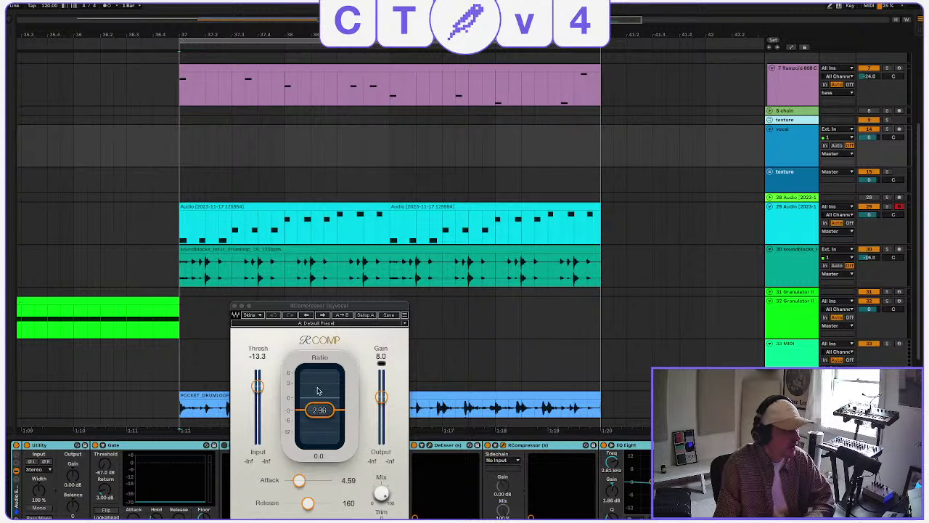
left_click(234, 307)
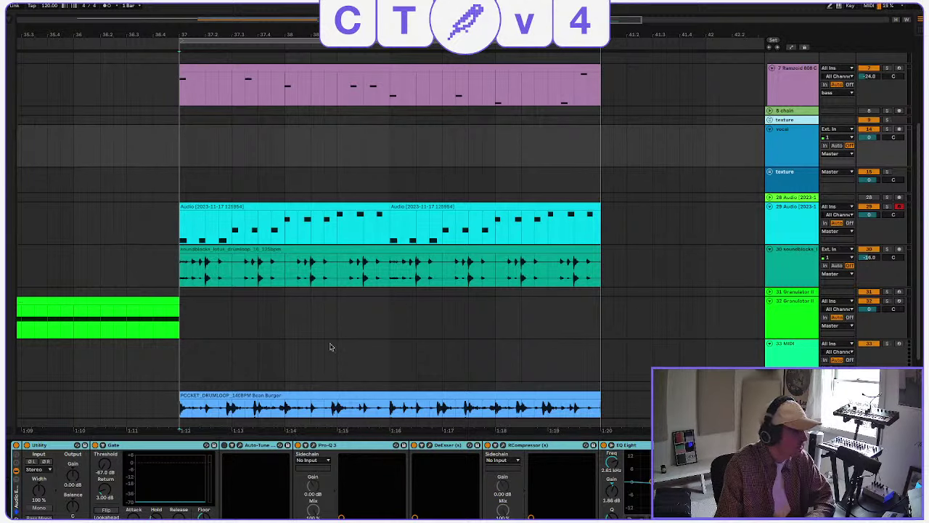
Mute the POCKET_DRUMLOOP and soundblocks drum loop tracks while the section from bar 37 plays.
scroll(187, 156, "left", 5)
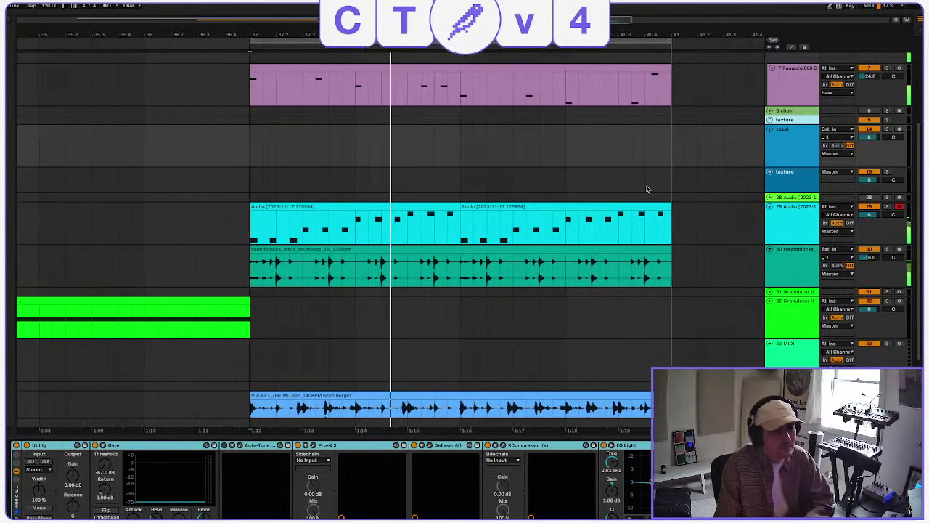
scroll(646, 189, "down", 2)
left_click(791, 358)
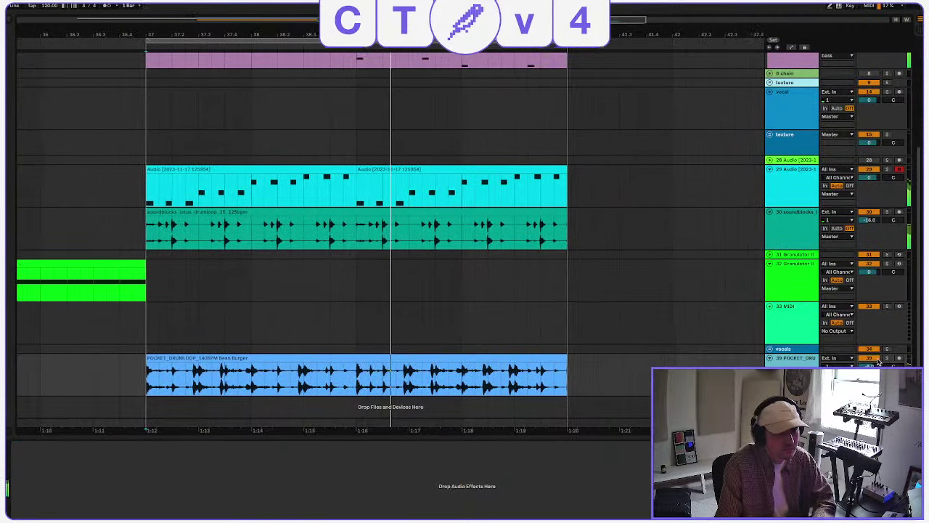
left_click(874, 211)
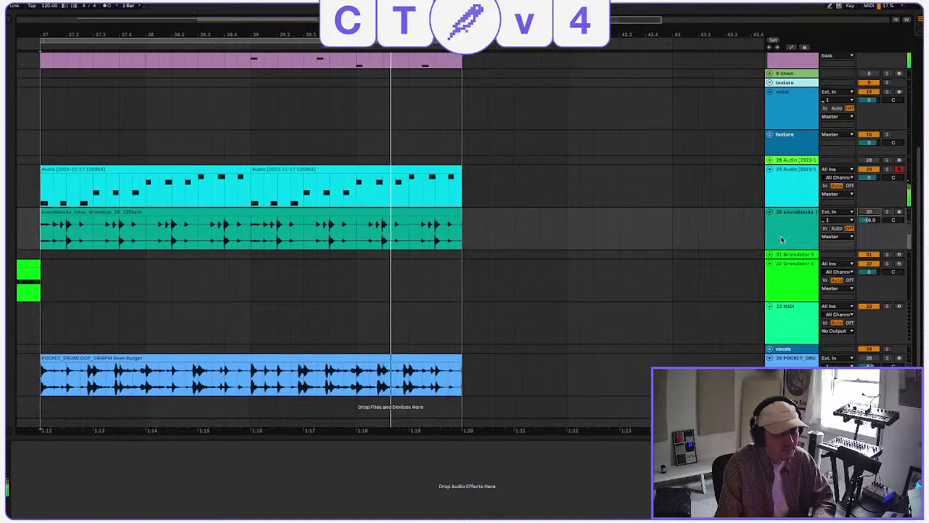
scroll(489, 220, "up", 5)
scroll(489, 219, "down", 5)
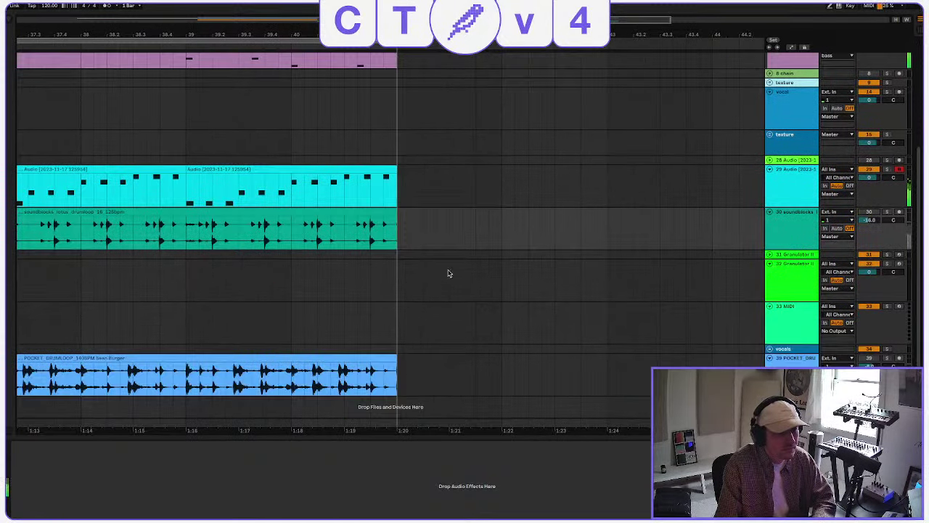
Duplicate the sliced pattern clip on track 29 repeatedly until the copies extend from bar 41 to bar 49.
left_click(313, 173)
key("ctrl+d")
key("ctrl+d")
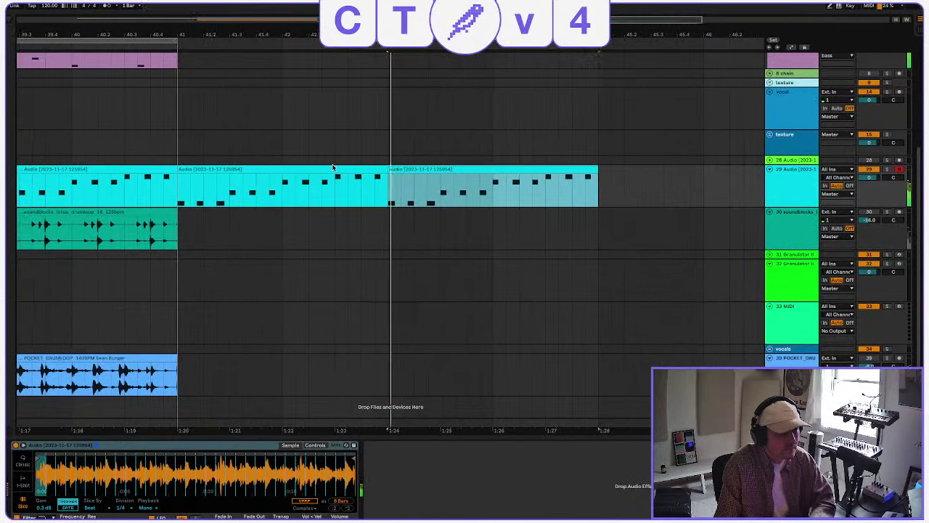
left_click(228, 170)
key("space")
key("space")
key("ctrl+d")
key("ctrl+d")
key("ctrl+d")
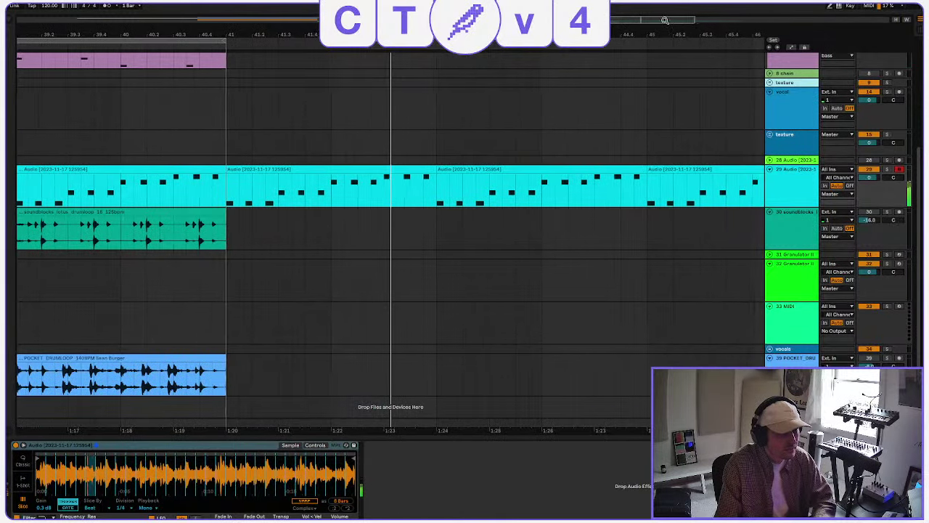
key("minus")
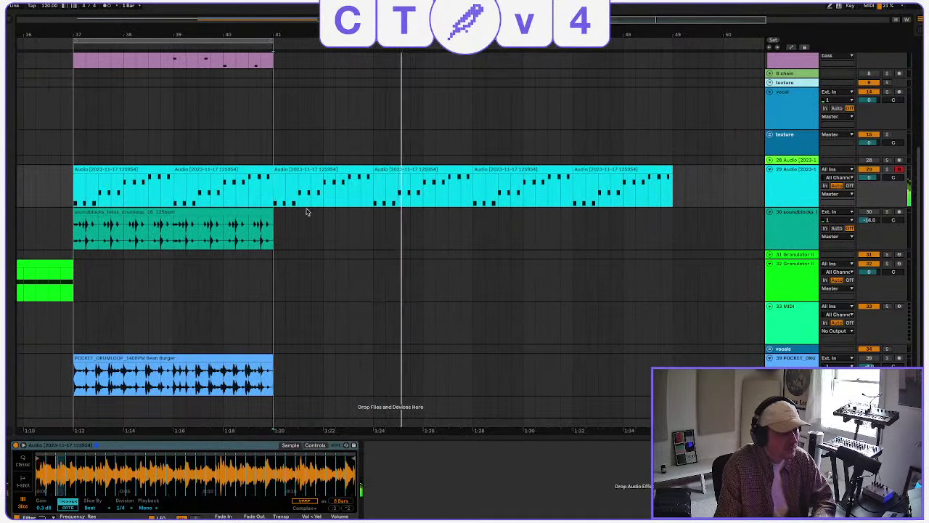
Search the browser for "ddl" and add the Phaser-DDL effect to the sliced pattern track.
key("ctrl+f")
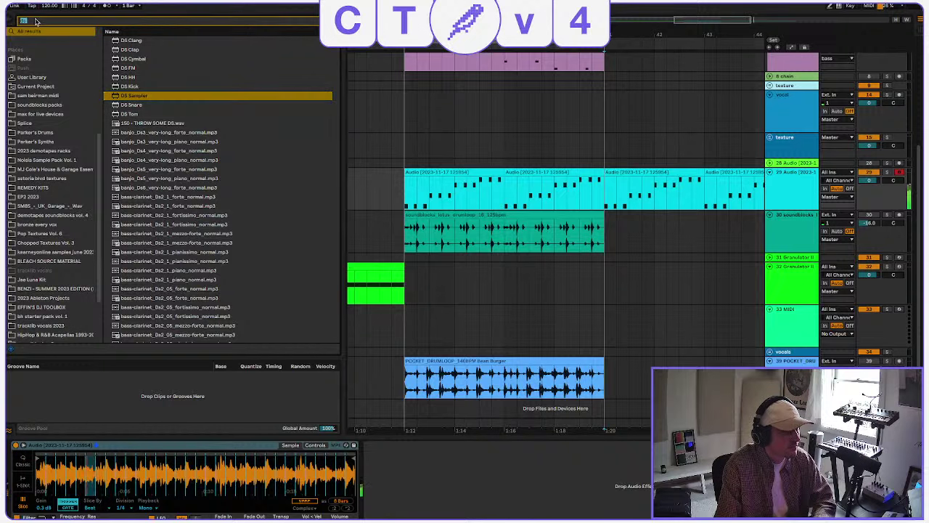
type("ddl")
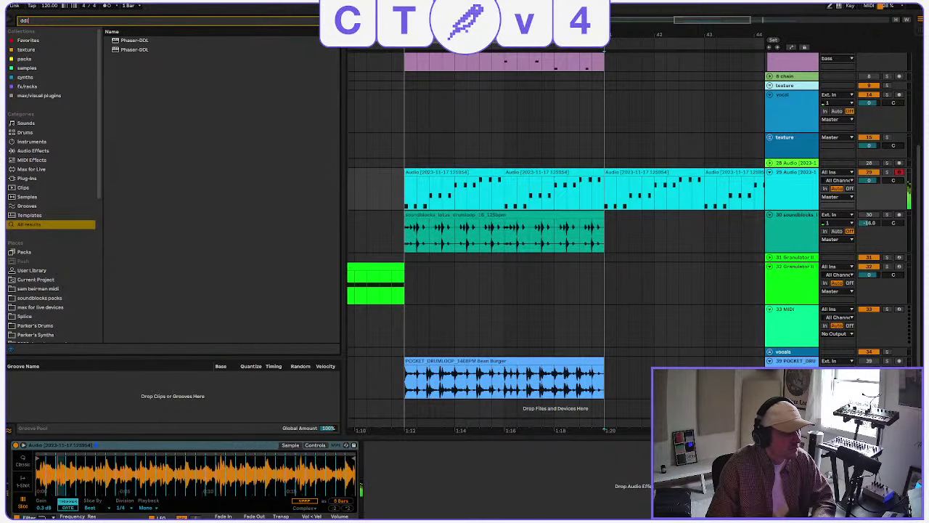
key("Down")
key("Return")
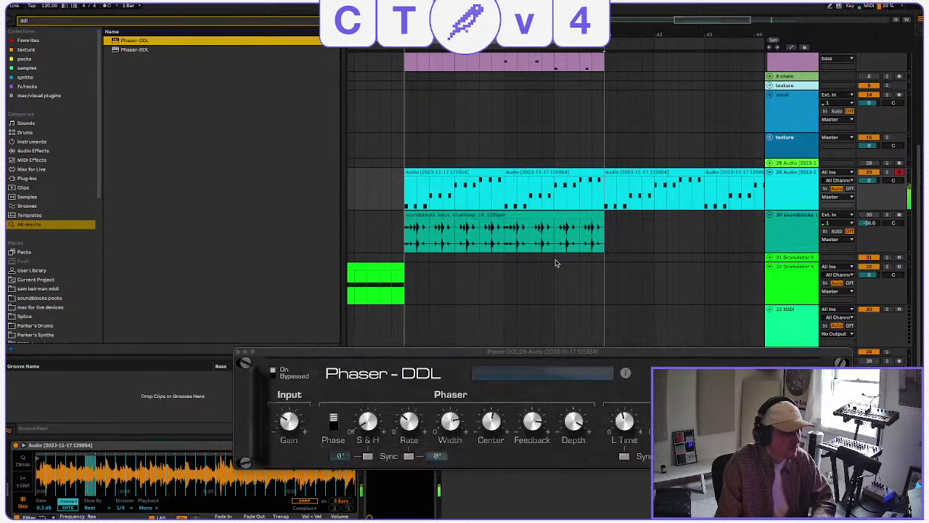
Listen to the repeated sliced pattern clips after bar 41 through Phaser-DDL, with the browser hidden and the whole arrangement in view.
left_click(620, 171)
scroll(572, 174, "left", 2)
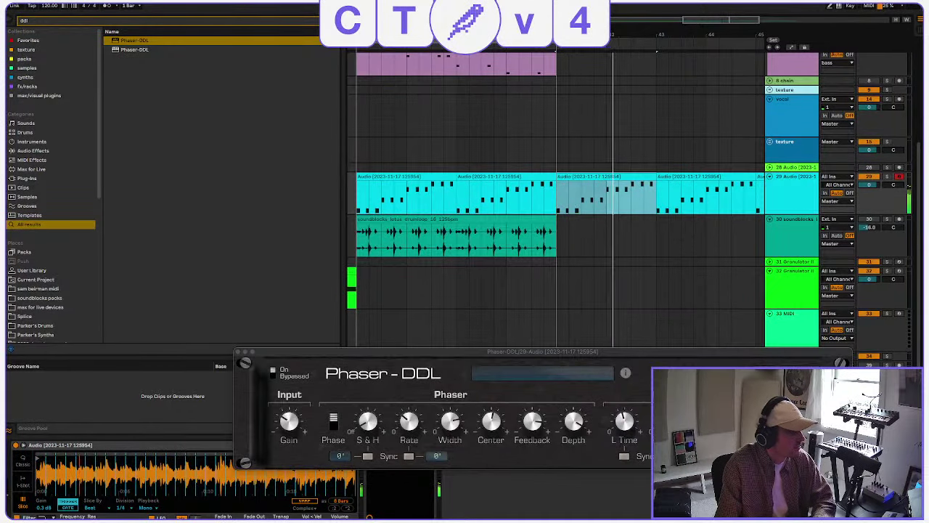
key("super+alt+p")
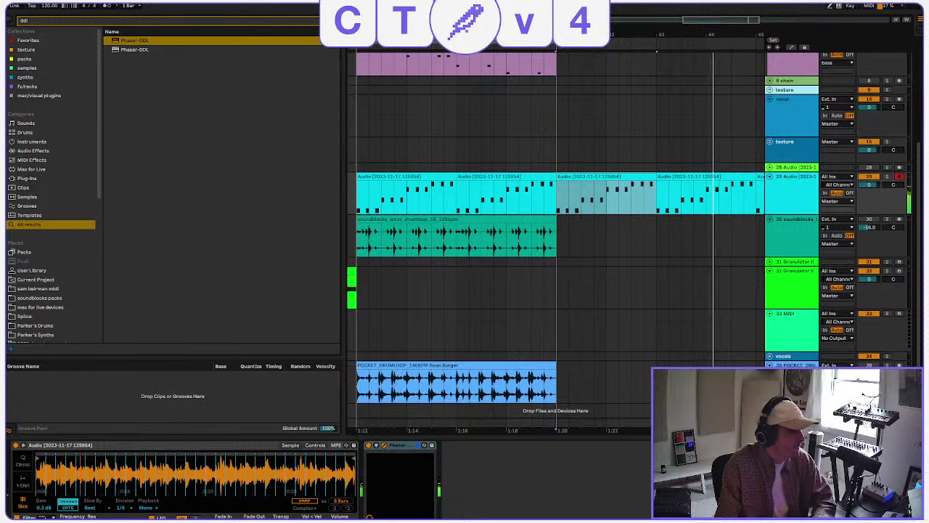
key("ctrl+alt+p")
left_click(8, 21)
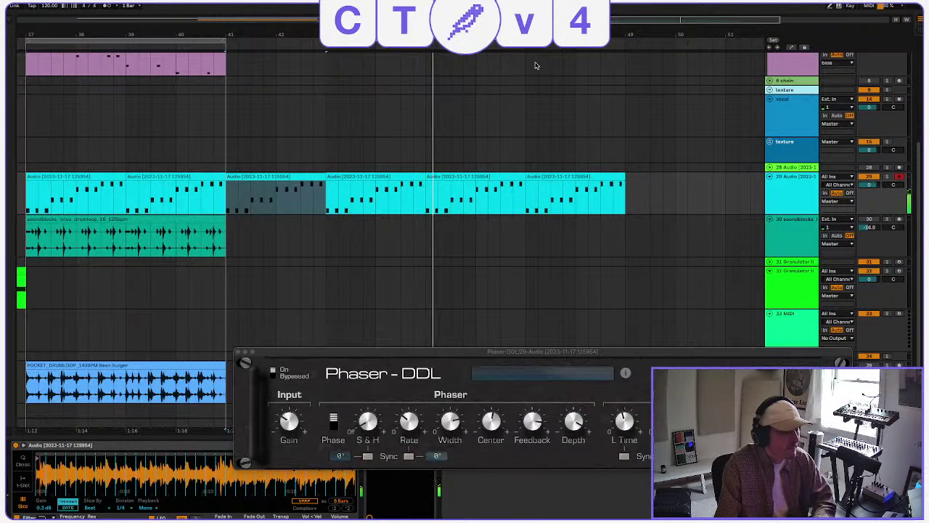
double_click(683, 20)
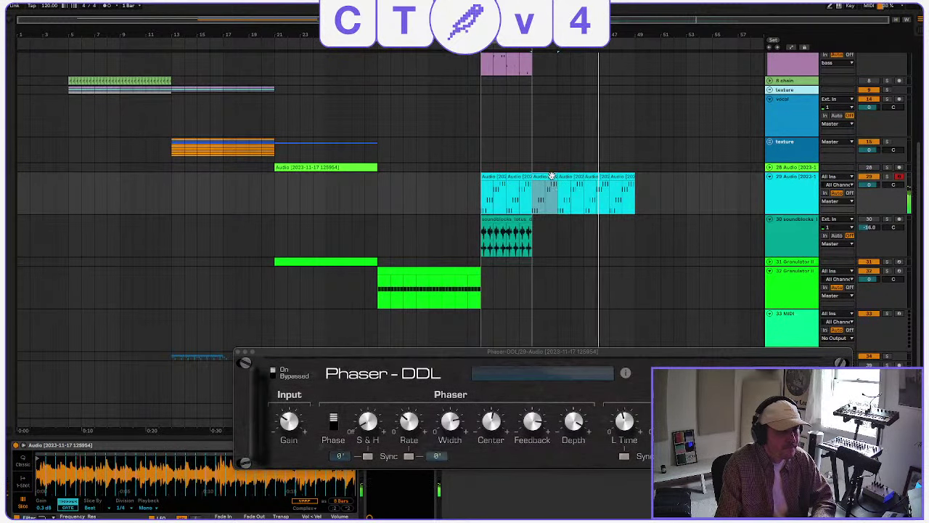
left_click(570, 174, "shift")
key("space")
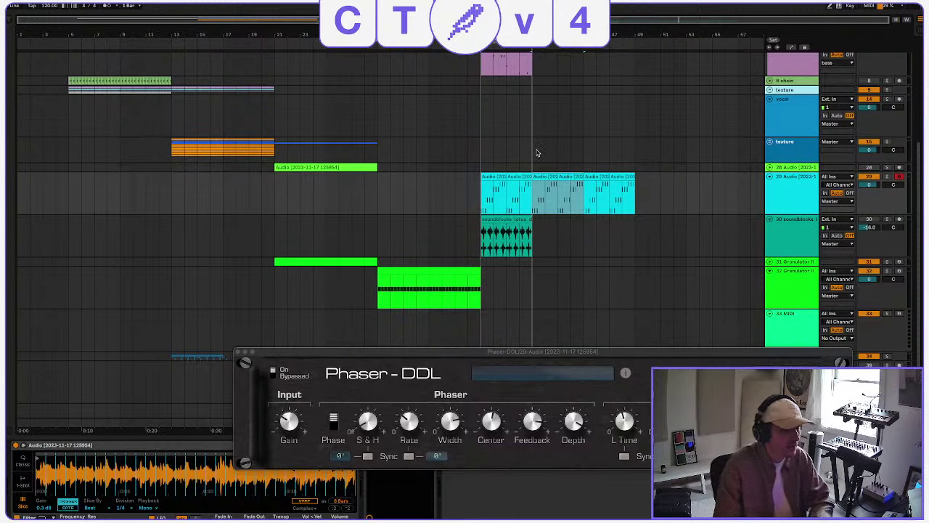
Examine the texture group's clips from bar 13, unfolding tracks 20 and 21 Wavetable, and fold the group again.
left_click(577, 155)
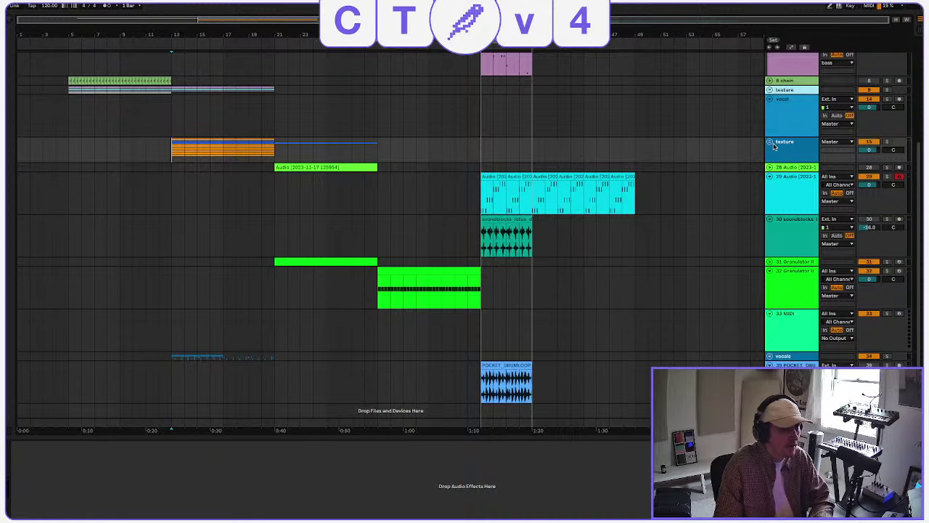
left_click(771, 142)
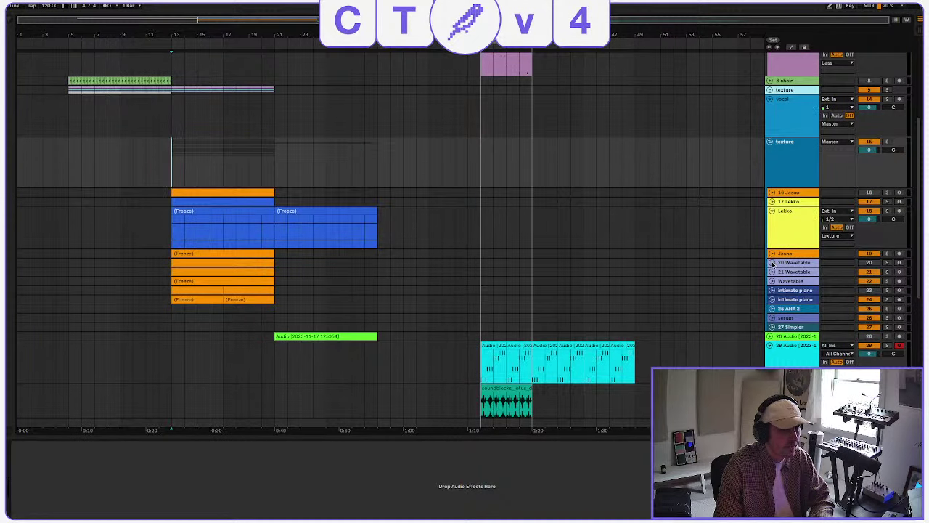
left_click(772, 262)
left_click(772, 305)
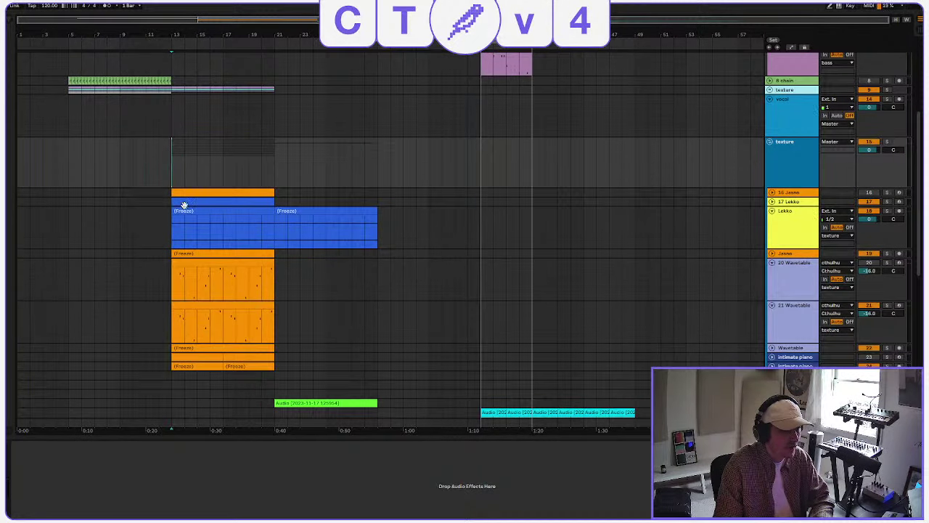
left_click(182, 193)
left_click(769, 142)
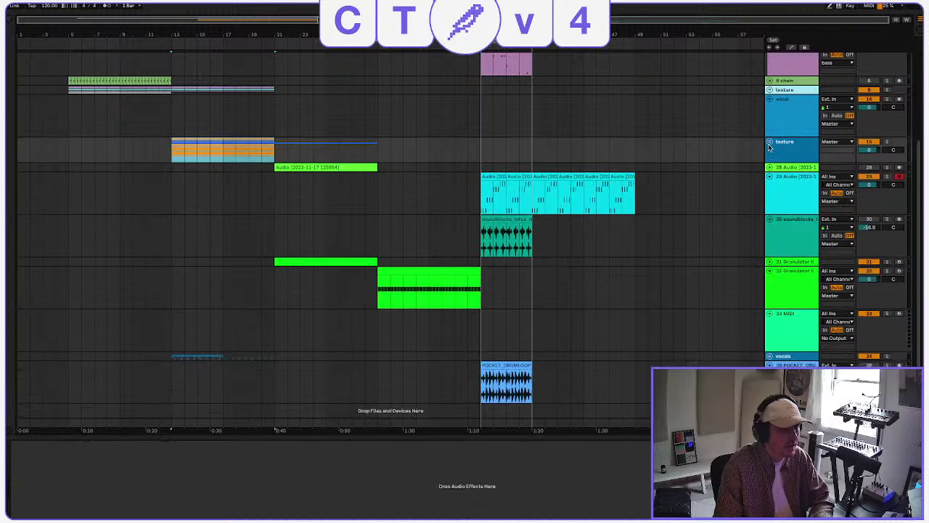
Save the current Live set and open the recent "no sense 2023 show + tell" set.
left_click(55, 2)
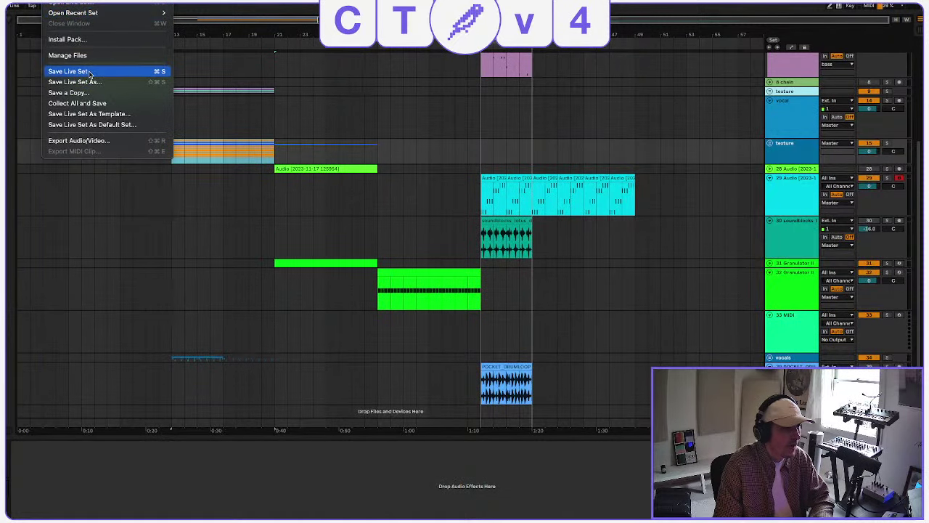
left_click(87, 70)
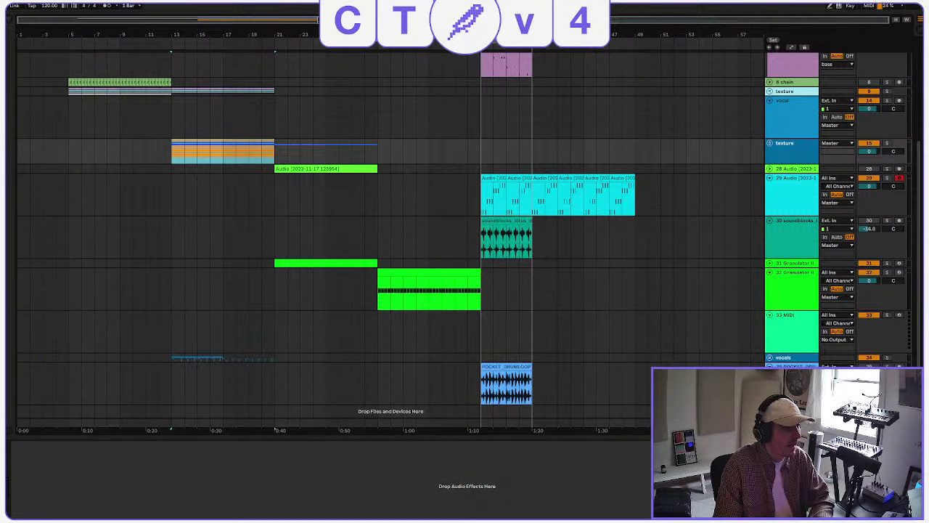
left_click(55, 2)
mouse_move(79, 12)
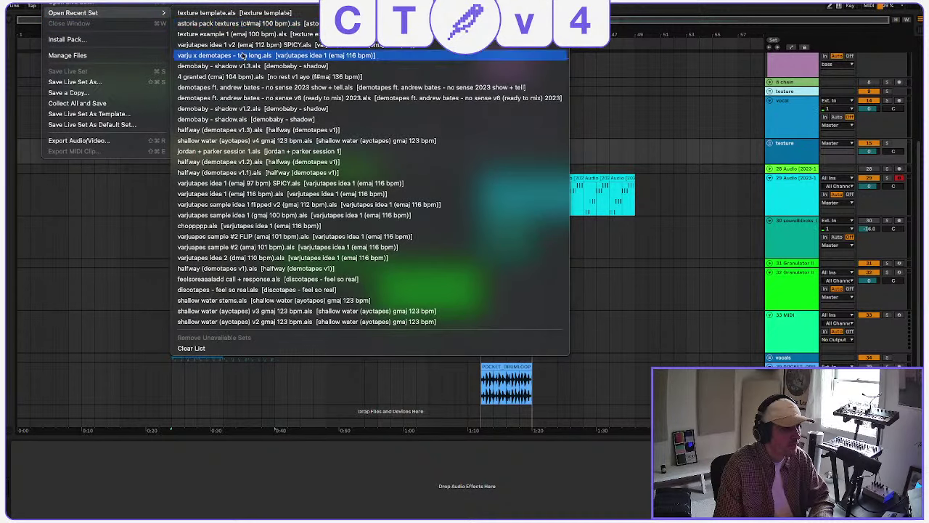
left_click(250, 88)
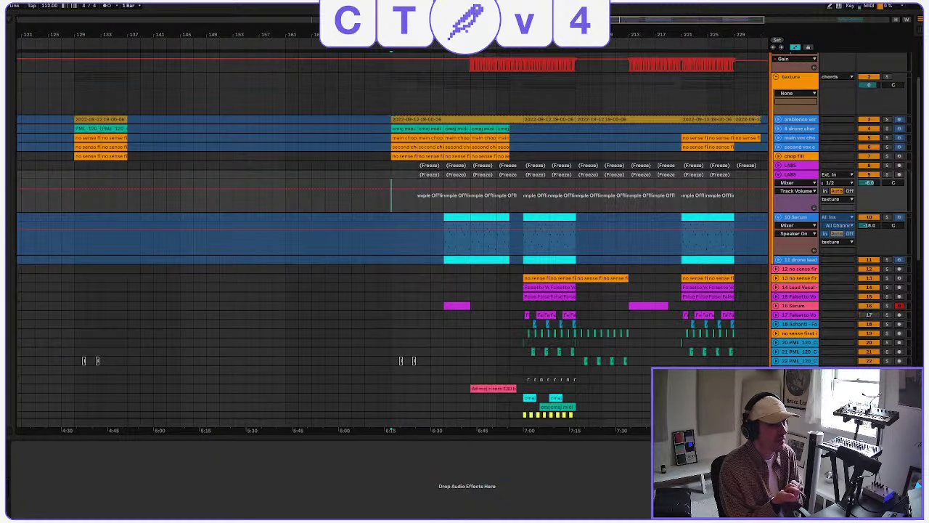
Open the chop fill track's clip at the start of the later section and unfold the track to inspect its notes.
scroll(392, 239, "right", 1)
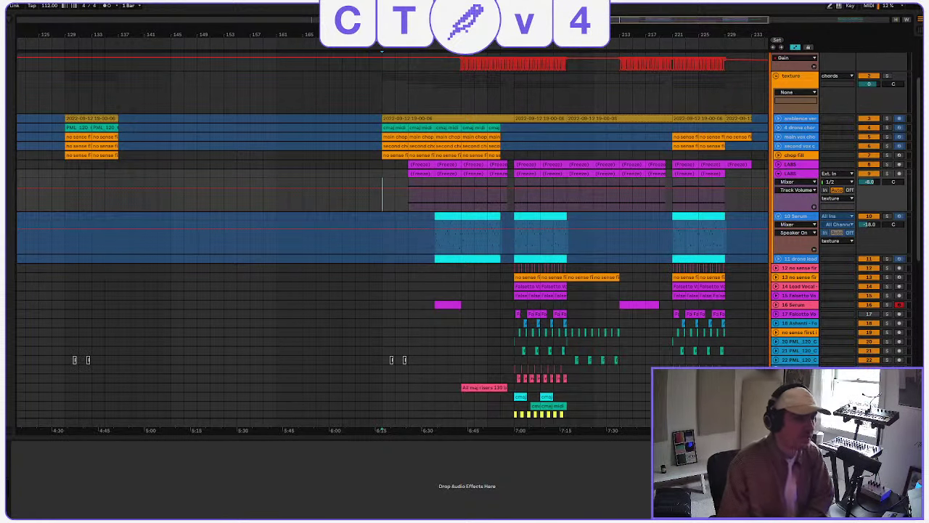
left_click(396, 155)
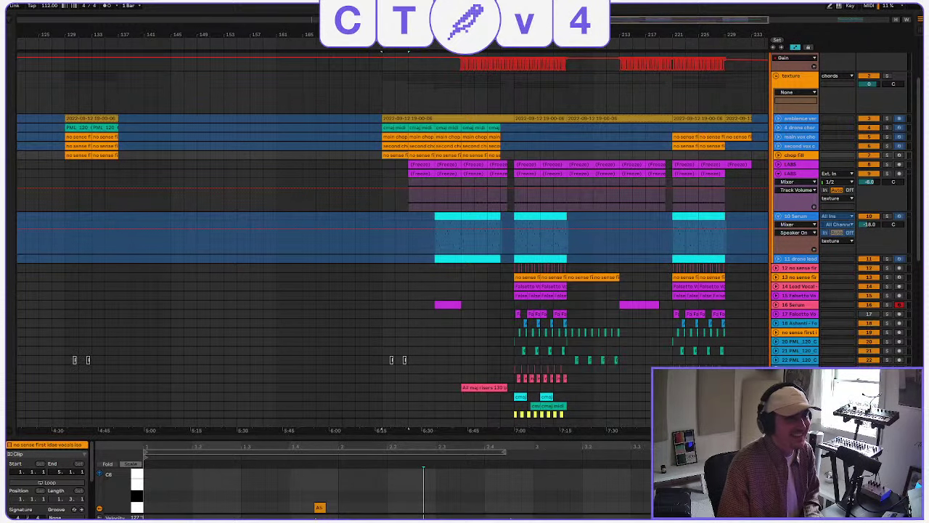
left_click(779, 155)
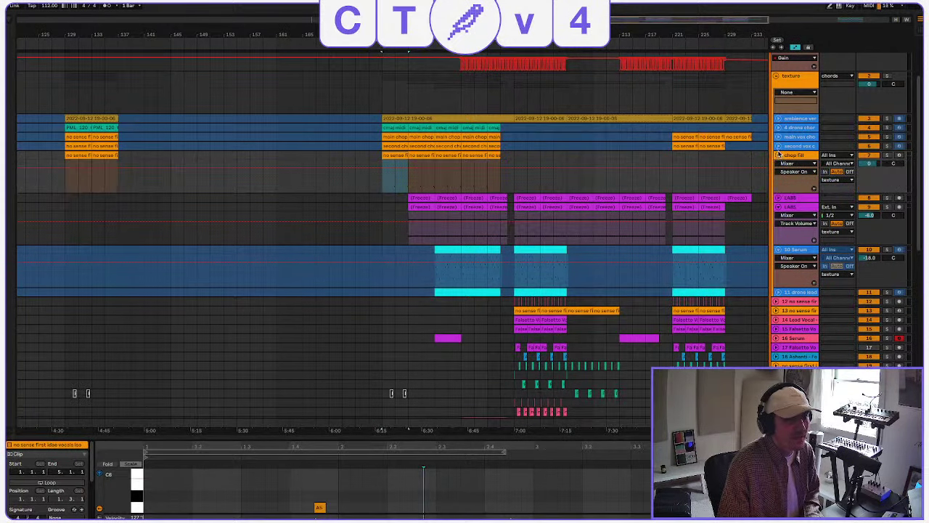
Unfold the drone chords, main vox chop and second vox chop tracks and unfreeze them so their MIDI is editable.
left_click(779, 146)
left_click(779, 136)
left_click(779, 128)
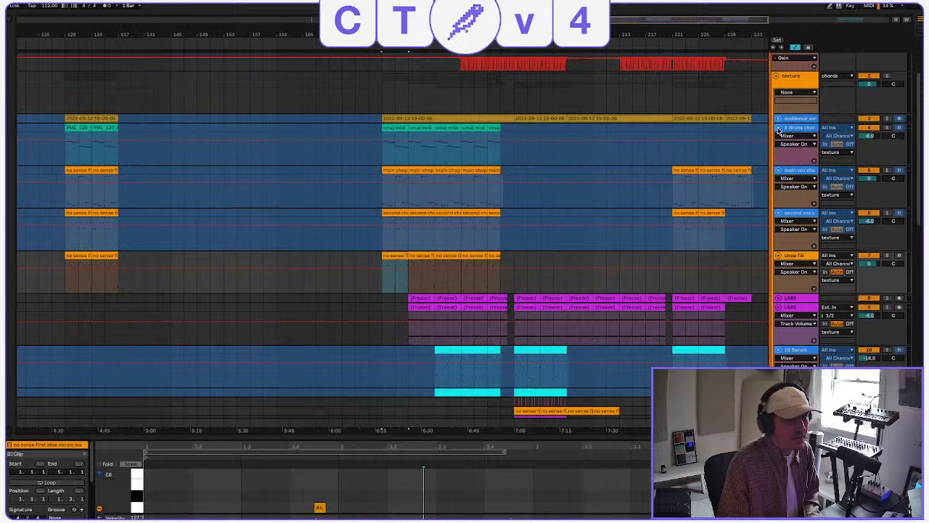
left_click(797, 213)
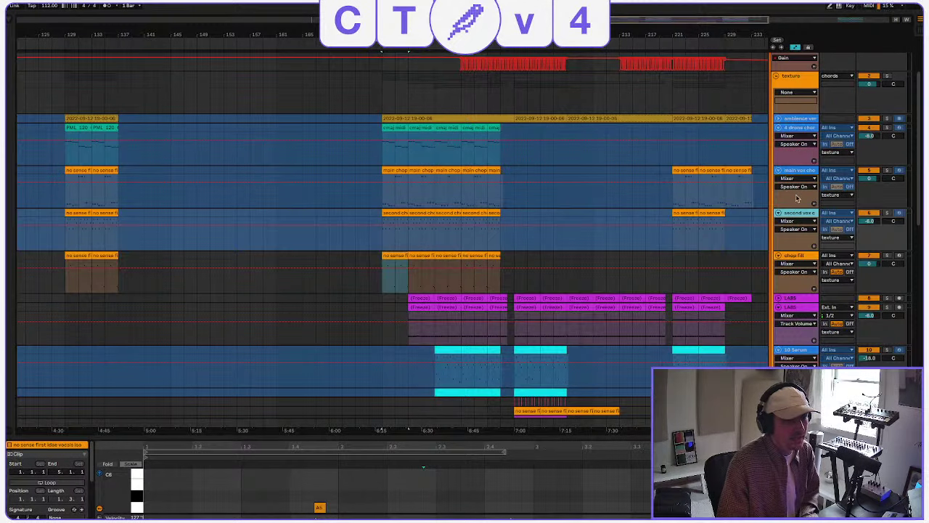
right_click(795, 128)
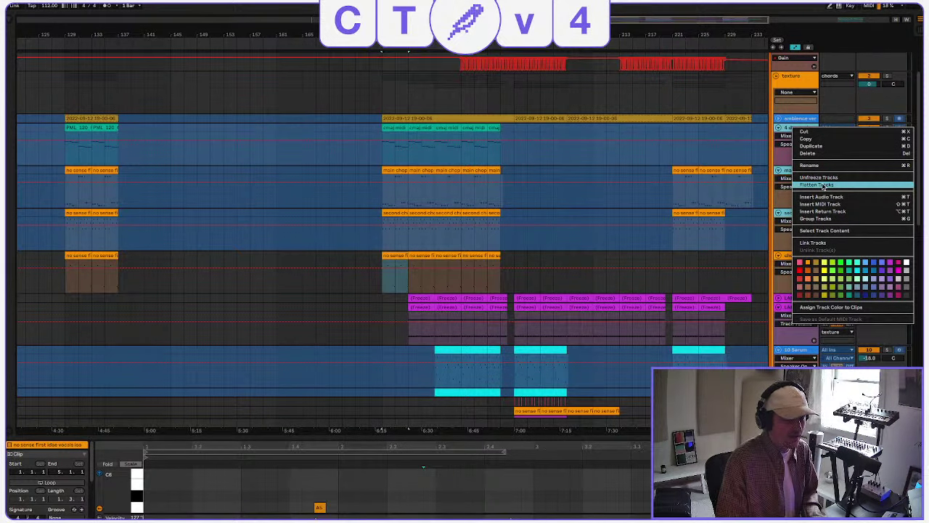
left_click(822, 185)
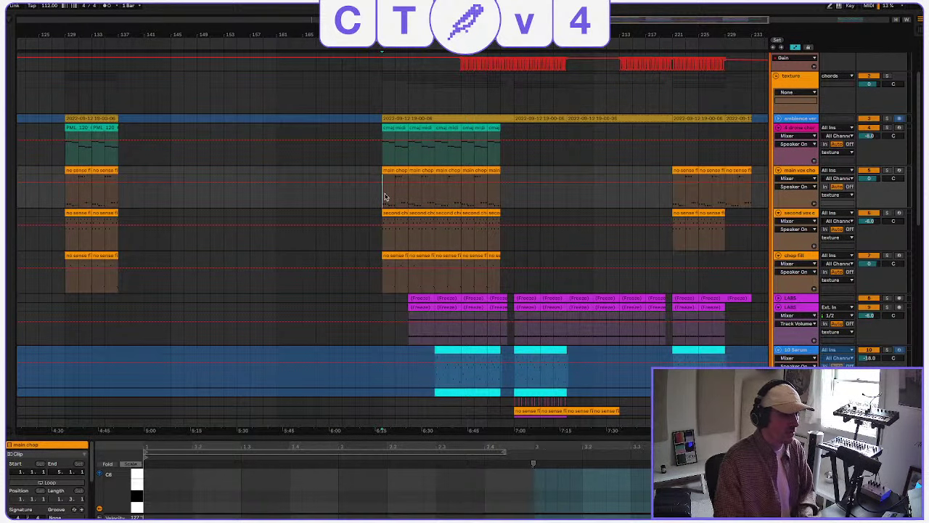
Play the layered section from bar 177 and unfold the ambience track in the texture group for a closer look.
key("space")
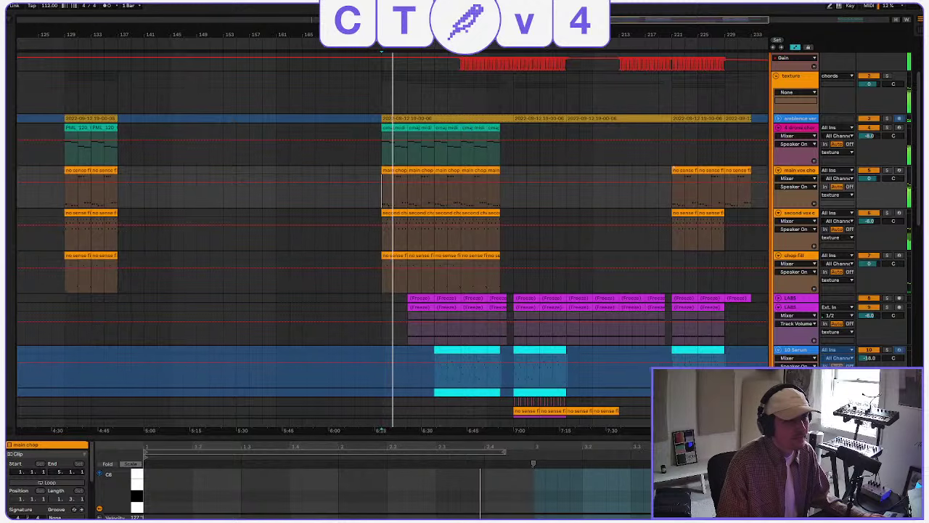
key("plus")
key("plus")
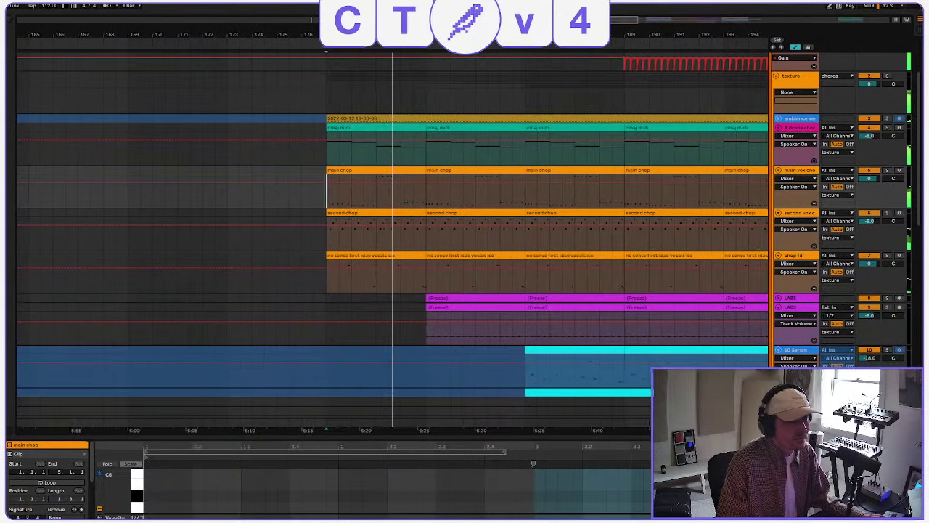
key("plus")
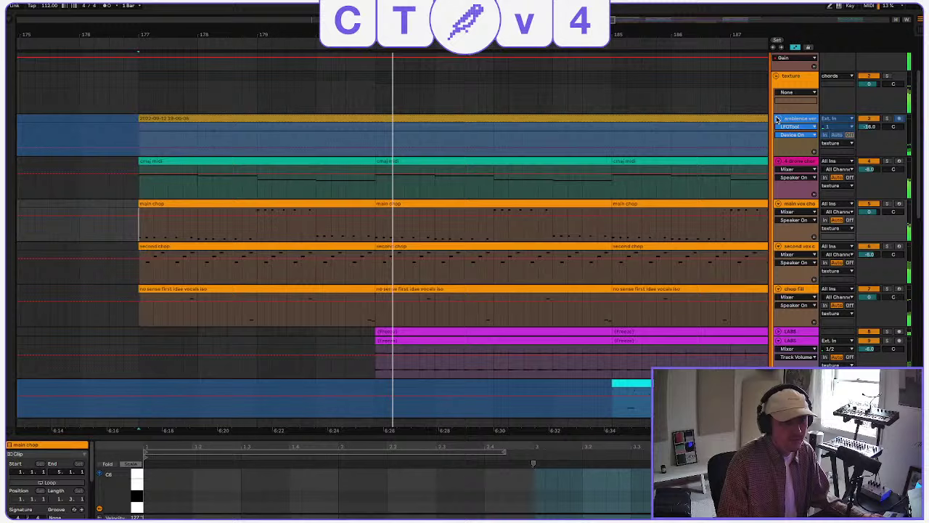
left_click(777, 119)
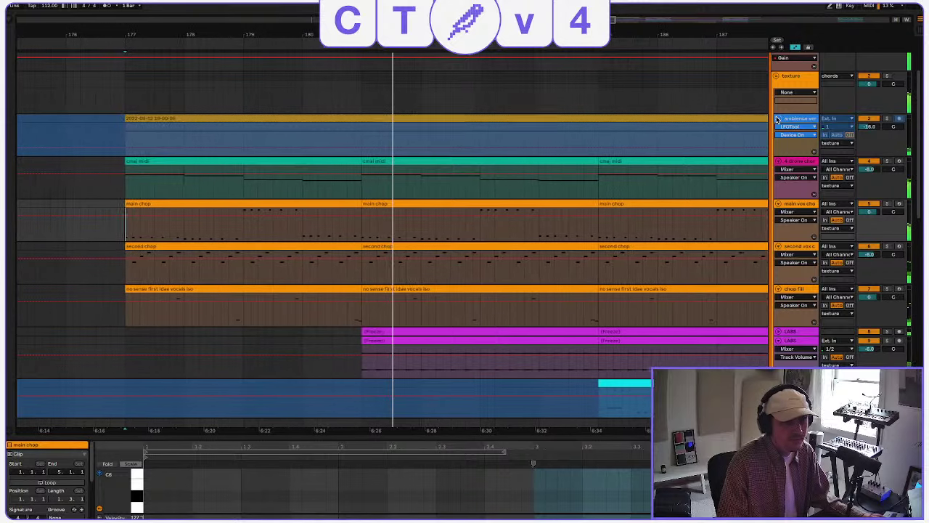
Fold the texture group and unfold the vocals and vox groups with their BV Stack and falsetto tracks during playback.
left_click(777, 76)
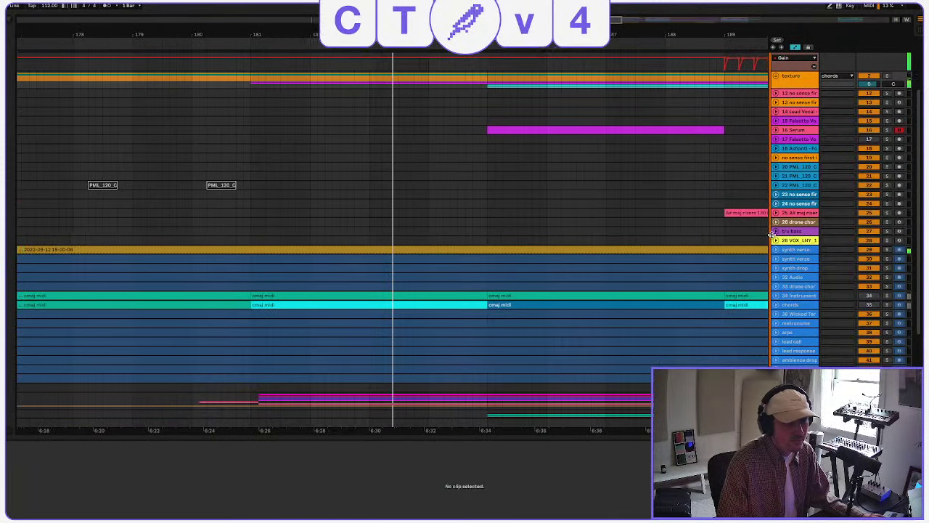
scroll(775, 305, "down", 2)
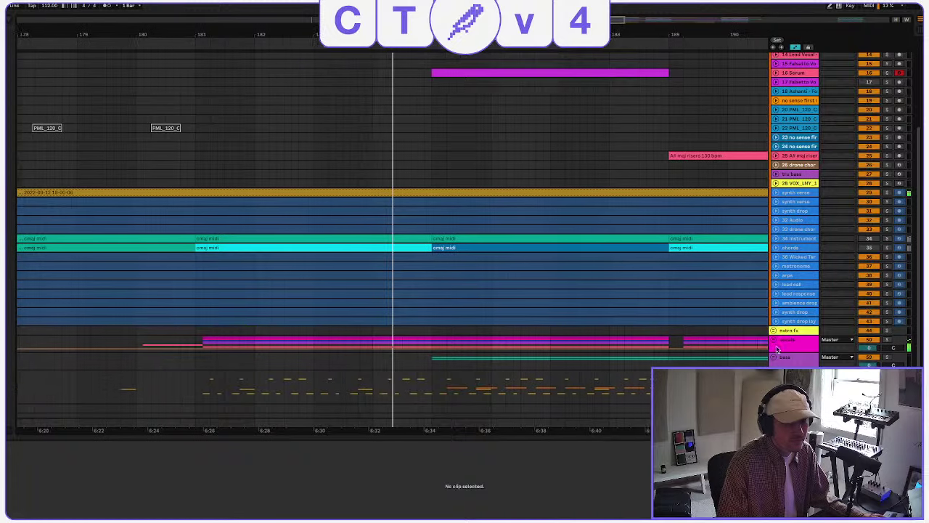
left_click(773, 339)
scroll(774, 341, "down", 2)
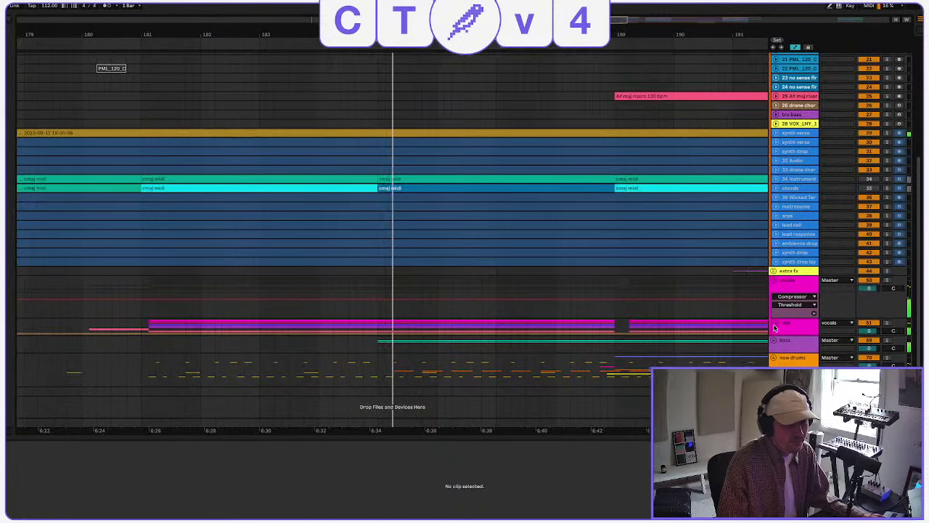
left_click(774, 324)
scroll(775, 326, "down", 3)
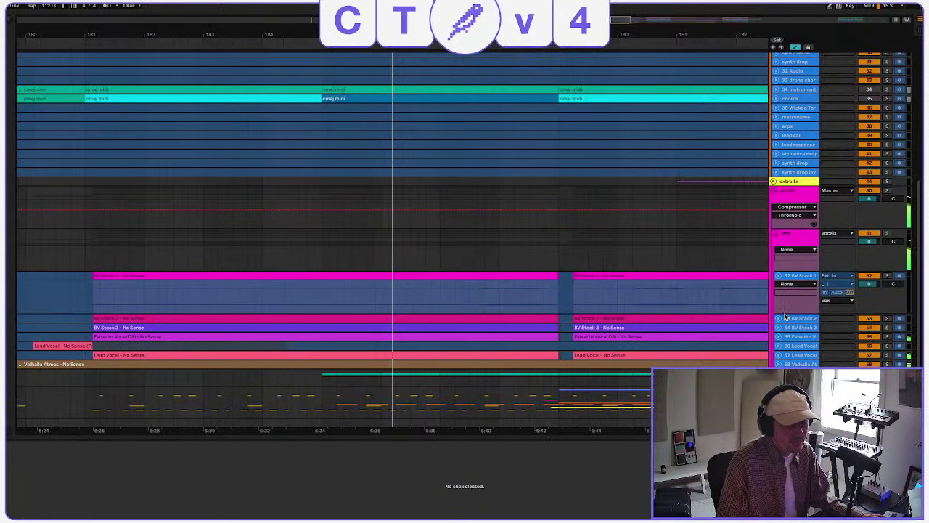
left_click(778, 318)
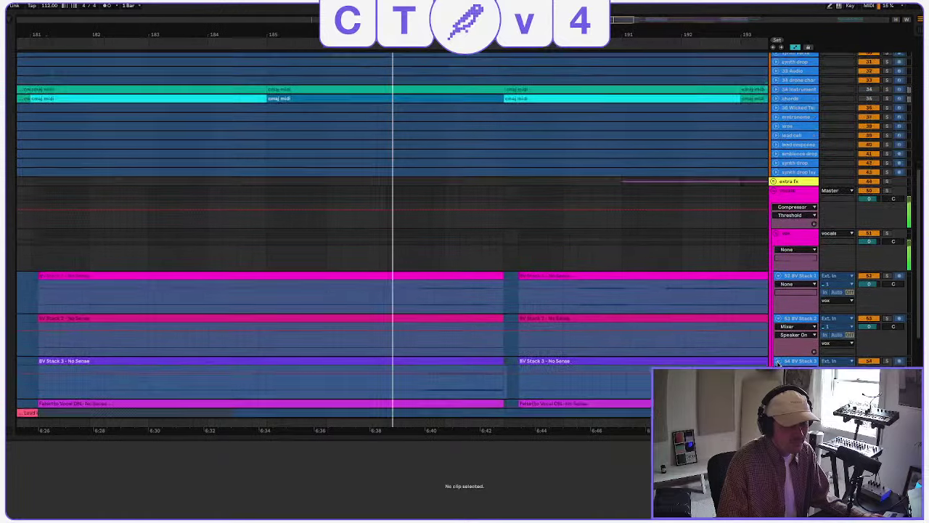
scroll(778, 363, "down", 3)
left_click(779, 305)
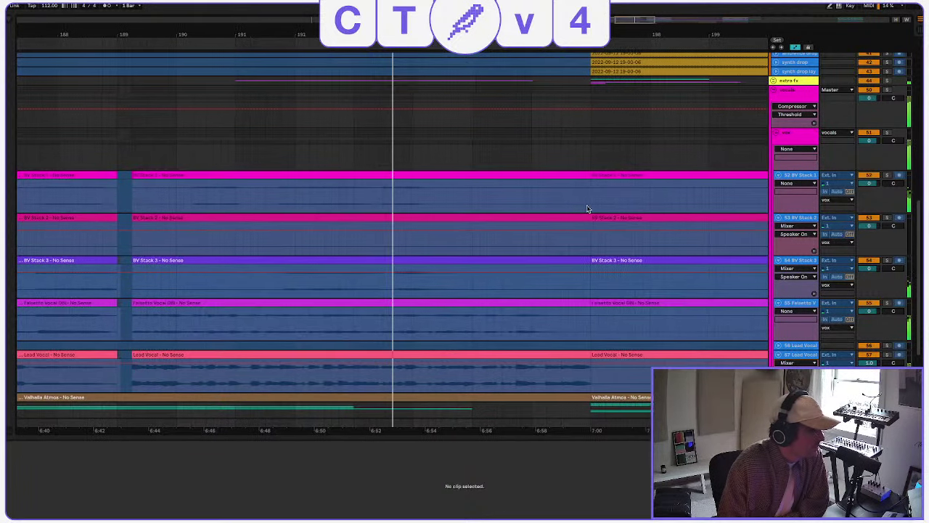
scroll(588, 209, "up", 3)
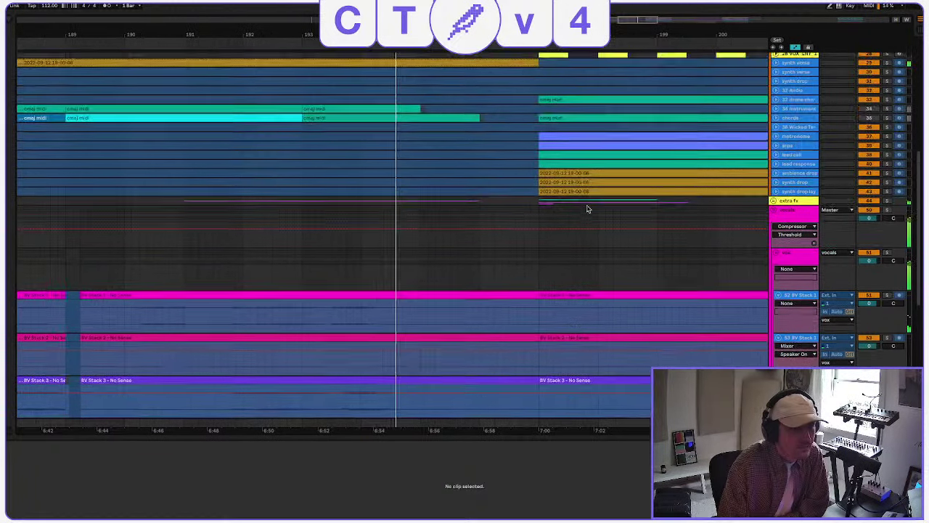
scroll(611, 197, "up", 3)
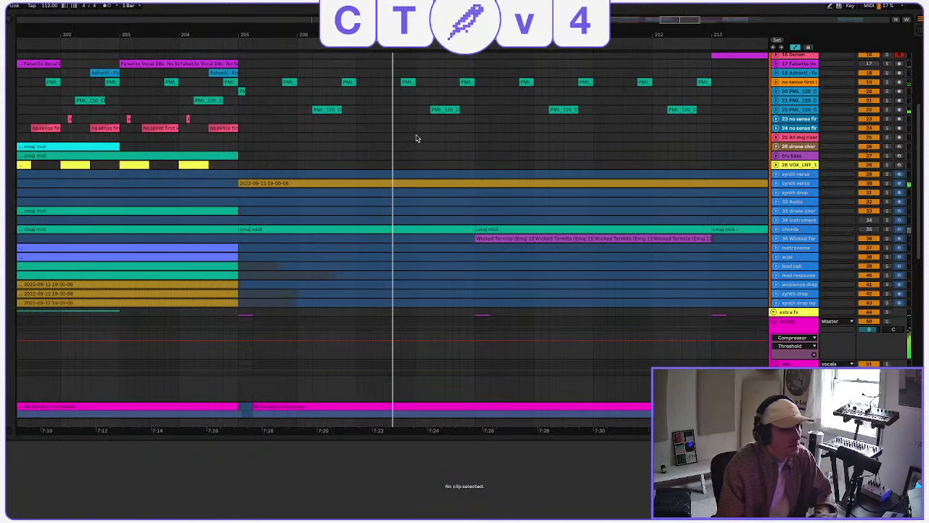
Return to bar 177, unfold the first synth verse track and open its audio clip spanning bars 177 to 197.
left_click_drag(676, 17, 663, 6)
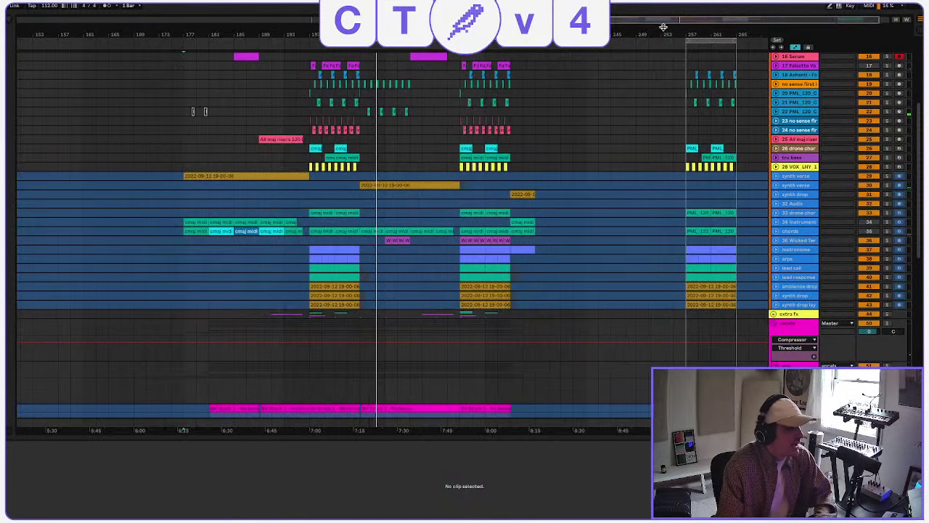
left_click(189, 175)
left_click(191, 169)
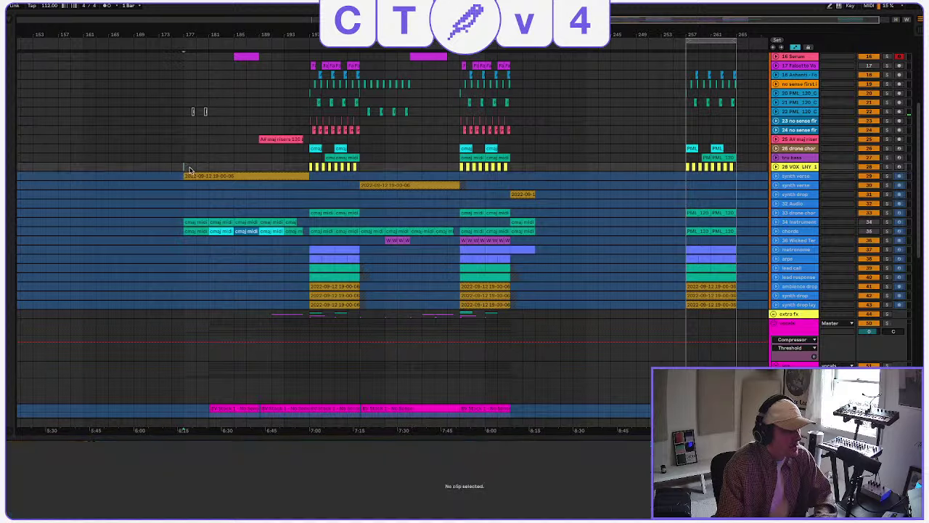
left_click(781, 177)
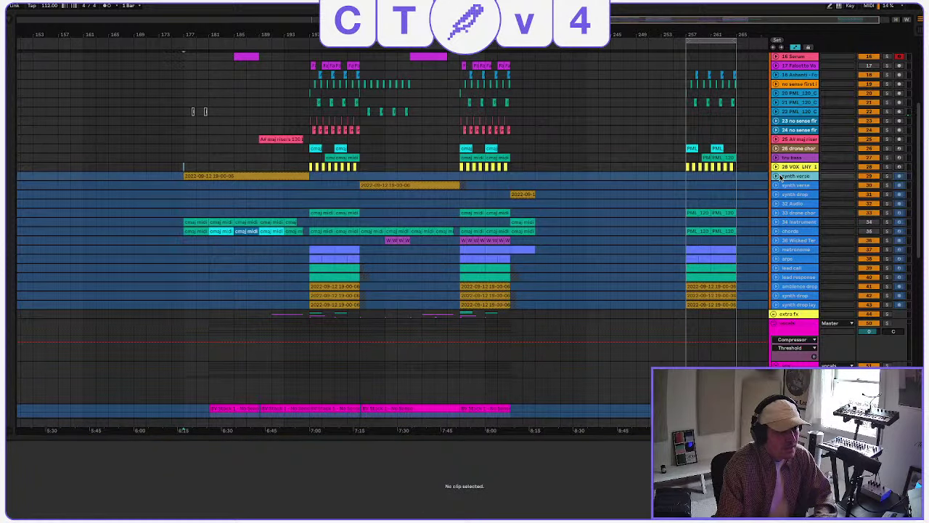
left_click(775, 177)
left_click(205, 175)
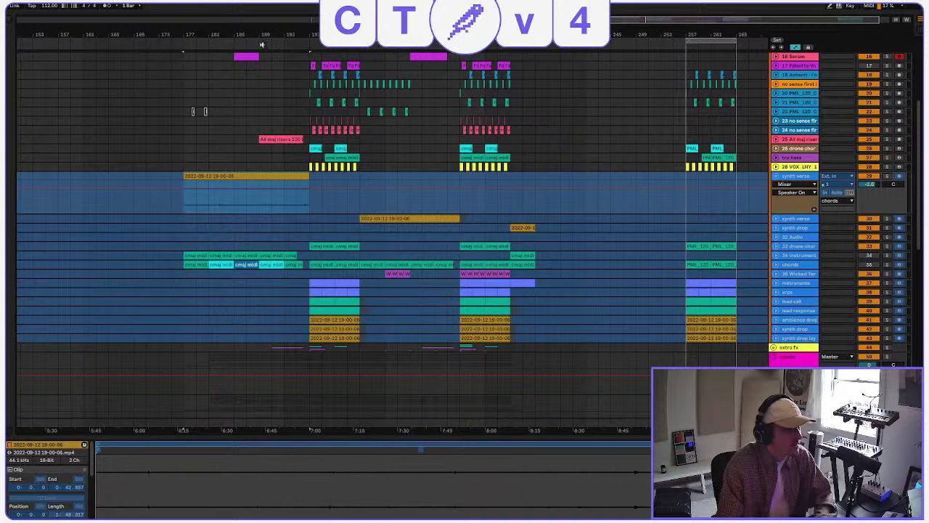
left_click_drag(665, 25, 644, 148)
scroll(823, 305, "down", 1)
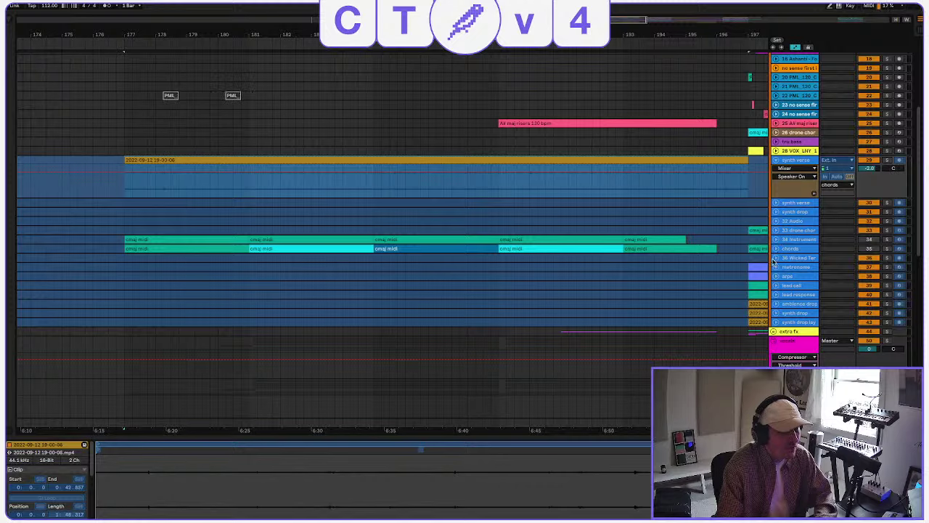
Solo and unfold the texture group, and listen to its layers from bar 177.
scroll(746, 273, "up", 10)
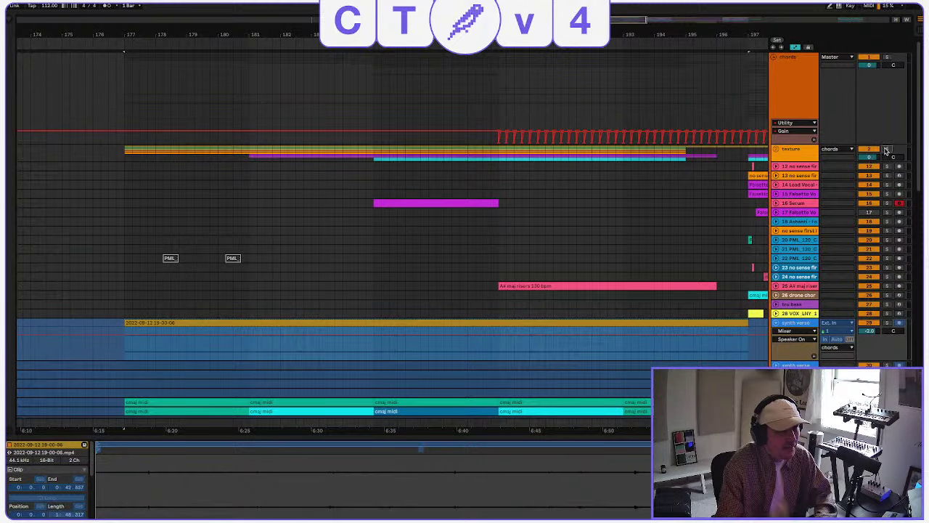
left_click(886, 149)
left_click(775, 150)
scroll(305, 245, "down", 5)
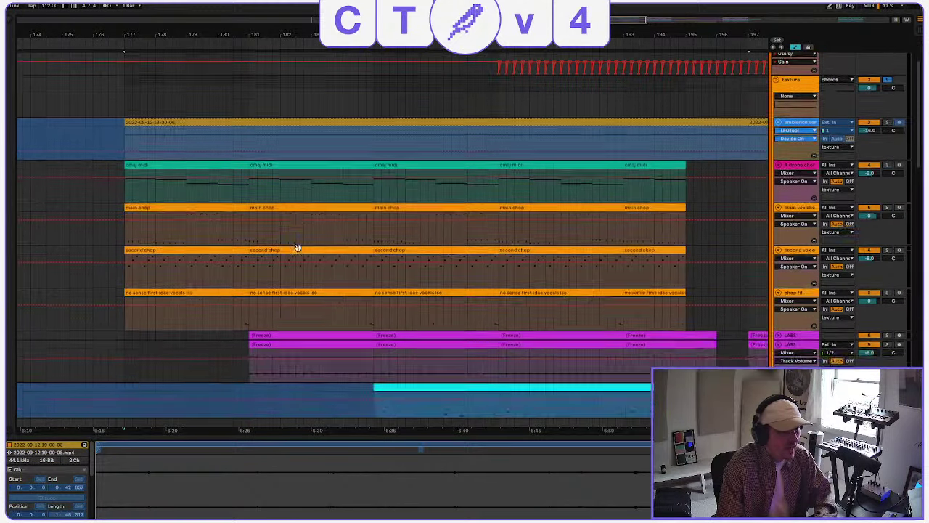
left_click(275, 233)
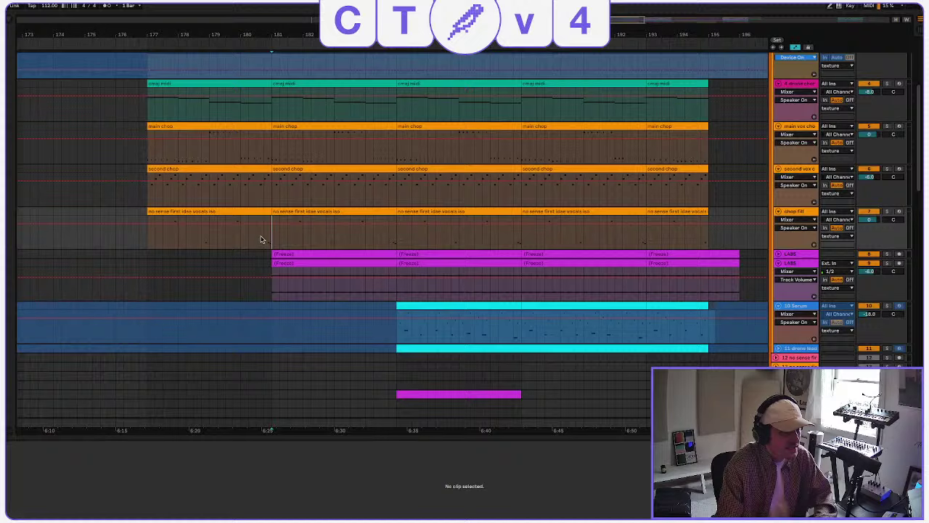
left_click(155, 197)
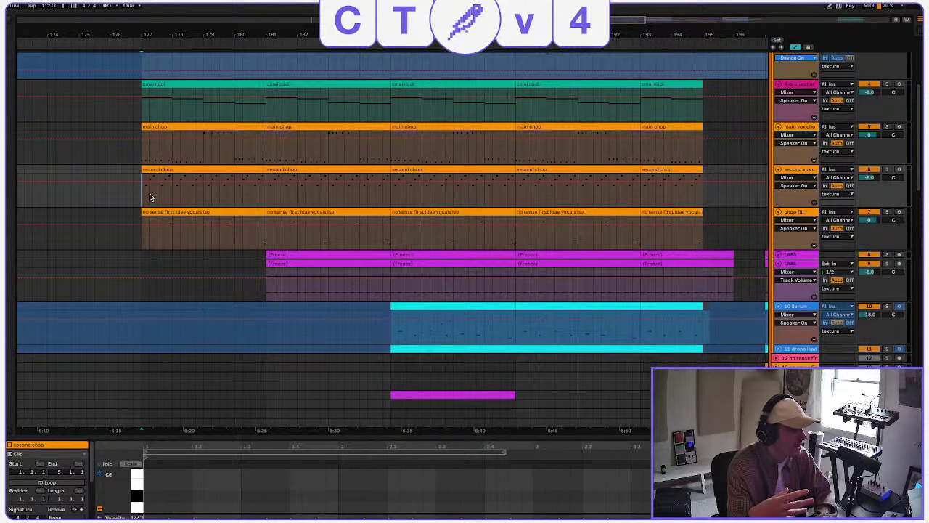
key("space")
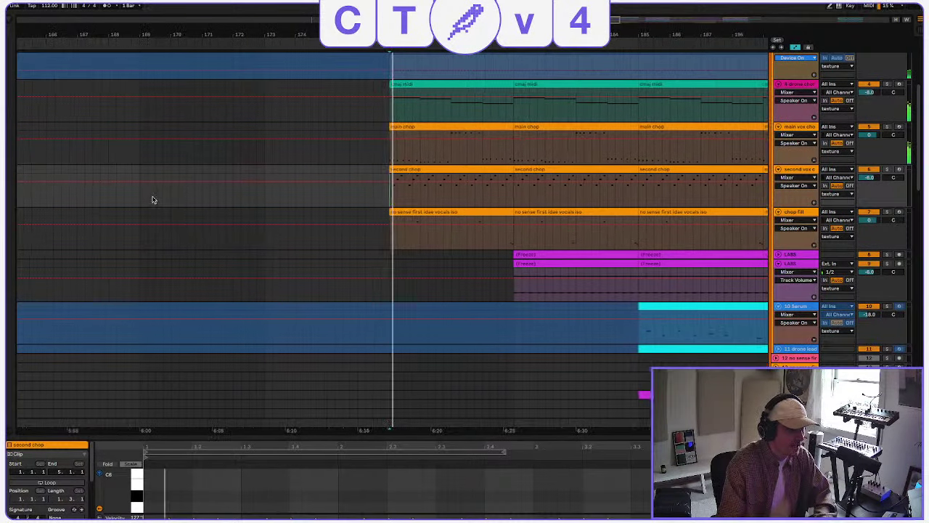
scroll(476, 152, "up", 3)
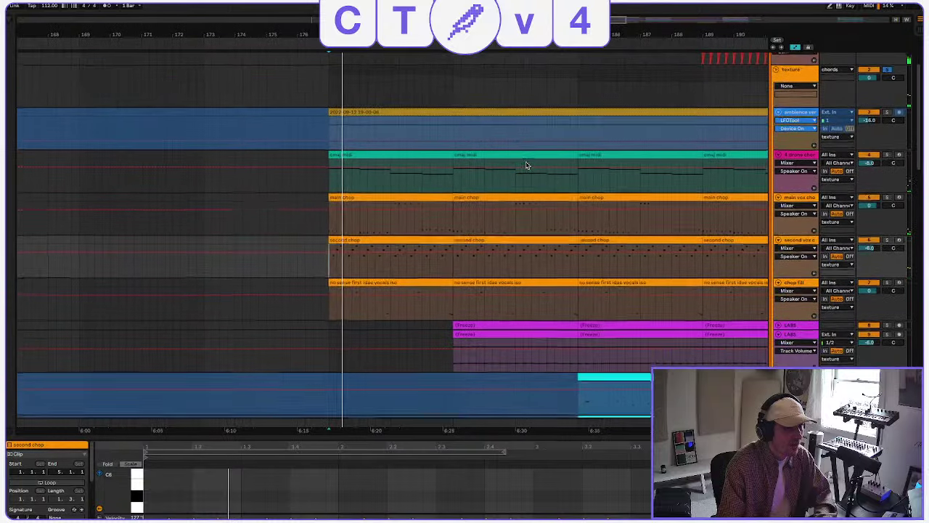
Audition the ambience clip and the soloed main vox chop from bar 177, and inspect the first main chop clip's notes enlarged.
left_click(428, 110)
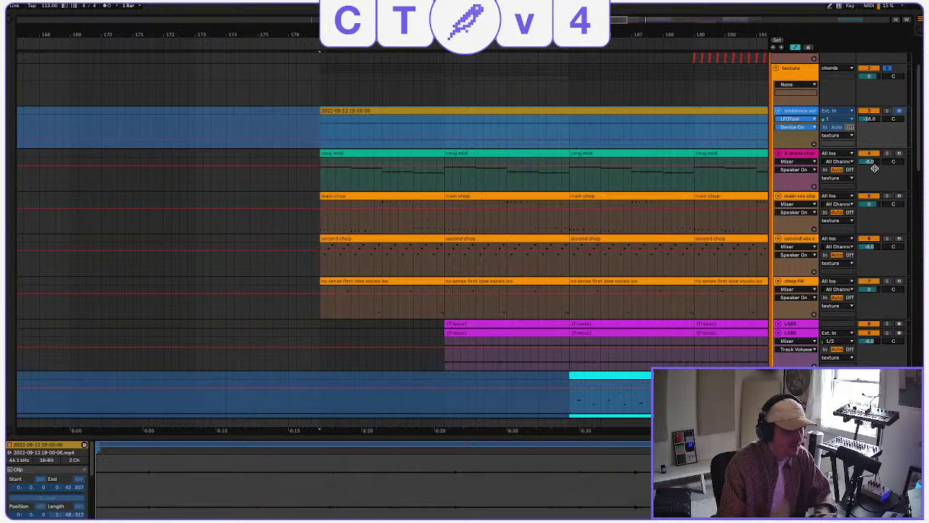
key("space")
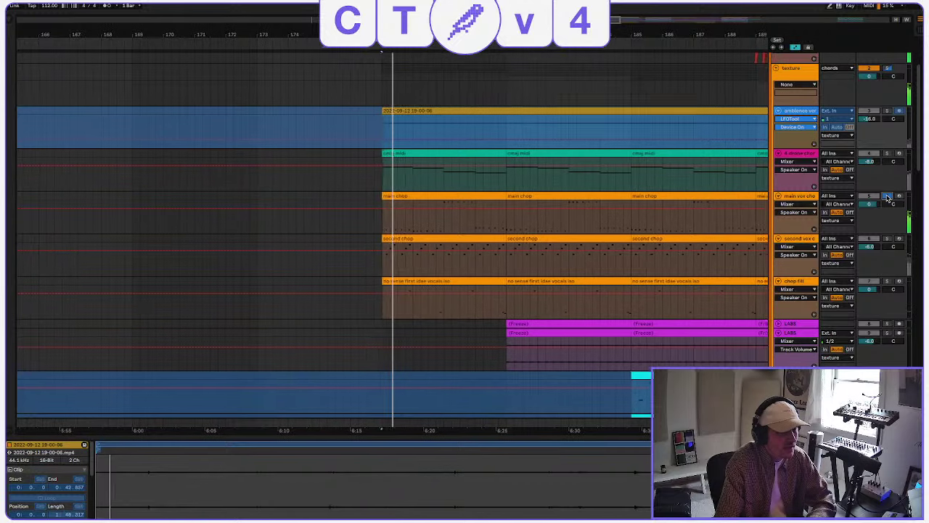
left_click(418, 205)
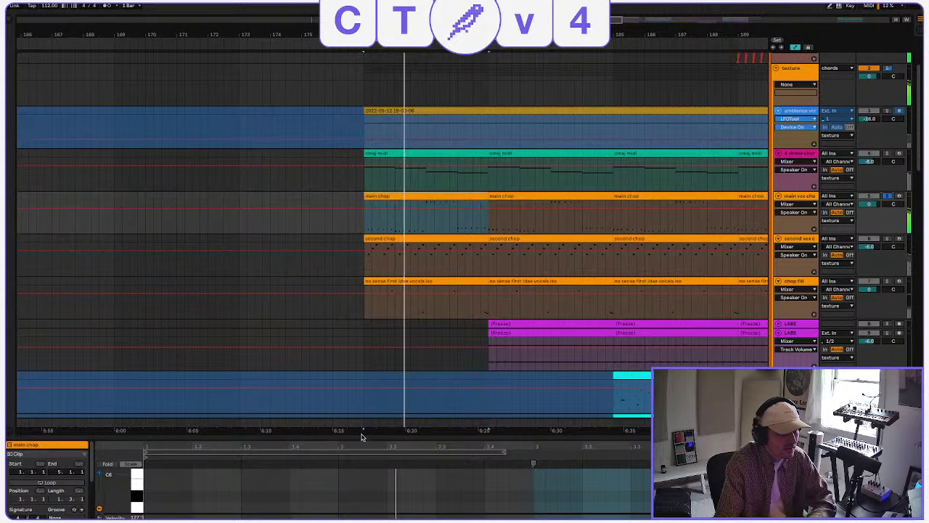
left_click_drag(269, 436, 268, 85)
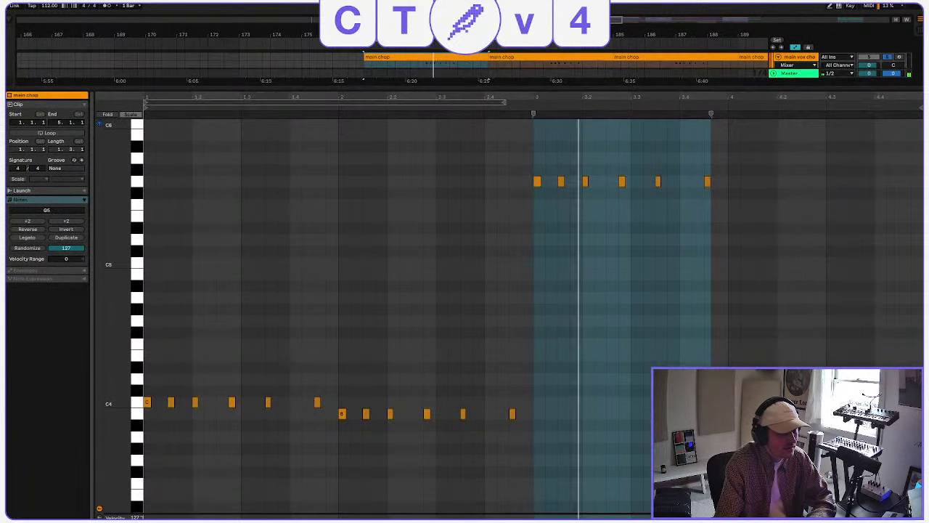
Show the main vox chop track's devices, play its clip at bar 181, and solo the second vox chop track for comparison.
key("shift+Tab")
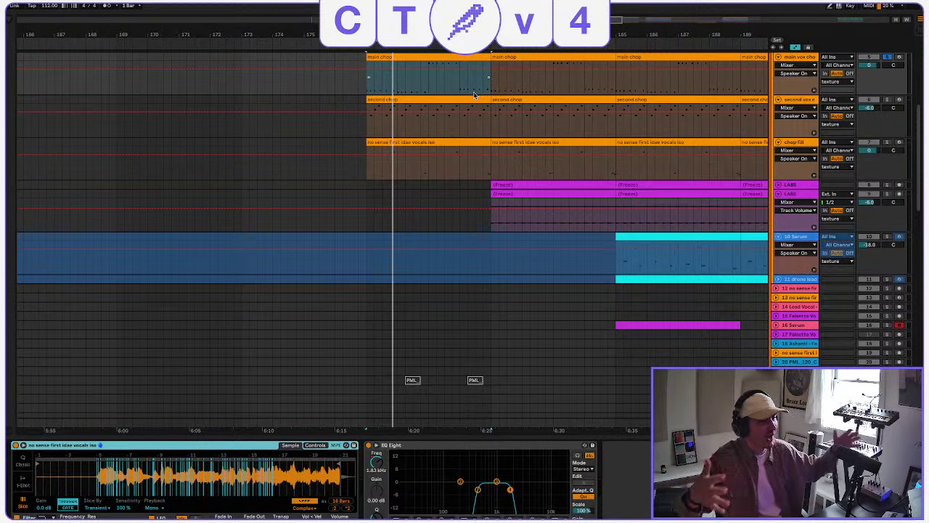
left_click(512, 56)
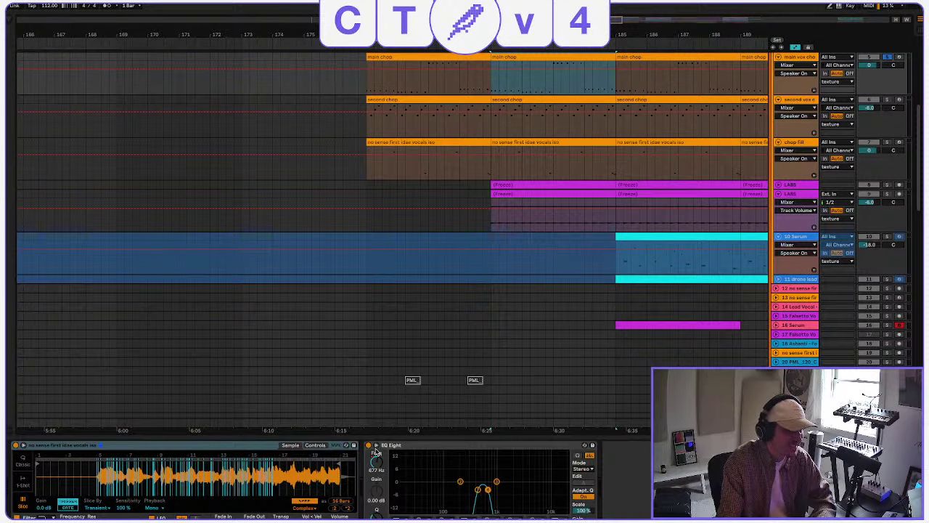
key("space")
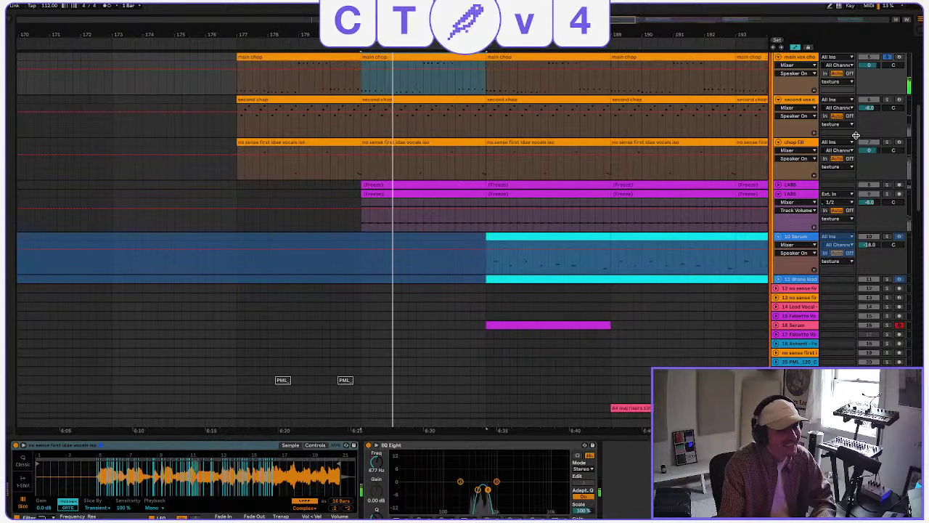
left_click(887, 100)
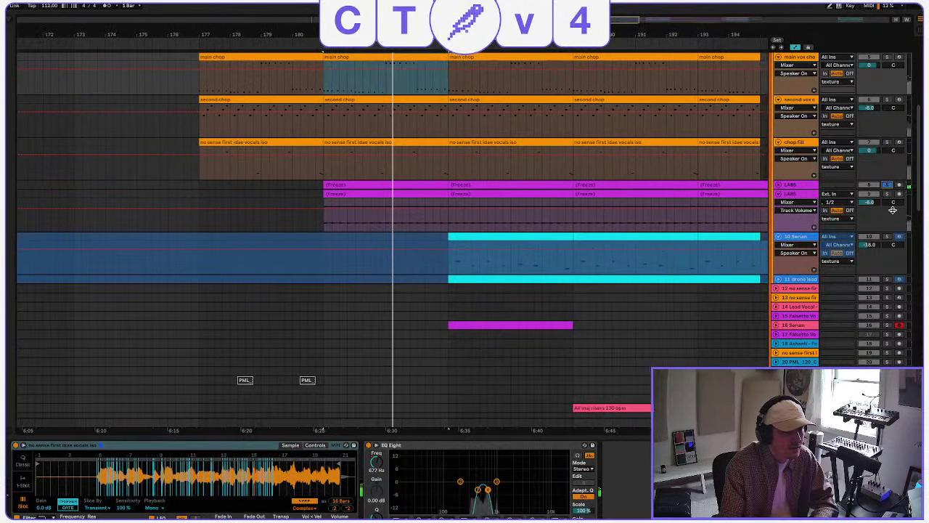
Unfold the soloed first LABS track and audition its frozen clip from bar 181.
left_click(781, 187)
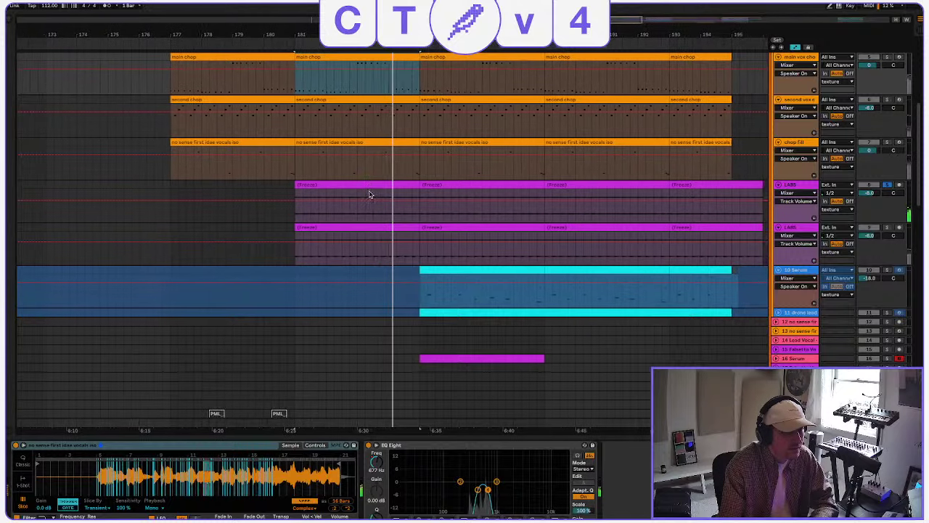
left_click(370, 187)
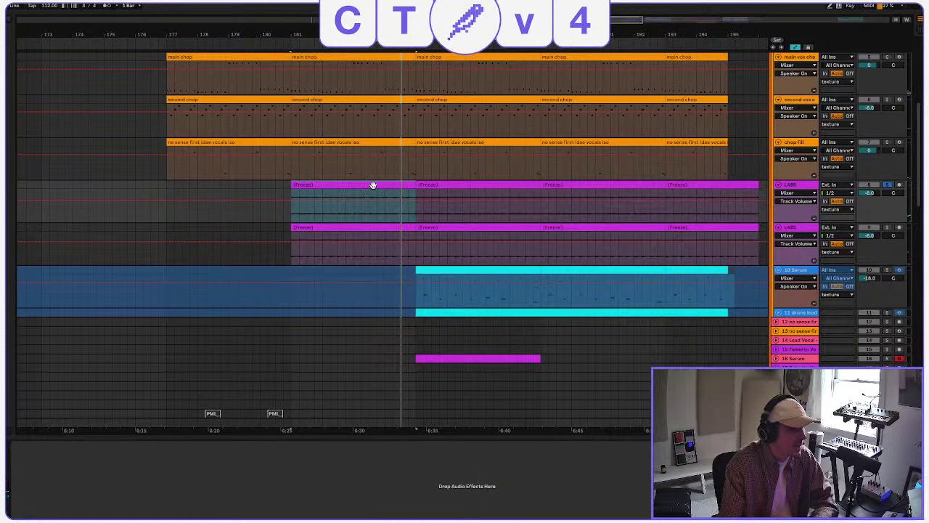
key("space")
Solo the second LABS track, audition it from bar 181, and inspect its frozen clip's waveform enlarged.
left_click(885, 228)
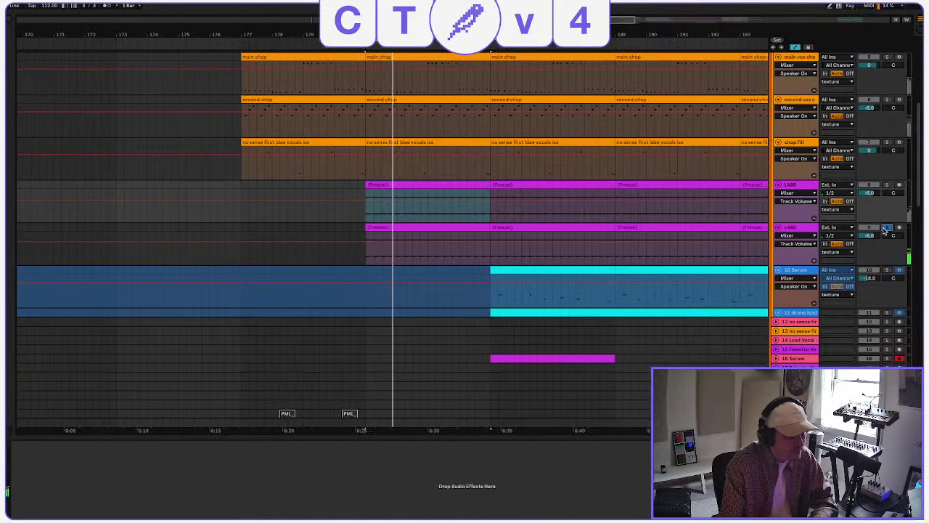
key("Down")
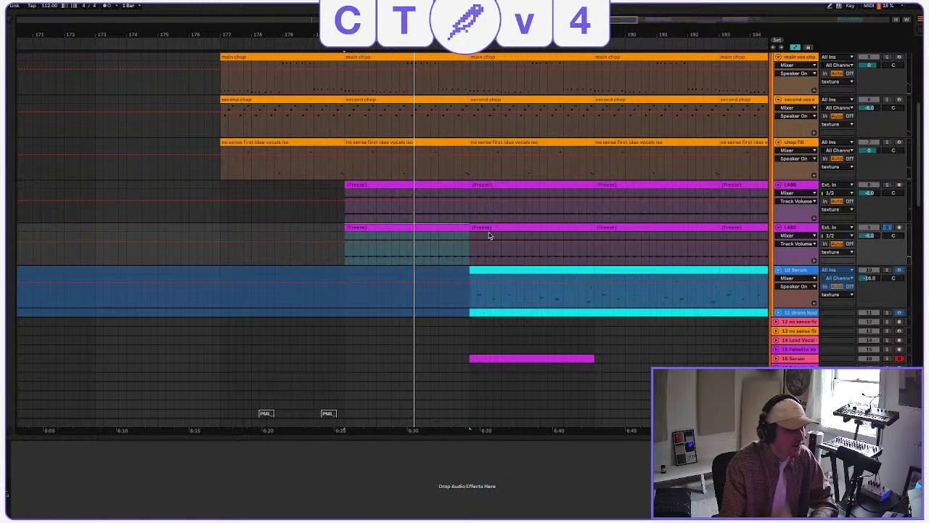
key("shift+Tab")
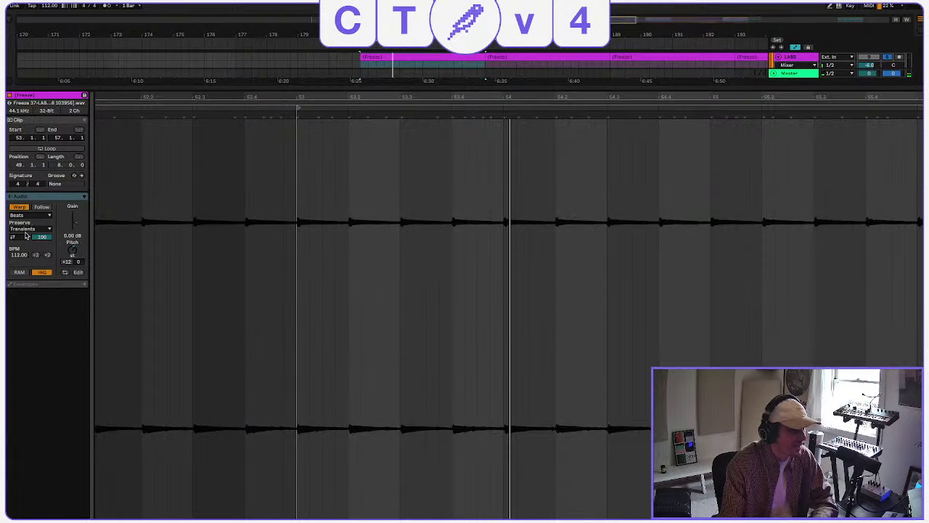
left_click_drag(301, 88, 771, 336)
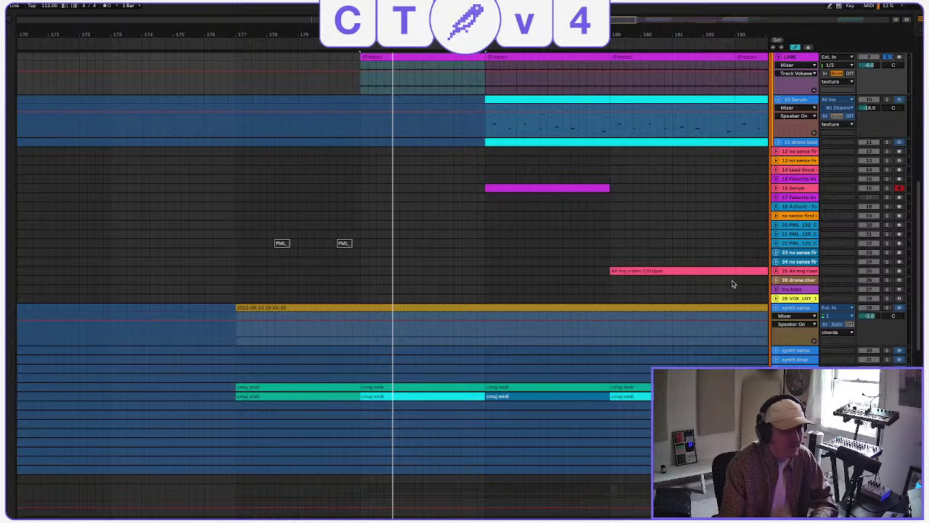
Play the clip at bar 185 on the 10 Serum track, unfreeze that track and try a louder track volume.
left_click(515, 100)
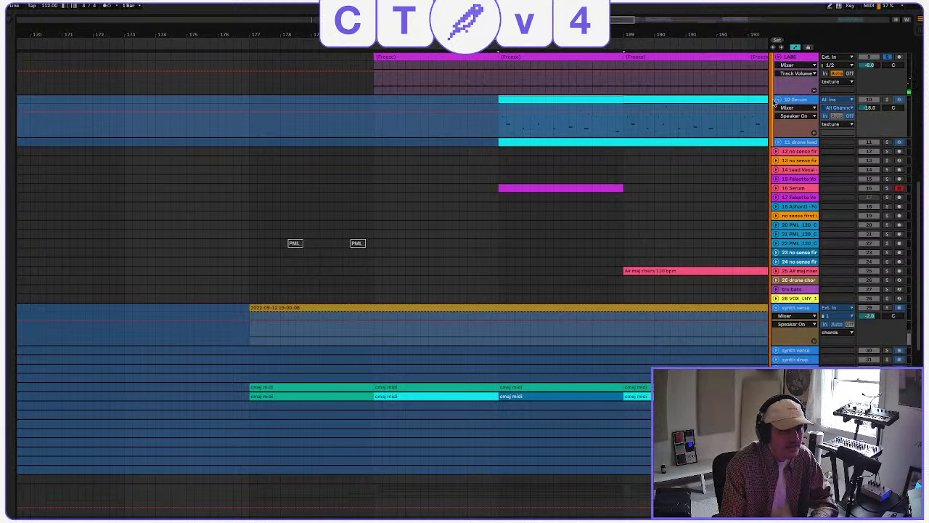
key("space")
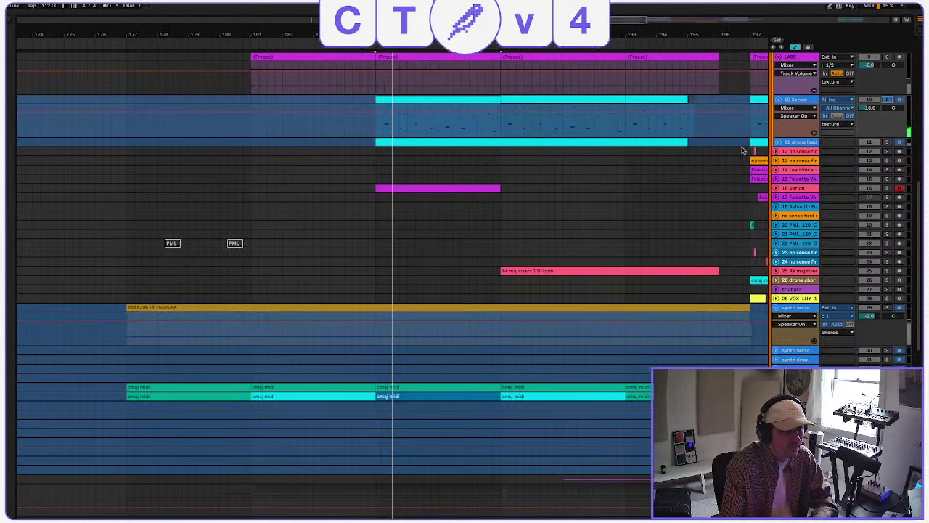
right_click(794, 106)
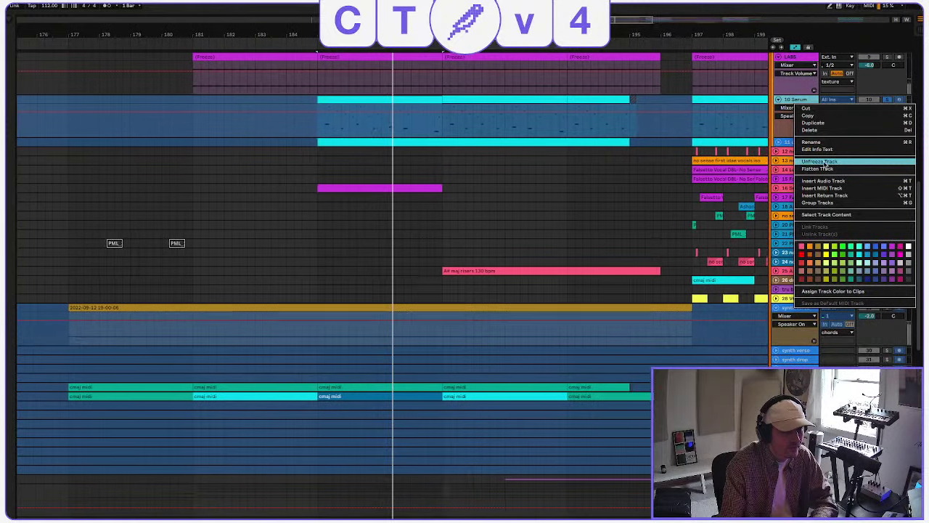
left_click(825, 162)
left_click_drag(870, 107, 870, 86)
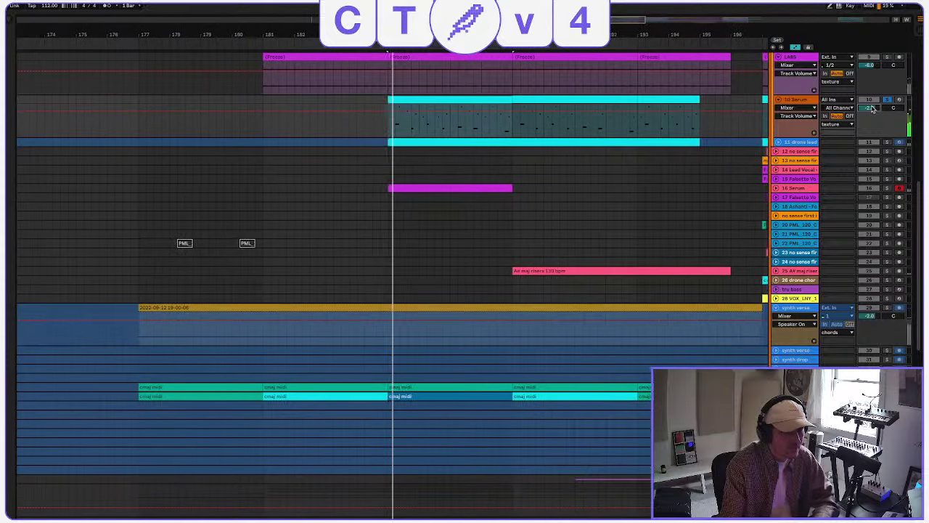
Show the 10 Serum track's devices and inspect the Serum synth's settings during playback.
key("shift+Tab")
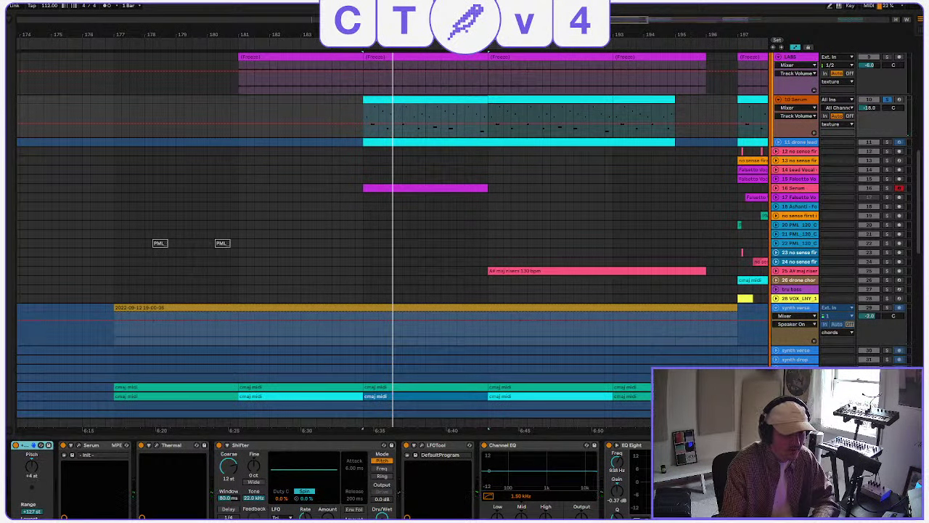
scroll(328, 481, "right", 5)
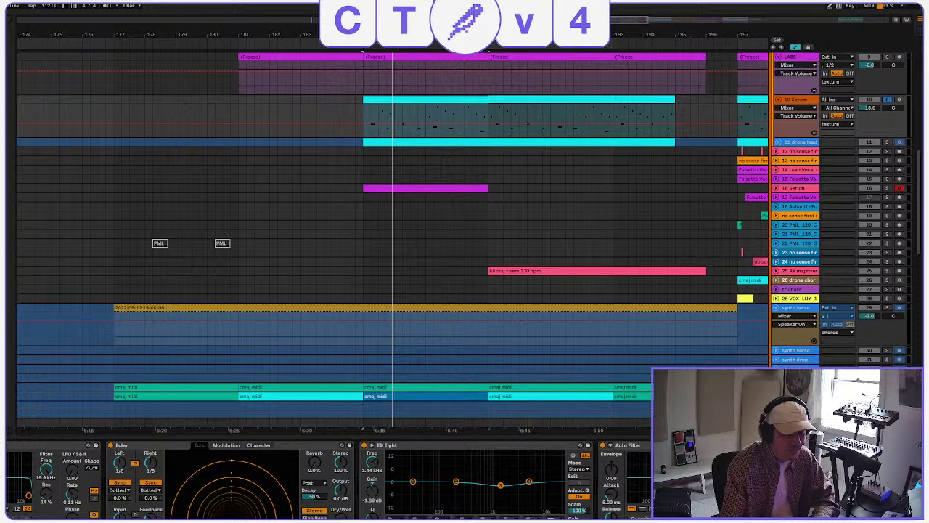
scroll(328, 480, "left", 5)
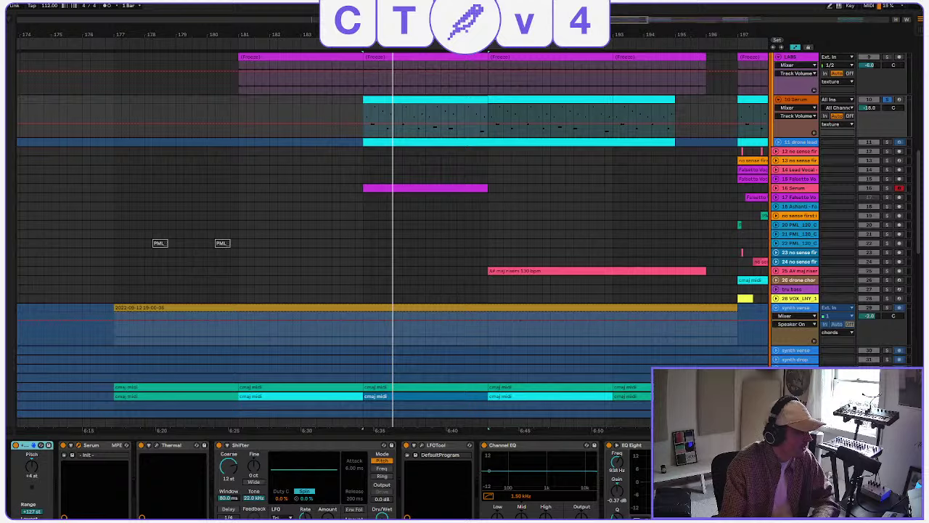
left_click_drag(429, 170, 311, 79)
key("space")
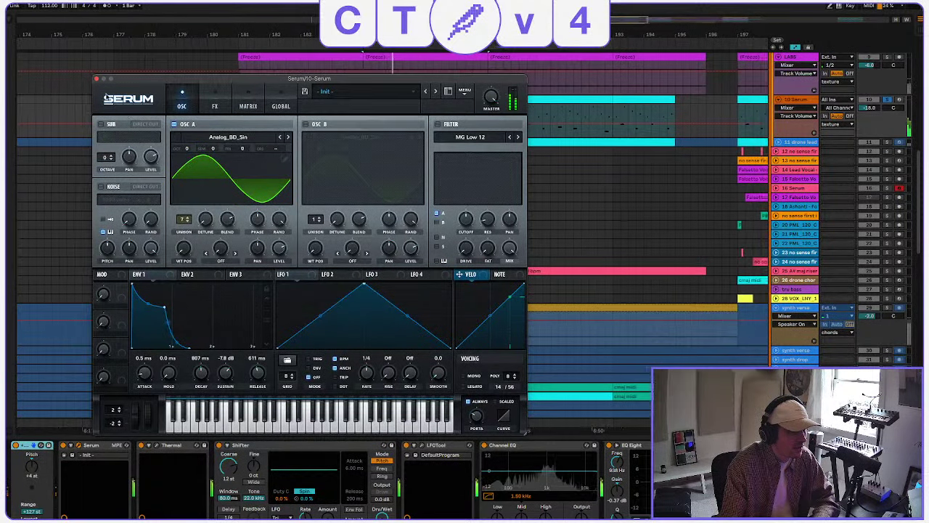
left_click(96, 79)
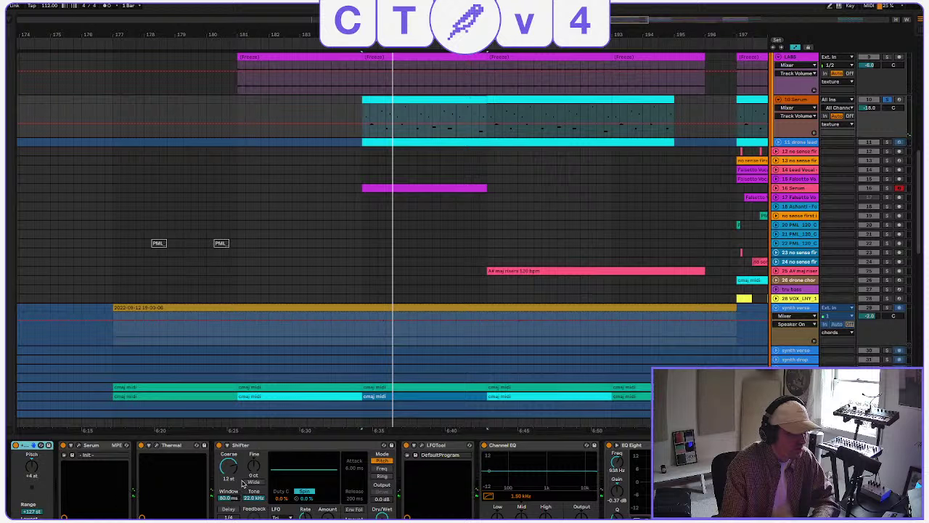
Examine the 10 Serum track's effects chain, from Thermal and Shifter through the EQs, Auto Filter and Echo.
scroll(243, 479, "right", 2)
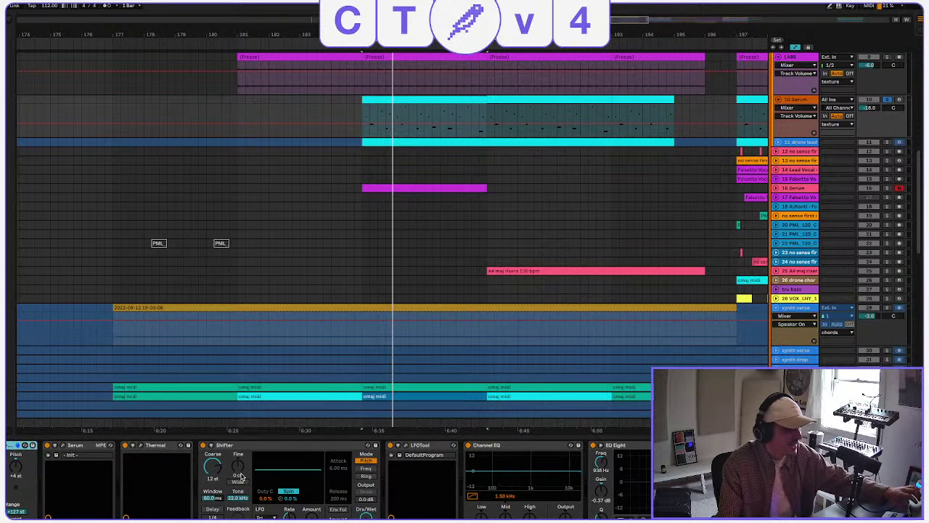
scroll(243, 476, "right", 12)
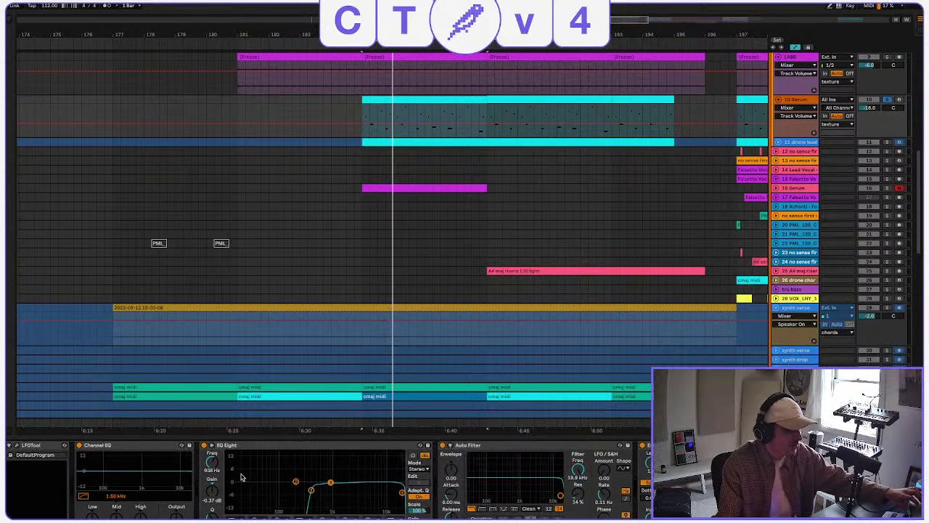
scroll(242, 476, "right", 12)
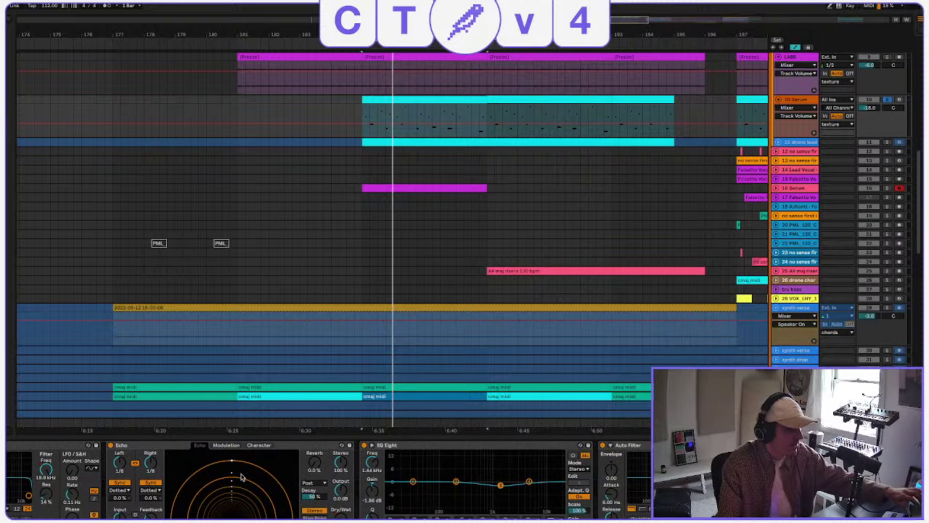
scroll(243, 477, "left", 20)
scroll(392, 218, "left", 1)
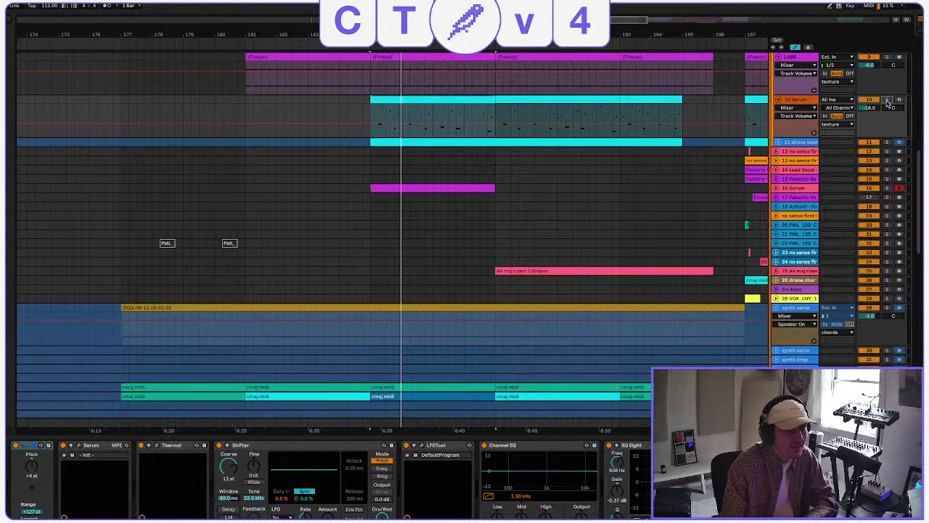
Solo the whole chords group and listen to it from bar 181.
scroll(885, 100, "up", 10)
scroll(888, 97, "down", 1)
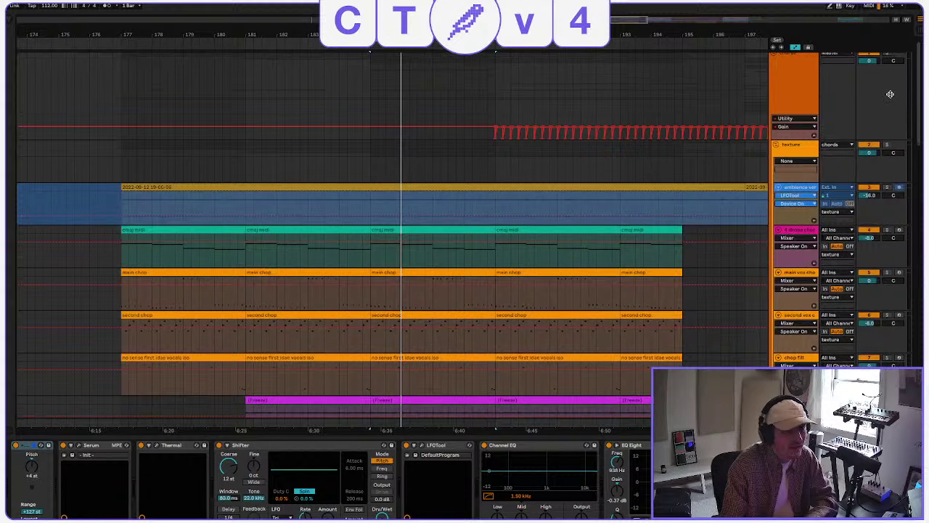
scroll(892, 58, "up", 1)
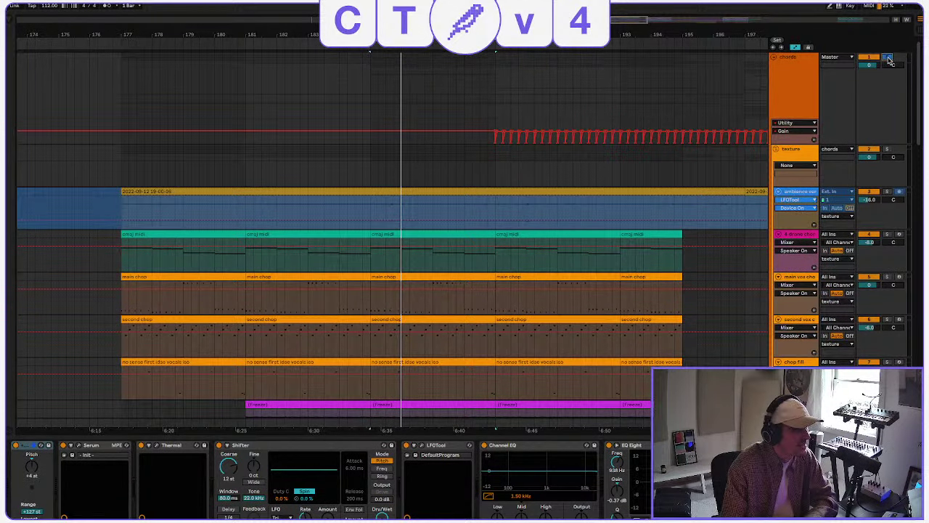
left_click(246, 264)
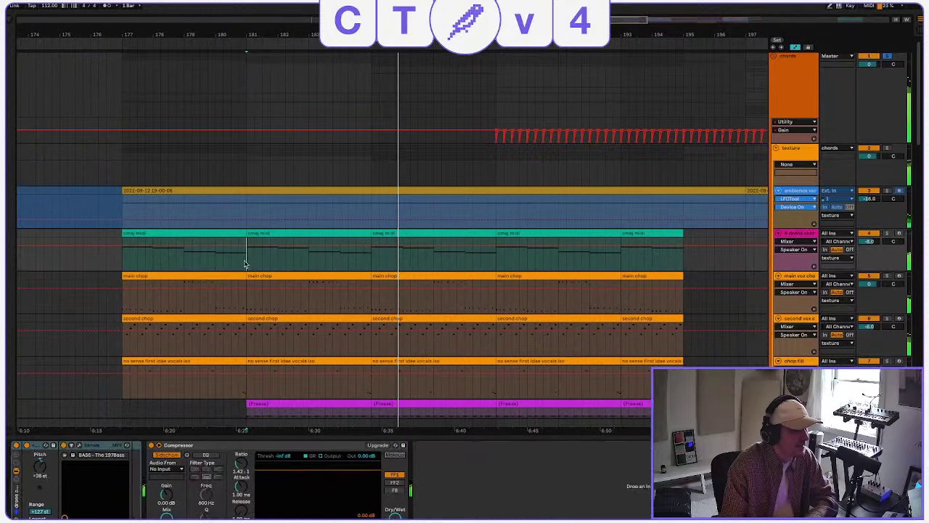
key("space")
key("space")
scroll(582, 240, "down", 5)
scroll(583, 239, "up", 5)
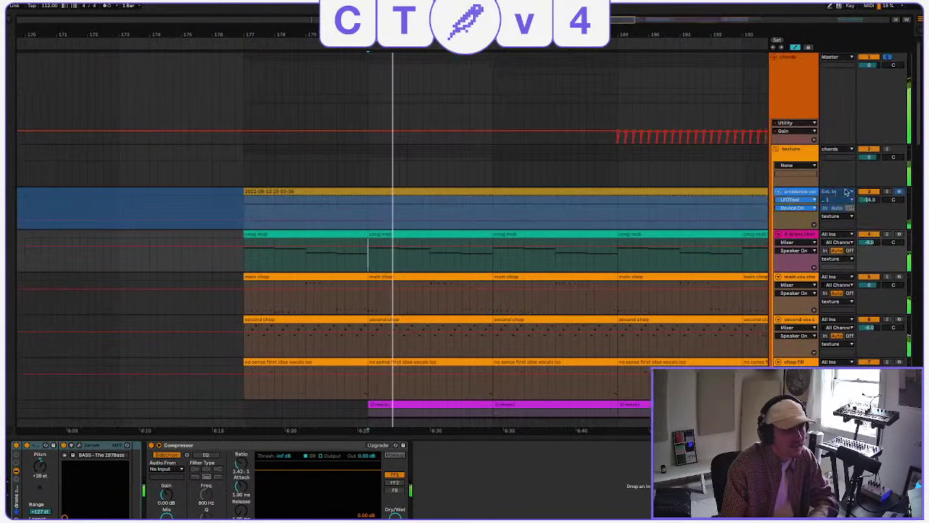
Solo the texture group alongside the chords group for a listen, and clear both solos.
left_click(887, 149)
key("space")
key("space")
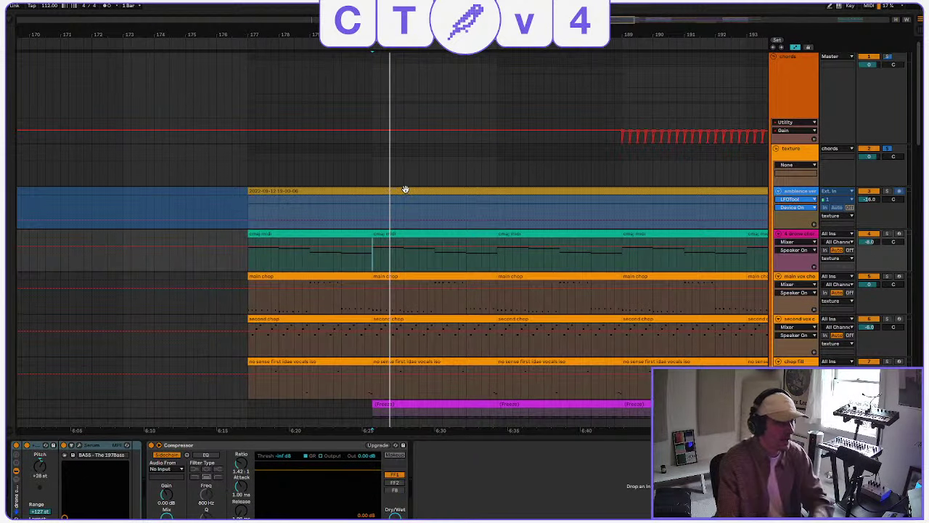
scroll(411, 189, "left", 1)
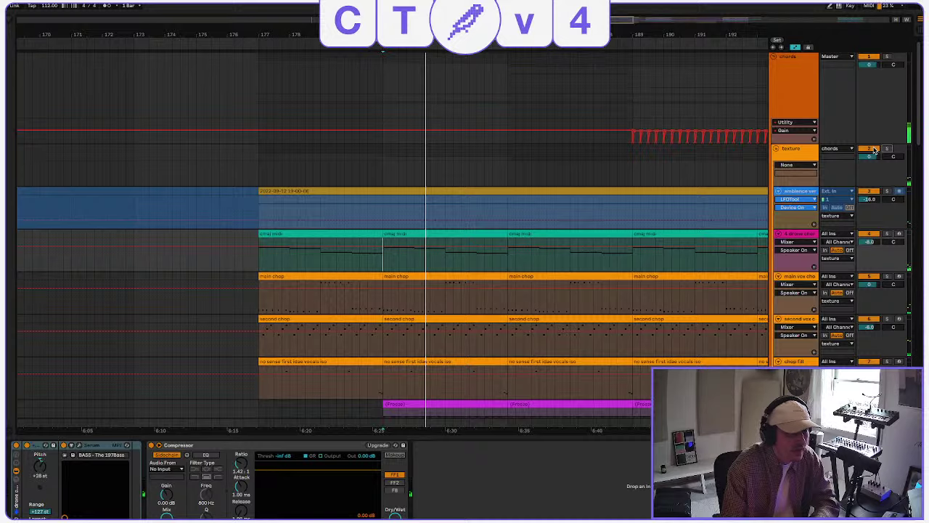
scroll(836, 234, "down", 20)
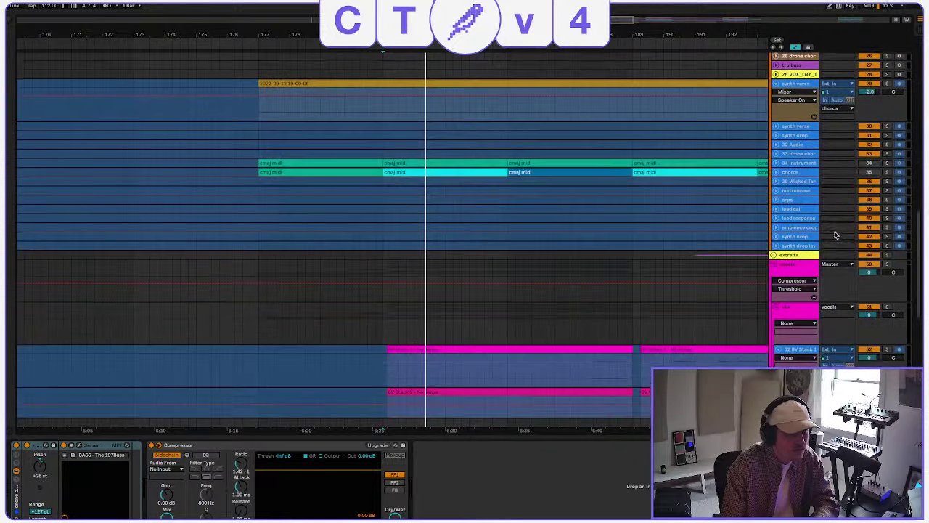
scroll(602, 197, "up", 20)
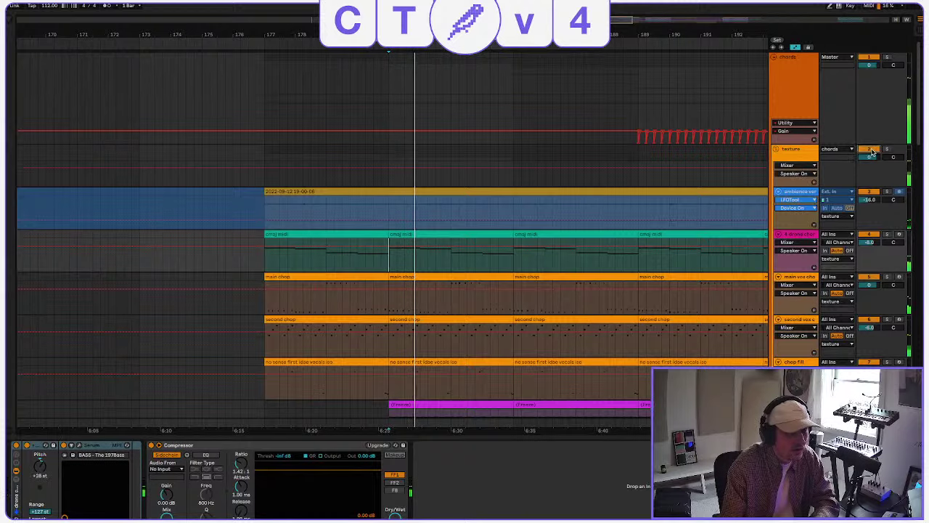
Mute the texture group, listen to the section without it, and select the chords track's cmaj midi clip at bar 181.
left_click(871, 149)
scroll(871, 150, "down", 1)
key("space")
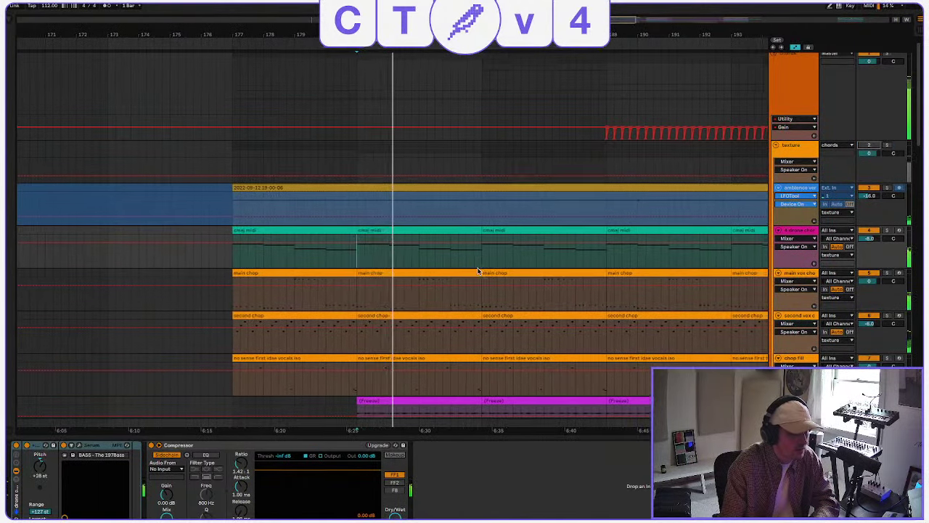
scroll(478, 268, "down", 10)
scroll(478, 268, "up", 8)
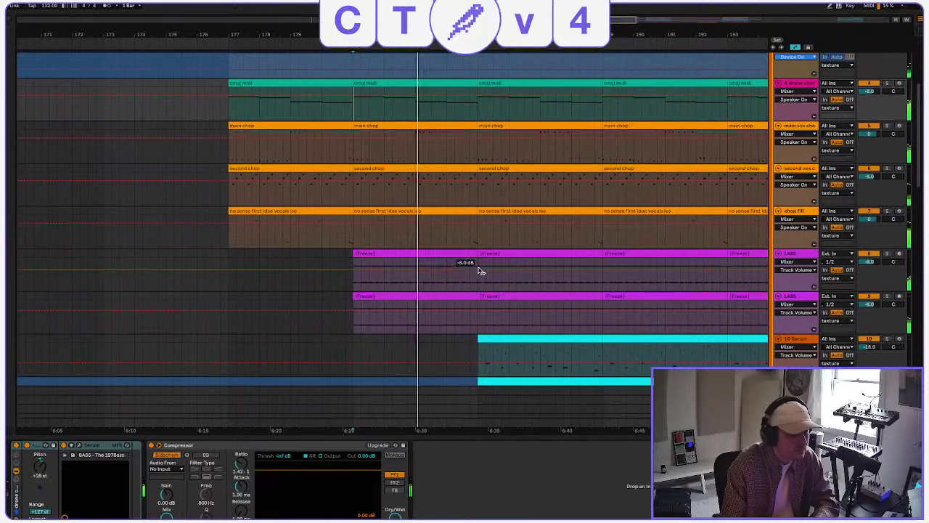
scroll(694, 312, "down", 6)
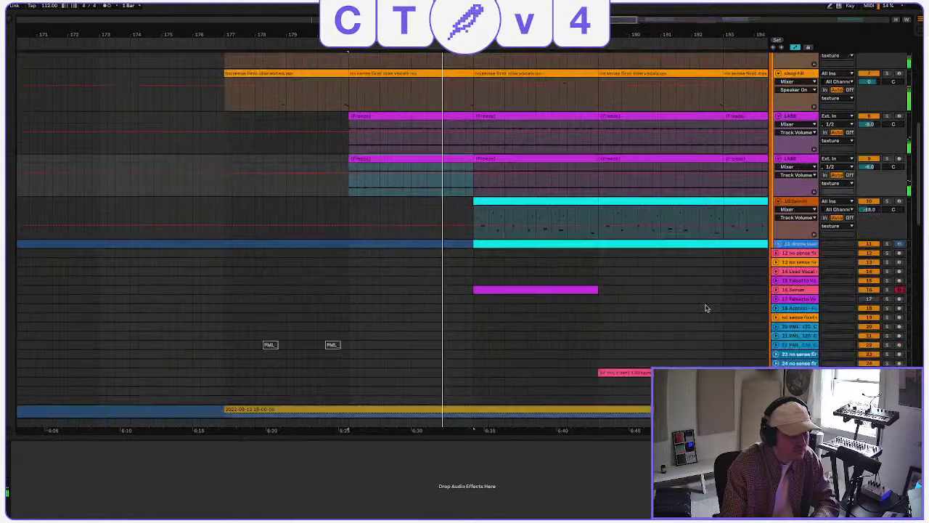
scroll(705, 308, "down", 3)
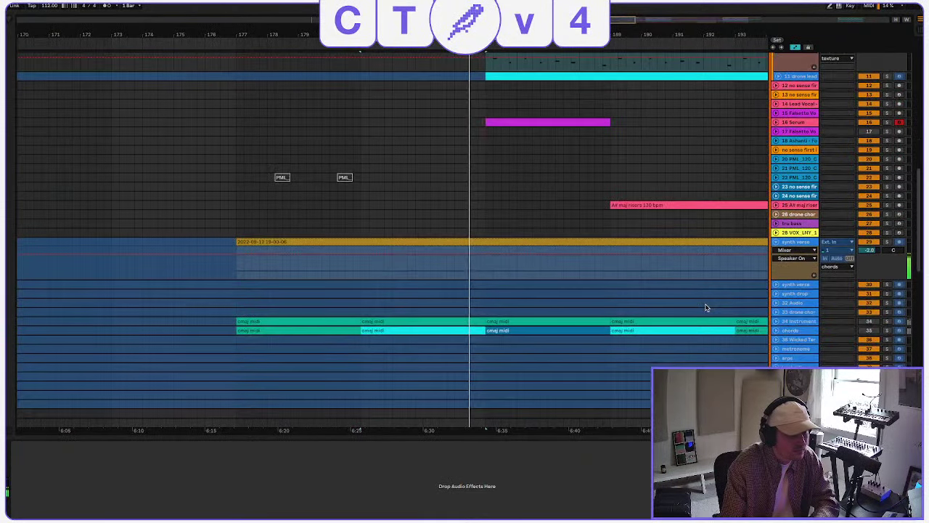
left_click(458, 327)
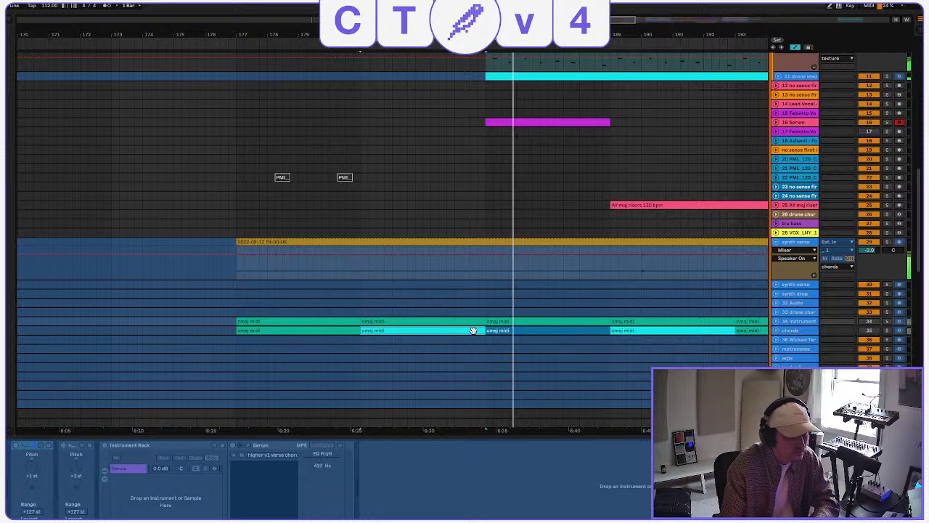
Reactivate the texture group to hear the full section again, and select the group track.
scroll(508, 333, "up", 10)
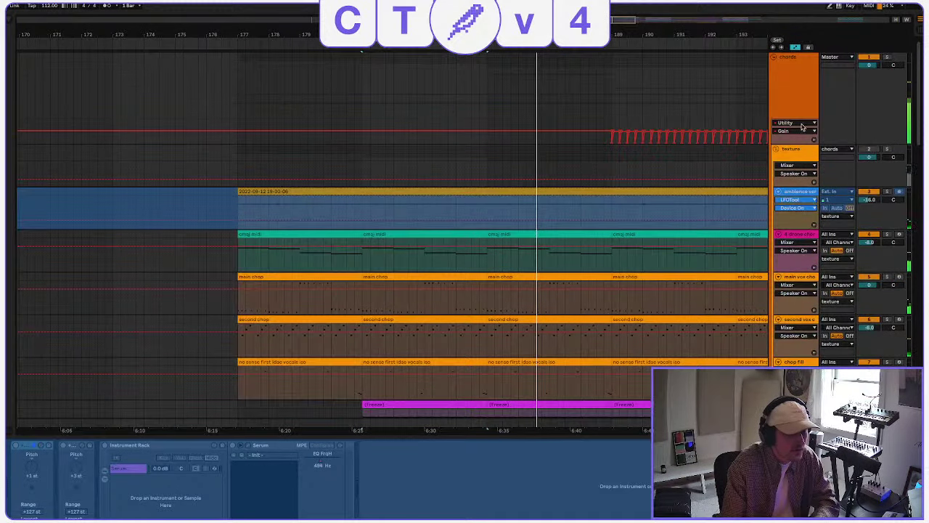
left_click(873, 149)
key("space")
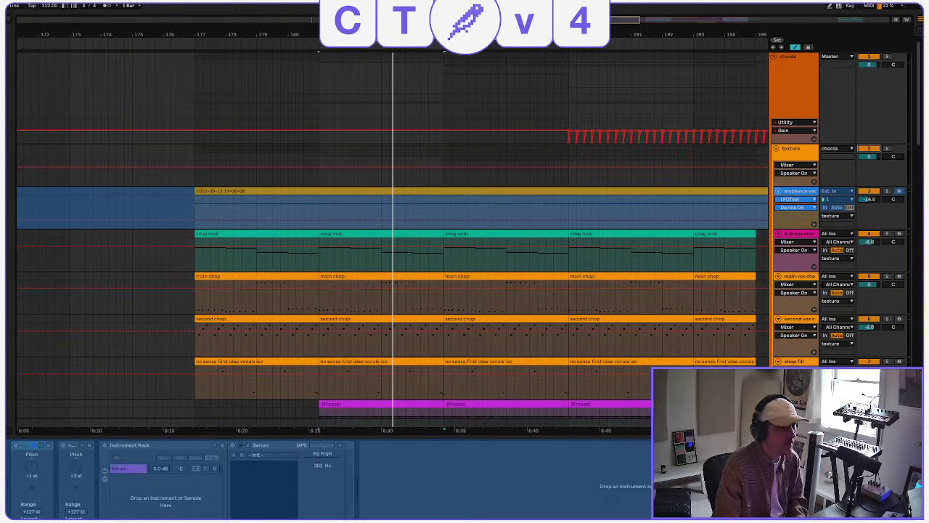
left_click(690, 158)
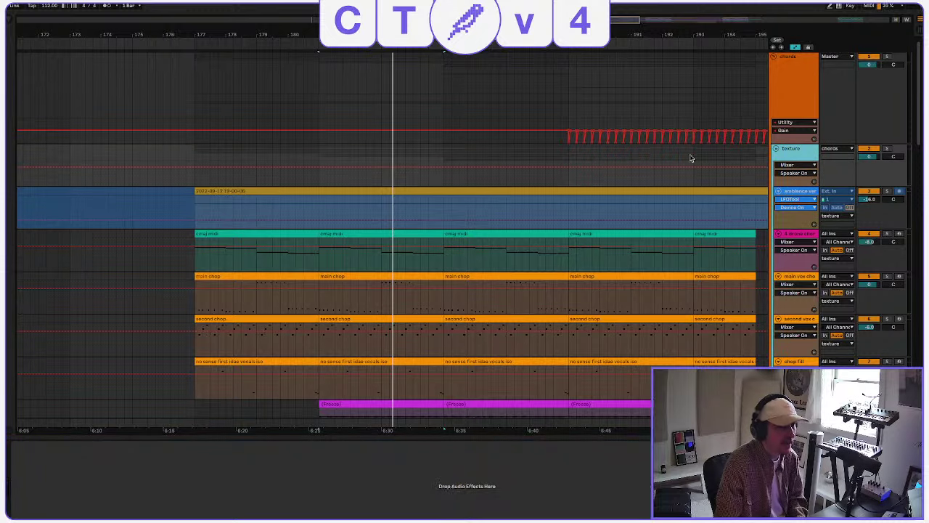
Set the playback start at bar 177, review the room analogy in the textures and atmospheres document in Google Chrome, and return to the arrangement.
left_click(196, 153)
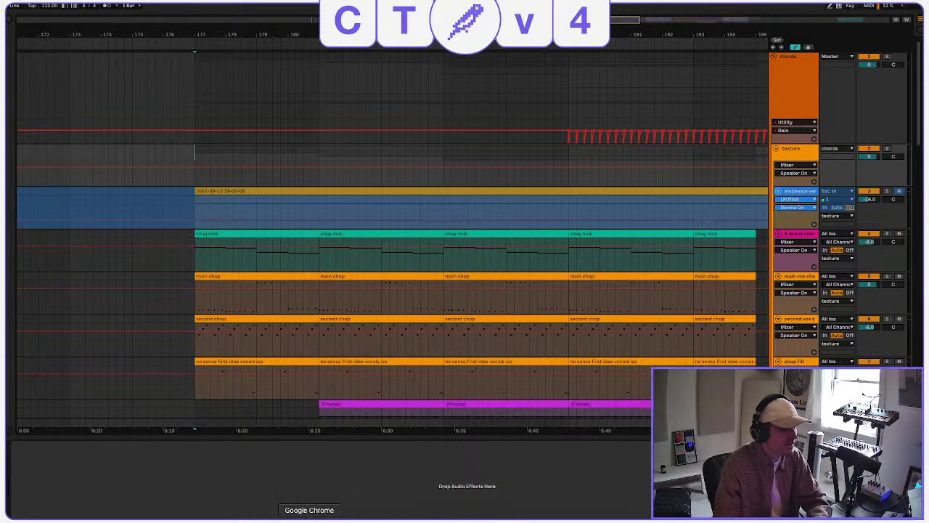
left_click(309, 519)
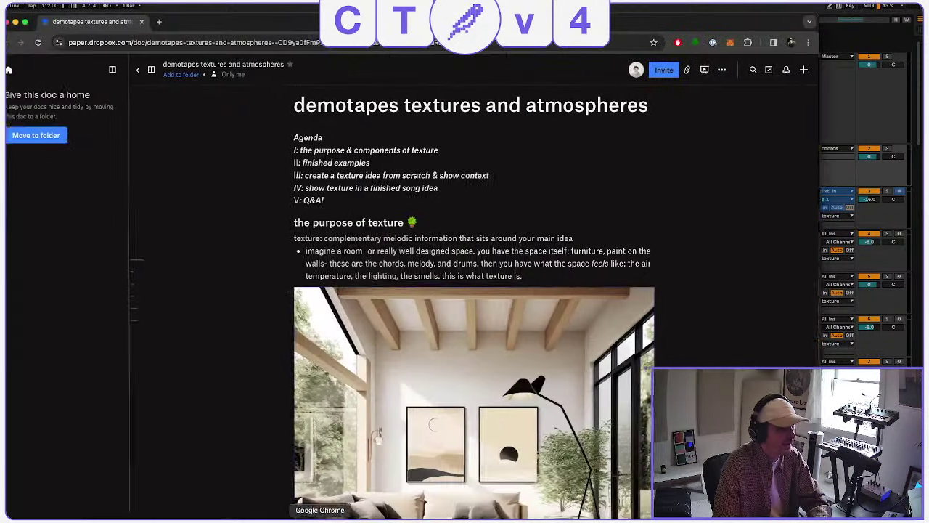
scroll(543, 371, "down", 4)
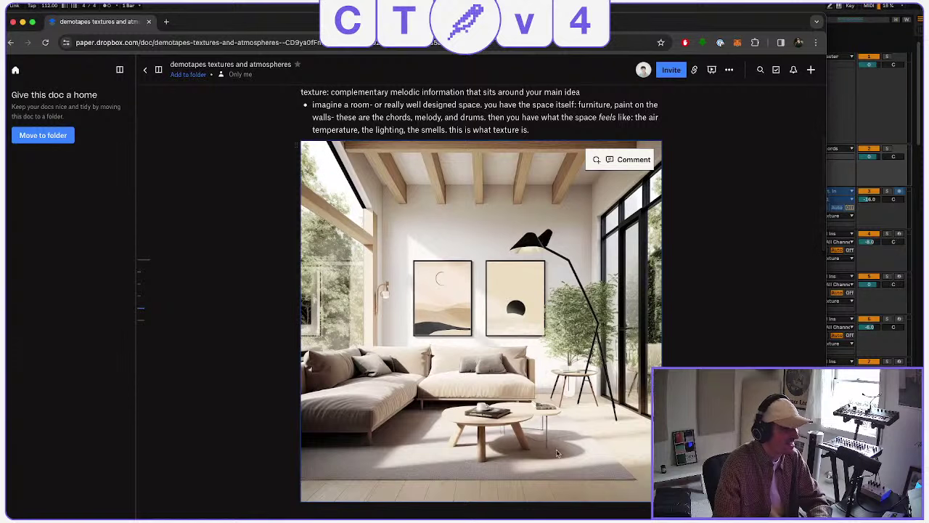
scroll(430, 324, "down", 5)
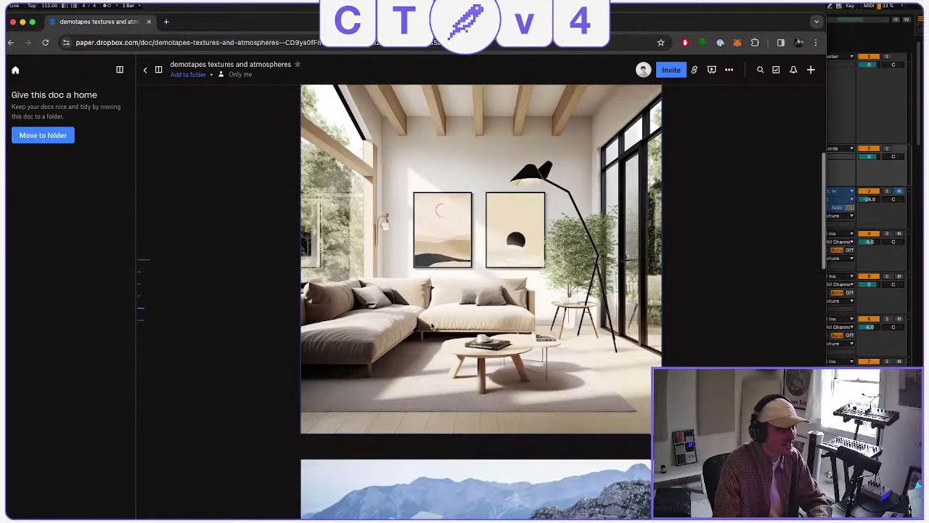
scroll(450, 324, "up", 5)
scroll(448, 327, "up", 1)
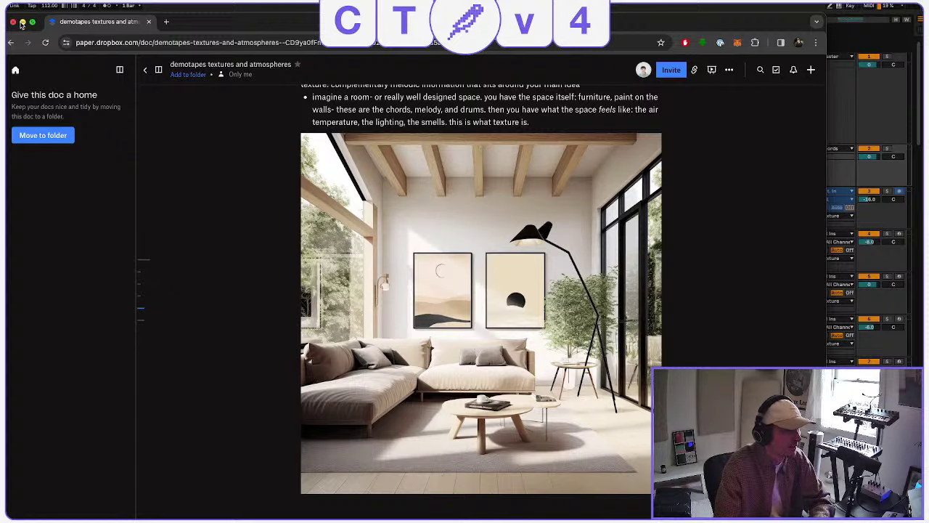
left_click(23, 22)
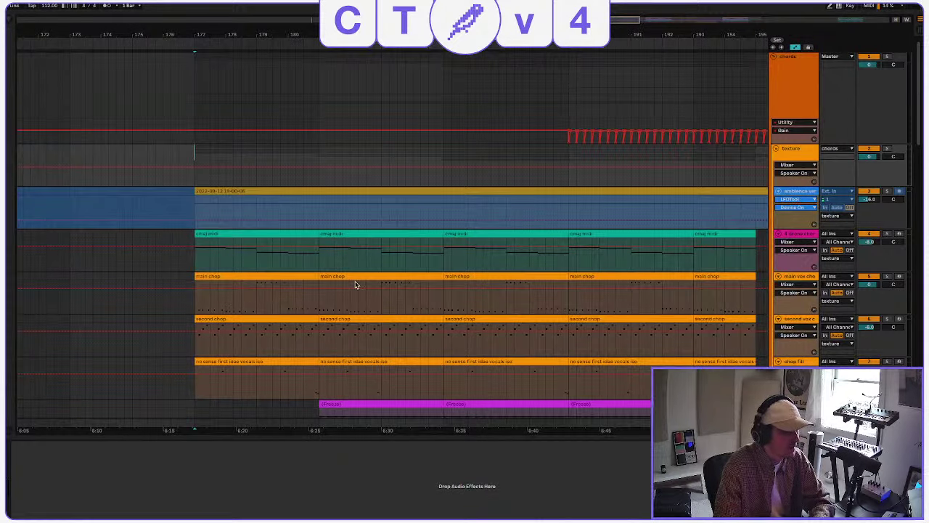
Play the section from bar 177 and collapse the texture group inside the chords group.
key("space")
key("space")
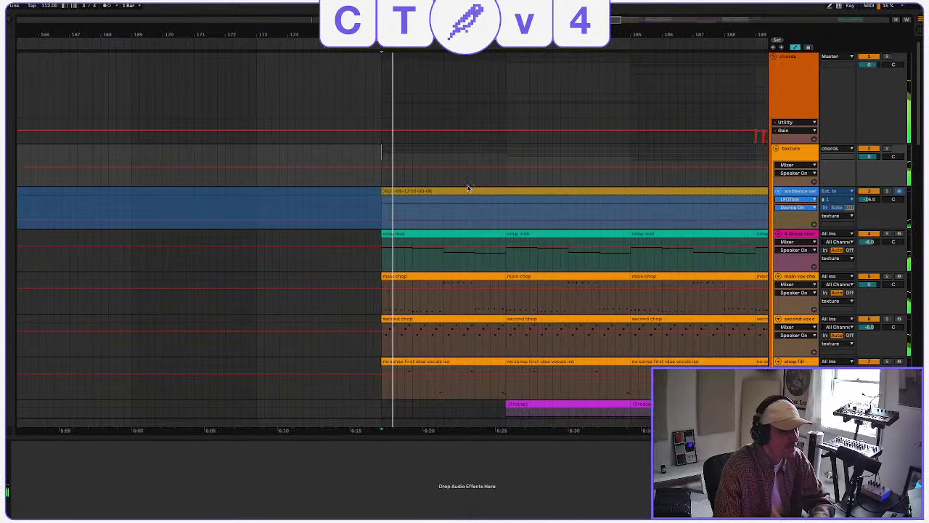
left_click(804, 155)
left_click(803, 89)
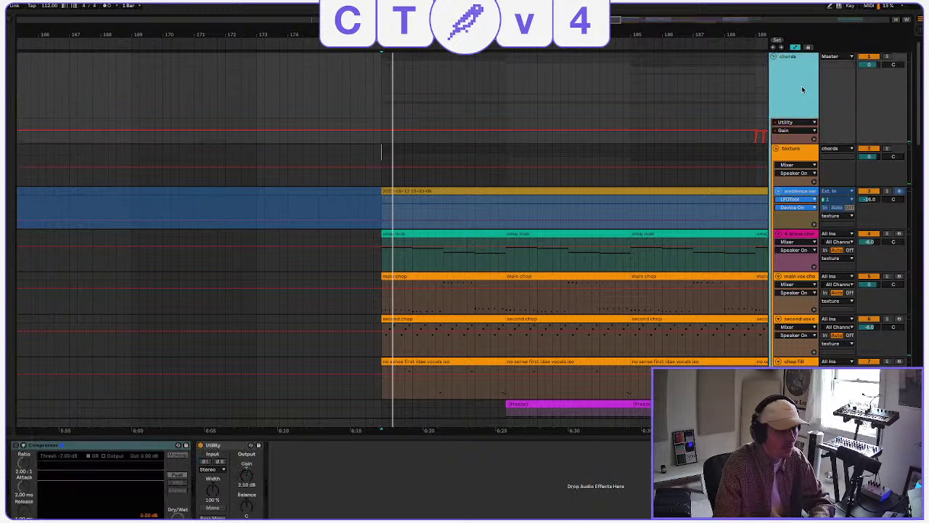
left_click(793, 153)
left_click(777, 148)
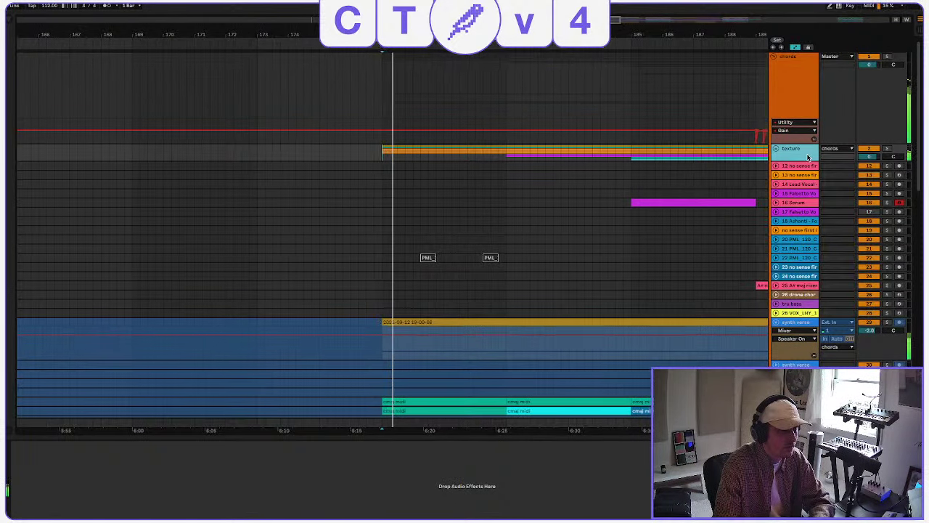
Listen from bar 185 with the chords and texture groups soloed.
left_click(617, 154)
key("space")
key("space")
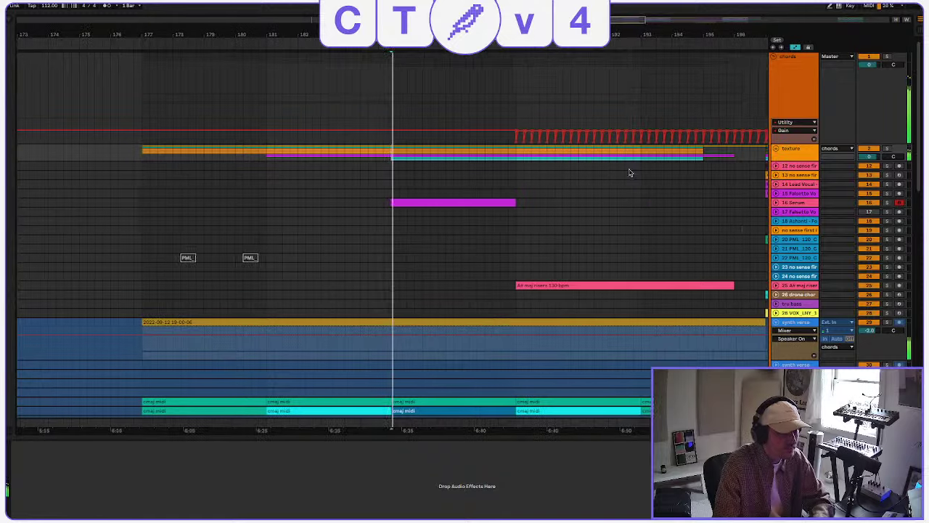
key("space")
key("space")
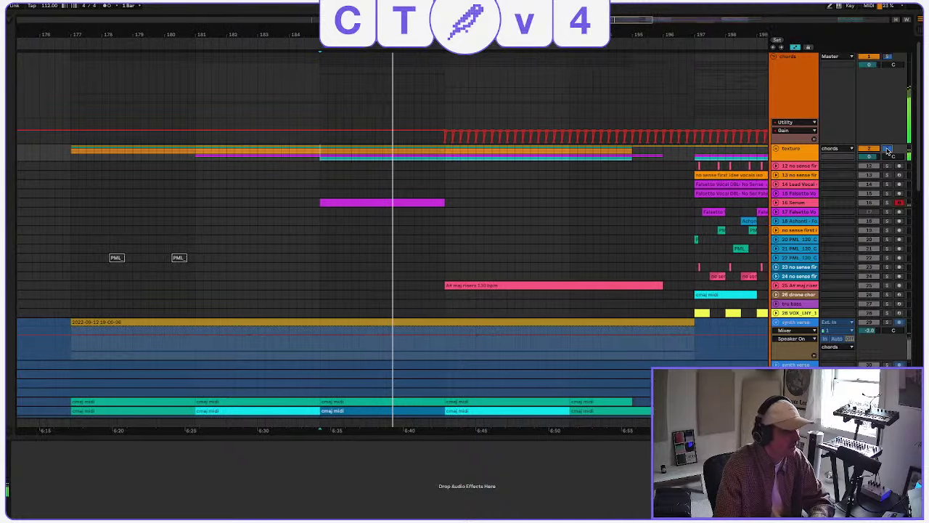
Play the full mix into the section at bar 197 and look over the tracks involved.
key("space")
left_click(647, 222)
key("space")
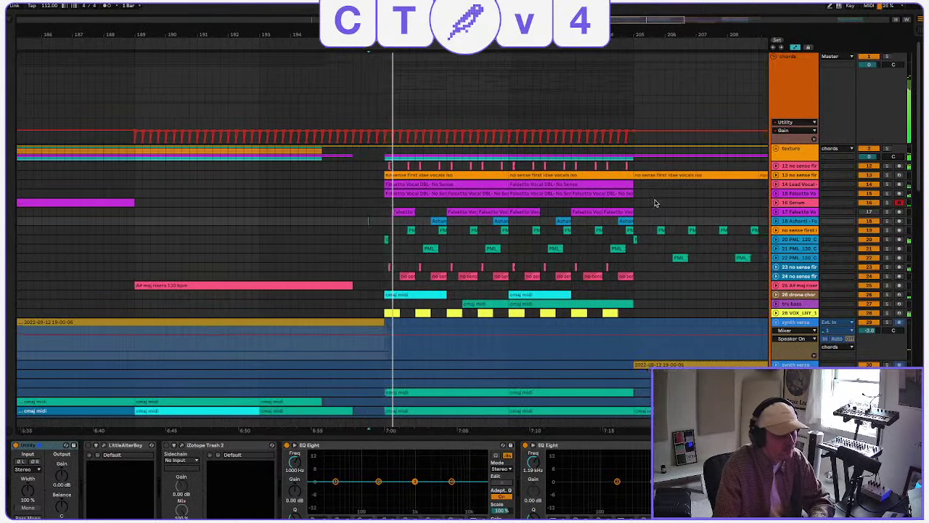
scroll(675, 215, "down", 5)
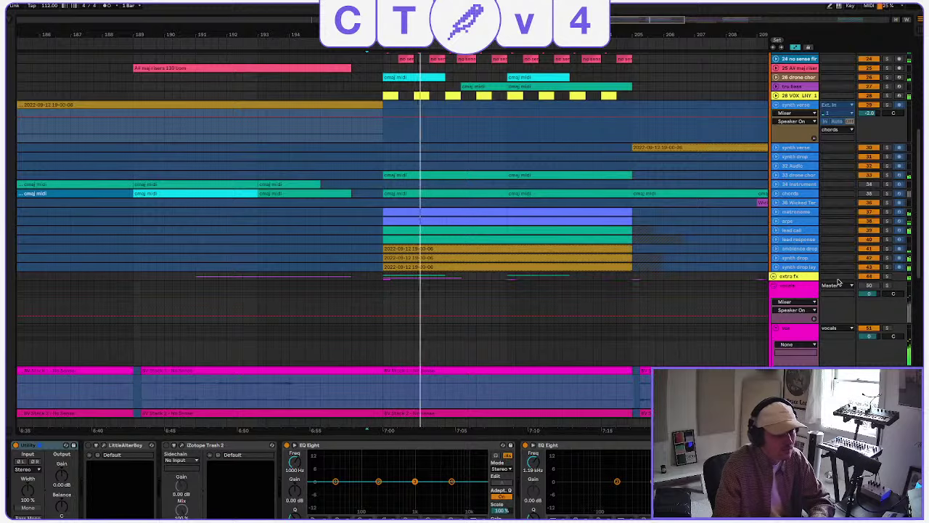
scroll(828, 274, "down", 4)
scroll(834, 277, "up", 10)
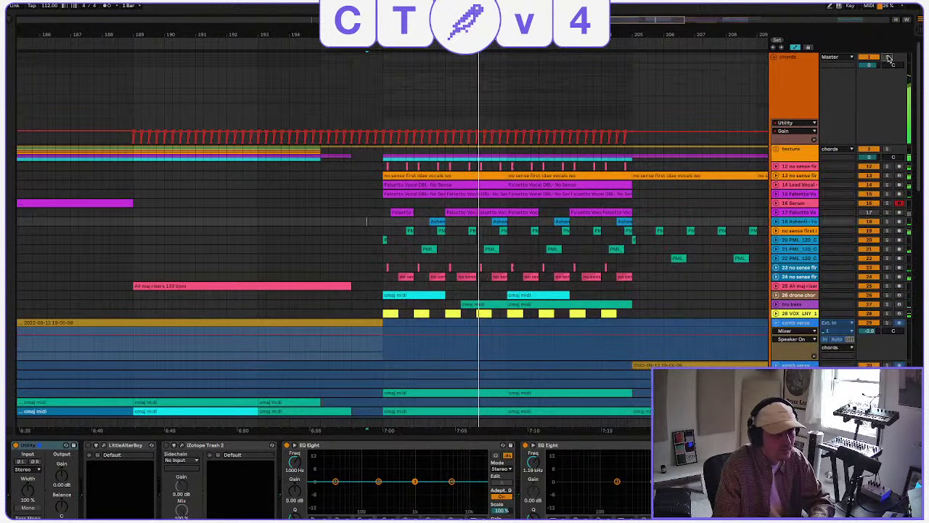
Set the playback start at bar 197 and expand tracks 25 through 21 to view their clips.
left_click(384, 258)
scroll(462, 276, "down", 3)
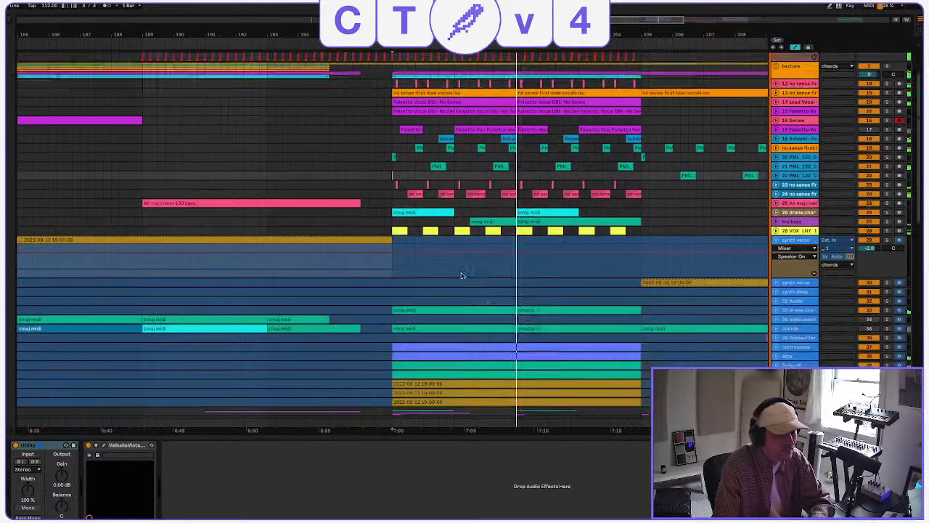
scroll(479, 269, "up", 1)
left_click(775, 223)
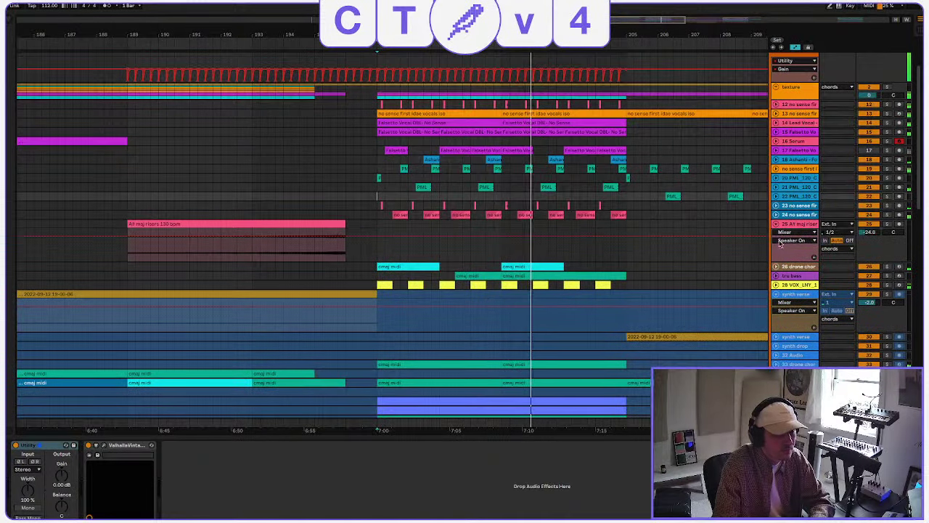
left_click(775, 214)
left_click(776, 204)
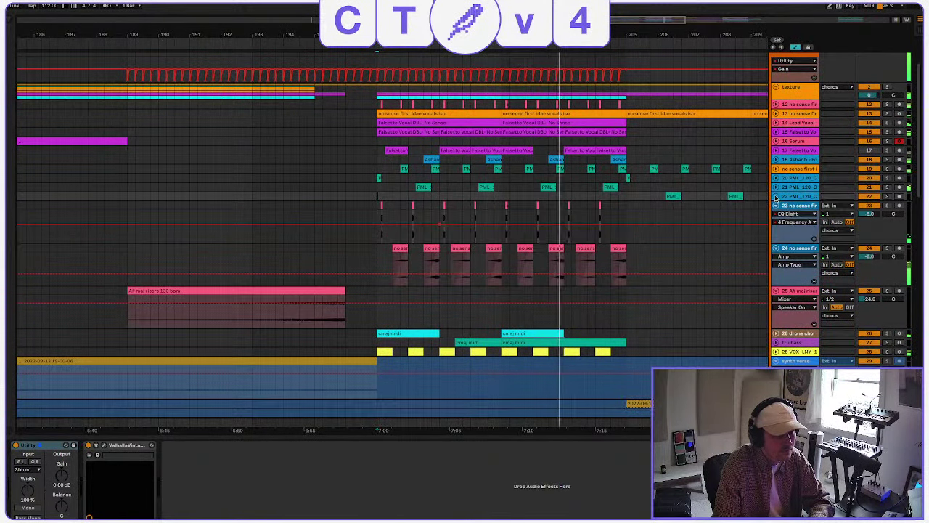
left_click(776, 196)
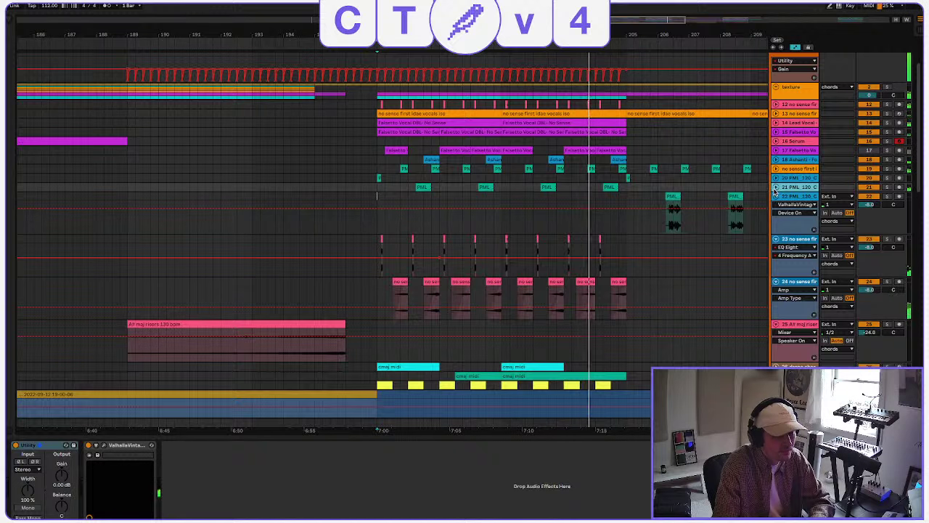
left_click(775, 186)
Solo track 21 and listen to its last PML clip before bar 205.
left_click(612, 184)
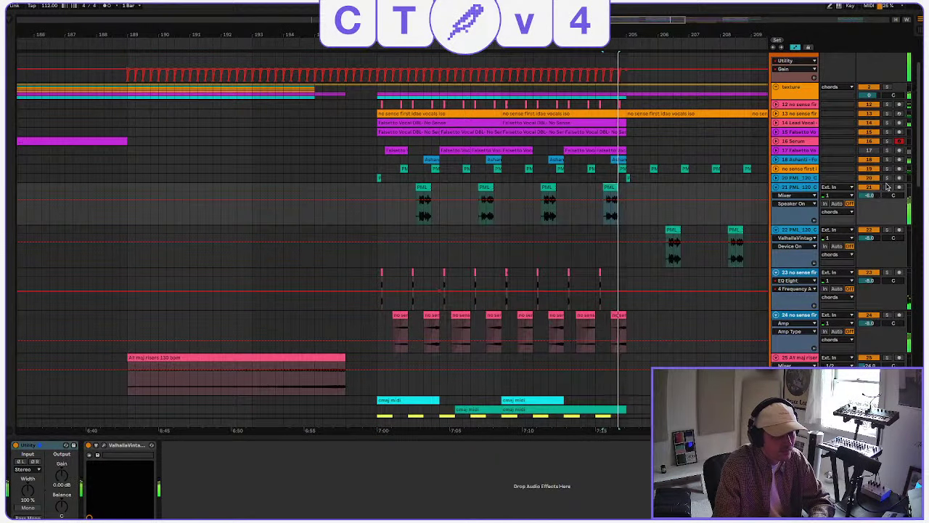
left_click(886, 186)
key("space")
key("space")
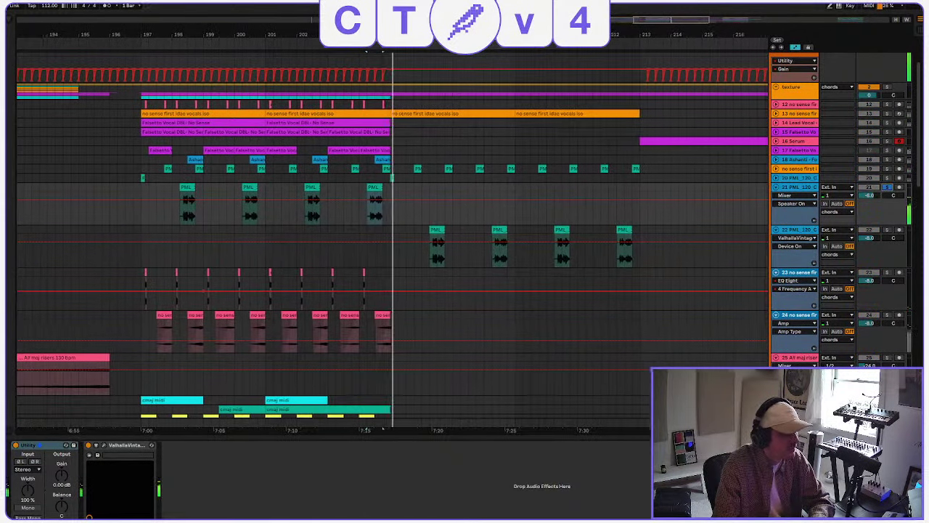
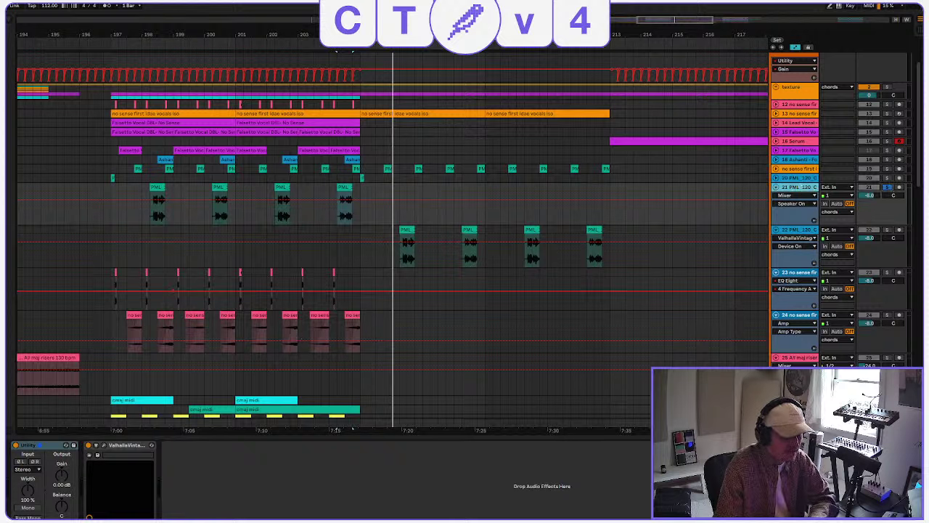
Collapse tracks 21 through 25 together and move the playback start to bar 197.
left_click(799, 360)
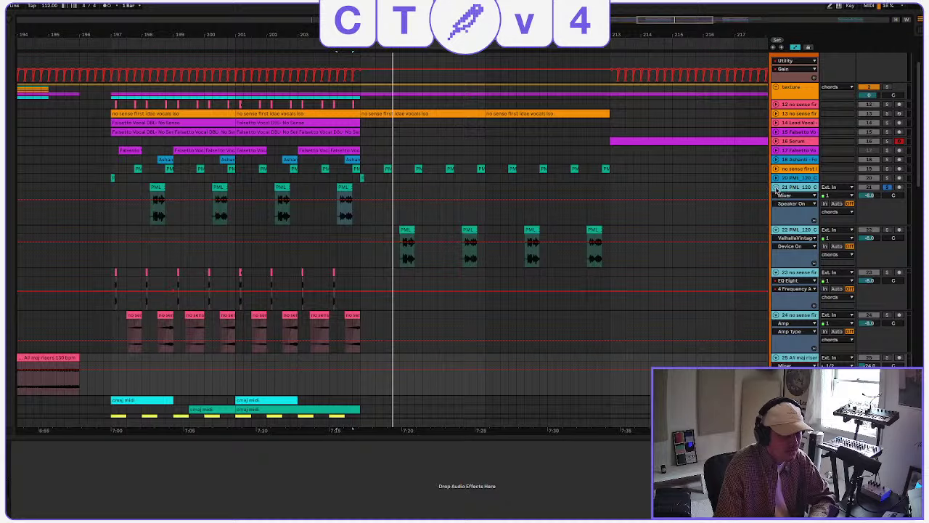
left_click(776, 187, "alt")
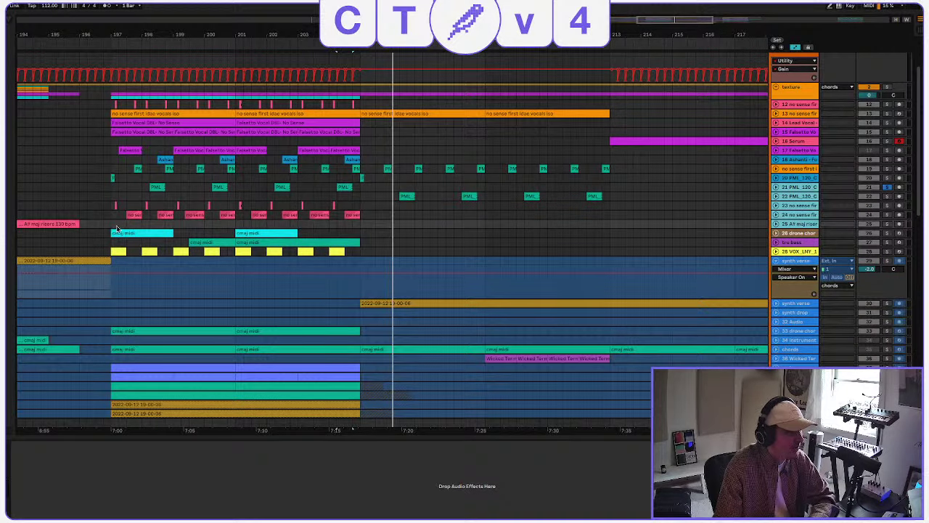
left_click(116, 225)
scroll(114, 224, "down", 10)
scroll(114, 224, "up", 12)
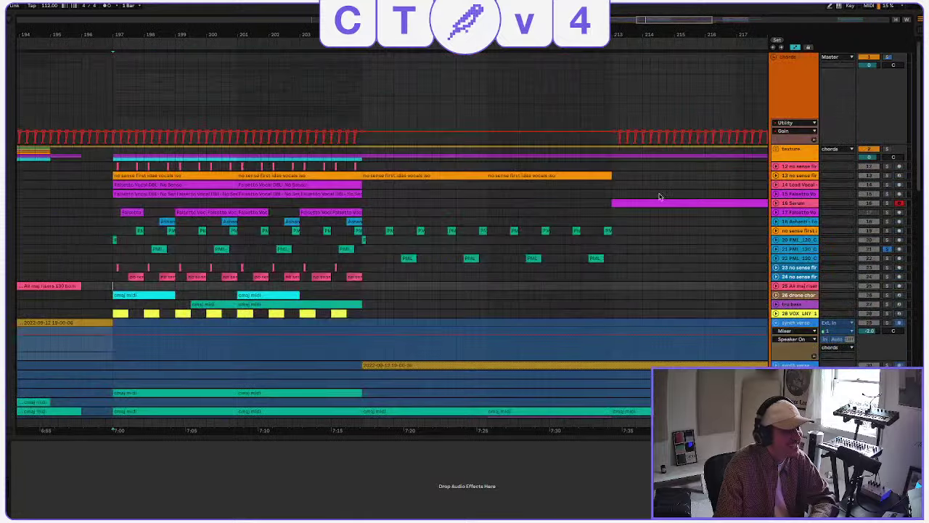
Collapse the chords and vocals groups to tidy the arrangement.
left_click(774, 57)
left_click(792, 72)
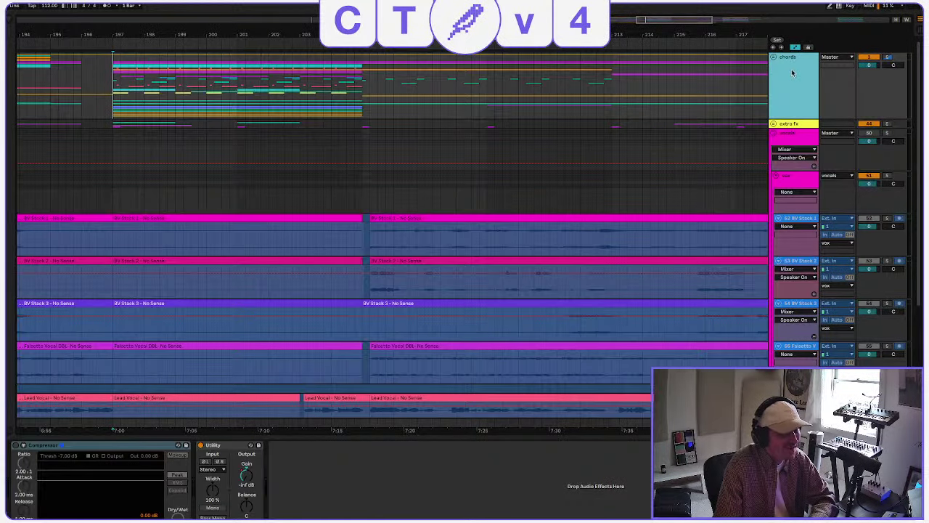
left_click(783, 146)
left_click(773, 135)
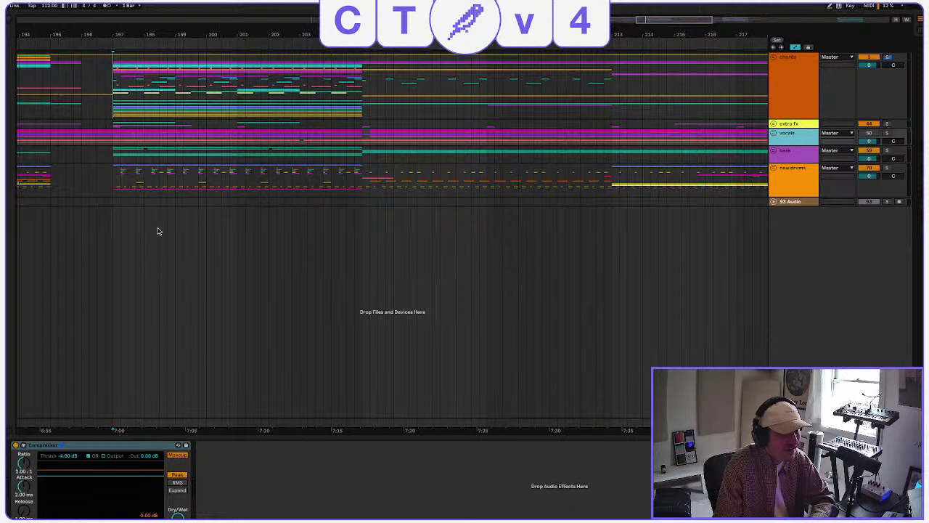
Set the insert position at bar 197 on the master track and inspect its FabFilter Pro-L 2 limiter.
left_click(117, 185)
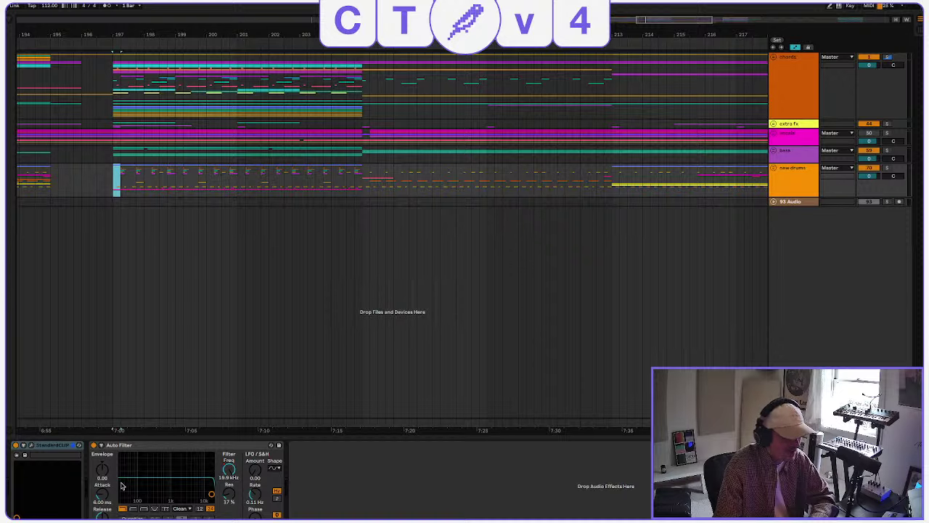
left_click(113, 426)
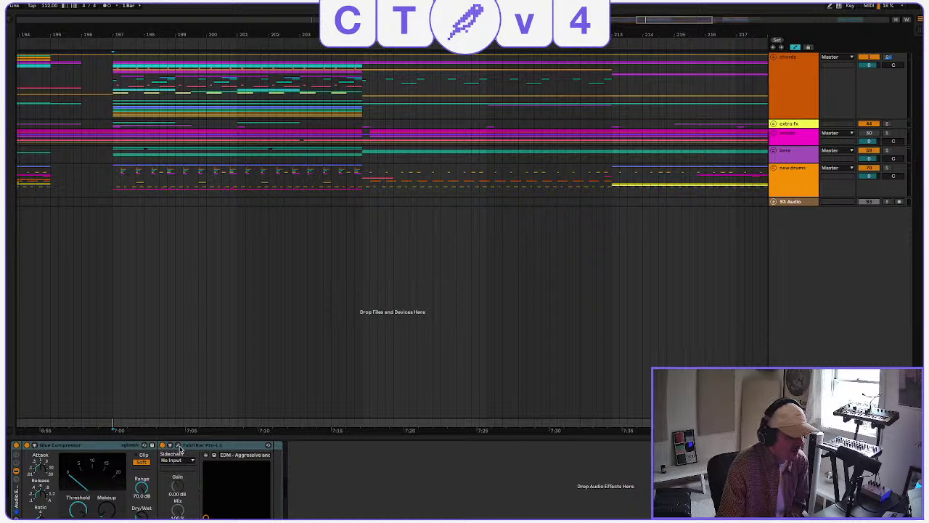
left_click(179, 446)
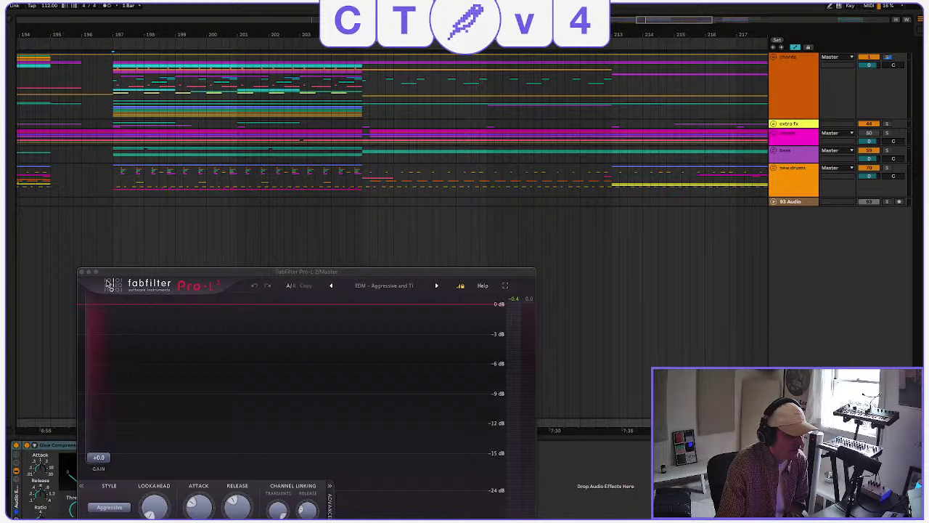
left_click(83, 273)
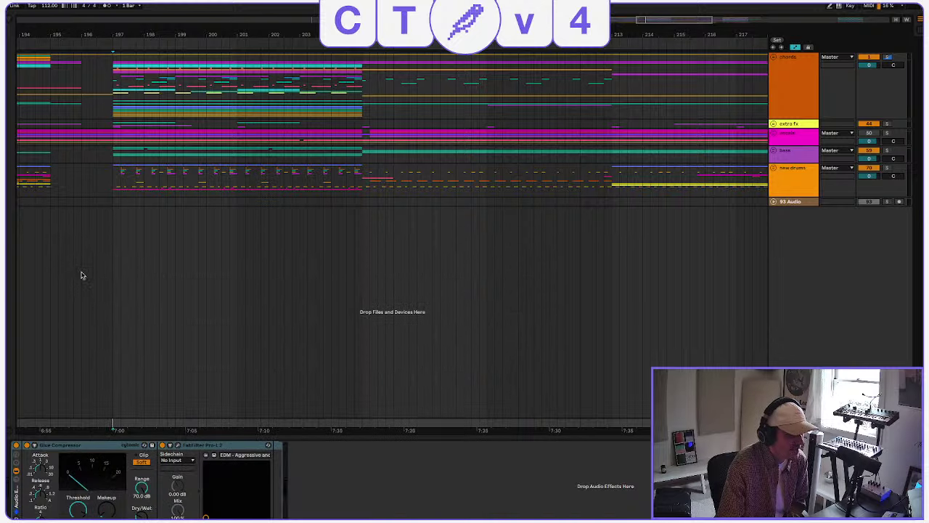
left_click(178, 444)
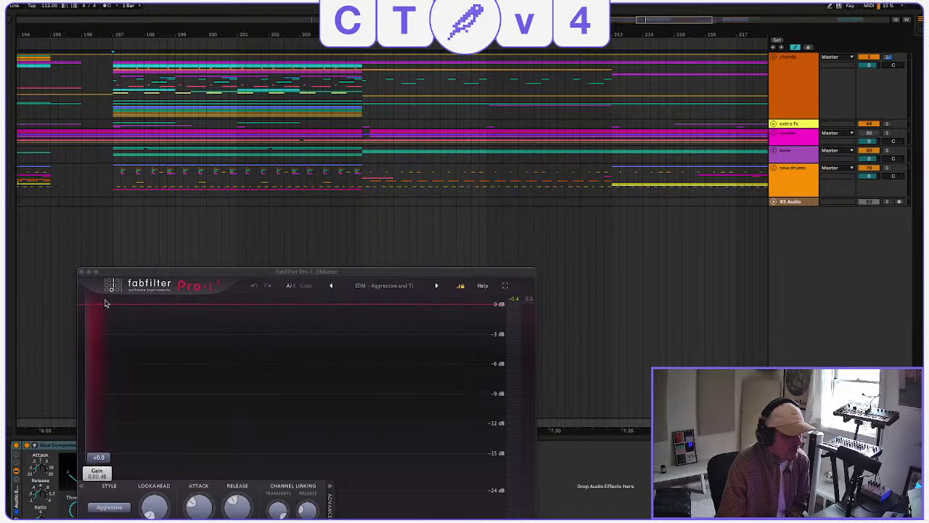
left_click(82, 273)
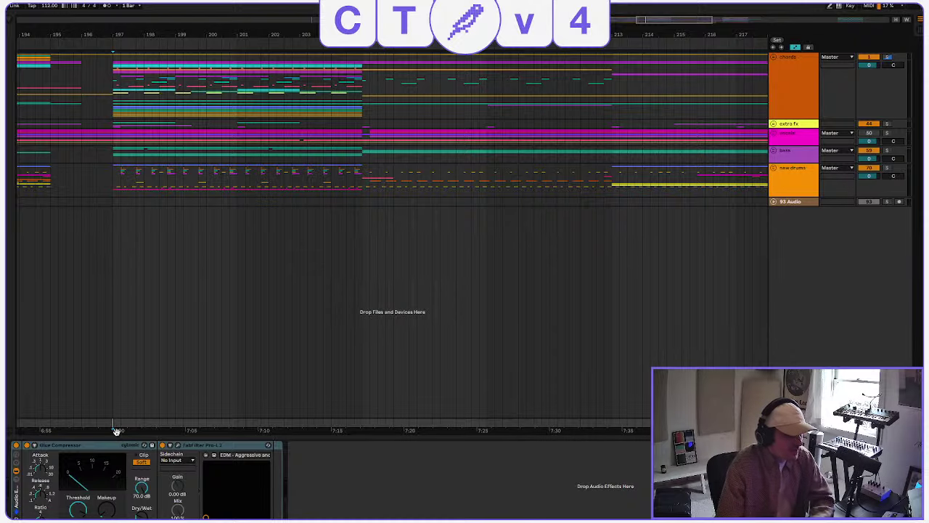
Play from bar 197 with the whole chords group soloed and expand the group to show its tracks.
left_click_drag(114, 423, 378, 423)
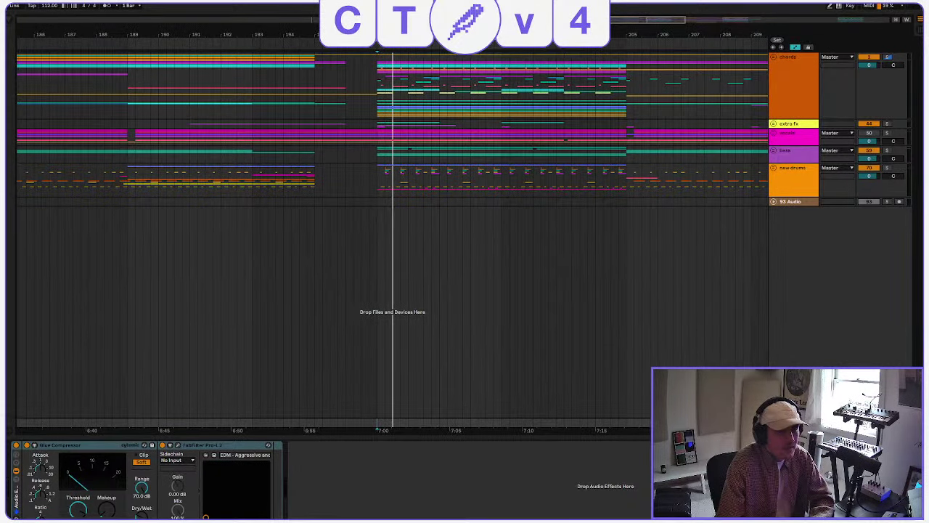
left_click(887, 57)
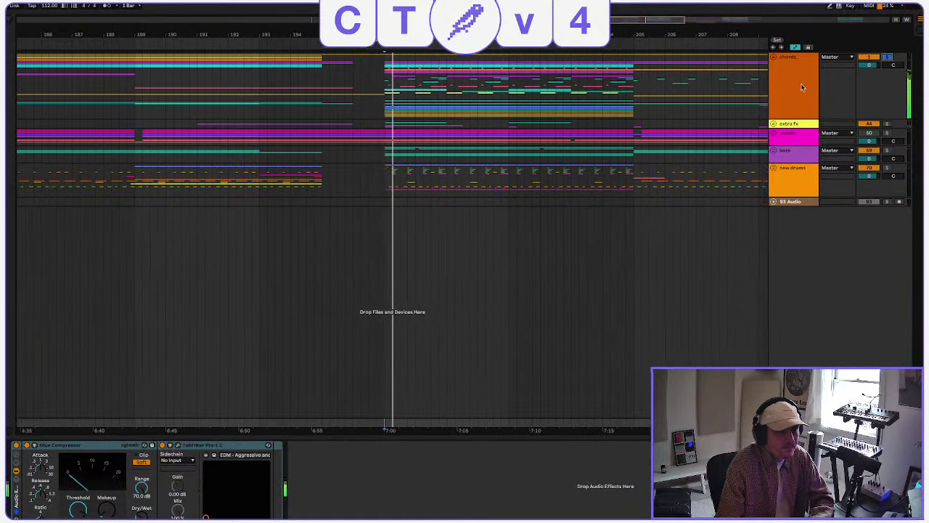
left_click(781, 66)
left_click(773, 58)
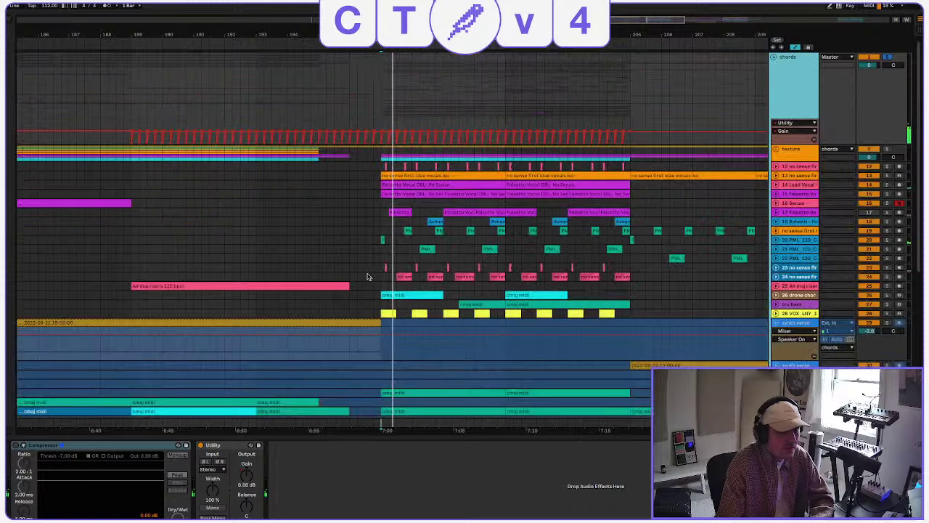
Listen to the soloed chords group from bar 197, stop playback and collapse the group.
scroll(374, 268, "up", 5)
left_click(384, 231)
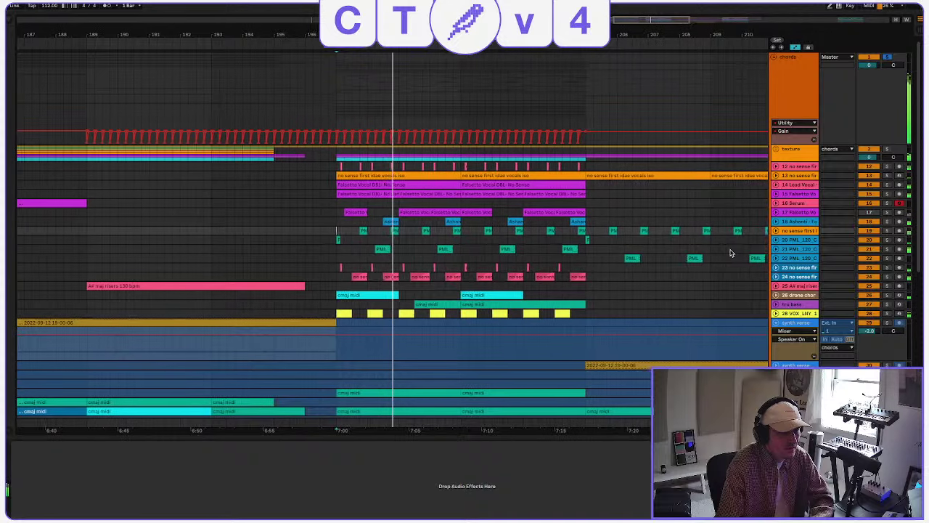
key("space")
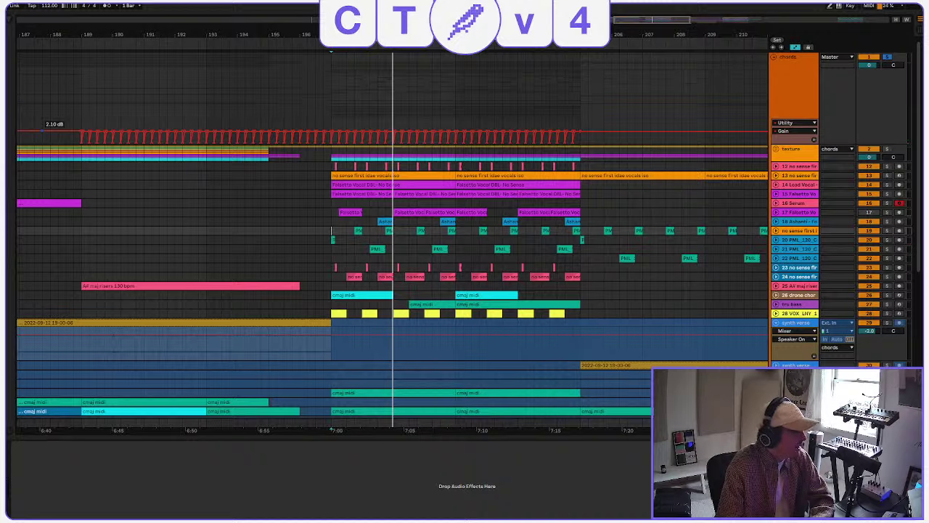
left_click(773, 57)
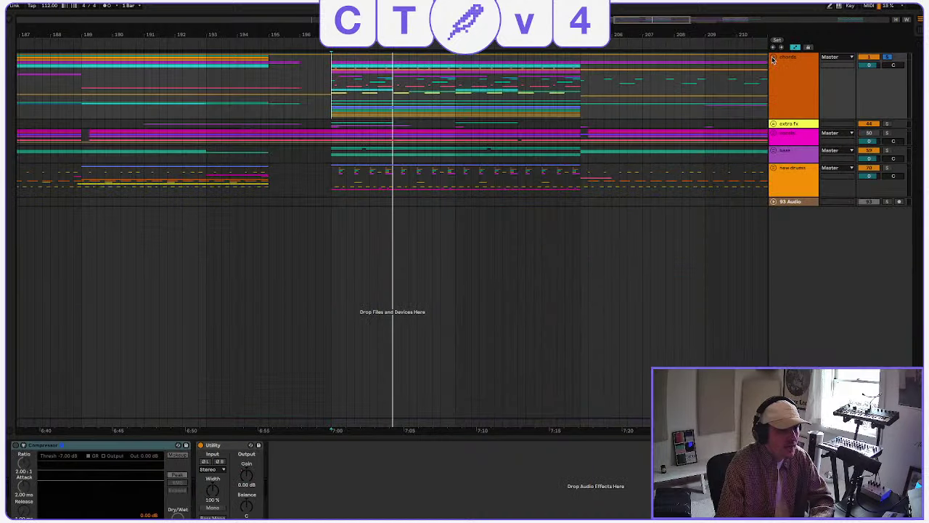
Inspect the chords group's Compressor and Utility devices and set the insert position at bar 197 on that group.
left_click(795, 114)
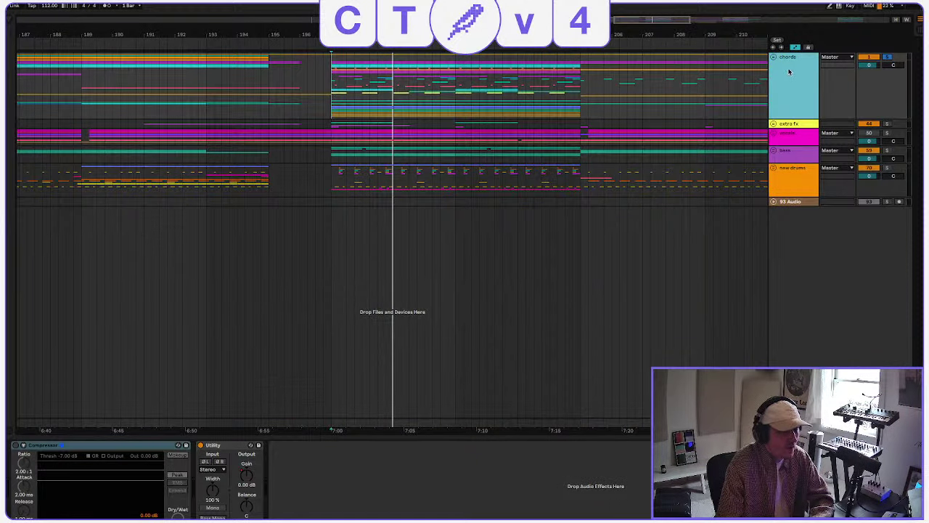
left_click(888, 58)
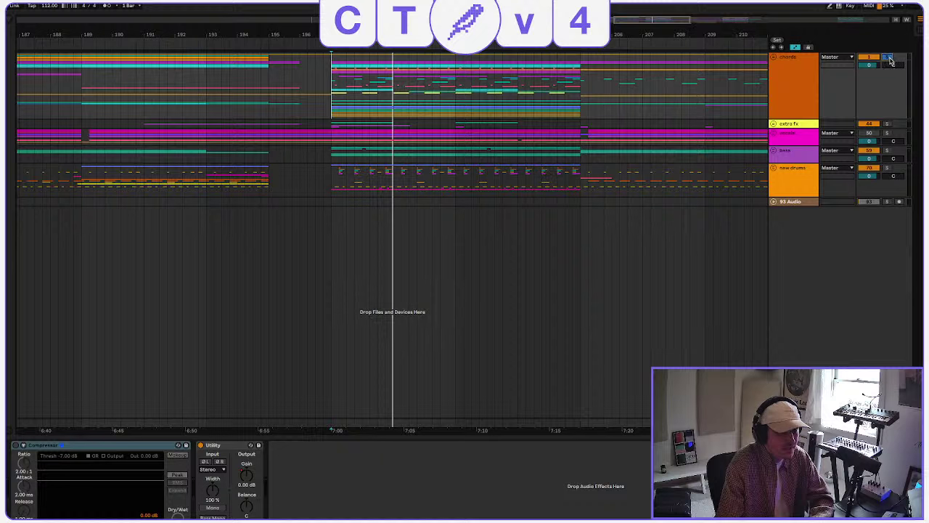
left_click(795, 95)
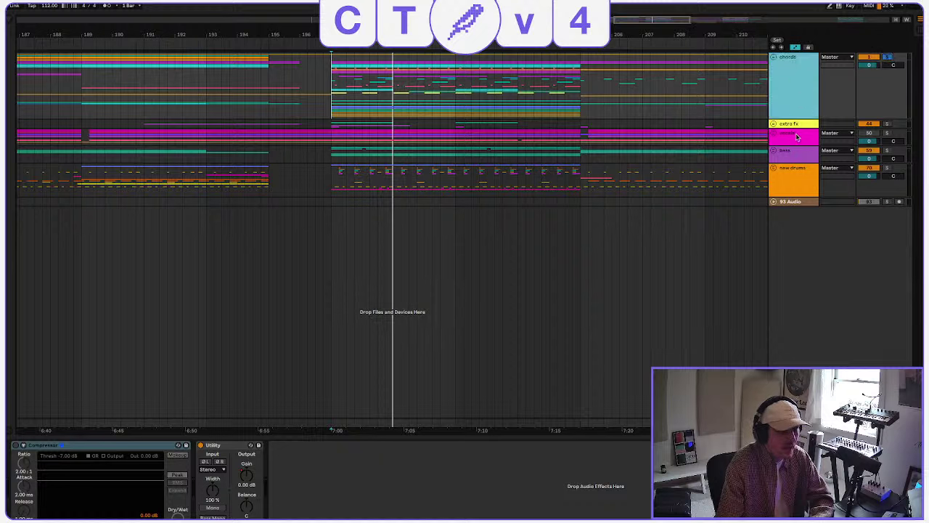
left_click(796, 137)
left_click(797, 107)
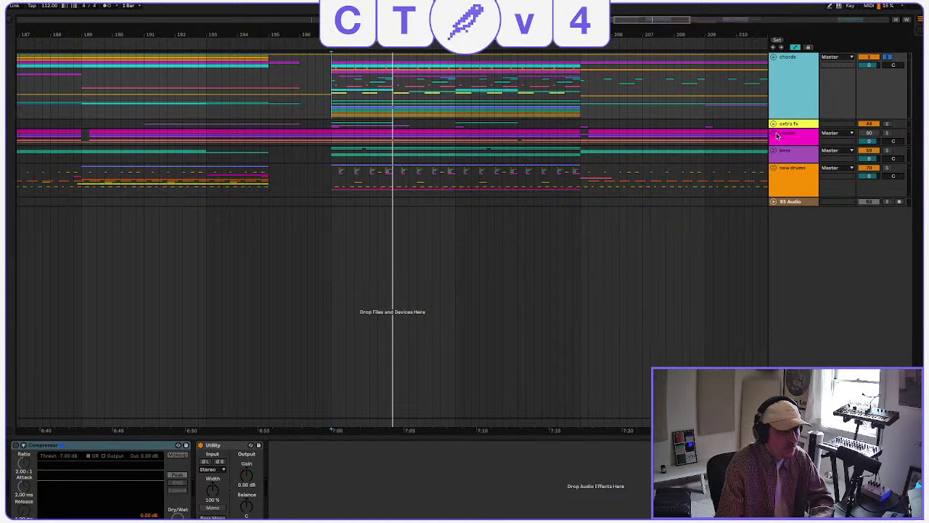
left_click(331, 95)
key("space")
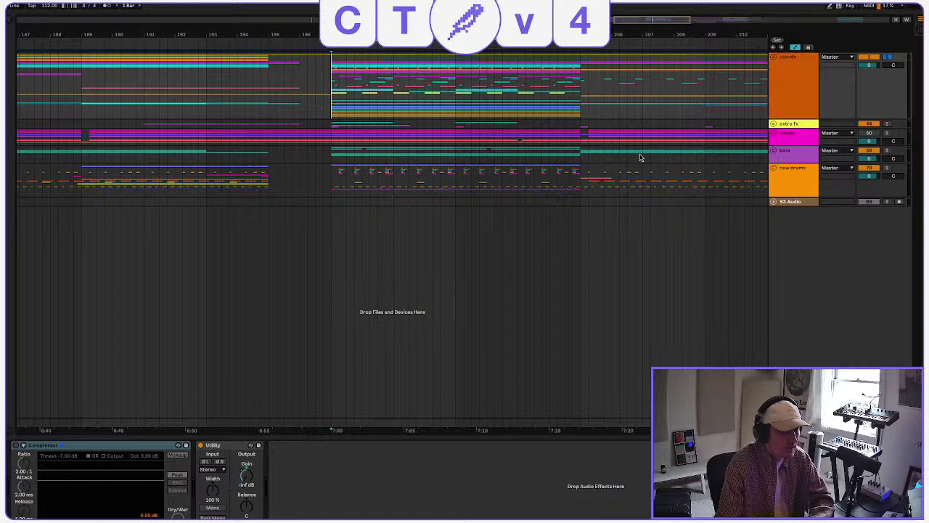
Activate the vocals group and set the insert position at bar 197 on the new drums group.
left_click(790, 138)
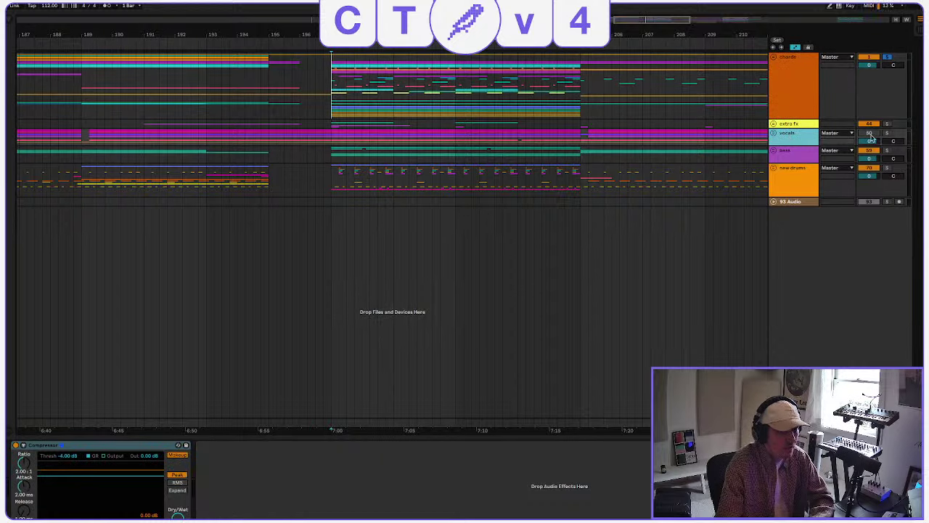
left_click(874, 159)
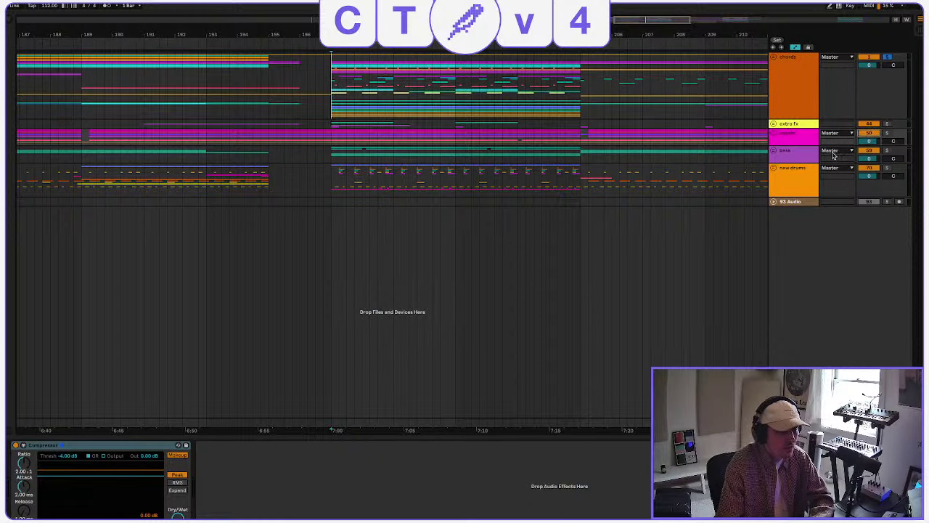
left_click(794, 177)
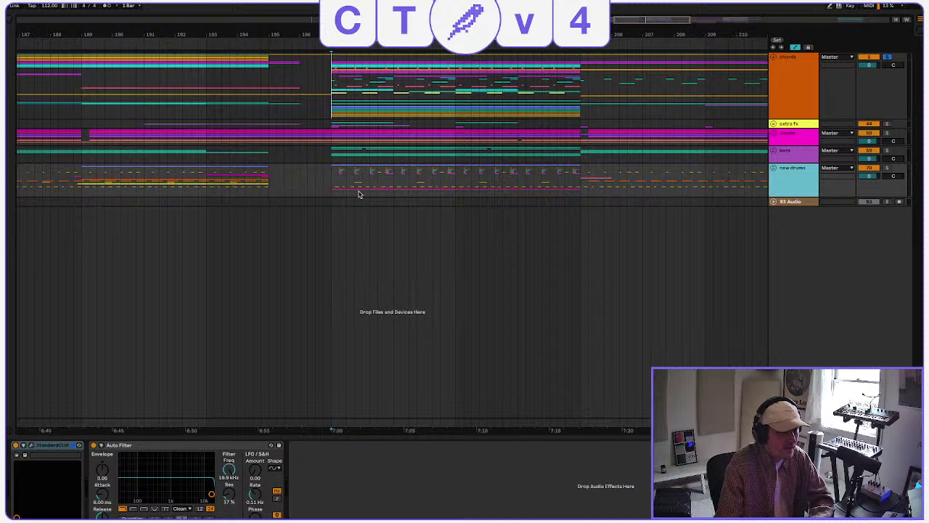
left_click(330, 179)
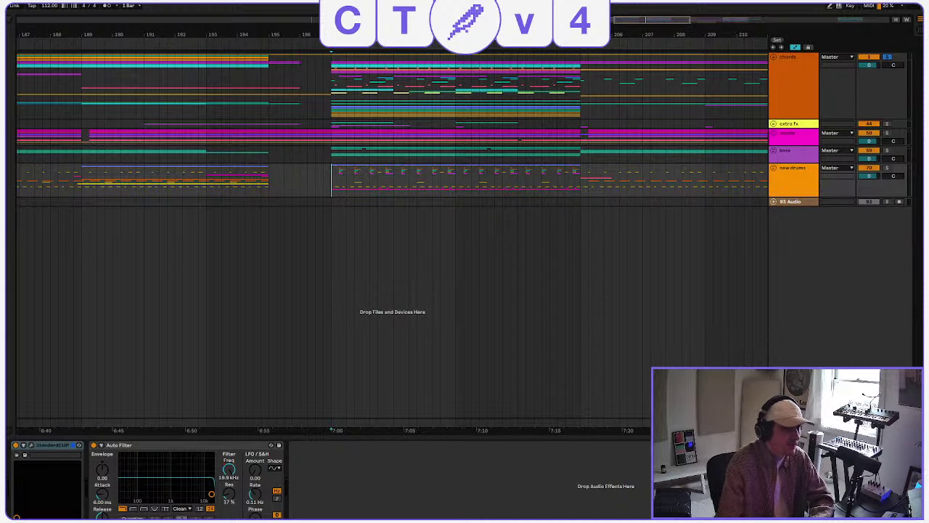
scroll(701, 166, "right", 1)
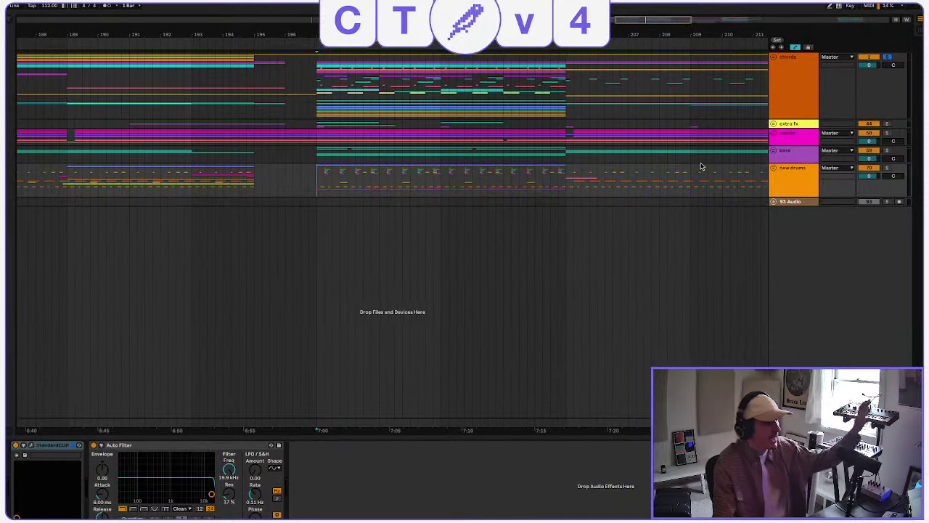
scroll(701, 166, "left", 2)
scroll(701, 167, "left", 1)
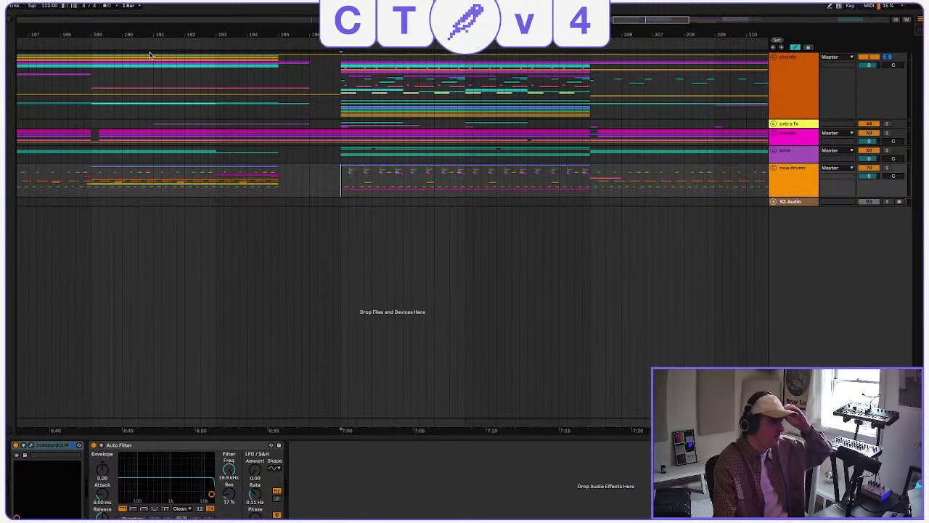
scroll(149, 57, "right", 1)
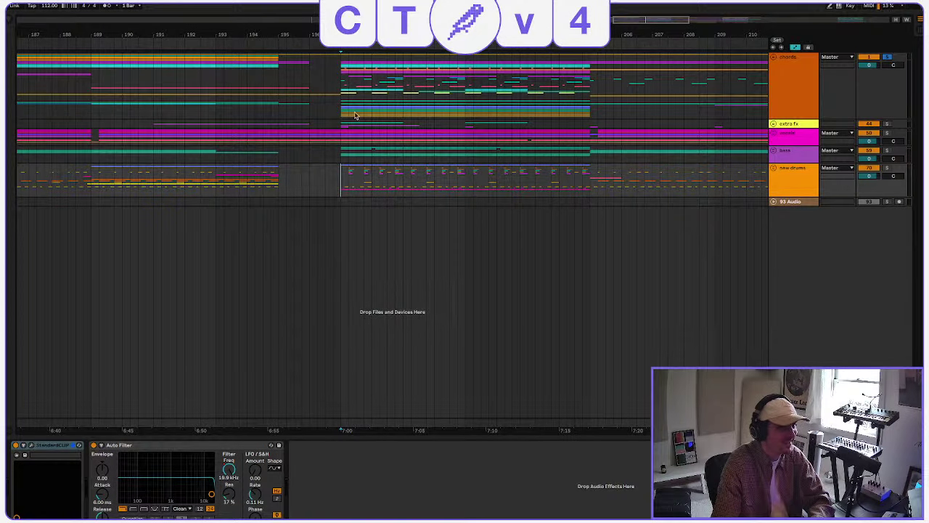
Expand the chords group to examine its synth, lead and arp layers in the bar 197 section.
left_click(334, 93)
left_click(774, 57)
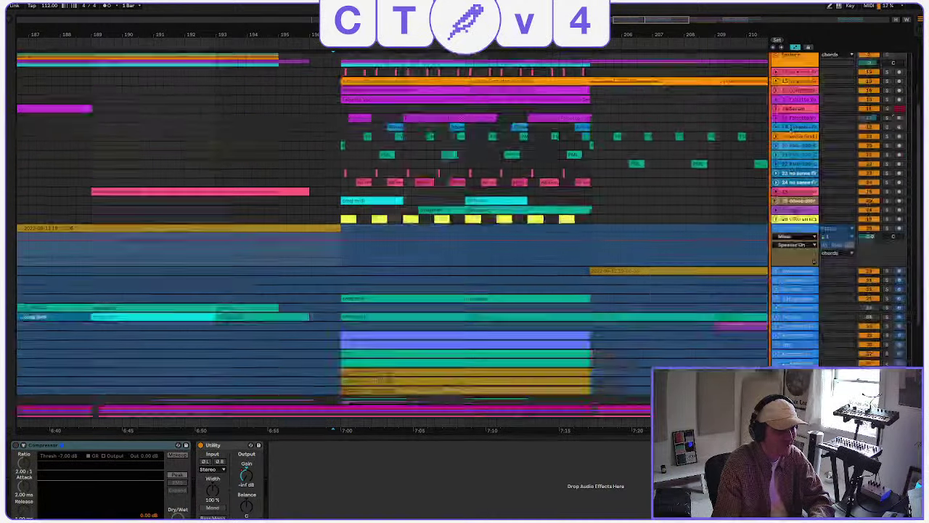
scroll(791, 129, "down", 3)
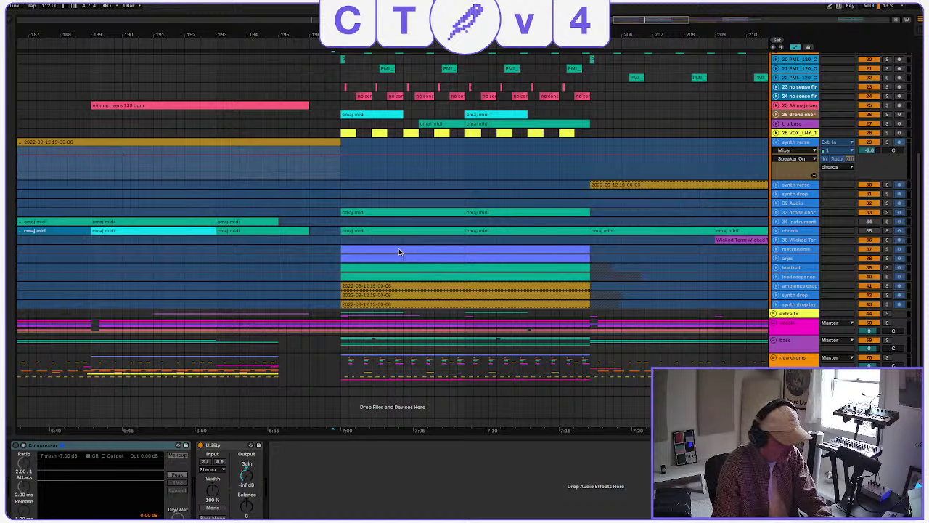
Close the current Live set without saving its changes and switch to the 100 BPM set.
key("super+space")
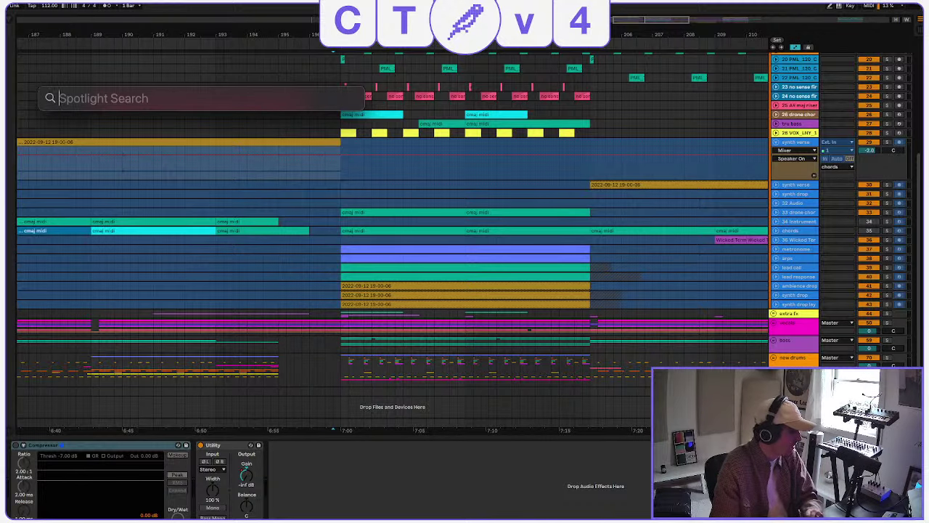
key("Escape")
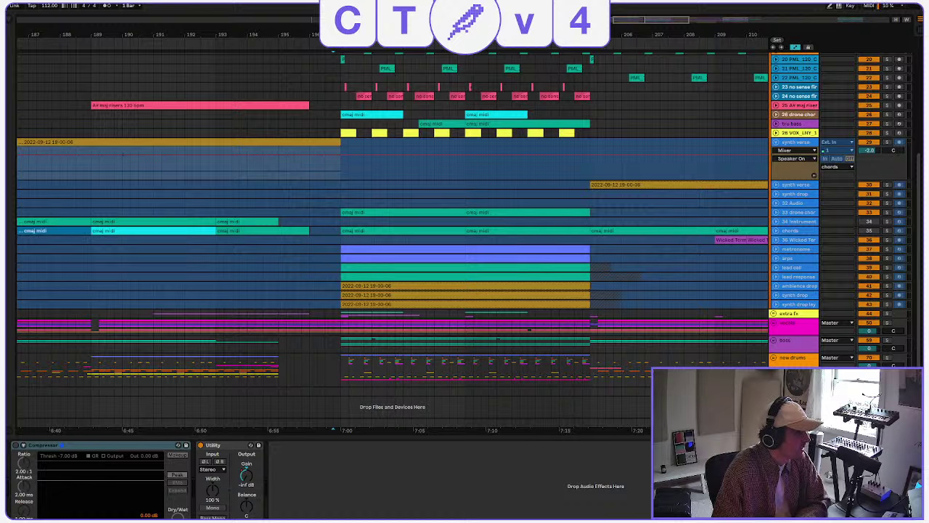
key("super+q")
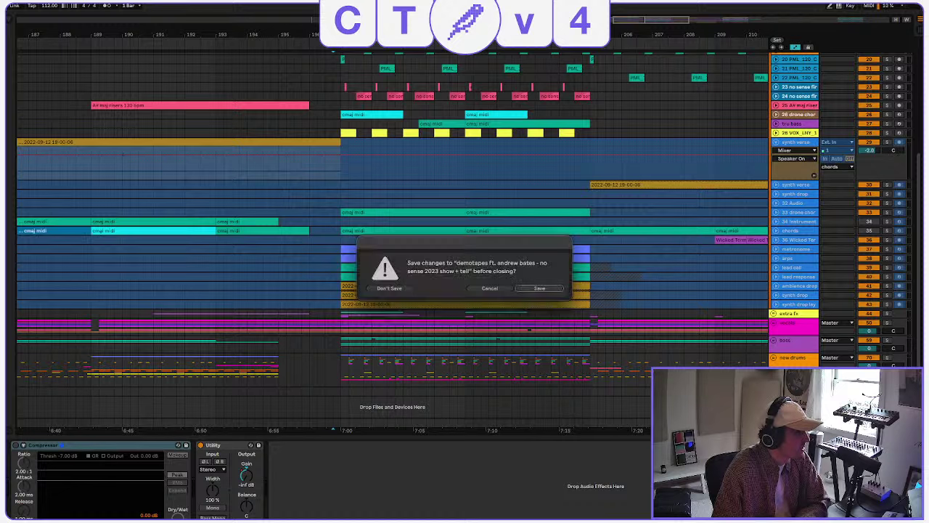
left_click(400, 288)
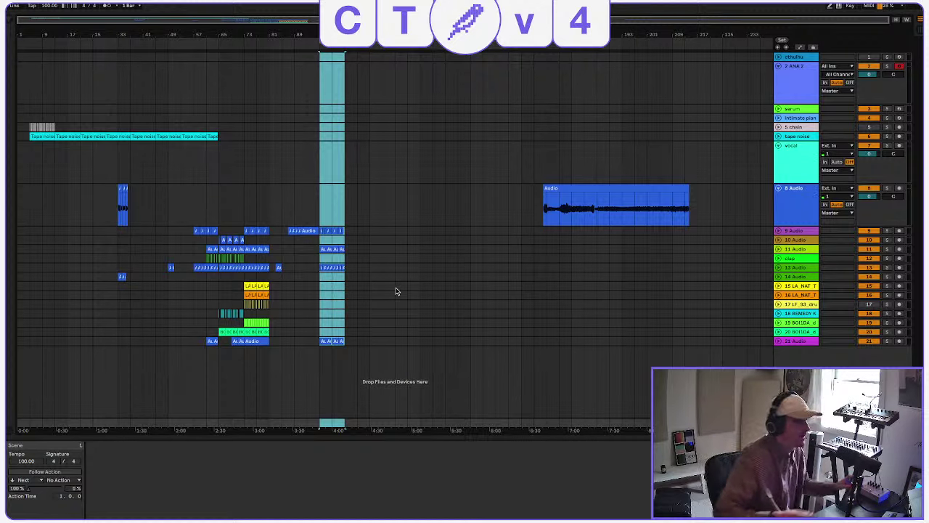
Expand audio tracks 13, 10 and 9 to show their waveforms and play the arrangement from bar 57.
left_click(195, 277)
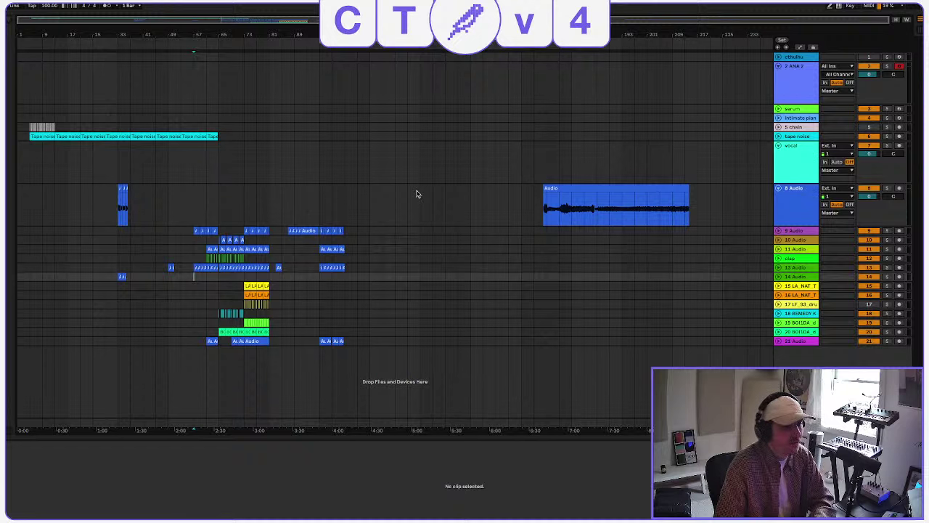
left_click_drag(231, 22, 231, 145)
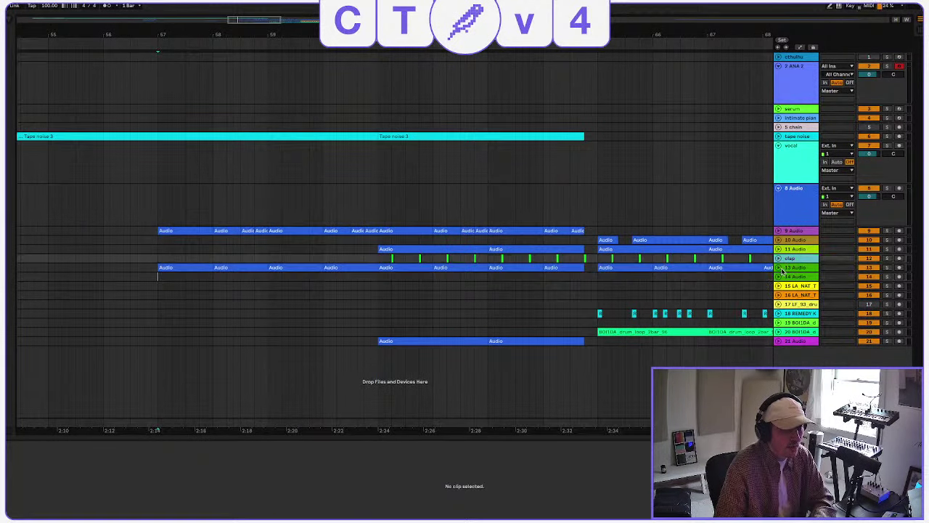
left_click(778, 268)
left_click(779, 241)
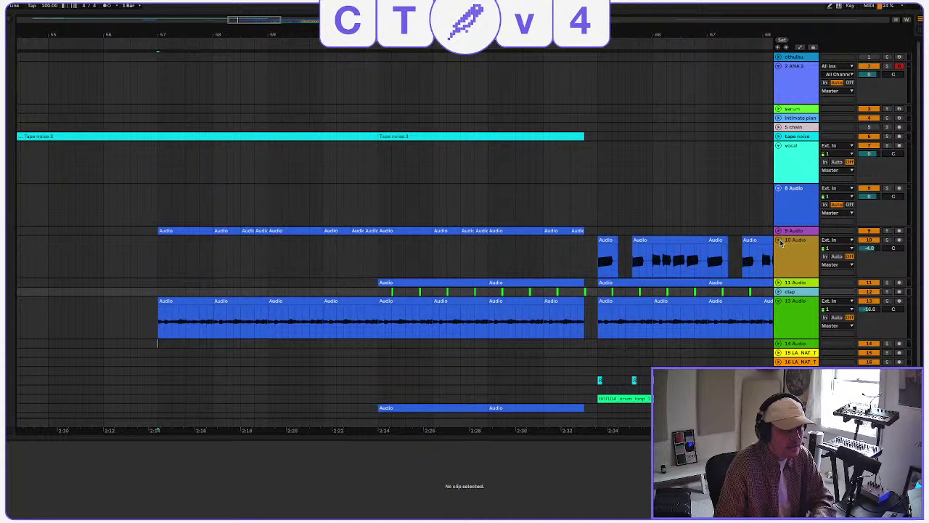
left_click(778, 233)
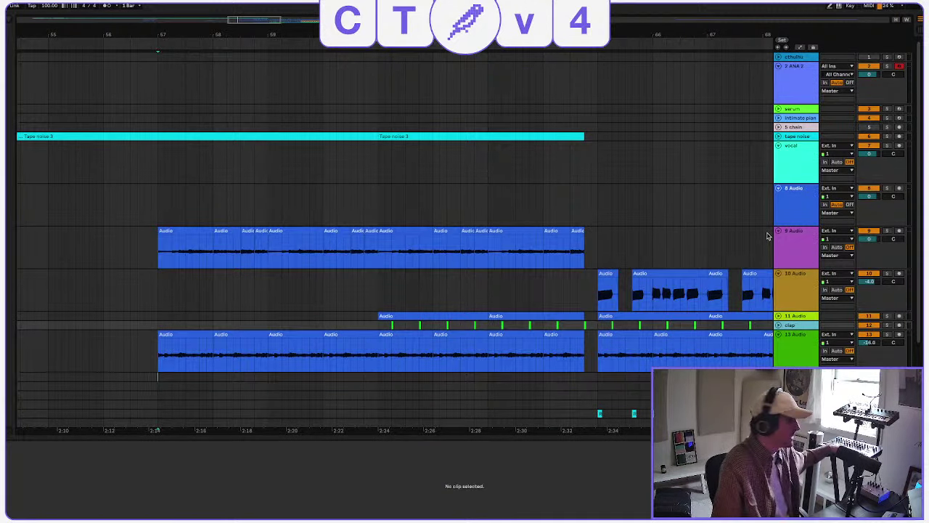
left_click(159, 262)
key("space")
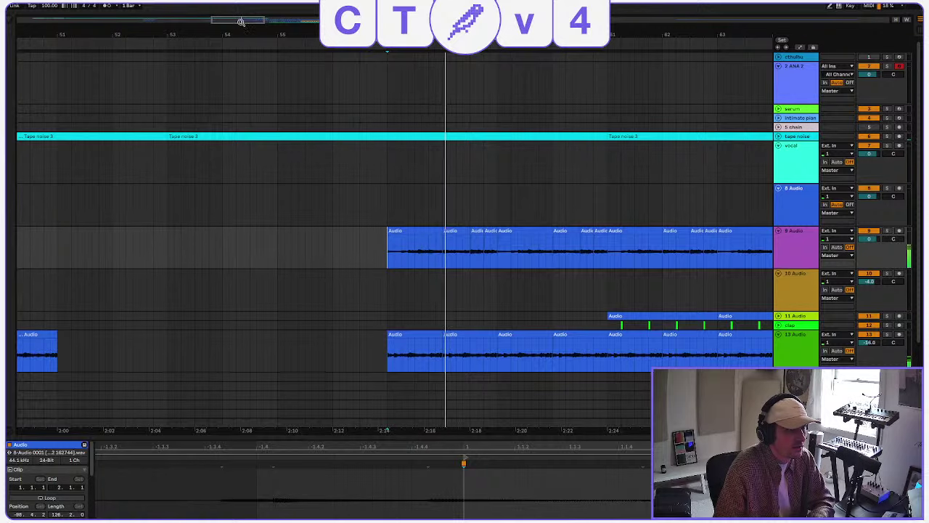
Expand the clap track and set its volume to -10 dB.
left_click_drag(243, 21, 245, 84)
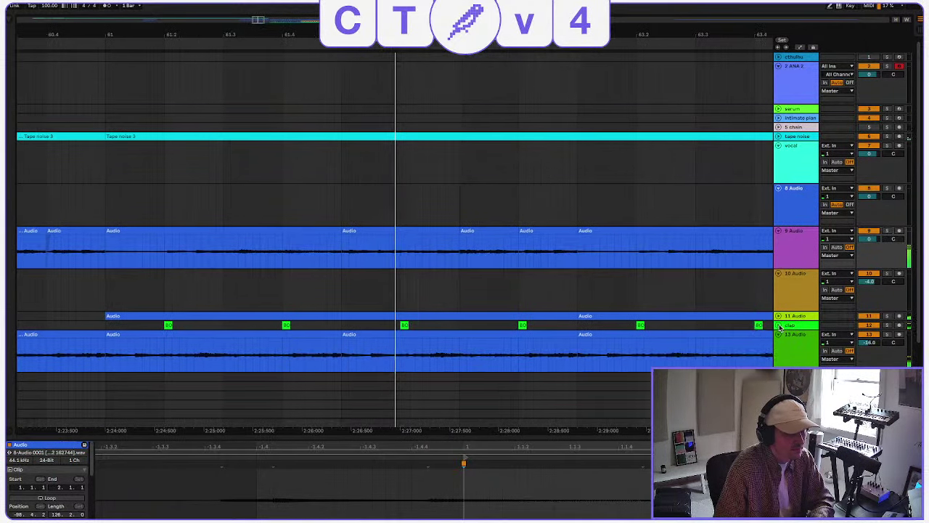
left_click(779, 325)
scroll(781, 328, "down", 3)
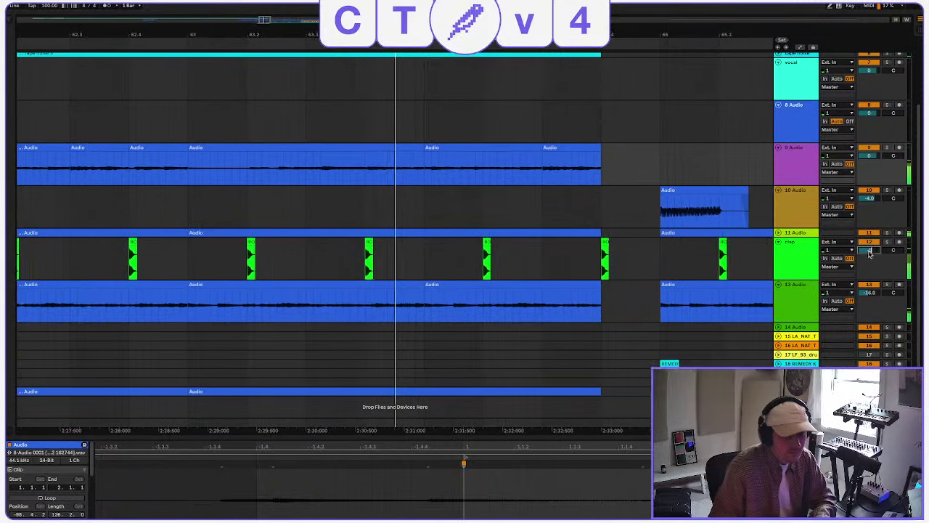
left_click(868, 251)
type("-10")
key("Return")
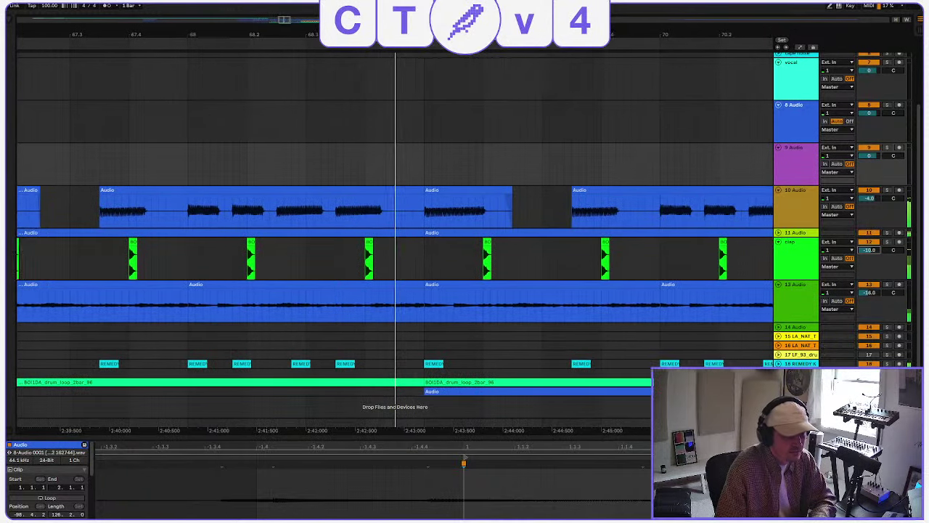
Expand the BOI1DA 2-bar drum loop track to view its waveform, and collapse it again.
left_click(778, 382)
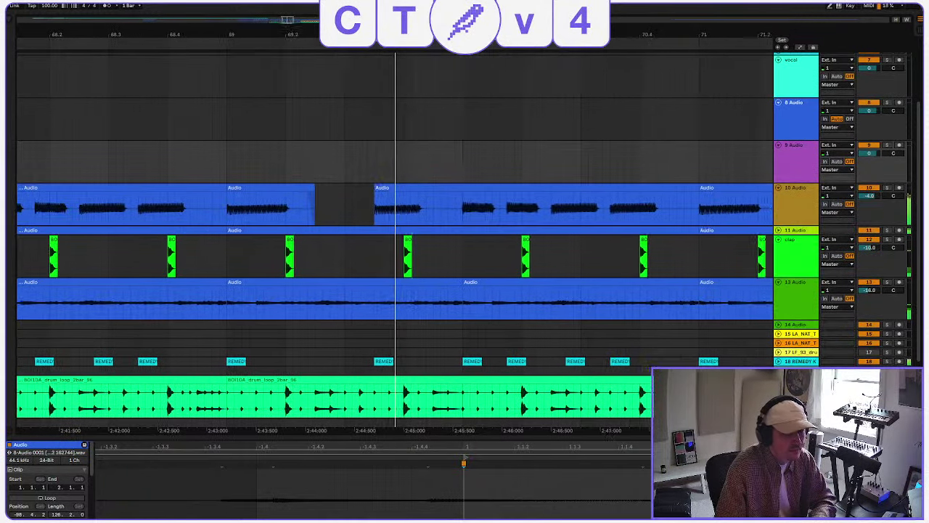
left_click(778, 380)
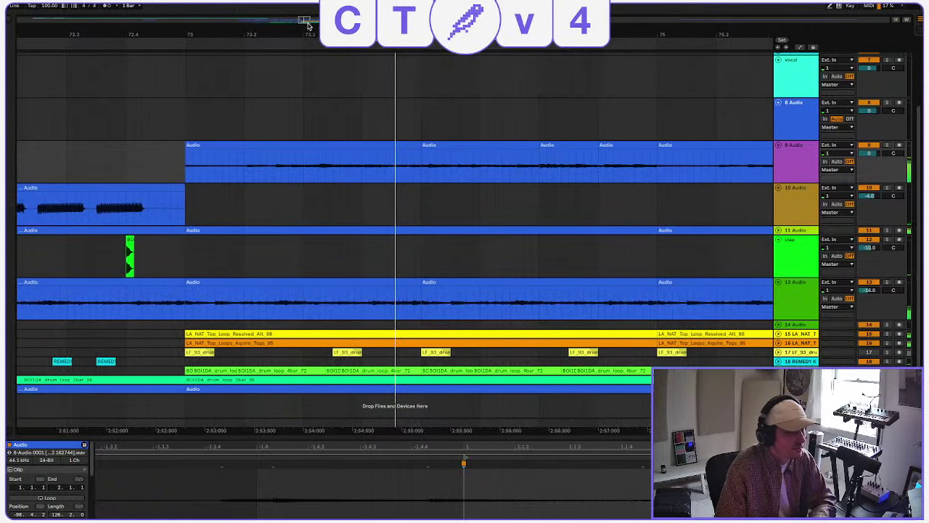
left_click_drag(307, 26, 311, 66)
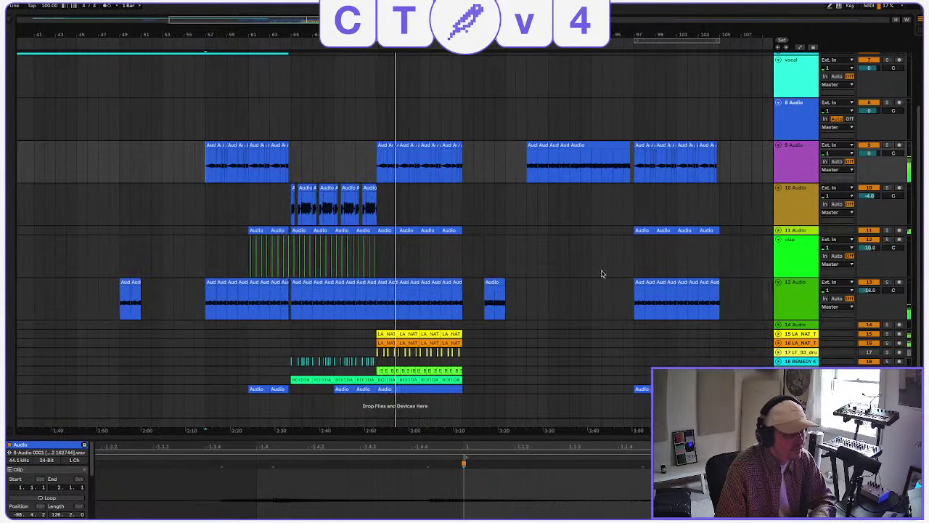
Audition the arrangement from bar 83, and return the insert position to bar 57 with the 9 Audio track selected.
left_click(483, 268)
key("space")
key("space")
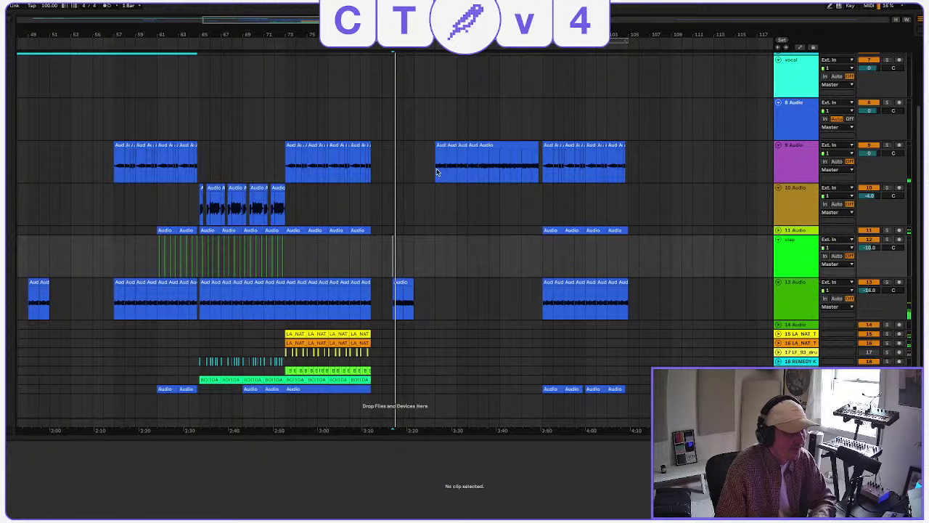
left_click(437, 172)
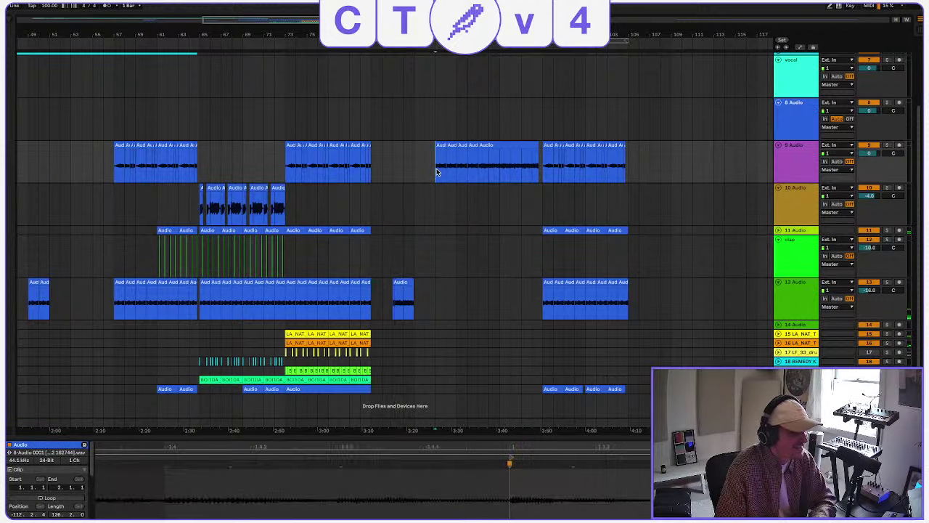
left_click(113, 176)
left_click(786, 164)
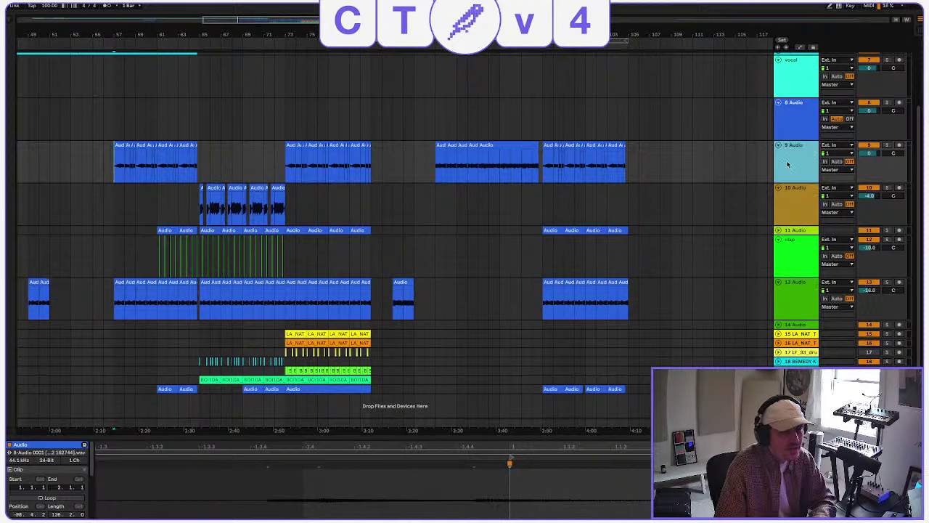
Select the first 13 Audio clip at bar 57, play it with the track soloed, and clear the solo.
left_click_drag(246, 21, 247, 116)
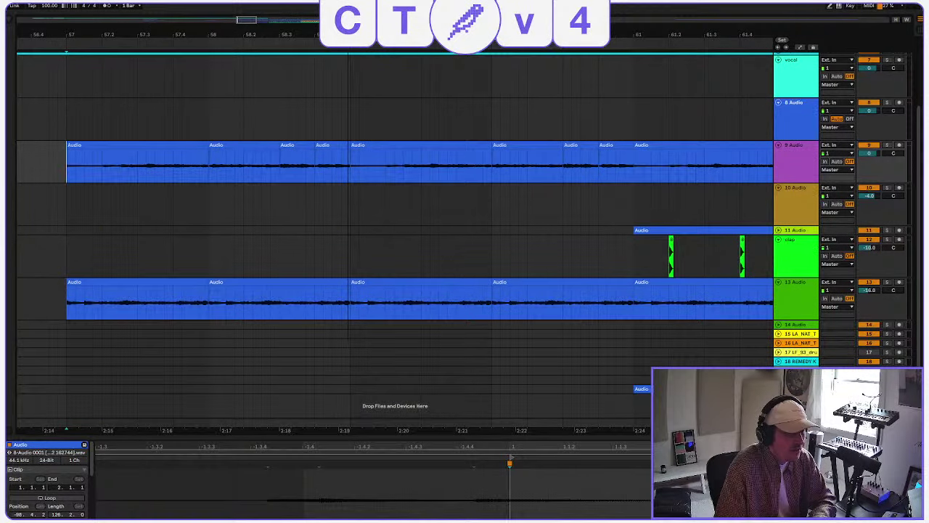
left_click(138, 283)
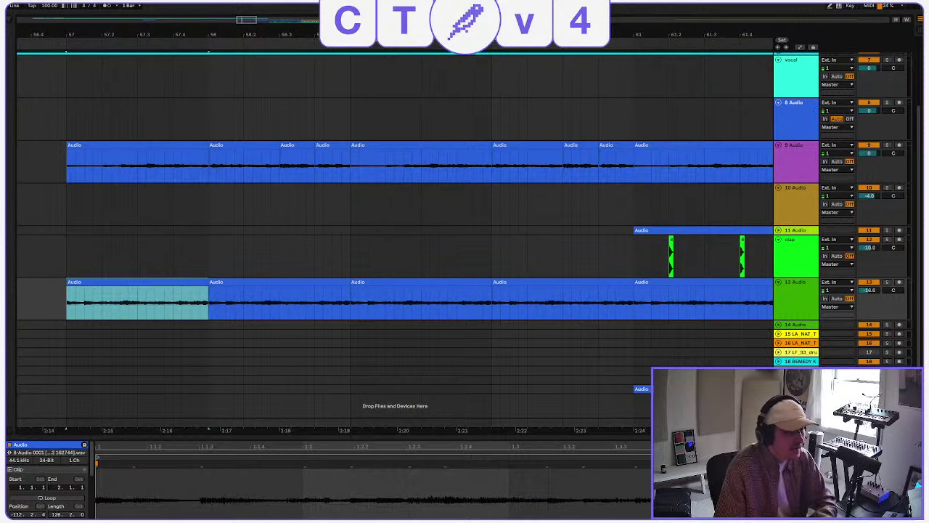
left_click(887, 283)
key("space")
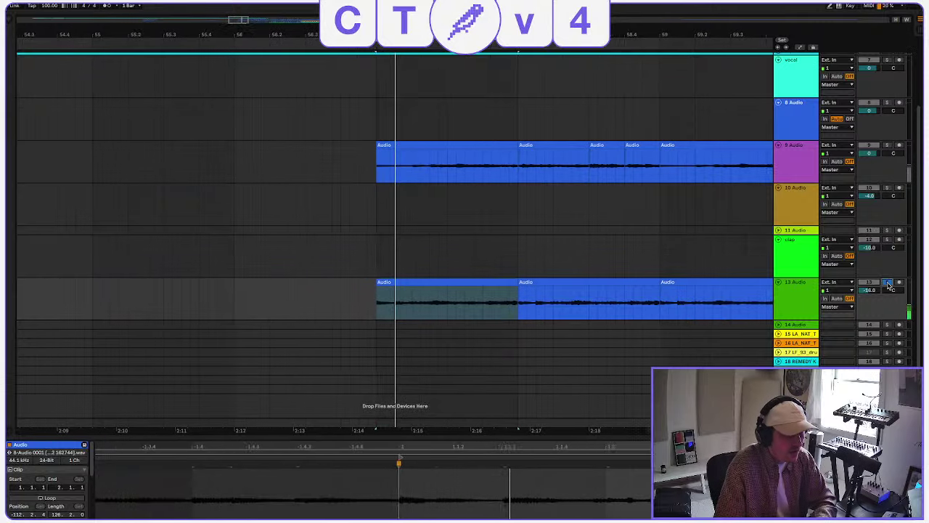
left_click(887, 282)
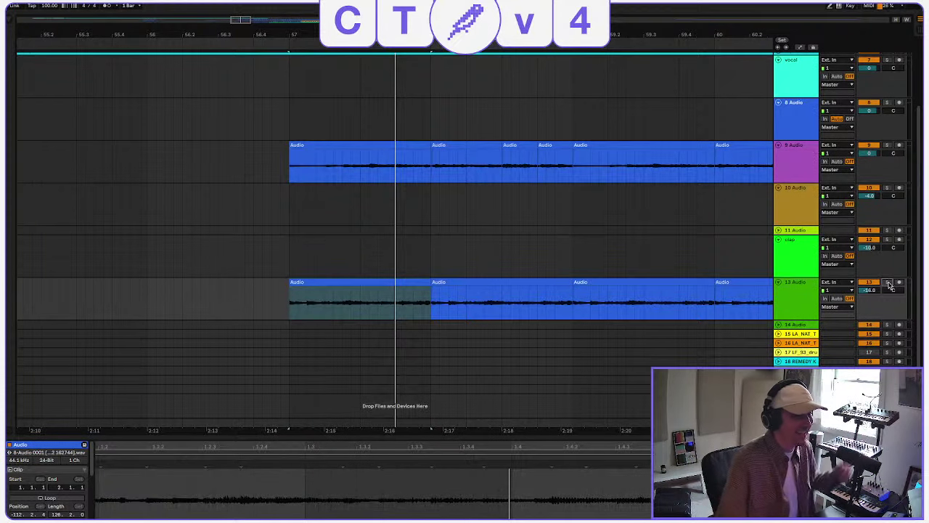
Extend the 13 Audio clip at bar 57 to bar 72, solo the track and play it.
left_click_drag(236, 20, 237, 6)
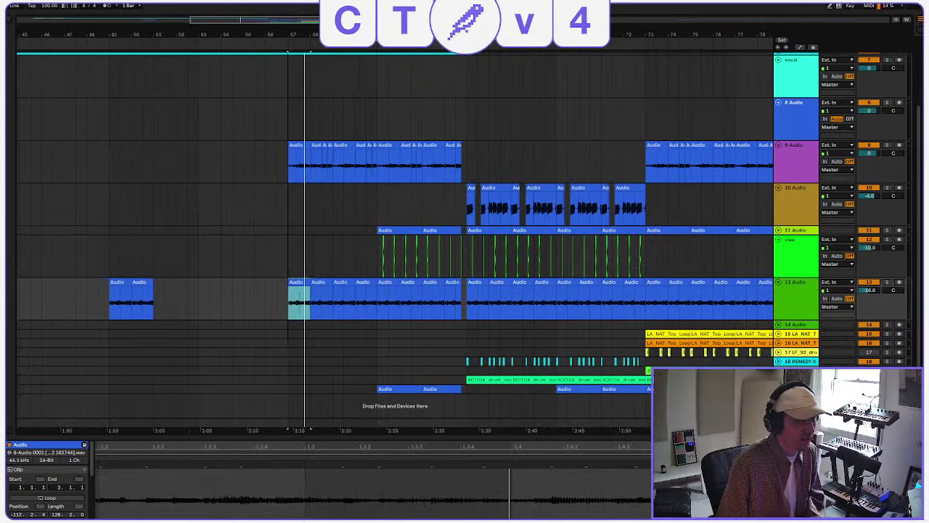
left_click_drag(309, 290, 623, 291)
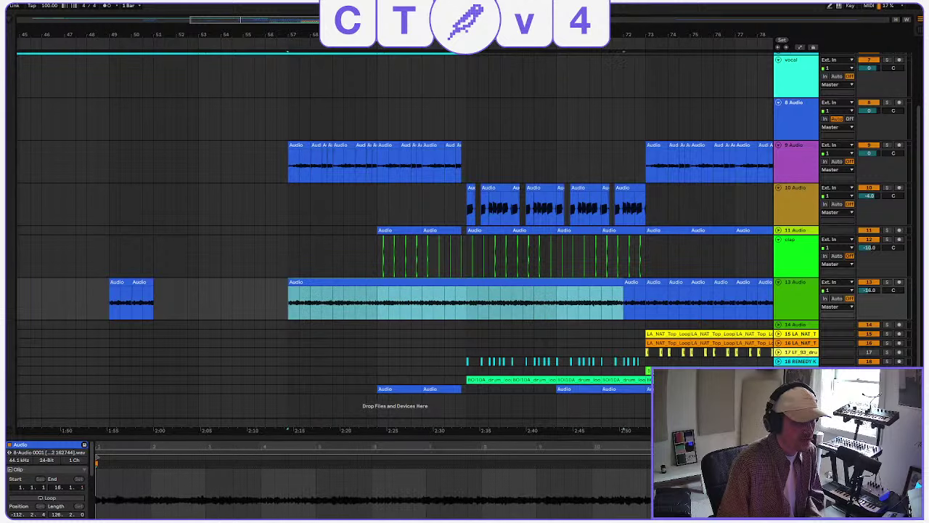
left_click(886, 282)
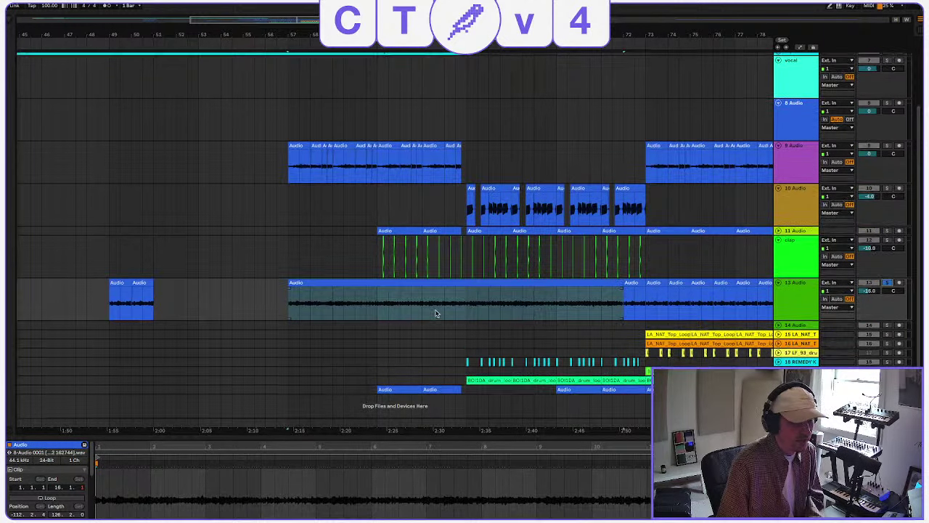
key("space")
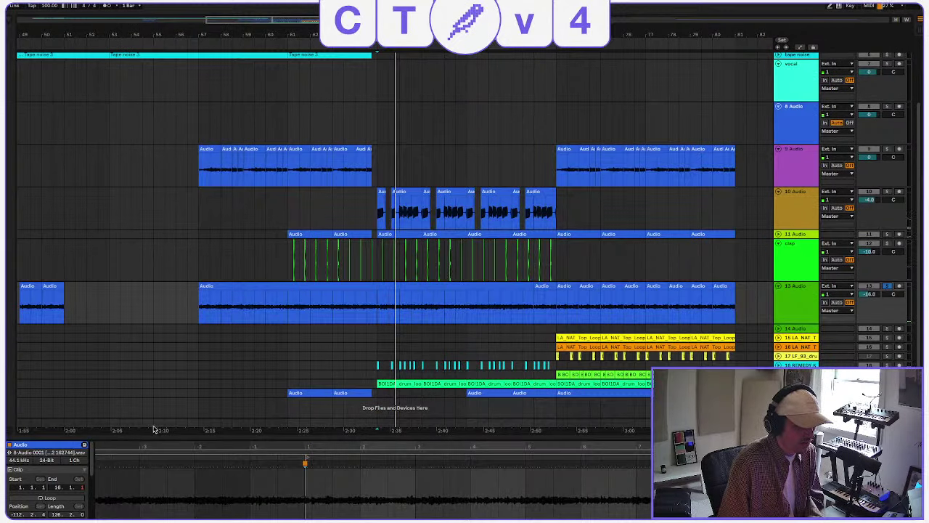
Enlarge the clip view, reset the extended 13 Audio clip's pitch to 0 st, and set the track's volume to -1.3 dB.
left_click_drag(158, 436, 135, 248)
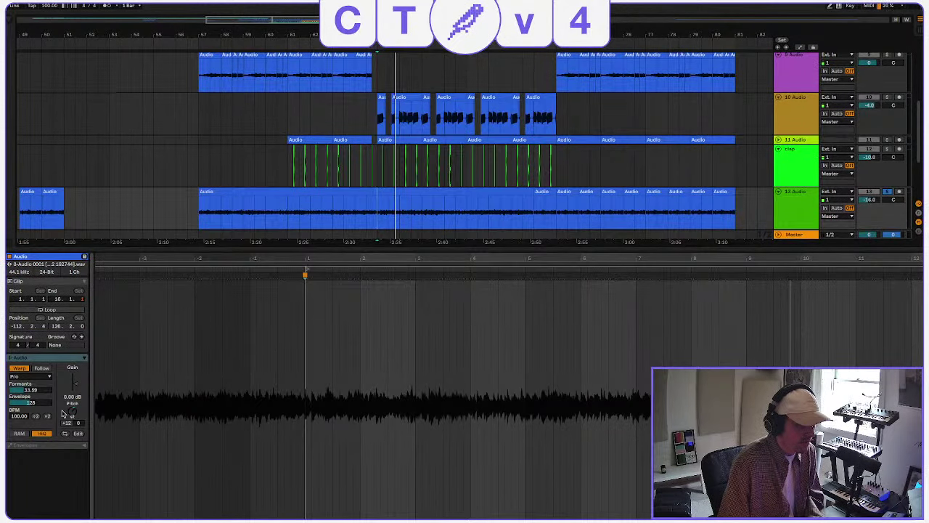
left_click(388, 193)
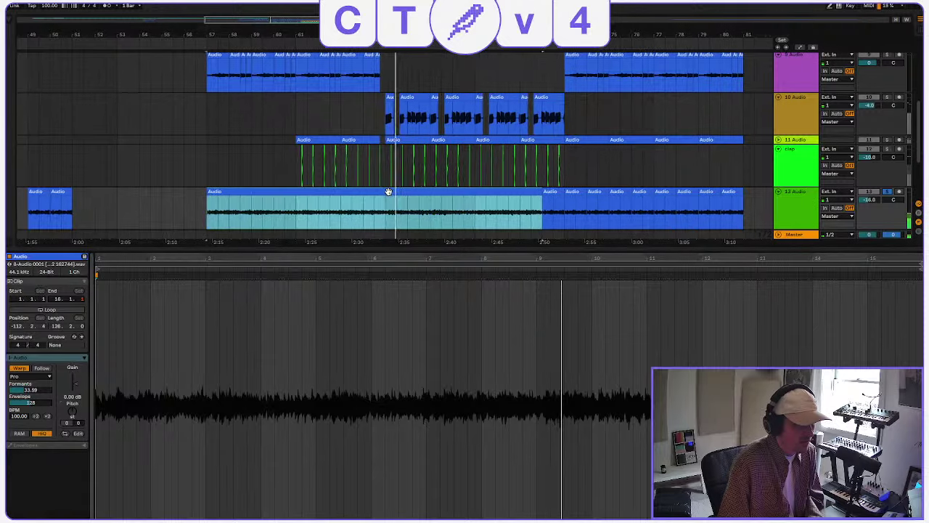
scroll(379, 208, "down", 5)
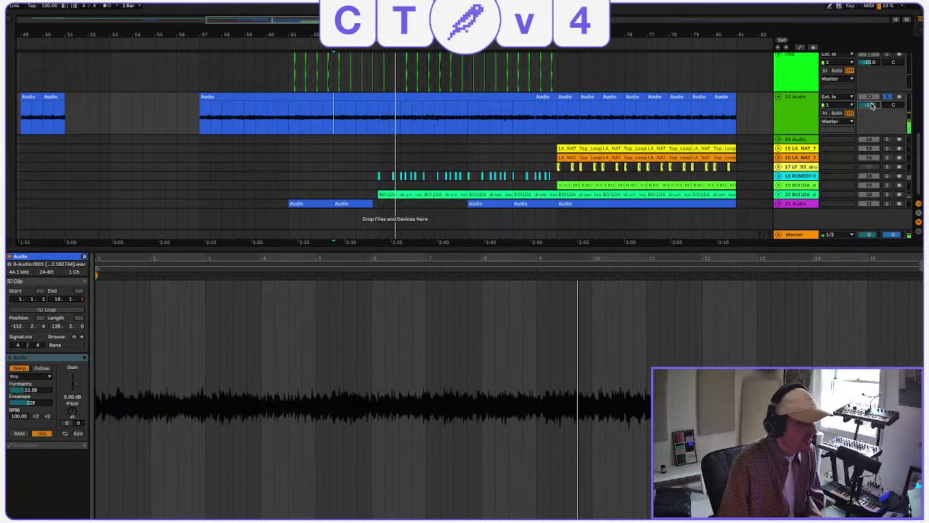
scroll(621, 217, "up", 6)
scroll(622, 214, "down", 2)
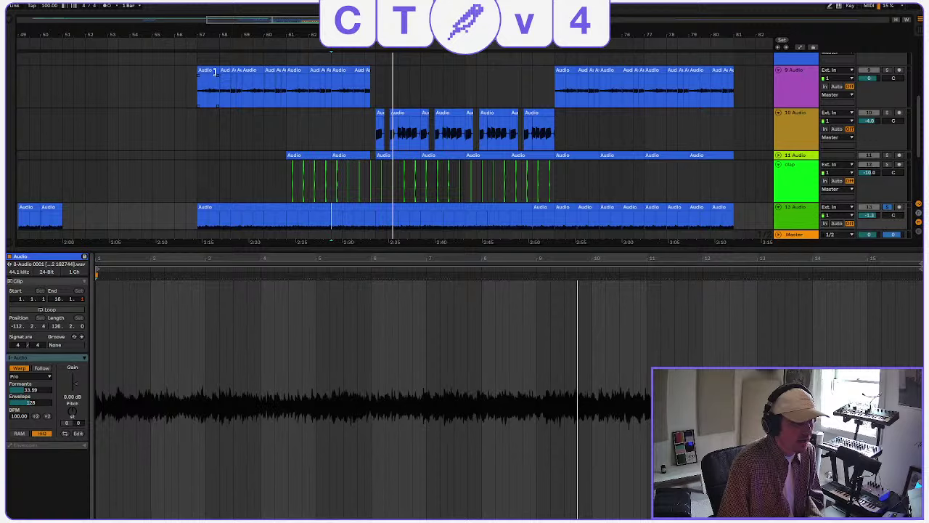
Extend the 9 Audio clip at bar 57 to about bar 86 and audition it with the track soloed.
left_click_drag(215, 73, 812, 94)
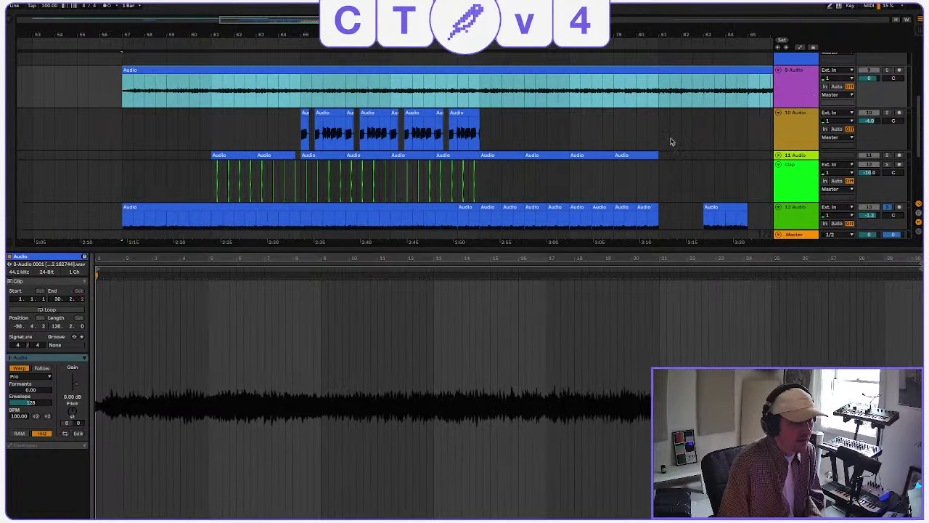
key("space")
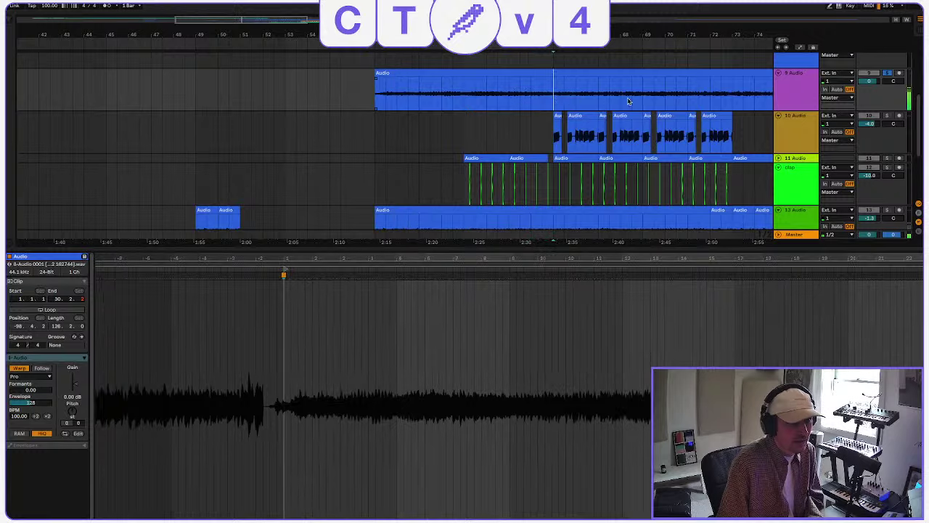
left_click(490, 140)
key("space")
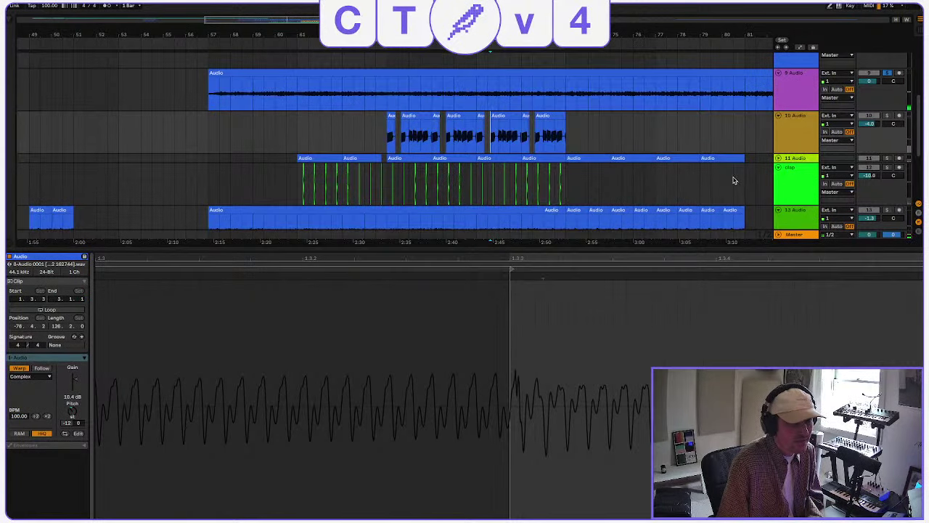
Expand track 11 Audio, extend its clip at bar 65 to about bar 90, and audition it with the track soloed.
left_click(779, 159)
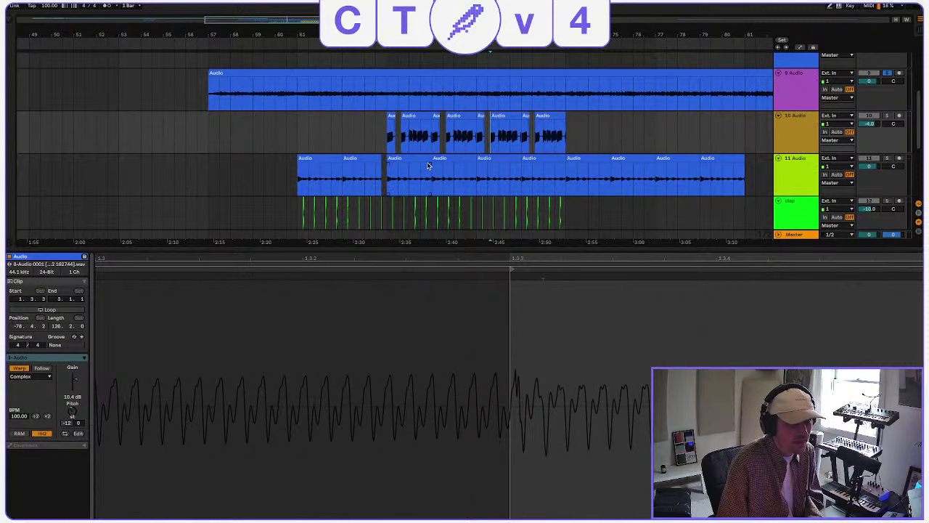
left_click_drag(428, 156, 890, 166)
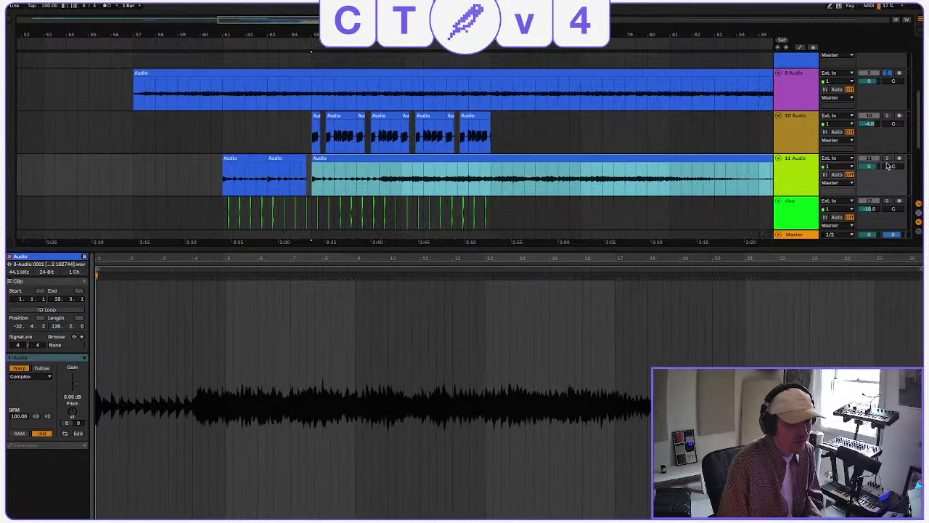
left_click(887, 158)
left_click(498, 177)
key("space")
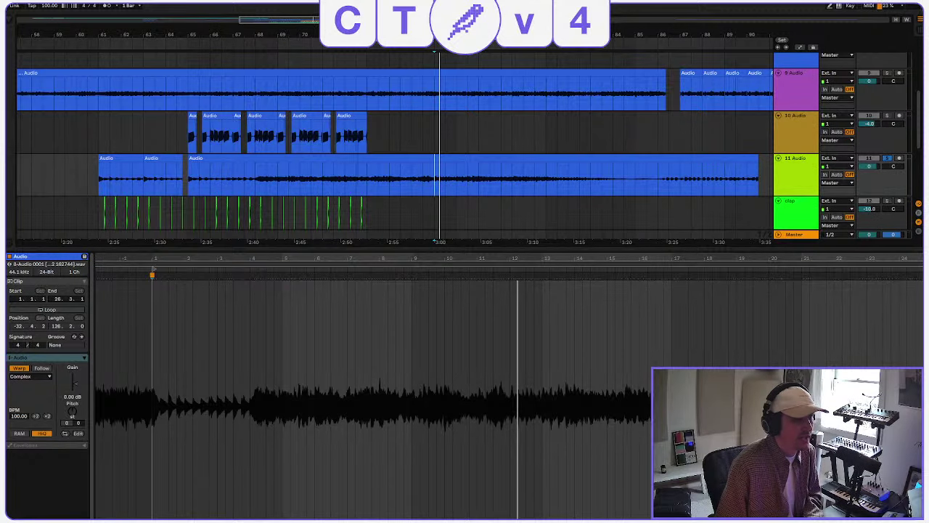
Insert a new MIDI track below 10 Audio and load the Wavetable instrument onto it.
key("w")
left_click(400, 135)
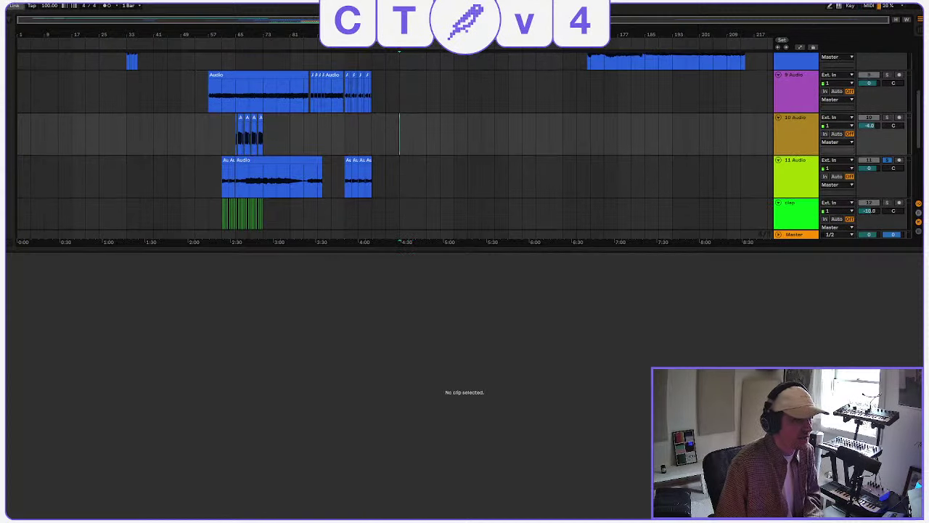
left_click(98, 1)
left_click(108, 3)
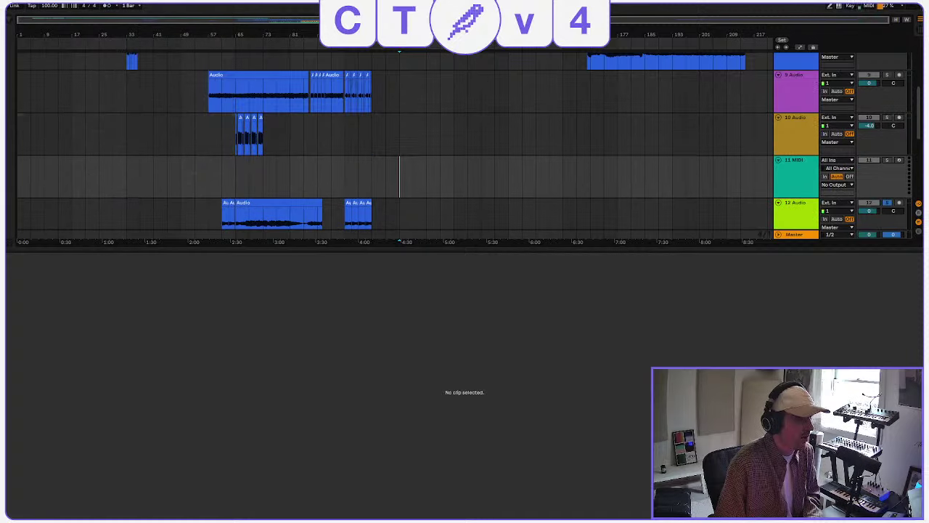
left_click(12, 21)
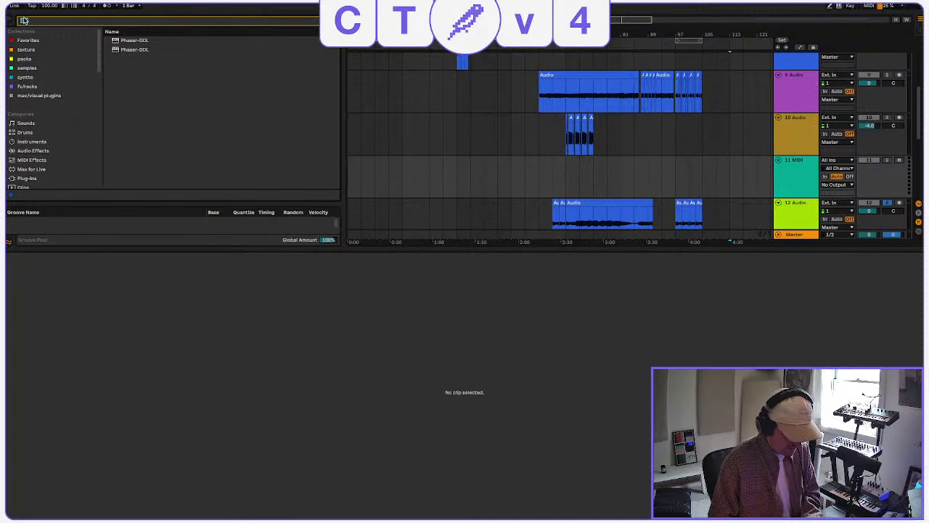
left_click(24, 20)
type("wavetable")
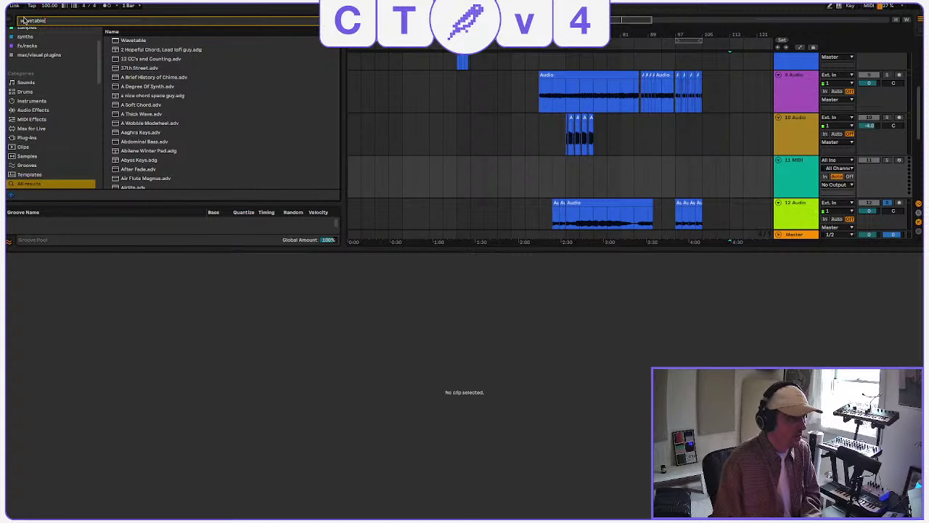
double_click(133, 41)
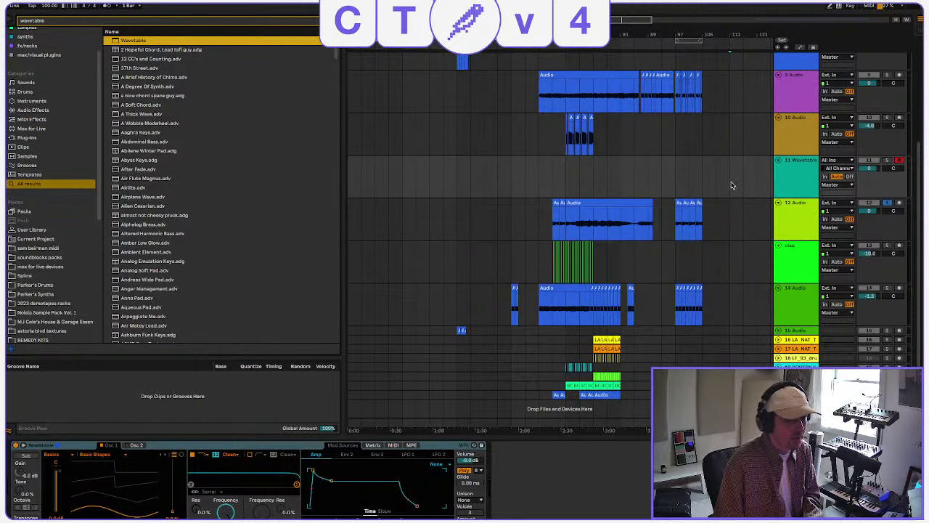
Create an empty 16-bar MIDI clip at bar 113 on the Wavetable track and add the Echo effect after the instrument.
mouse_move(731, 185)
left_mouse_down()
mouse_move(766, 183)
mouse_move(726, 182)
left_mouse_up()
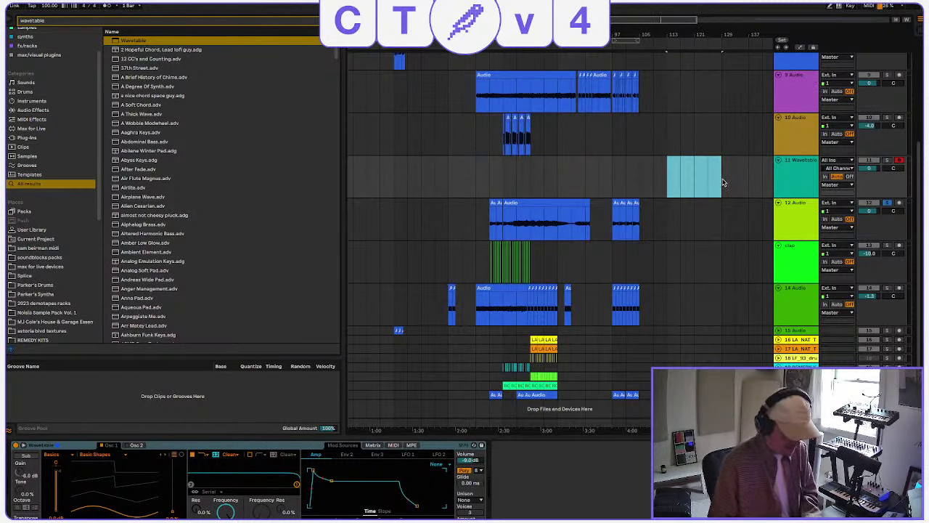
key("ctrl+shift+m")
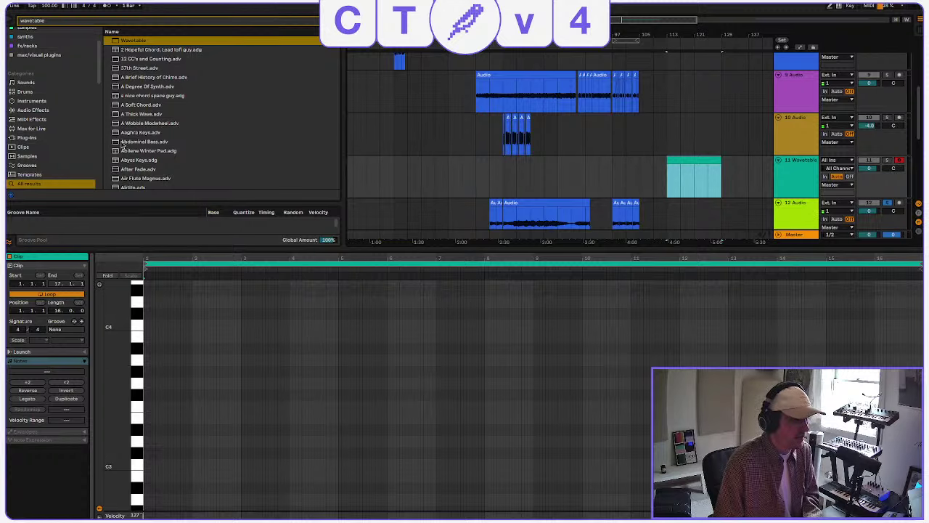
left_click(70, 22)
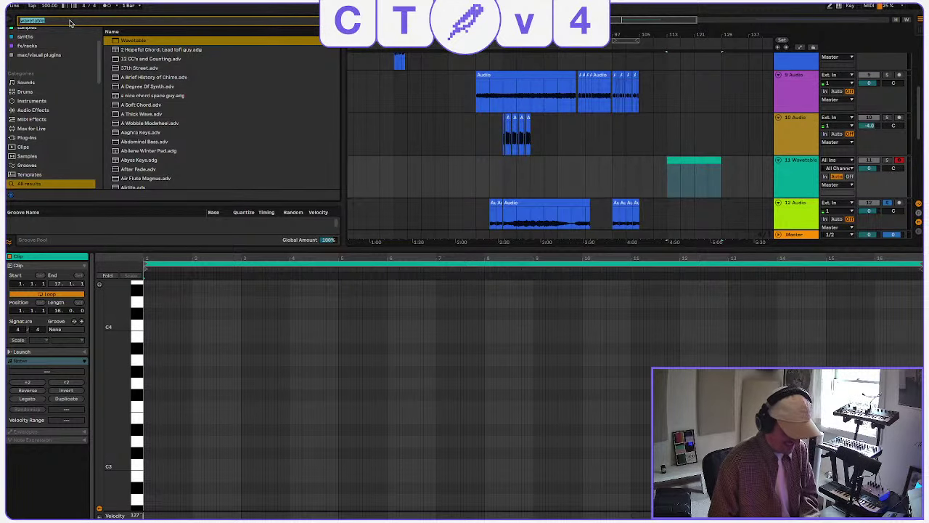
type("echo")
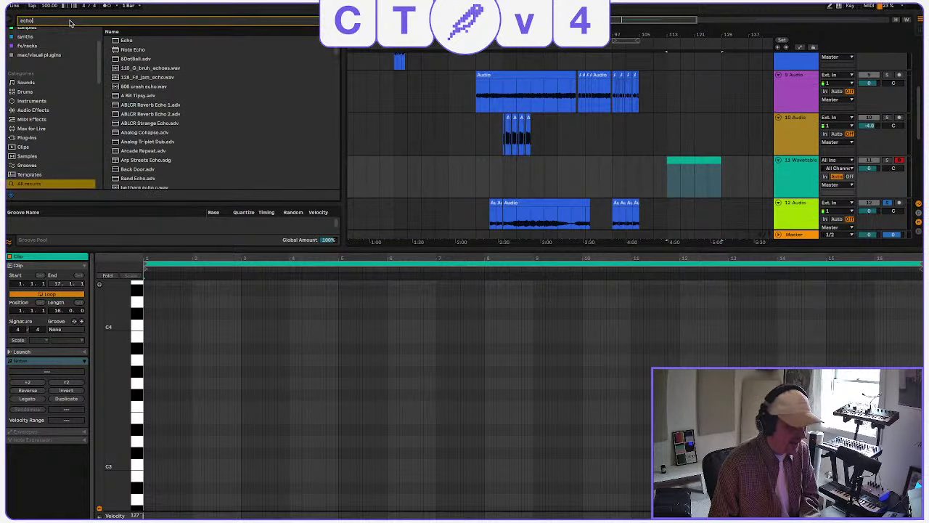
double_click(119, 41)
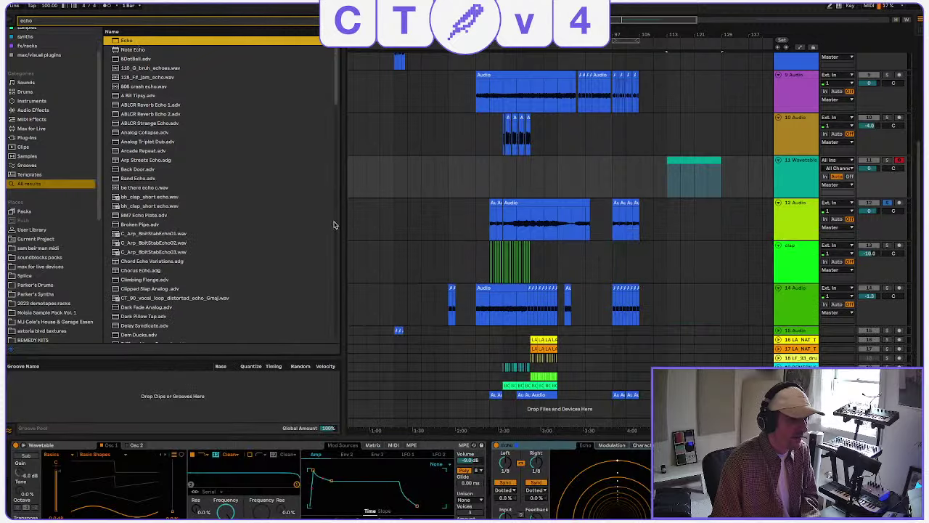
Open the new MIDI clip, set its scale to F Major, show only the scale's notes, and enable drawing mode.
left_click(679, 158)
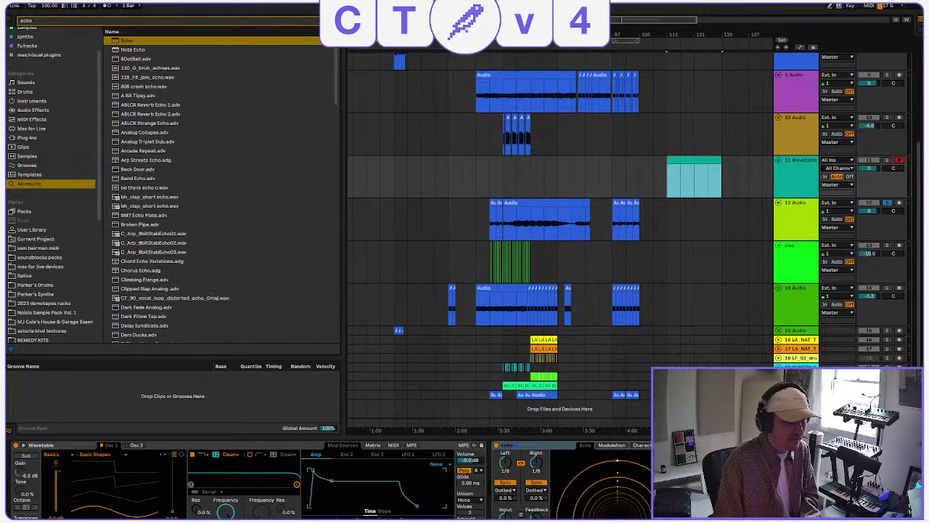
double_click(679, 158)
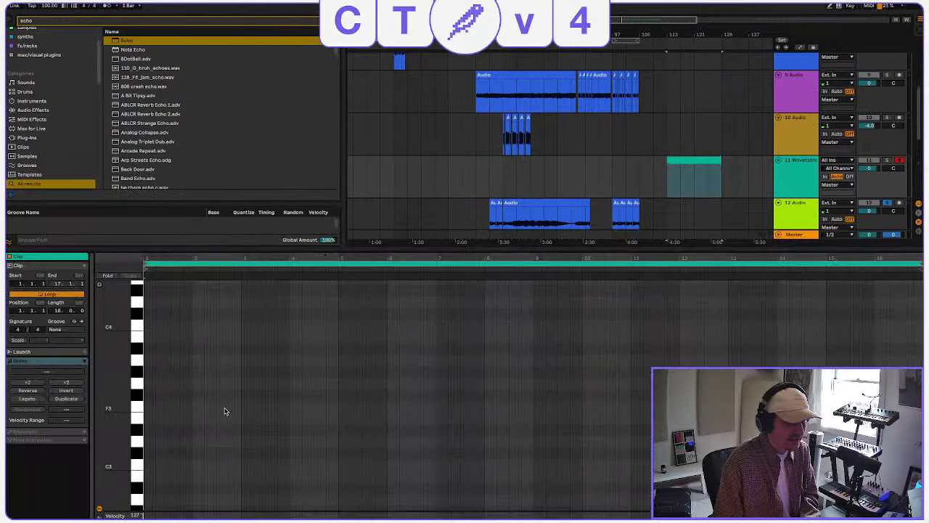
left_click(21, 341)
left_click(36, 340)
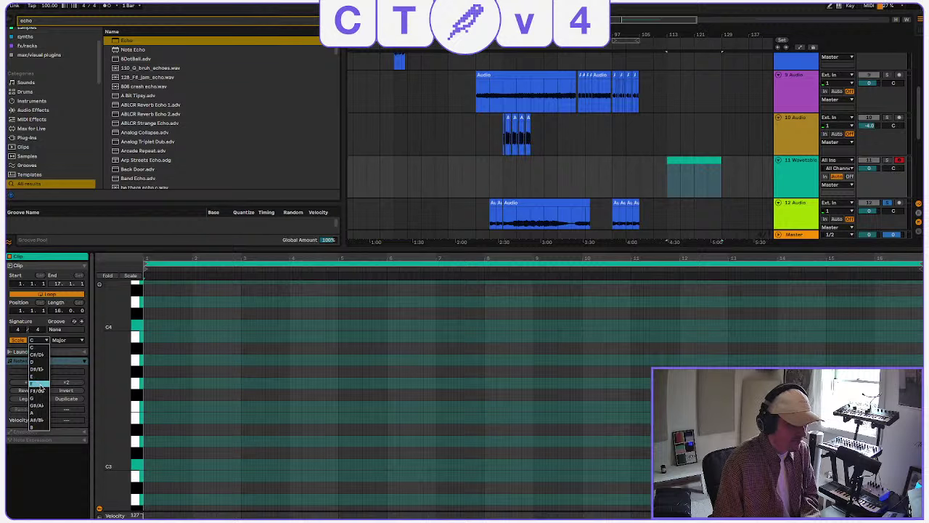
left_click(41, 384)
left_click(131, 276)
key("b")
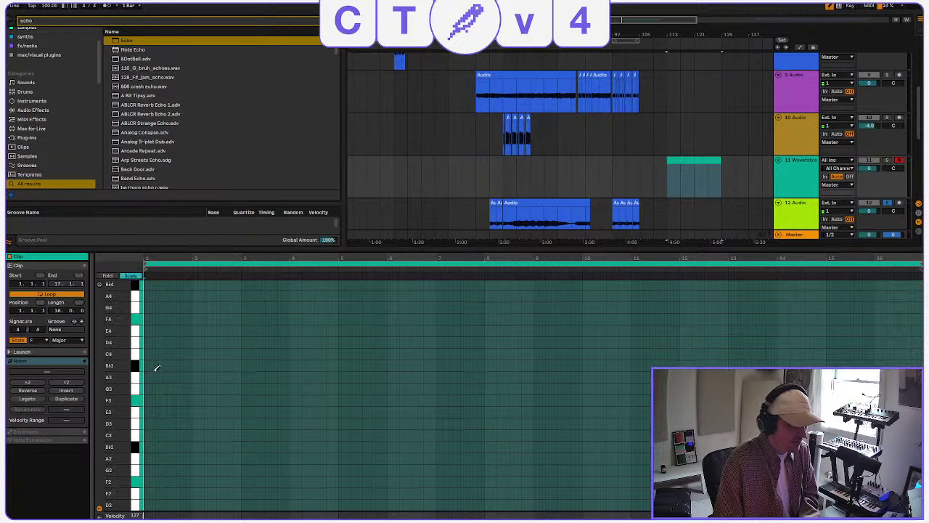
Draw a short Bb3 note at the clip's start during playback, and remove the trial notes drawn above it.
left_click(146, 364)
key("space")
left_click(160, 354)
left_click(154, 342)
key("ctrl+z")
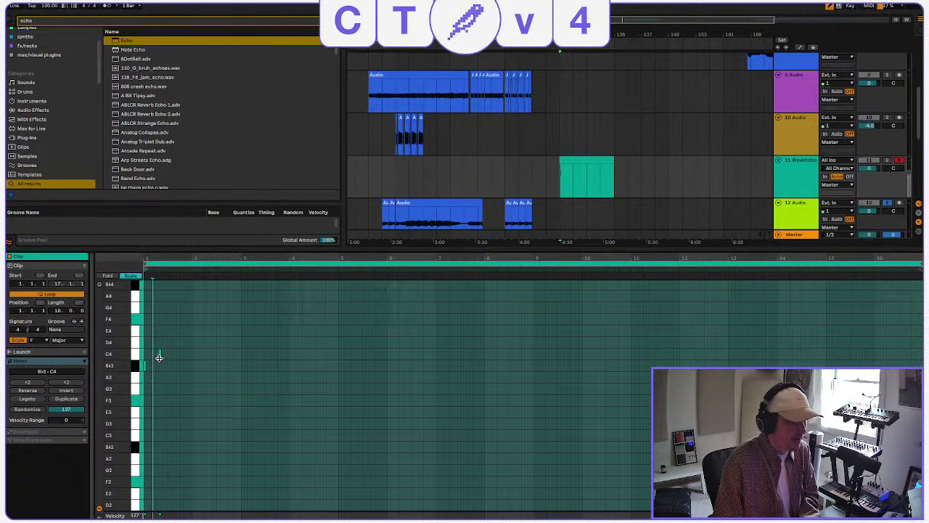
left_click(160, 356)
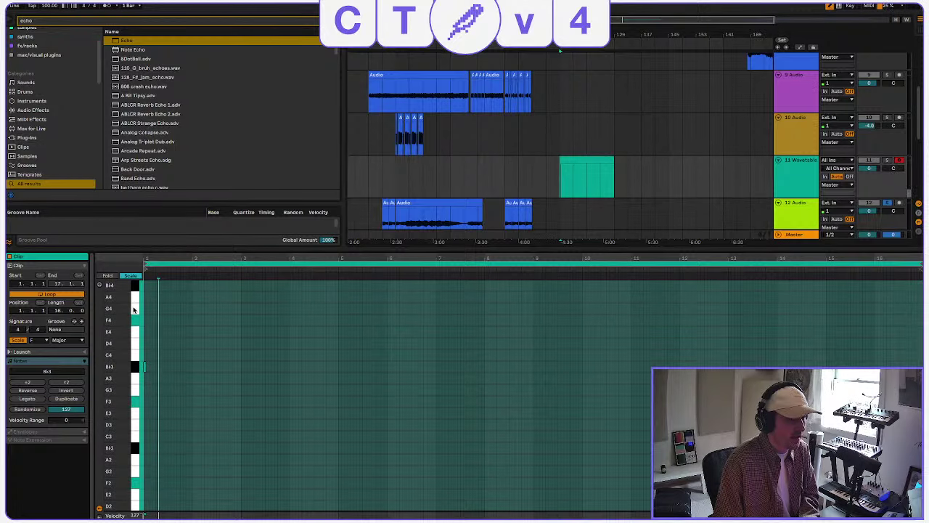
Change the clip's scale root to A, replace the starting note with a short B3, and play the clip.
left_click(37, 340)
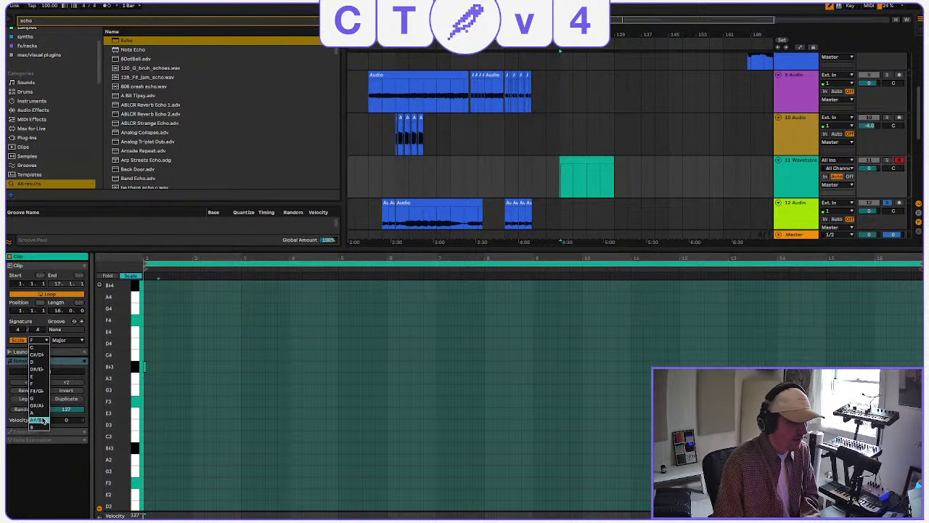
left_click(38, 412)
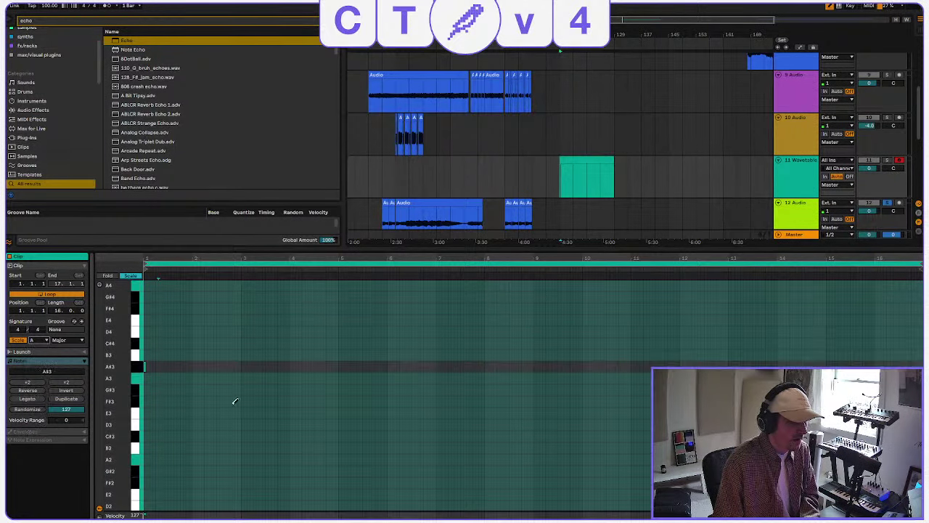
left_click(146, 365)
left_click(145, 354)
key("space")
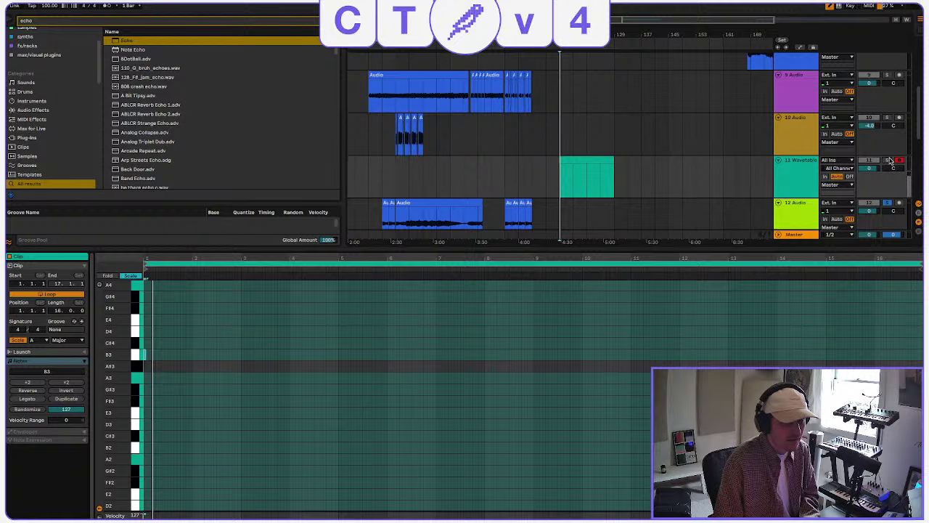
Draw a short E4 note midway through bar 1 and short G#4 notes around the start of bar 2.
left_click(173, 320)
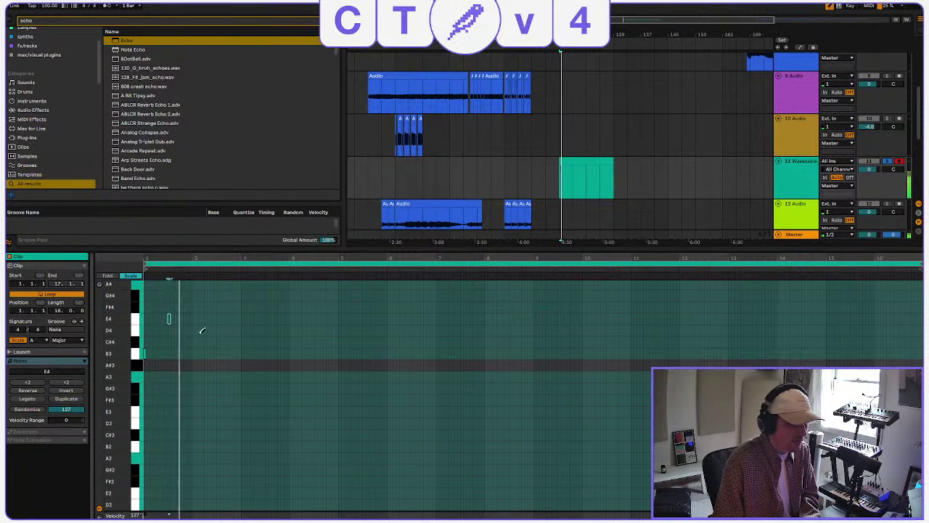
left_click(200, 293)
left_click(195, 294)
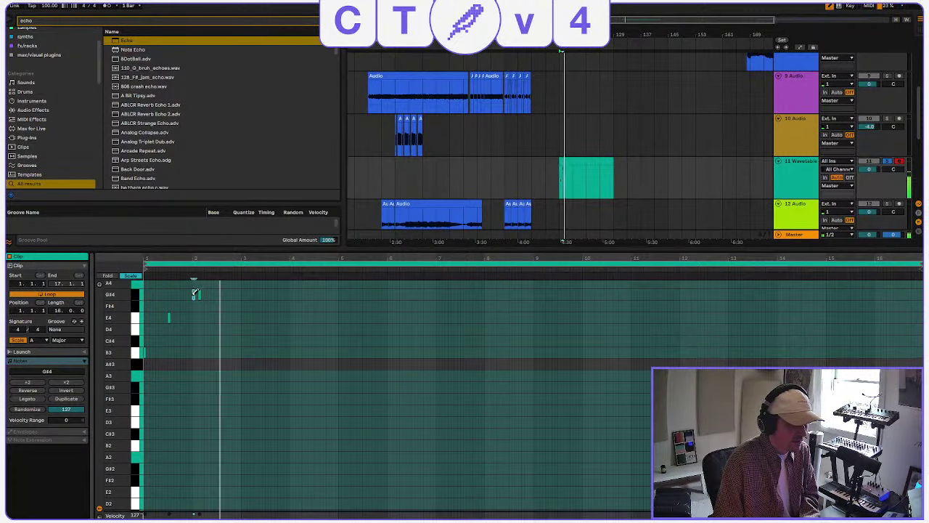
key("space")
Remove the extra G#4 during playback and add a short C#4 note just after the remaining G#4 in bar 2.
key("space")
scroll(202, 294, "up", 1)
left_click(200, 298)
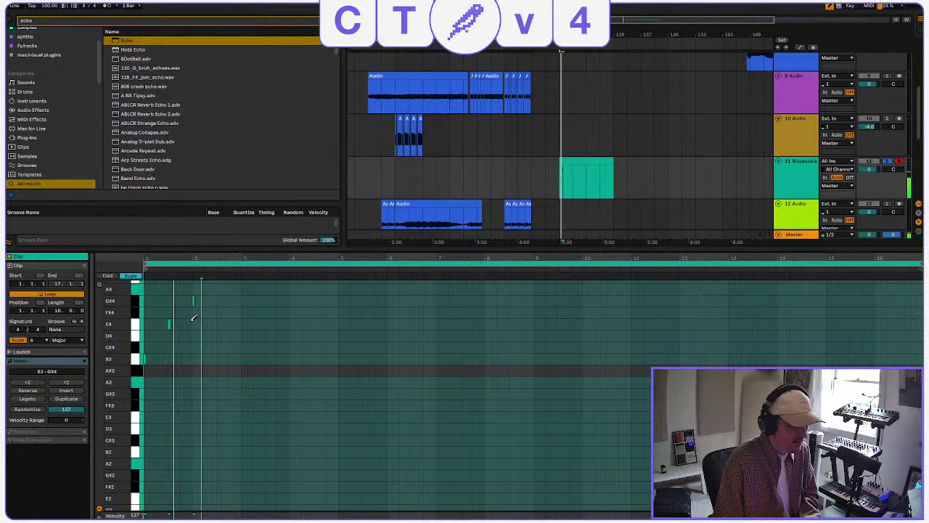
left_click(197, 331)
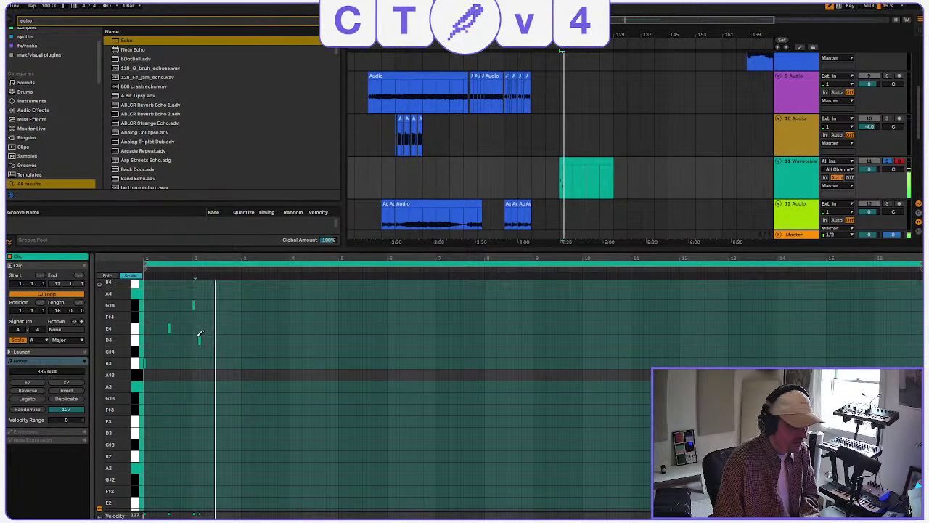
key("Down")
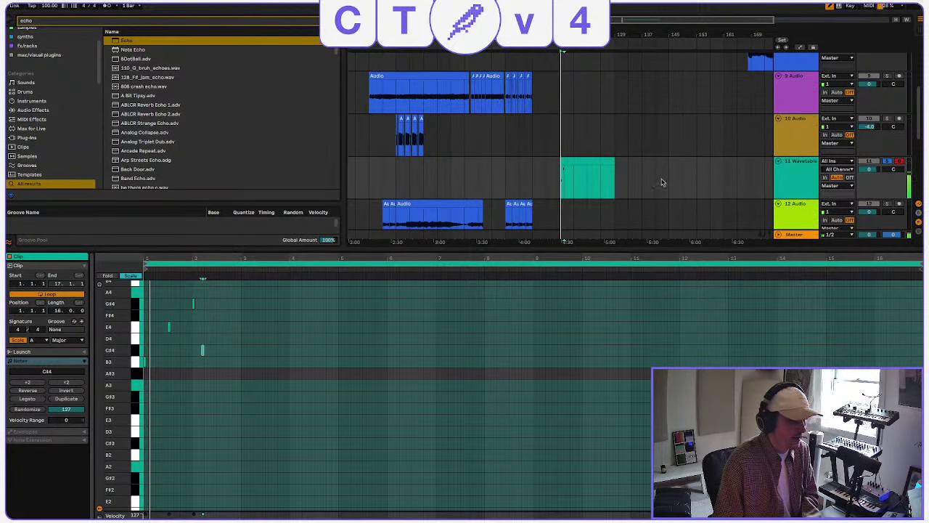
left_click(597, 163)
right_click(802, 179)
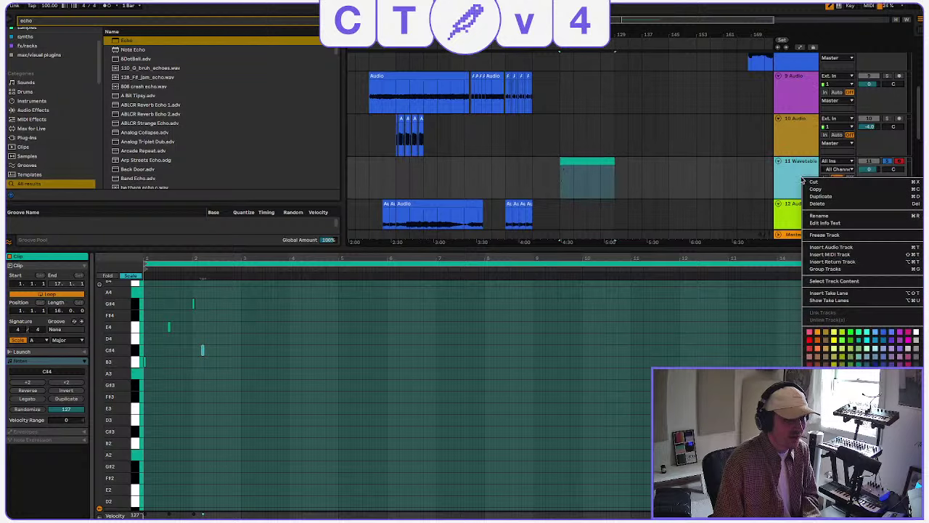
left_click(664, 193)
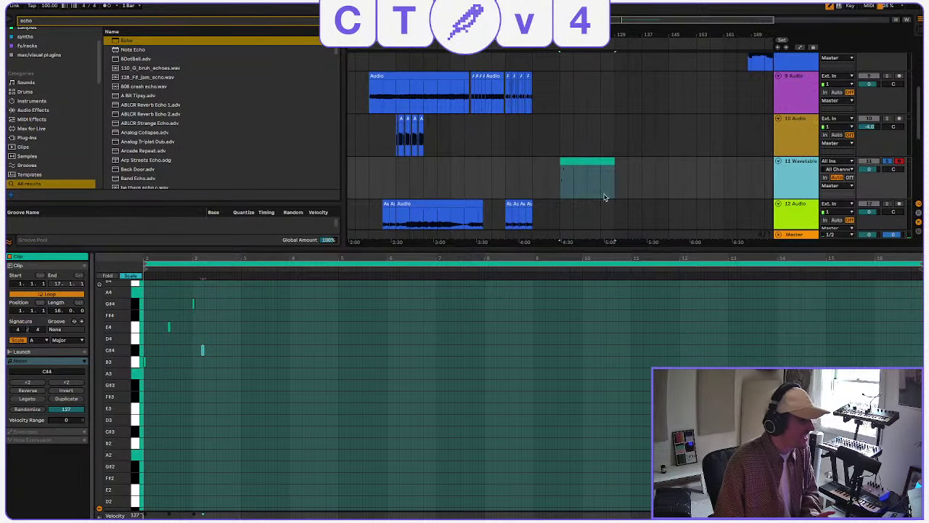
left_click(359, 250)
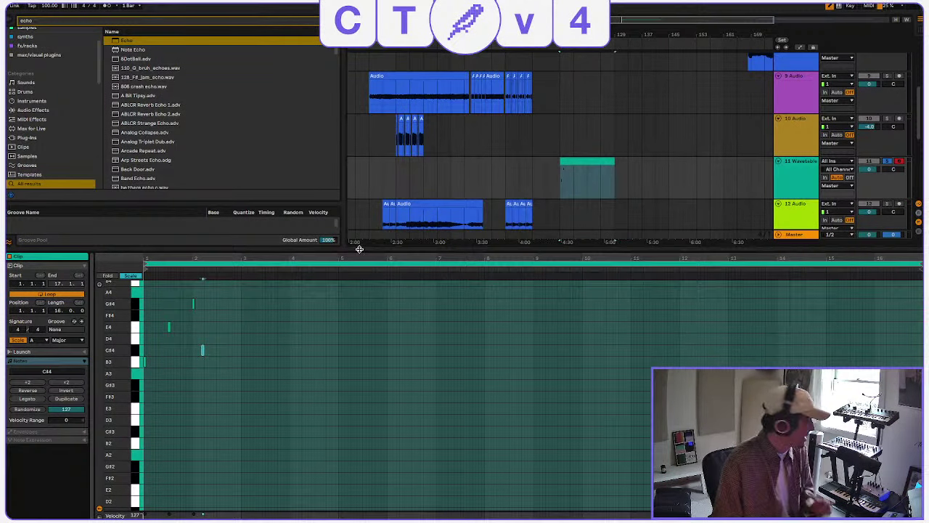
Hide the clip editor, show the Wavetable track's devices, and set Echo's linked left and right delay times to 1/16.
left_click_drag(359, 250, 359, 520)
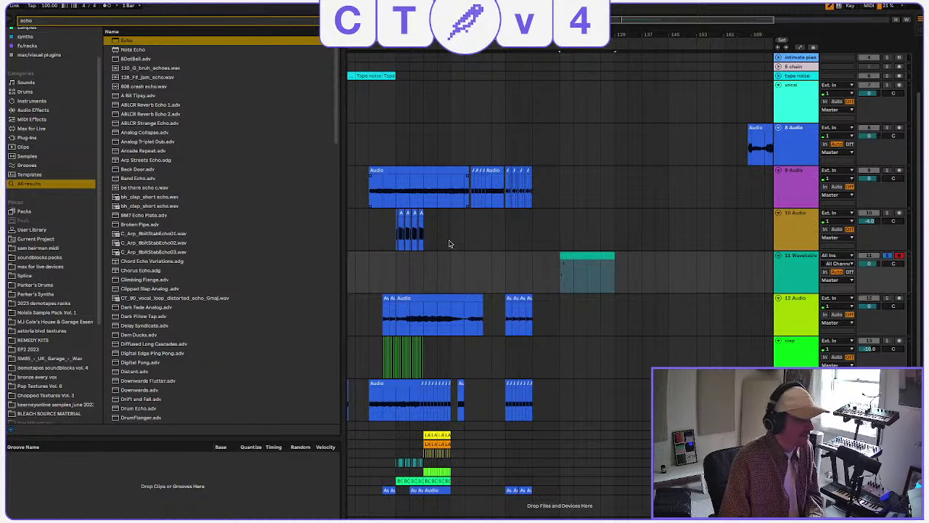
left_click(578, 260)
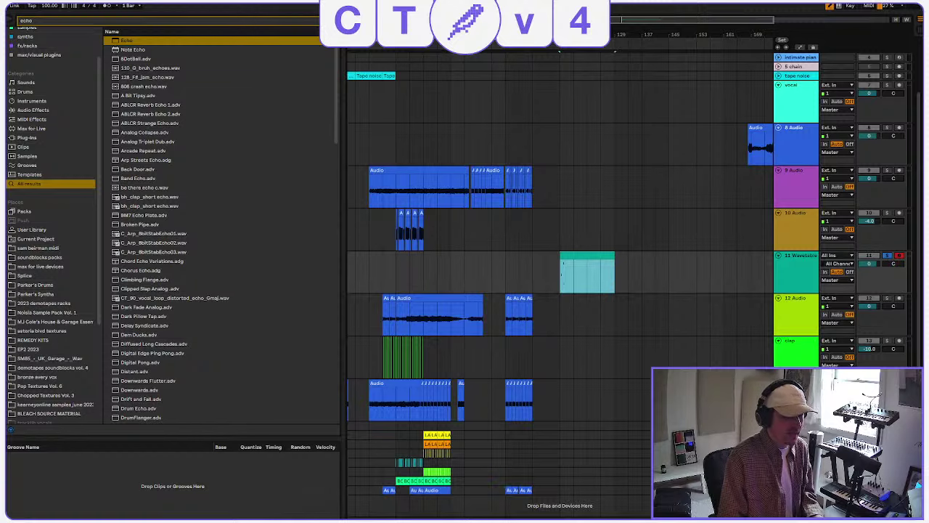
key("Return")
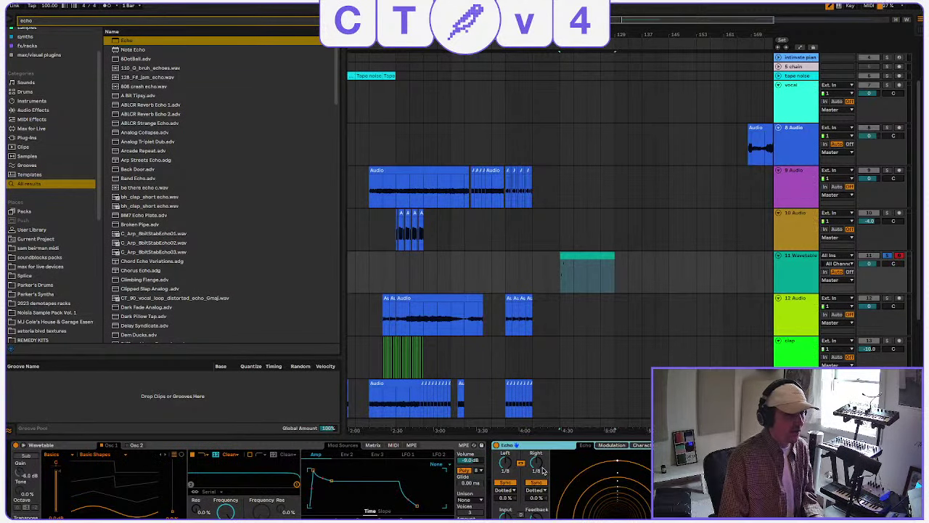
mouse_move(543, 471)
left_mouse_down()
mouse_move(543, 461)
mouse_move(543, 471)
left_mouse_up()
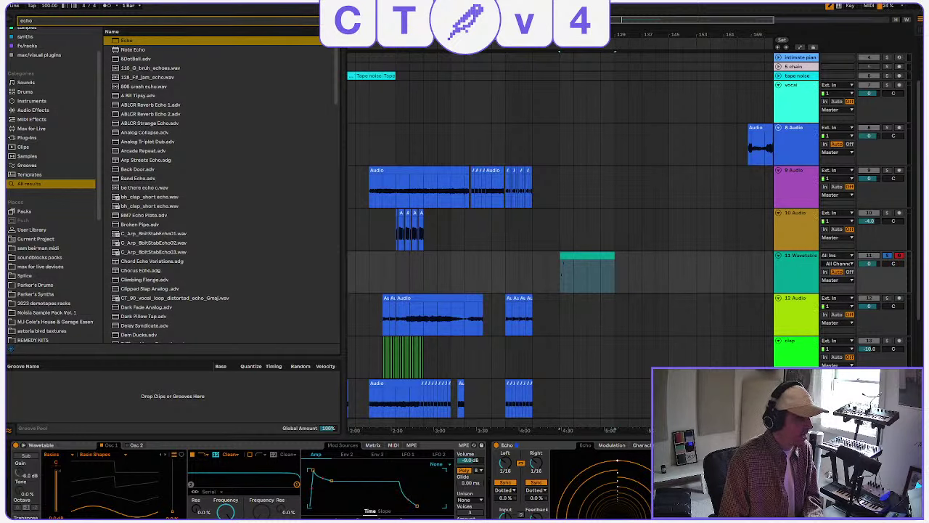
Display Echo's Reverb Level automation on the Wavetable track and draw a dip to 66% over the clip's first four bars.
key("a")
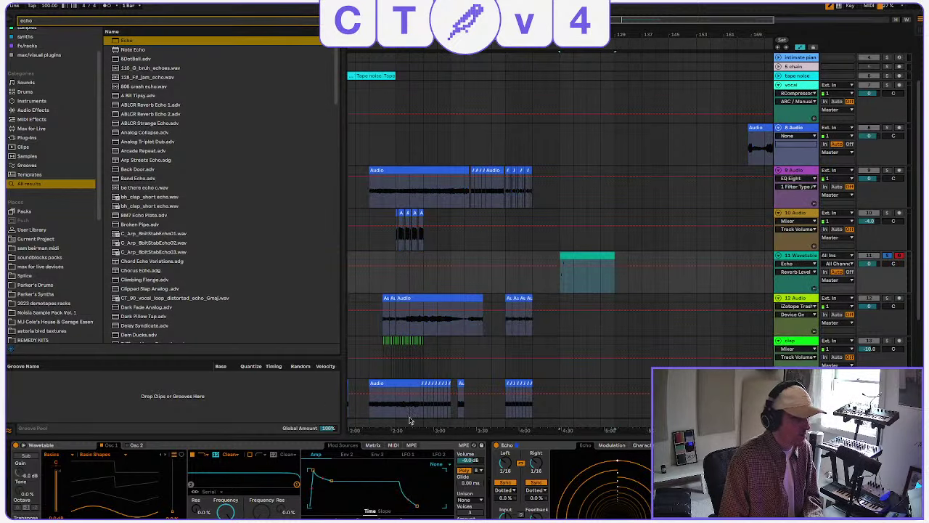
double_click(230, 445)
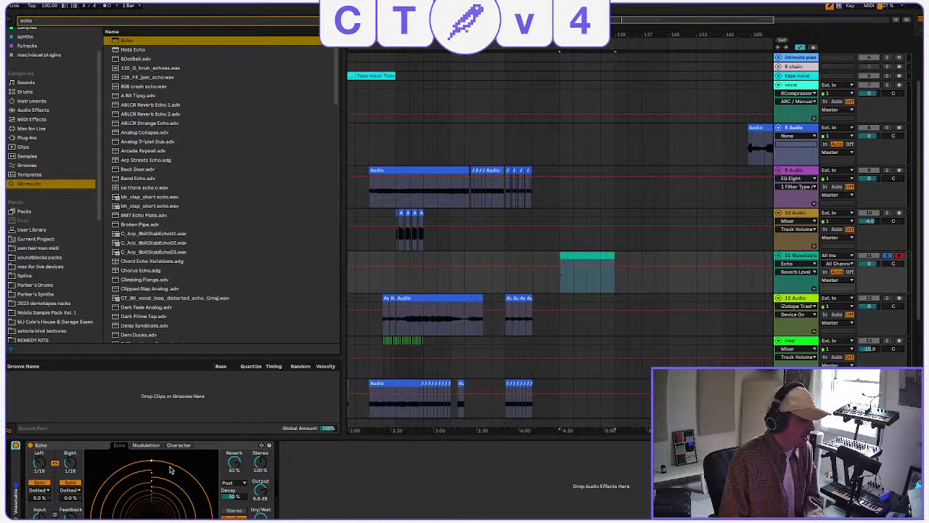
right_click(241, 467)
left_click(243, 468)
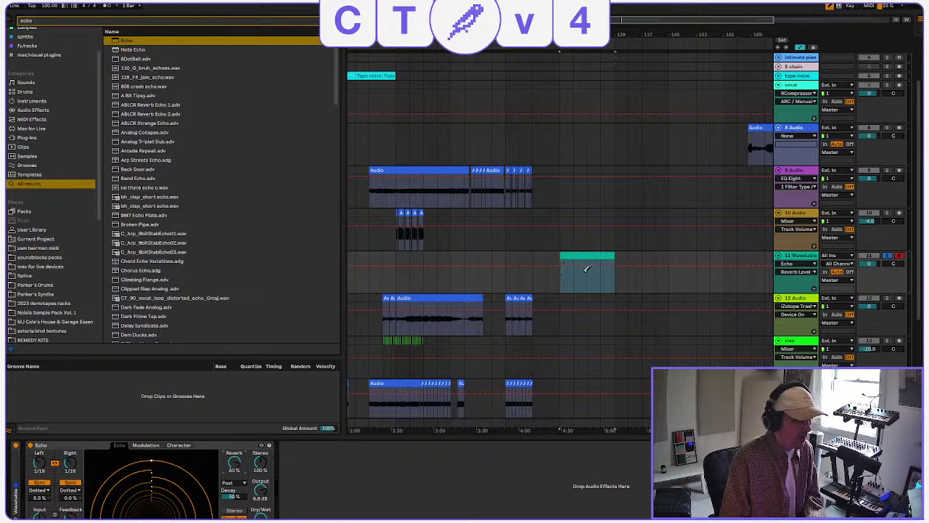
mouse_move(562, 265)
left_mouse_down()
mouse_move(566, 280)
mouse_move(565, 269)
left_mouse_up()
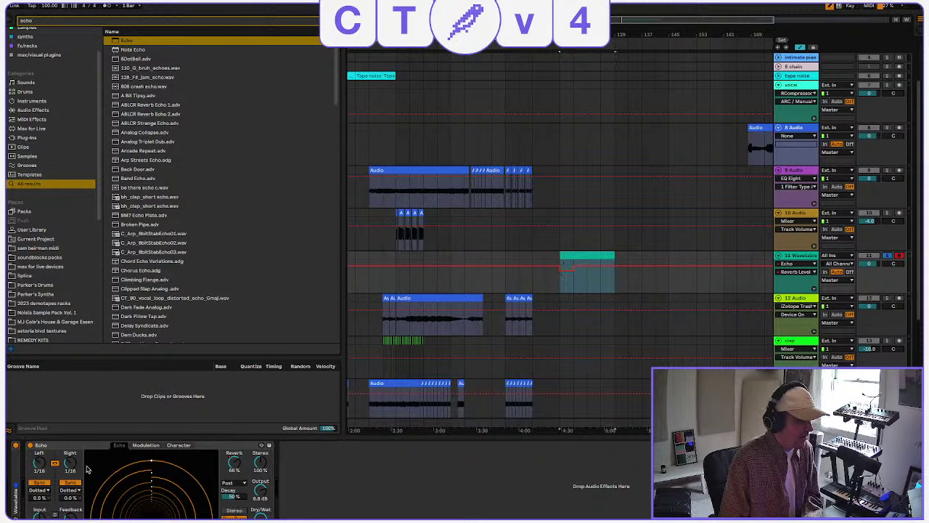
During playback, lower the Wavetable track's volume to -12 dB and change Echo's delay times to 1/8, 1/16 and finally 1/64.
mouse_move(69, 465)
left_mouse_down()
mouse_move(69, 444)
mouse_move(71, 474)
left_mouse_up()
key("space")
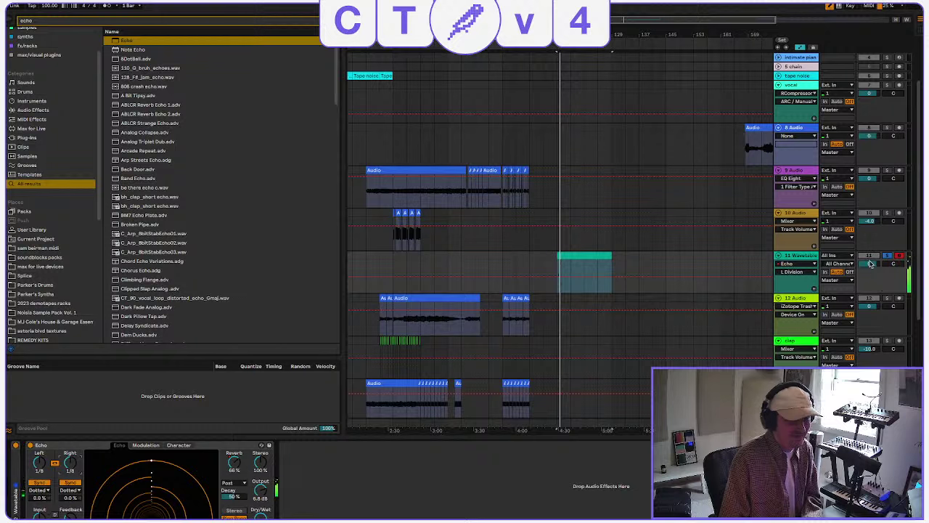
left_click_drag(869, 263, 868, 273)
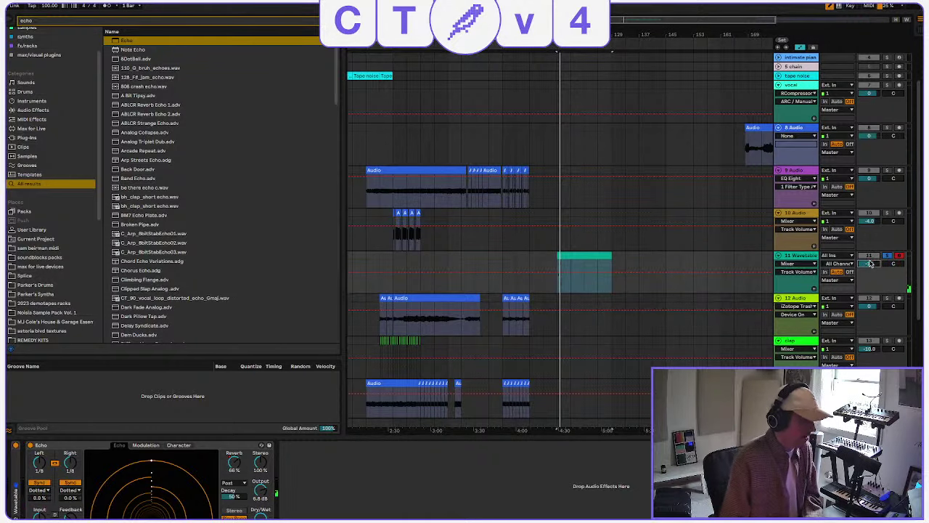
type("-12.")
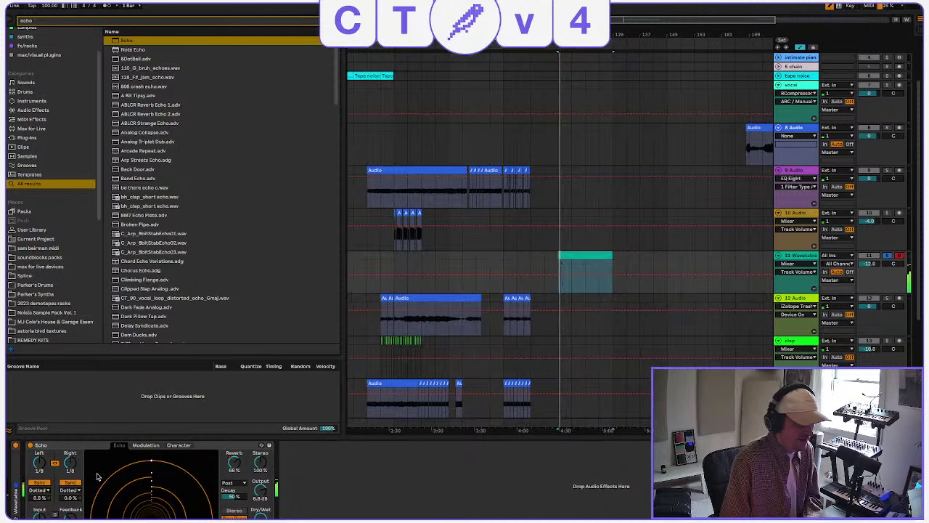
left_click_drag(70, 468, 71, 473)
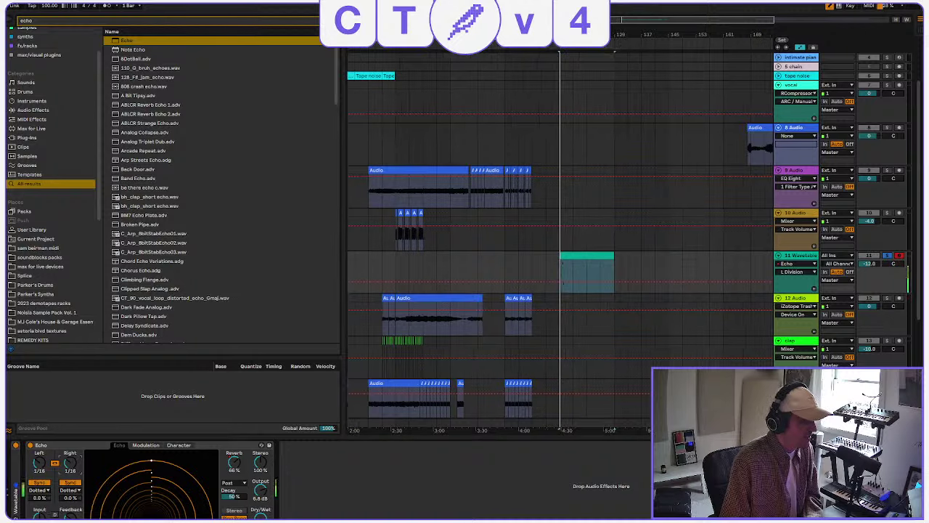
left_click_drag(62, 457, 63, 490)
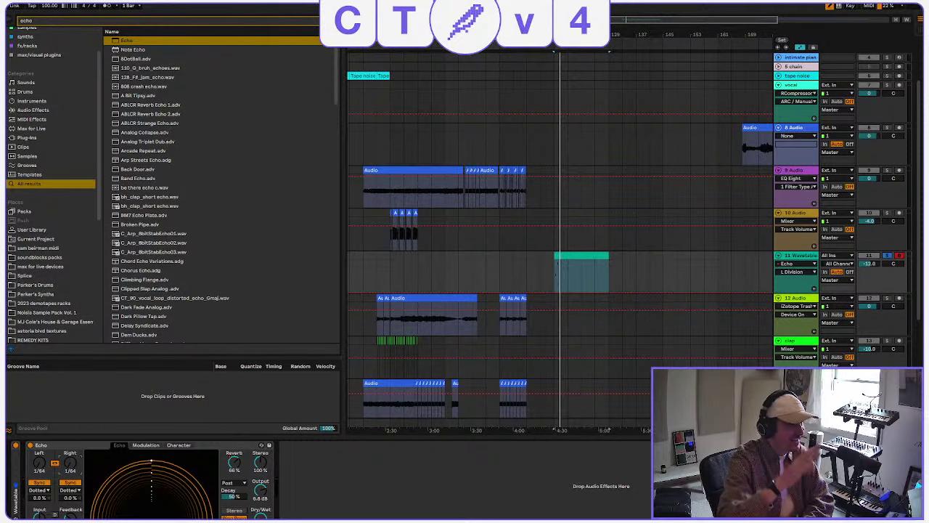
Set the volume of 9 Audio to -12 dB and then to -24 dB.
left_click(871, 179)
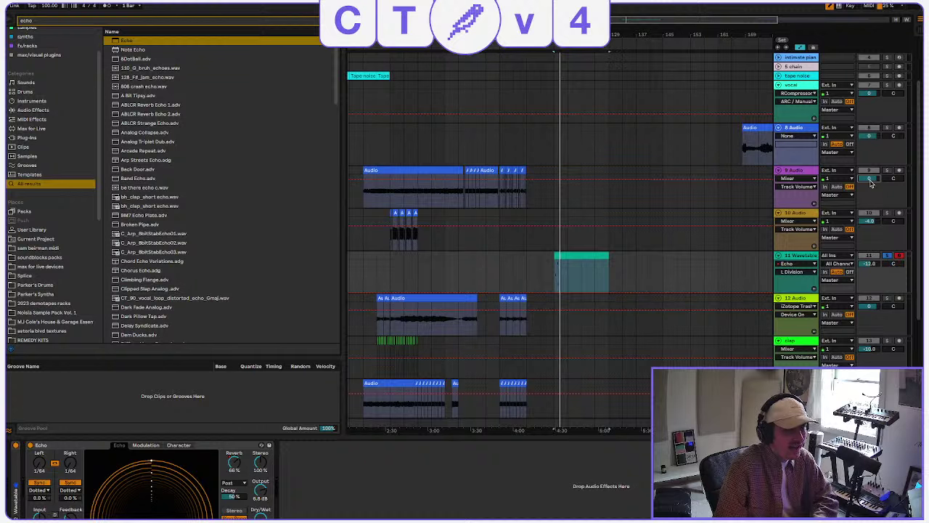
left_click(871, 180)
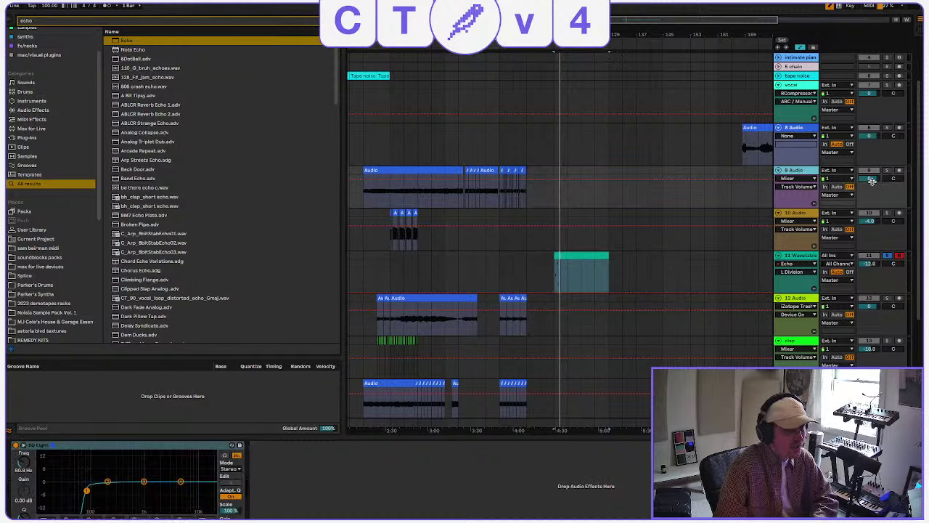
left_click(871, 179)
type("-12.")
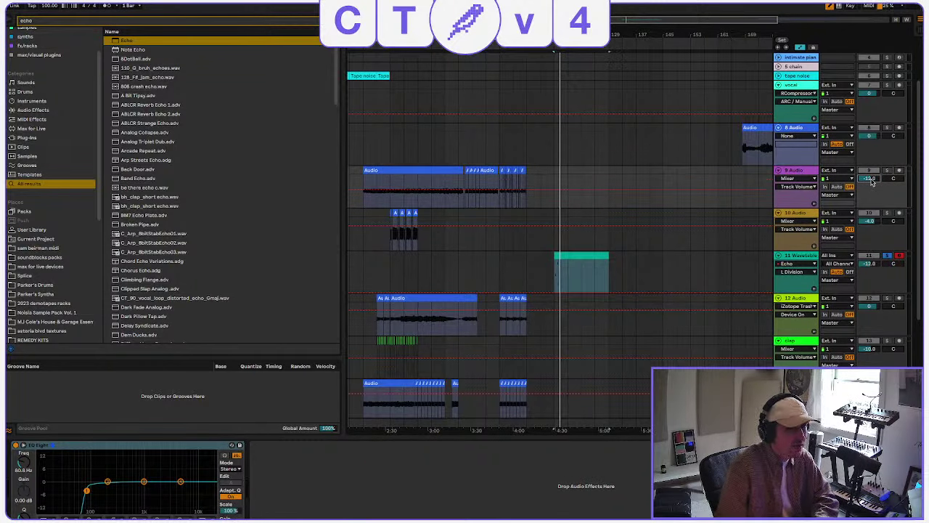
key("Return")
type("-24")
key("Return")
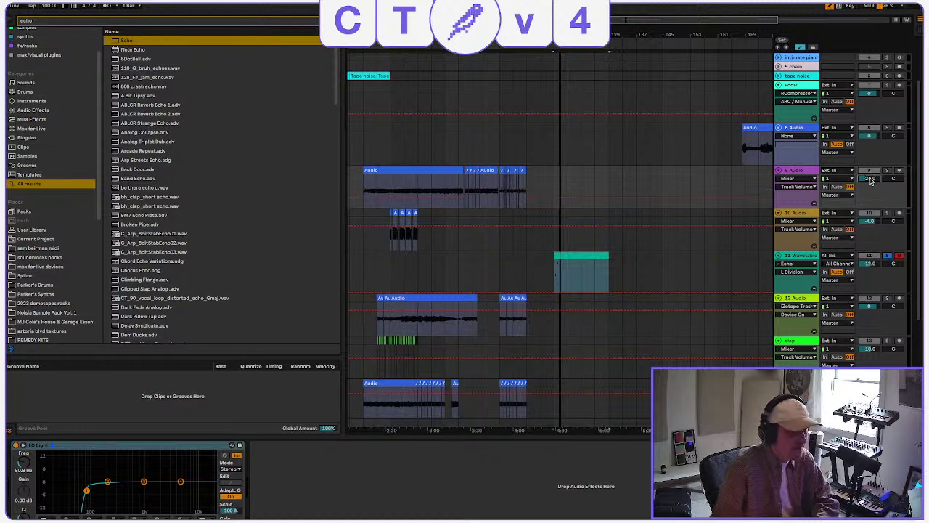
Solo 9 Audio, lower its volume to -34.7 dB, and play the track's long audio clip.
left_click(378, 169)
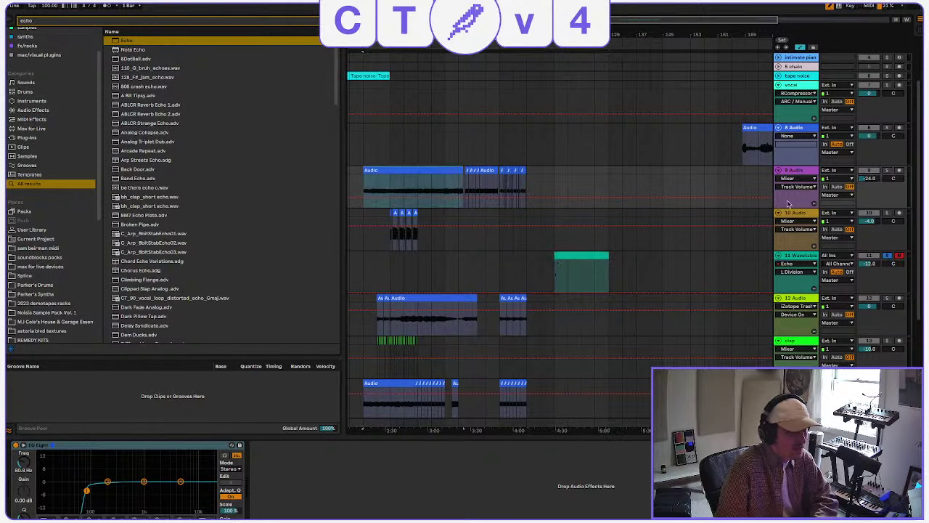
left_click(884, 170)
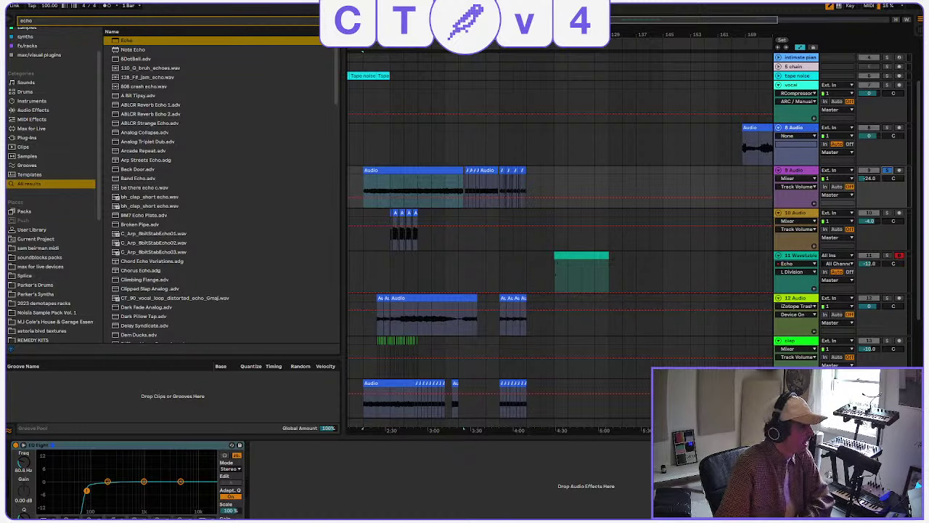
left_click(411, 171)
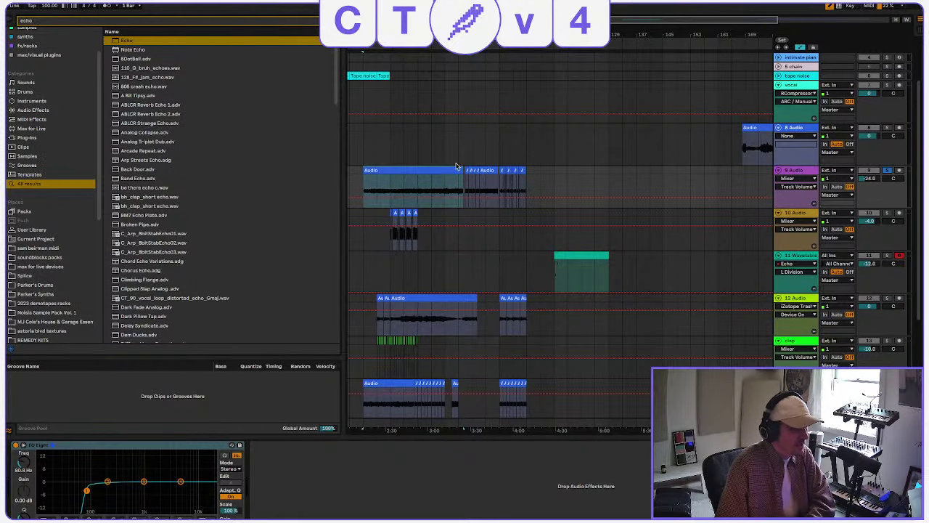
scroll(508, 259, "down", 1)
scroll(508, 259, "left", 1)
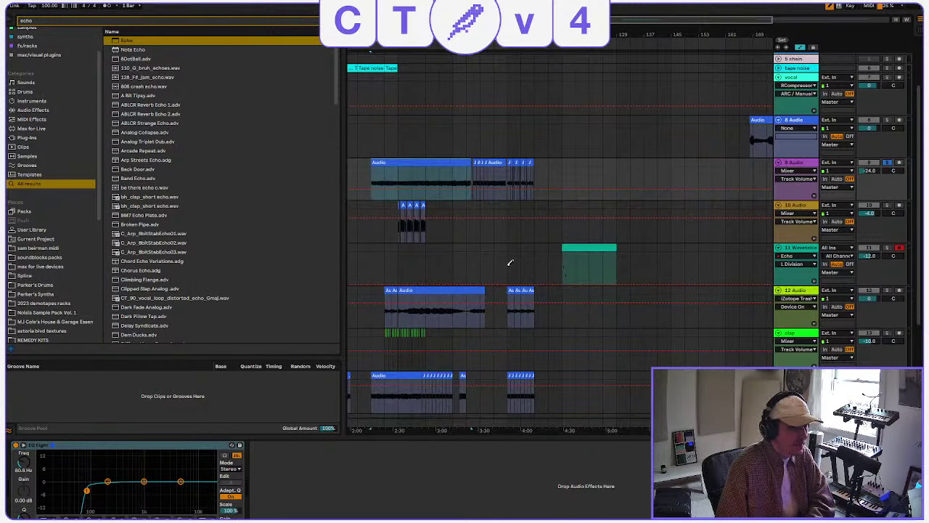
left_click_drag(874, 173, 874, 183)
left_click(596, 164)
key("space")
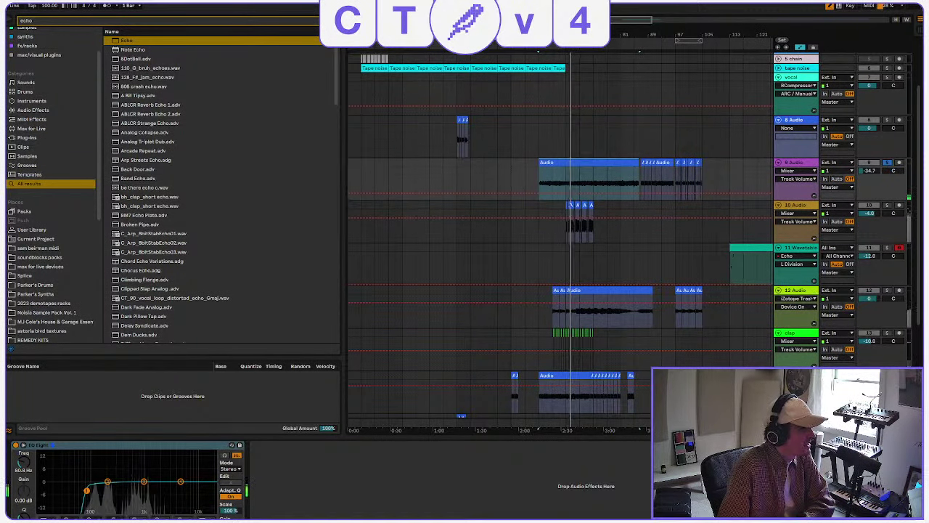
Hide the browser, show the Wavetable clip's devices, and reselect the long audio clip on 9 Audio.
left_click(7, 22)
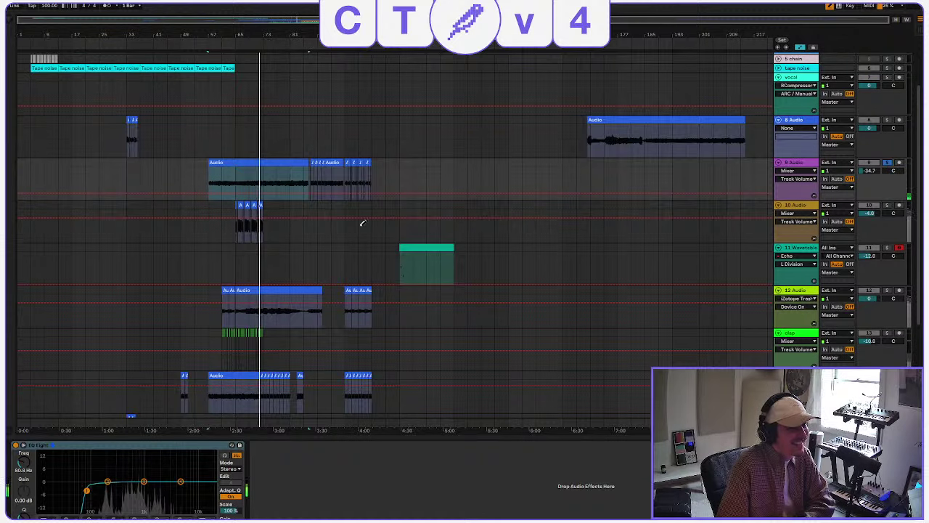
left_click(418, 247)
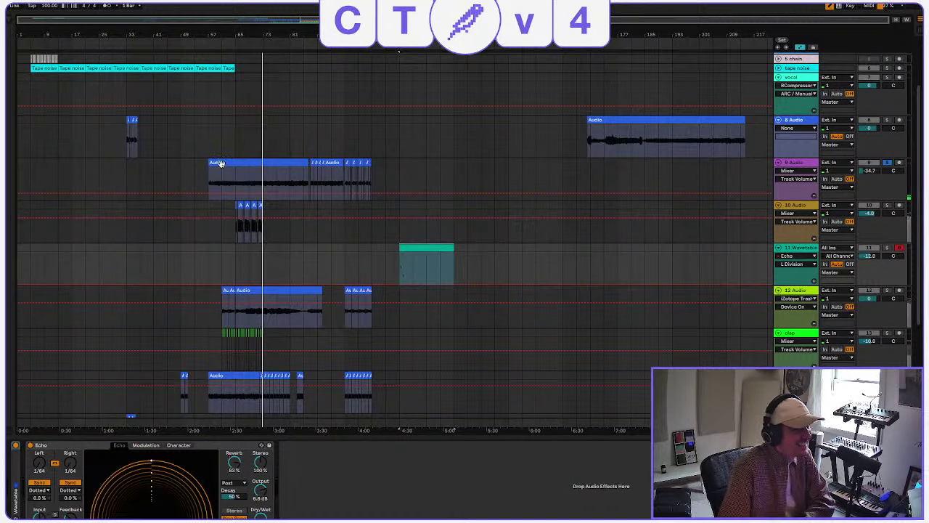
left_click(272, 161)
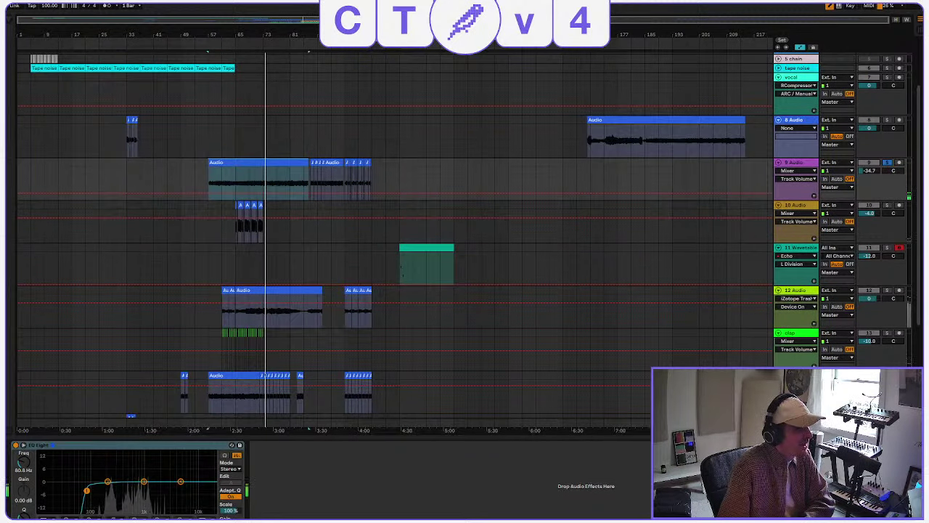